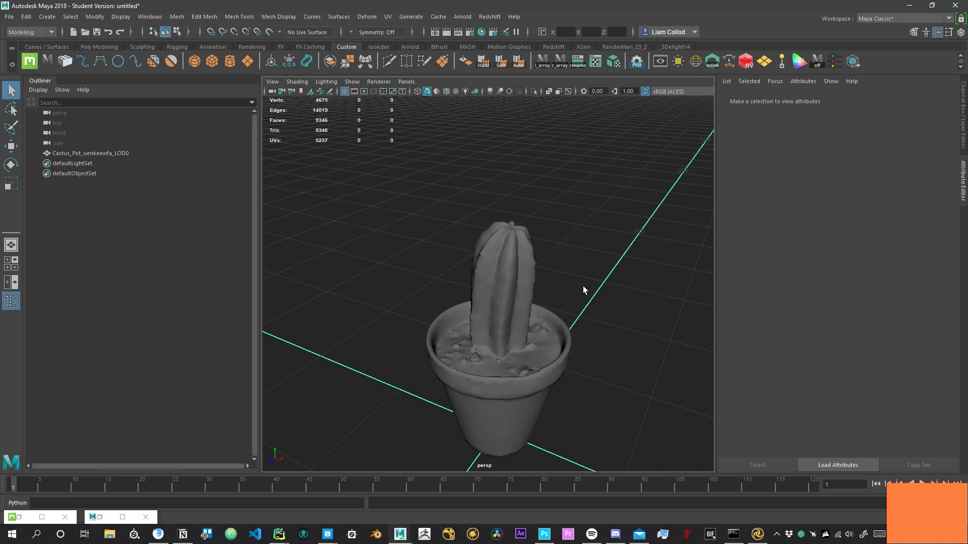
- Examine the list of ACES view transforms available for the perspective viewport
middle_click_drag(565, 280, 601, 251, "alt")
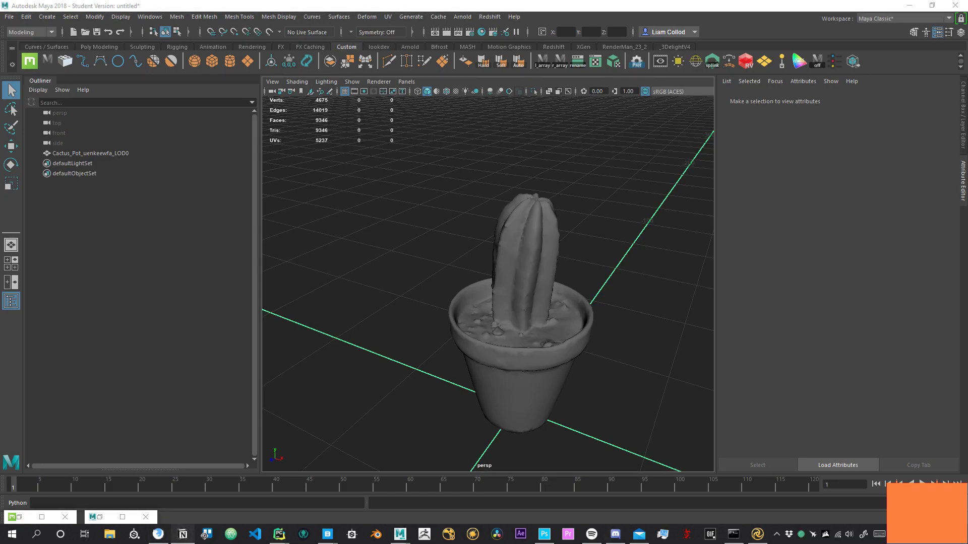
scroll(609, 308, "down", 4)
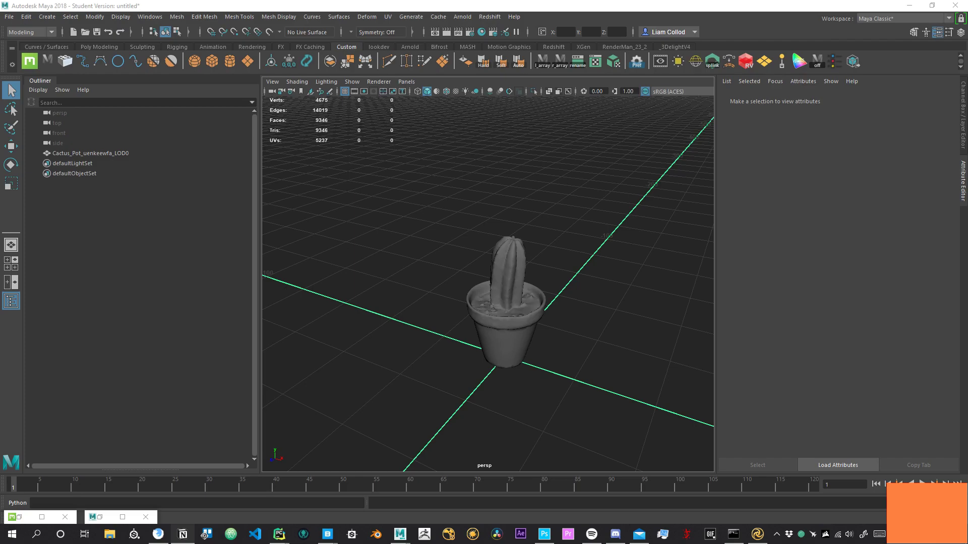
left_click(699, 90)
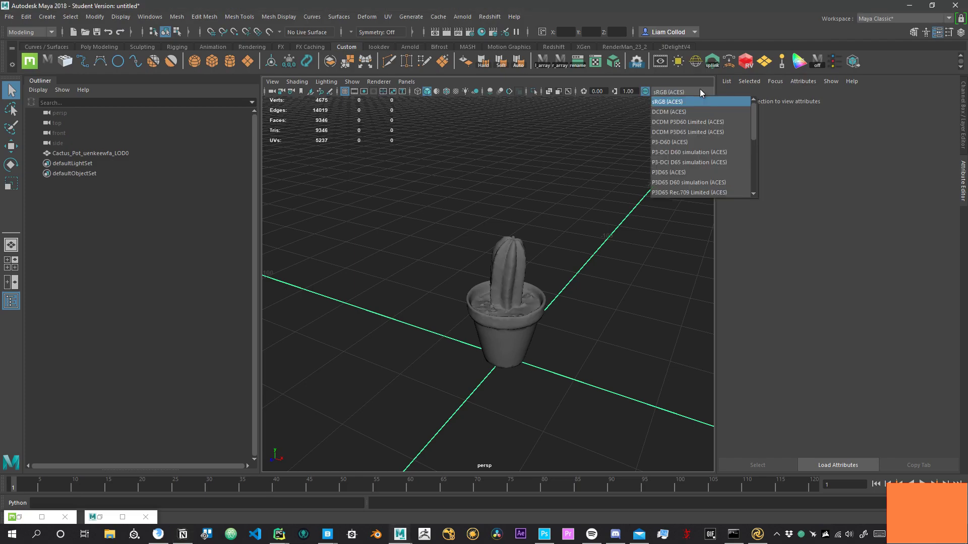
left_click_drag(754, 130, 751, 175)
- Examine the color space options of the Cactus_Pot_Albedo texture in the cactus pot's material, leaving the setting as is, and deselect the pot
left_click(544, 328)
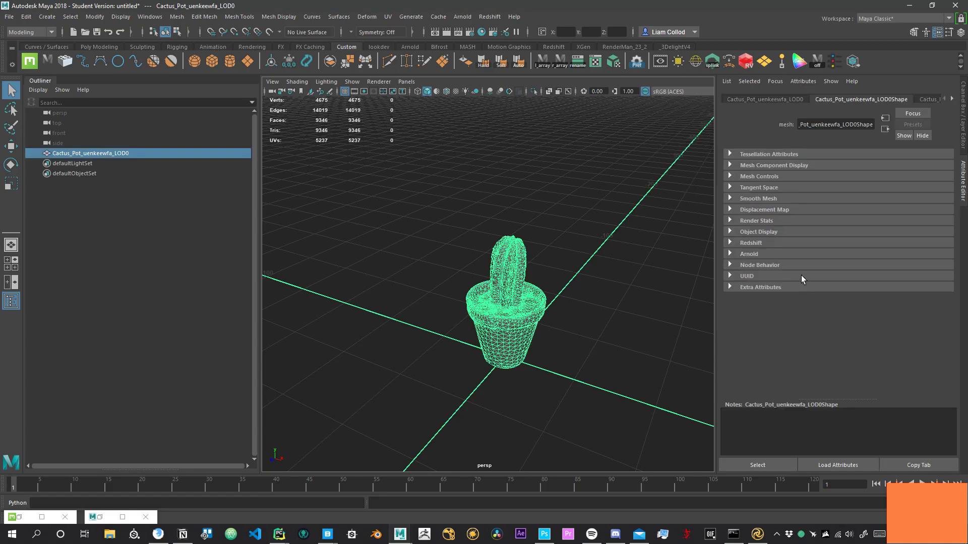
left_click(930, 100)
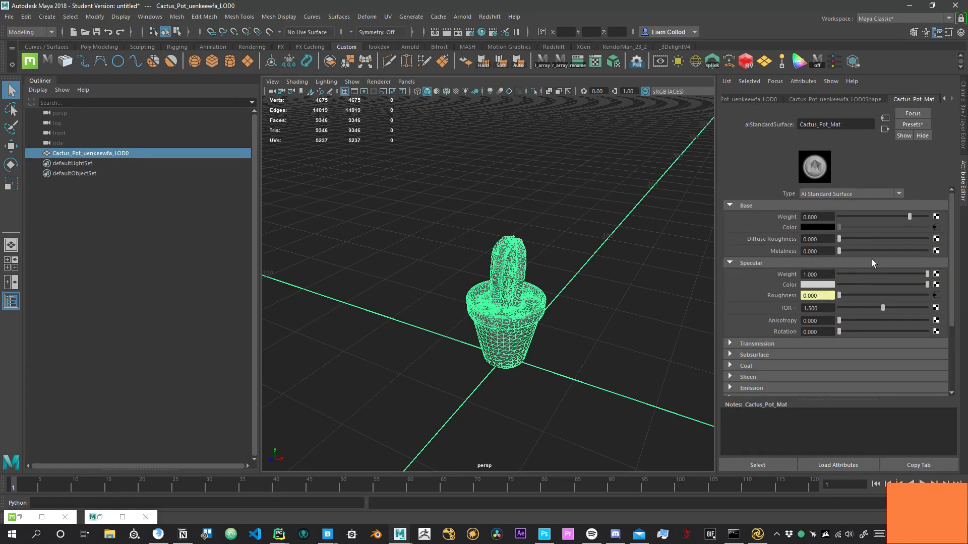
left_click(833, 315)
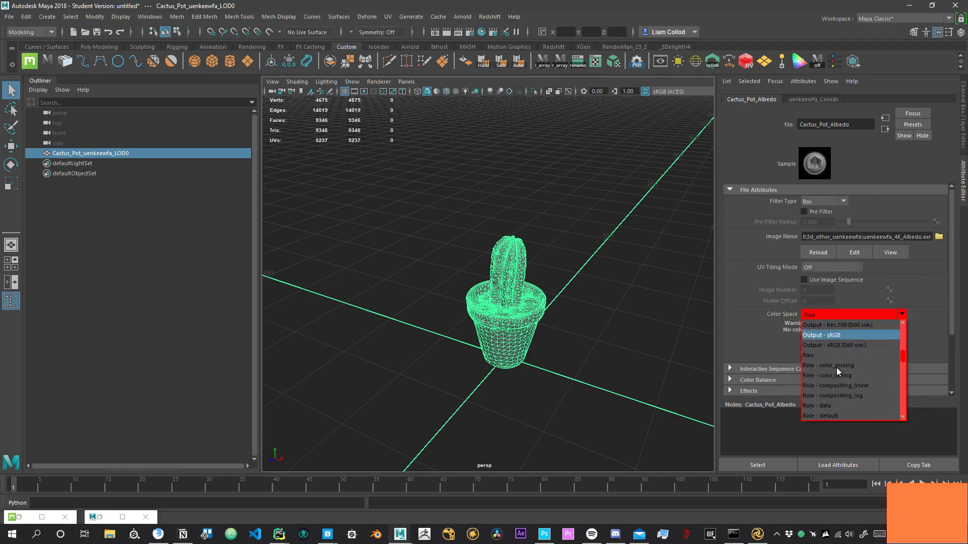
scroll(854, 357, "up", 5)
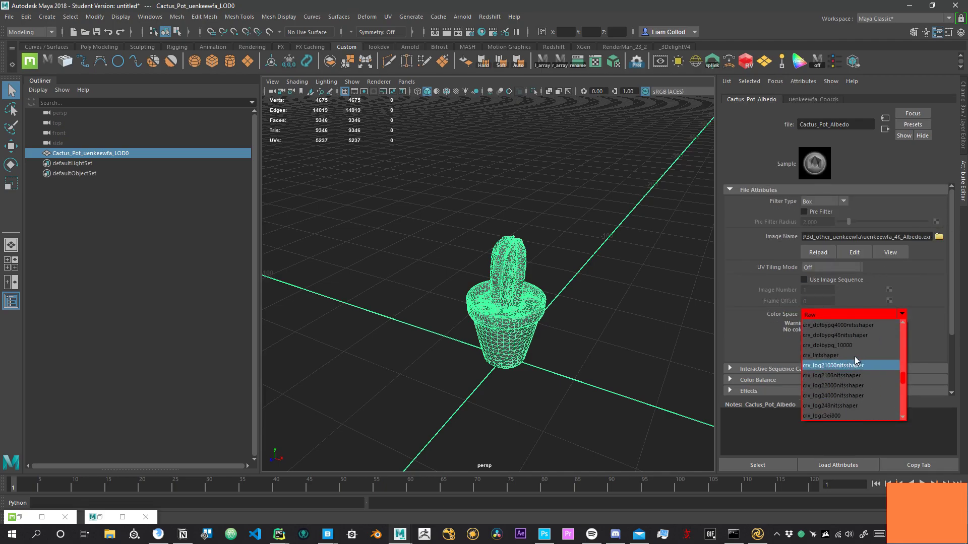
scroll(862, 394, "up", 10)
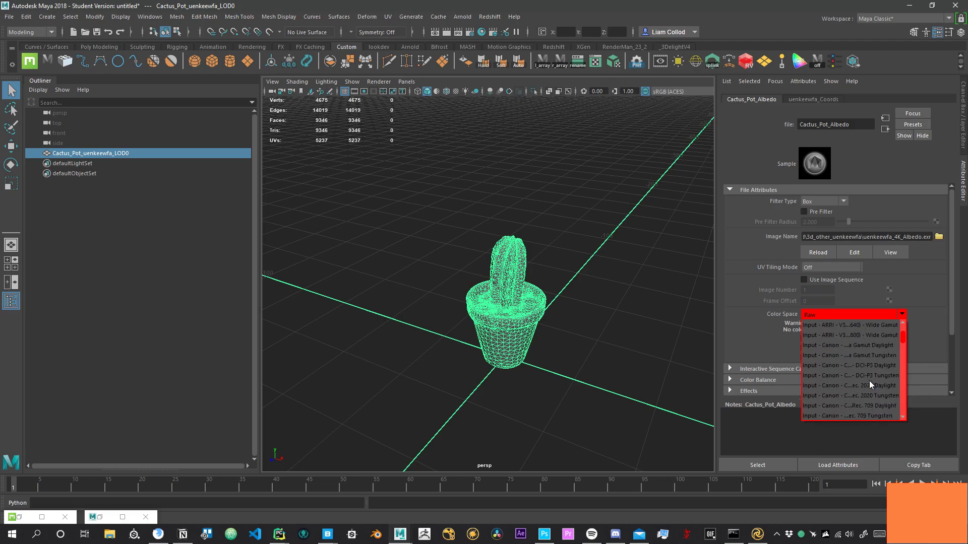
scroll(863, 379, "down", 8)
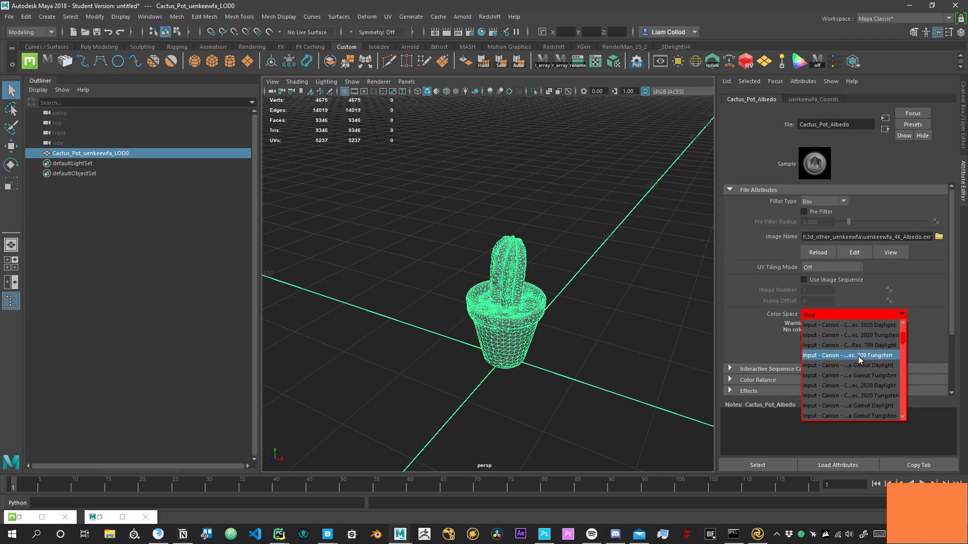
scroll(860, 359, "down", 8)
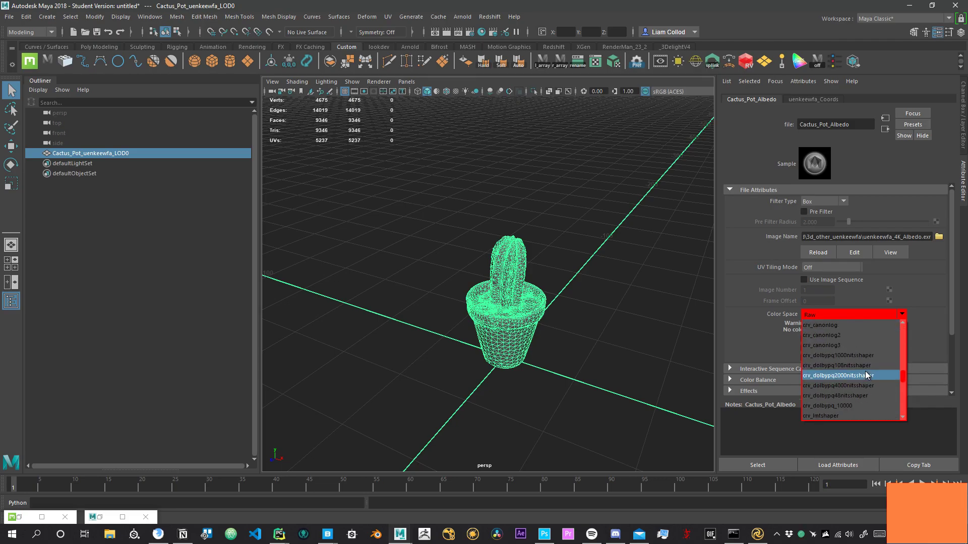
left_click(759, 294)
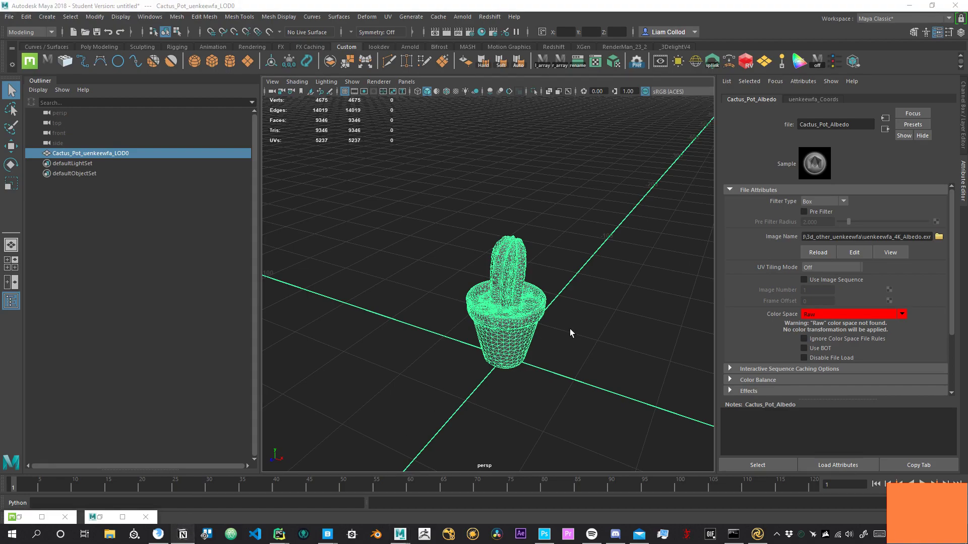
left_click(578, 293)
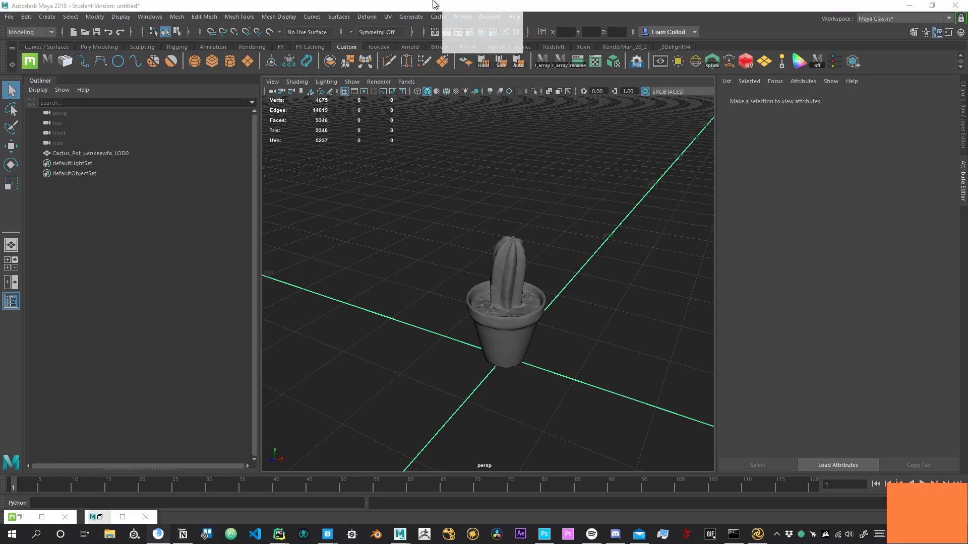
- Switch to the web browser, open Chapter 1.5: Academy Color Encoding System (ACES), and skim it as far as the Cornell box render comparison
key("alt+Tab")
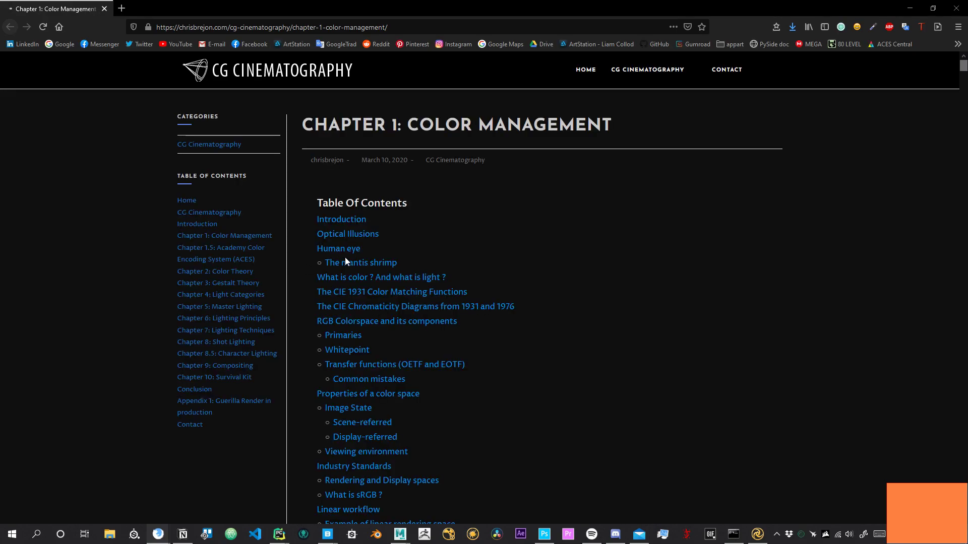
left_click(243, 257)
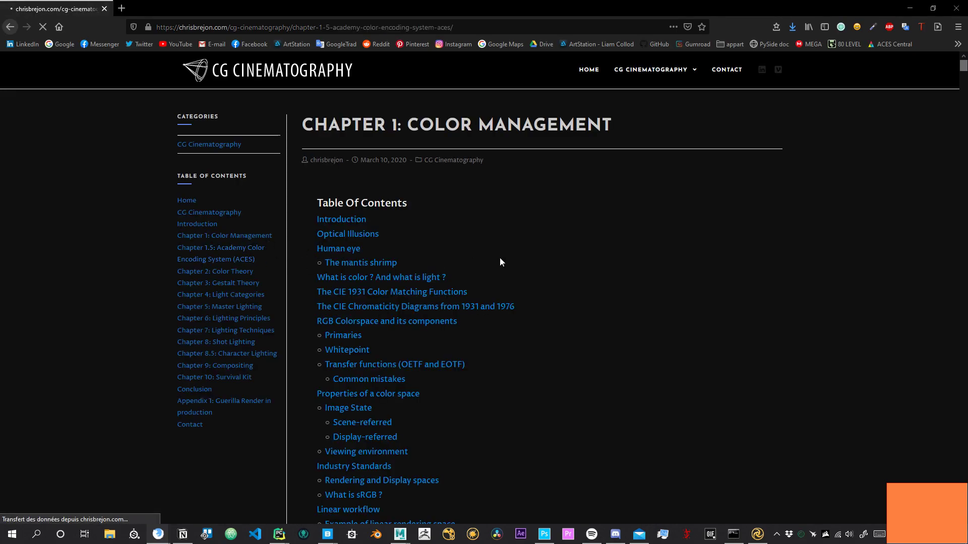
scroll(499, 267, "down", 10)
scroll(502, 281, "down", 20)
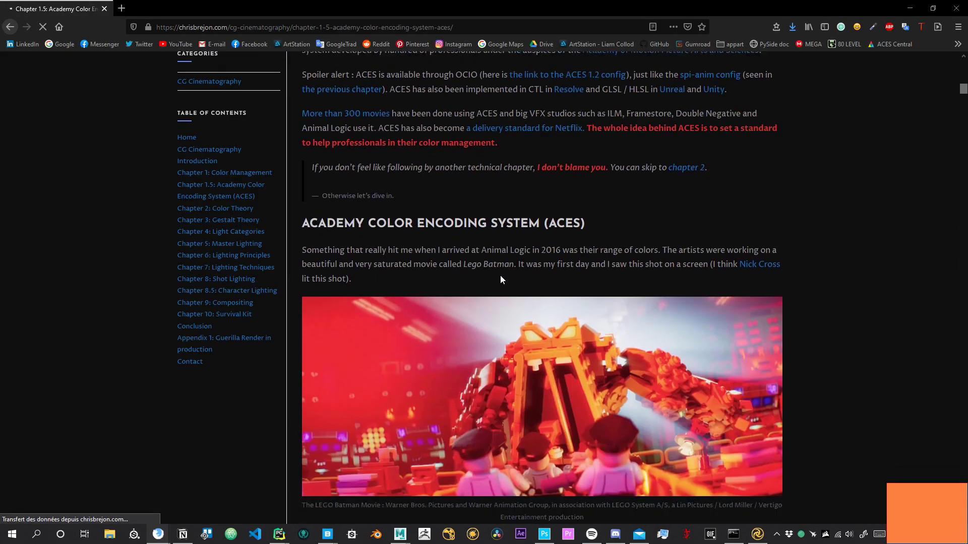
scroll(509, 285, "down", 20)
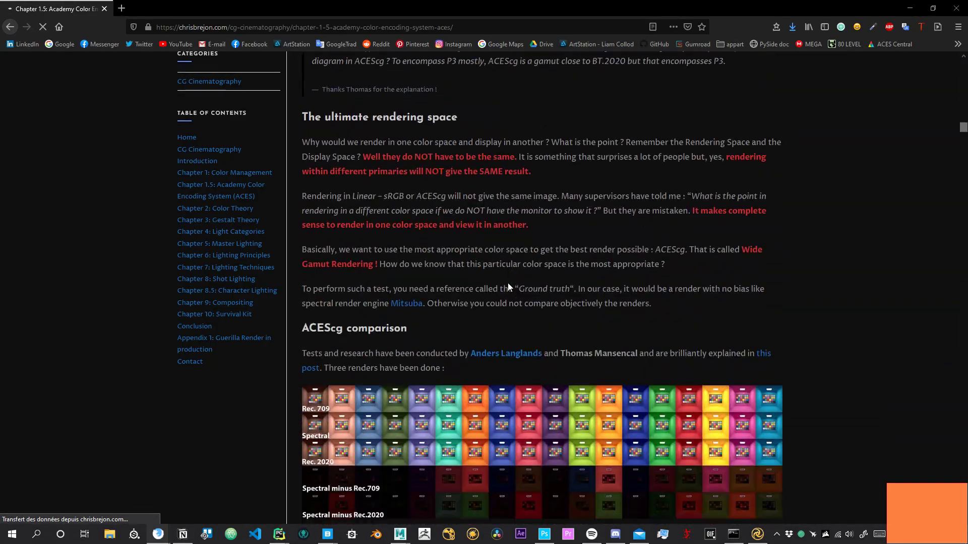
scroll(537, 317, "down", 3)
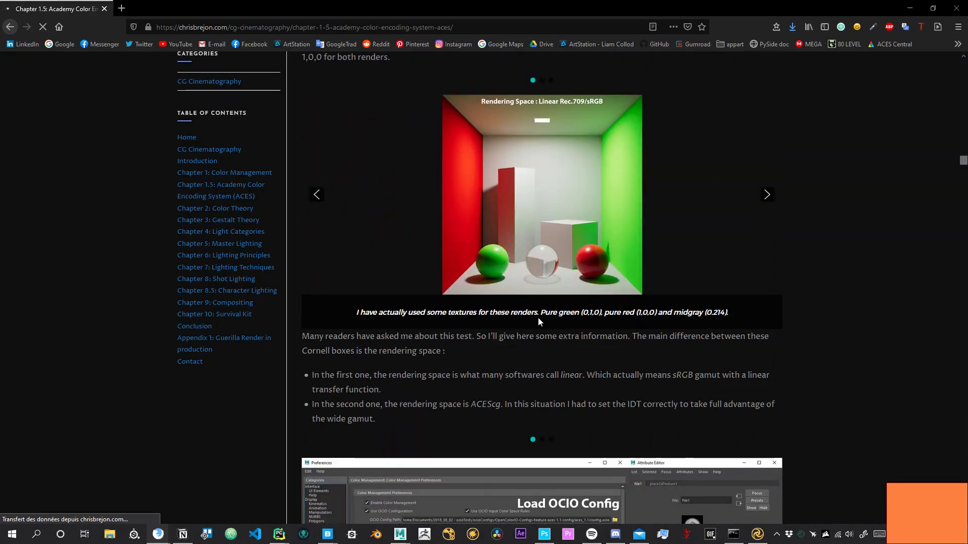
- Review the chapter's sections on the ACES color spaces and on ACEScg
scroll(540, 318, "up", 15)
scroll(572, 332, "up", 3)
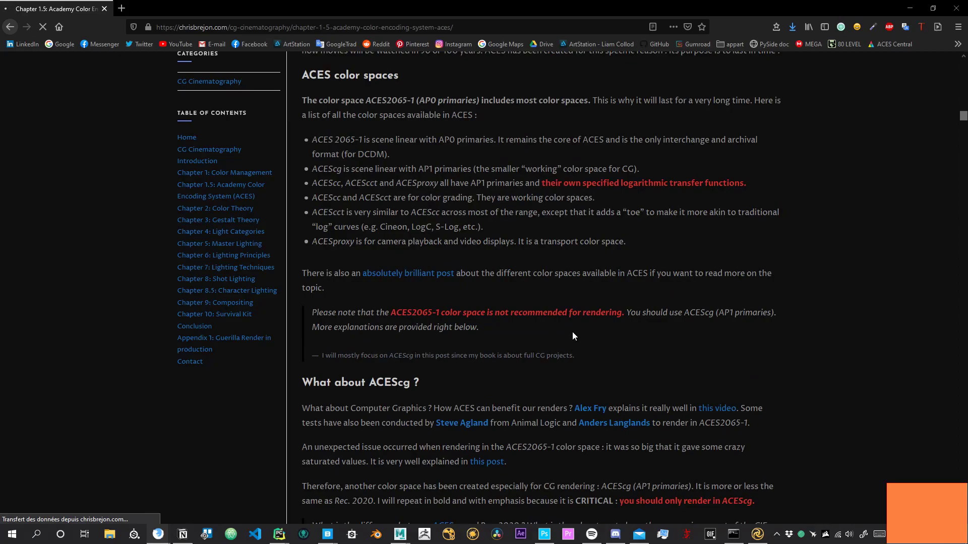
scroll(571, 328, "down", 4)
scroll(568, 325, "up", 3)
scroll(569, 328, "up", 5)
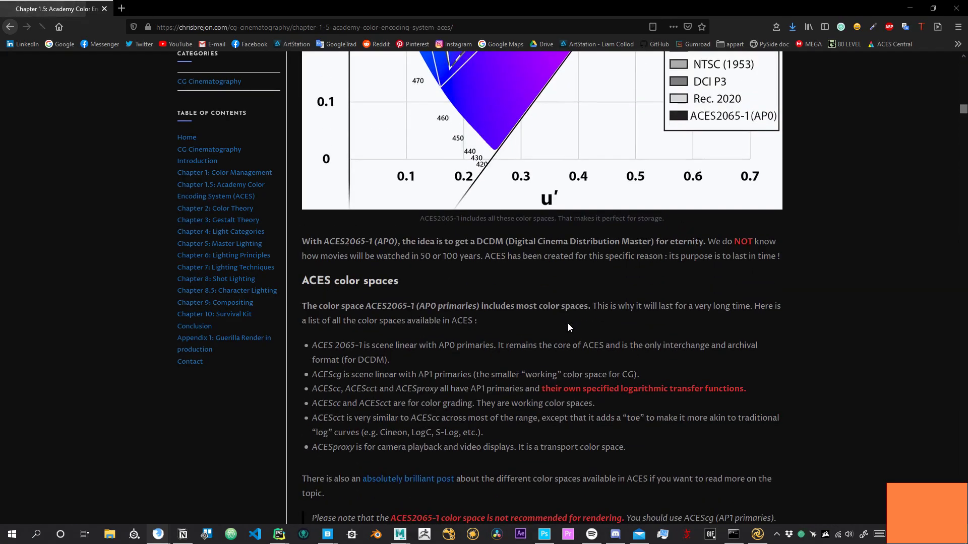
scroll(569, 327, "down", 9)
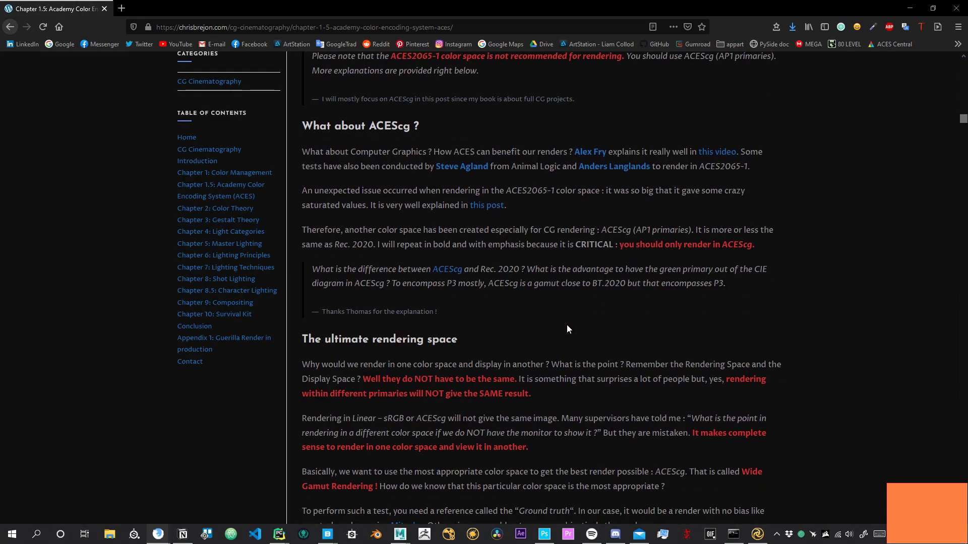
- Return to the chapter's Introduction and read on to the "What is ACES ?" section
scroll(568, 327, "up", 10)
scroll(646, 327, "up", 9)
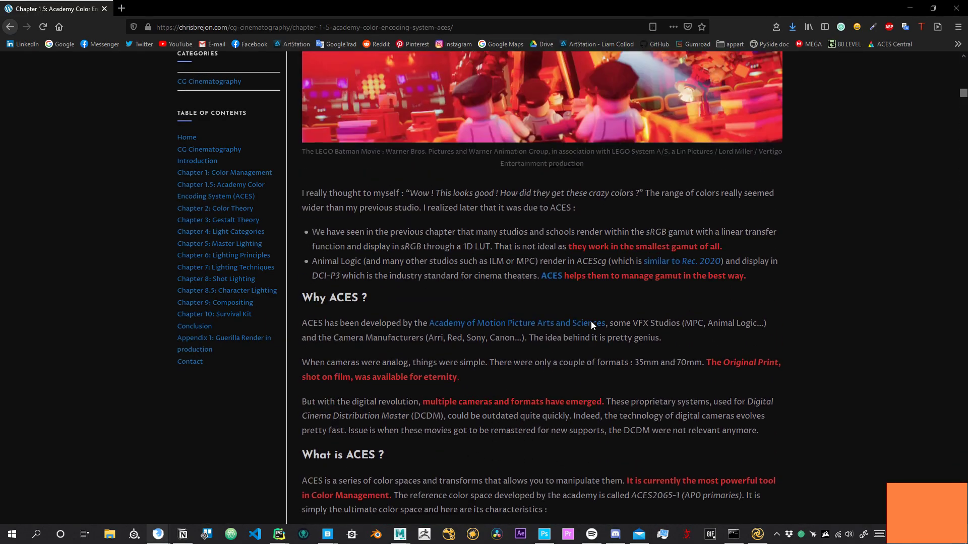
scroll(578, 332, "up", 10)
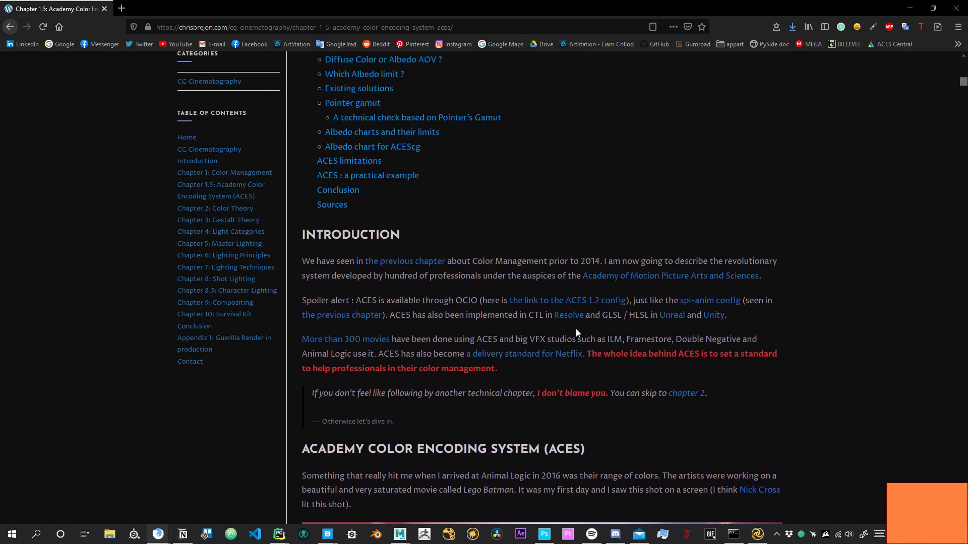
scroll(418, 327, "down", 7)
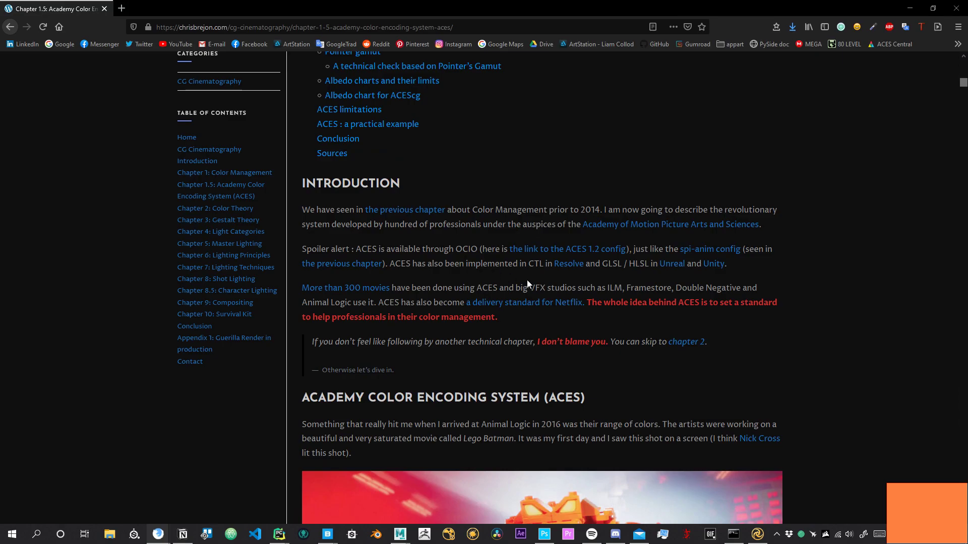
scroll(451, 271, "down", 4)
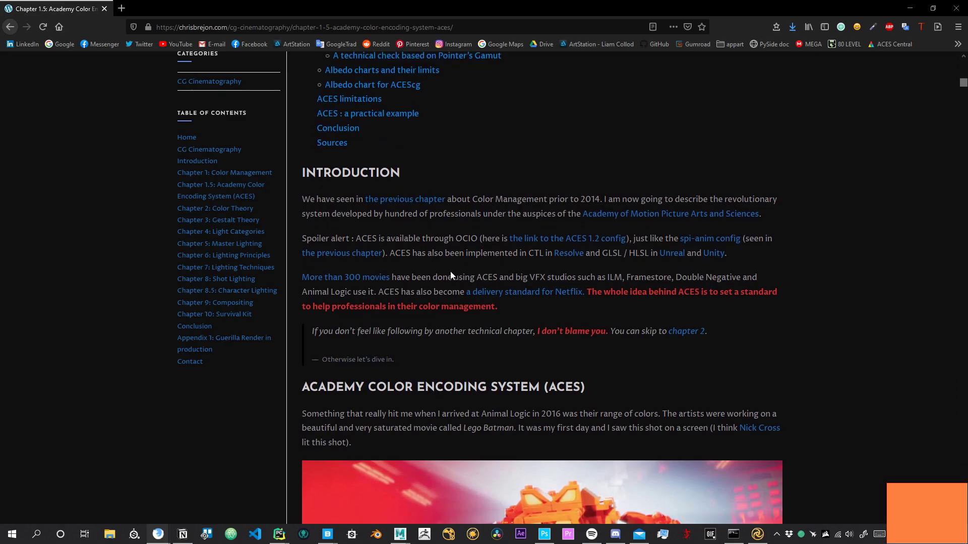
scroll(486, 271, "down", 6)
scroll(501, 271, "down", 6)
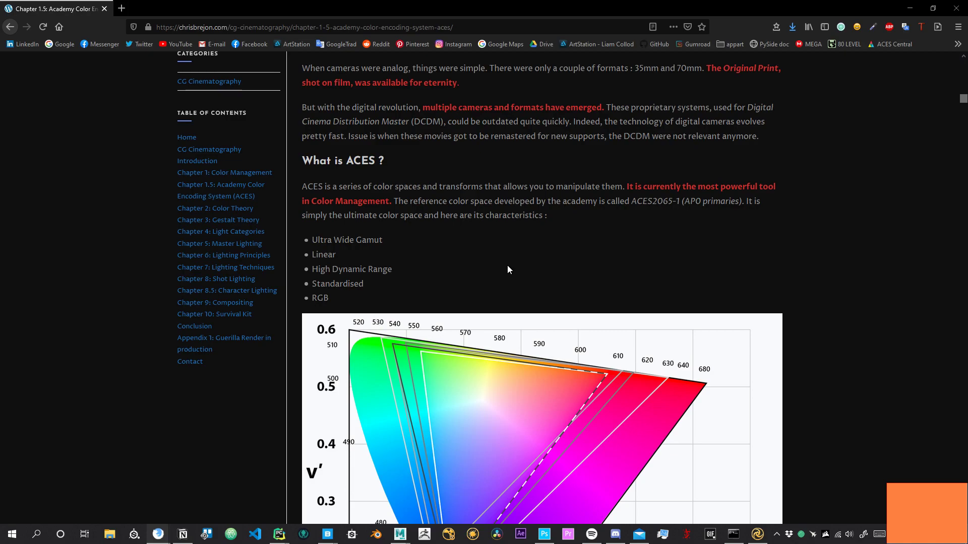
- Revisit the chapter's Introduction and examine the Lego Batman movie example in the Academy Color Encoding System section
scroll(507, 265, "up", 10)
scroll(628, 367, "up", 15)
scroll(632, 371, "down", 10)
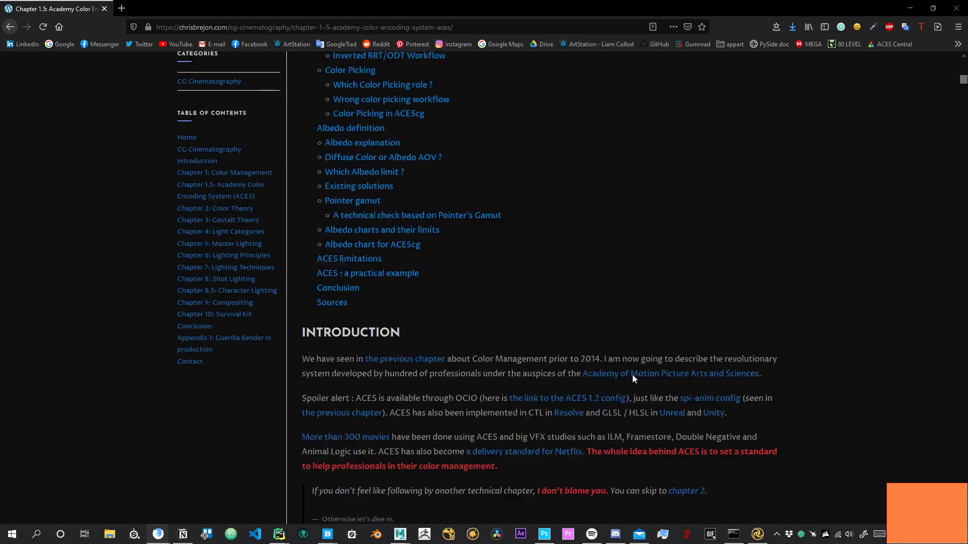
scroll(632, 374, "down", 6)
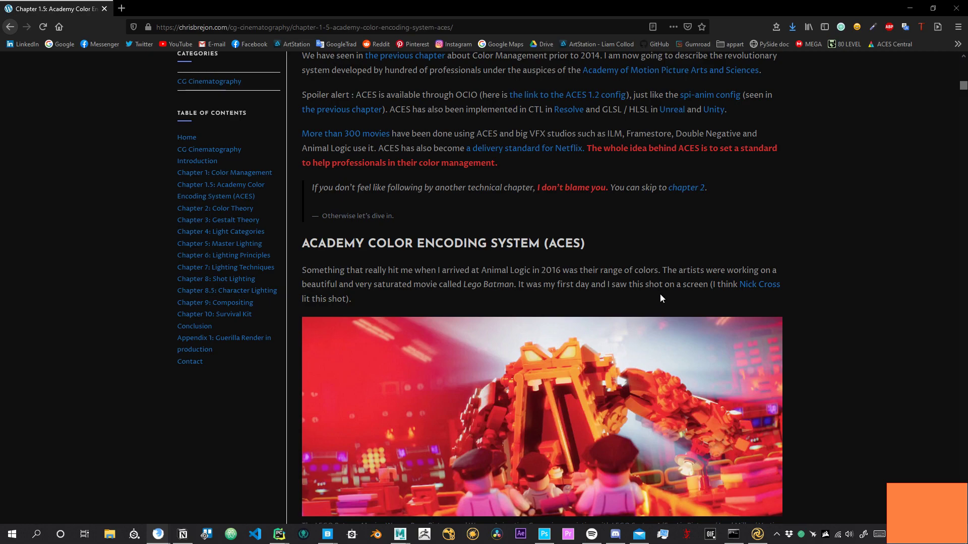
scroll(646, 338, "down", 4)
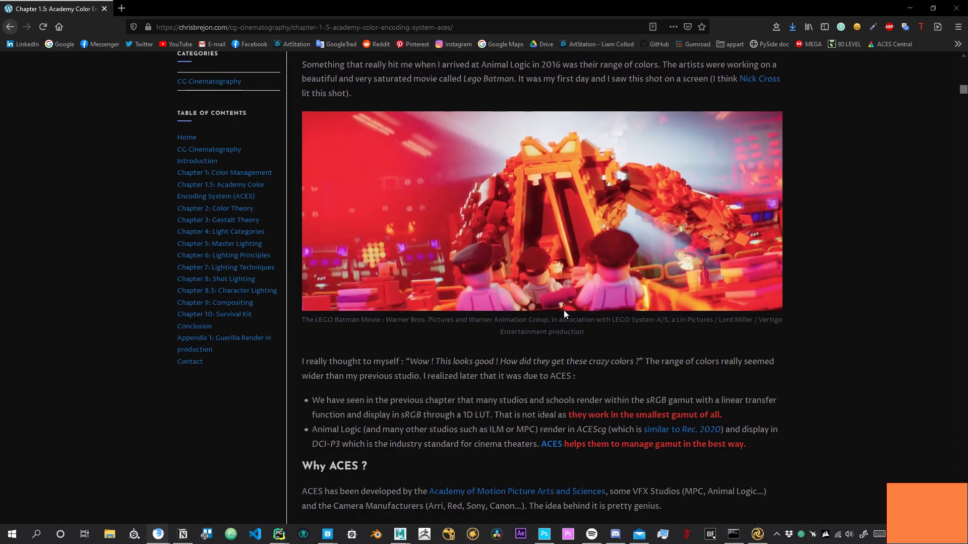
scroll(594, 320, "up", 2)
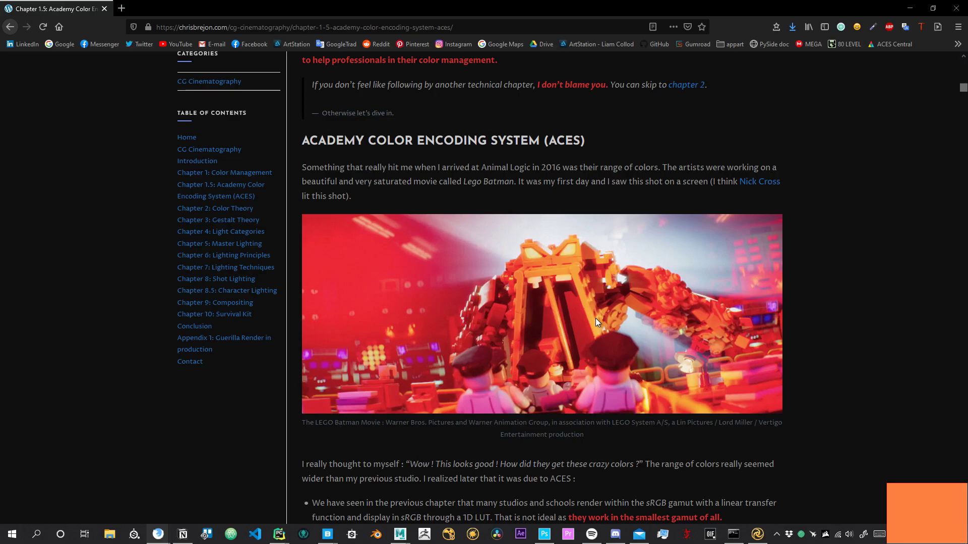
scroll(585, 296, "down", 5)
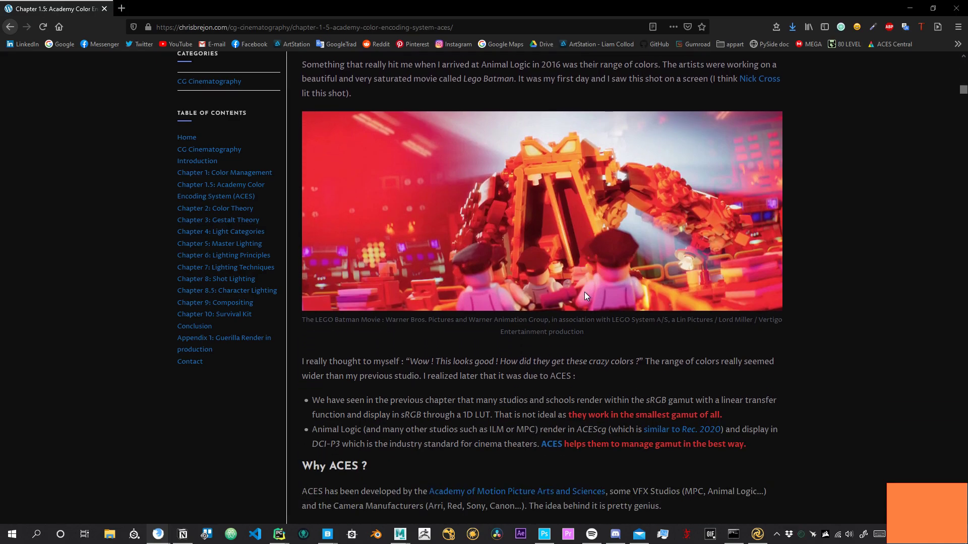
- Examine the chapter's gamut diagram comparing ACES2065-1 with other color spaces, along with the list of ACES color spaces
scroll(585, 296, "down", 14)
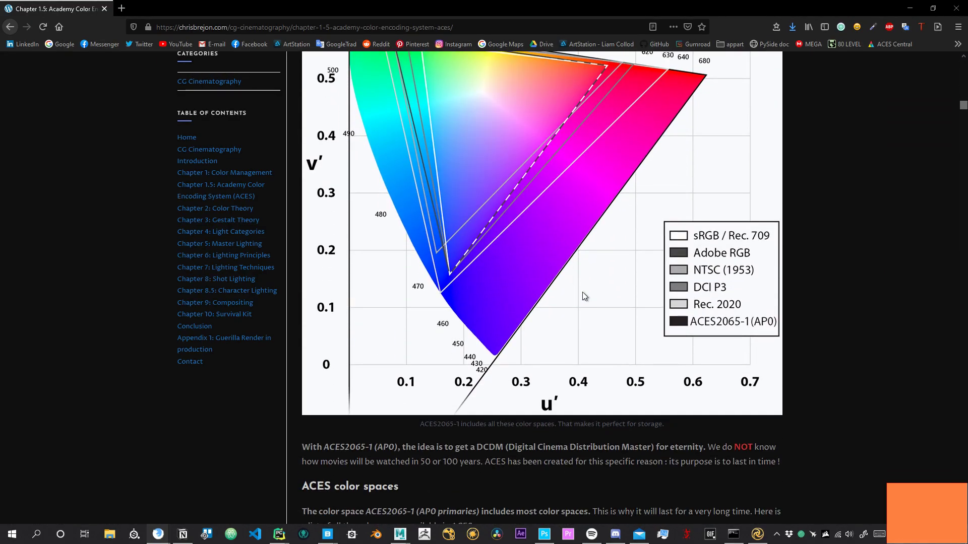
scroll(582, 293, "down", 8)
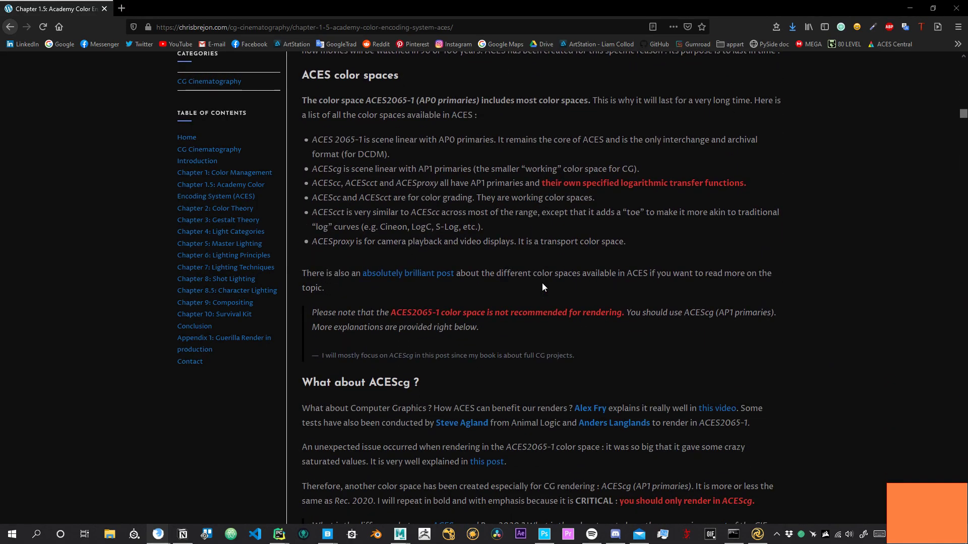
scroll(665, 359, "up", 3)
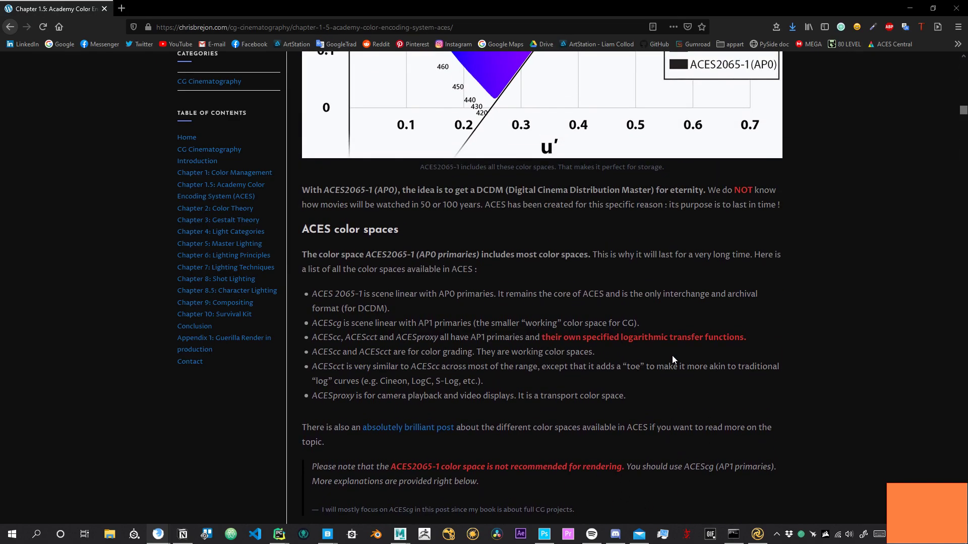
scroll(681, 359, "up", 15)
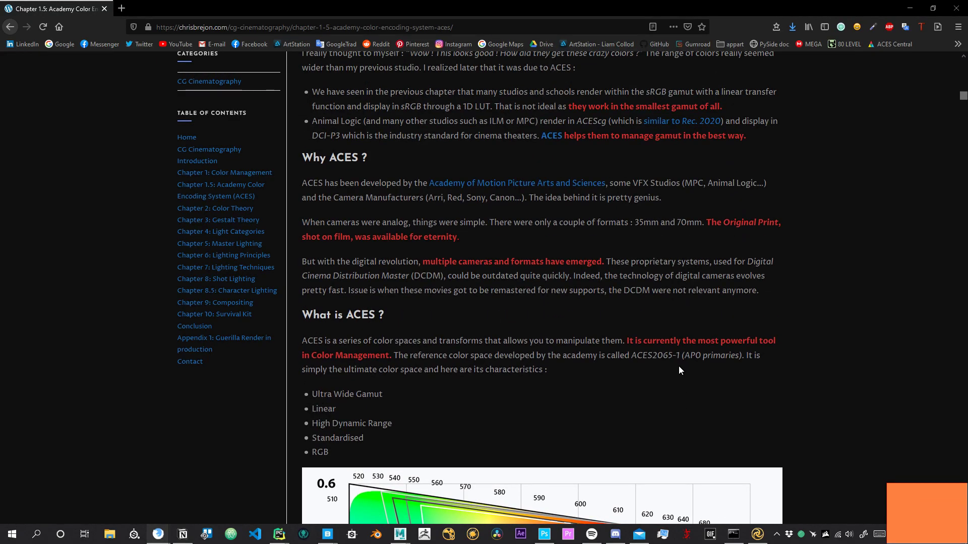
scroll(678, 366, "down", 7)
scroll(692, 369, "down", 5)
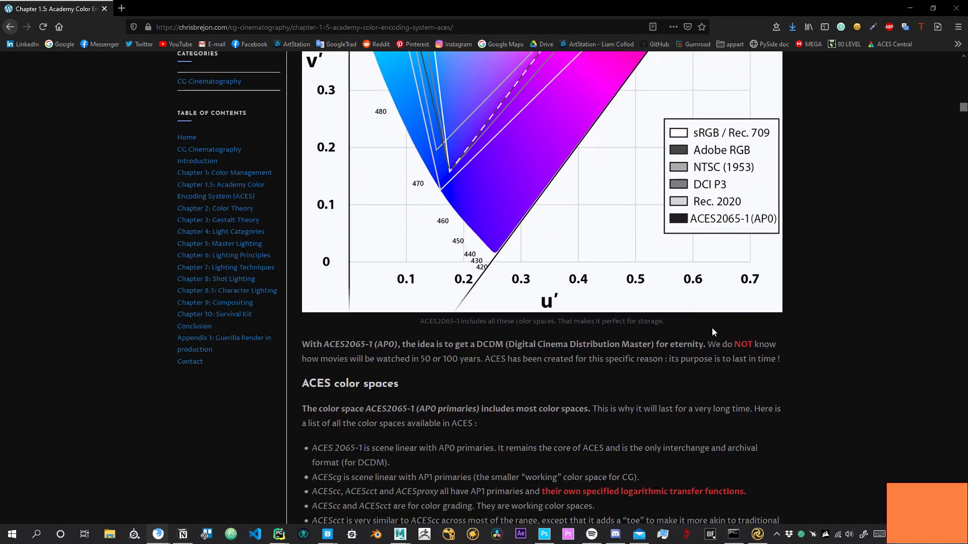
- Examine the chapter's gamut diagram, comparing the sRGB / Rec. 709 triangle with the wider color spaces in its legend
scroll(695, 381, "up", 3)
scroll(696, 381, "up", 2)
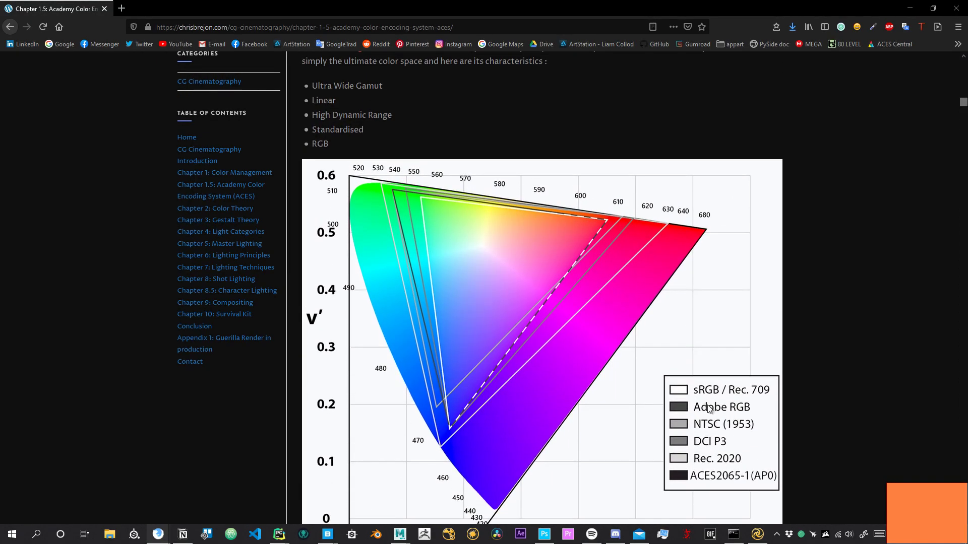
scroll(711, 390, "down", 1)
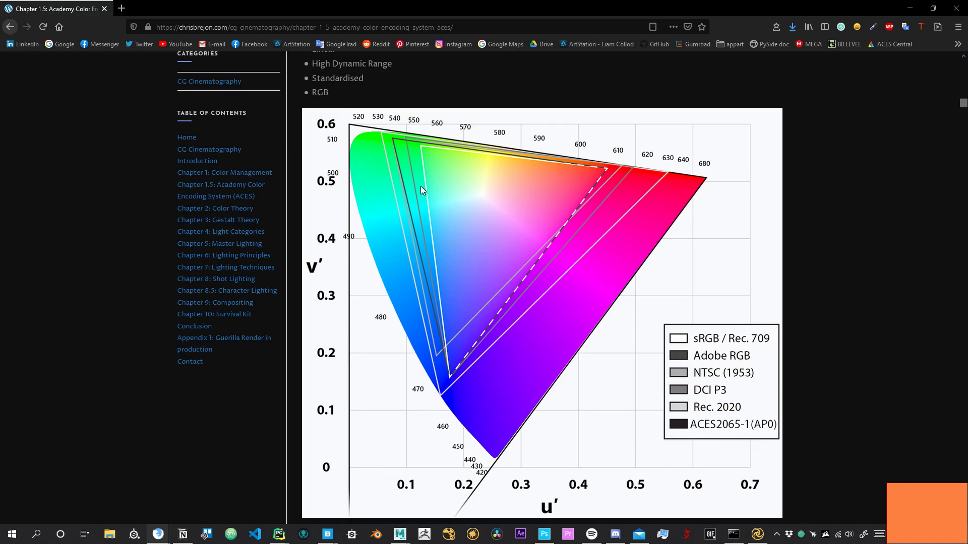
scroll(340, 216, "down", 4)
scroll(537, 334, "up", 4)
scroll(670, 353, "down", 3)
scroll(669, 397, "up", 4)
scroll(668, 400, "down", 1)
scroll(595, 367, "down", 1)
scroll(623, 392, "up", 2)
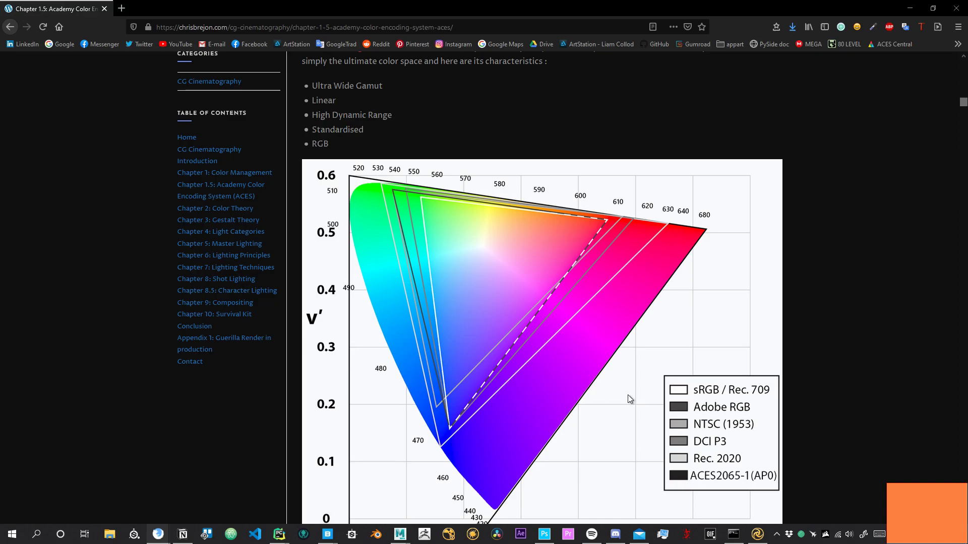
- Review the gamut diagram's legend and the "Why ACES ?" section, returning to the diagram
scroll(631, 382, "down", 3)
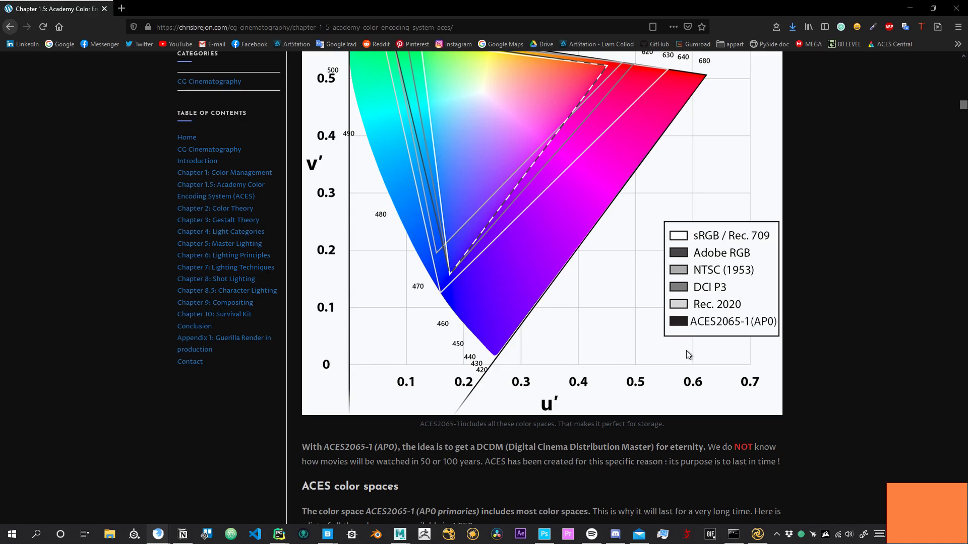
scroll(714, 438, "up", 1)
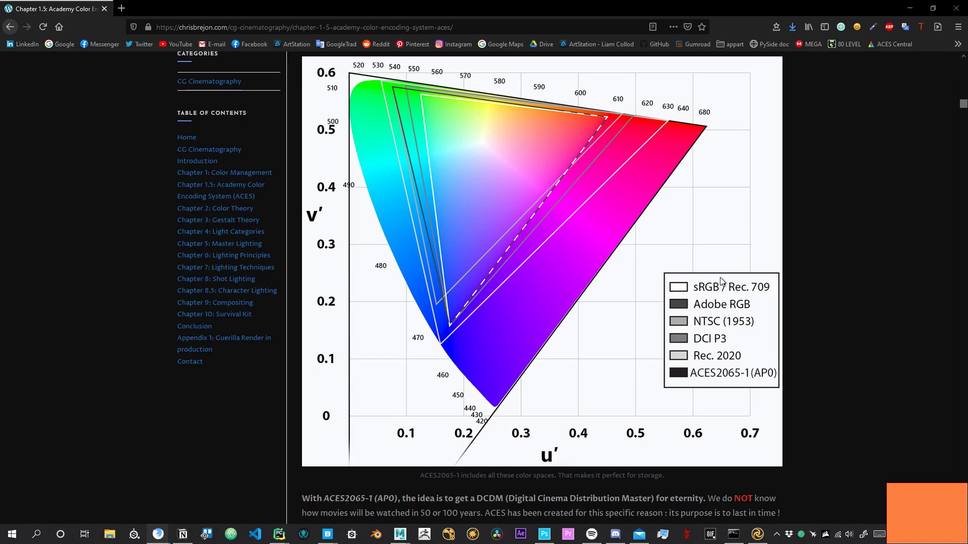
scroll(719, 277, "up", 1)
scroll(760, 356, "up", 1)
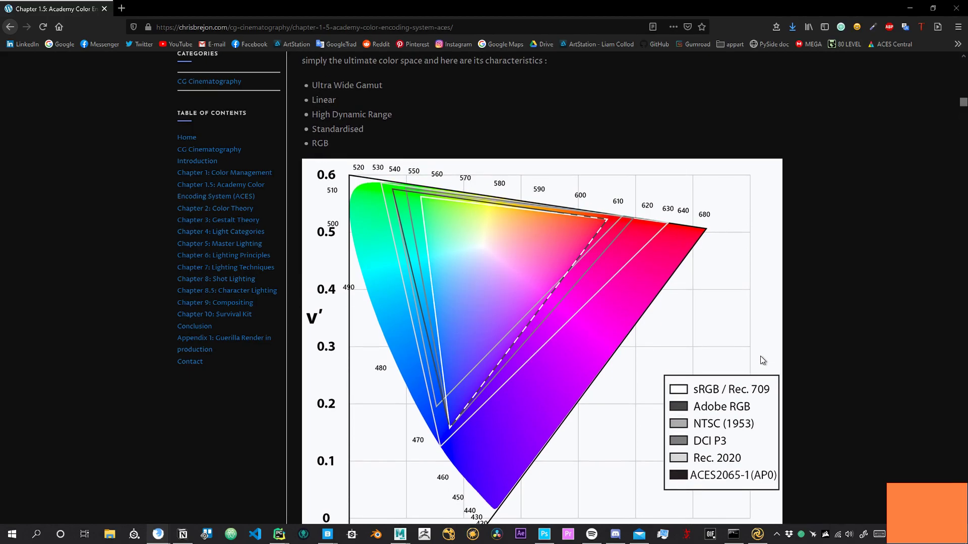
scroll(761, 356, "up", 3)
scroll(761, 356, "down", 4)
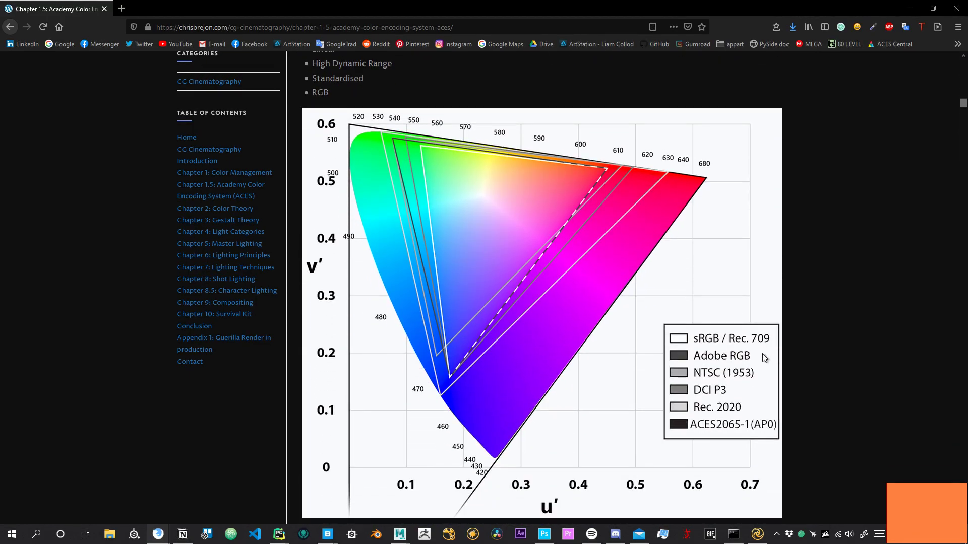
scroll(762, 353, "up", 2)
scroll(764, 357, "up", 10)
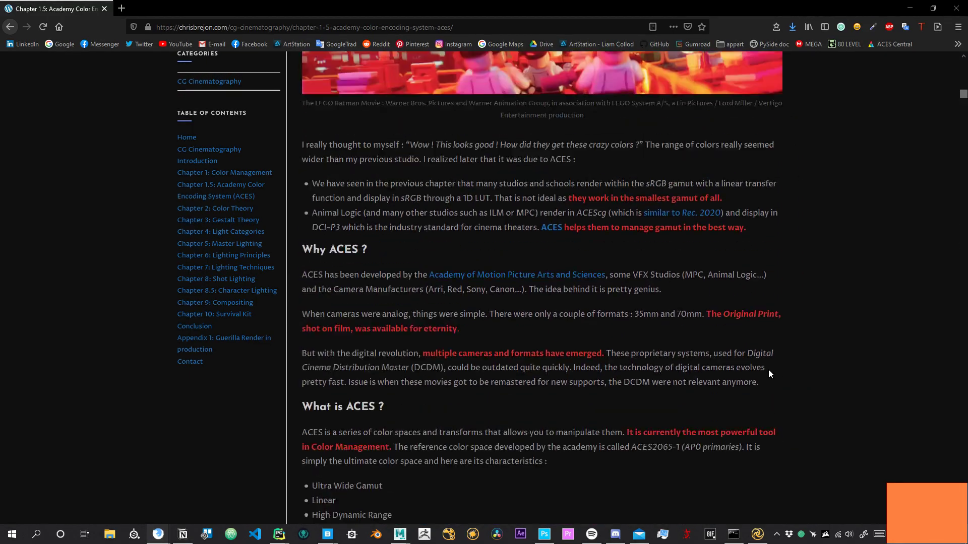
scroll(768, 370, "down", 10)
scroll(771, 374, "down", 2)
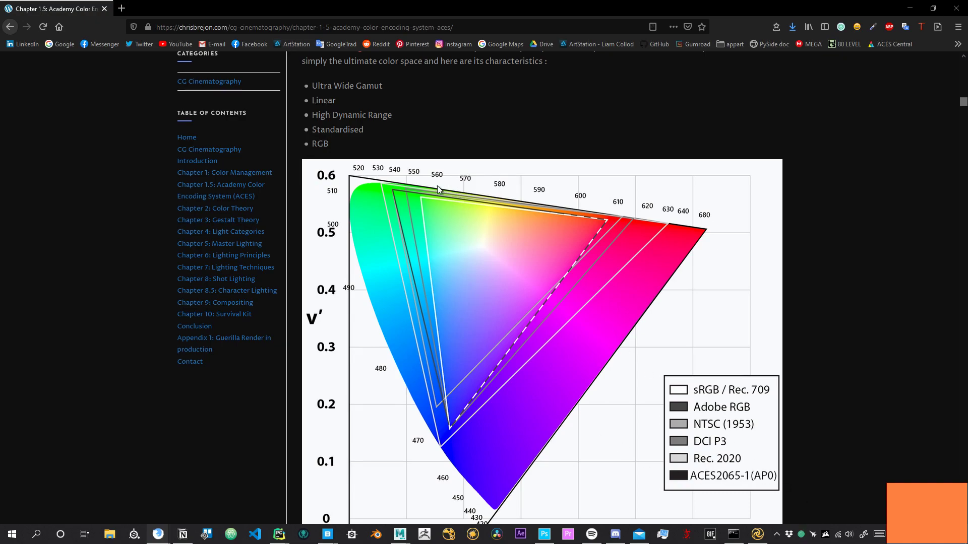
- Examine the ACES characteristics listed under "What is ACES ?" together with the Rec. 2020 and ACES2065-1 gamuts in the diagram
scroll(638, 302, "up", 1)
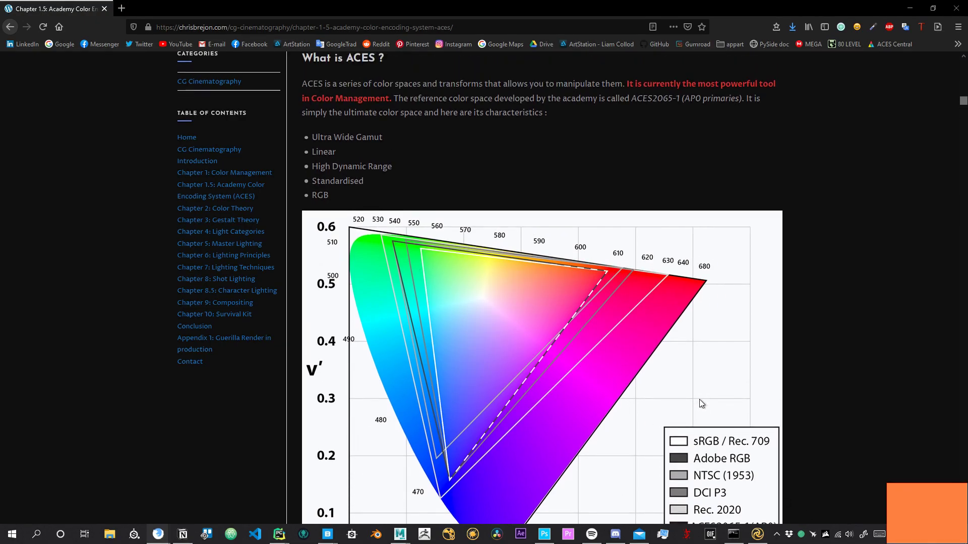
scroll(664, 336, "up", 2)
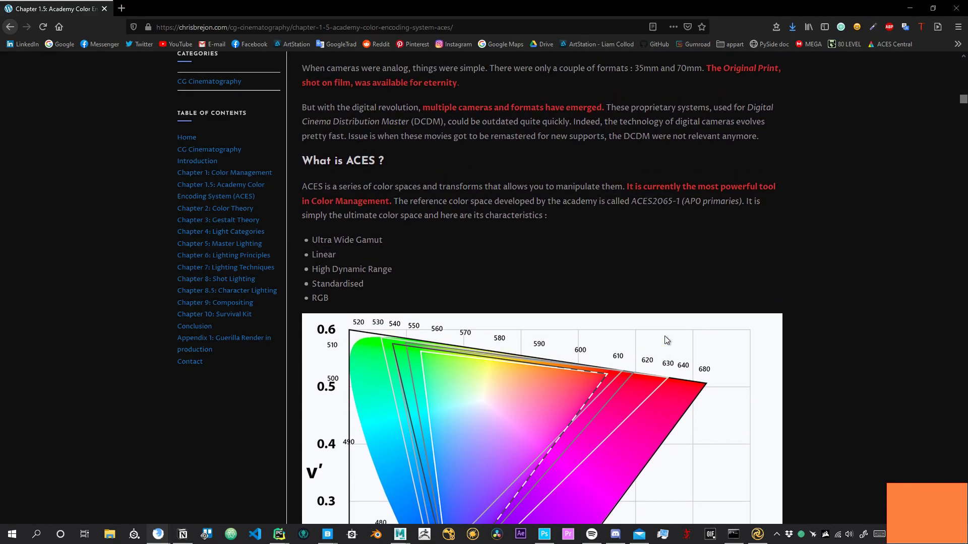
scroll(667, 330, "down", 3)
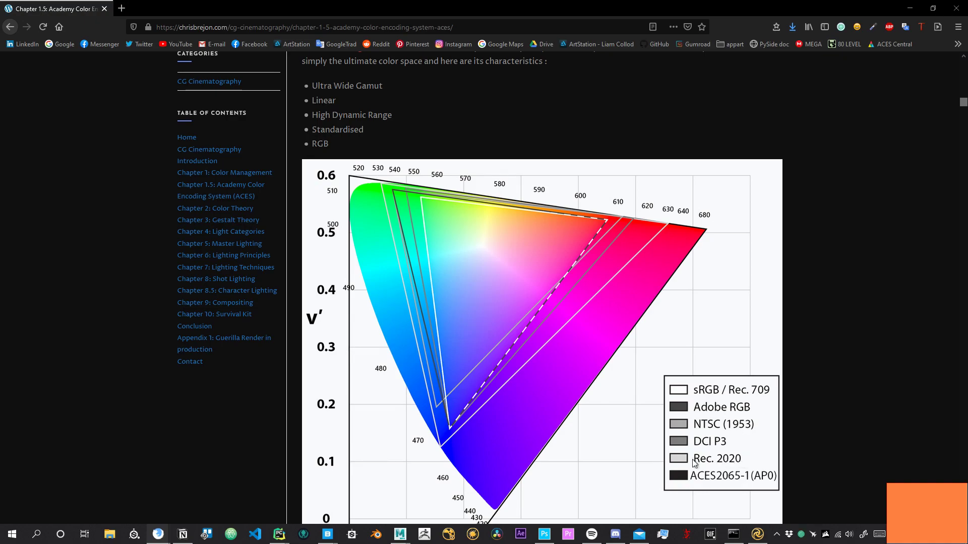
scroll(592, 411, "up", 1)
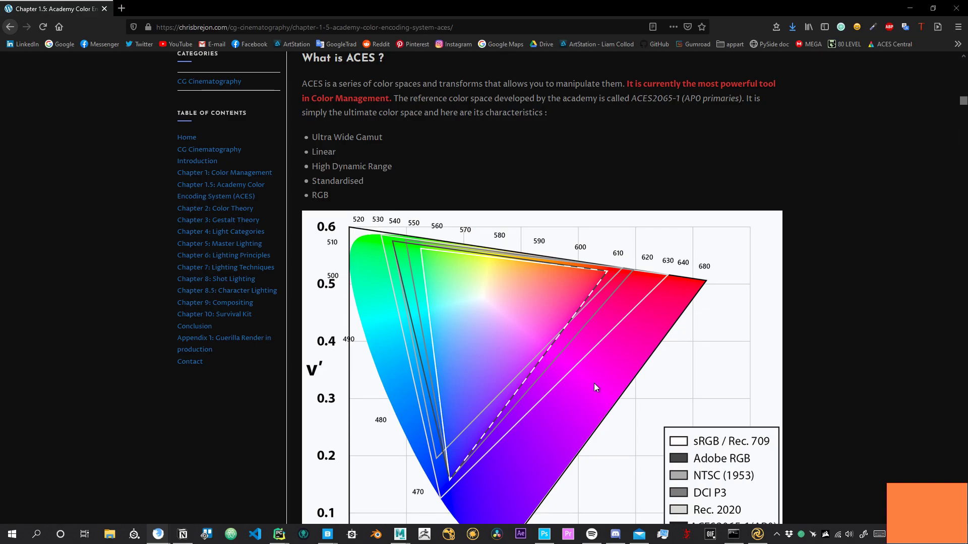
scroll(597, 383, "down", 2)
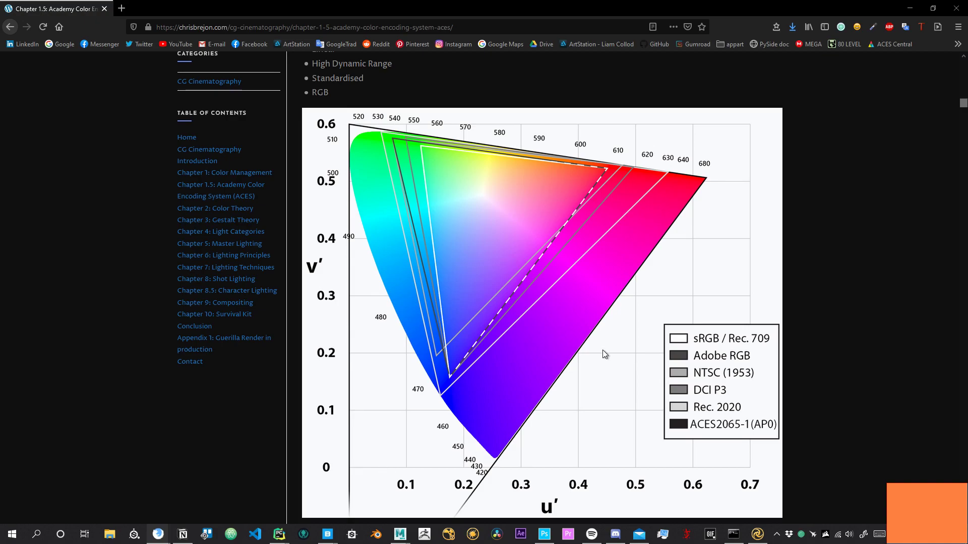
scroll(584, 350, "up", 1)
scroll(579, 357, "down", 1)
scroll(611, 340, "up", 1)
- Revisit the chapter's "Why ACES ?" and "What is ACES ?" explanations and recheck the gamut diagram between them
scroll(613, 337, "up", 8)
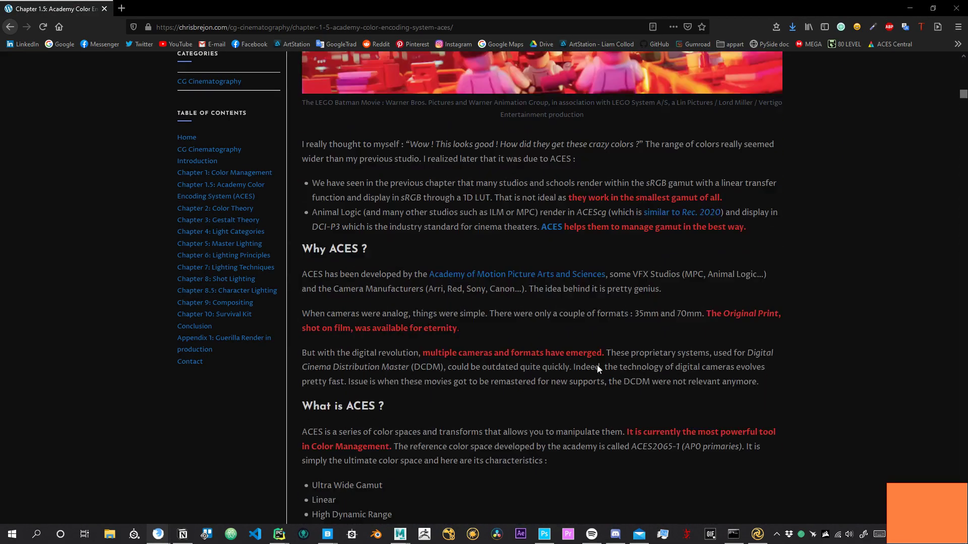
scroll(596, 365, "down", 10)
scroll(594, 364, "down", 1)
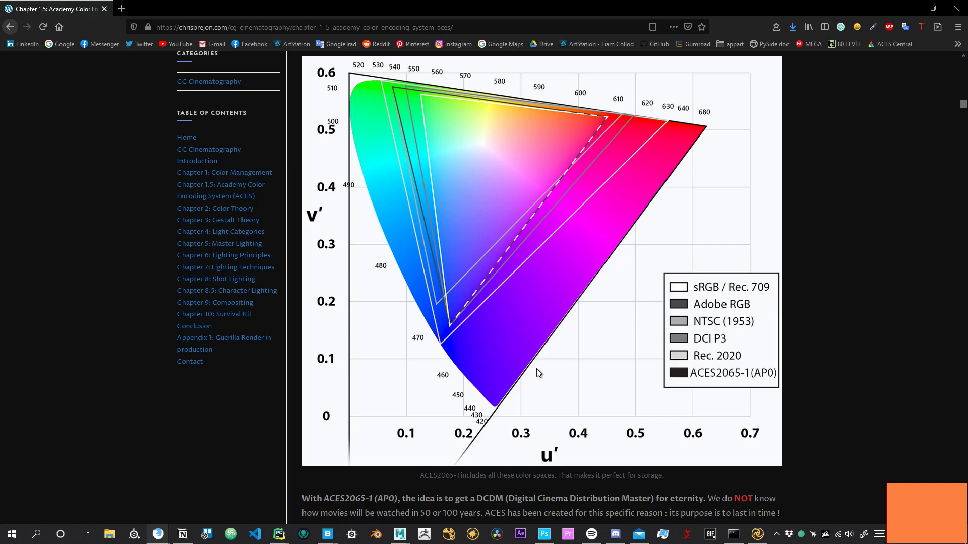
scroll(643, 368, "up", 3)
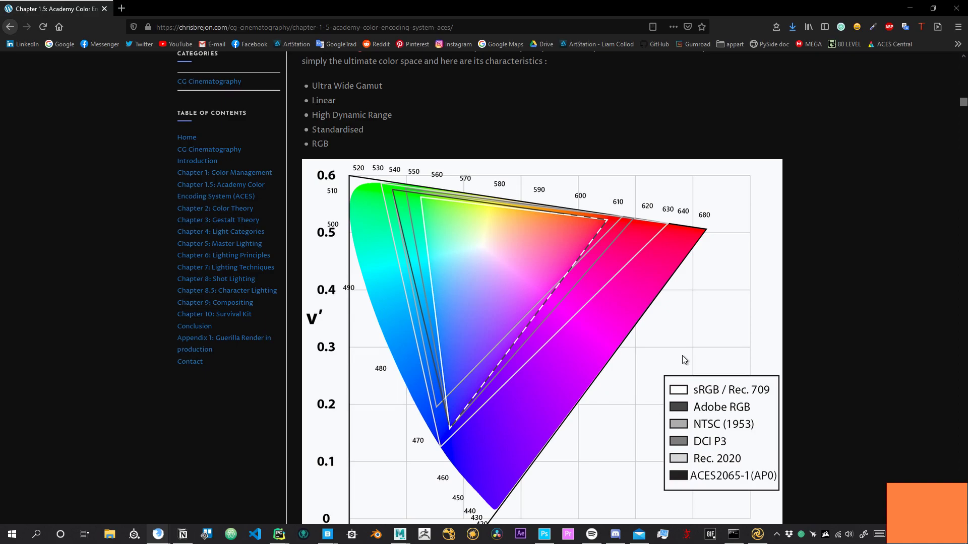
scroll(704, 348, "up", 4)
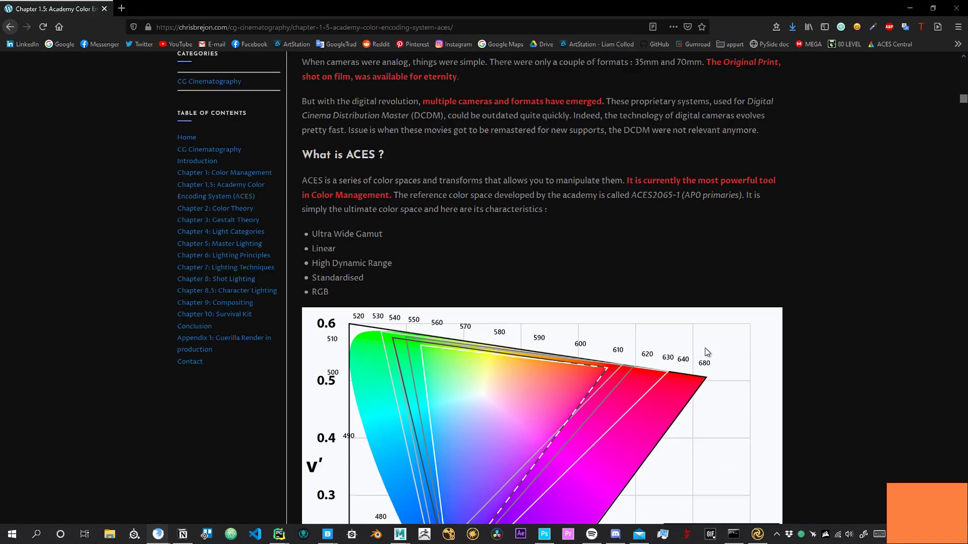
scroll(697, 371, "up", 5)
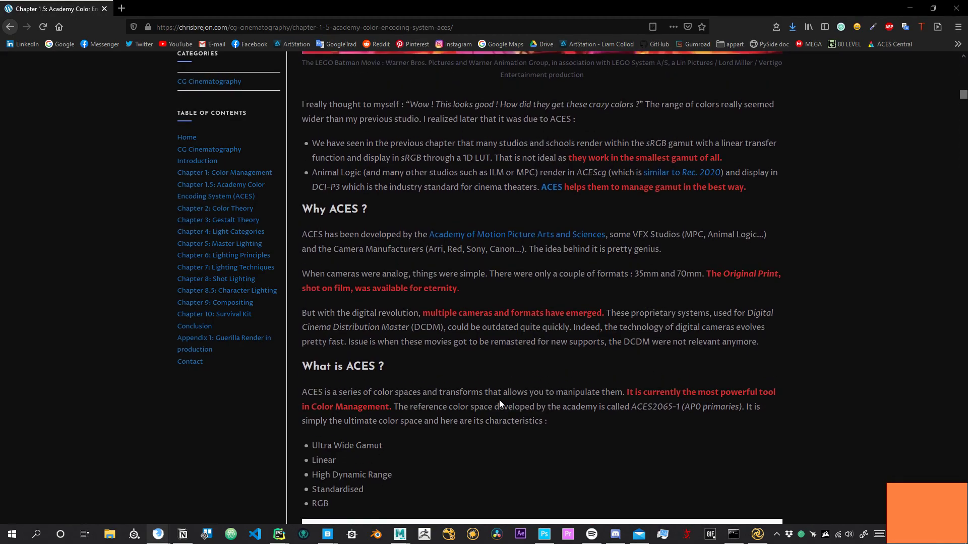
- Examine the "ACES in one picture" diagram of IDT, ACEScg and RRT+ODT, along with the Display Target section
scroll(499, 398, "down", 20)
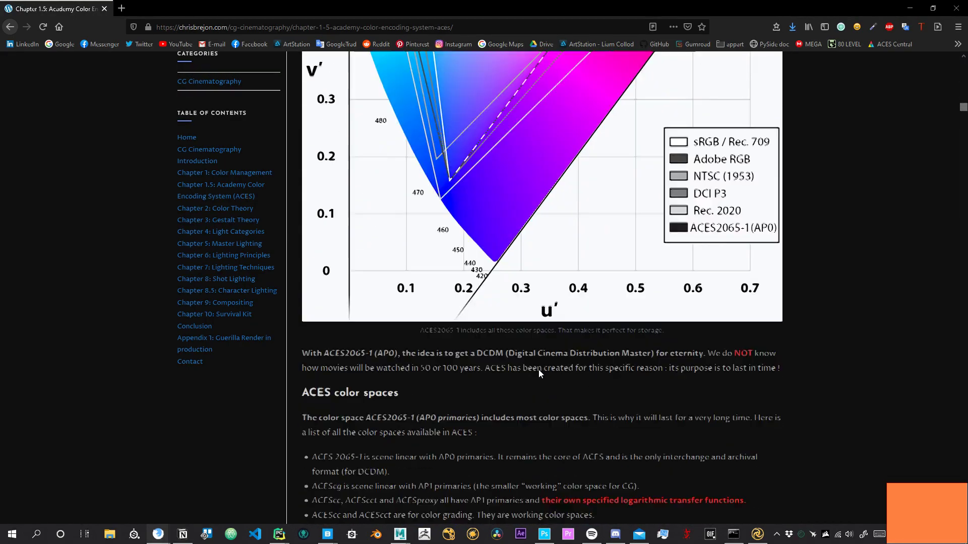
scroll(527, 321, "down", 19)
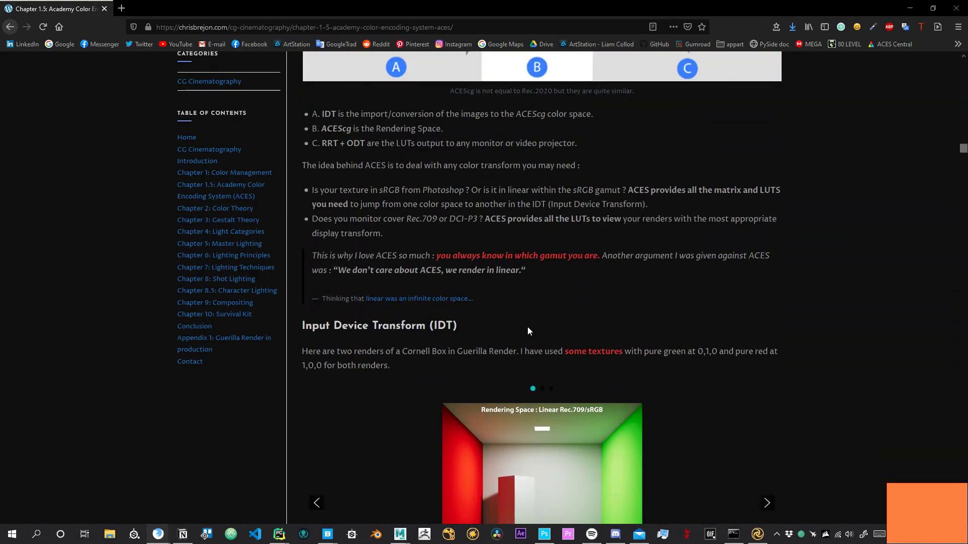
scroll(527, 326, "up", 8)
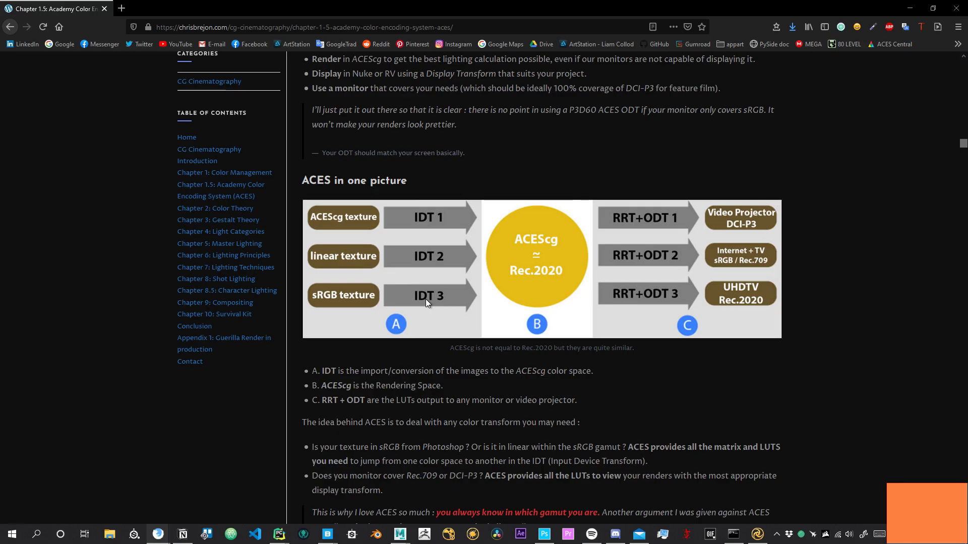
scroll(467, 292, "up", 5)
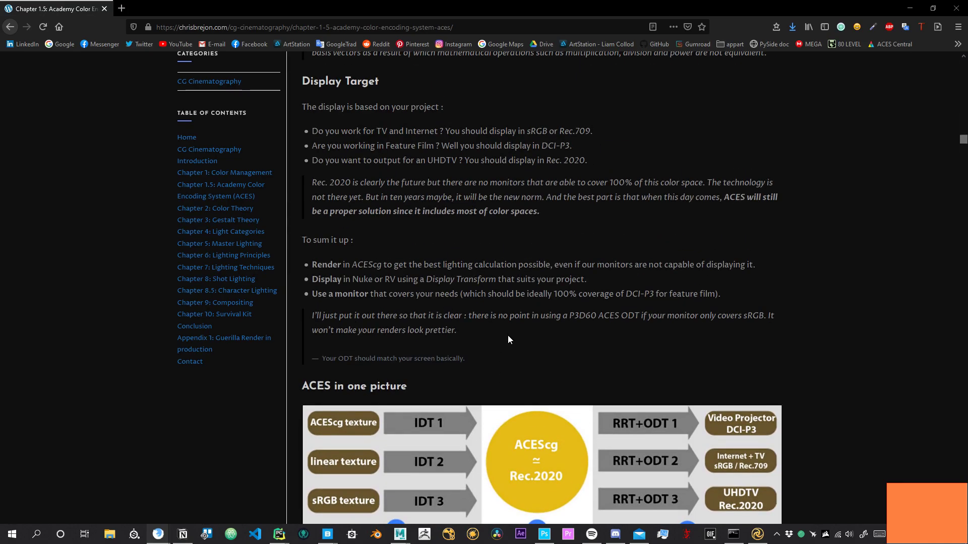
scroll(508, 339, "down", 4)
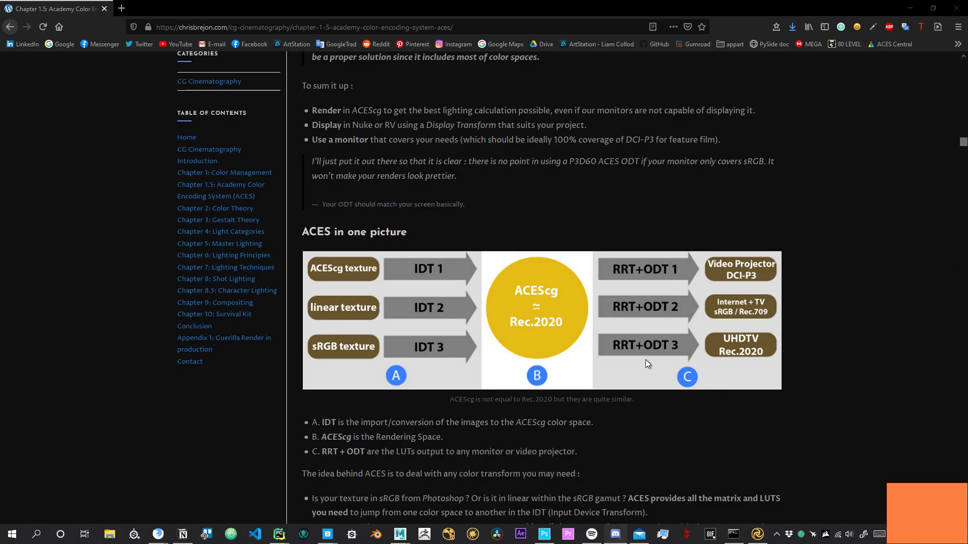
scroll(646, 359, "down", 1)
scroll(595, 315, "up", 2)
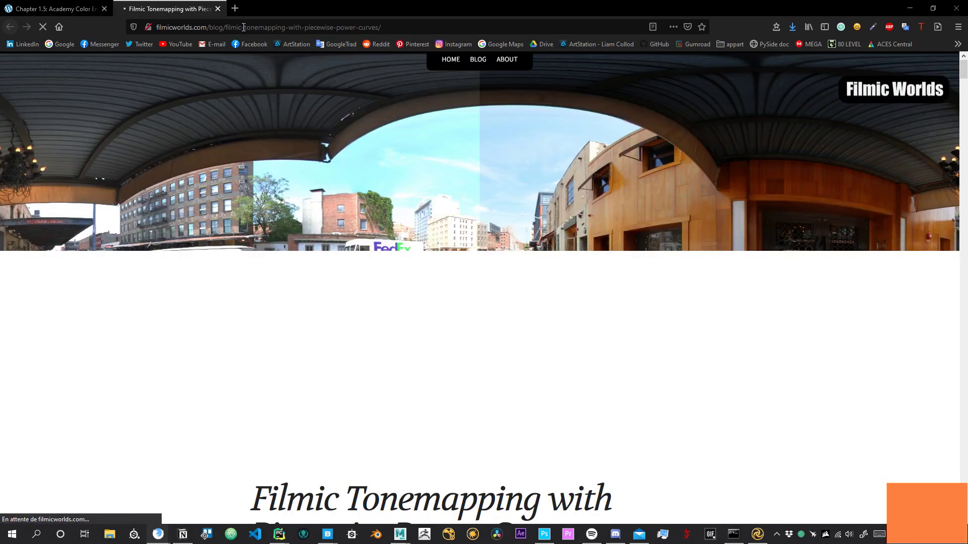
- Select the web address of the "Filmic Tonemapping with Piecewise Power Curves" article and read down to its toe, linear section and shoulder graph
left_click(243, 28)
left_click(616, 535)
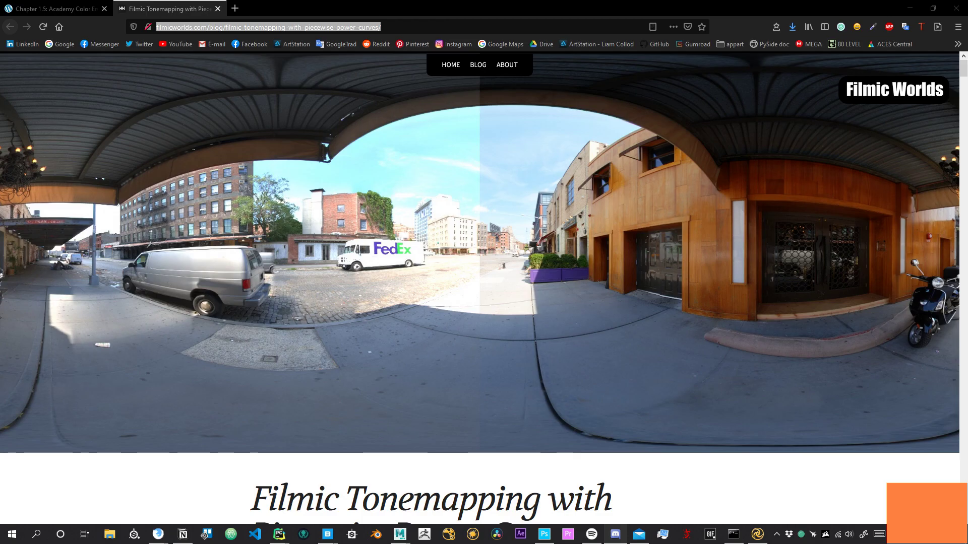
scroll(676, 256, "down", 3)
scroll(676, 256, "down", 10)
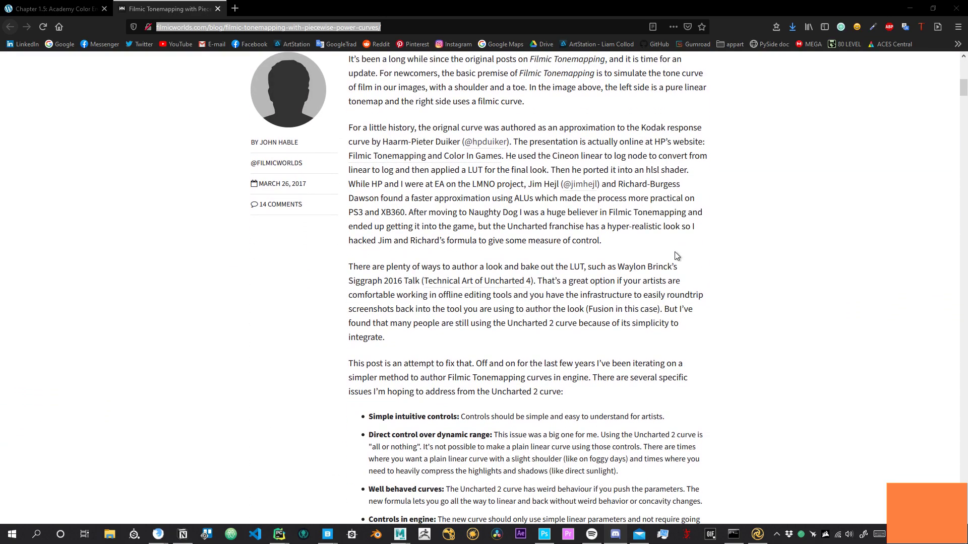
scroll(676, 256, "up", 2)
scroll(676, 256, "down", 8)
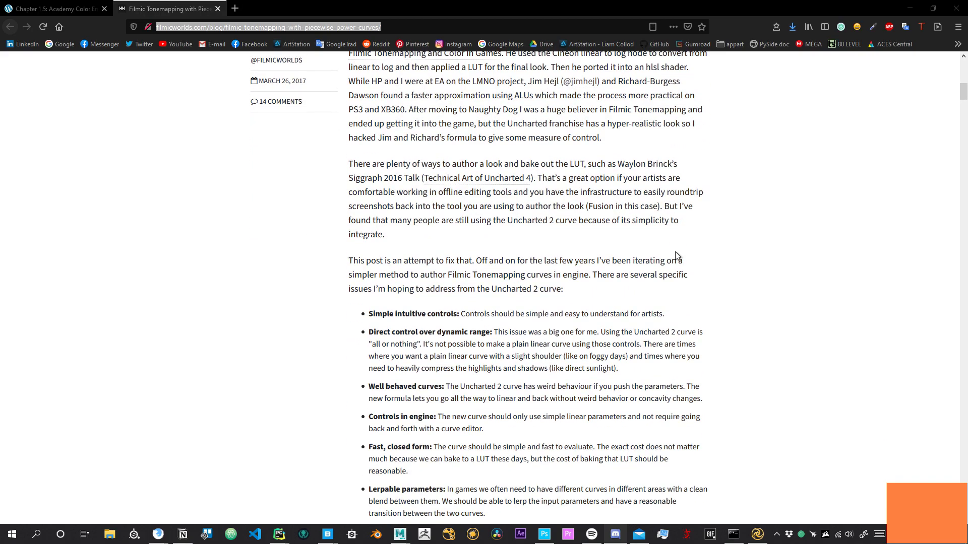
scroll(676, 256, "down", 6)
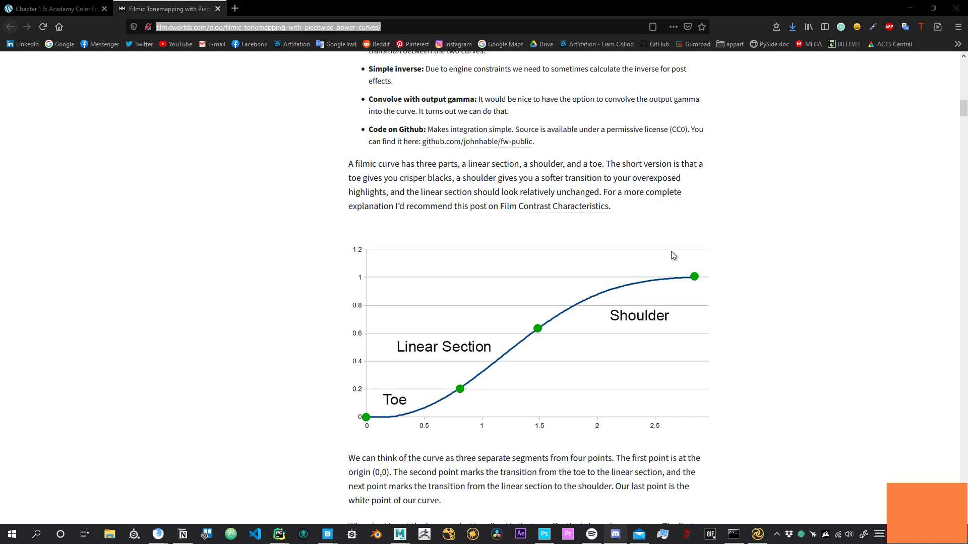
- Review the tonemapping article from its introduction down to the curve graph marking (0,0), (x0,y0), (x1,y1) and (W,1.0)
scroll(685, 282, "up", 15)
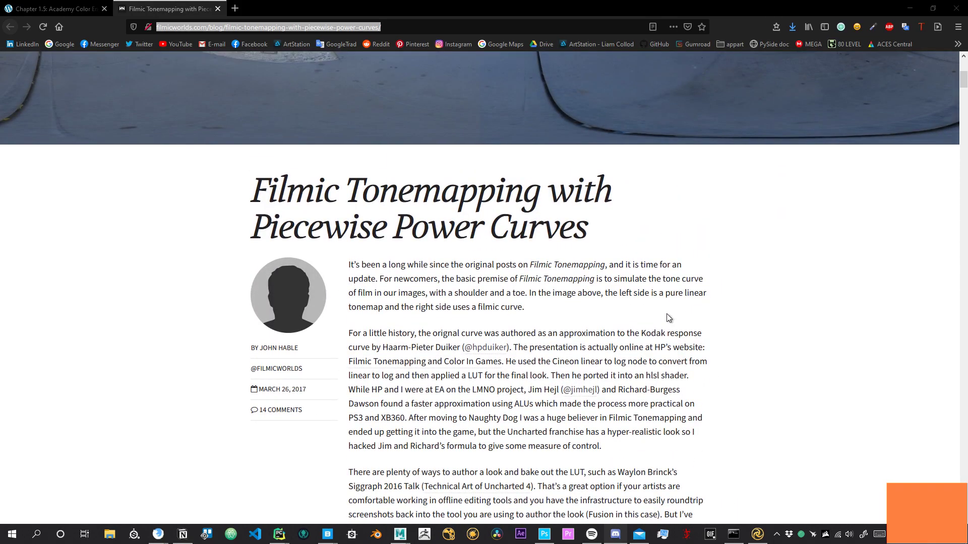
scroll(668, 305, "down", 10)
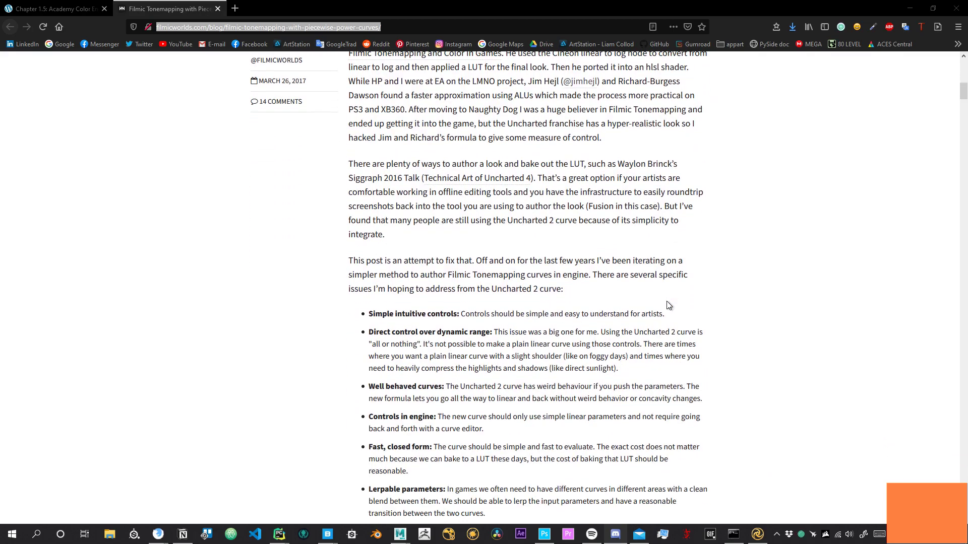
scroll(668, 303, "down", 3)
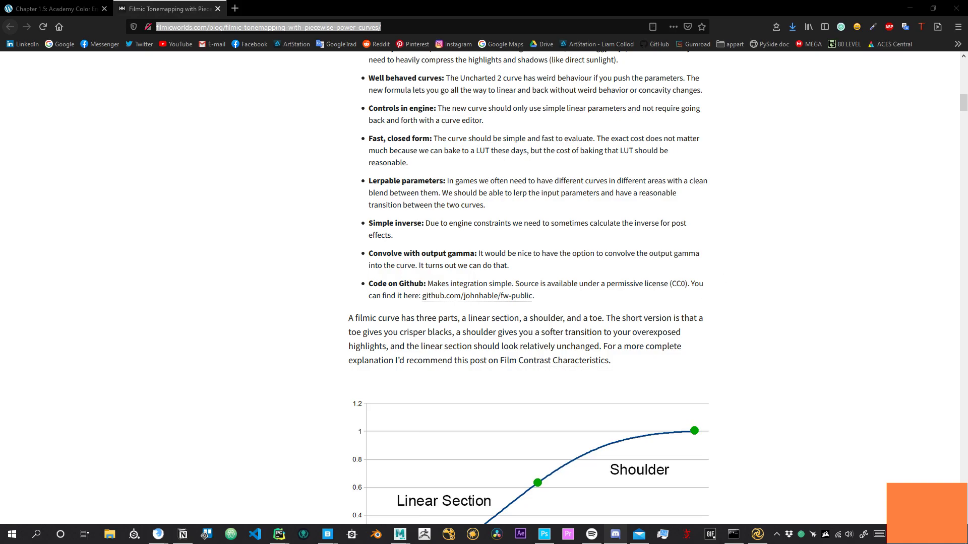
scroll(719, 293, "down", 8)
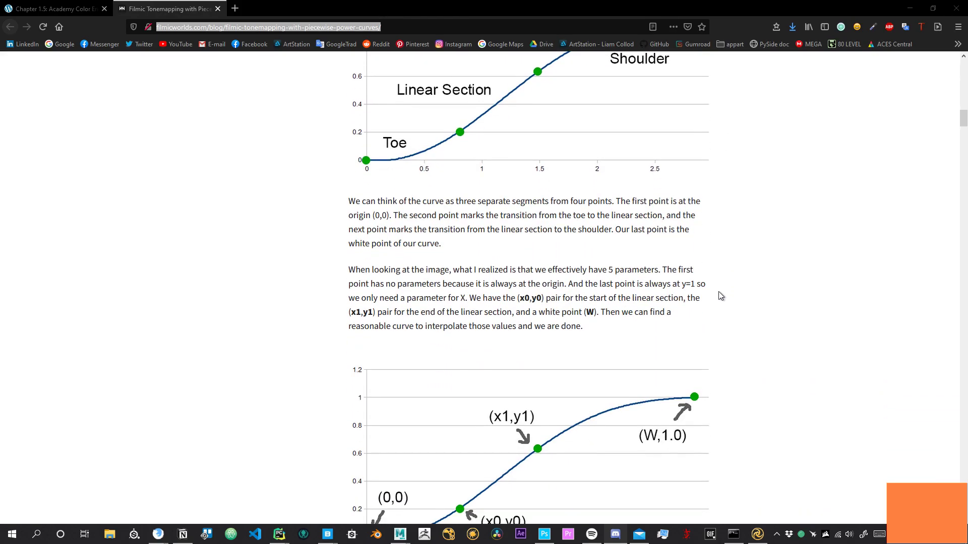
scroll(720, 296, "down", 3)
scroll(718, 292, "down", 1)
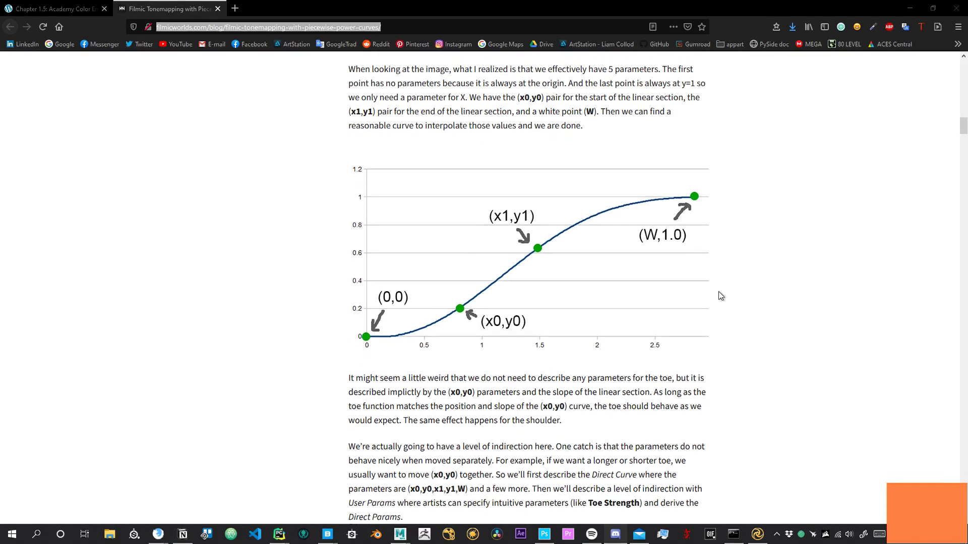
scroll(725, 292, "up", 2)
scroll(729, 298, "up", 3)
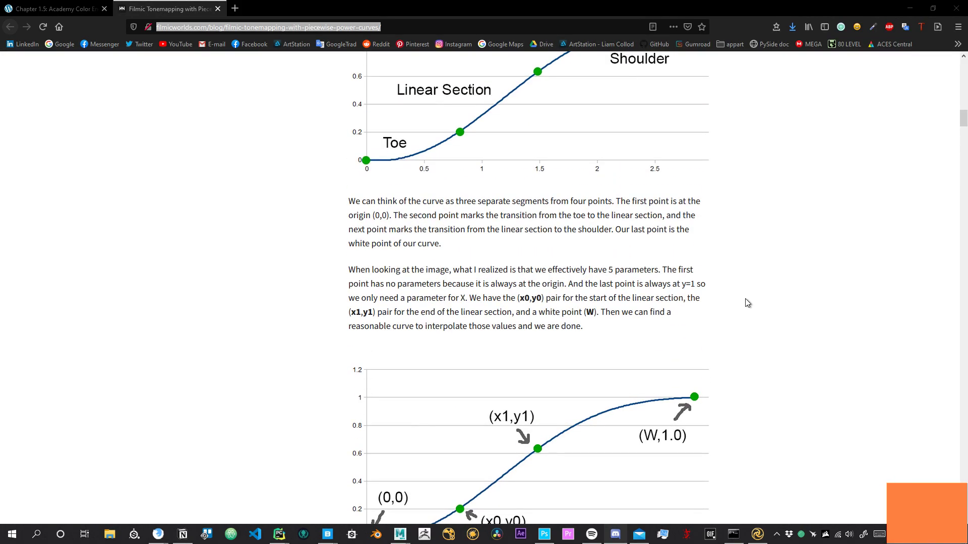
- Compare the linear and filmic halves of the article's header image and read its introduction and list of Uncharted 2 curve issues
scroll(745, 298, "up", 15)
scroll(823, 310, "up", 5)
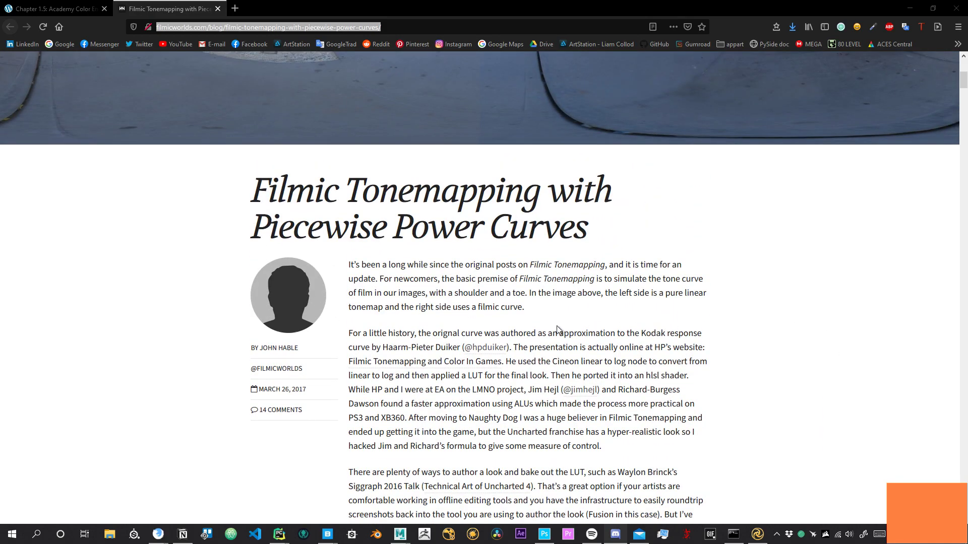
scroll(484, 305, "up", 6)
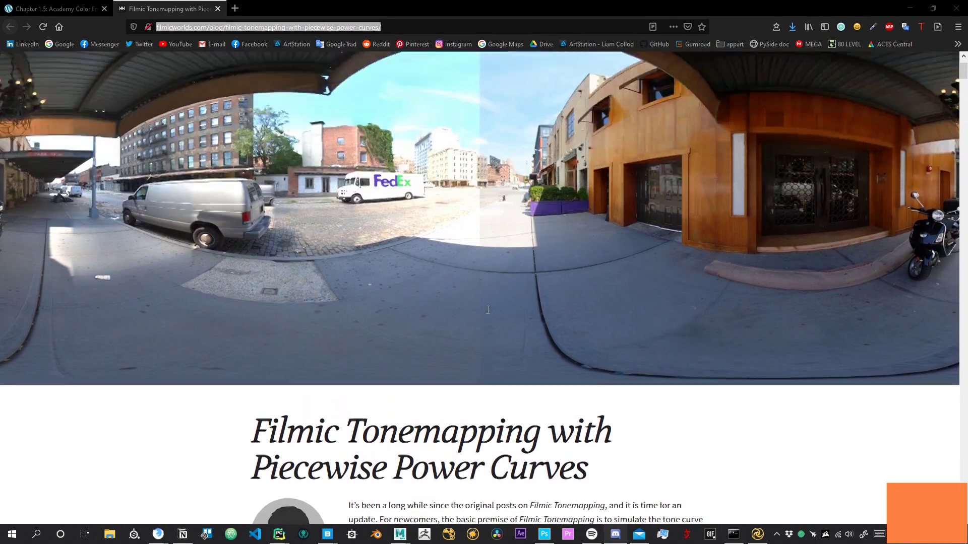
scroll(487, 309, "down", 4)
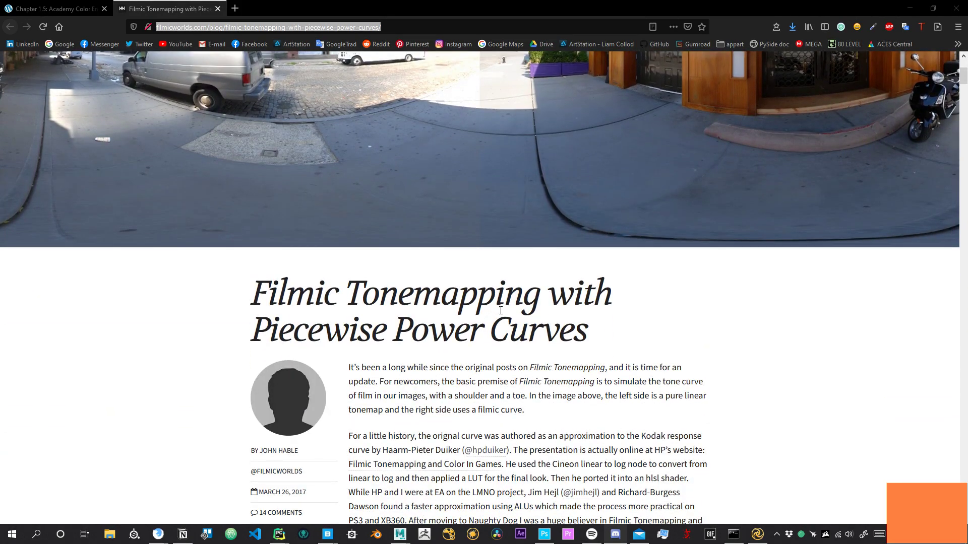
scroll(559, 310, "down", 7)
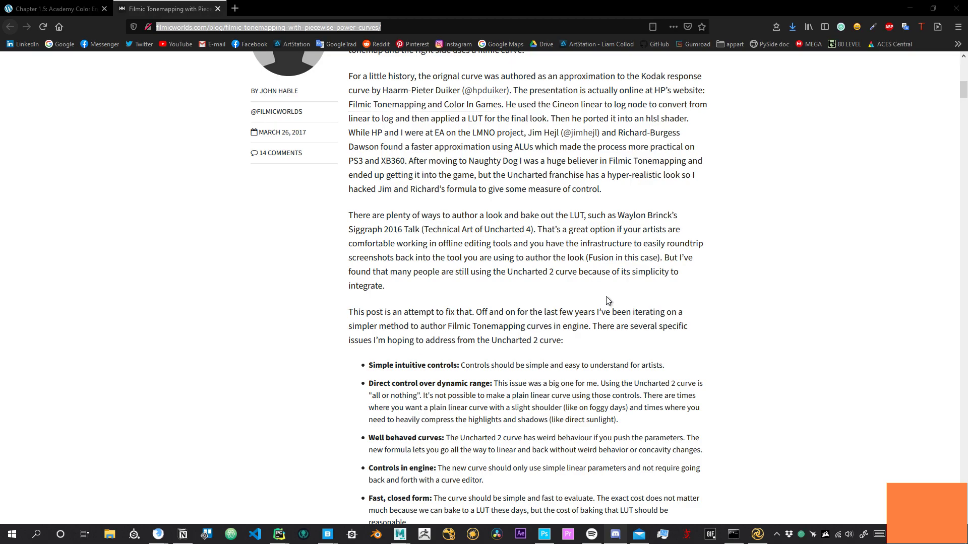
scroll(607, 297, "down", 3)
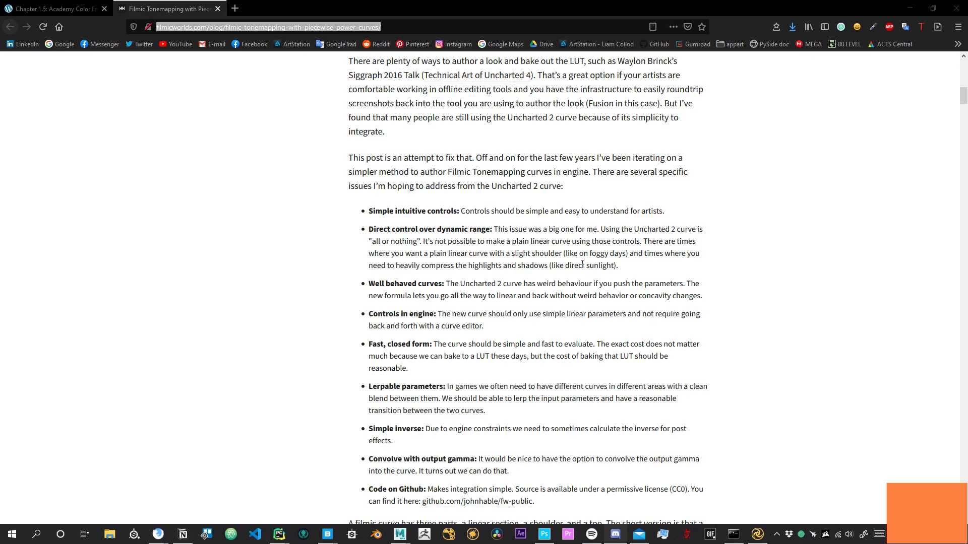
- Read the paragraph on the three parts of a filmic curve and examine its toe, linear section and shoulder graph
scroll(583, 264, "down", 10)
scroll(495, 251, "up", 2)
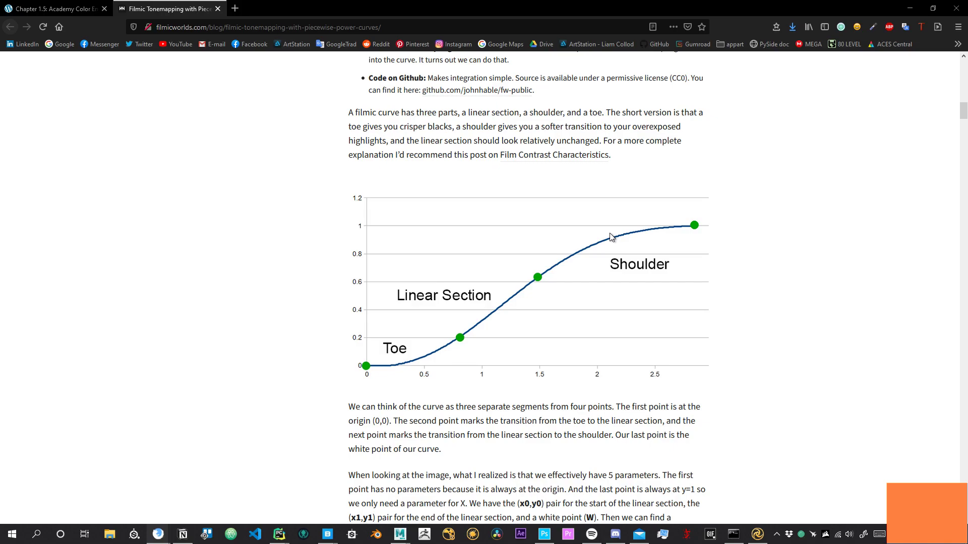
left_click_drag(742, 190, 591, 312)
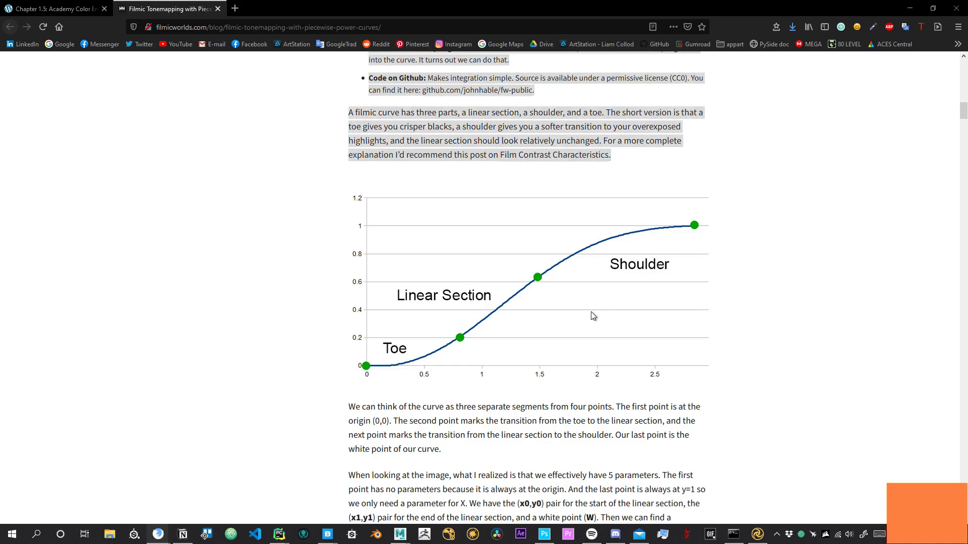
left_click(724, 263)
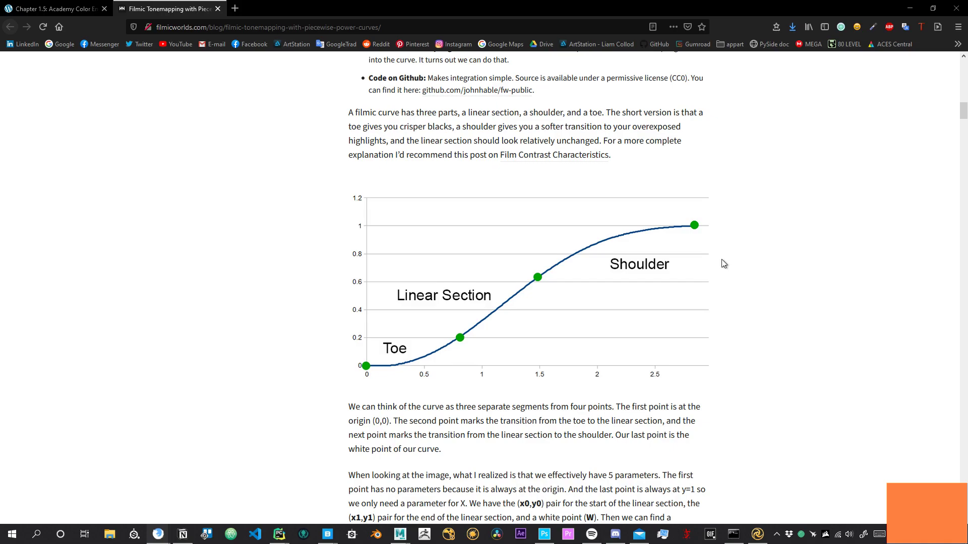
scroll(710, 280, "down", 3)
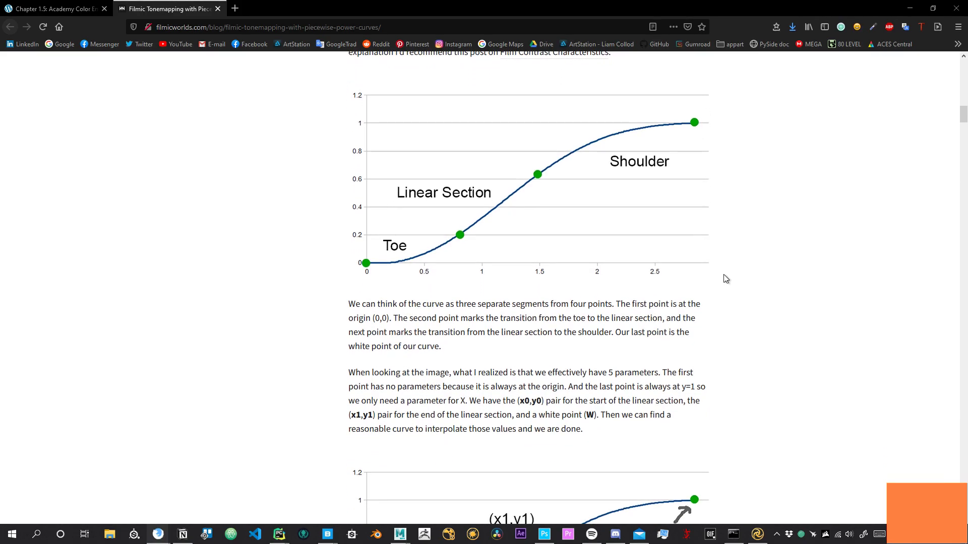
left_click(448, 534)
left_click(779, 280)
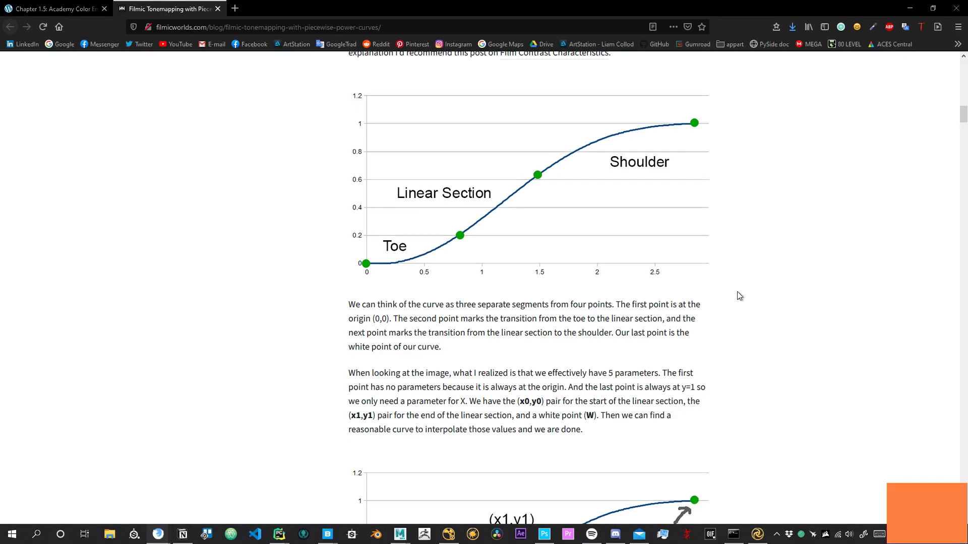
- Revisit the article's header image comparison and return to the graph of the filmic curve's three segments
scroll(737, 292, "up", 2)
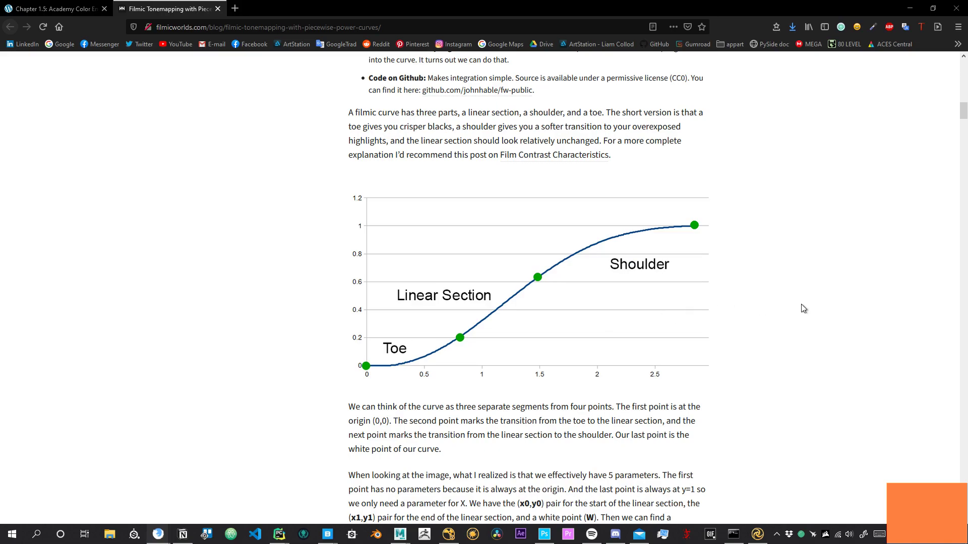
scroll(786, 297, "down", 5)
scroll(786, 304, "up", 4)
scroll(784, 317, "up", 3)
scroll(785, 320, "up", 2)
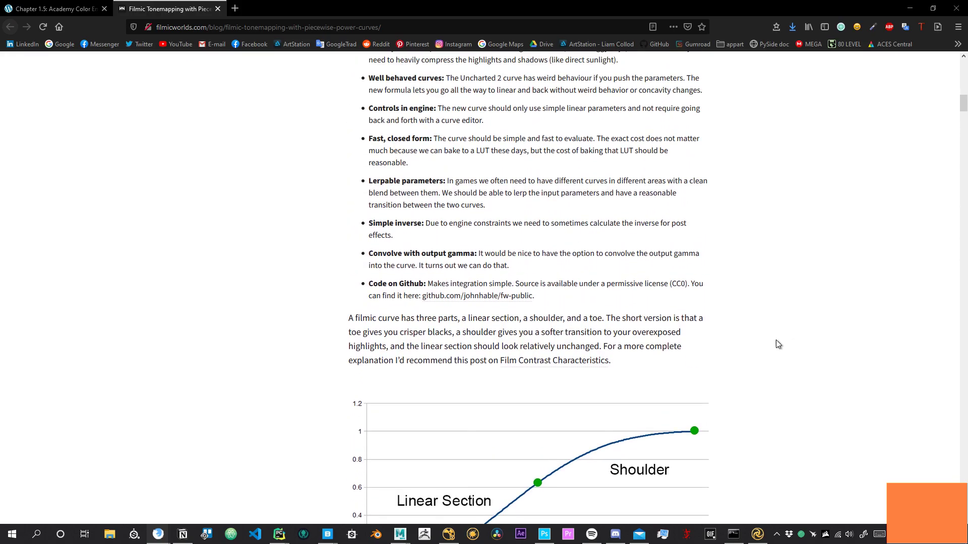
scroll(745, 302, "up", 15)
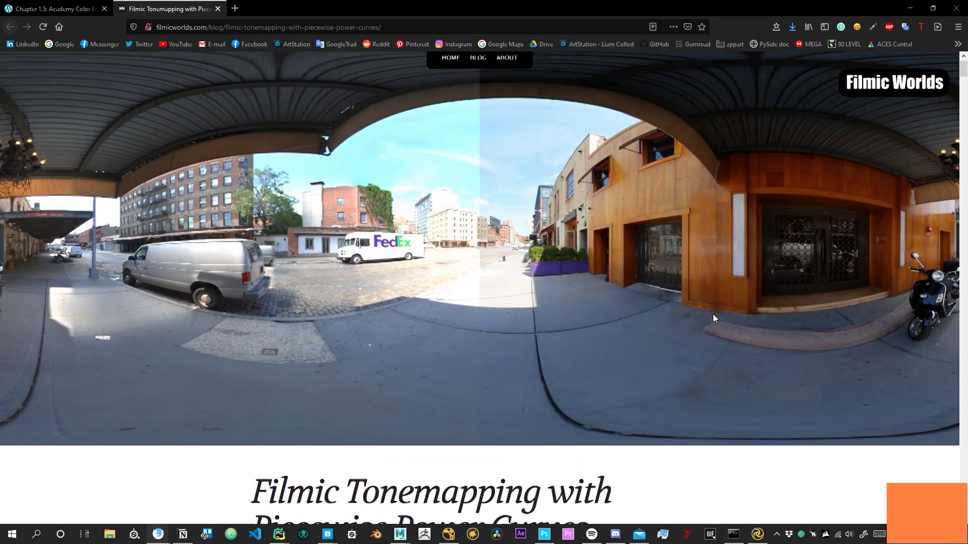
scroll(702, 317, "down", 15)
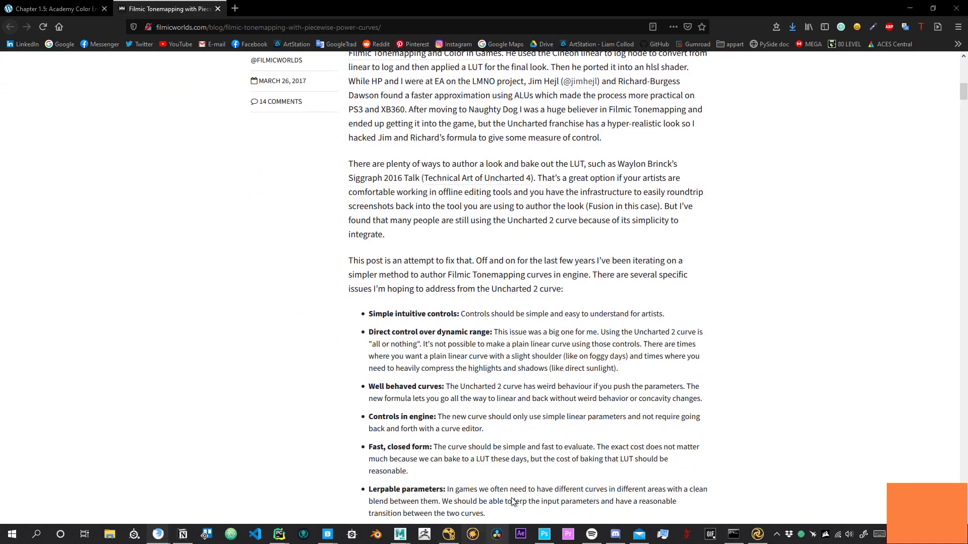
scroll(552, 333, "down", 5)
scroll(475, 317, "up", 3)
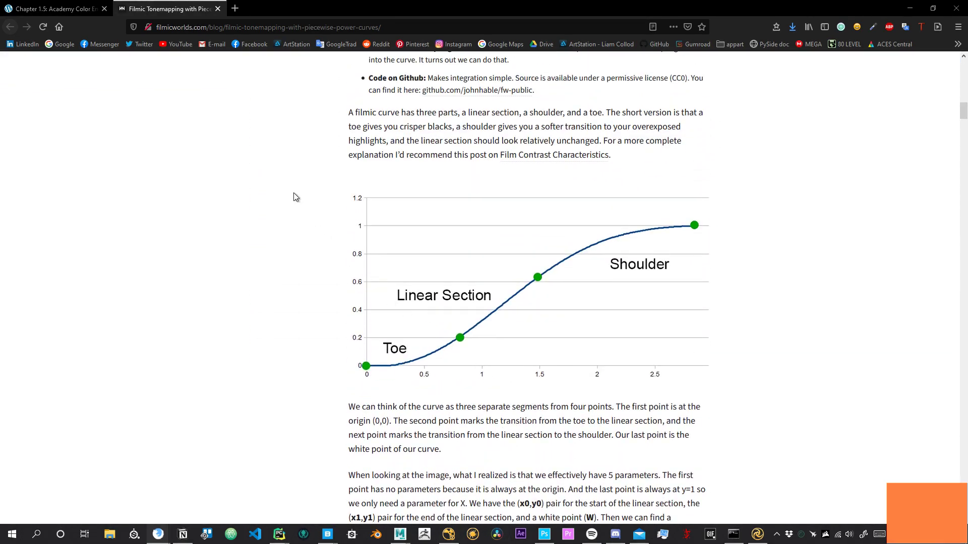
left_click_drag(323, 202, 642, 376)
left_click(759, 349)
- Close the NukeX selection window and quit Katana without saving the modified project
left_click(445, 536)
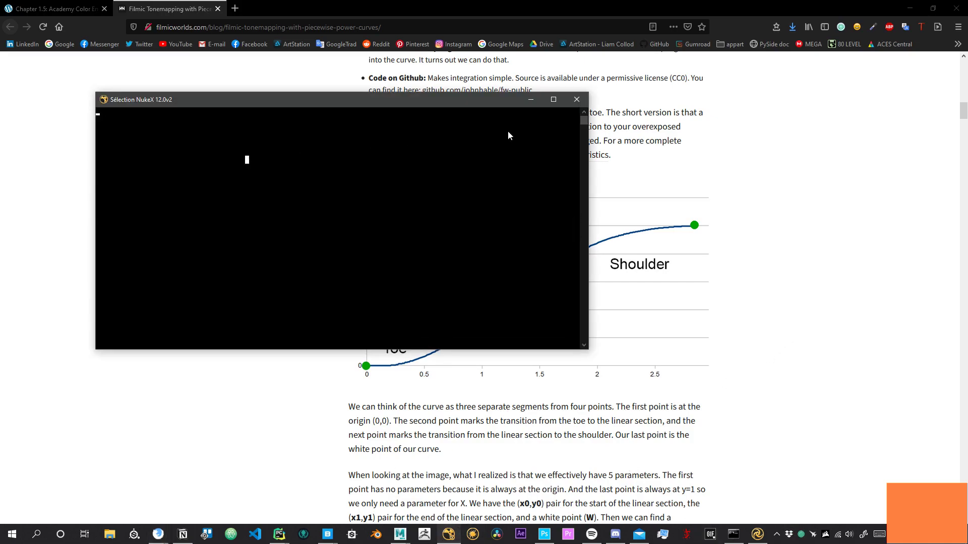
left_click(577, 99)
left_click(757, 534)
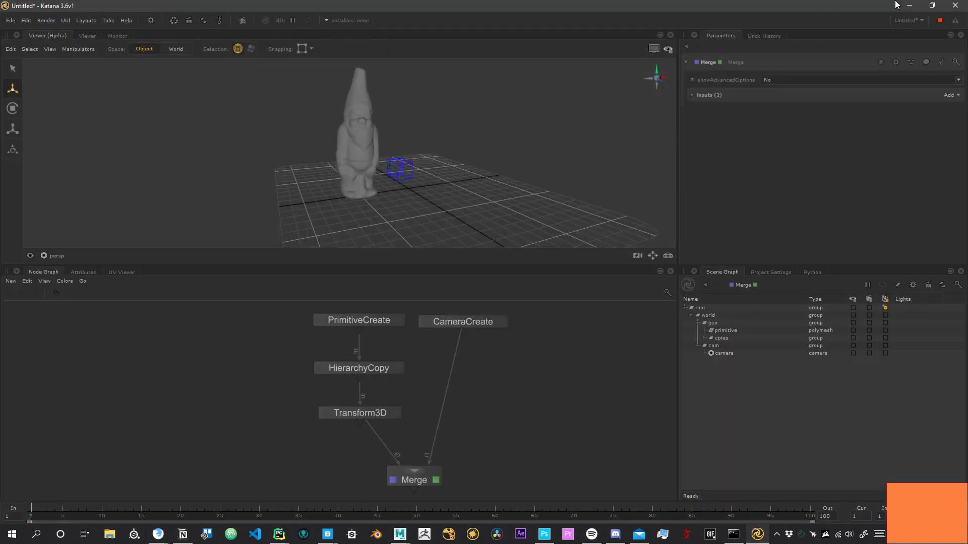
left_click(955, 5)
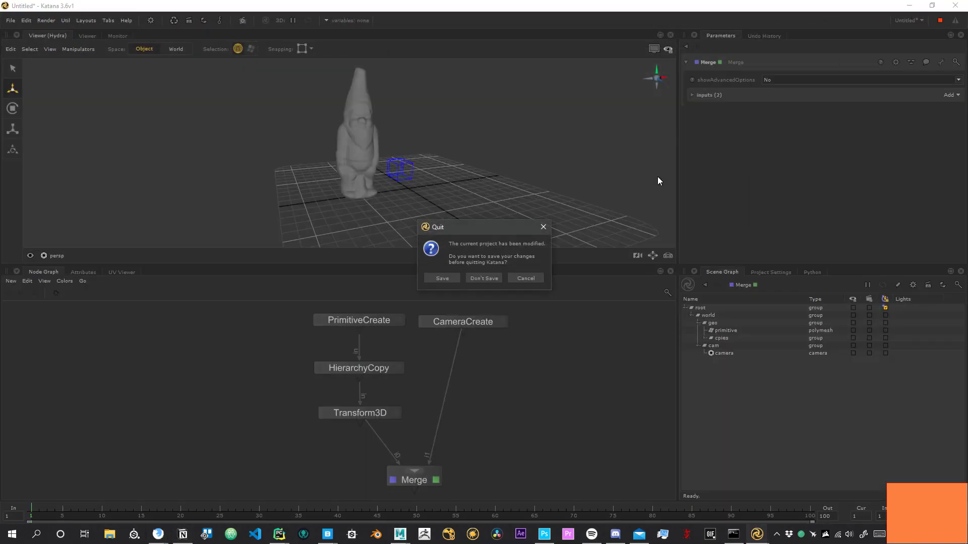
left_click(483, 279)
scroll(786, 414, "down", 3)
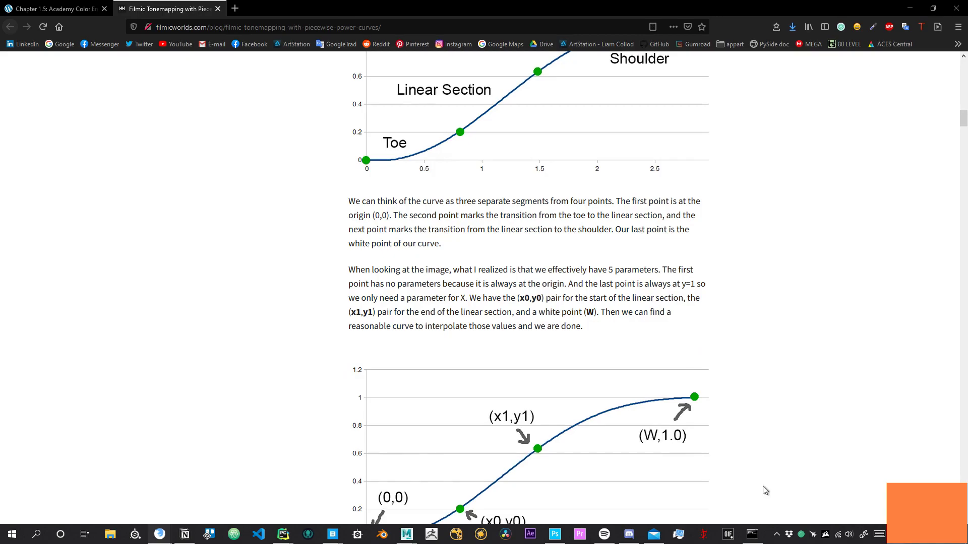
- Launch NukeX 12.0v2, reviewing the filmic curve graph while it loads, and frame the Viewer1 node in the Node Graph
left_click(456, 534)
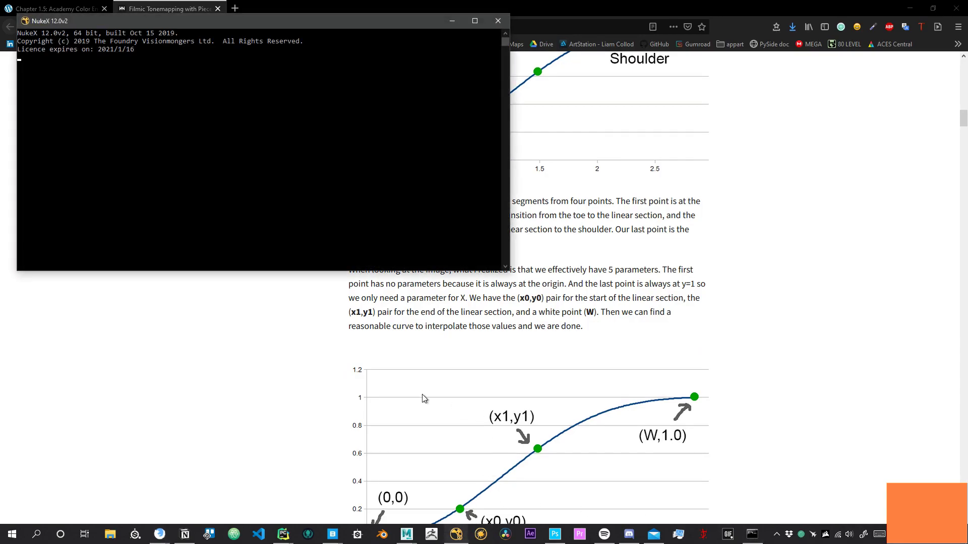
left_click(193, 368)
scroll(326, 340, "up", 3)
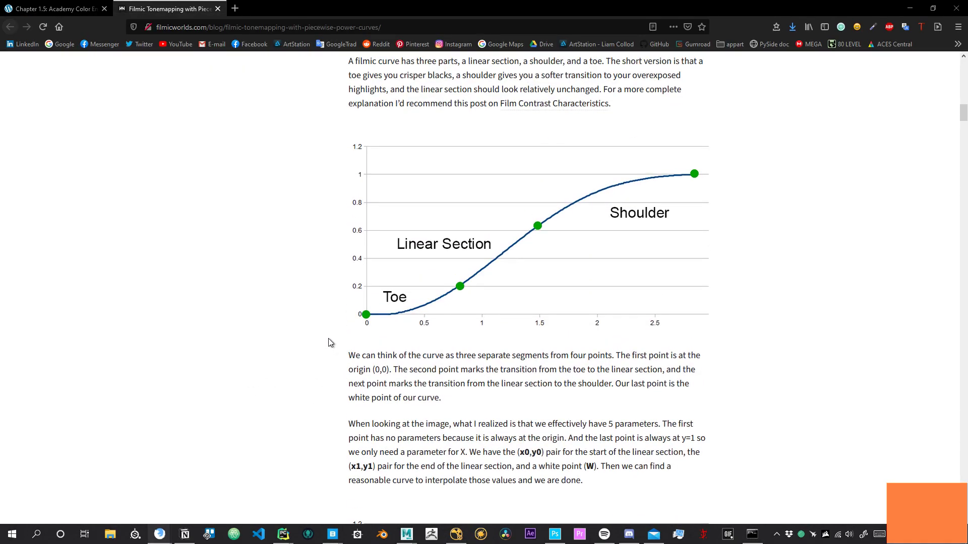
scroll(326, 343, "up", 3)
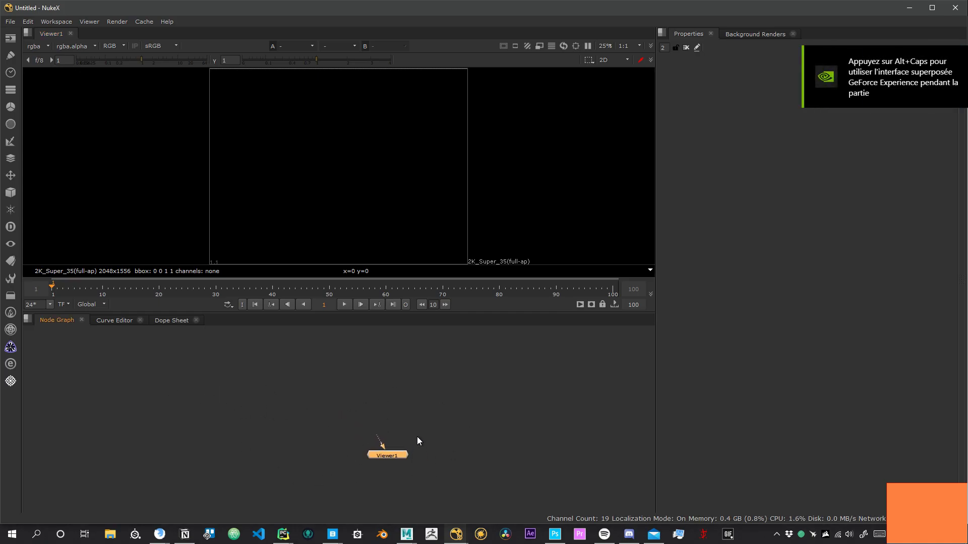
middle_click_drag(520, 407, 499, 421)
scroll(383, 446, "up", 2)
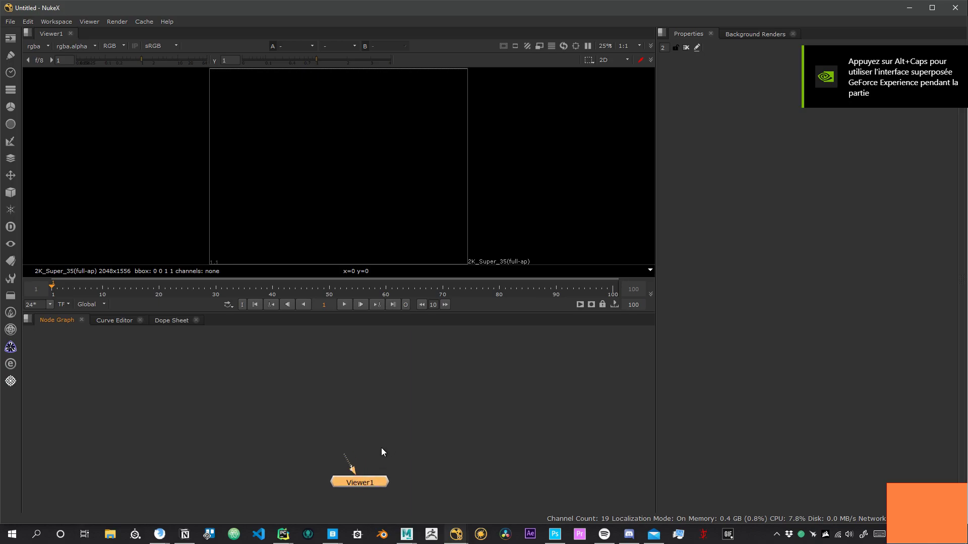
middle_click_drag(338, 444, 377, 431)
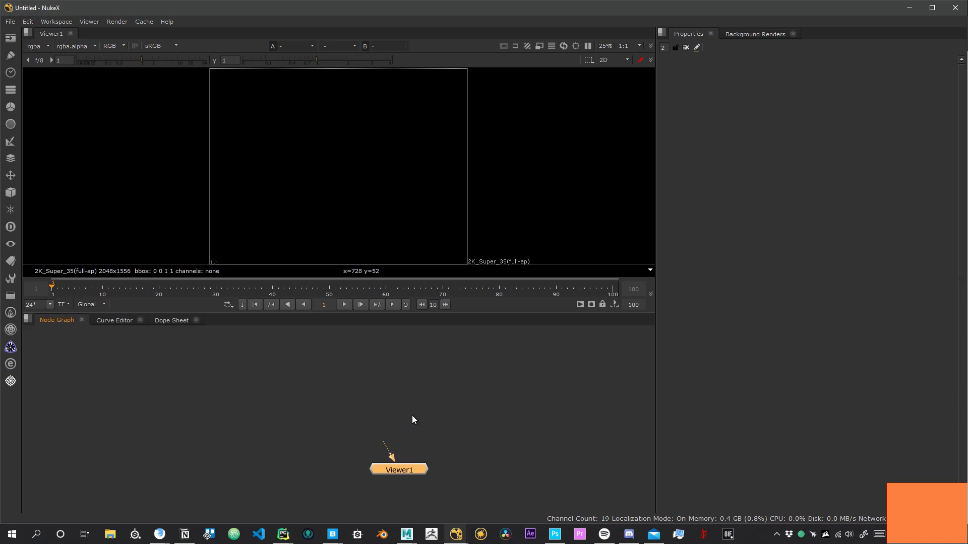
middle_click_drag(461, 393, 396, 395)
- In File Explorer, open the images folder of Maya_project_RustyCabin, inside BELLECOUR's 07_compo_Cabin_LookDev project on the HDD_Projects (L:) drive
left_click(115, 539)
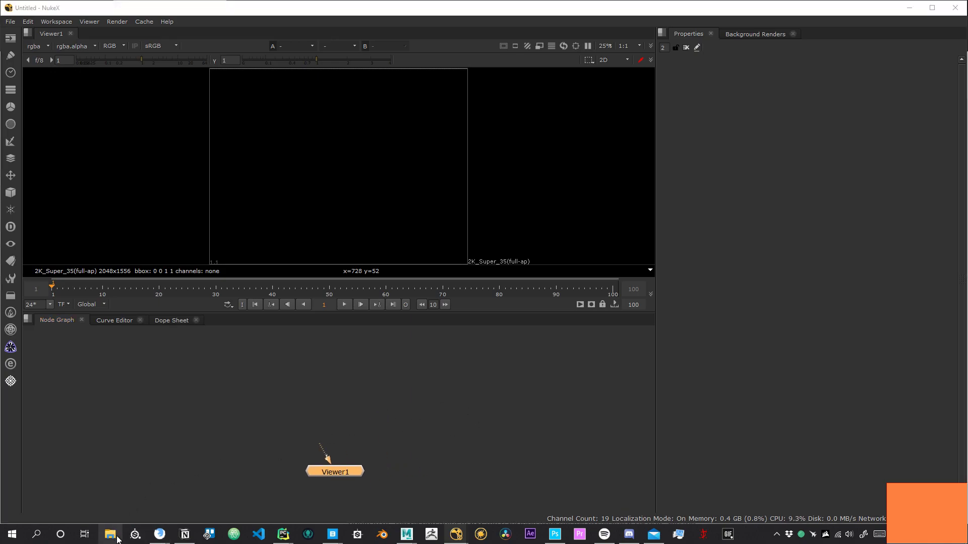
left_click(565, 173)
double_click(565, 174)
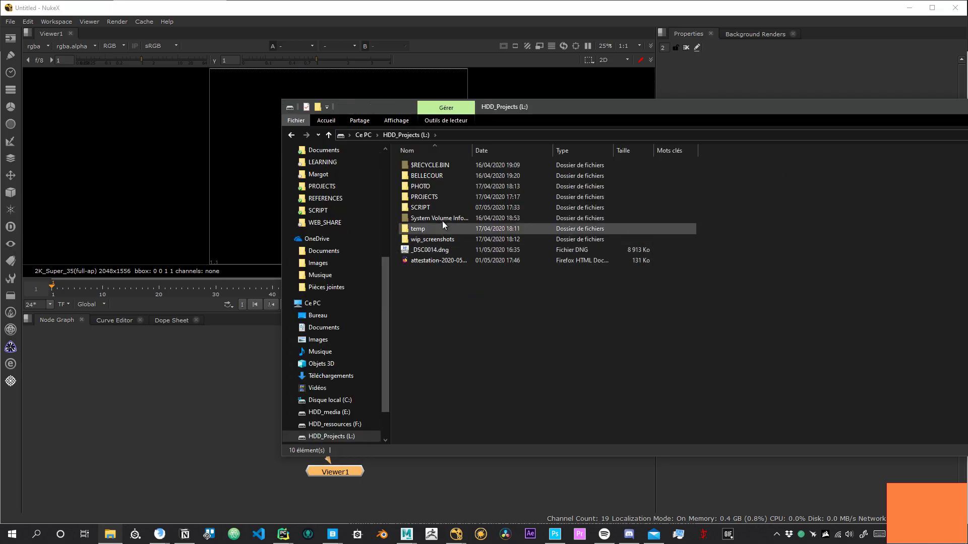
double_click(437, 173)
left_click(446, 170)
double_click(448, 167)
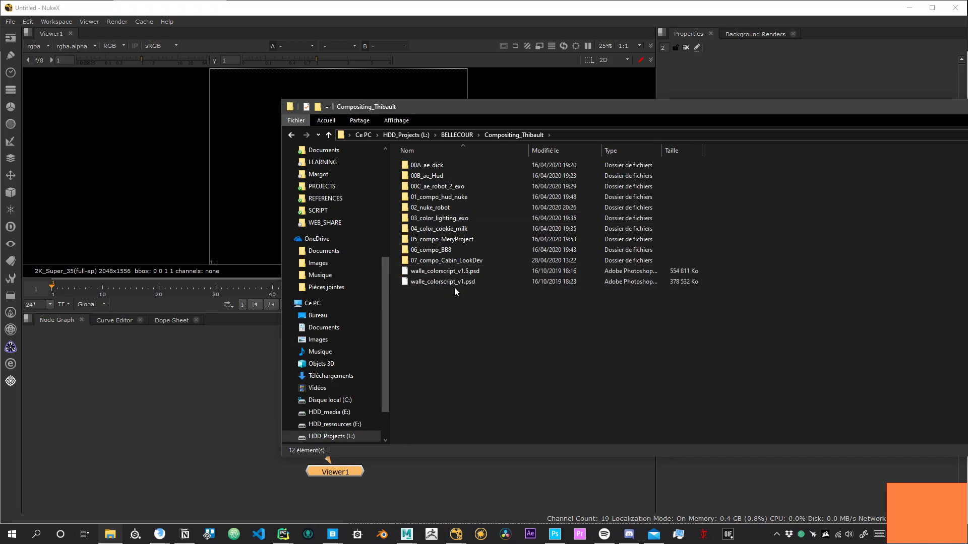
double_click(444, 260)
double_click(453, 165)
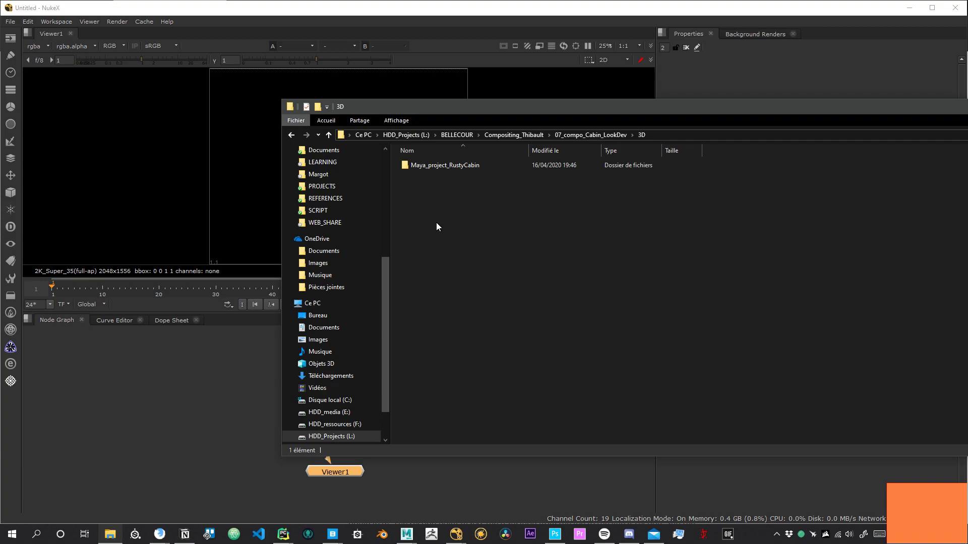
double_click(448, 164)
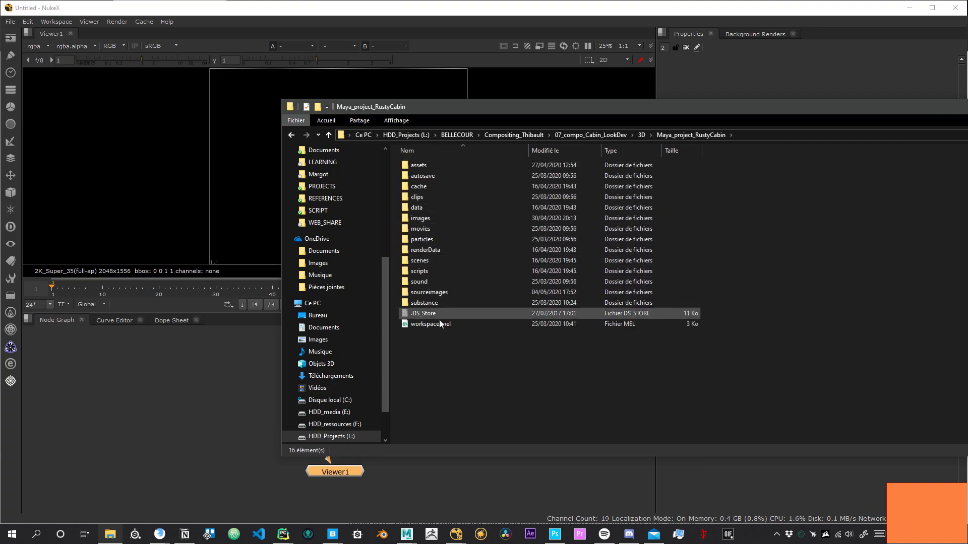
double_click(423, 218)
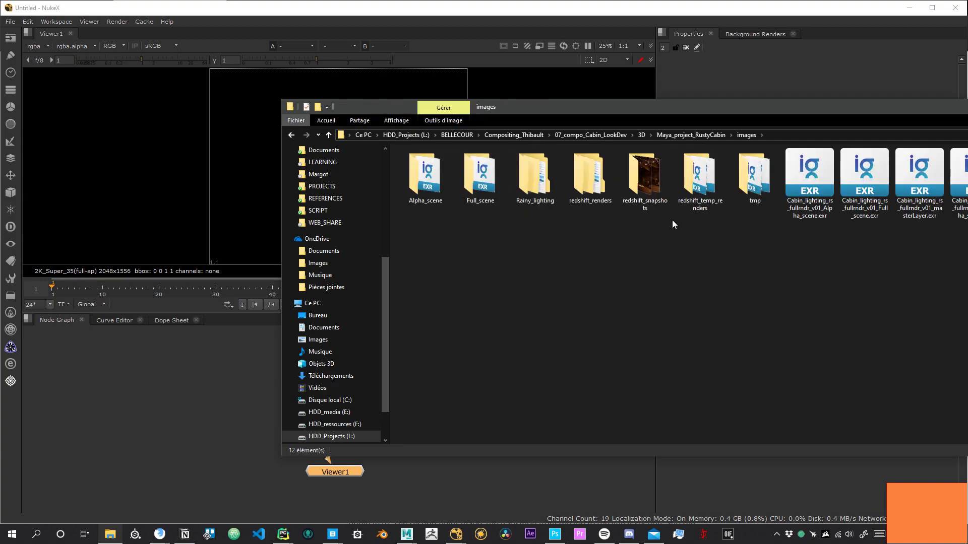
- Check the contents of the redshift_renders and Full_scene folders and return to the images folder
double_click(580, 181)
key("alt+Left")
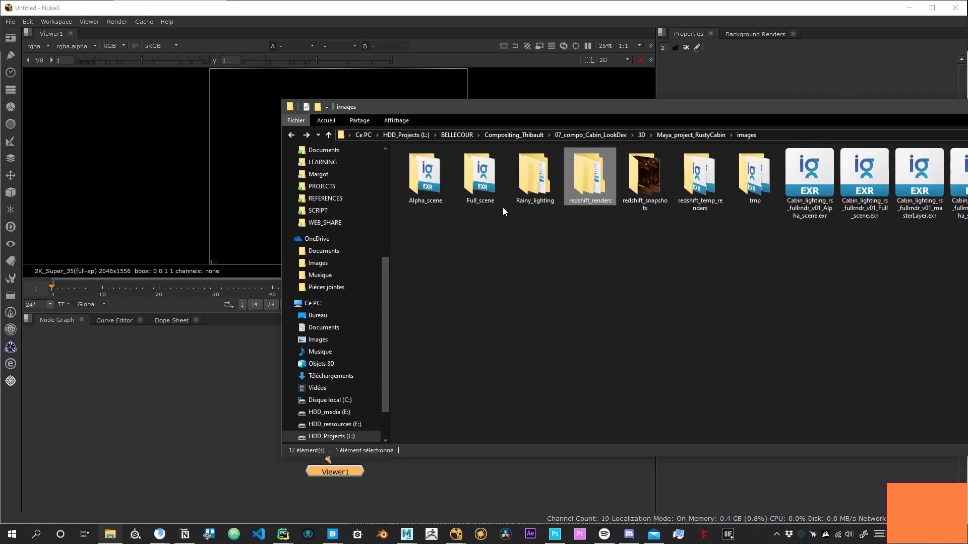
double_click(491, 174)
key("alt+Left")
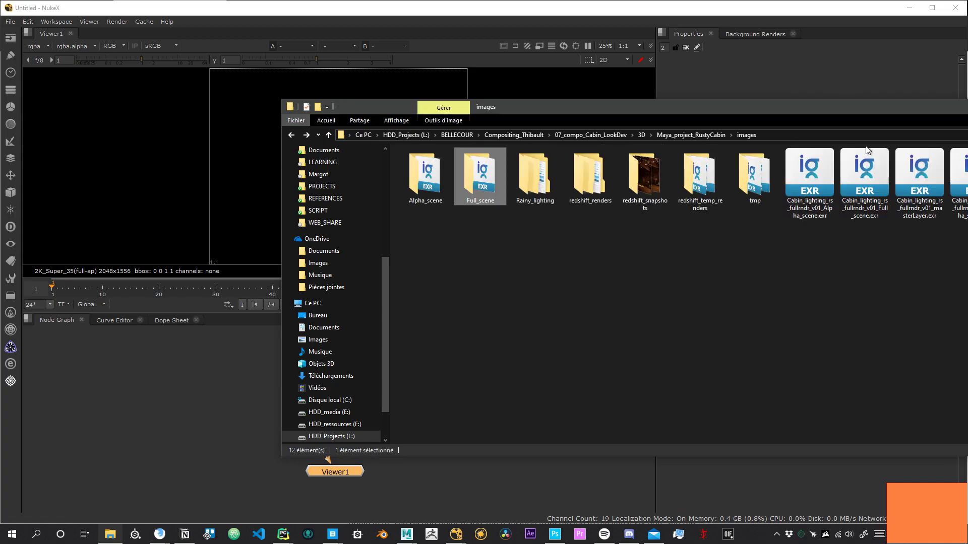
- Import Cabin_lighting_rs_fullrndr_v03_Full_scene.exr into NukeX as a Read node, display it in Viewer1 and inspect the roof beams up close
left_click_drag(860, 105, 690, 107)
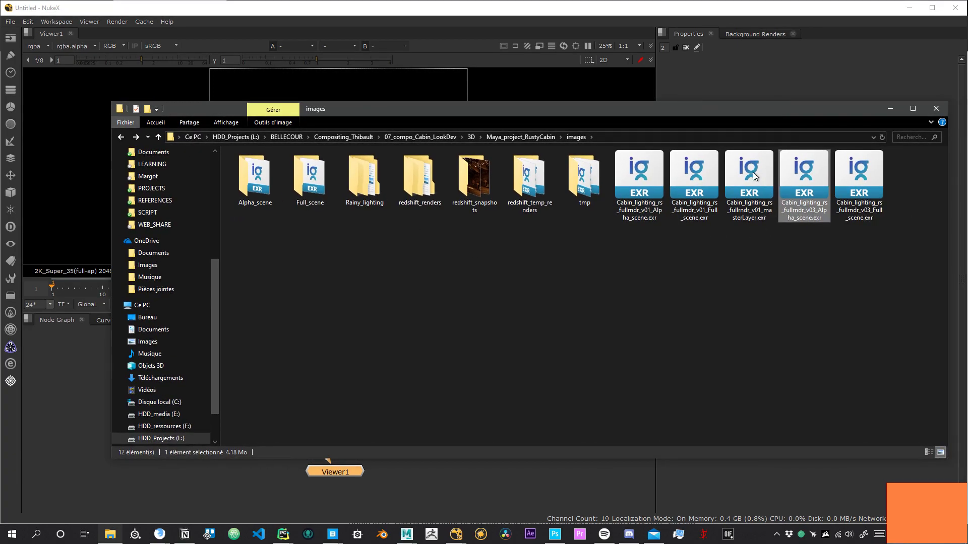
left_click_drag(859, 186, 373, 363)
key("1")
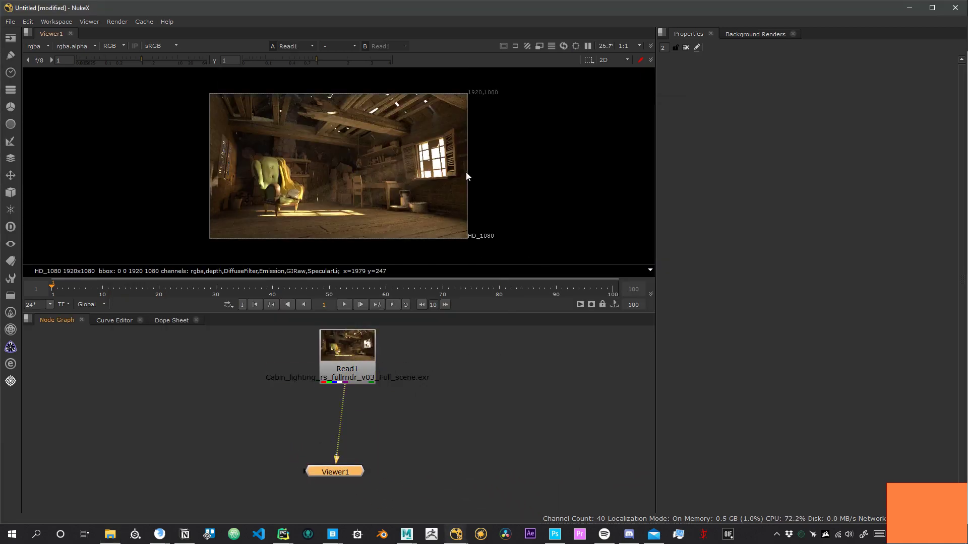
scroll(329, 159, "up", 8)
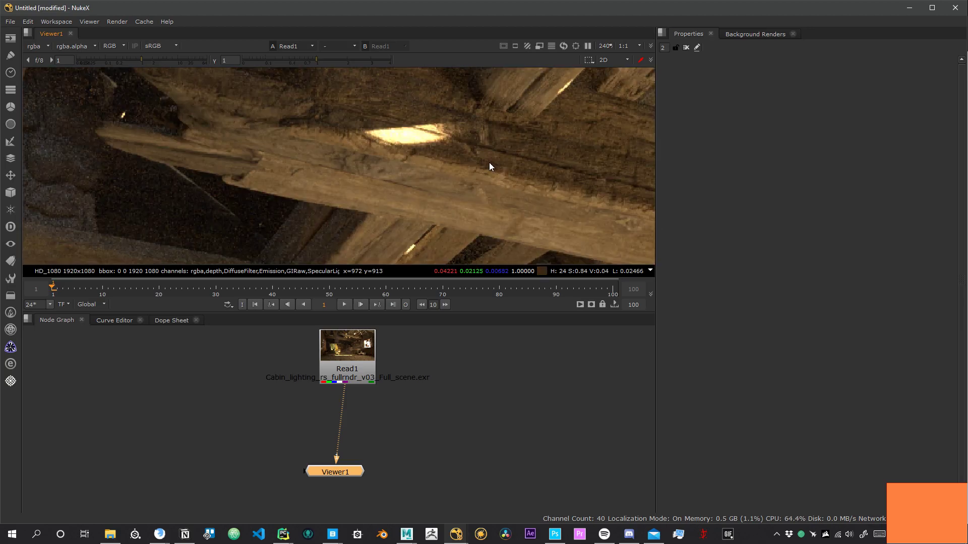
- Examine the armchair, the window and the overexposed sunlit patch on the roof beam in the render
scroll(453, 171, "down", 6)
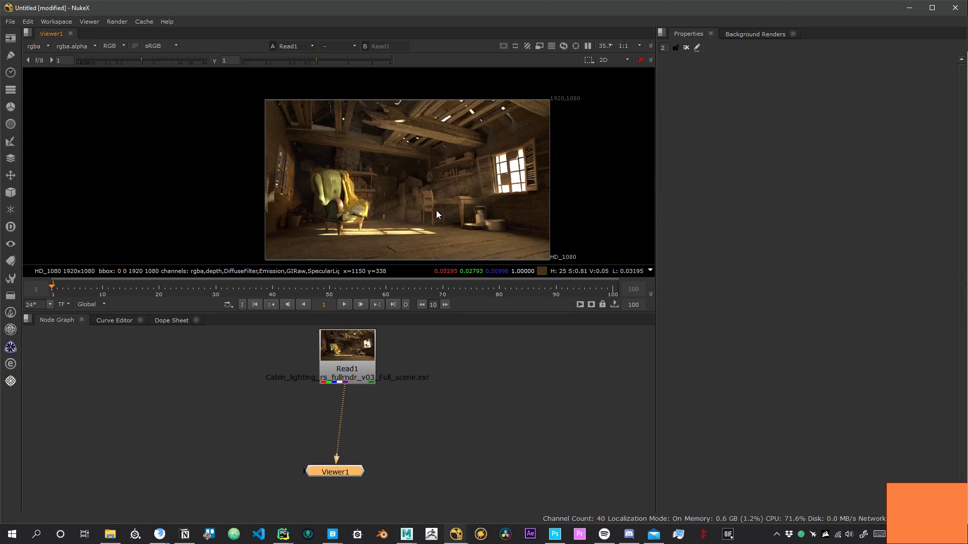
scroll(437, 211, "down", 3)
scroll(376, 155, "up", 14)
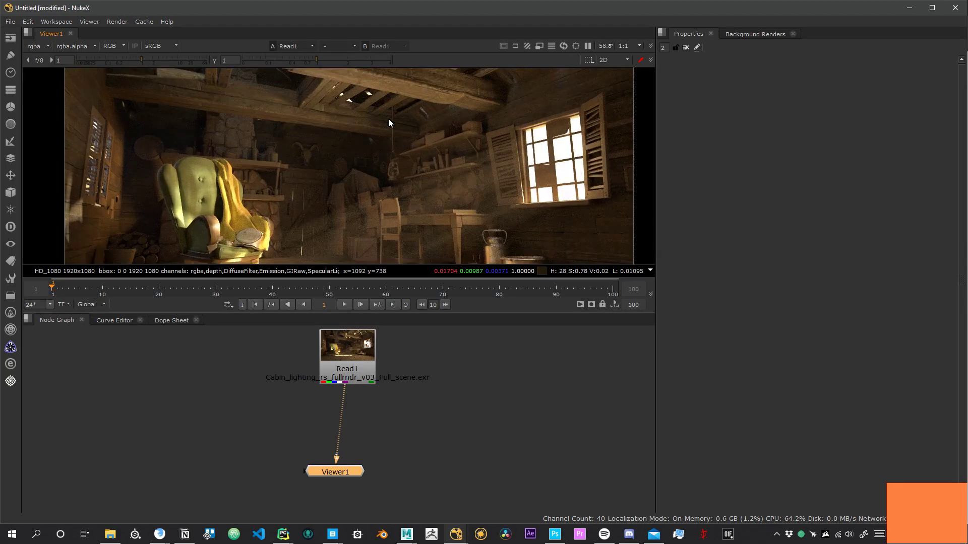
scroll(396, 189, "up", 1)
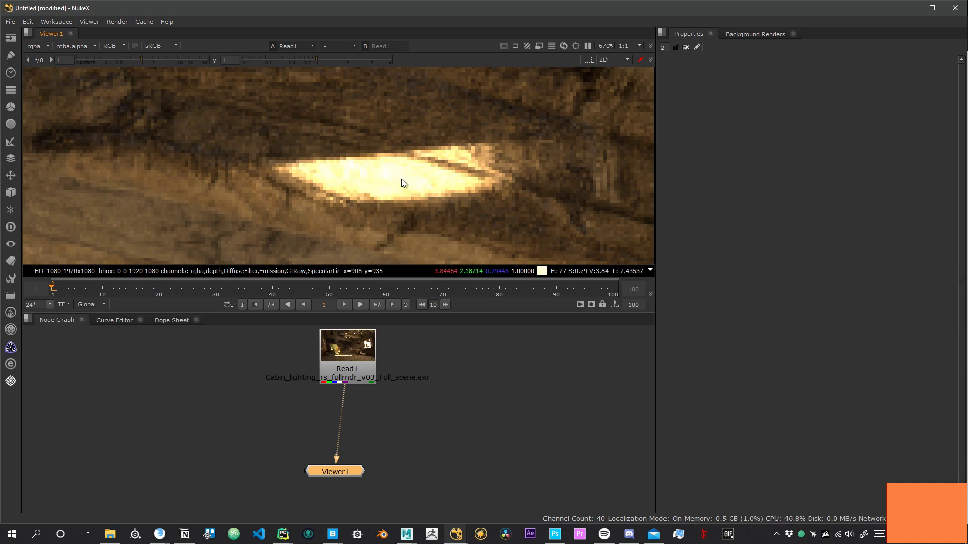
scroll(413, 202, "down", 2)
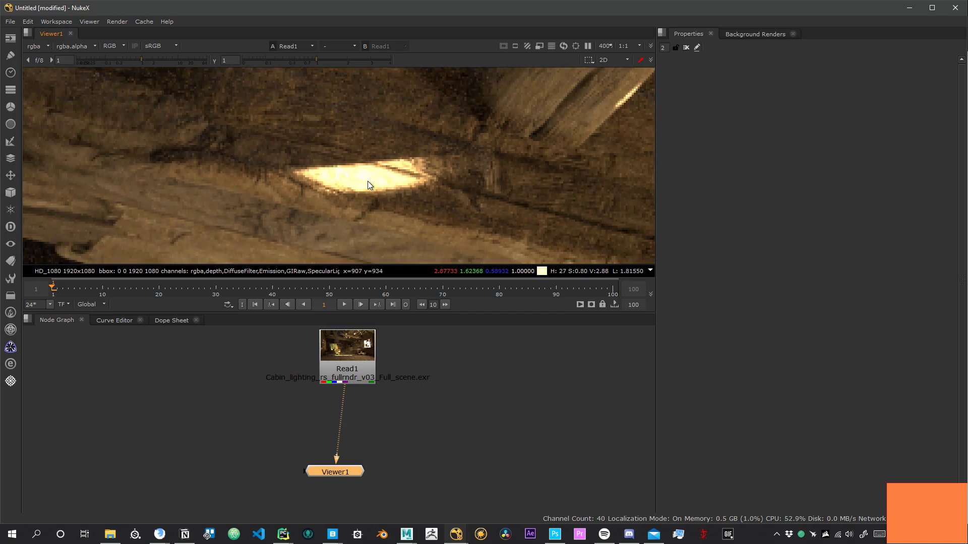
scroll(368, 180, "up", 6)
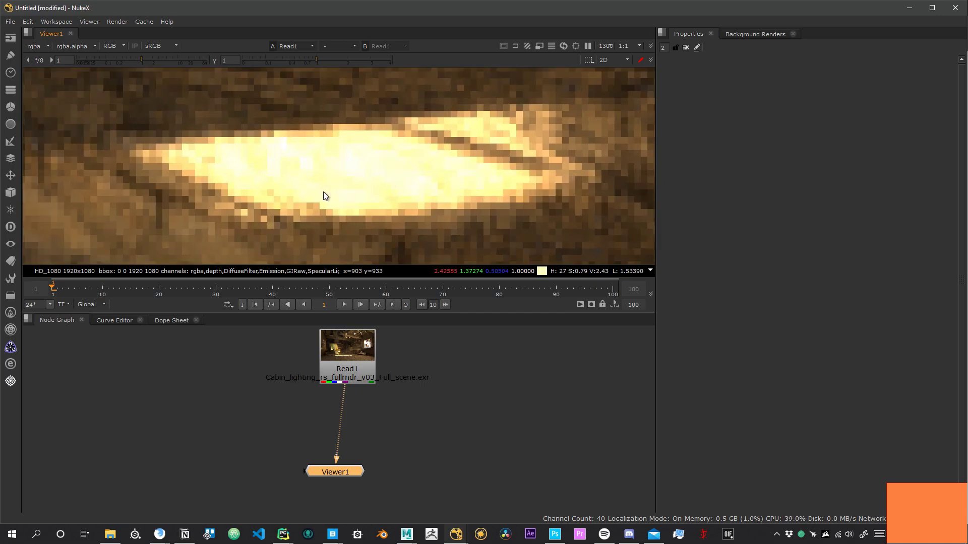
scroll(364, 179, "up", 4)
scroll(366, 177, "down", 7)
- Add a ColorLookup node and insert it between Read1 and Viewer1
left_click(391, 495)
key("Tab")
type("curv")
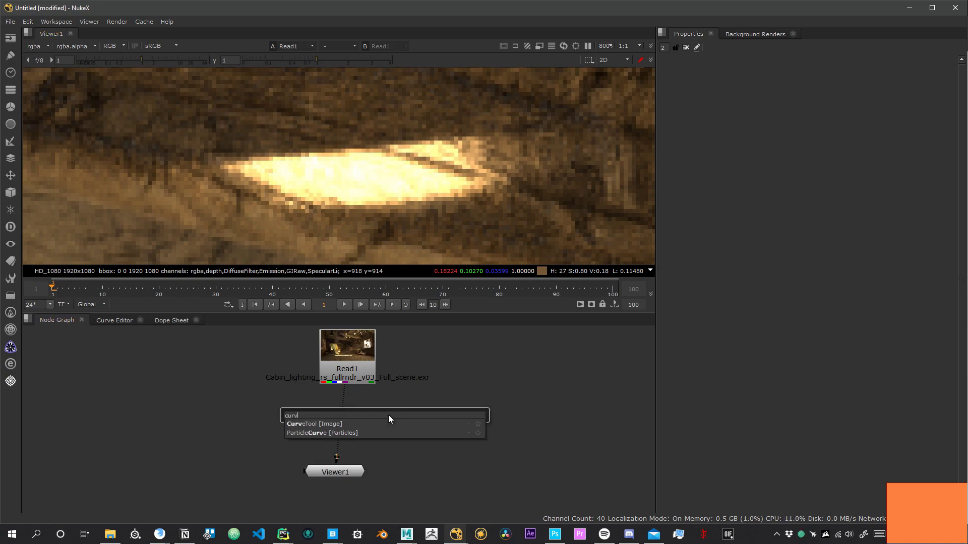
key("BackSpace")
key("BackSpace")
key("BackSpace")
key("BackSpace")
type("color")
key("Return")
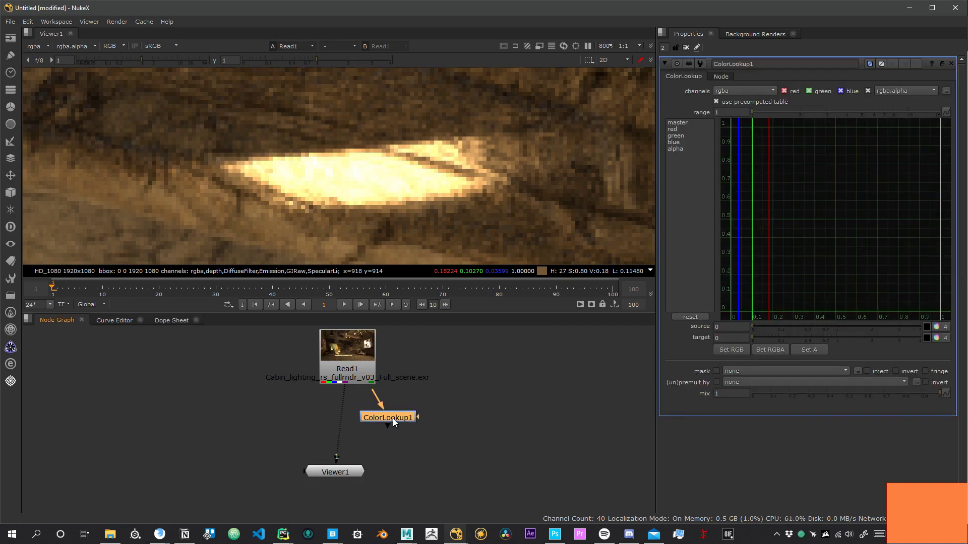
left_click(353, 417)
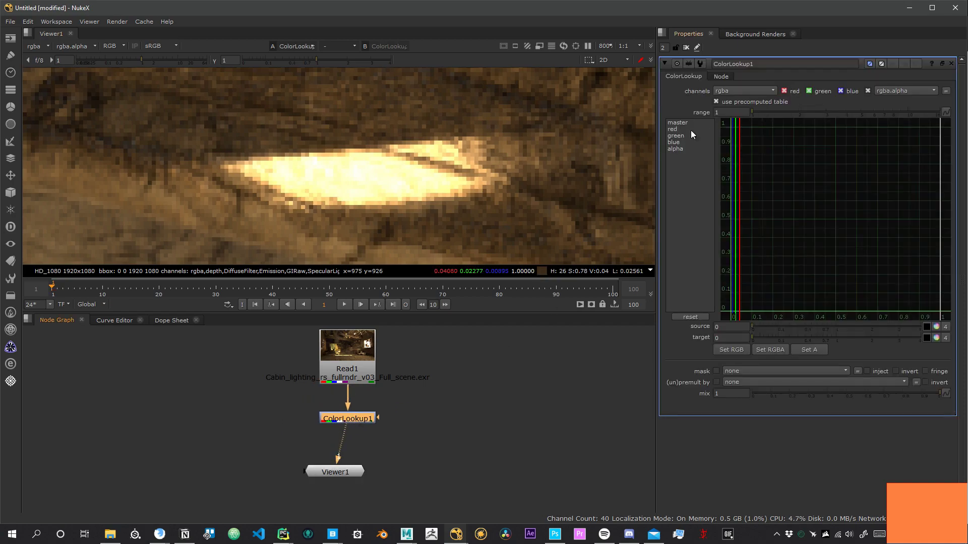
- Show ColorLookup1's master curve and, after consulting the browser's filmic curve graph, lower its upper point to about x 0.85, y 0.3
left_click(685, 123)
left_click(730, 314)
middle_click_drag(899, 241, 818, 329, "alt")
middle_click_drag(917, 268, 777, 258, "alt")
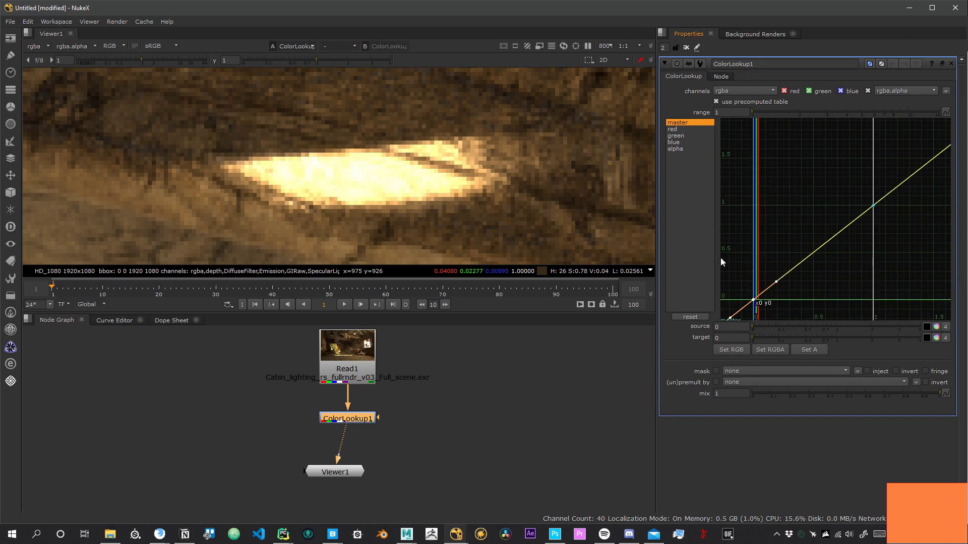
mouse_move(159, 534)
mouse_move(226, 502)
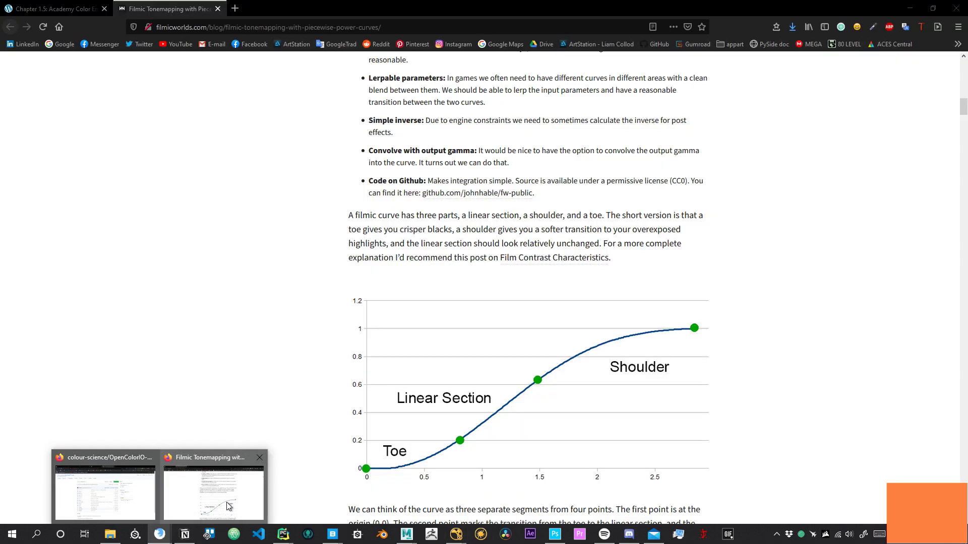
left_click(226, 503)
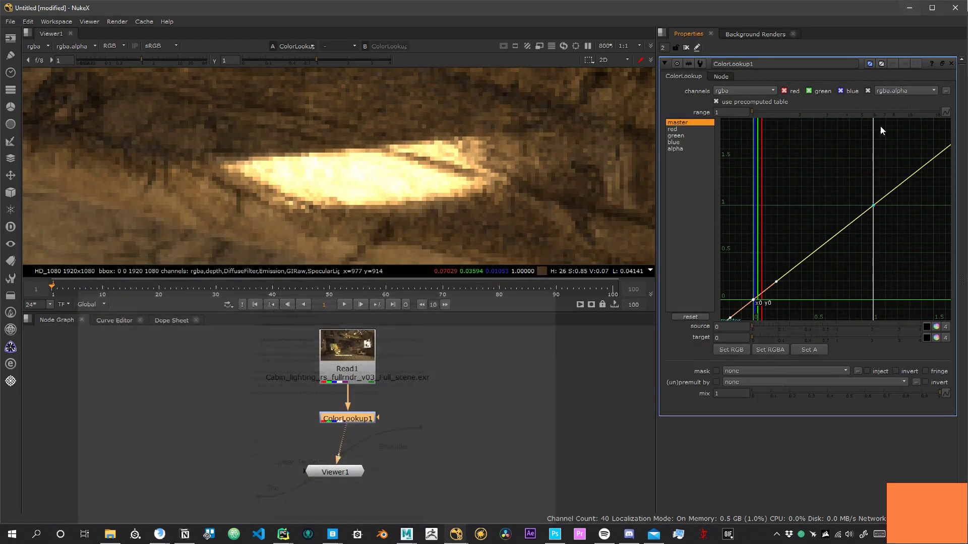
left_click(909, 9)
left_click_drag(872, 206, 855, 274)
- Check the linear section of the filmic graph and raise another master curve point to about x 1.48, y 0.78
key("alt+Tab")
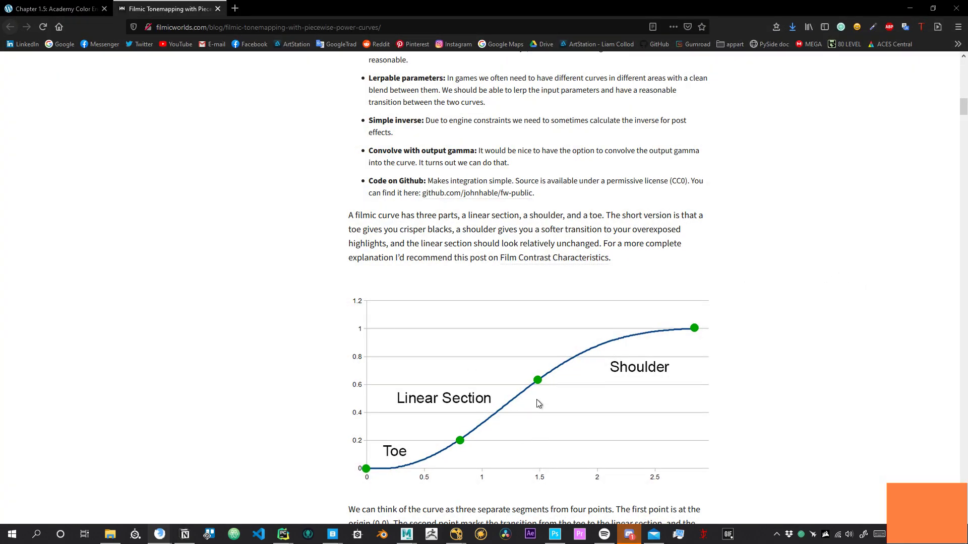
key("alt+Tab")
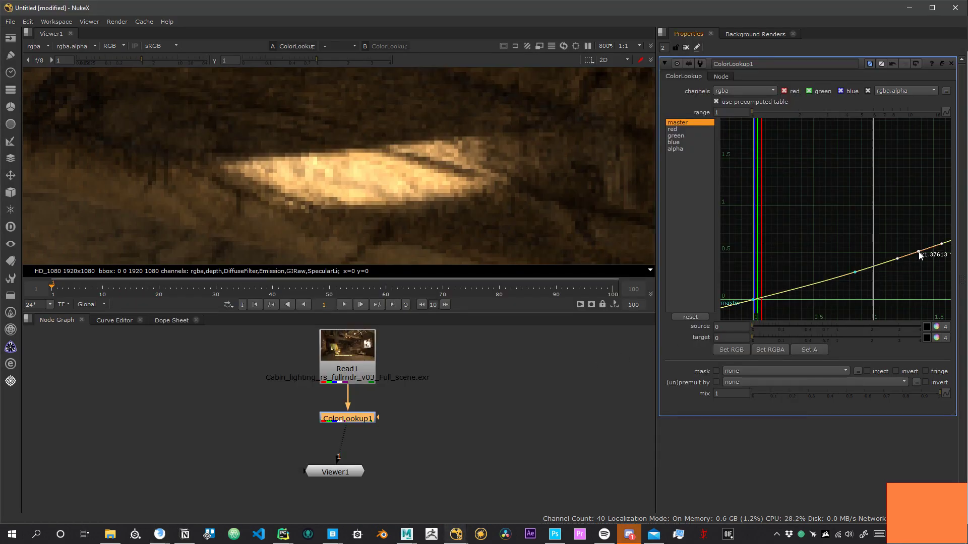
left_click_drag(918, 255, 929, 232)
- Following the filmic graph's shoulder, add a master curve point at about x 2.57 and lower it to about y 1
key("super+Tab")
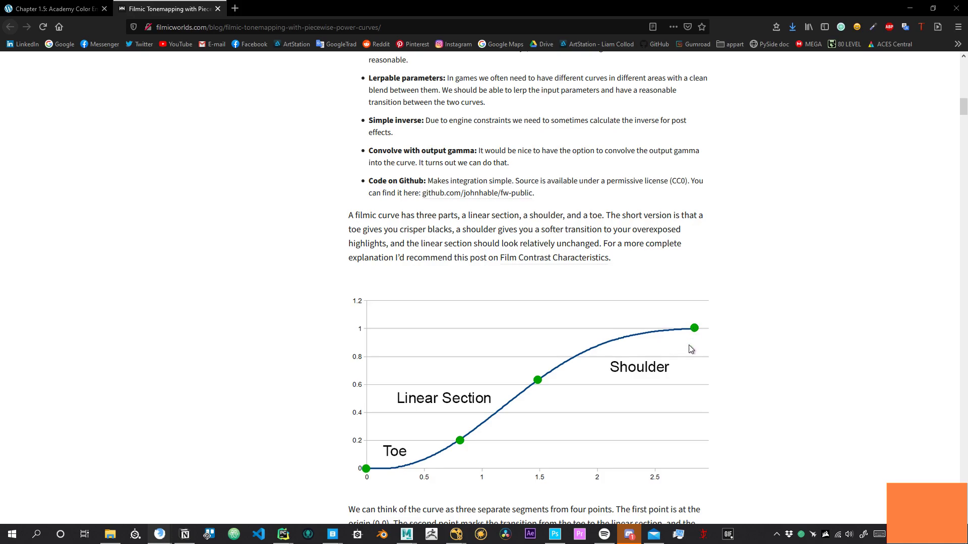
key("alt+Tab")
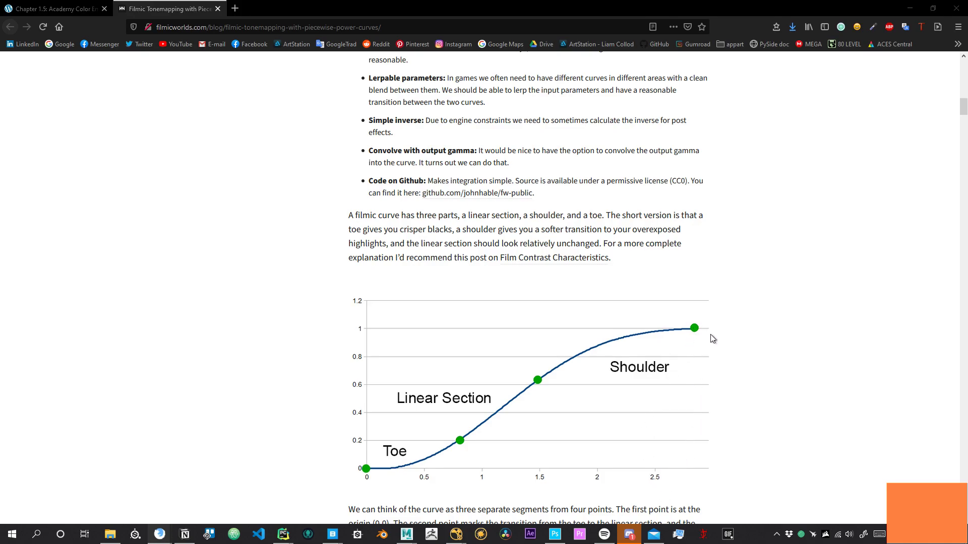
middle_click_drag(894, 216, 787, 223)
scroll(822, 220, "down", 2)
scroll(822, 220, "up", 1)
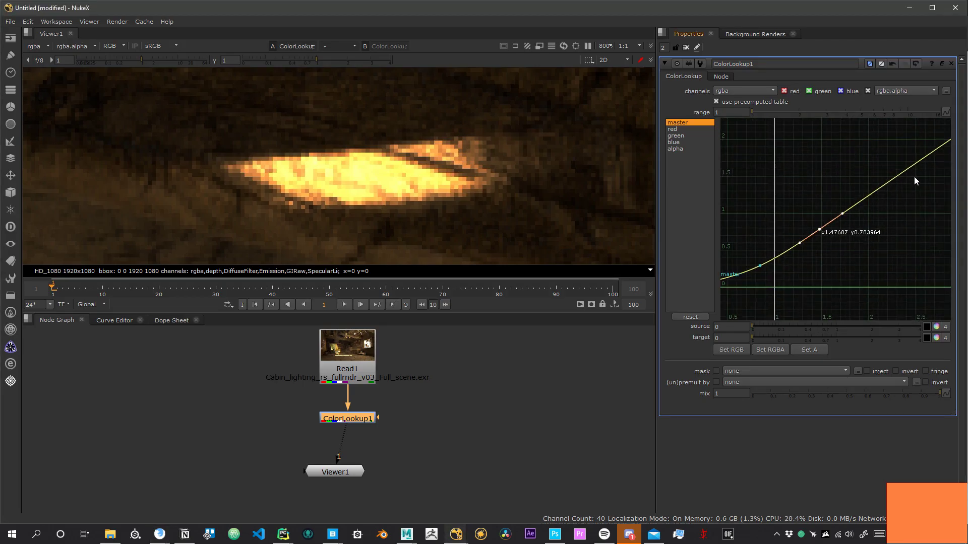
left_click(921, 161, "ctrl+alt")
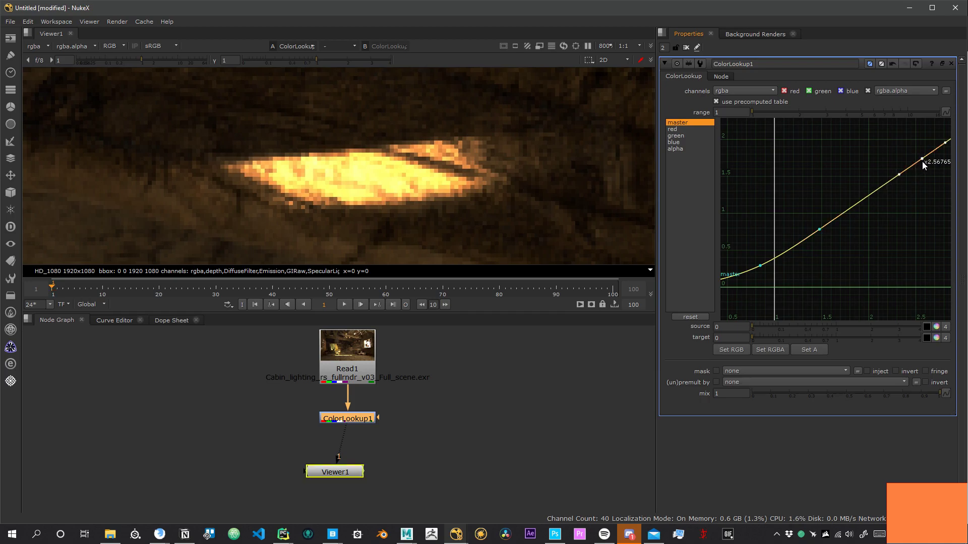
left_click_drag(922, 161, 931, 214)
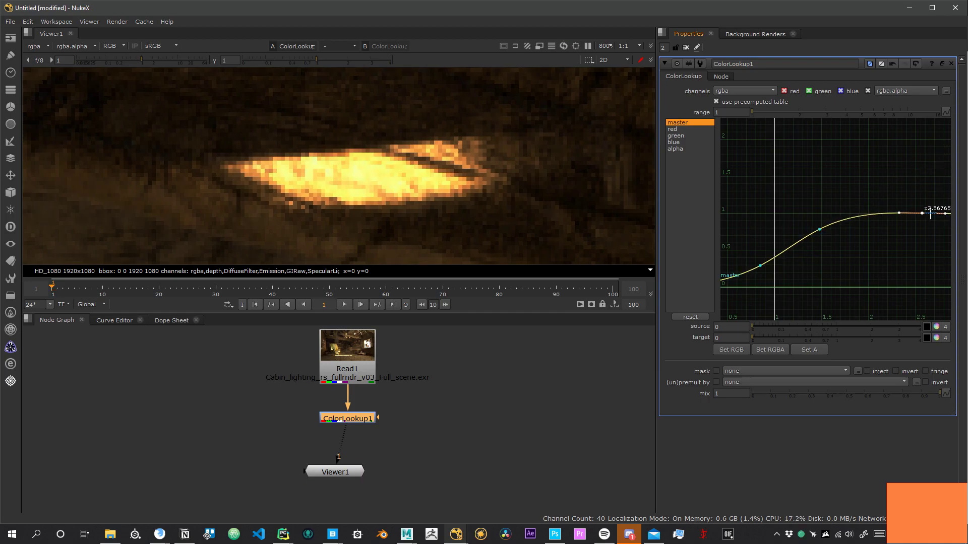
- Align Viewer1 and ColorLookup1 beneath Read1 and compare the full render with ColorLookup1 disabled and enabled
scroll(395, 183, "down", 10)
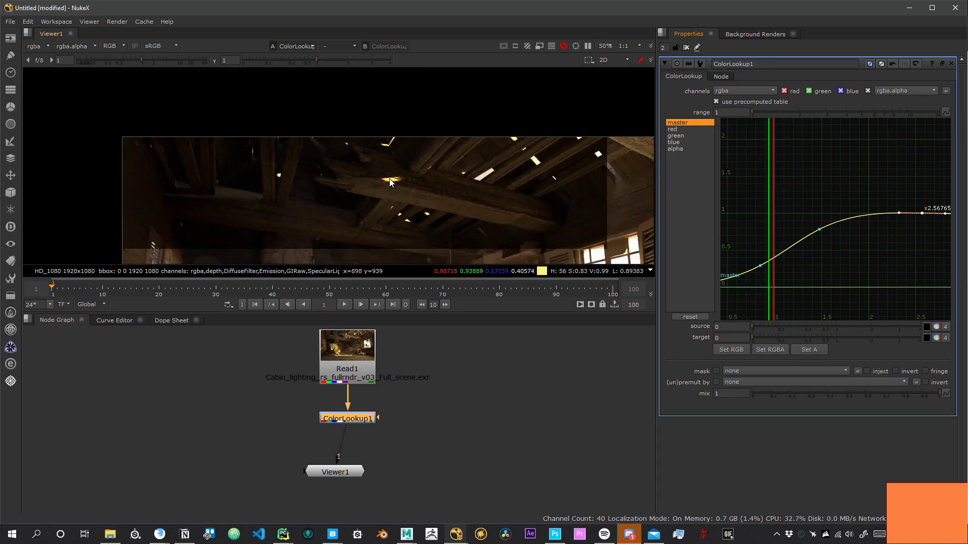
scroll(423, 151, "up", 3)
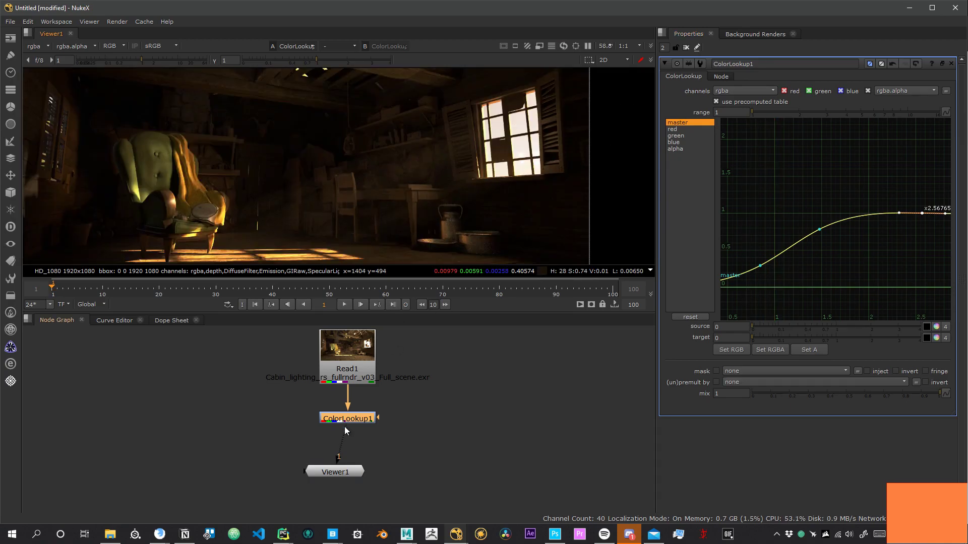
left_click_drag(344, 474, 356, 467)
left_click_drag(358, 418, 359, 423)
key("d")
key("d")
- Inspect the sunlit patch on the roof beam up close with the filmic curve applied
middle_click_drag(413, 127, 437, 240)
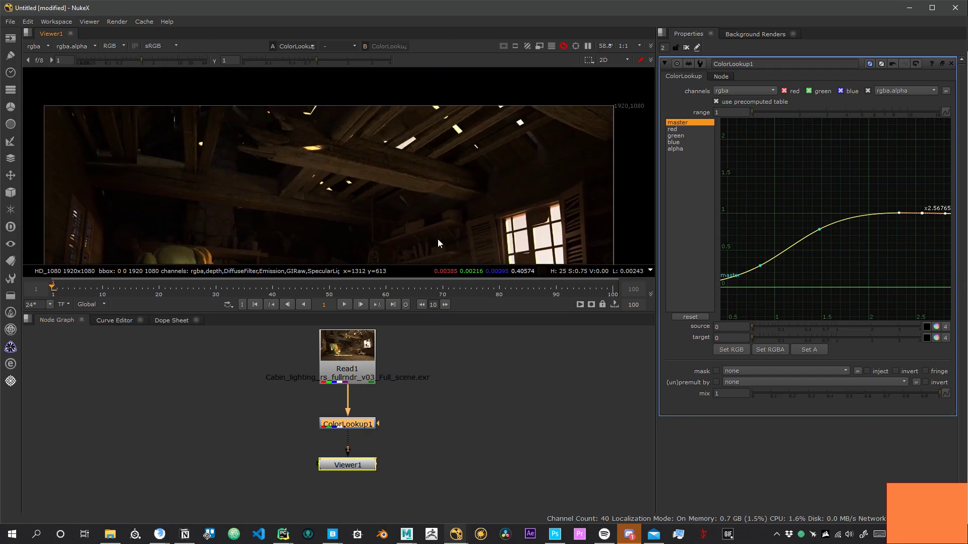
scroll(342, 134, "up", 10)
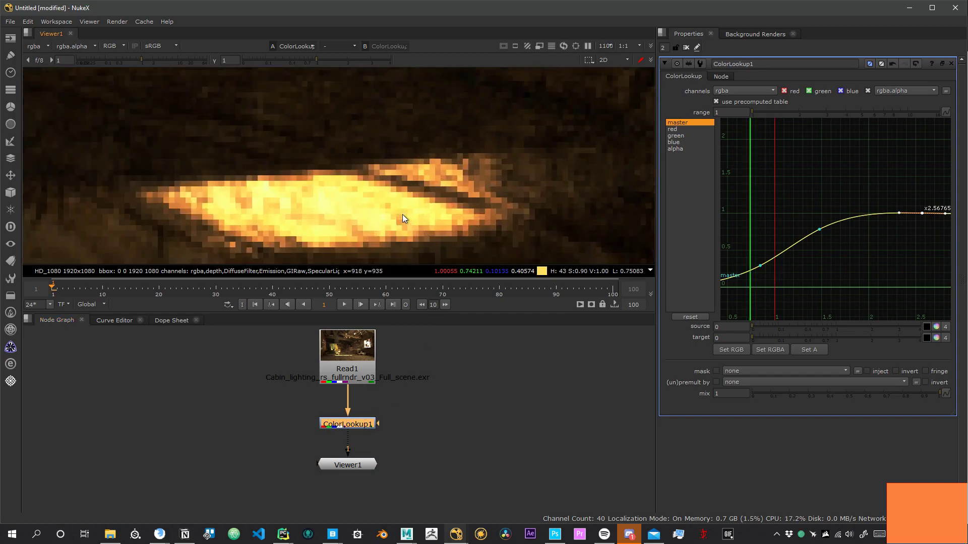
scroll(403, 214, "up", 1)
scroll(401, 234, "down", 6)
scroll(362, 237, "up", 5)
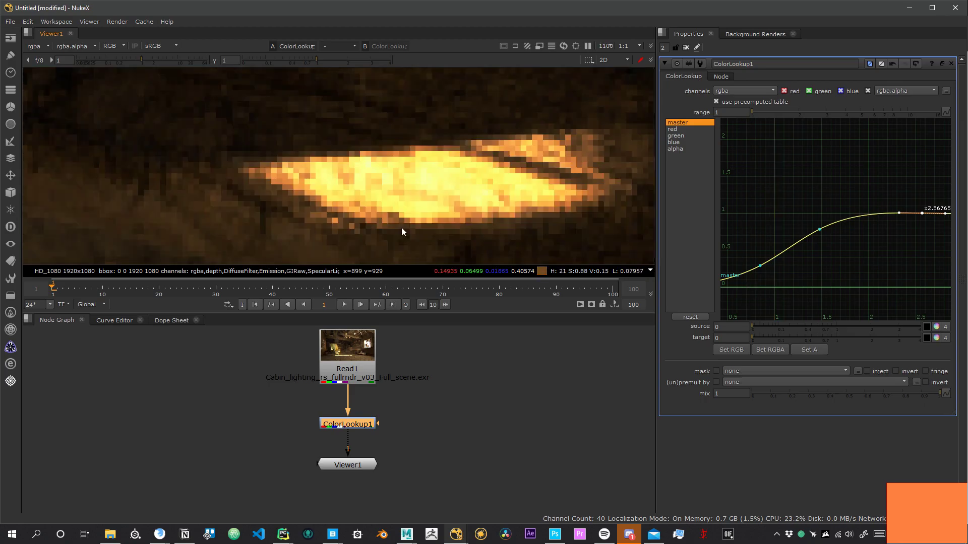
scroll(464, 206, "down", 2)
middle_click_drag(517, 213, 425, 129)
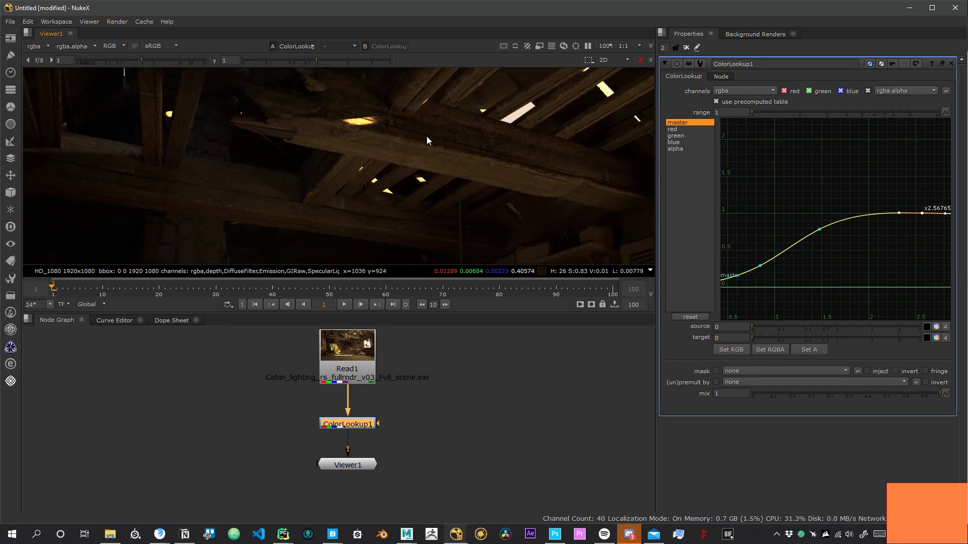
- Compare the sunlit floor under the armchair with ColorLookup1 disabled and enabled, and review the whole render
scroll(412, 199, "down", 3)
scroll(374, 130, "up", 2)
scroll(353, 206, "up", 2)
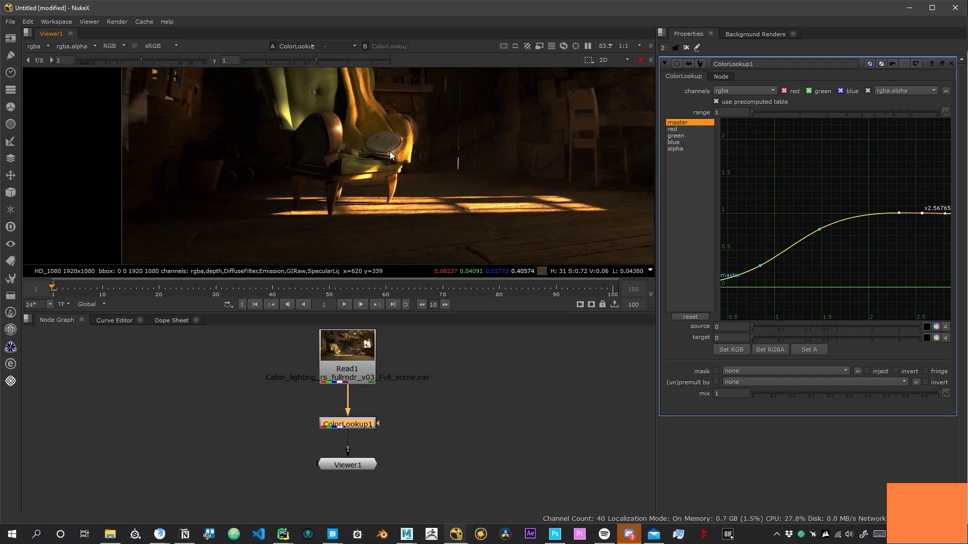
scroll(538, 150, "up", 2)
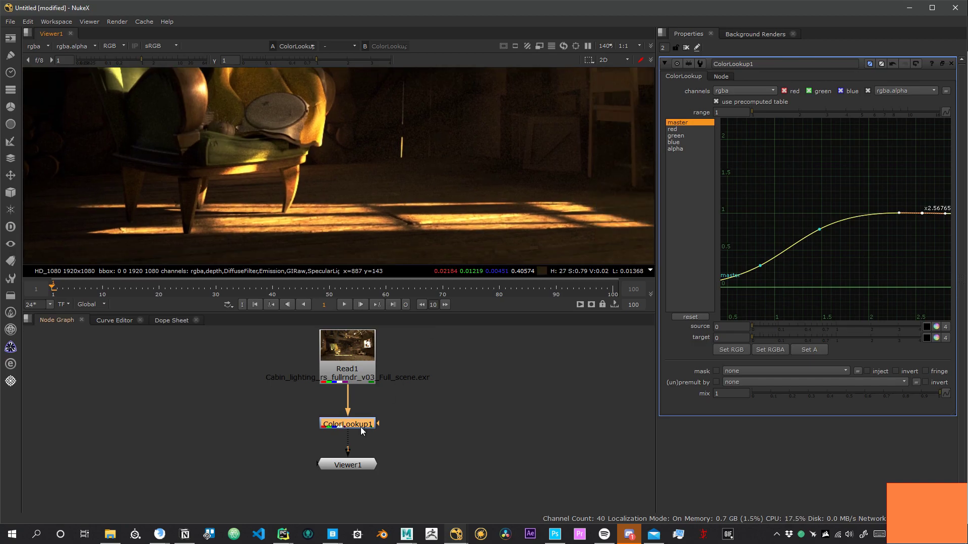
key("d")
key("d")
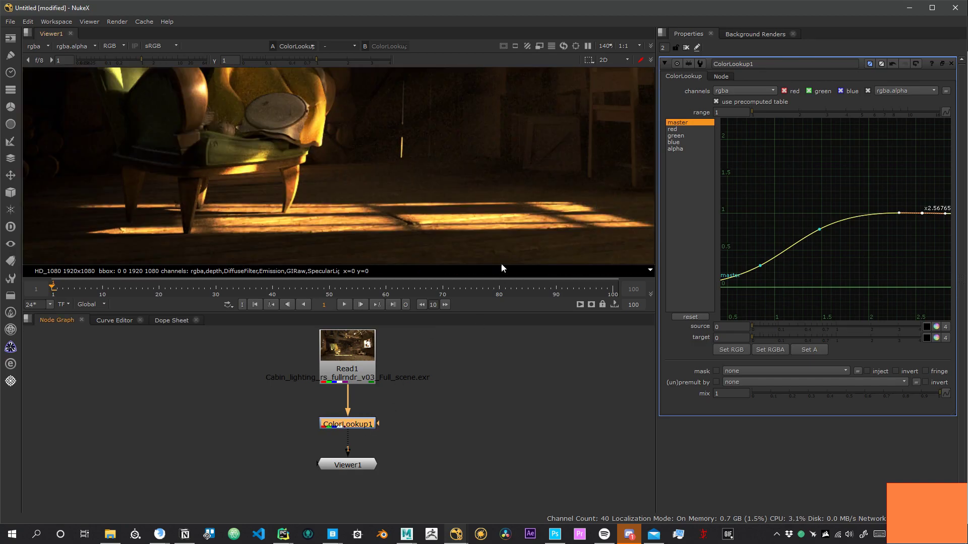
scroll(476, 185, "down", 8)
scroll(472, 187, "up", 6)
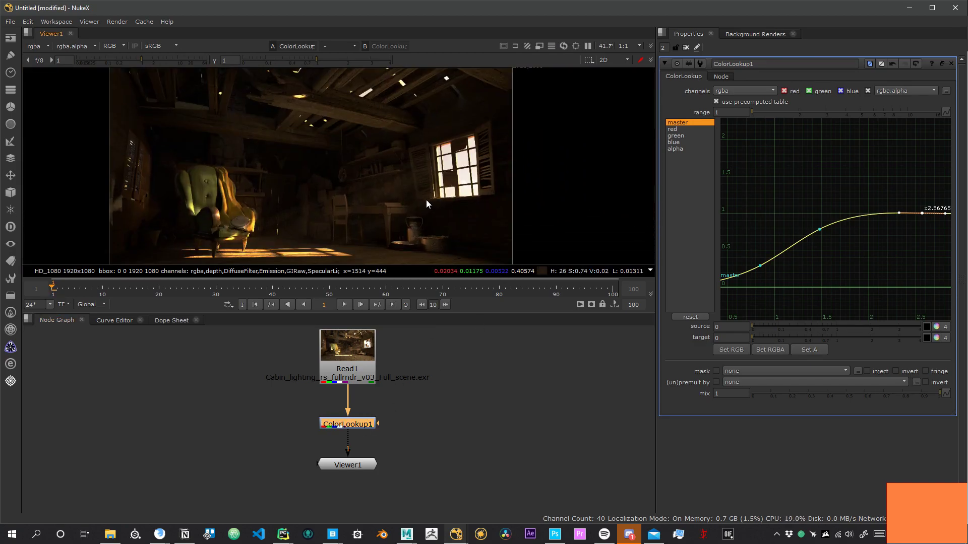
scroll(455, 166, "up", 1)
- Switch to the filmic tonemapping article in the browser and review the toe, linear section and shoulder graph with its explanation
key("alt+Tab")
scroll(480, 197, "down", 15)
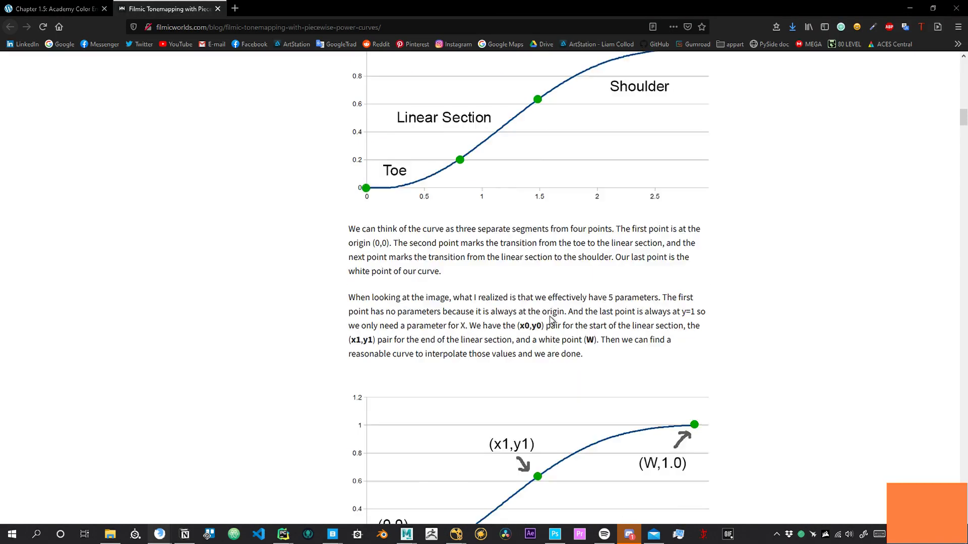
scroll(602, 484, "up", 8)
scroll(596, 460, "up", 5)
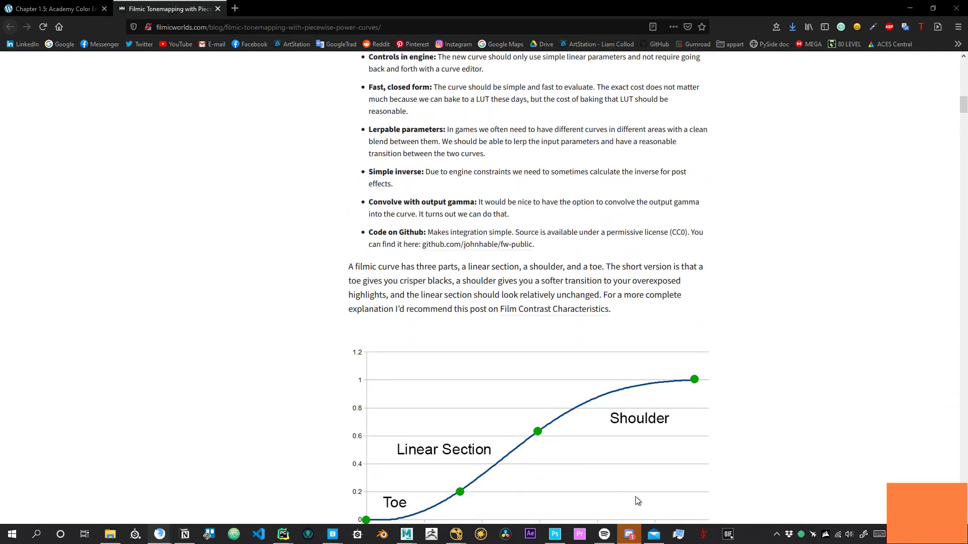
left_click(629, 534)
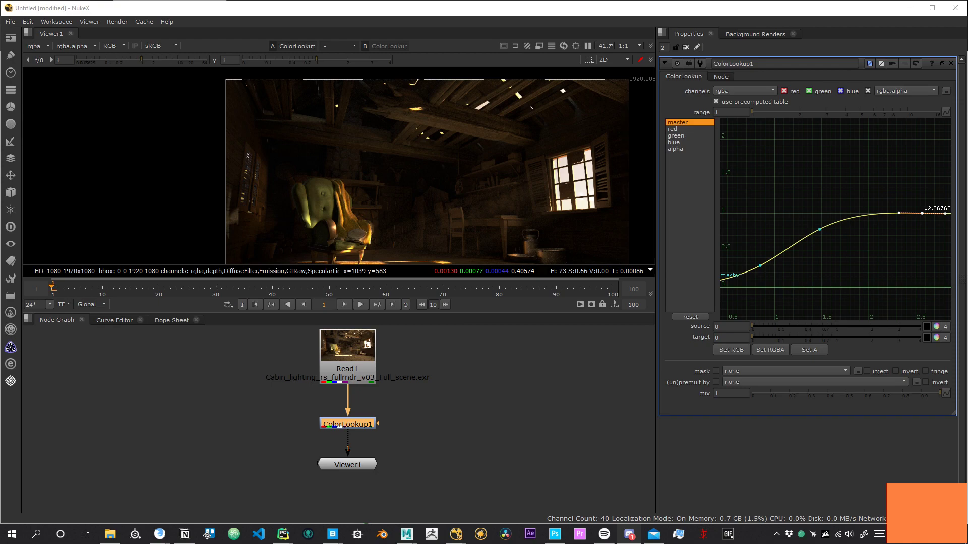
left_click(524, 465)
middle_click_drag(371, 357, 516, 446)
scroll(467, 468, "up", 1)
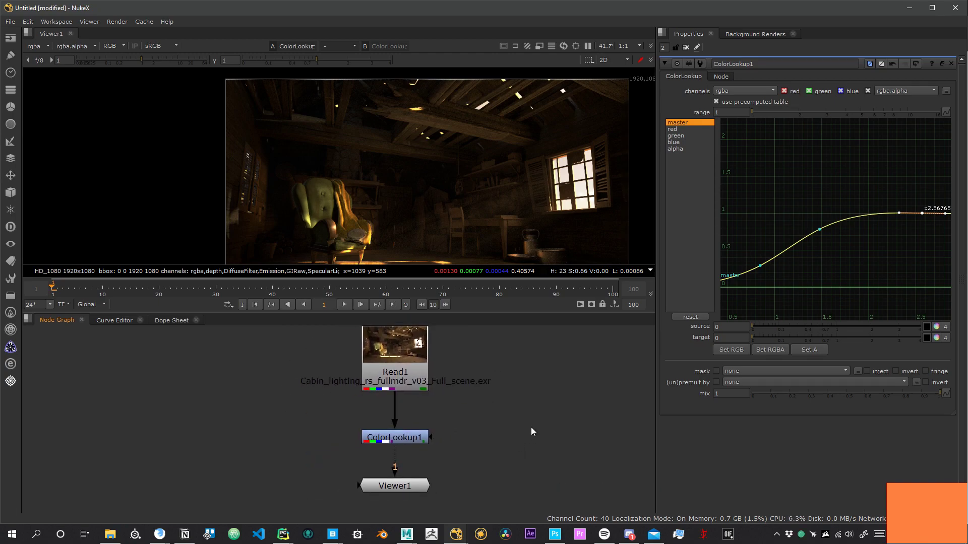
- Switch to Maya, minimize the Hypershade and MS Plugin windows, and view the cactus pot from farther away in the perspective viewport
left_click(406, 533)
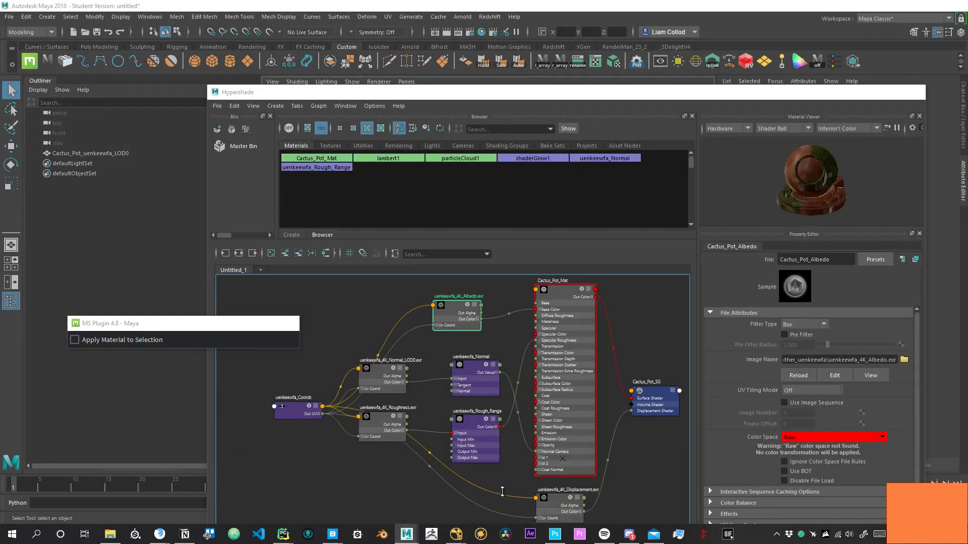
left_click(519, 492)
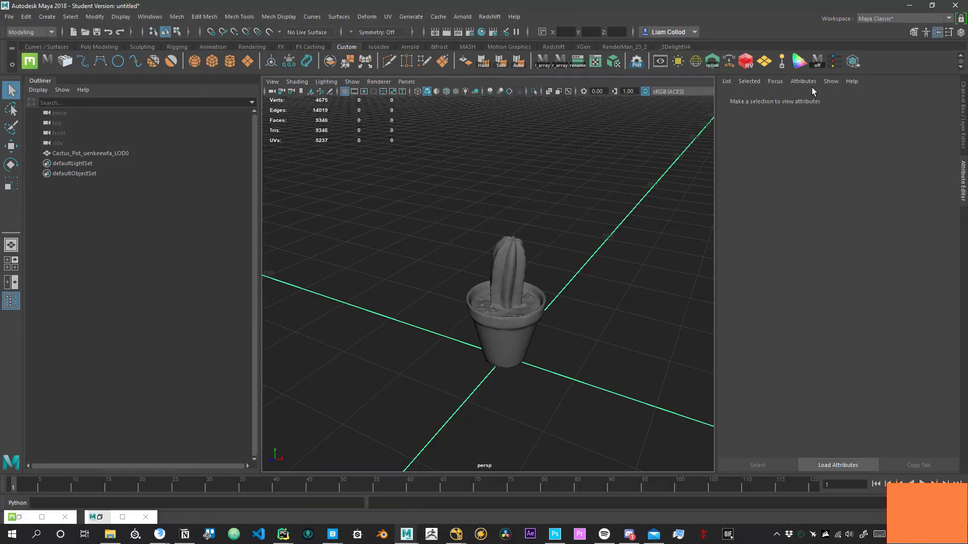
left_click_drag(558, 328, 502, 286, "alt")
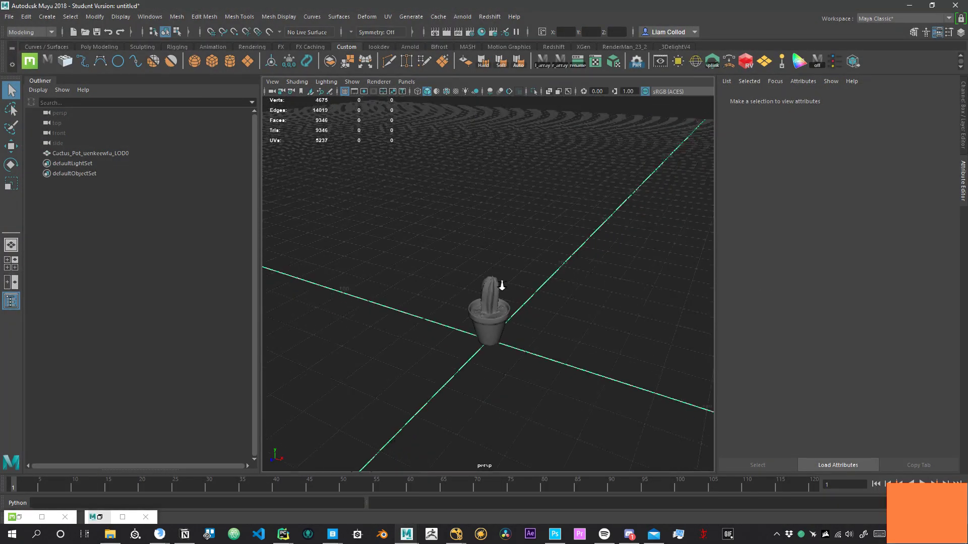
- Widen the perspective viewport slightly and bring the cactus pot closer to the middle of the view
right_click_drag(502, 285, 475, 280, "alt")
middle_click_drag(562, 280, 539, 289, "alt")
right_click_drag(441, 241, 547, 244, "alt")
middle_click_drag(514, 272, 556, 271, "alt")
left_click_drag(715, 227, 823, 247)
middle_click_drag(658, 200, 557, 240, "alt")
middle_click_drag(529, 320, 614, 257, "alt")
right_click_drag(488, 290, 576, 302, "alt")
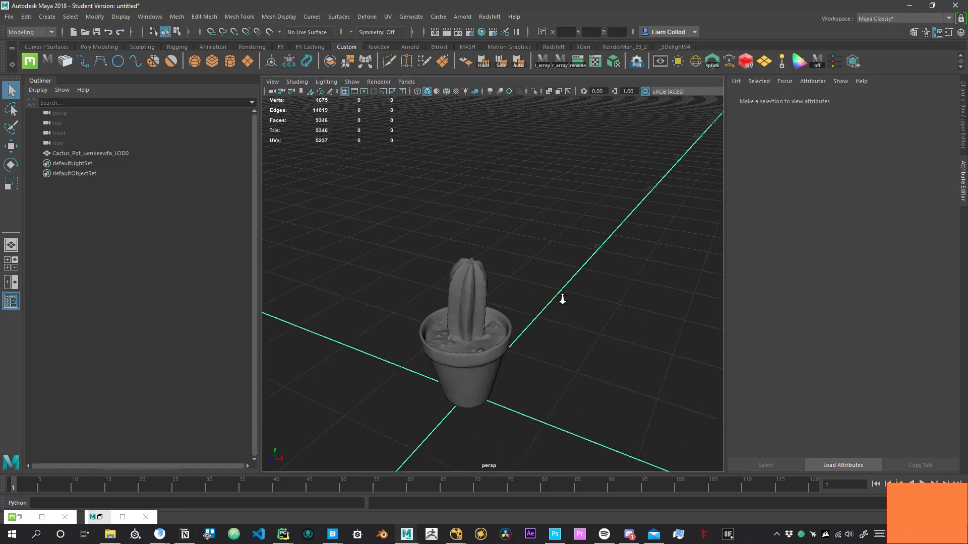
middle_click_drag(533, 315, 586, 274, "alt")
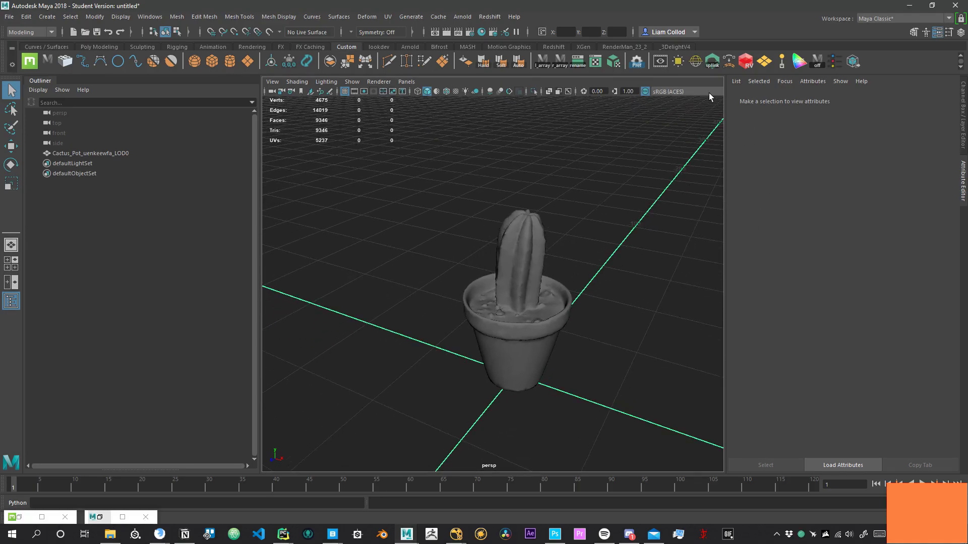
- Open the Color Management preferences and disable both the OCIO configuration and the OCIO input color space rules
left_click(149, 16)
mouse_move(165, 53)
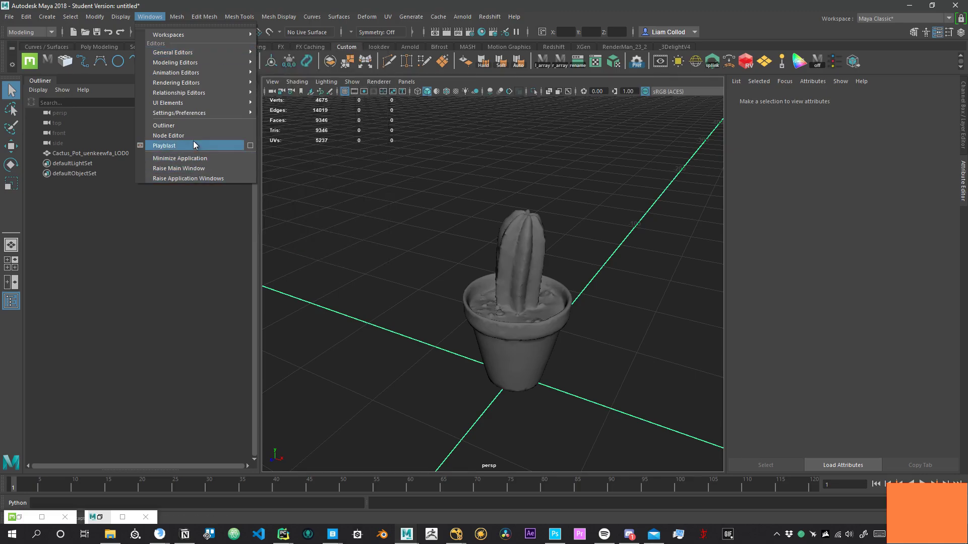
mouse_move(198, 114)
left_click(289, 119)
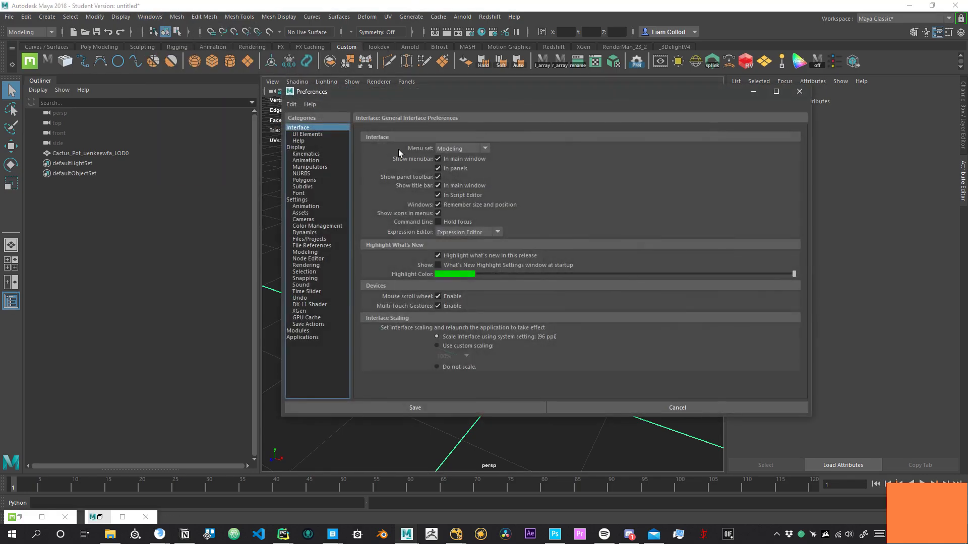
left_click(328, 225)
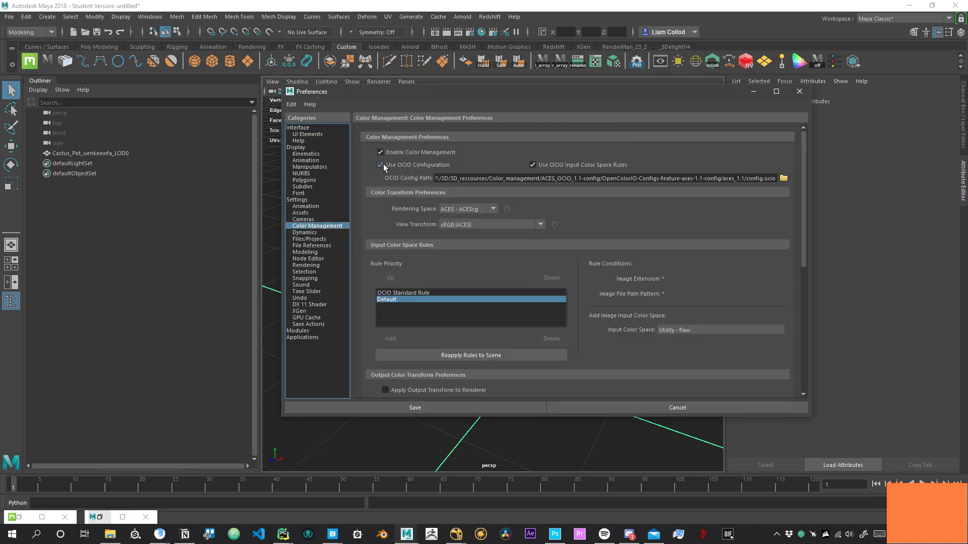
left_click(546, 165)
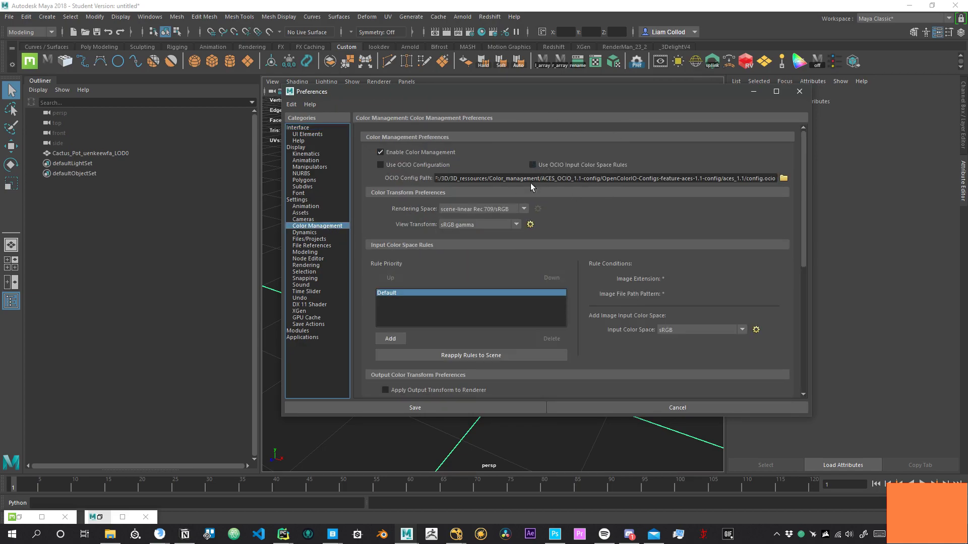
- Examine the default Rendering Space and View Transform options without changing the current choices
left_click(510, 209)
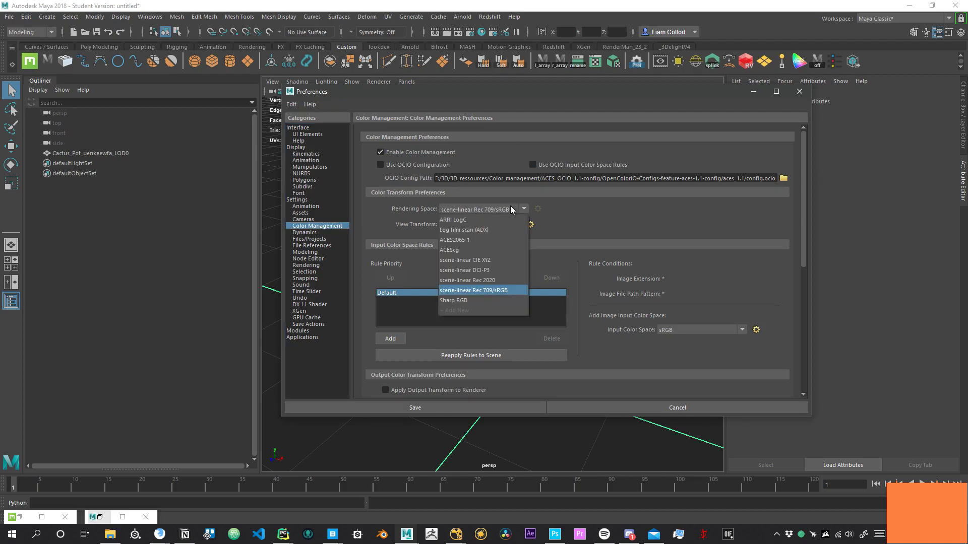
left_click(509, 204)
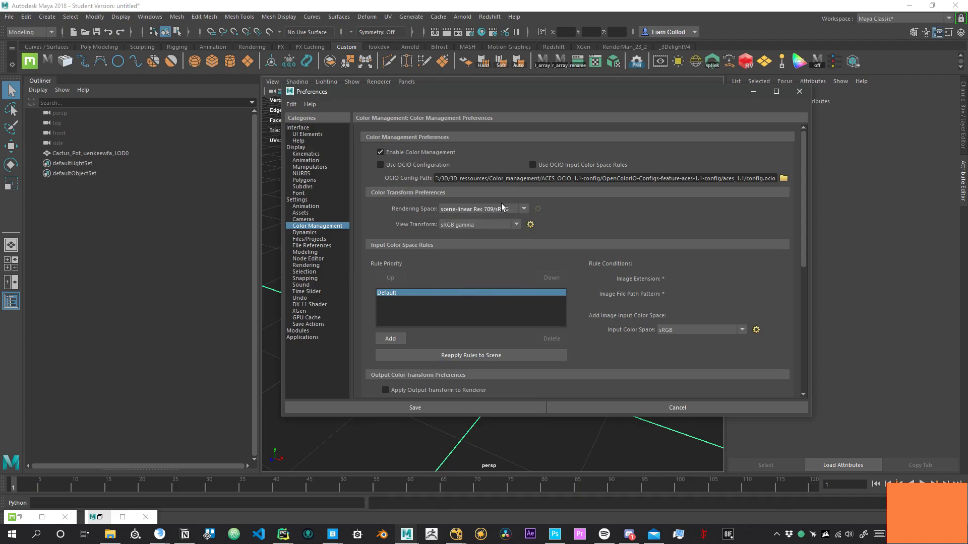
left_click(460, 210)
left_click(467, 210)
left_click(471, 225)
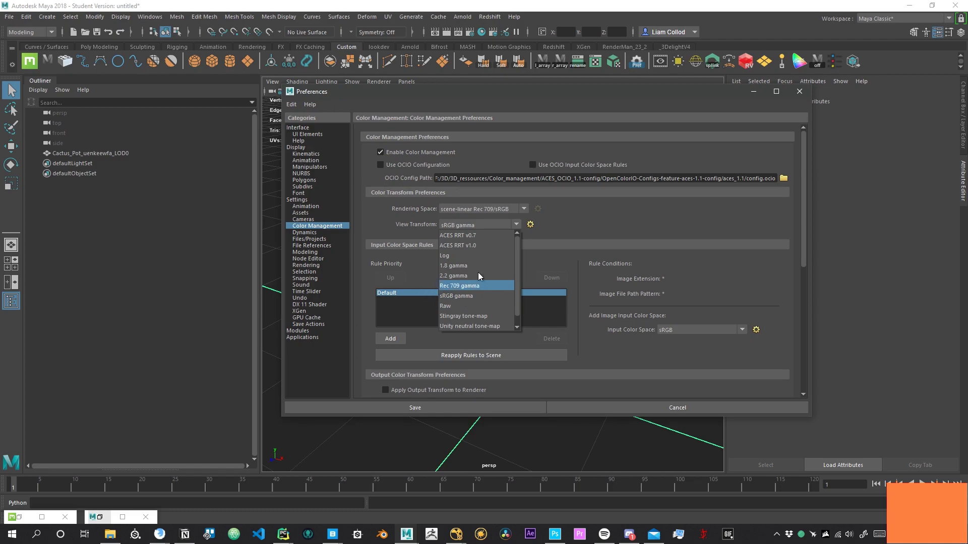
left_click(485, 223)
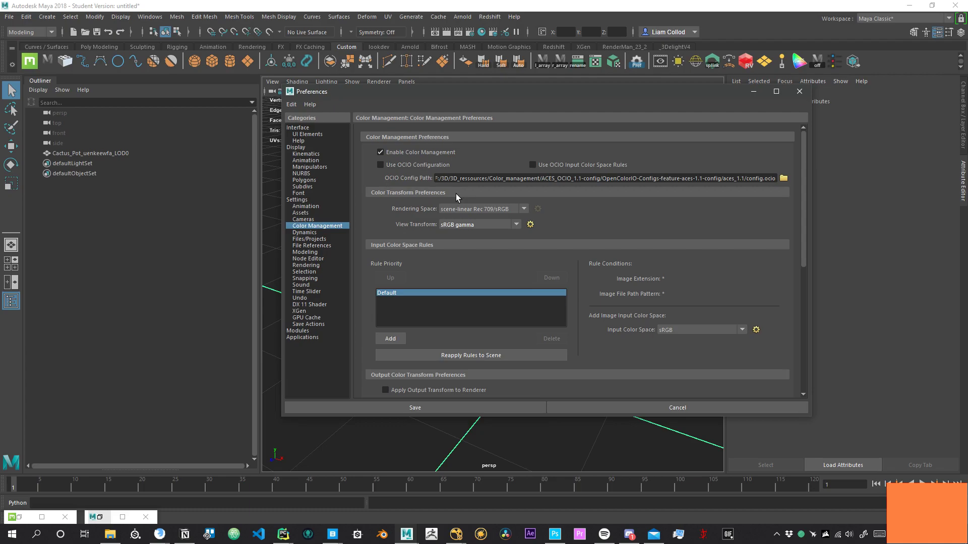
- Turn color management off and back on, moving the Preferences window clear of the viewport toolbar
left_click(405, 152)
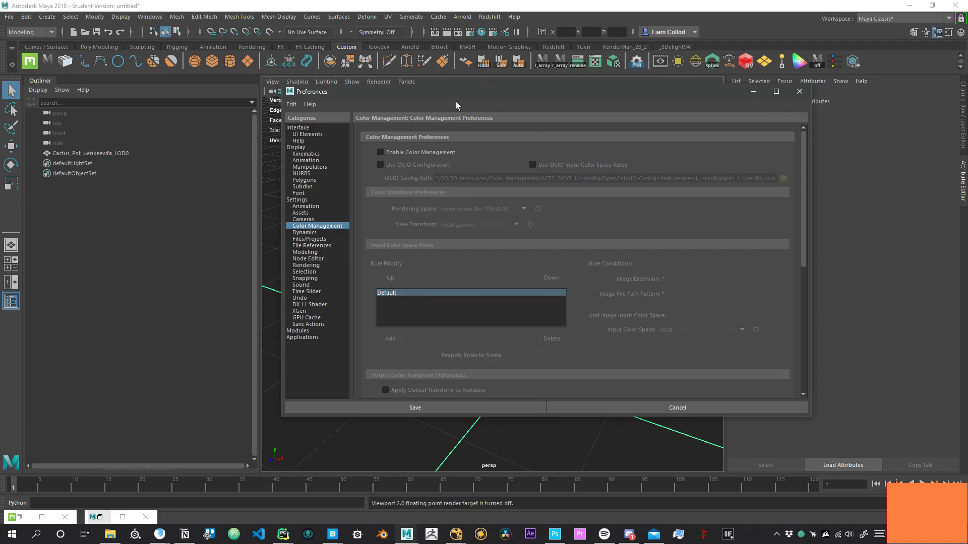
left_click_drag(443, 93, 448, 119)
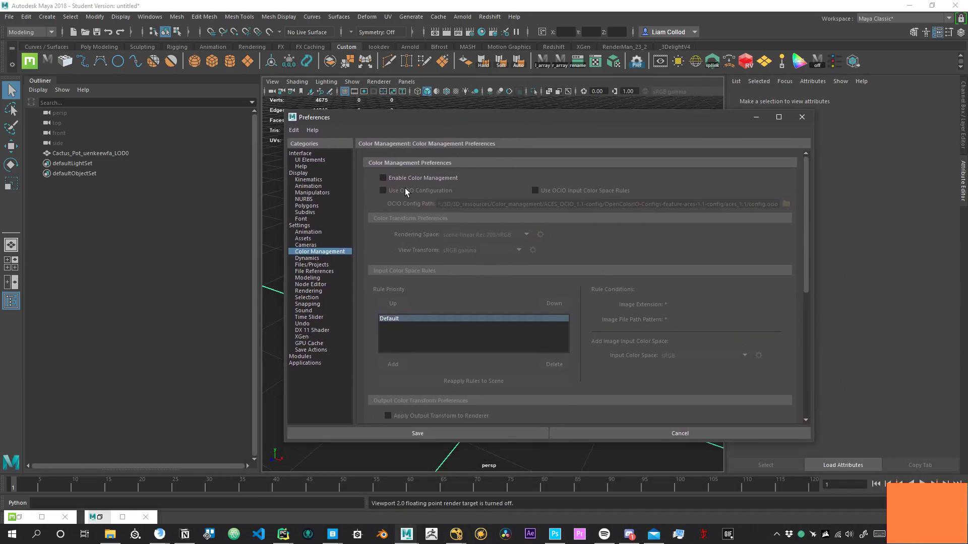
left_click_drag(495, 116, 534, 119)
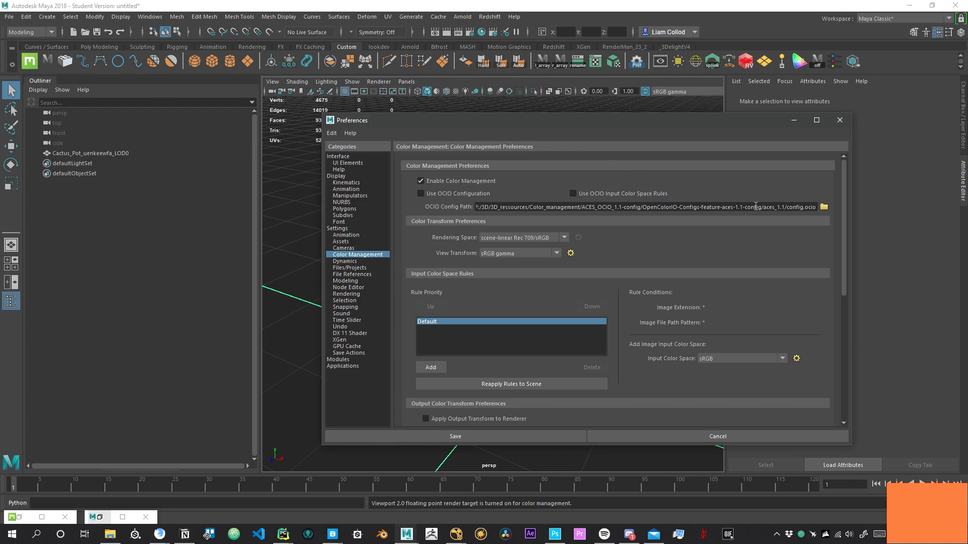
- Load config.ocio from the aces_1.1 folder as the OCIO configuration path
left_click(824, 207)
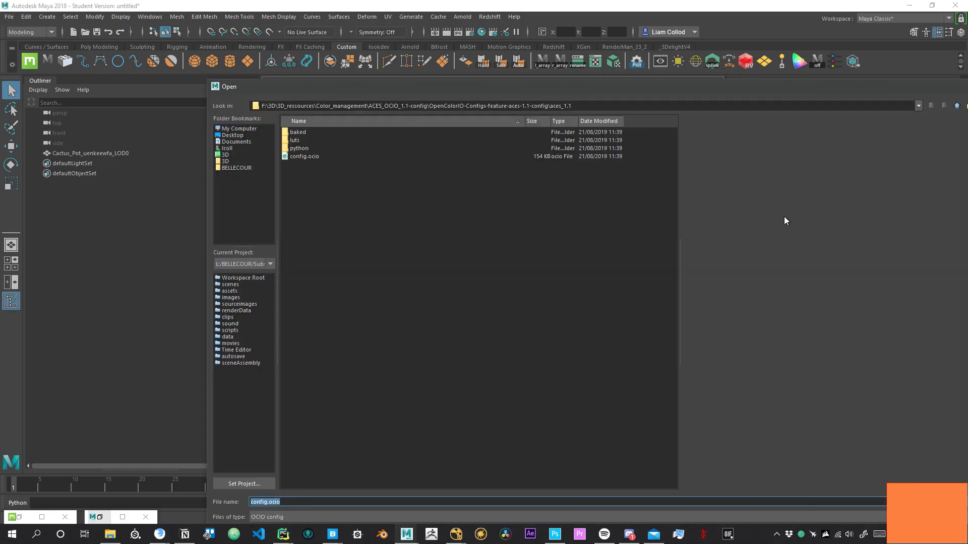
left_click(306, 157)
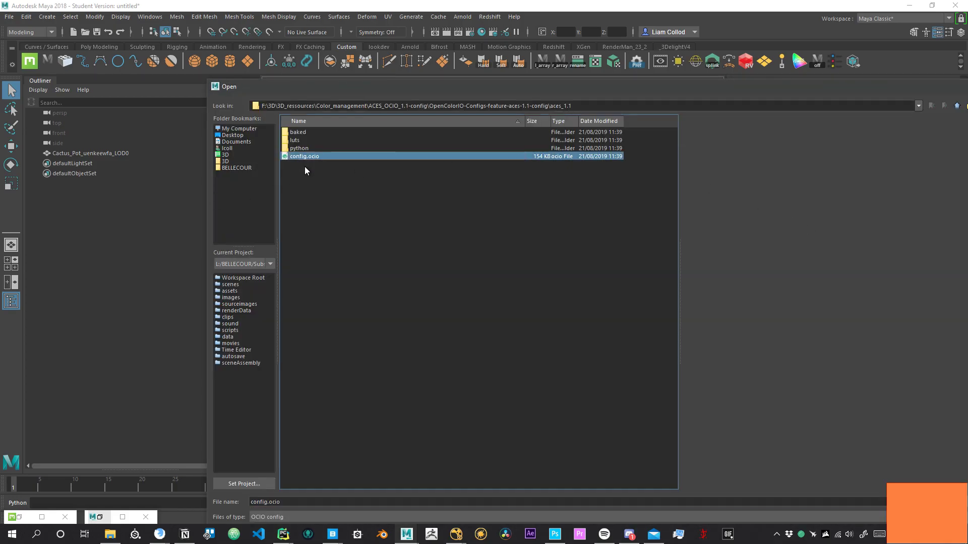
left_click_drag(431, 89, 388, 70)
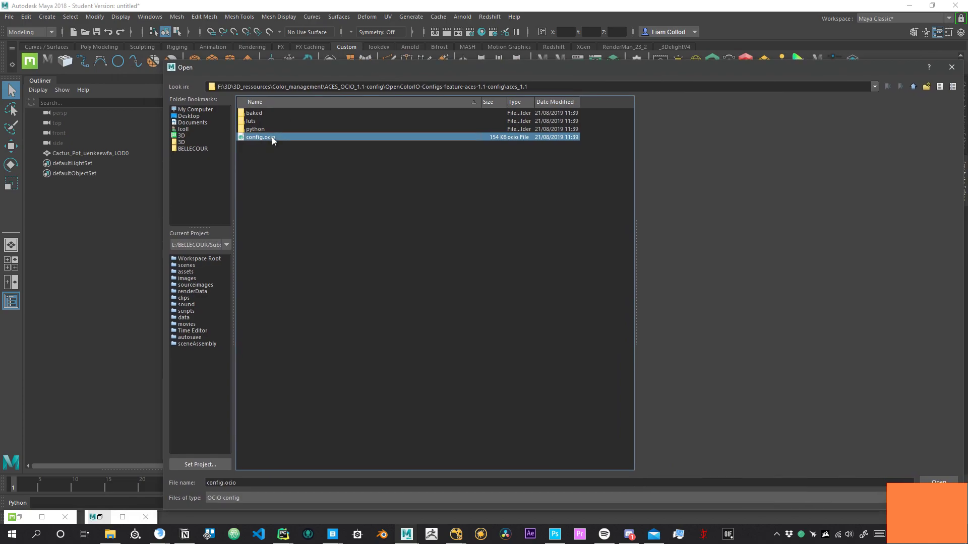
double_click(266, 135)
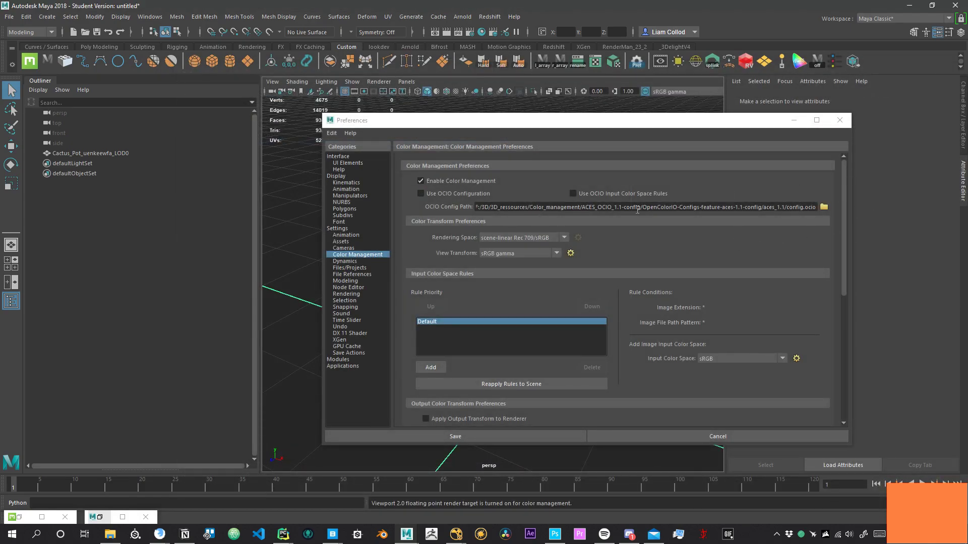
- Enable the OCIO configuration, proceed despite the missing color space, and move the Preferences window off the viewport toolbar
left_click(655, 209)
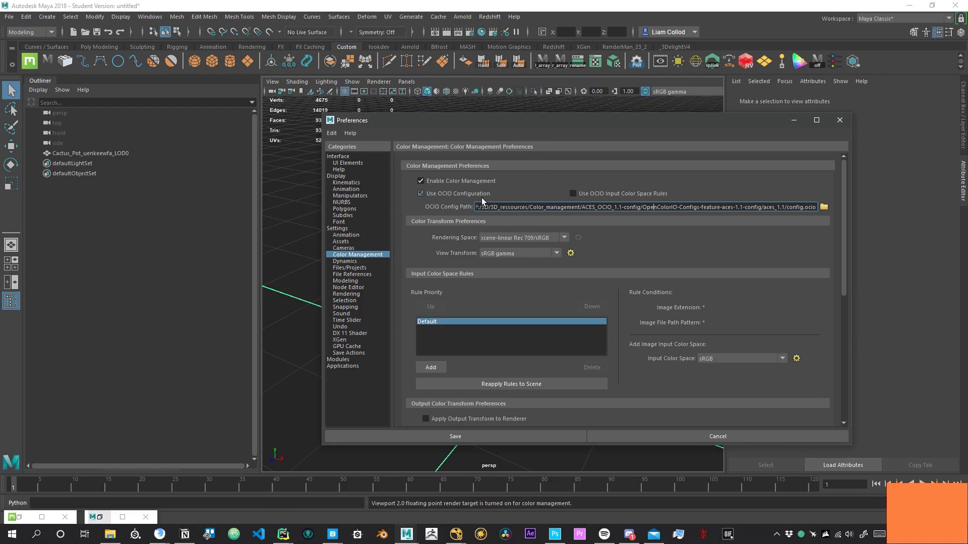
key("Return")
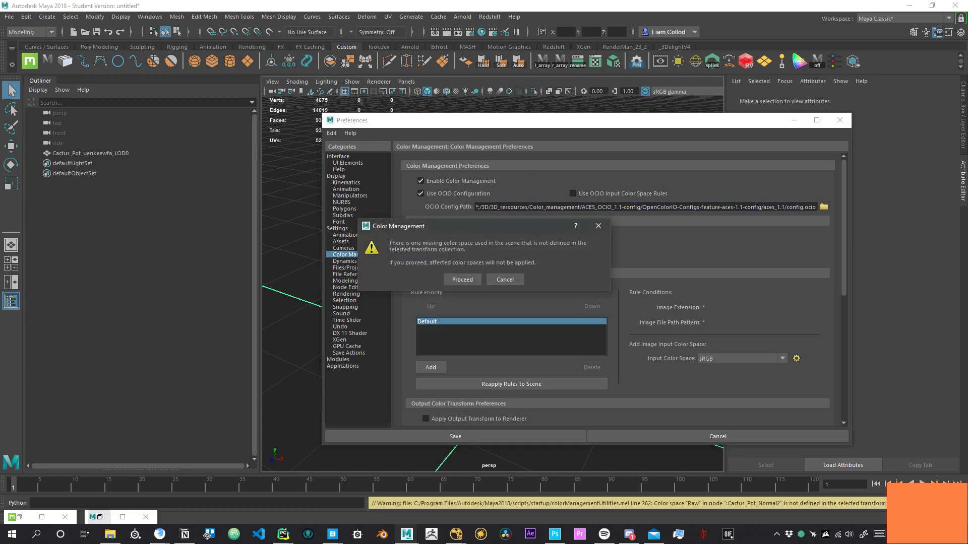
left_click_drag(570, 204, 642, 239)
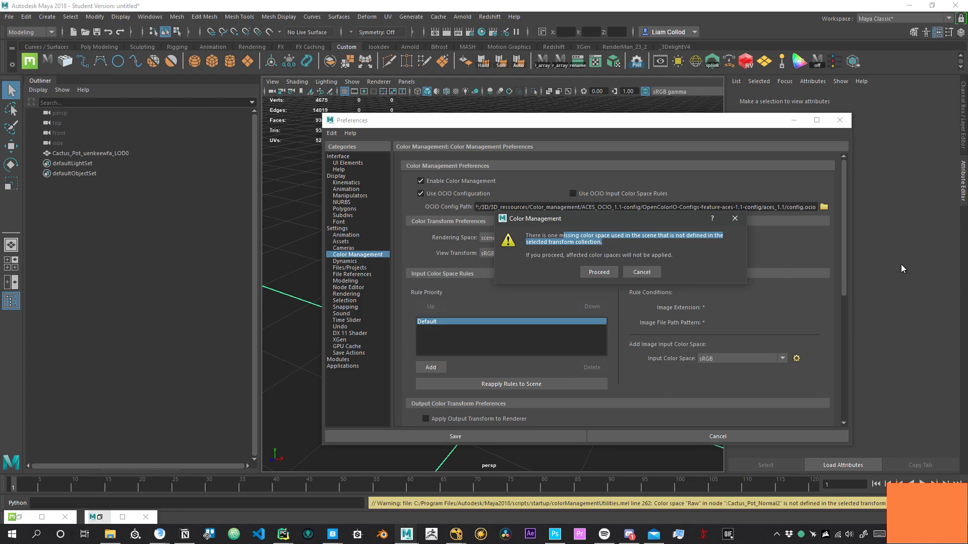
left_click(591, 272)
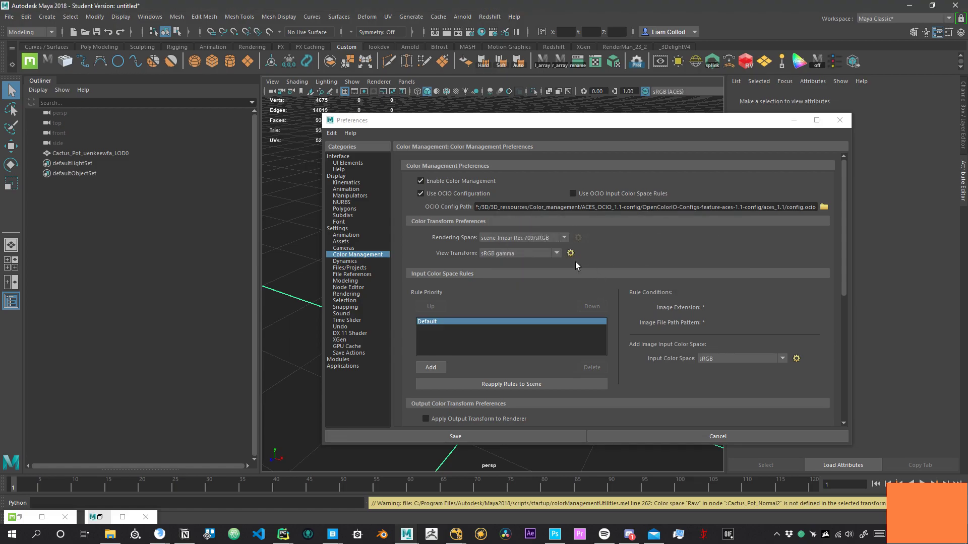
left_click_drag(582, 127, 531, 147)
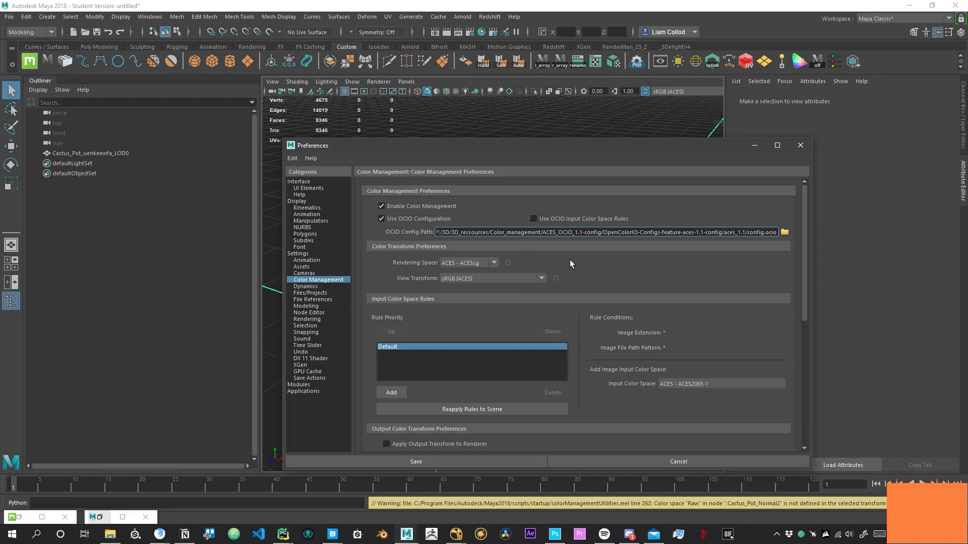
- Examine the Rendering Space options of the ACES configuration and the view transforms available in the viewport
left_click(466, 265)
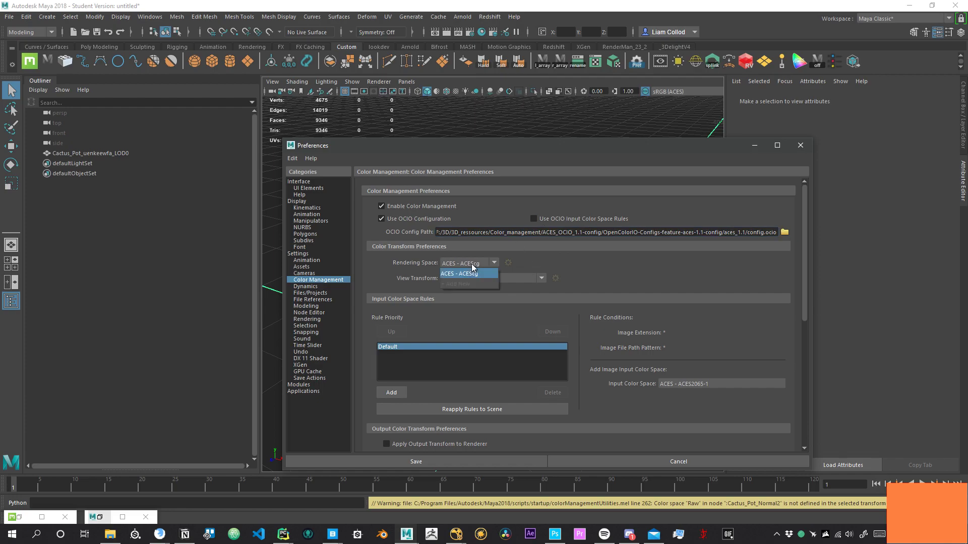
left_click(471, 265)
left_click(671, 92)
left_click(670, 91)
left_click(671, 93)
left_click(675, 92)
left_click(670, 91)
left_click(673, 91)
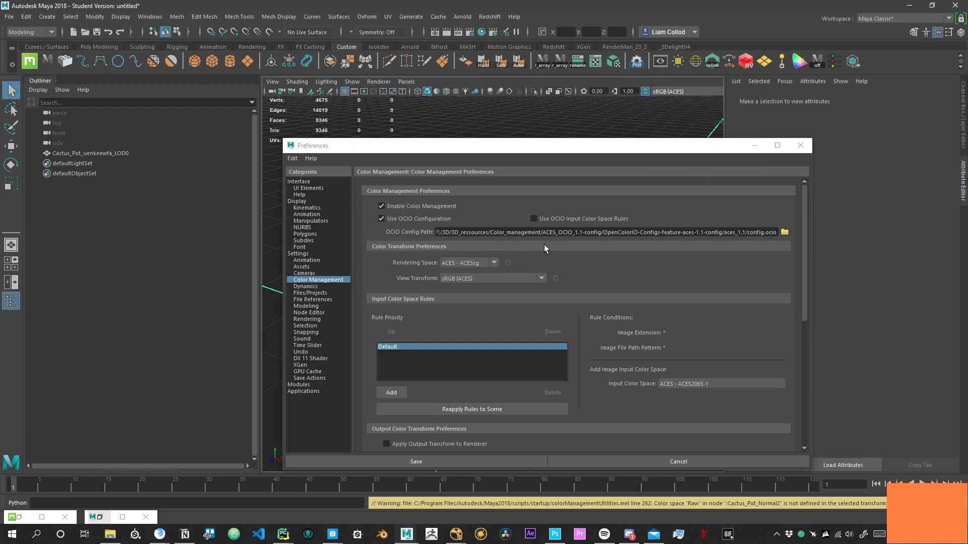
left_click(476, 265)
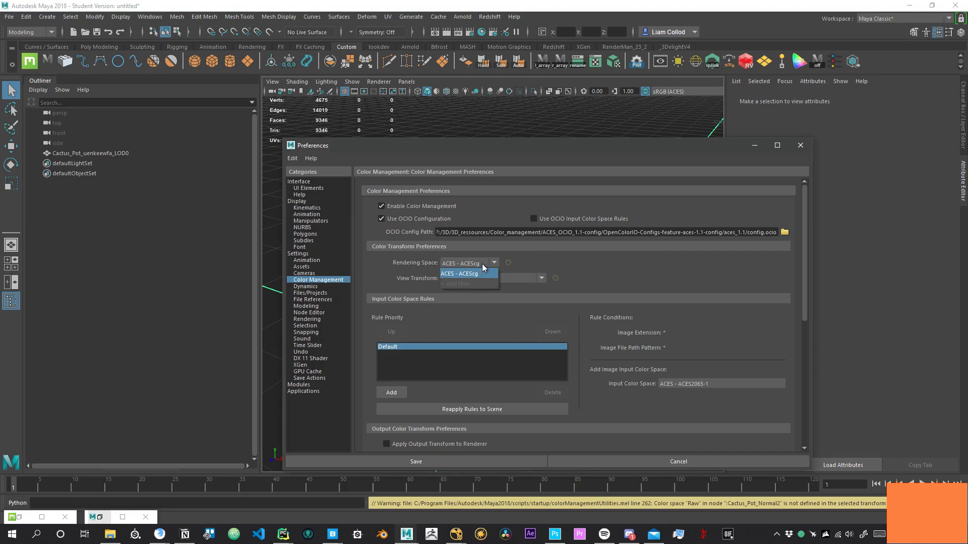
left_click(481, 264)
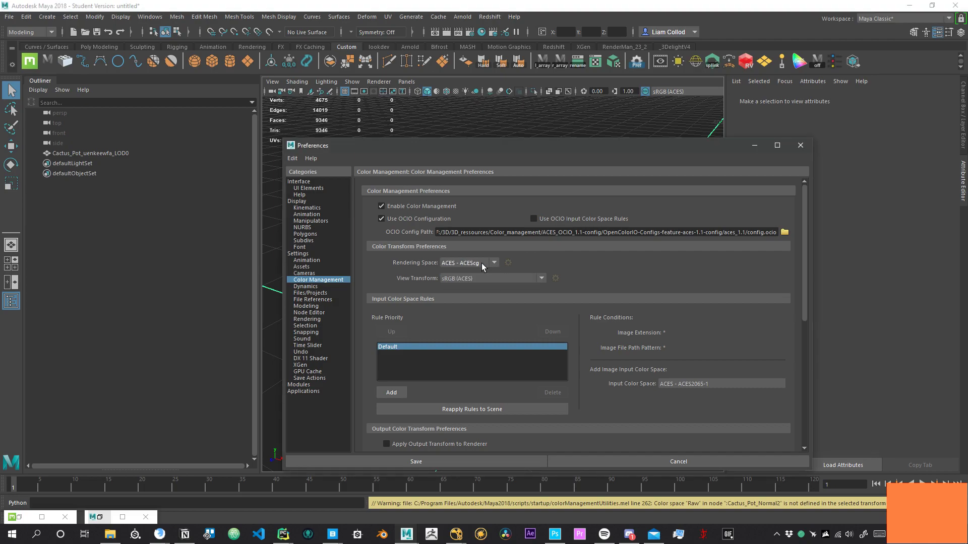
- Compare the View Transform options in the preferences with those in the viewport, and shift the Preferences window slightly
scroll(537, 275, "down", 2)
scroll(536, 274, "up", 2)
left_click(468, 277)
left_click(474, 277)
left_click(685, 91)
left_click(685, 91)
left_click_drag(542, 144, 541, 125)
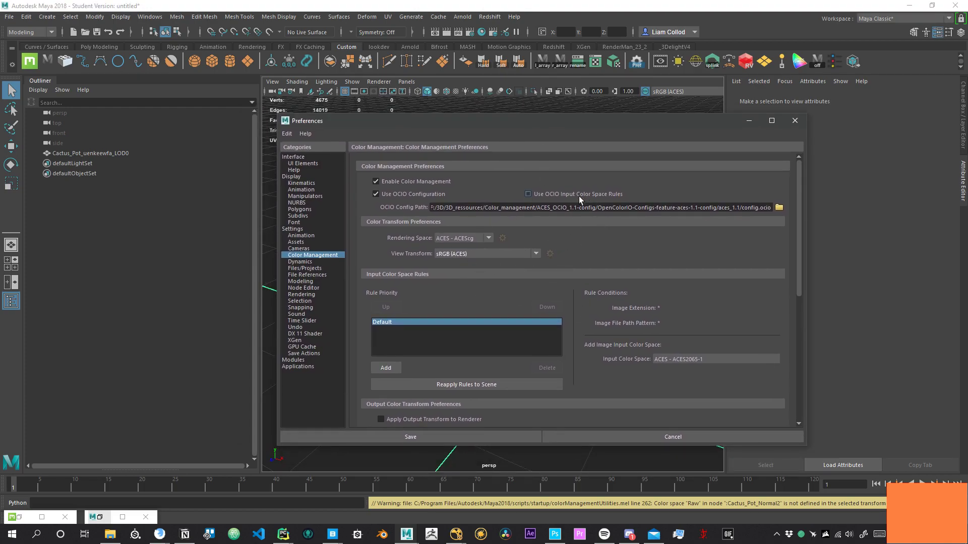
- Enable the OCIO input color space rules and inspect the OCIO Standard Rule and the Default rule
left_click(564, 194)
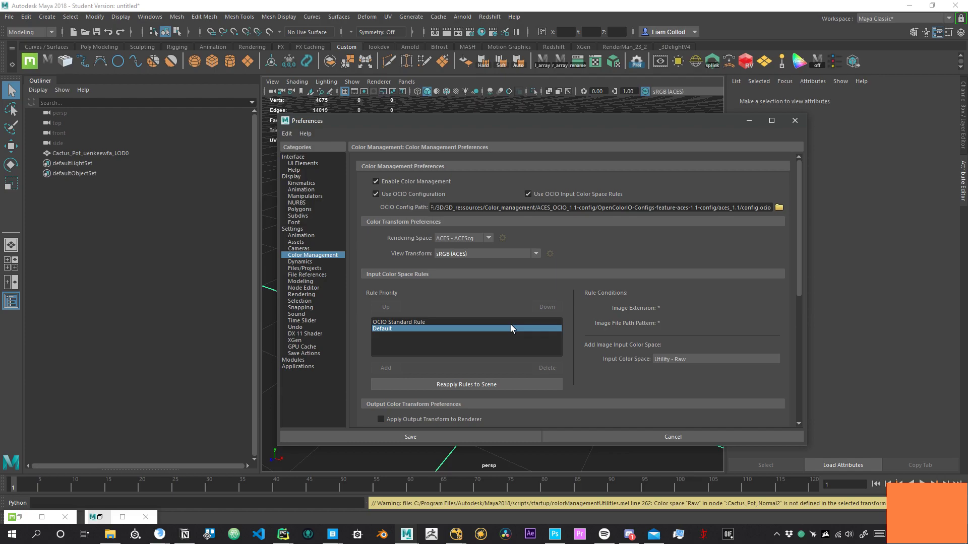
left_click(414, 320)
left_click(406, 328)
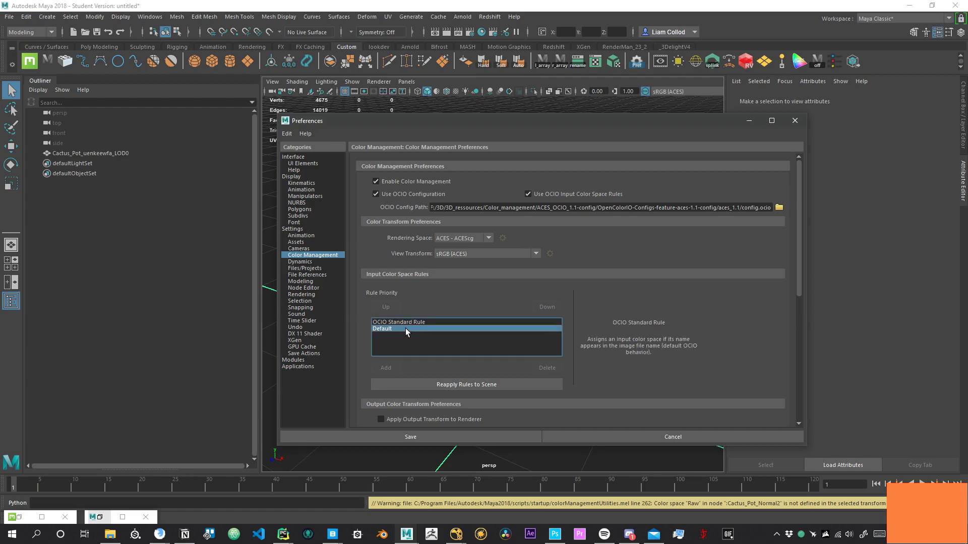
- Examine the input color spaces available for the Default rule, keeping Utility - Raw
left_click(686, 360)
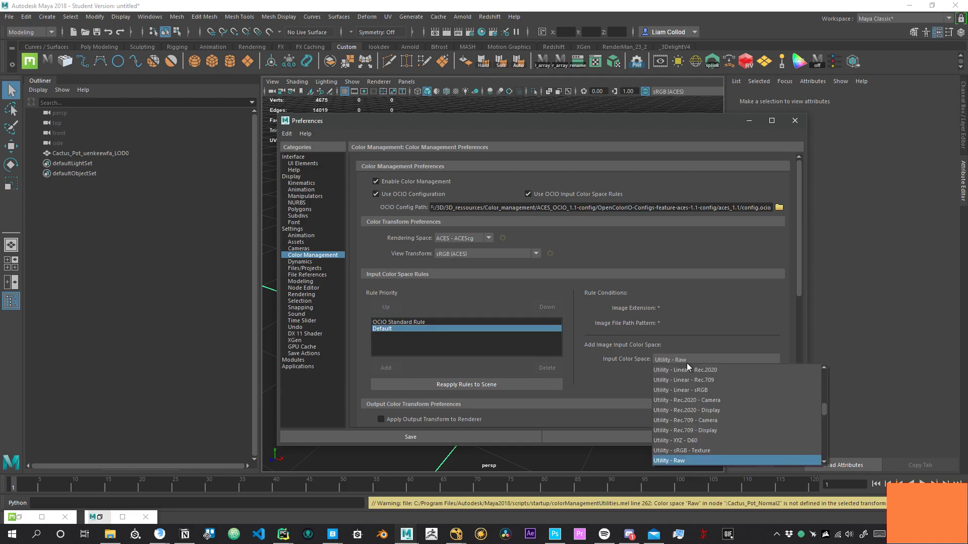
left_click(687, 357)
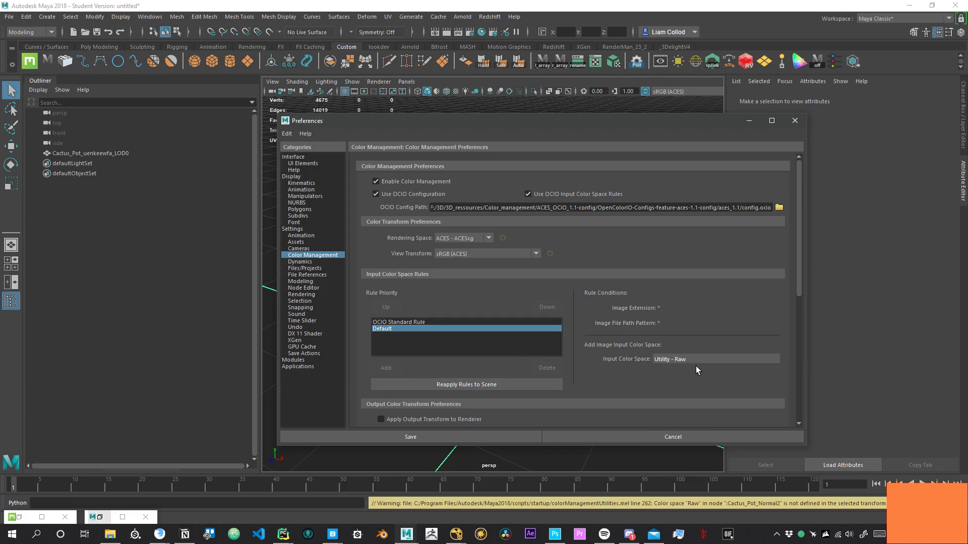
left_click(683, 361)
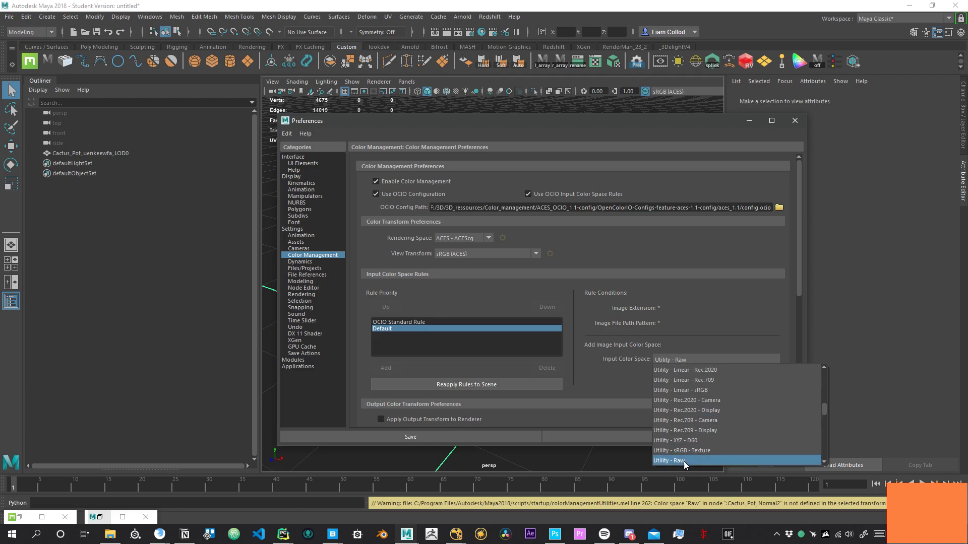
left_click(682, 356)
left_click(695, 358)
left_click(696, 358)
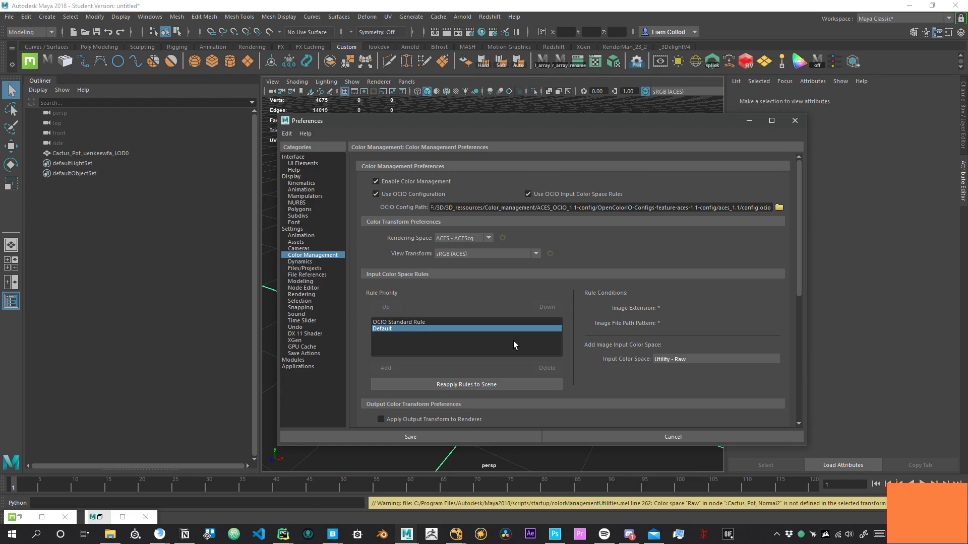
- Review the input color space rules together with the output color transform settings for renderer and playblast
left_click(414, 349)
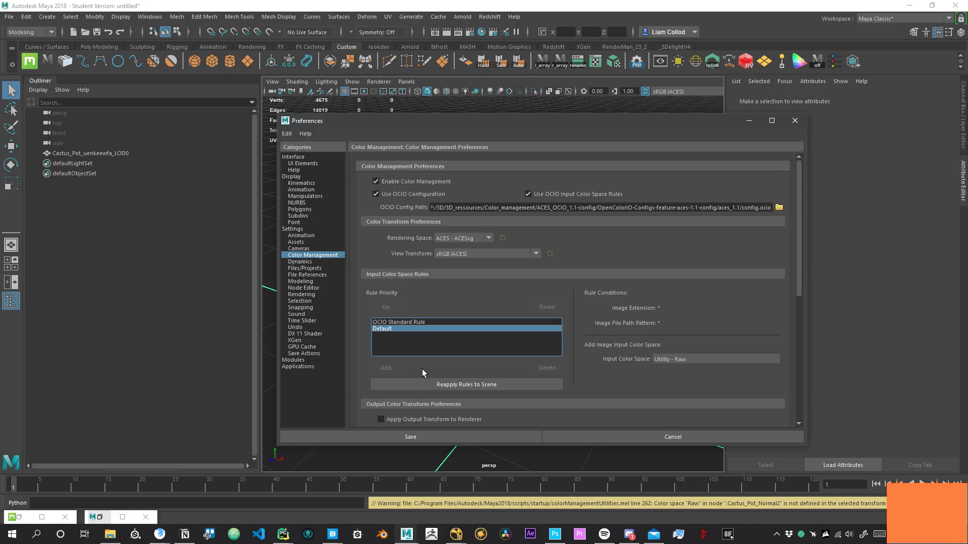
scroll(564, 348, "down", 3)
scroll(565, 334, "up", 3)
scroll(554, 297, "down", 1)
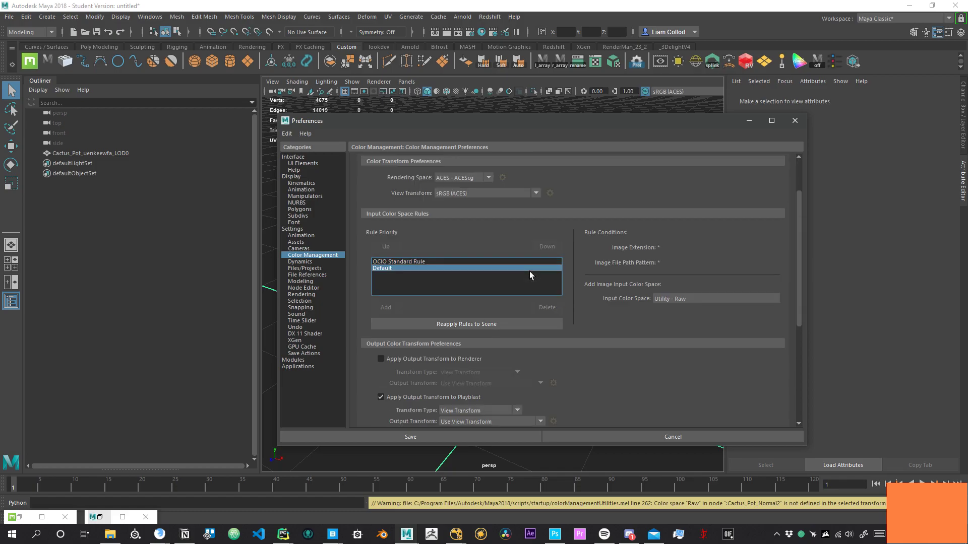
- Review the remaining color management settings, save the preferences, and return to the cactus in the viewport
scroll(529, 275, "down", 3)
scroll(498, 363, "up", 4)
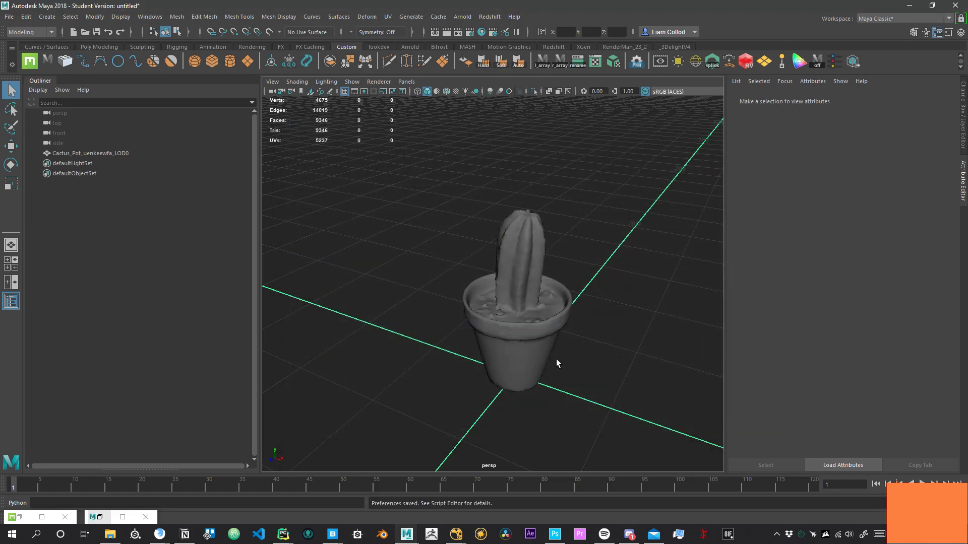
middle_click_drag(640, 251, 541, 268, "alt")
- Browse the viewport's view transforms, choose Rec.709 (ACES), and inspect the cactus up close
left_click(679, 92)
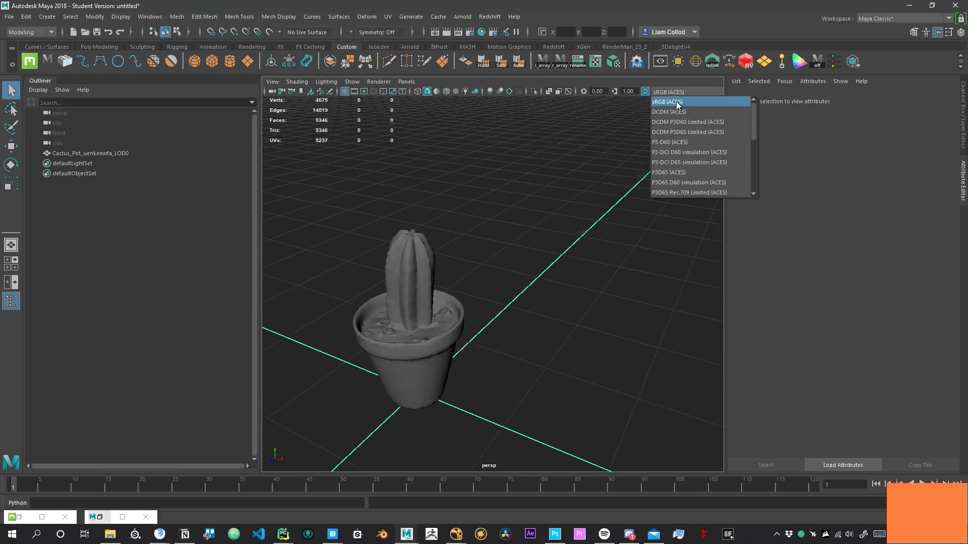
left_click(679, 92)
left_click(679, 92)
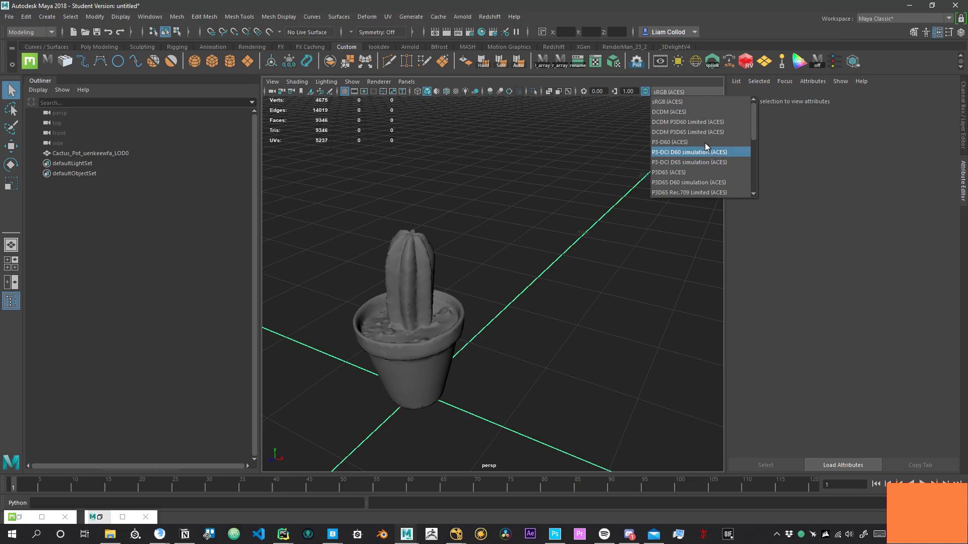
left_click(694, 99)
left_click(675, 91)
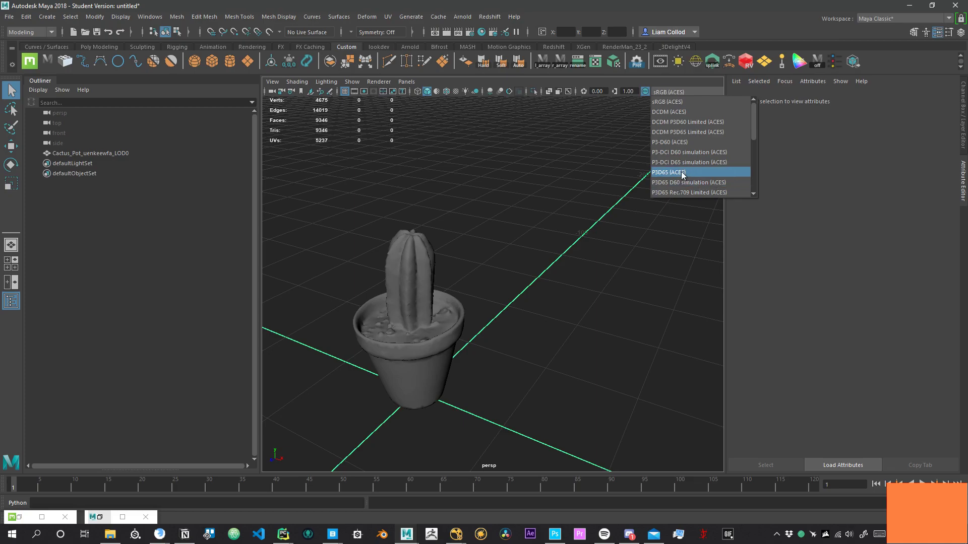
scroll(687, 157, "down", 5)
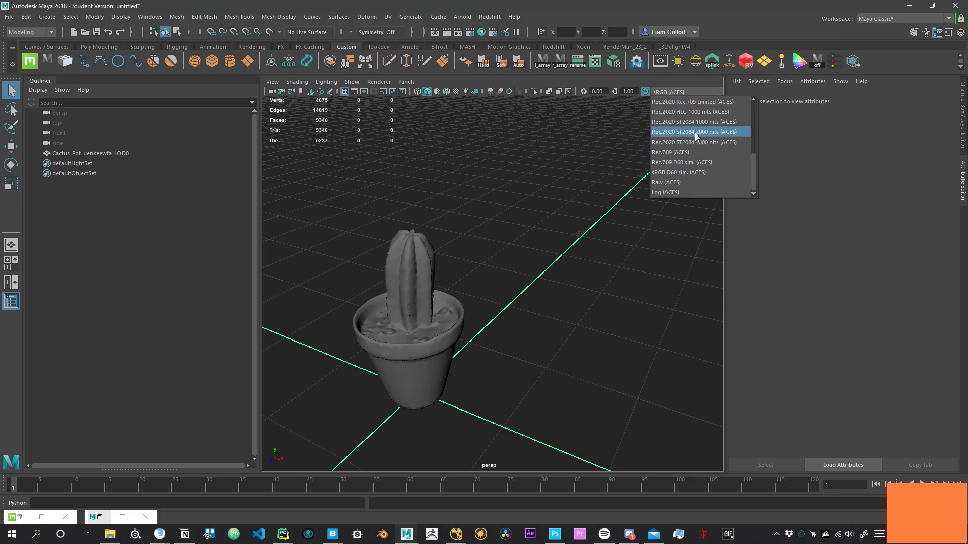
scroll(703, 147, "down", 1)
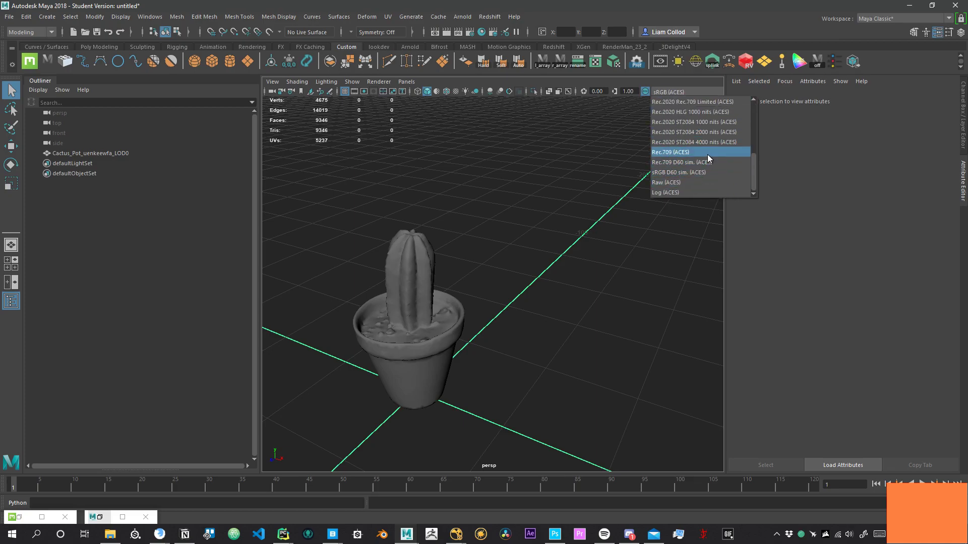
left_click(694, 92)
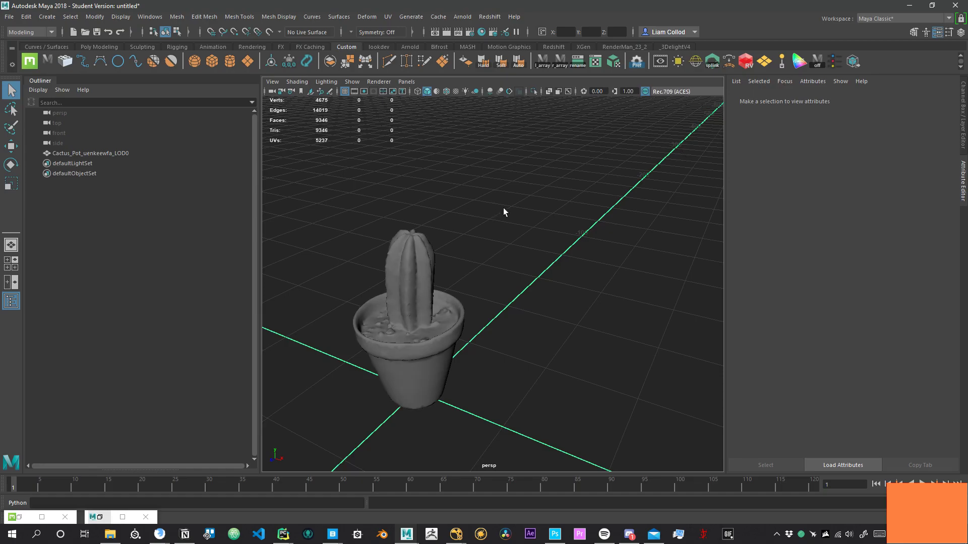
middle_click_drag(347, 254, 434, 251, "alt")
right_click_drag(433, 251, 558, 328, "alt")
left_click_drag(558, 328, 556, 314, "alt")
middle_click_drag(557, 314, 559, 257, "alt")
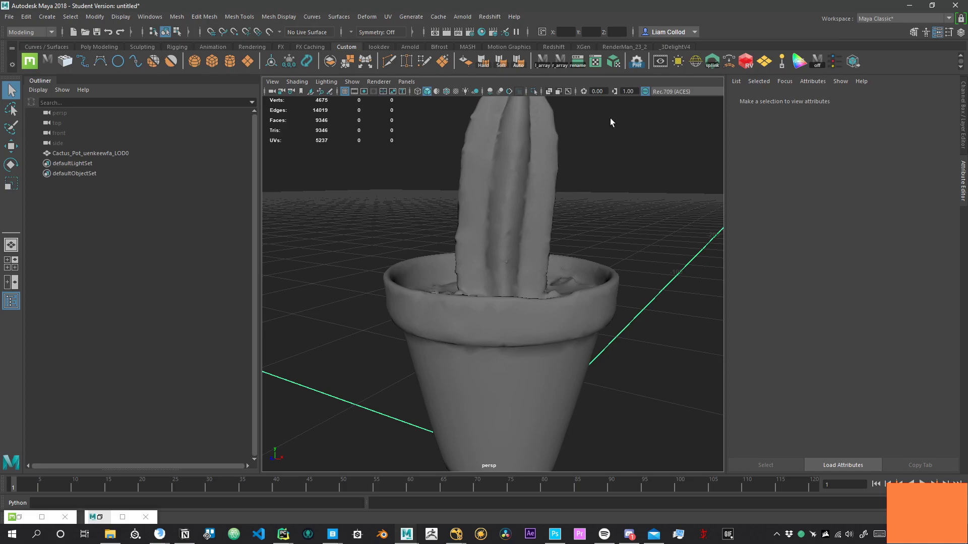
- Compare the cactus under the sRGB (ACES) and Rec.709 (ACES) view transforms, finishing on Rec.709 (ACES)
left_click(690, 92)
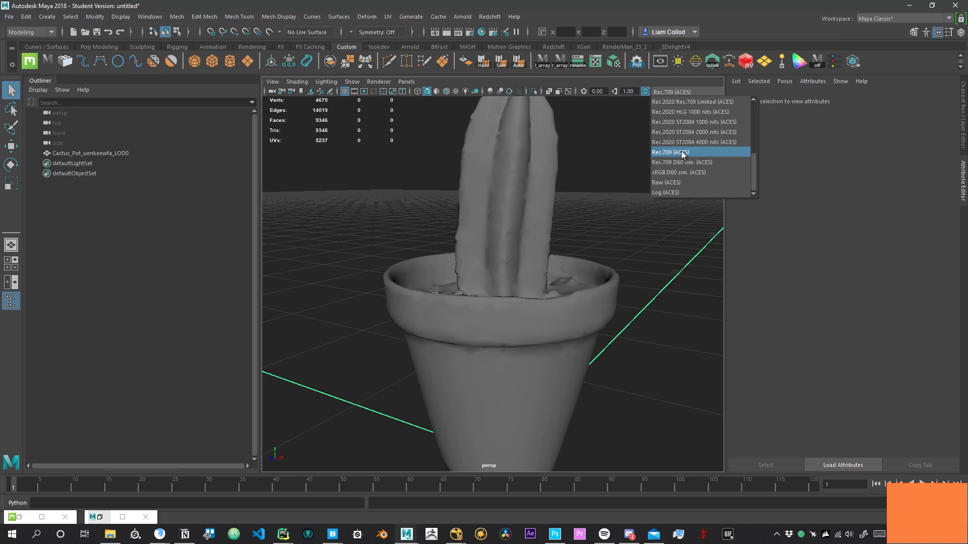
left_click(682, 151)
left_click(681, 91)
scroll(681, 139, "up", 5)
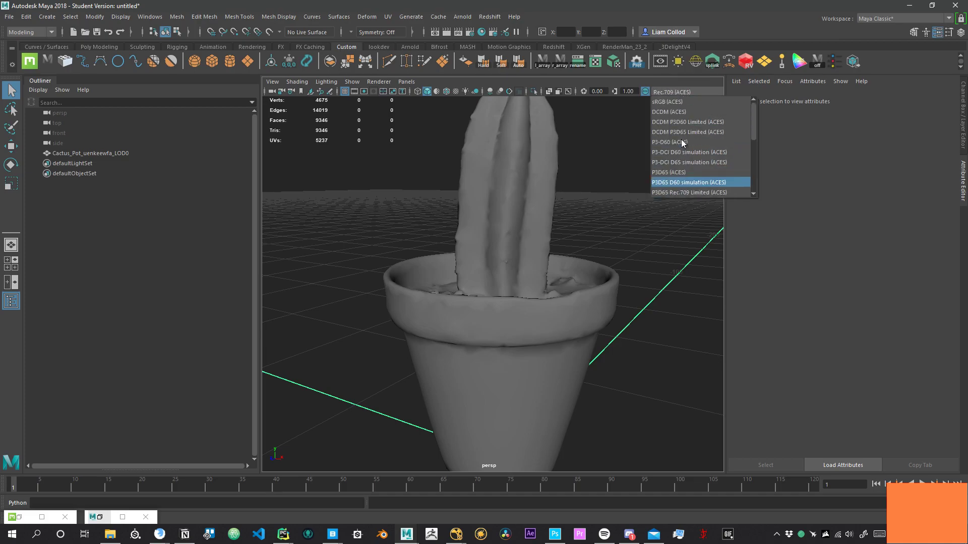
left_click(670, 102)
left_click(676, 91)
scroll(673, 181, "down", 5)
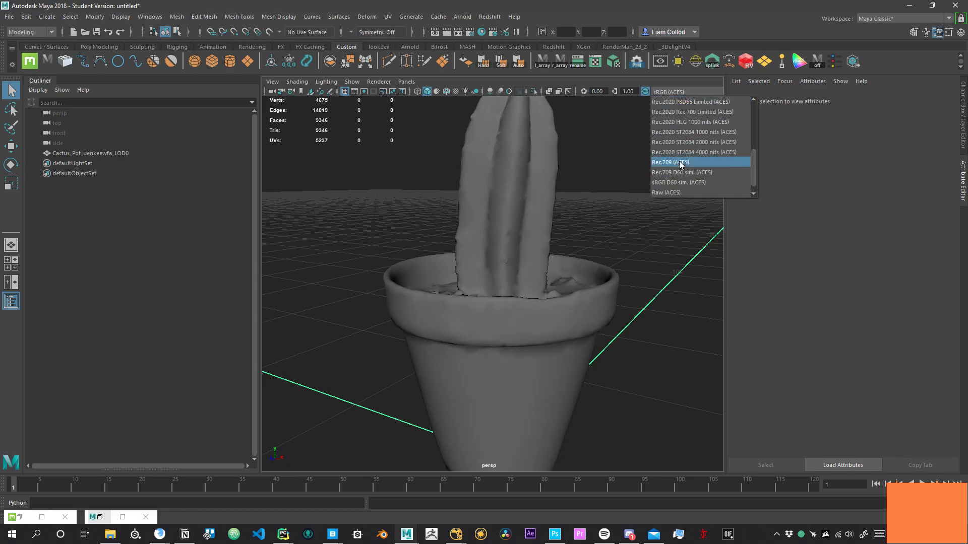
left_click(681, 162)
left_click(698, 94)
left_click(698, 94)
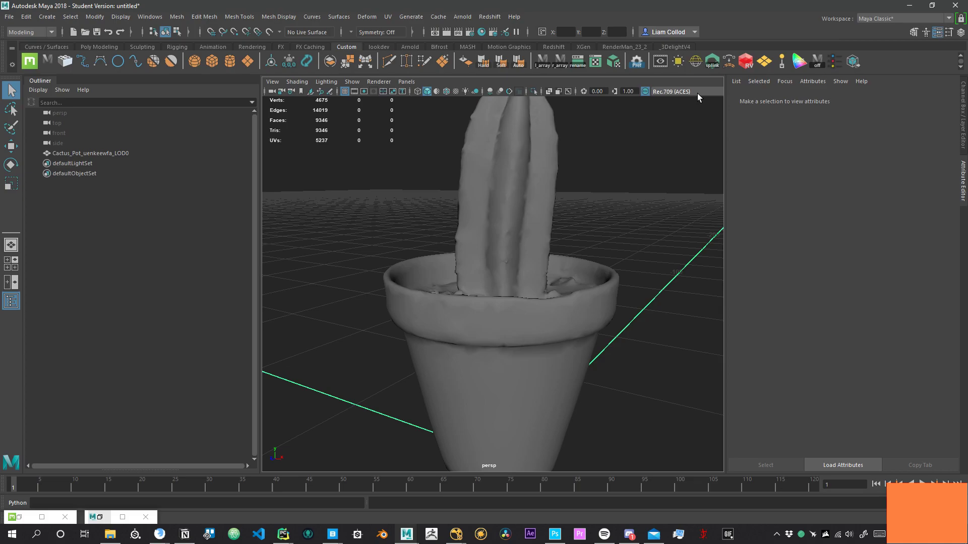
- Try the P3D65 D60 simulation (ACES) view transform on the cactus
left_click(695, 92)
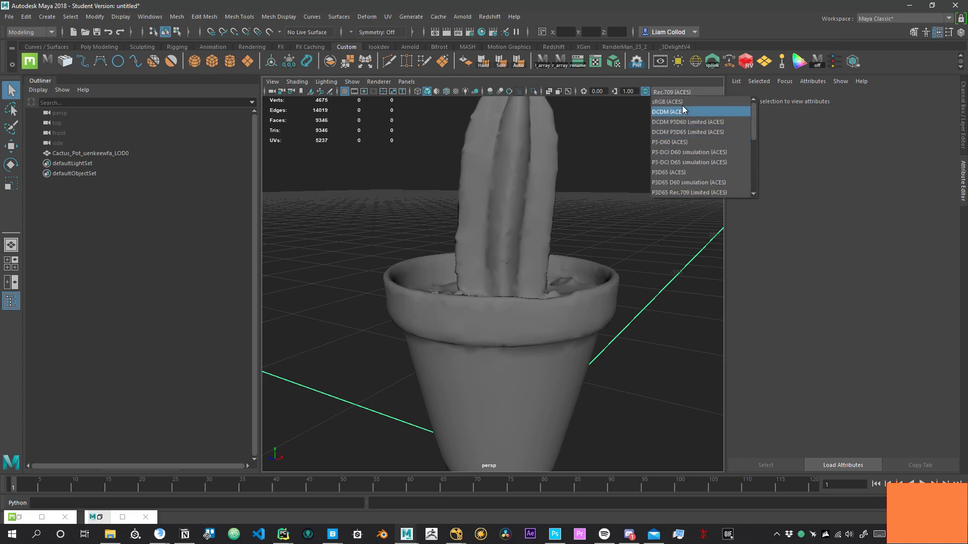
scroll(698, 135, "down", 1)
key("Escape")
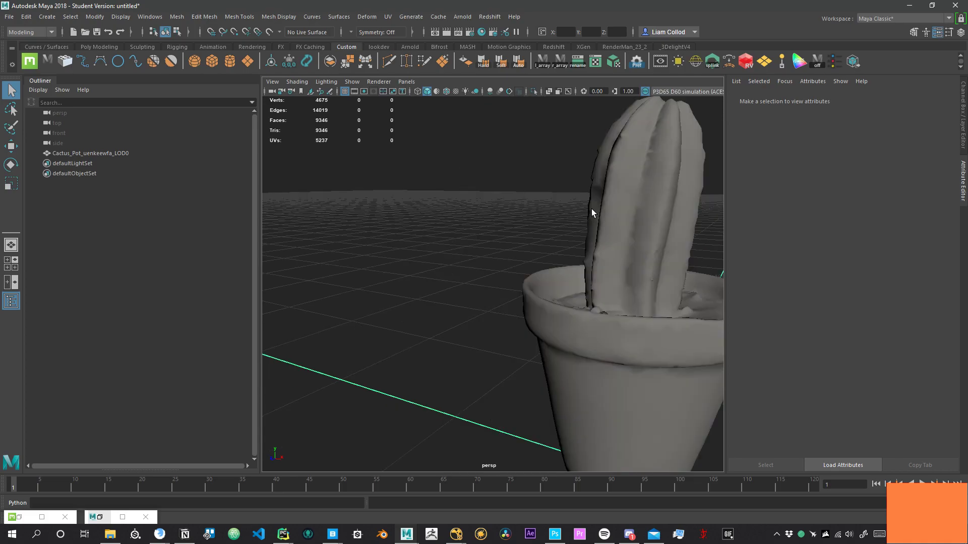
mouse_move(591, 209)
left_mouse_down("alt")
mouse_move(654, 210)
mouse_move(583, 207)
left_mouse_up("alt")
- Set the viewport's view transform back to sRGB (ACES) and reframe the cactus
left_click(687, 92)
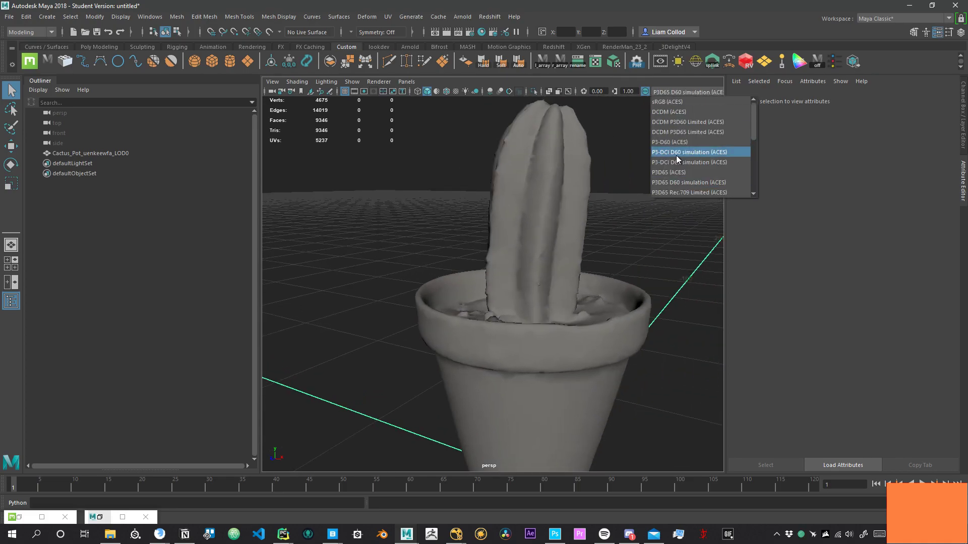
left_click(692, 102)
right_click_drag(664, 230, 568, 250, "alt")
left_click_drag(568, 250, 603, 240, "alt")
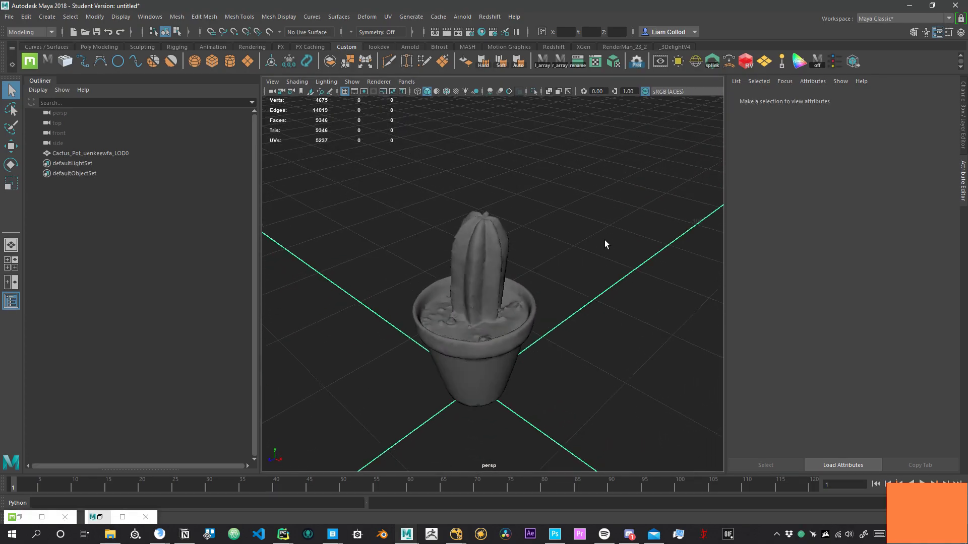
middle_click_drag(534, 223, 555, 225, "alt")
right_click_drag(556, 225, 608, 220, "alt")
left_click(675, 94)
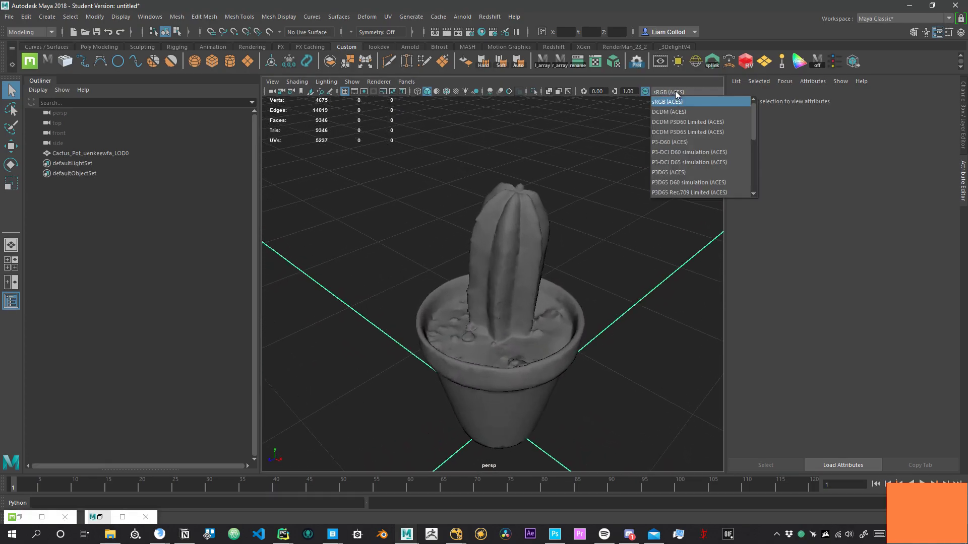
left_click(675, 91)
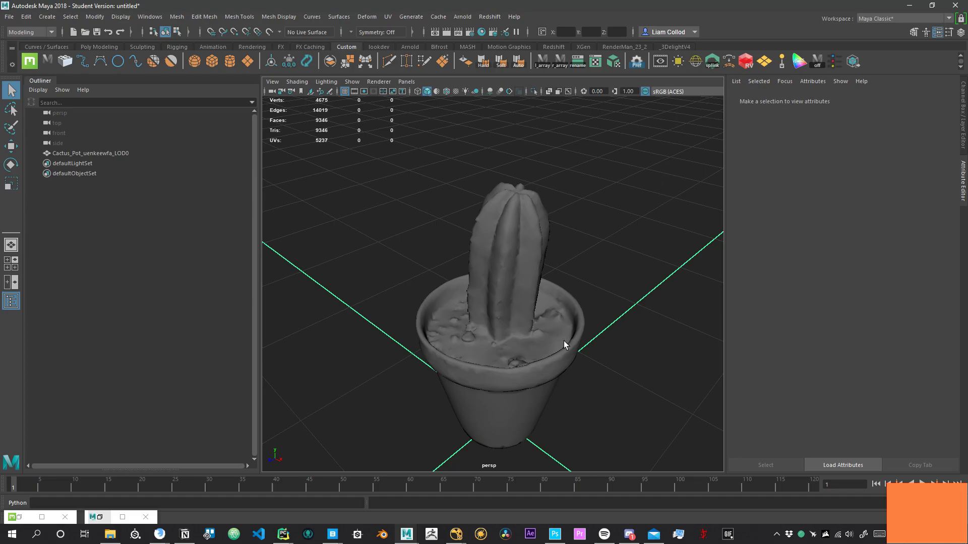
left_click_drag(563, 341, 630, 320, "alt")
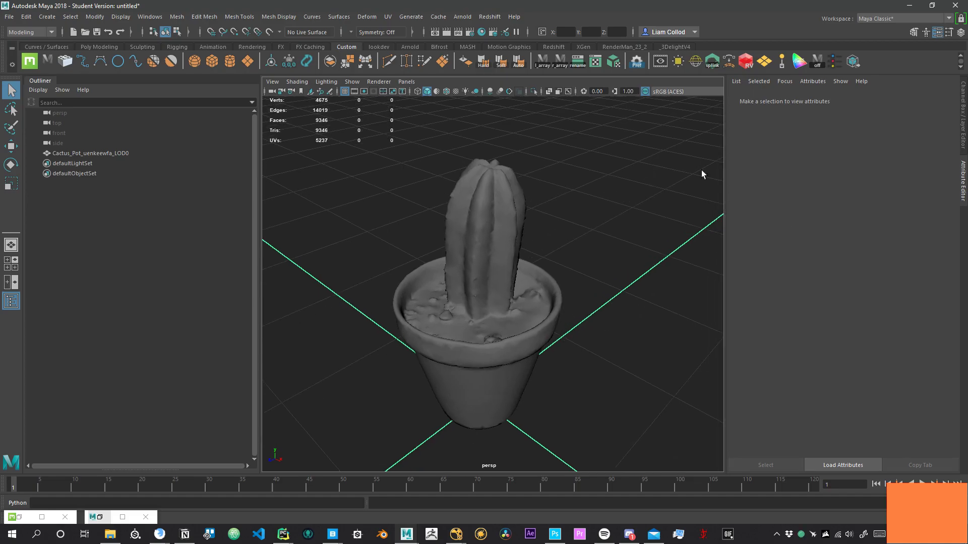
- Open the Arnold RenderView, then widen and reposition its window
right_click_drag(566, 227, 410, 223, "alt")
left_click_drag(410, 223, 574, 371)
left_click(621, 257)
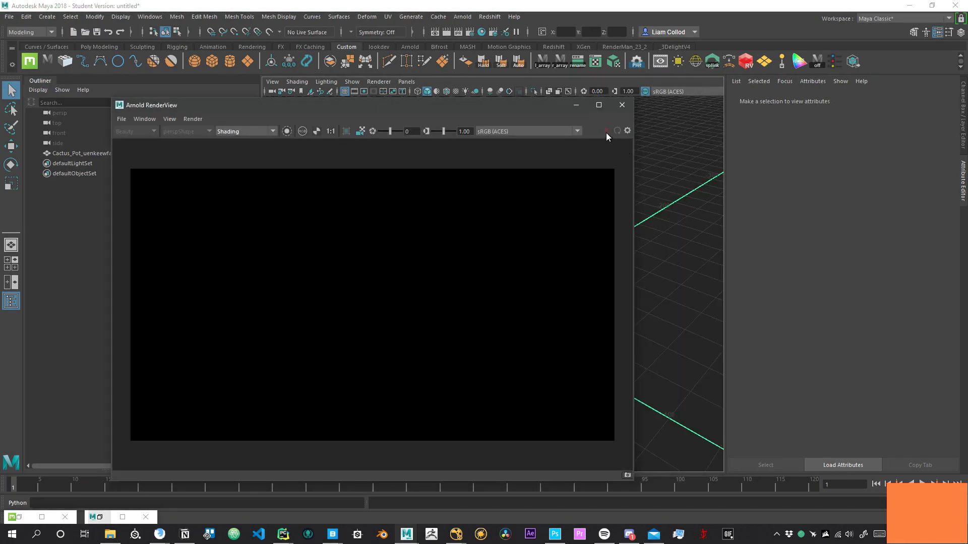
left_click_drag(509, 106, 626, 135)
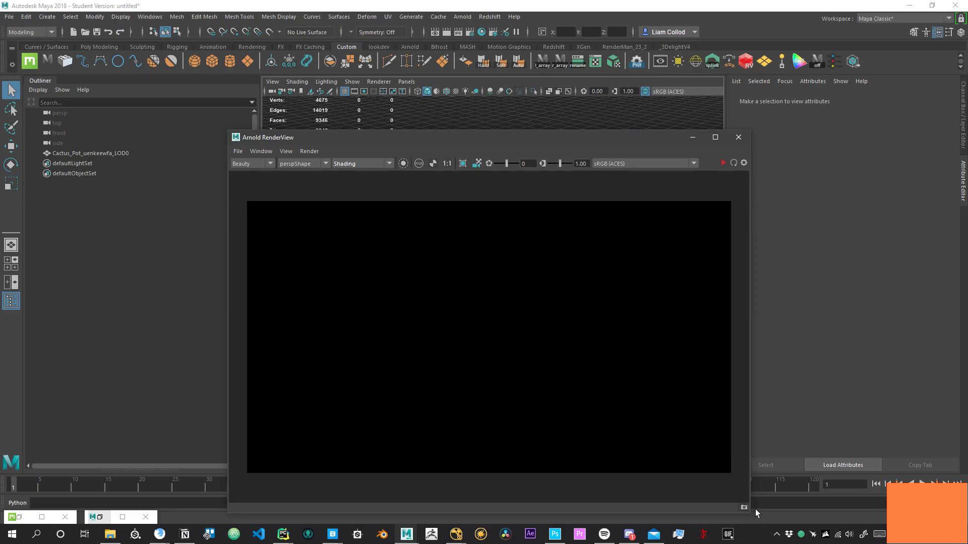
left_click_drag(750, 513, 850, 502)
left_click_drag(695, 137, 666, 101)
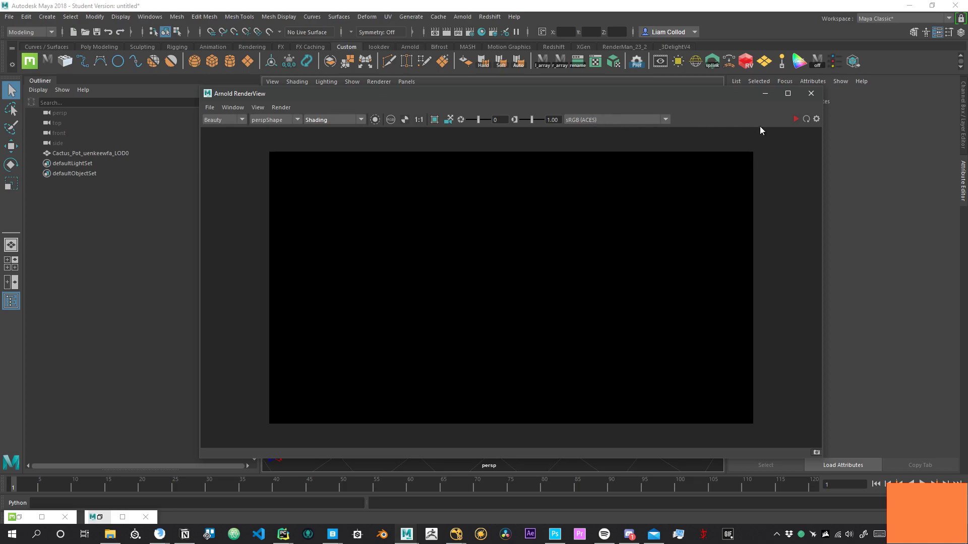
- Examine the view transform setting in the Arnold RenderView against the viewport's, and put the render window aside
left_click(581, 119)
left_click(581, 119)
left_click_drag(518, 95, 481, 122)
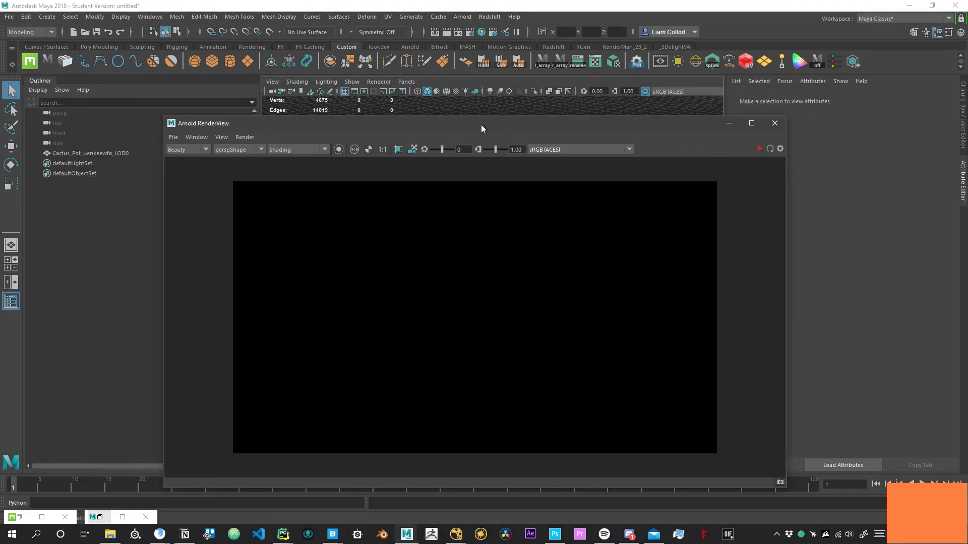
left_click(570, 147)
left_click(557, 146)
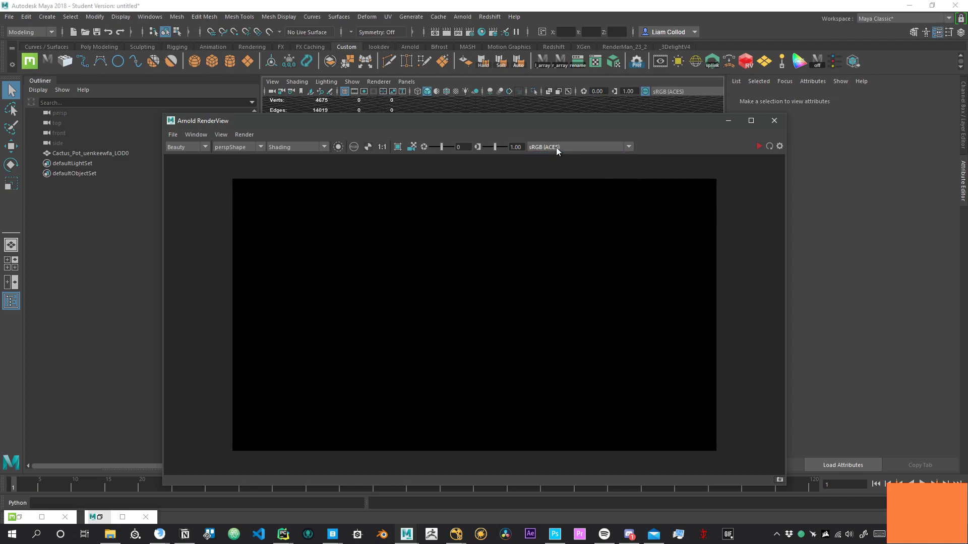
left_click(558, 144)
left_click(558, 141)
left_click_drag(460, 123, 524, 121)
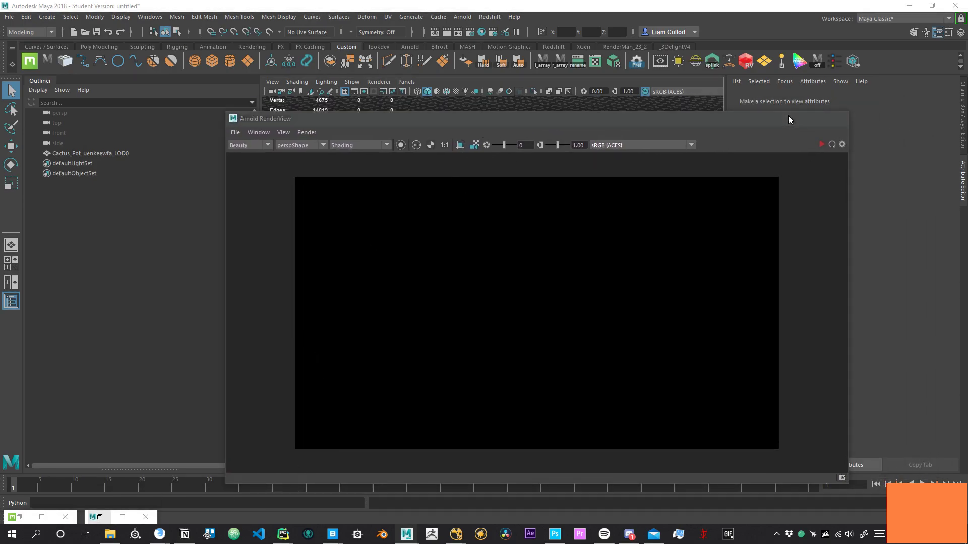
left_click(791, 118)
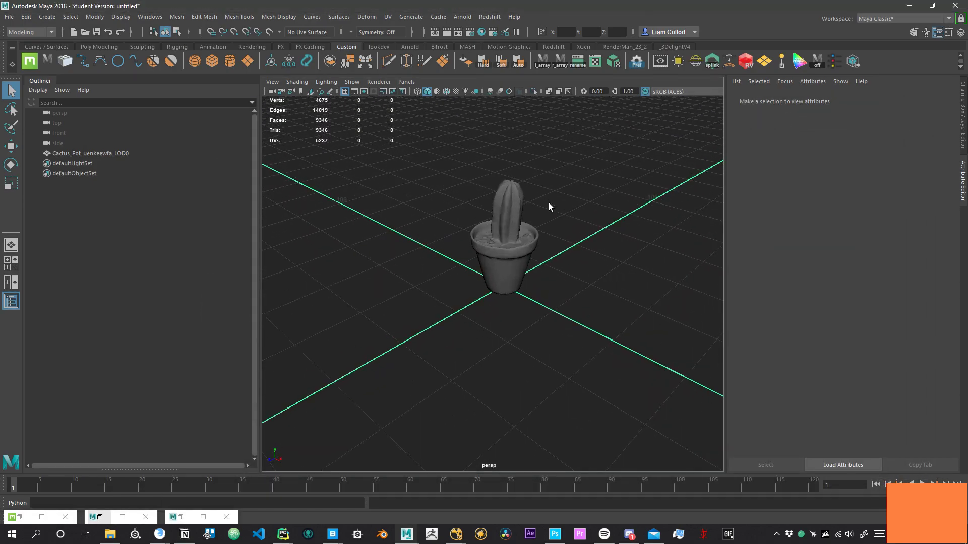
- Create a polygon plane under the cactus pot and scale it up evenly as a ground surface
left_click(246, 61)
key("r")
left_click_drag(503, 295, 539, 298)
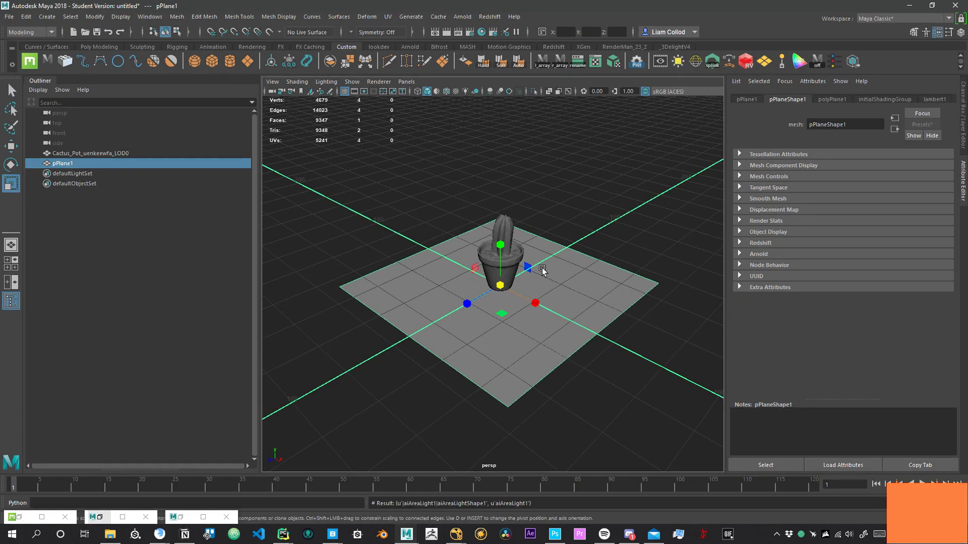
- Add an Arnold area light above the cactus facing down, and add an Arnold sky dome light
left_click(678, 61)
key("w")
left_click_drag(500, 252, 514, 135)
key("e")
key("w")
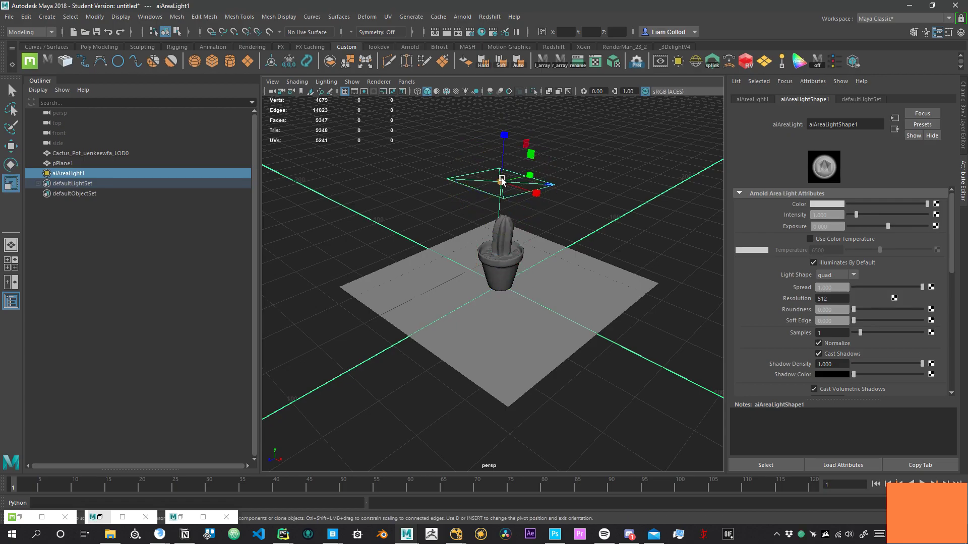
left_click(695, 61)
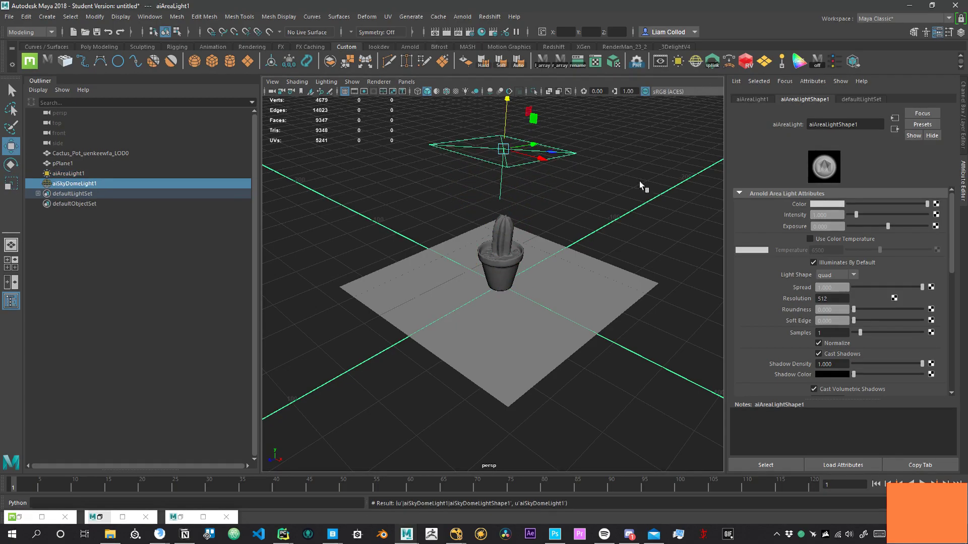
scroll(554, 314, "down", 5)
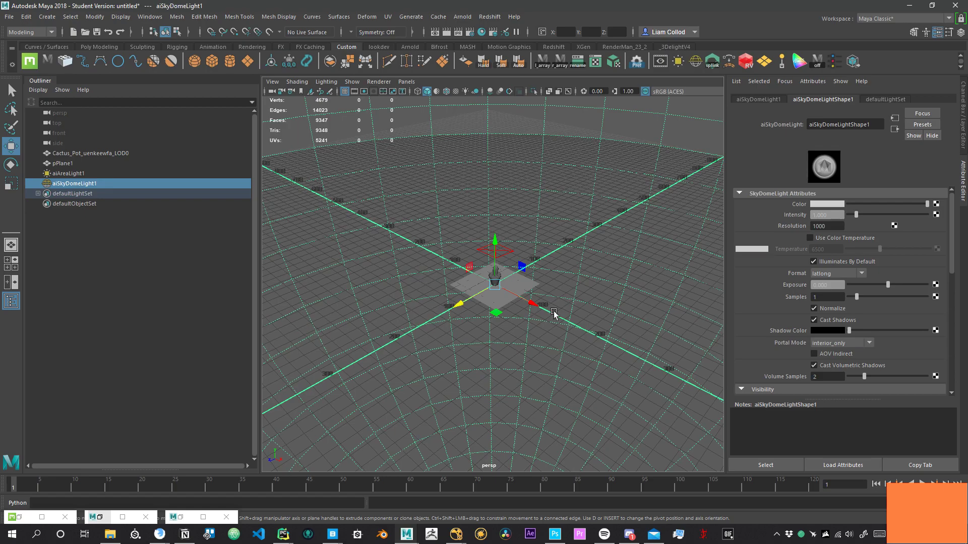
- Select the area light, move it to one side of the cactus, tilt it toward the plant, and scale it wider
left_click(512, 251)
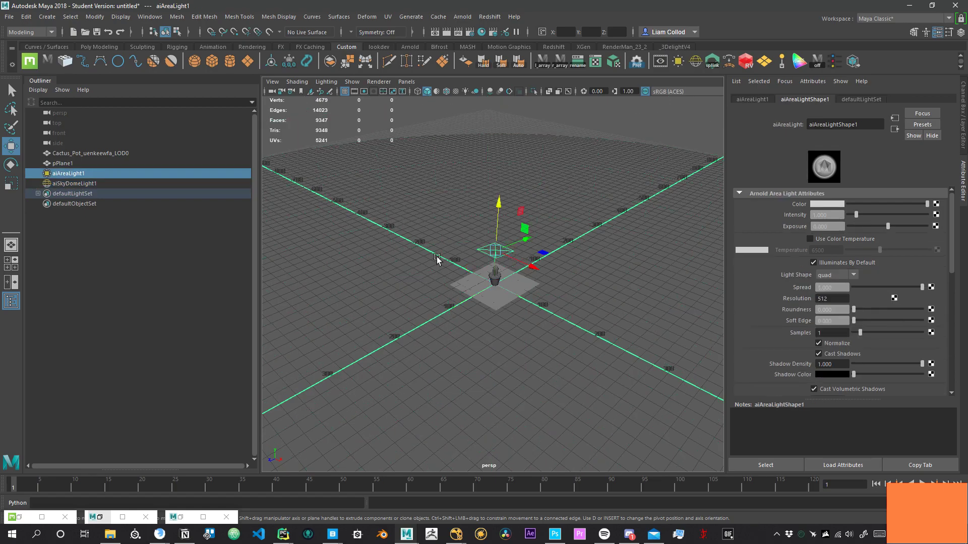
right_click_drag(438, 262, 533, 219, "alt")
left_click_drag(531, 195, 597, 217)
key("e")
key("r")
left_click_drag(516, 296, 549, 240, "alt")
middle_click_drag(549, 240, 527, 306, "alt")
left_click_drag(526, 305, 572, 305, "alt")
- Set the area light's exposure to 22 and samples to 2, and slightly reduce its spread
left_click_drag(834, 227, 736, 238)
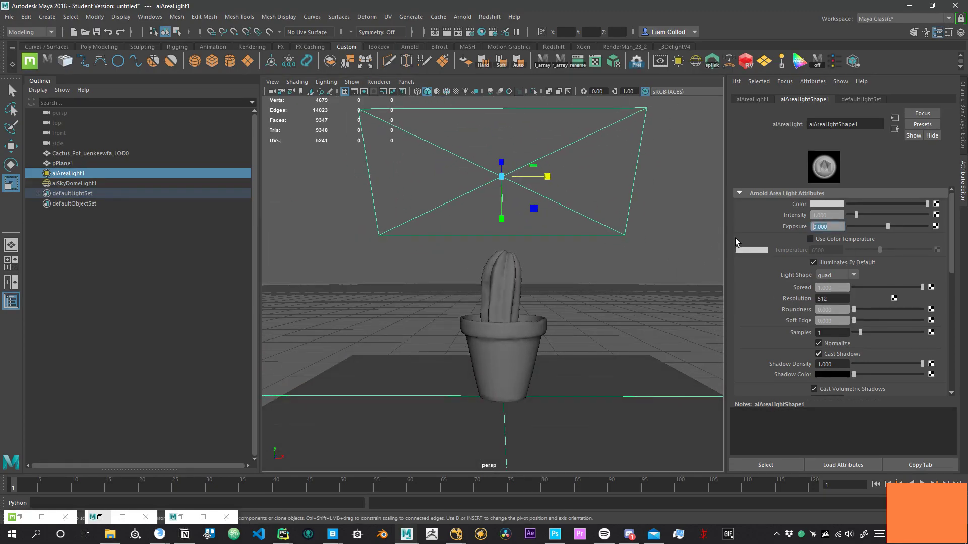
type("22")
key("Return")
left_click_drag(847, 333, 760, 346)
type("2")
key("Return")
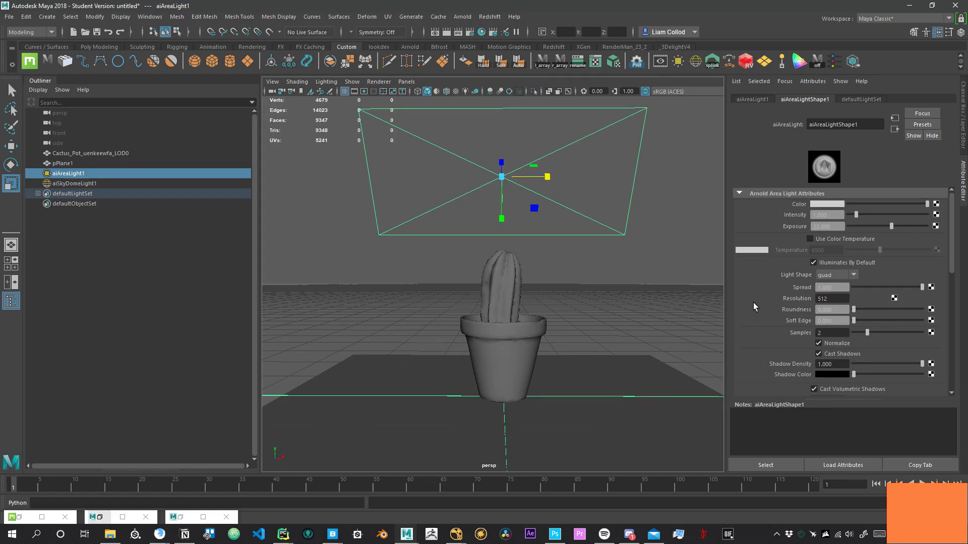
left_click(913, 287)
- Select the sky dome light and connect a file texture node to its color
right_click_drag(580, 253, 492, 274, "alt")
left_click_drag(492, 275, 433, 302, "alt")
left_click(707, 325)
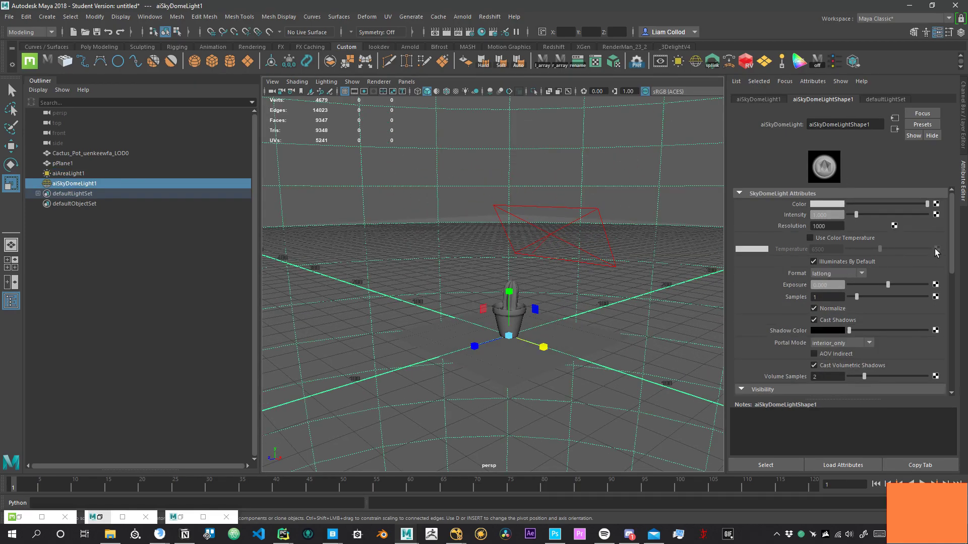
left_click(935, 215)
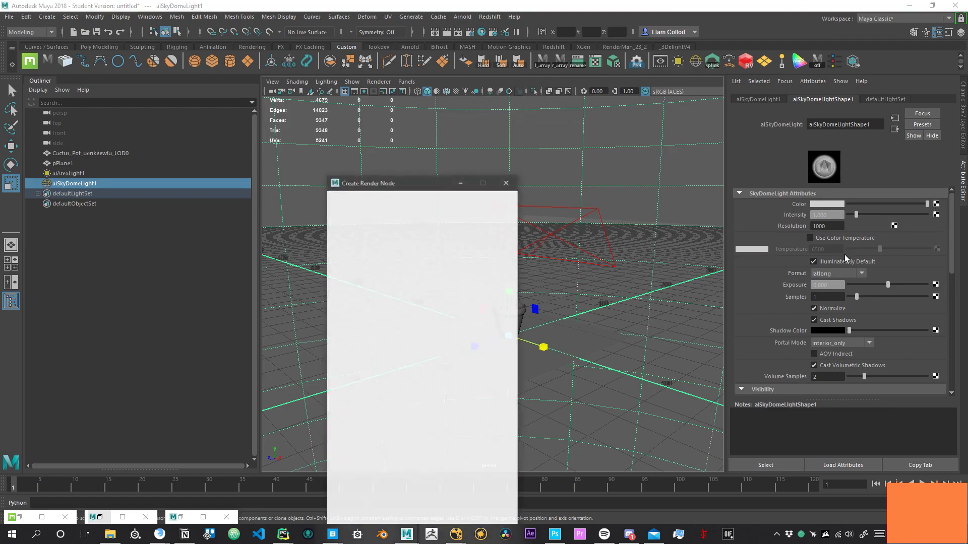
left_click(409, 264)
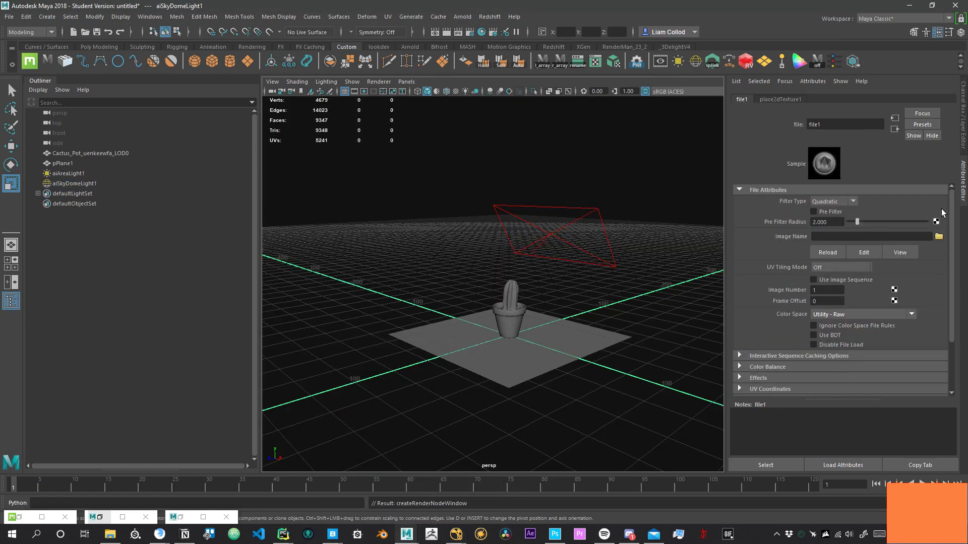
- Load art_studio_4k.hdr from the HdrisHaven_hdris folder of the 3D assets library as the file texture's image
left_click(939, 237)
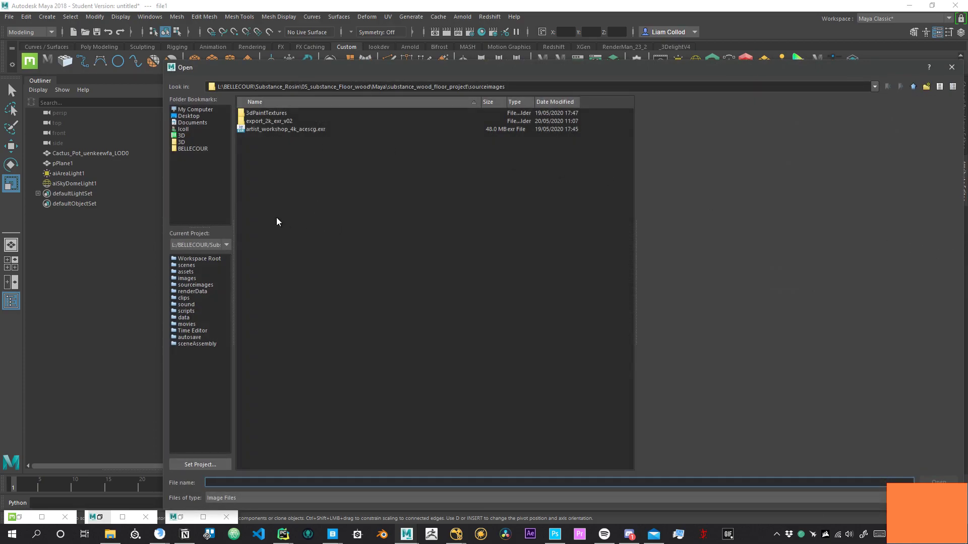
left_click(190, 148)
left_click(189, 142)
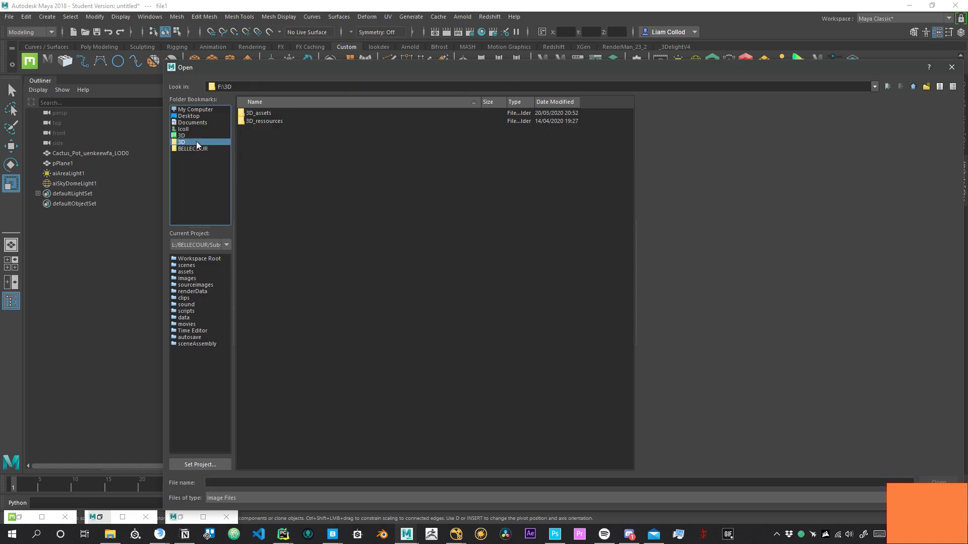
double_click(281, 114)
double_click(274, 113)
double_click(273, 114)
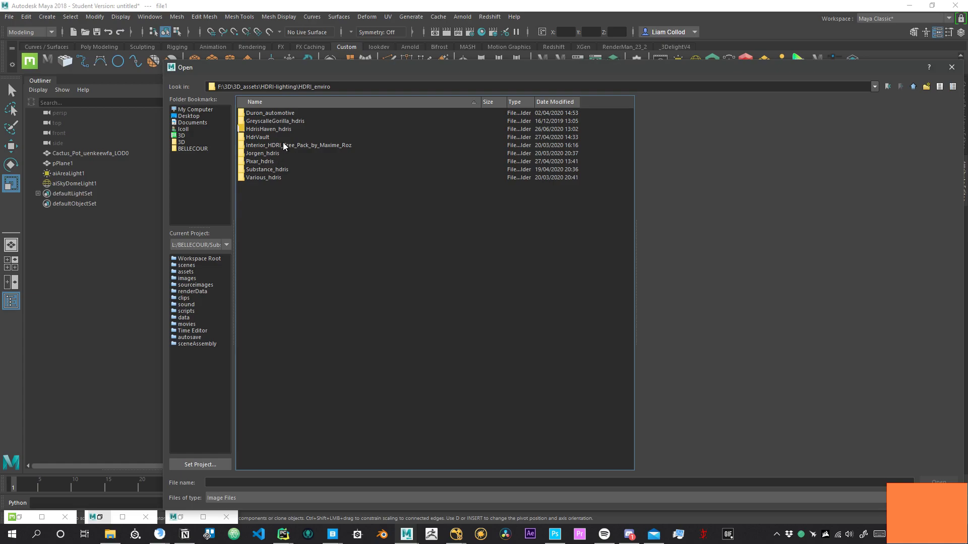
double_click(273, 128)
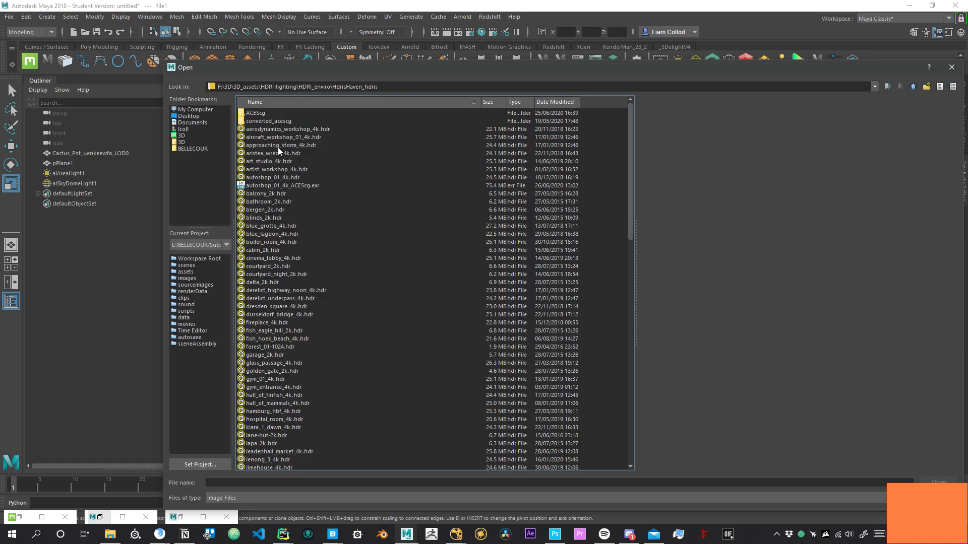
left_click(268, 162)
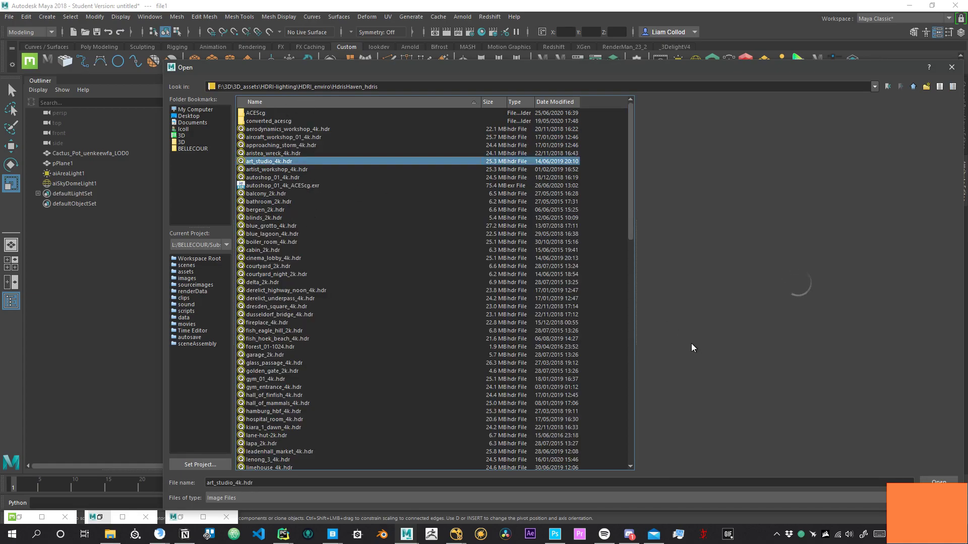
left_click(938, 482)
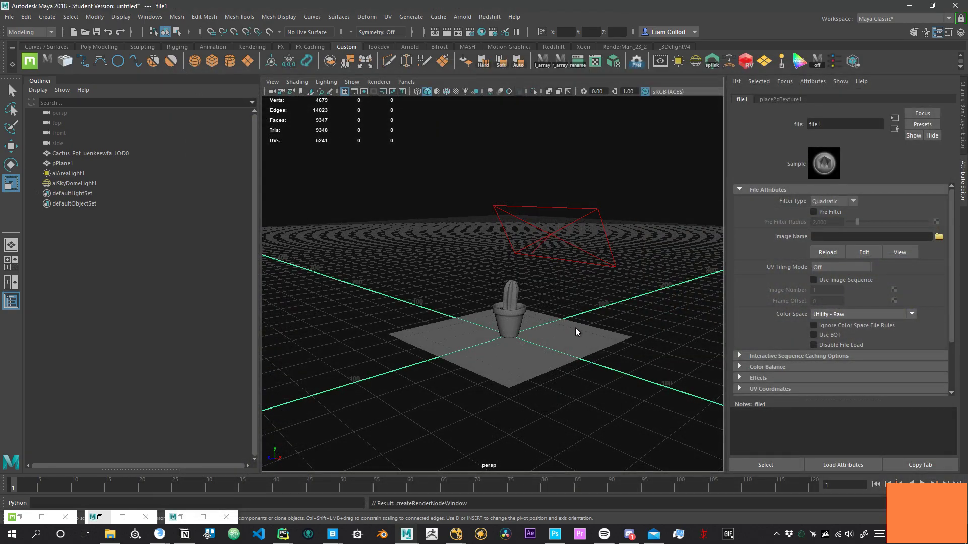
- Select the sky dome light and examine the HDRI environment around the cactus and the light's attributes through the visibility settings
left_click_drag(577, 326, 541, 307, "alt")
scroll(542, 312, "down", 5)
left_click_drag(598, 330, 523, 301, "alt")
left_click(604, 292)
left_click_drag(604, 291, 564, 354, "alt")
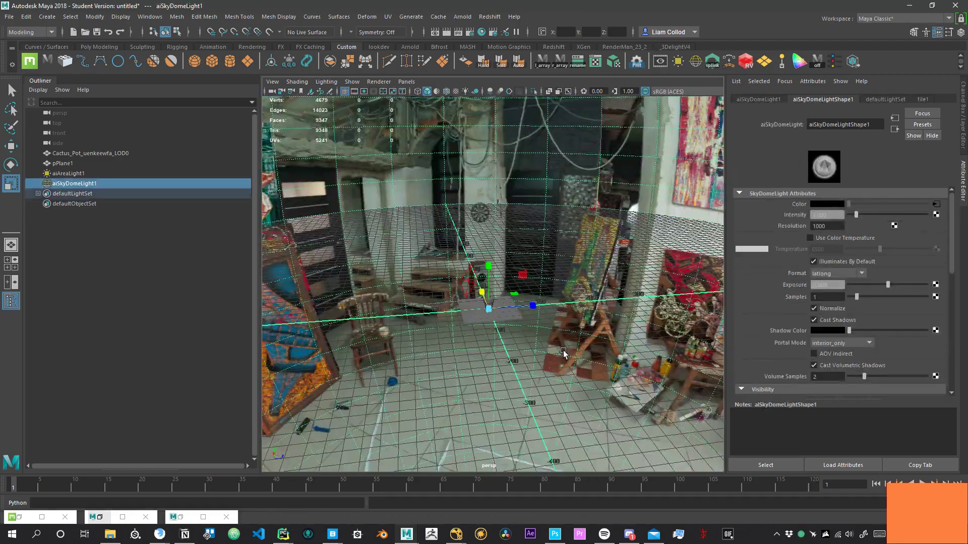
key("e")
left_click_drag(507, 326, 639, 291, "alt")
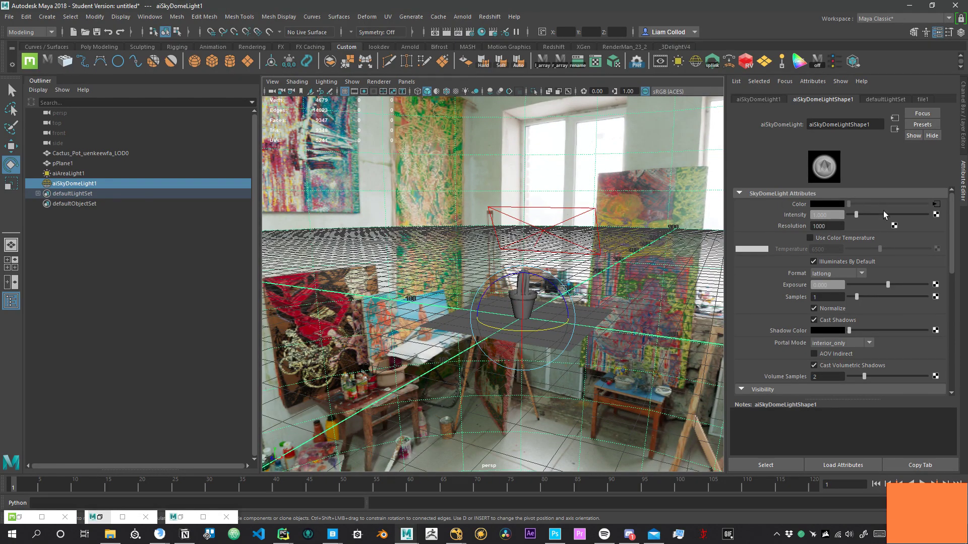
scroll(801, 200, "down", 5)
scroll(797, 200, "down", 1)
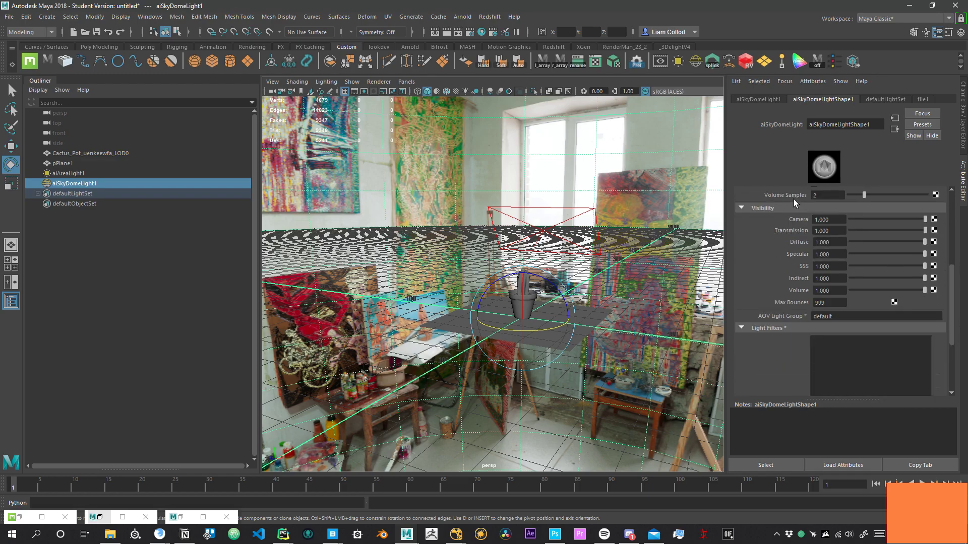
scroll(792, 222, "up", 6)
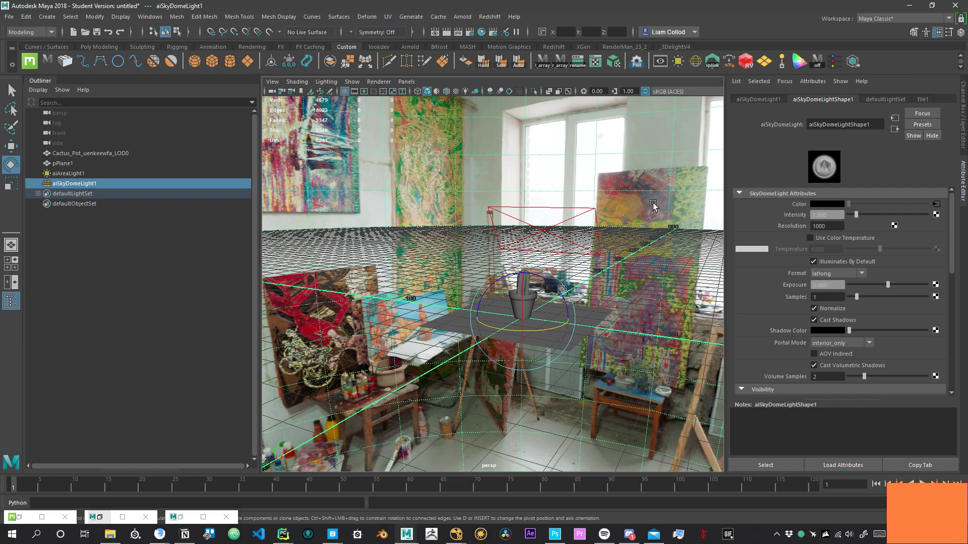
- Select the ground plane and examine the cactus pot up close against the HDRI background
scroll(591, 283, "up", 5)
left_click_drag(583, 303, 553, 296, "alt")
right_click_drag(553, 296, 611, 322, "alt")
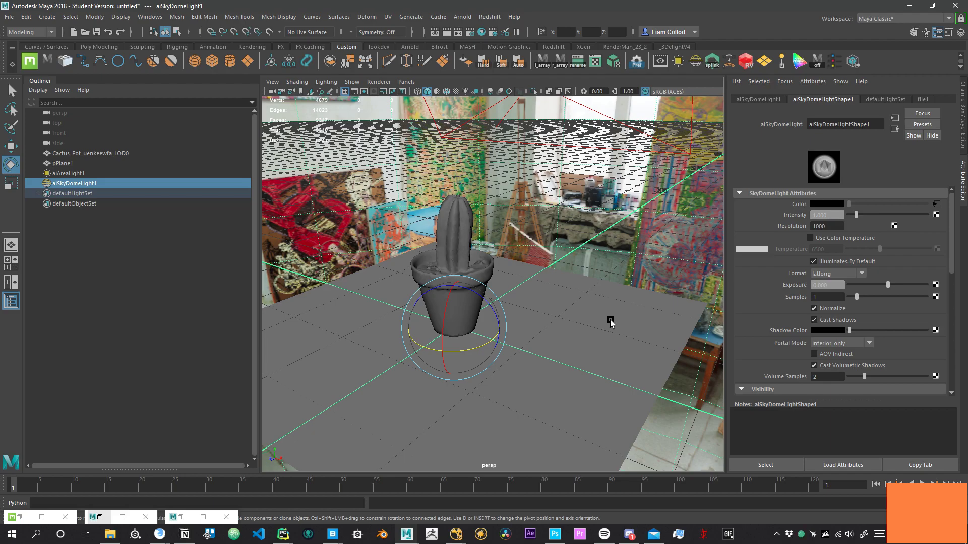
left_click(584, 334)
left_click_drag(554, 319, 544, 285, "alt")
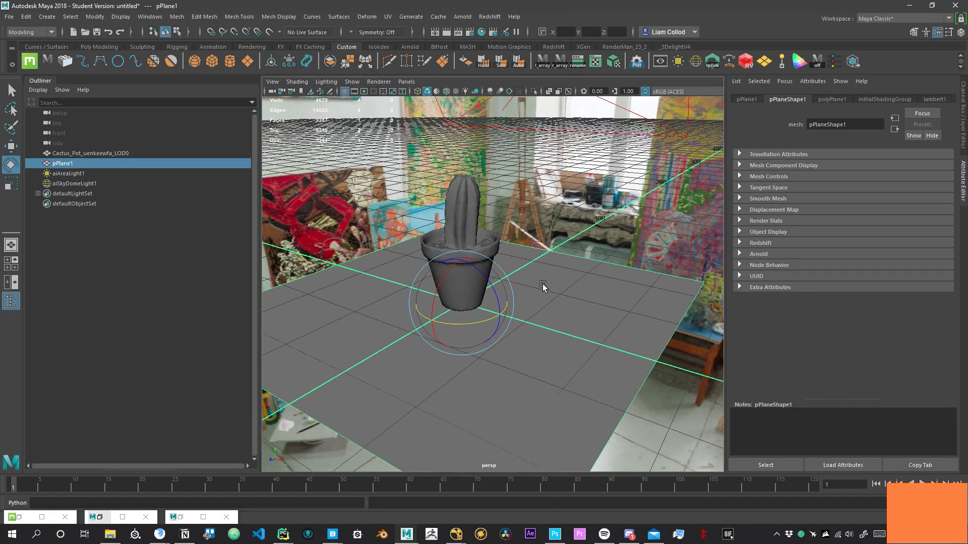
right_click_drag(544, 285, 554, 313, "alt")
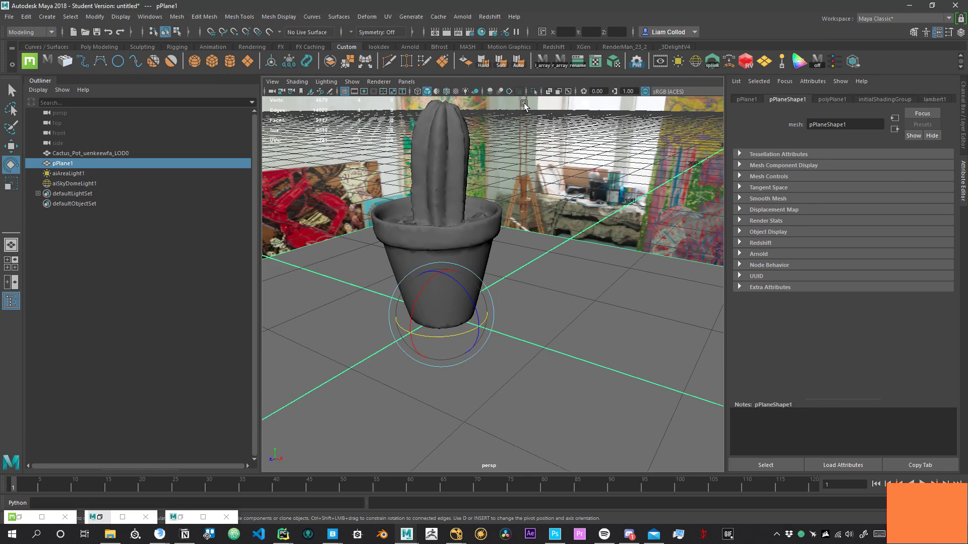
- Check the rendering space, view transform and input color space rules in the color management preferences
left_click(150, 17)
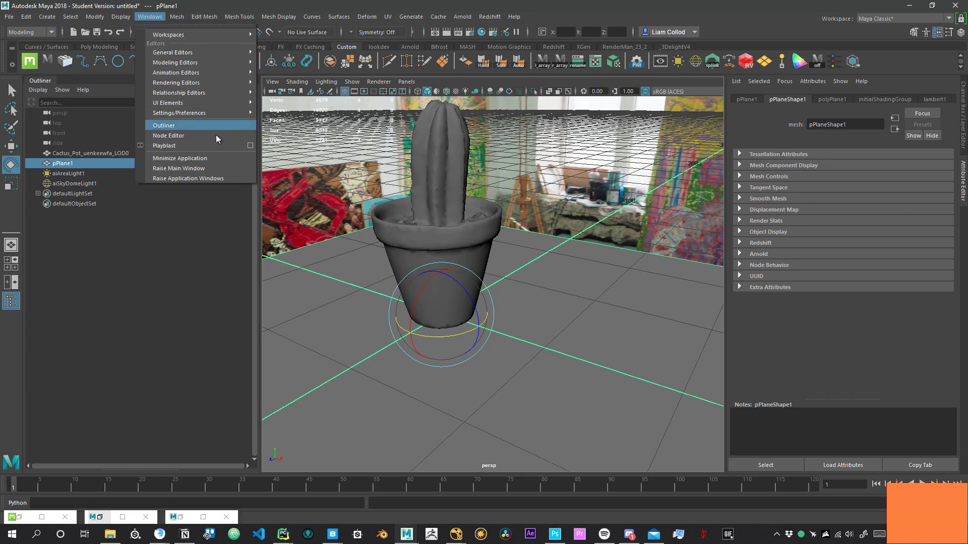
mouse_move(217, 113)
left_click(297, 123)
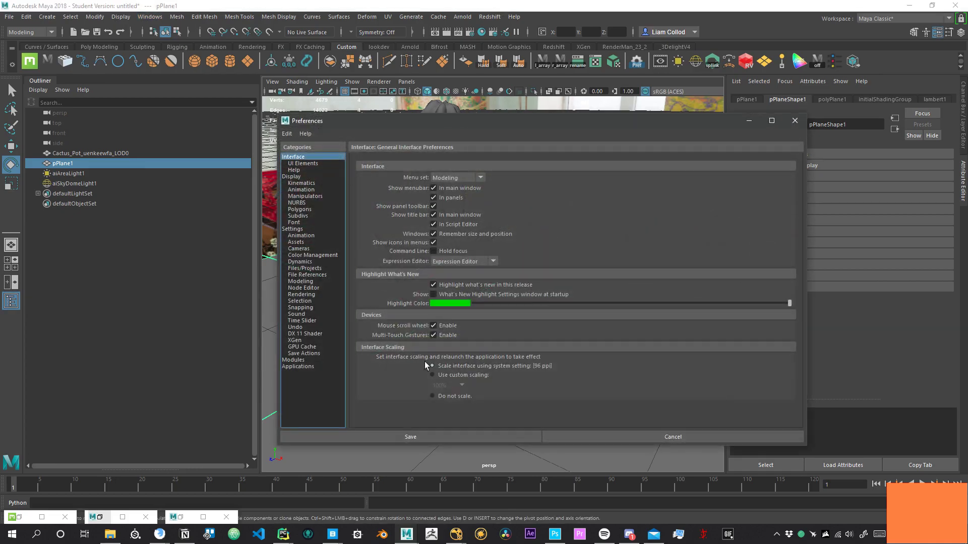
left_click(317, 256)
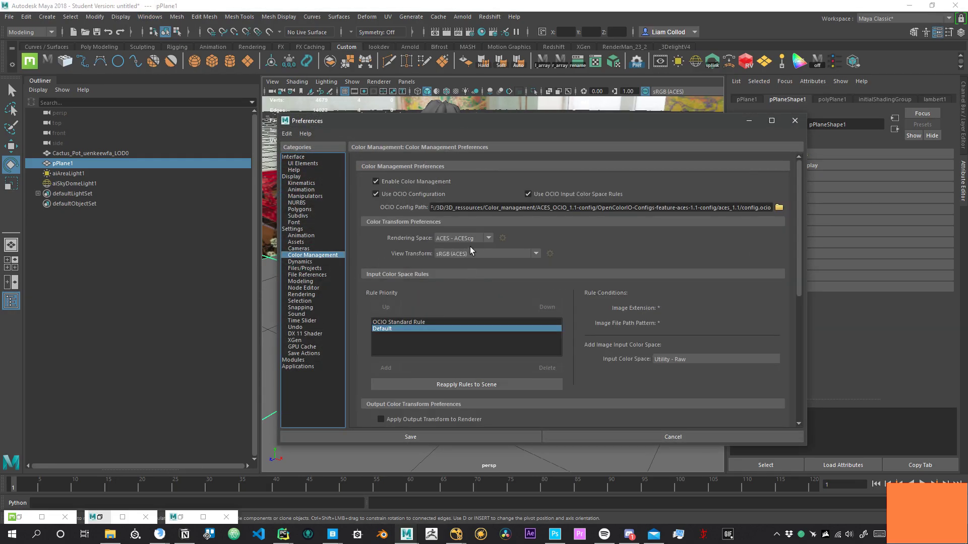
left_click(794, 121)
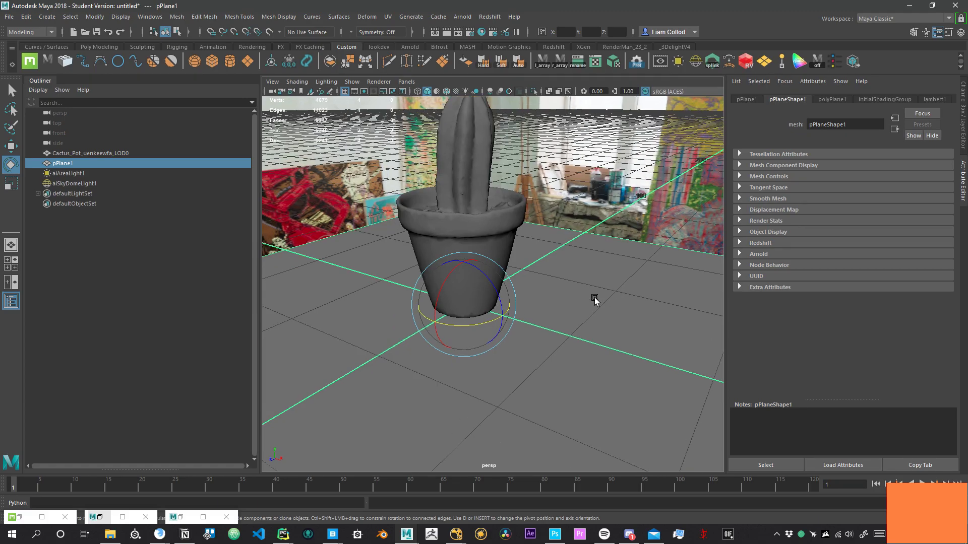
- Reselect the sky dome light and examine the HDRI surroundings from farther back
right_click_drag(637, 324, 464, 275, "alt")
left_click_drag(574, 335, 598, 319, "alt")
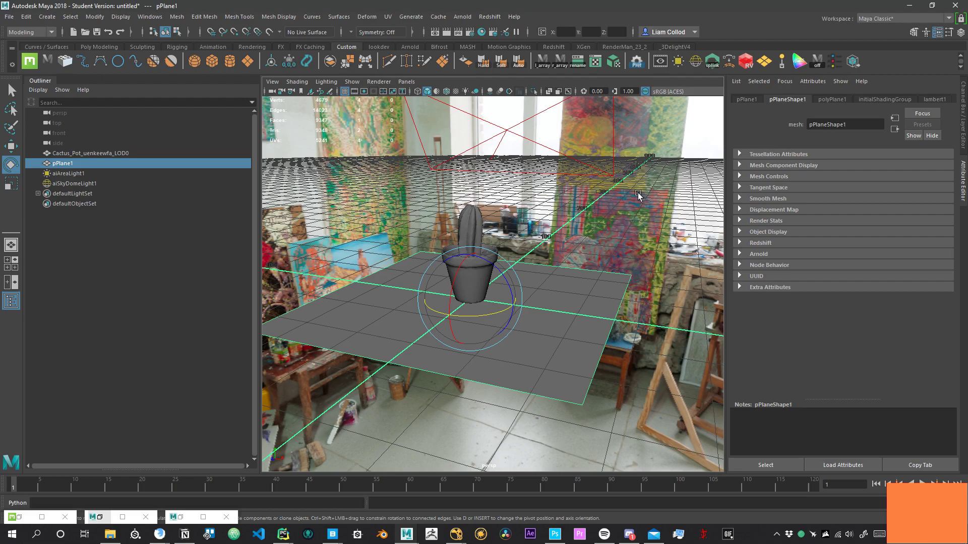
left_click(641, 176)
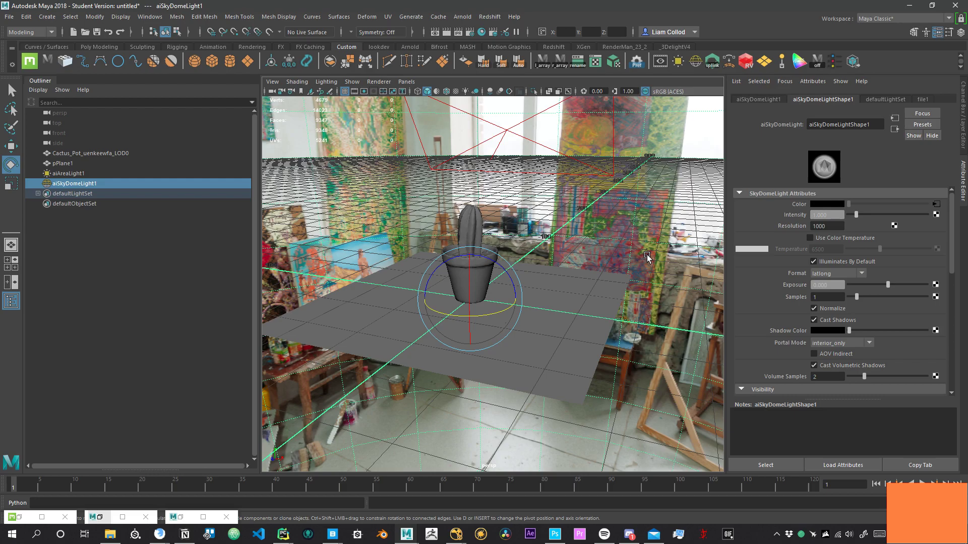
left_click_drag(597, 250, 532, 271, "alt")
right_click_drag(610, 267, 517, 237, "alt")
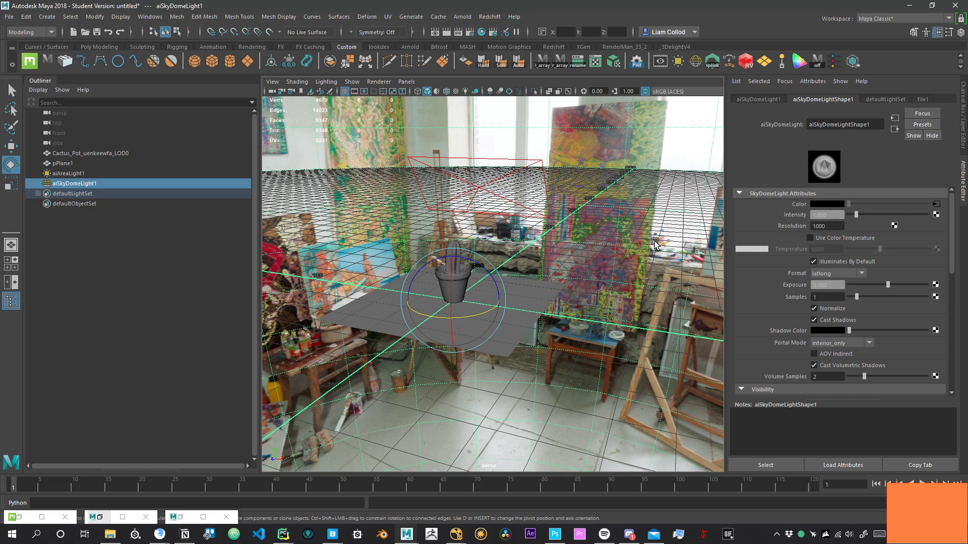
right_click_drag(629, 295, 548, 267, "alt")
right_click_drag(600, 285, 671, 304, "alt")
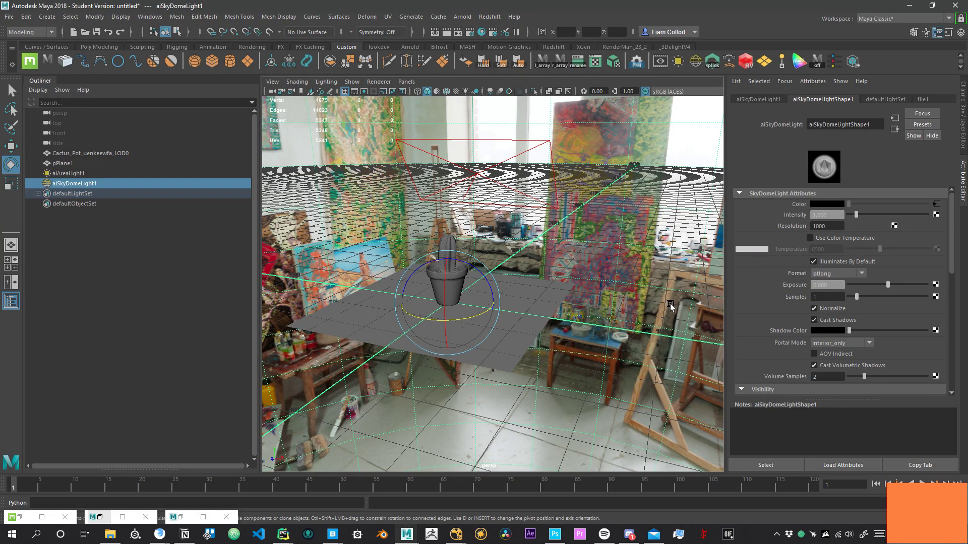
- Set the color space of the sky dome light's art_studio_4k.hdr file texture to Utility - Linear - sRGB
left_click(922, 99)
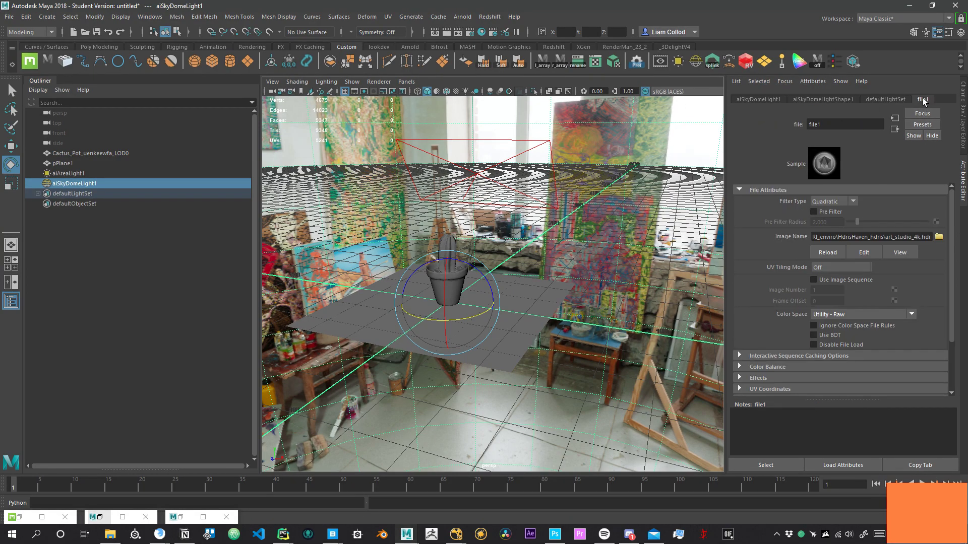
left_click_drag(487, 209, 605, 229, "alt")
left_click(867, 317)
scroll(855, 356, "up", 10)
scroll(876, 382, "up", 15)
scroll(873, 380, "down", 15)
scroll(859, 344, "down", 10)
scroll(855, 397, "up", 5)
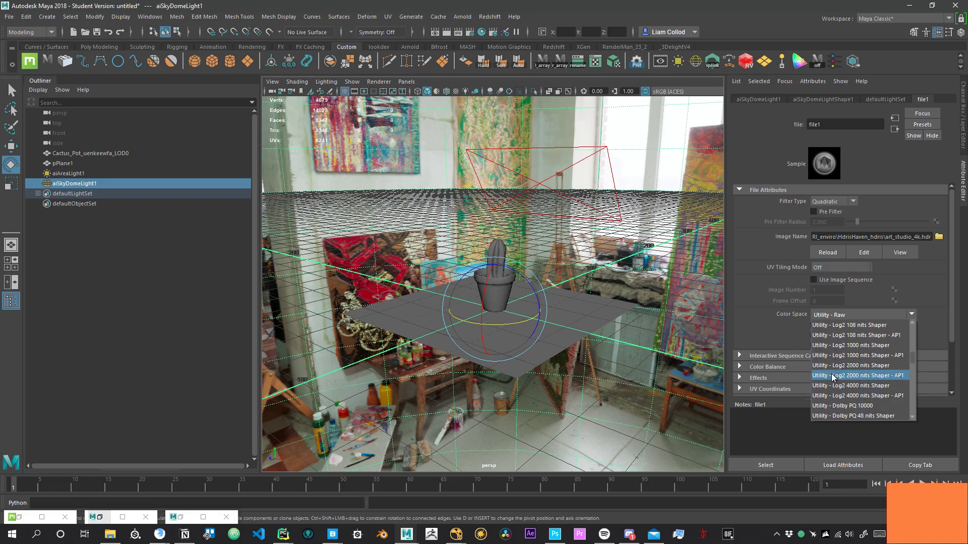
scroll(827, 377, "down", 5)
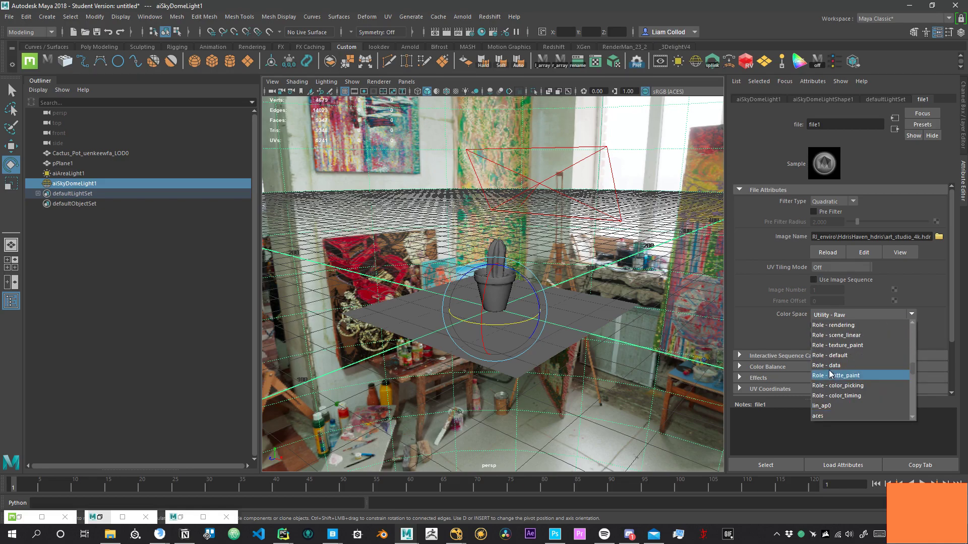
scroll(827, 416, "down", 8)
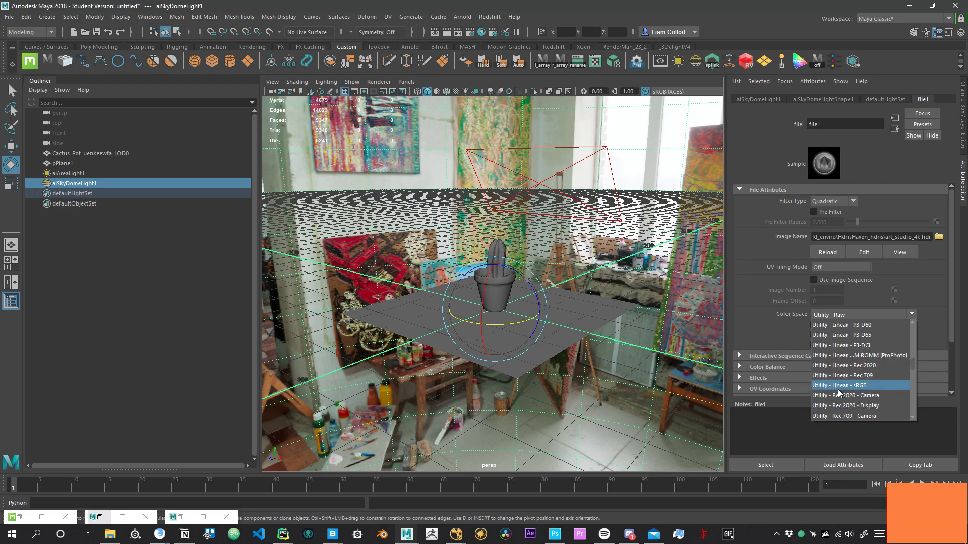
scroll(832, 370, "up", 12)
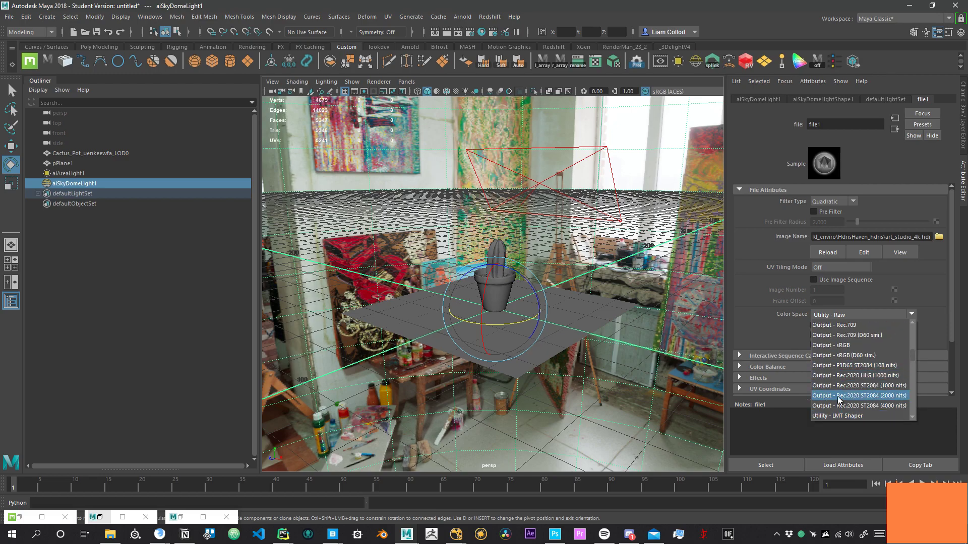
scroll(844, 372, "down", 3)
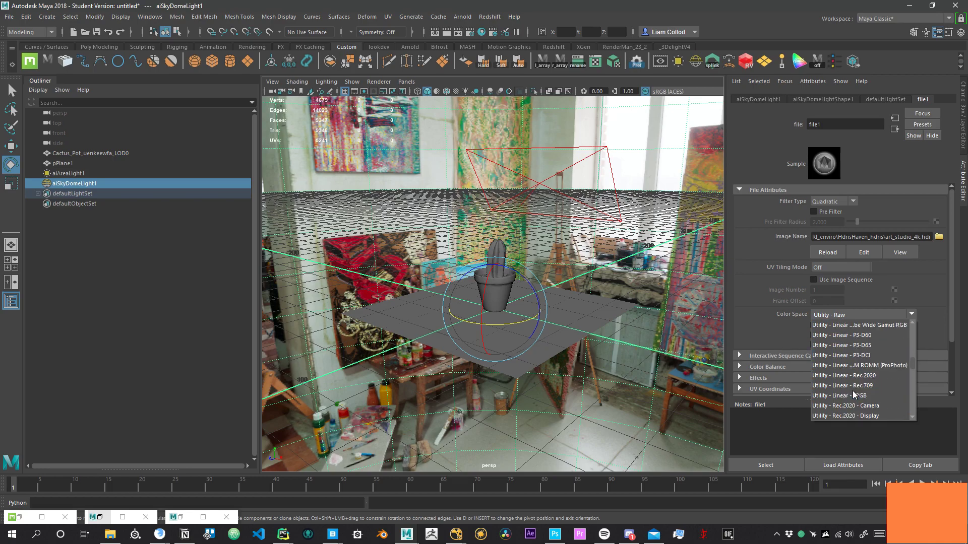
scroll(866, 370, "up", 3)
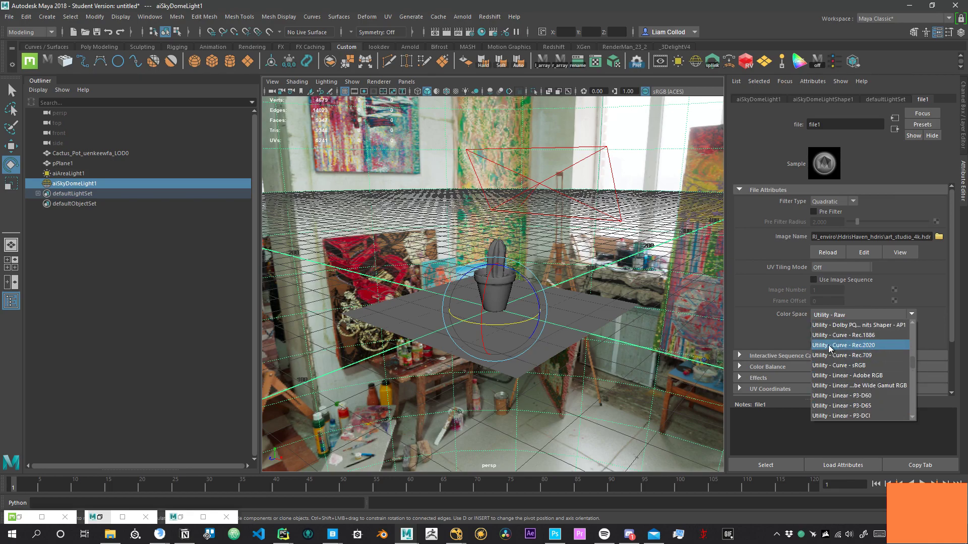
scroll(839, 346, "up", 3)
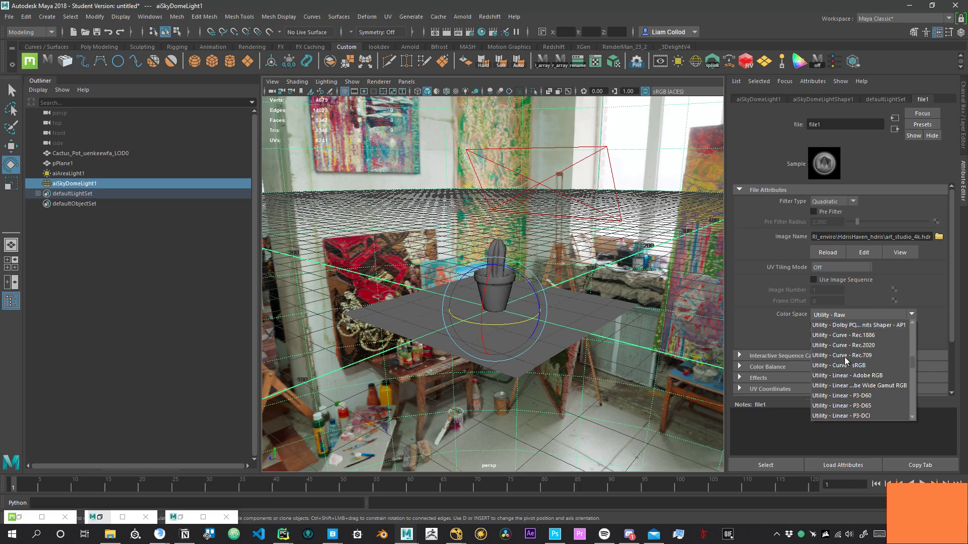
scroll(862, 363, "up", 6)
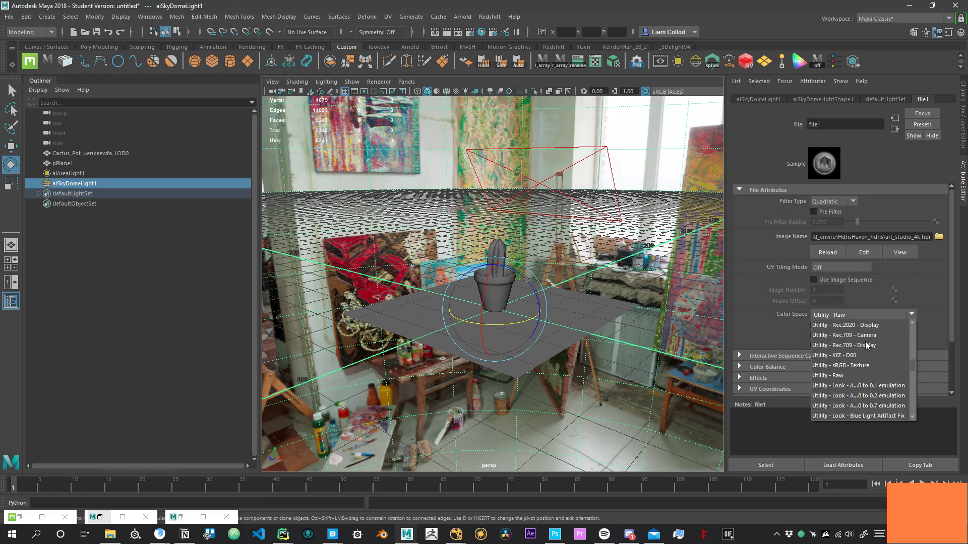
scroll(857, 382, "up", 4)
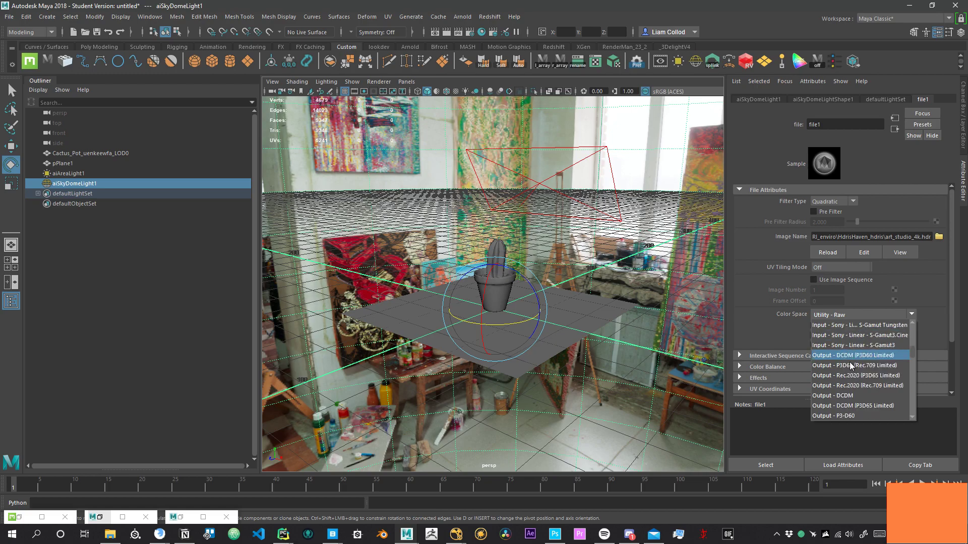
scroll(856, 376, "down", 1)
scroll(862, 360, "down", 10)
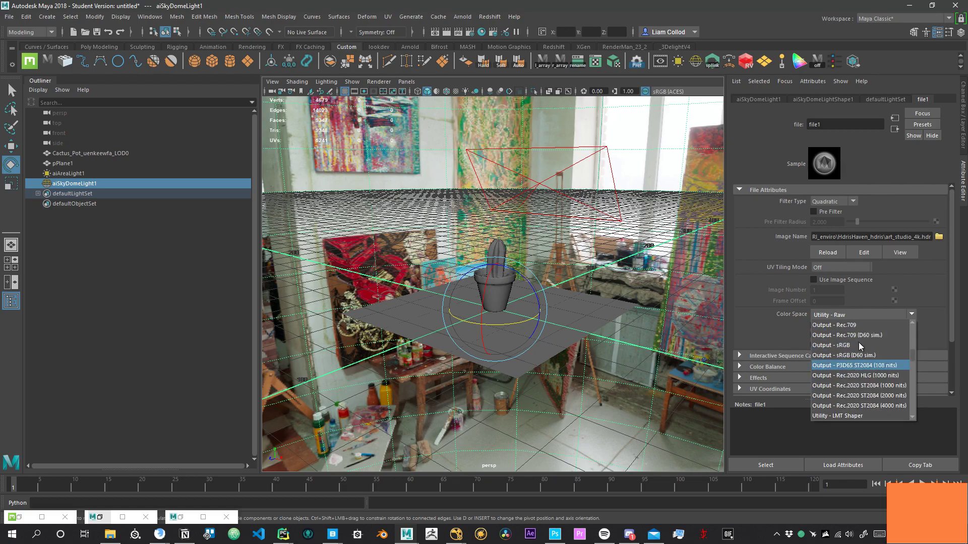
scroll(842, 347, "down", 5)
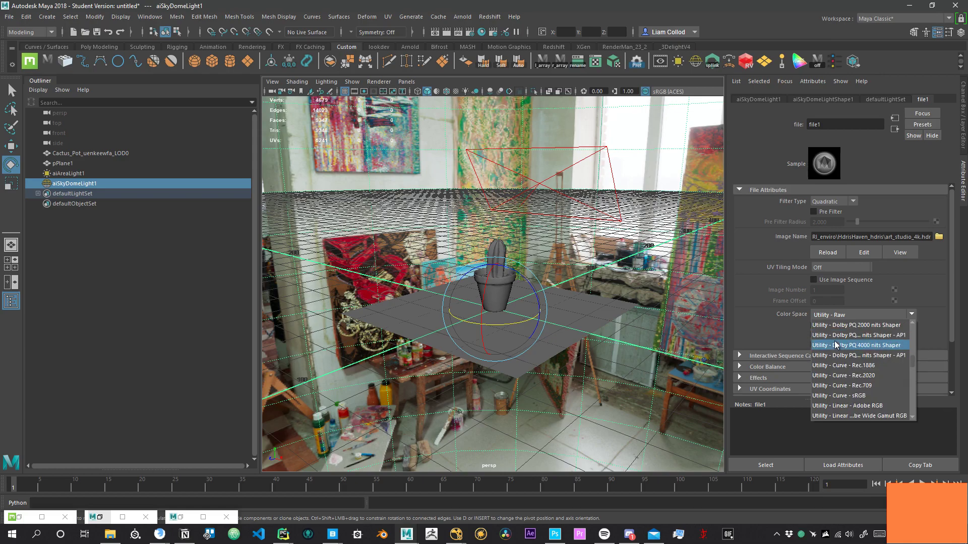
scroll(826, 353, "down", 1)
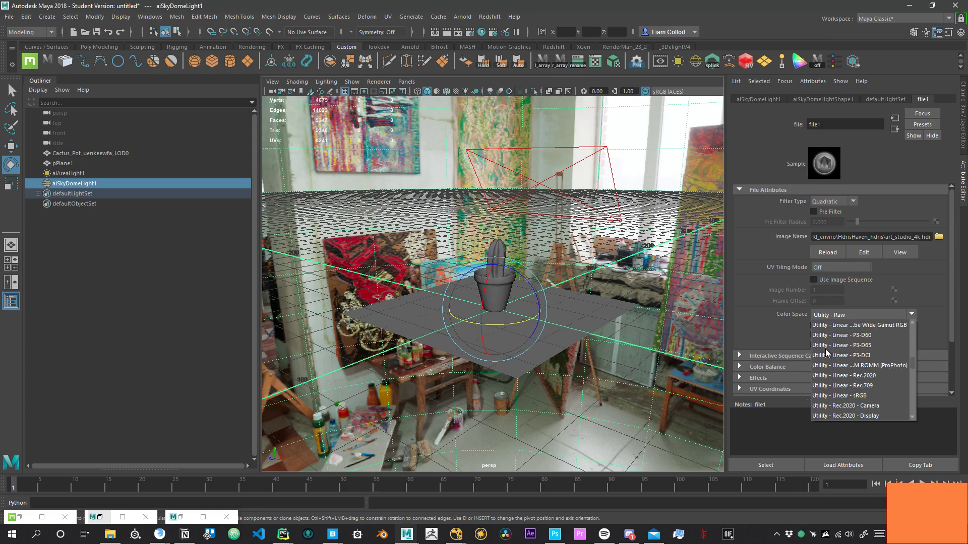
left_click(844, 396)
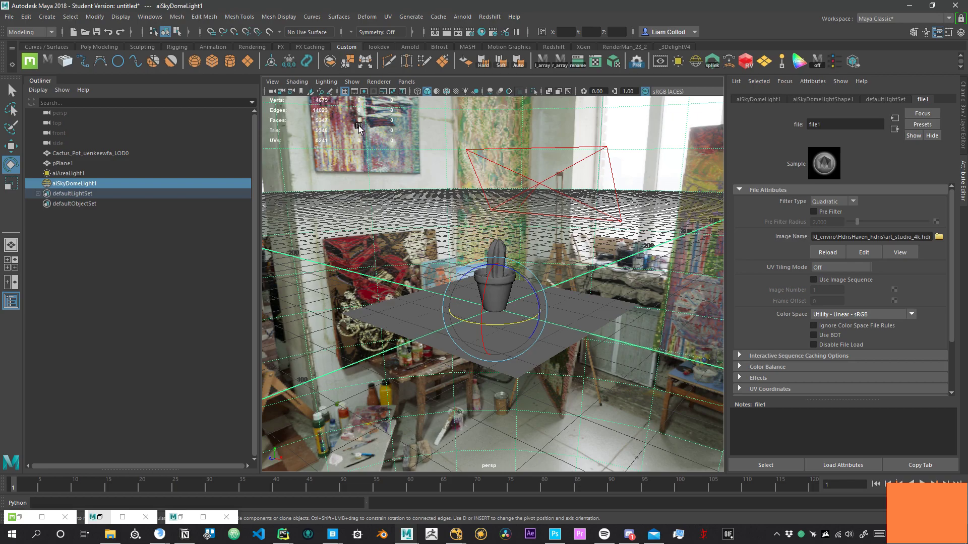
- Examine the cactus pot and the HDRI studio surroundings from several angles and distances
left_click_drag(551, 252, 622, 291, "alt")
mouse_move(622, 290)
right_mouse_down("alt")
mouse_move(278, 208)
mouse_move(612, 287)
right_mouse_up("alt")
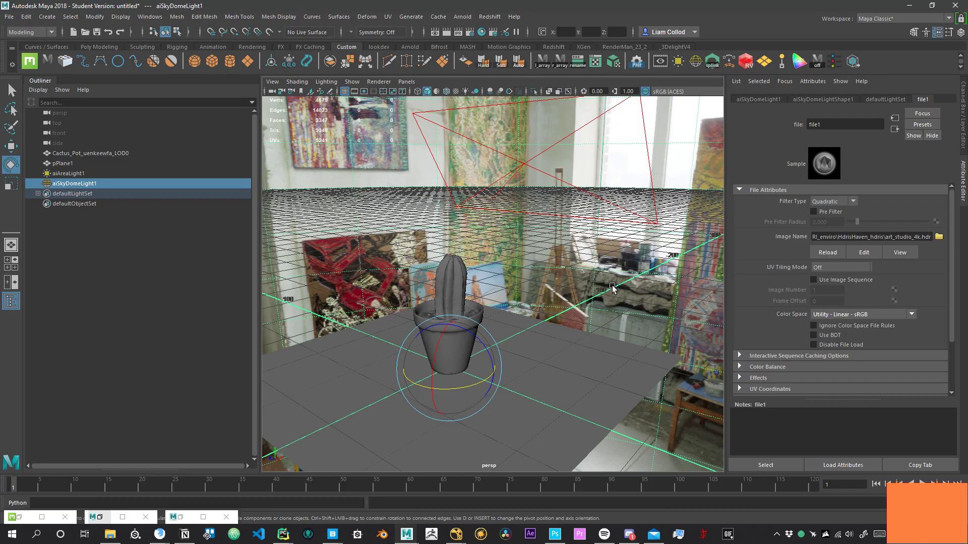
right_click_drag(625, 303, 452, 302, "alt")
left_click_drag(451, 302, 480, 309, "alt")
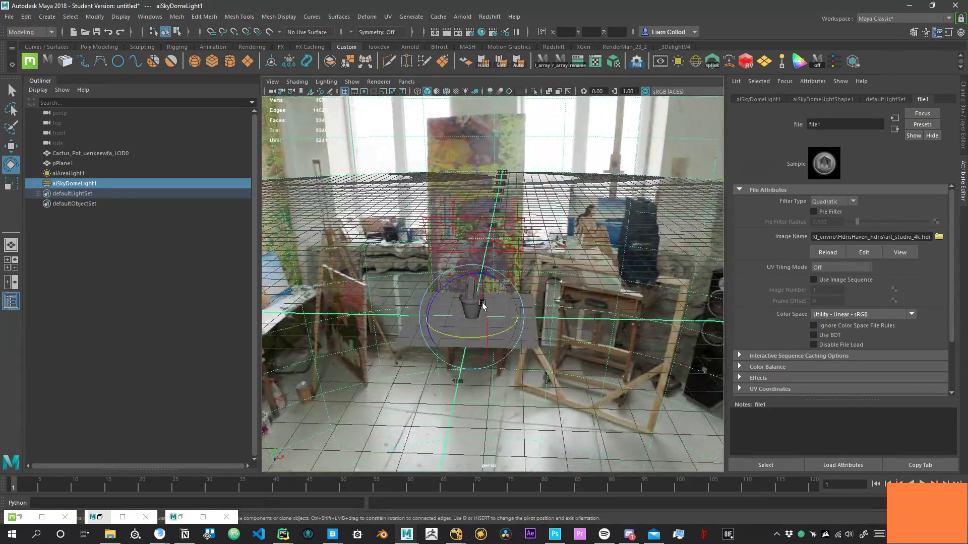
right_click_drag(479, 309, 598, 353, "alt")
middle_click_drag(598, 353, 585, 311, "alt")
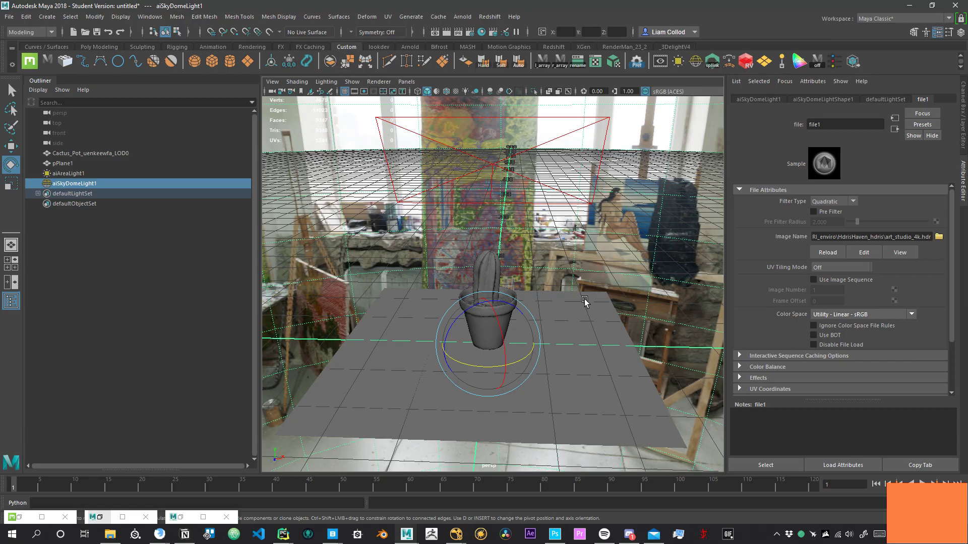
right_click_drag(641, 315, 529, 290, "alt")
left_click_drag(607, 296, 564, 298, "alt")
right_click_drag(564, 298, 530, 300, "alt")
left_click_drag(530, 298, 558, 308, "alt")
right_click_drag(558, 308, 589, 315, "alt")
left_click_drag(588, 315, 610, 319, "alt")
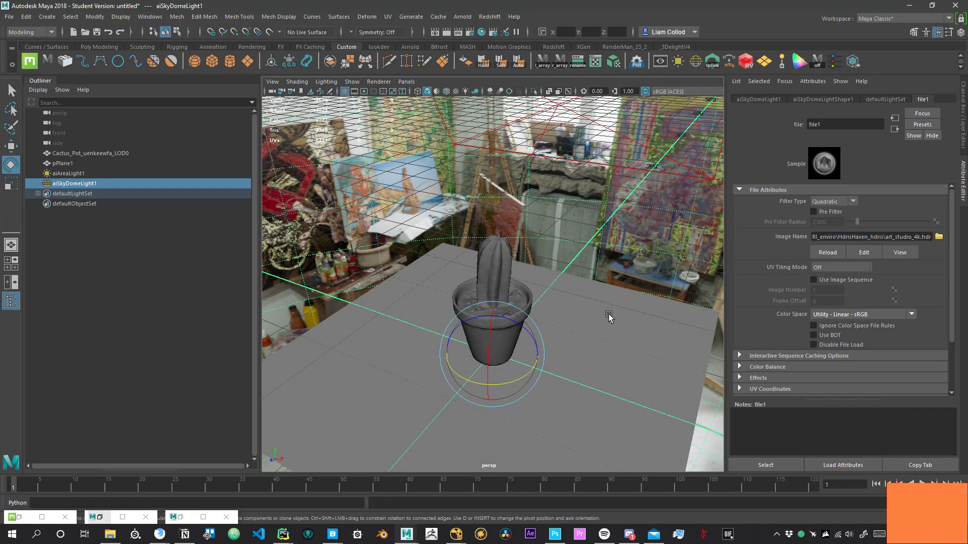
mouse_move(622, 313)
right_mouse_down("alt")
mouse_move(557, 290)
mouse_move(611, 295)
right_mouse_up("alt")
scroll(611, 299, "down", 4)
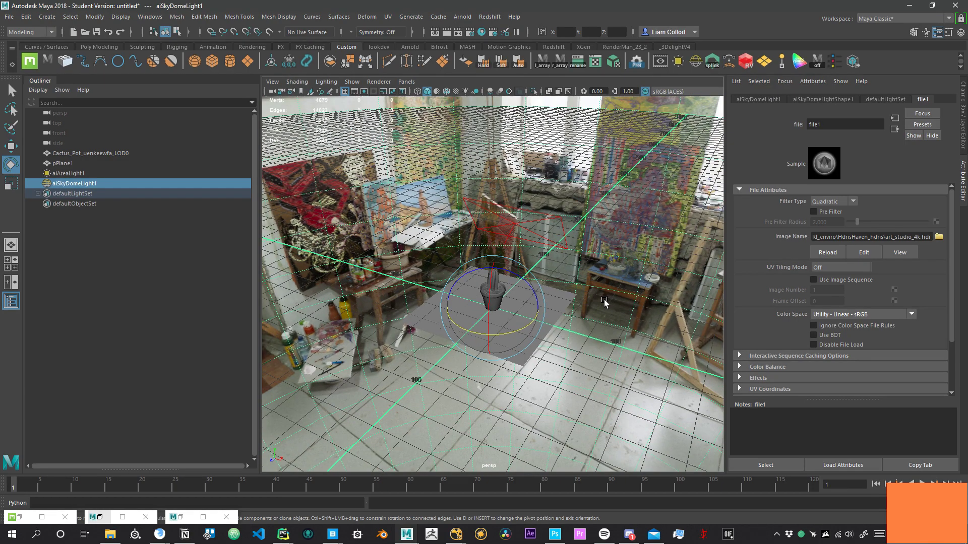
scroll(603, 304, "up", 4)
scroll(602, 304, "up", 3)
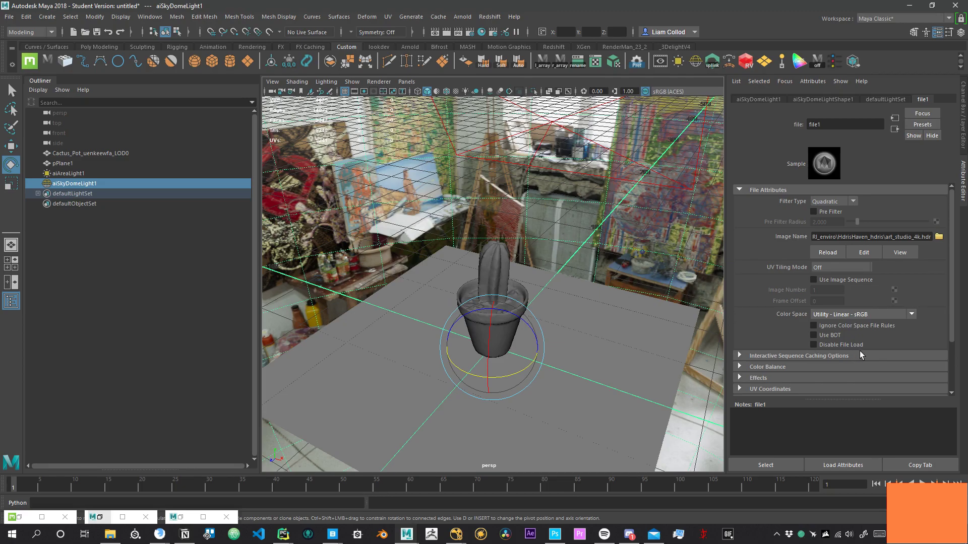
scroll(559, 253, "down", 6)
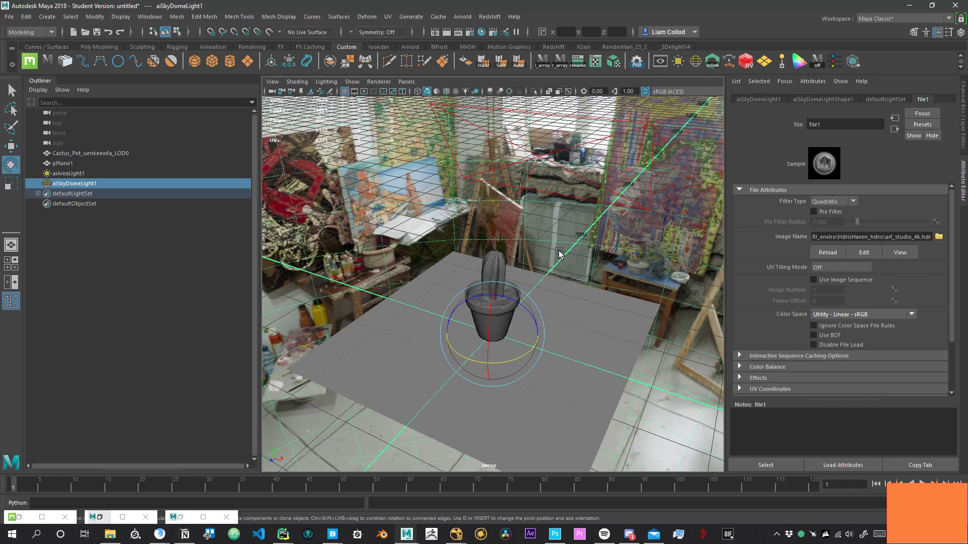
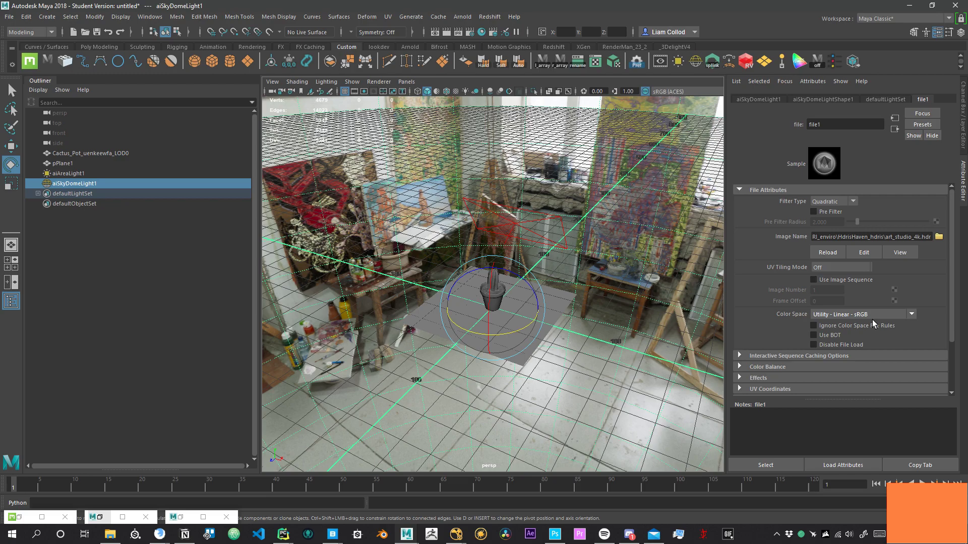
- Check the HDRI texture's image file name and its color space options in the file attributes
scroll(916, 274, "down", 3)
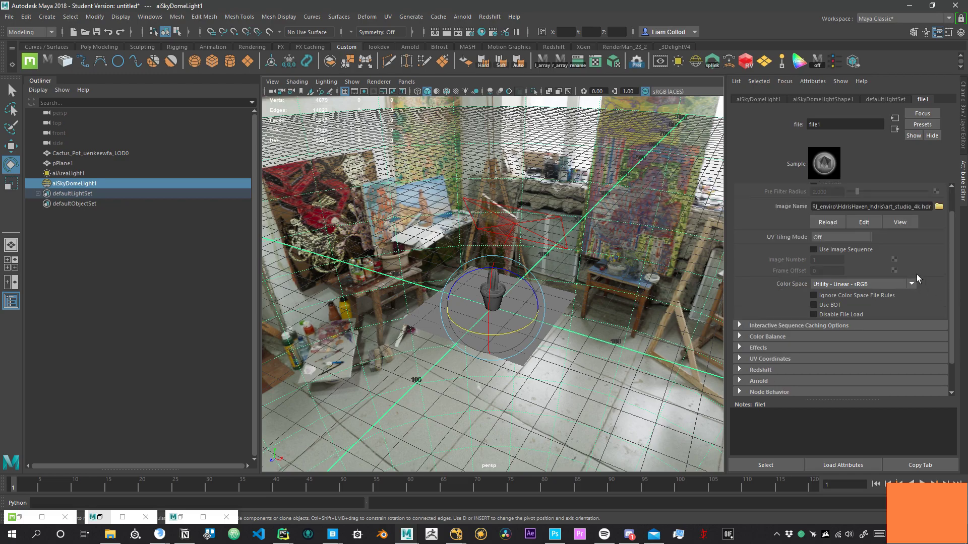
scroll(917, 277, "up", 3)
left_click(877, 314)
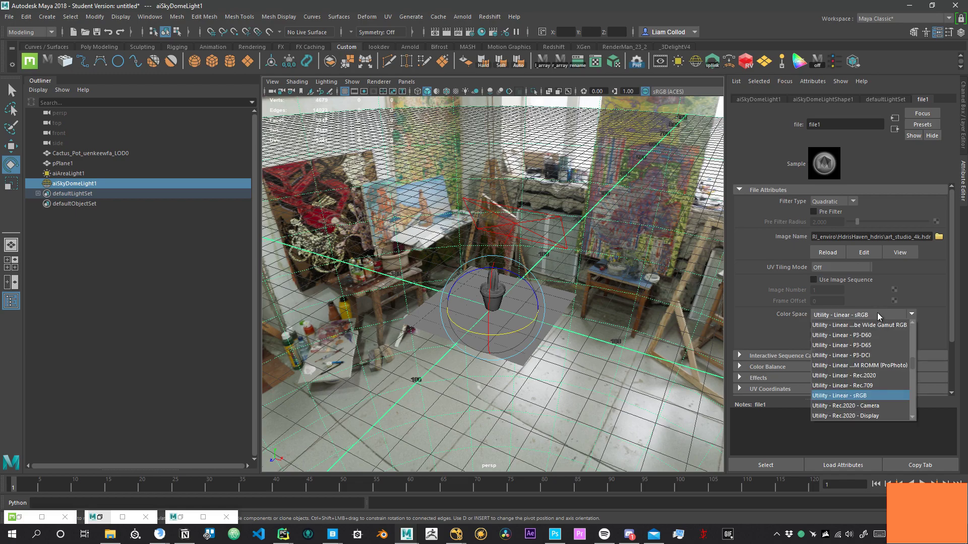
left_click(877, 313)
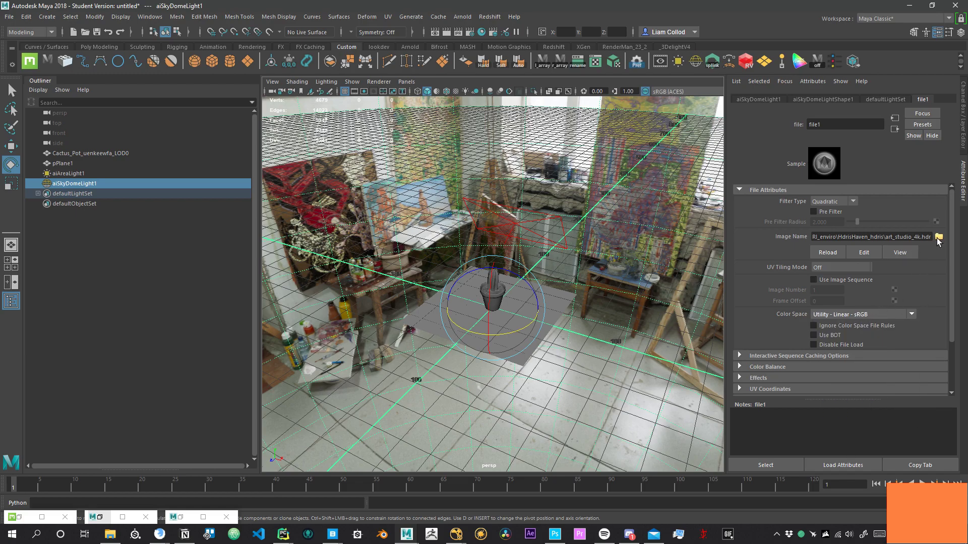
left_click(921, 235)
left_click_drag(890, 237, 907, 240)
left_click(895, 237)
left_click(858, 313)
left_click(858, 313)
left_click(859, 313)
left_click(859, 314)
left_click(830, 314)
left_click(856, 314)
- Examine the HDRI backdrop from far away and from a low angle around the cactus
scroll(612, 266, "down", 4)
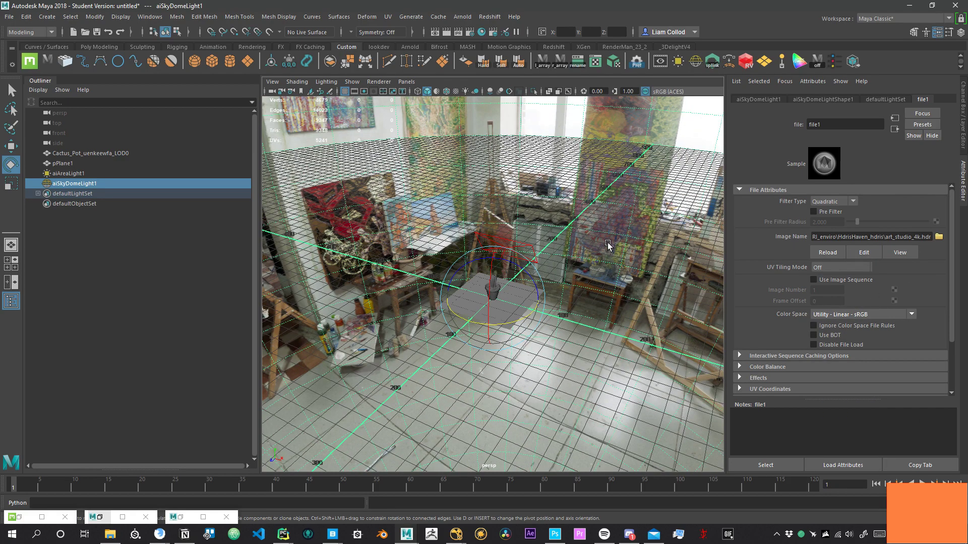
scroll(601, 171, "down", 3)
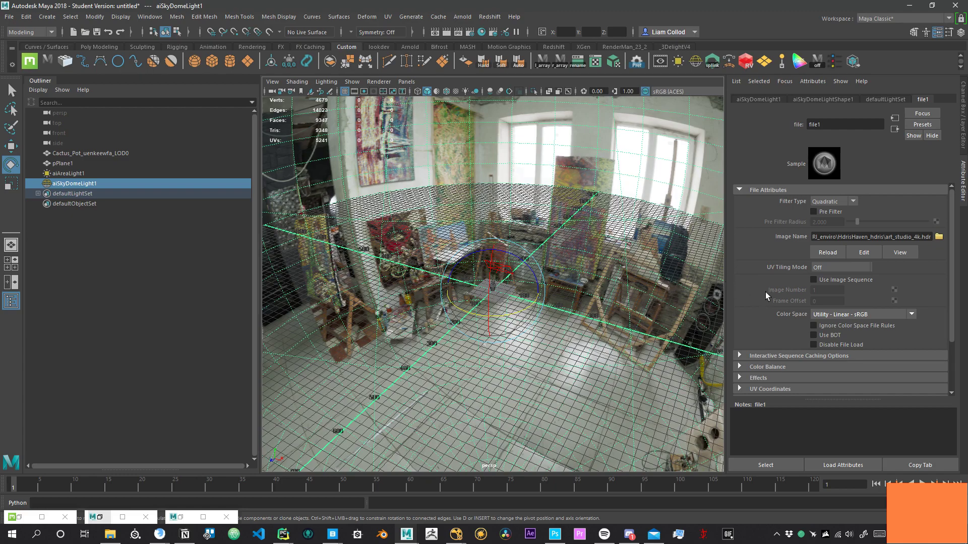
left_click_drag(480, 269, 545, 277, "alt")
right_click_drag(545, 262, 617, 245, "alt")
middle_click_drag(617, 246, 427, 278, "alt")
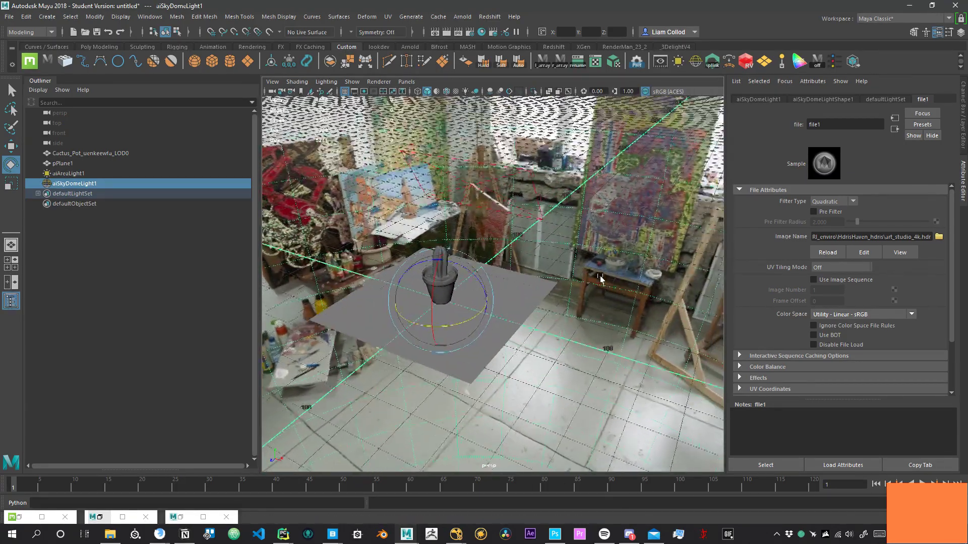
right_click_drag(615, 284, 559, 287, "alt")
left_click_drag(580, 361, 569, 333, "alt")
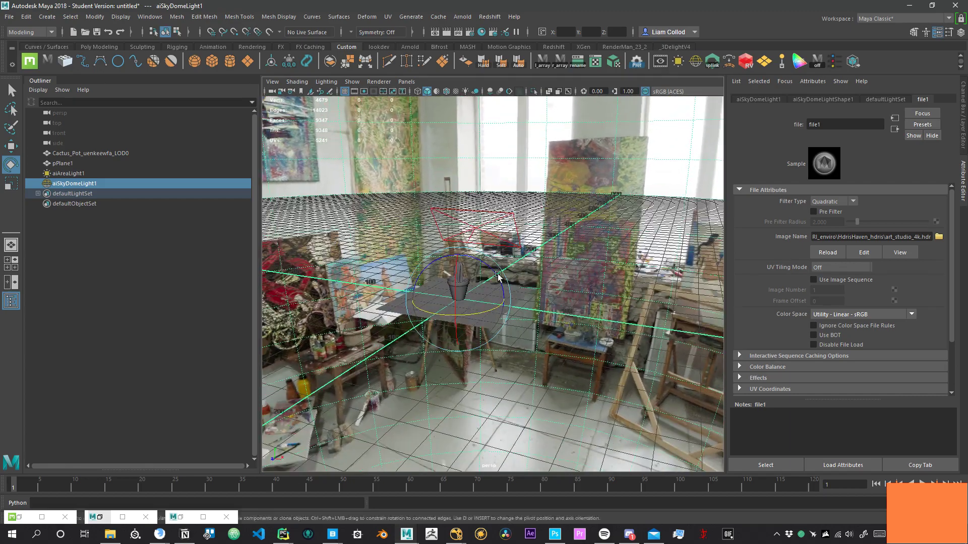
right_click_drag(568, 331, 635, 318, "alt")
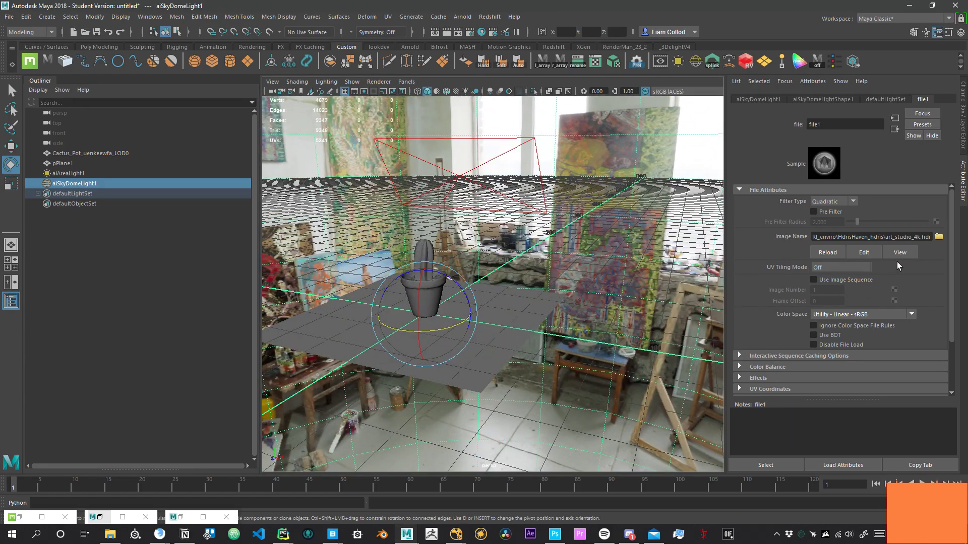
- Select the ground plane and examine the cactus pot up close
left_click(498, 315)
middle_click_drag(408, 310, 477, 303, "alt")
right_click_drag(557, 322, 639, 327, "alt")
right_click(640, 327)
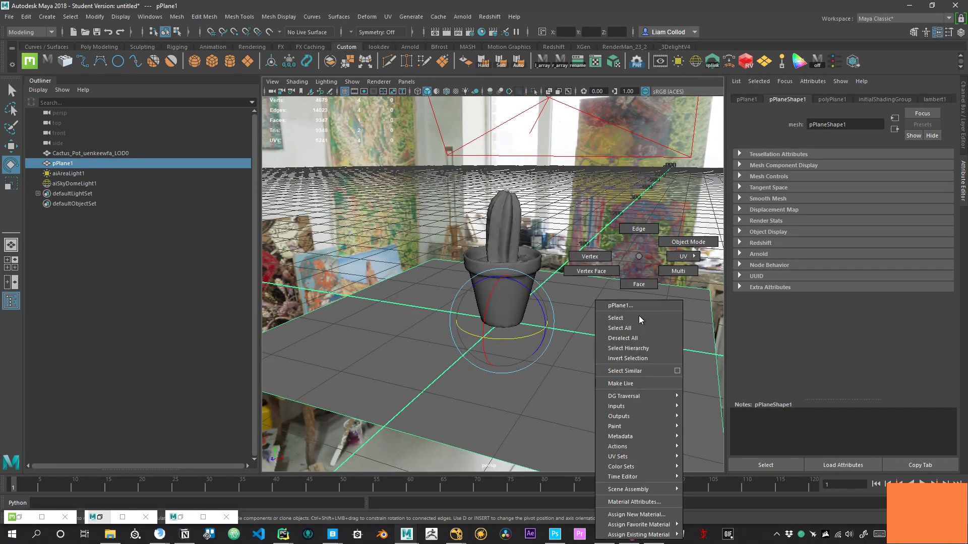
left_click(636, 264)
left_click(174, 517)
left_click(179, 521)
left_click(181, 517)
left_click(786, 114)
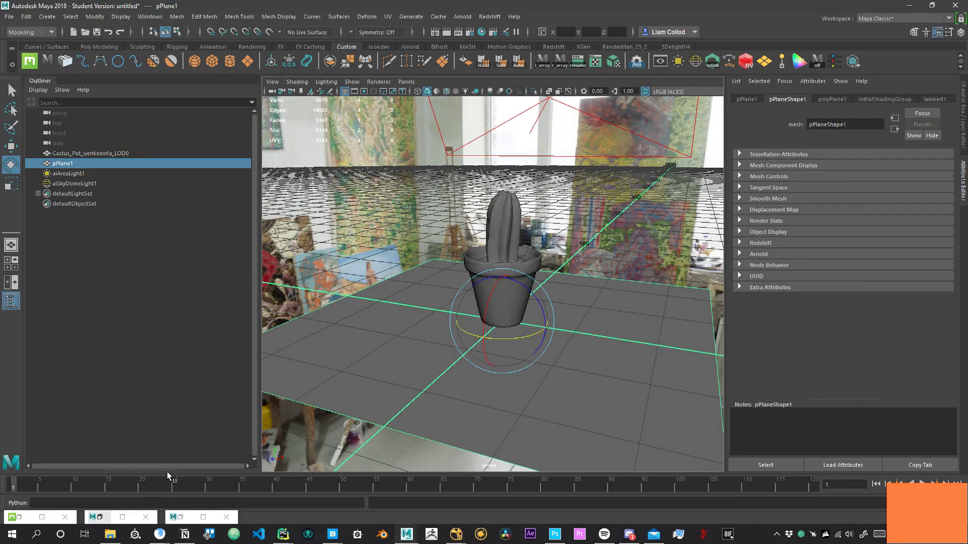
- Restore the Hypershade and select the cactus pot's normal map file node in the material network
left_click(99, 517)
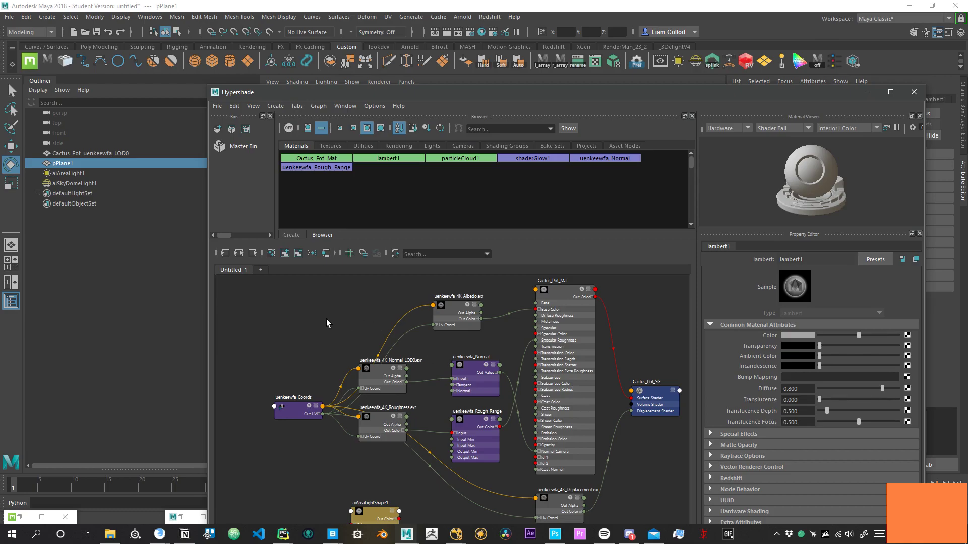
middle_click_drag(370, 351, 340, 365, "alt")
mouse_move(531, 359)
left_mouse_down()
mouse_move(508, 369)
mouse_move(529, 358)
left_mouse_up()
middle_click_drag(553, 519, 567, 453, "alt")
left_click_drag(540, 460, 535, 464)
middle_click_drag(411, 312, 466, 364, "alt")
left_click_drag(466, 364, 482, 358)
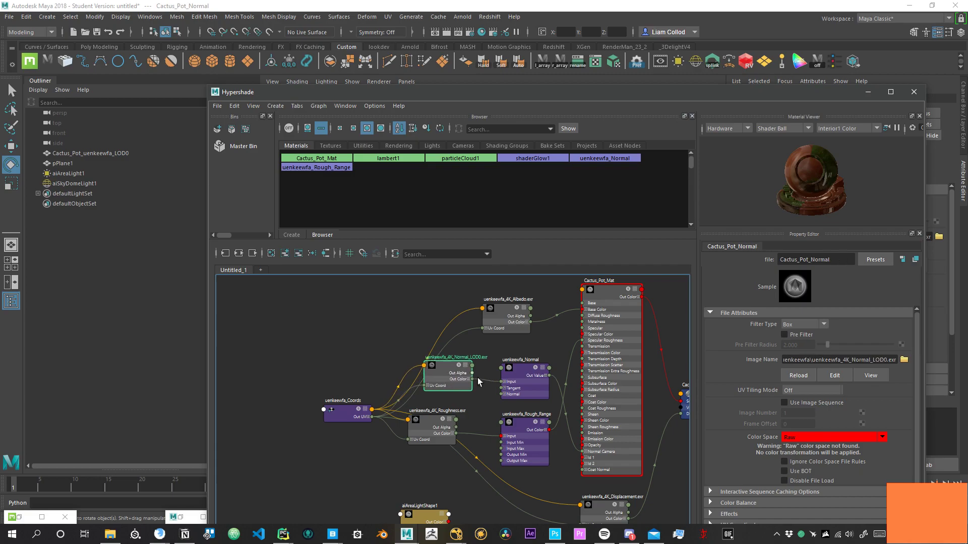
- Set the color space of the cactus pot's normal map to Utility - Raw
left_click(800, 439)
left_click(798, 442)
left_click(809, 437)
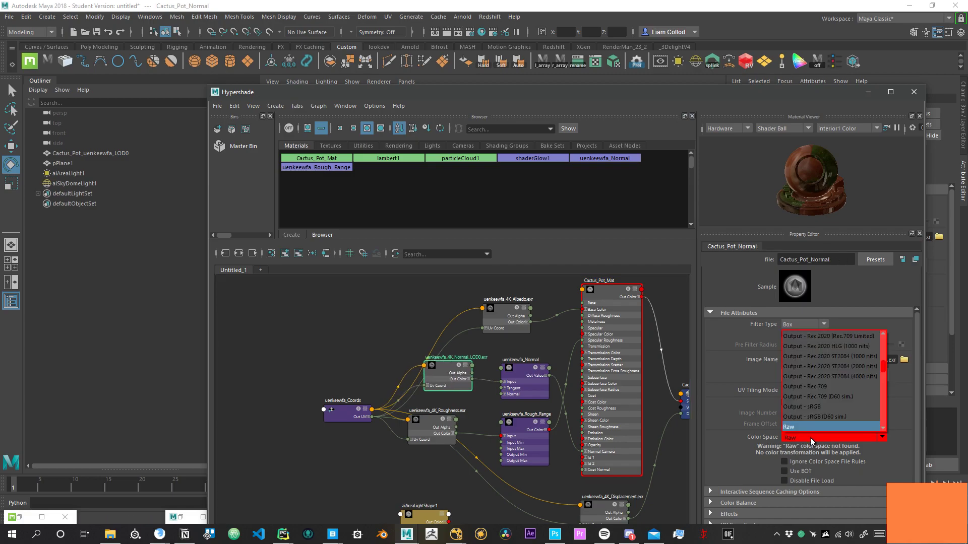
left_click(805, 438)
left_click(796, 440)
left_click(796, 441)
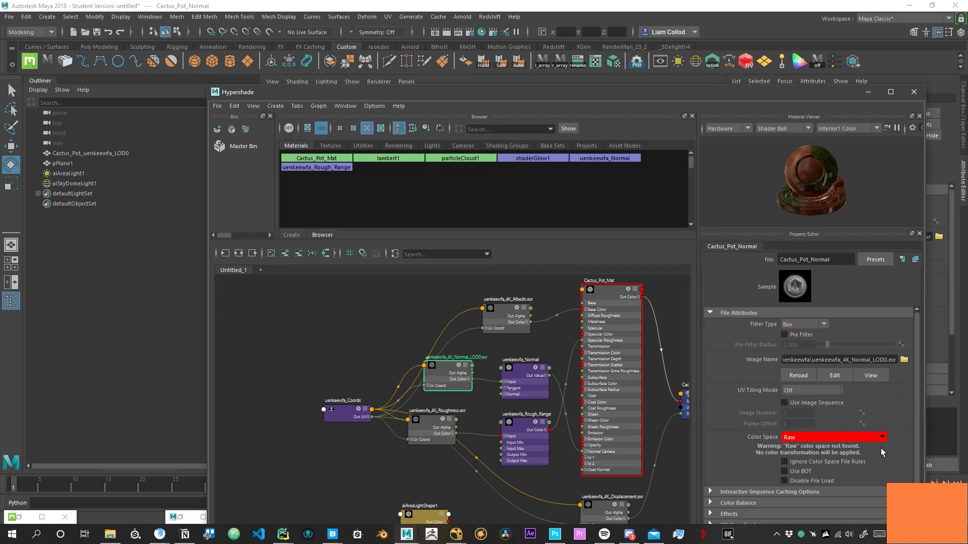
left_click(856, 437)
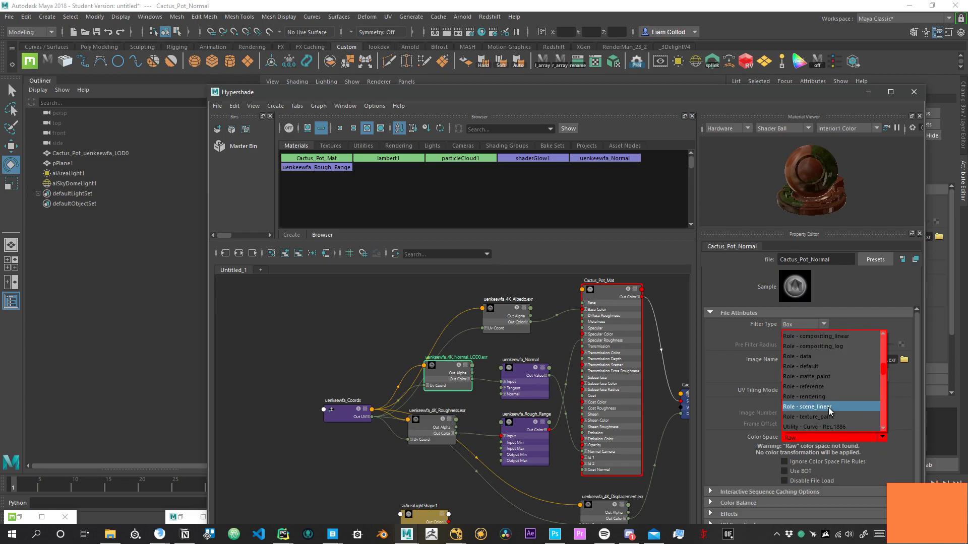
scroll(829, 418, "down", 3)
scroll(826, 415, "down", 5)
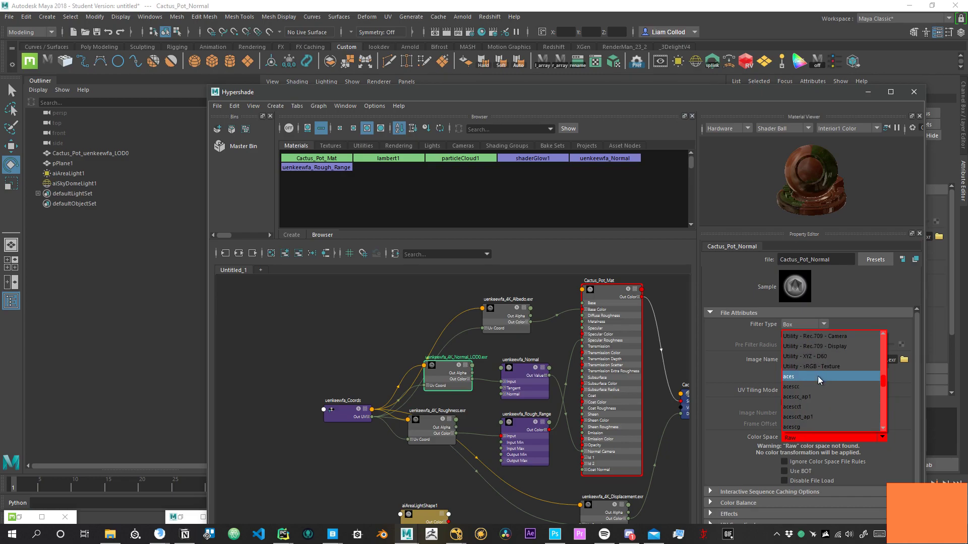
scroll(822, 388, "up", 3)
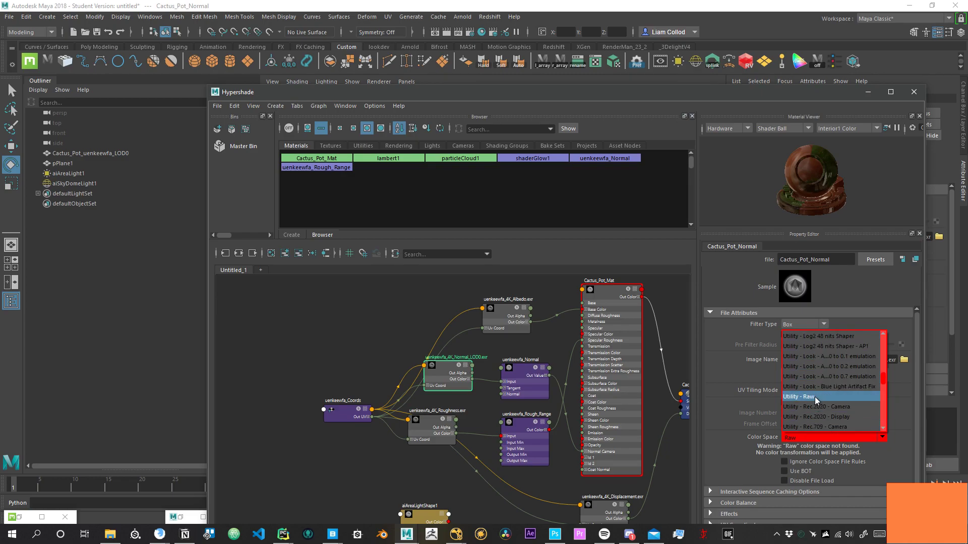
left_click(815, 397)
left_click_drag(813, 96, 786, 84)
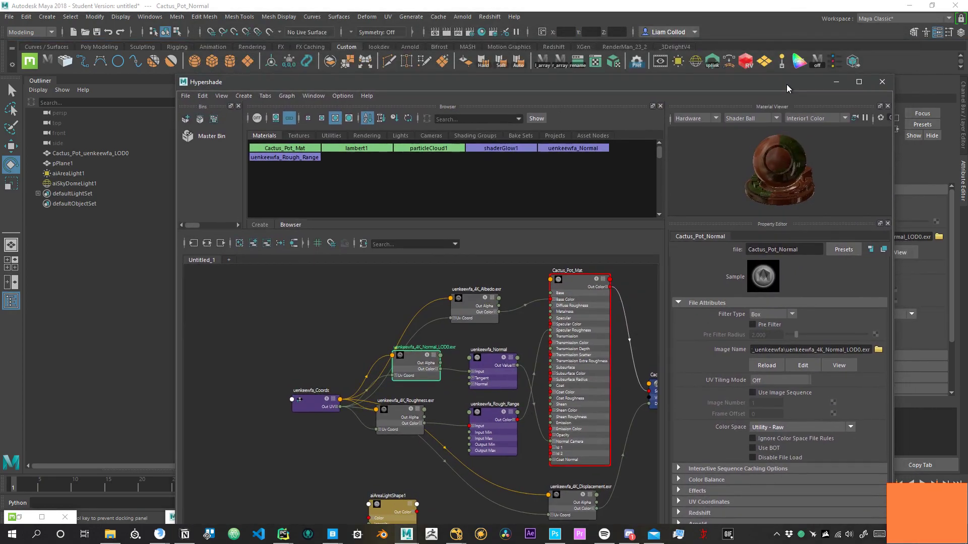
- Select the cactus pot's roughness map file node and look at its color space options
mouse_move(416, 359)
left_mouse_down()
mouse_move(426, 385)
mouse_move(414, 352)
left_mouse_up()
left_click_drag(416, 405, 428, 399)
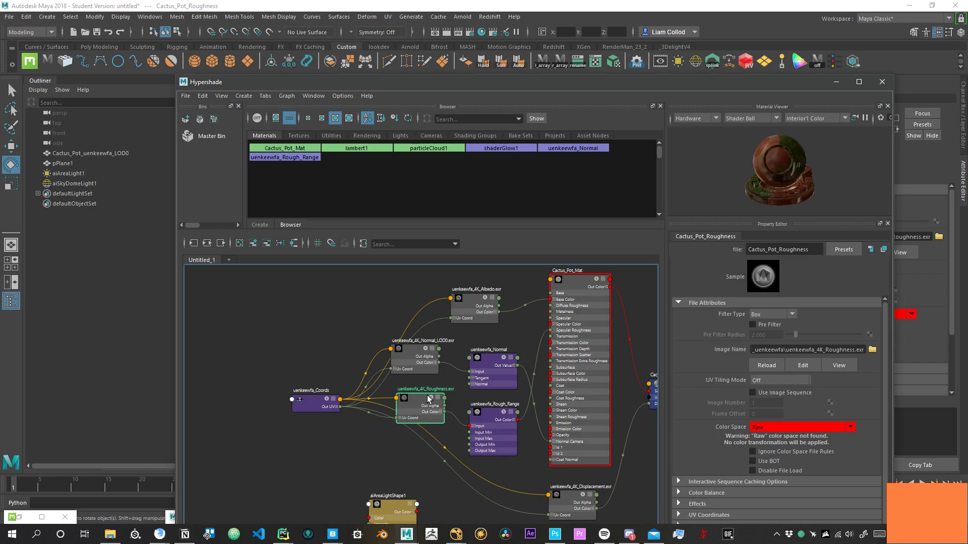
mouse_move(428, 399)
left_mouse_down()
mouse_move(415, 428)
mouse_move(430, 409)
left_mouse_up()
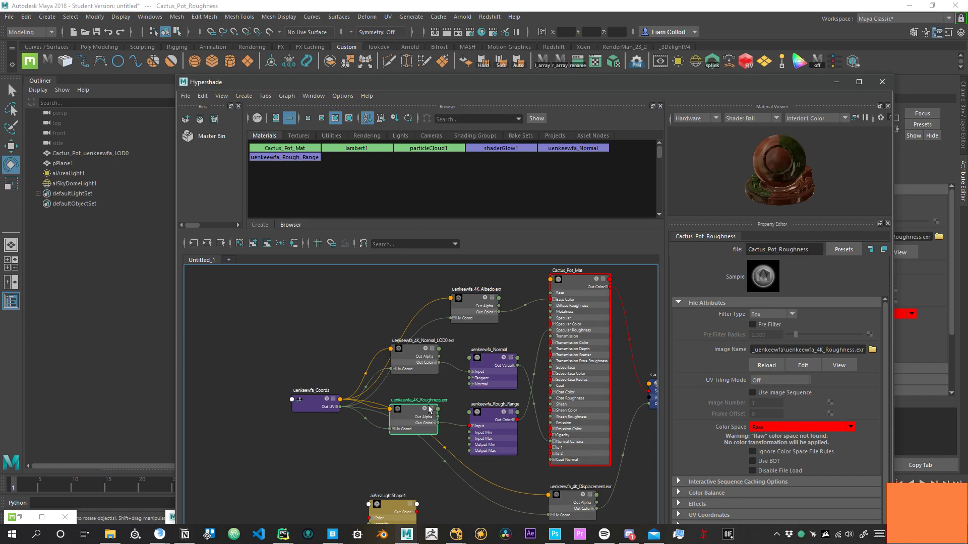
left_click_drag(428, 429, 423, 418)
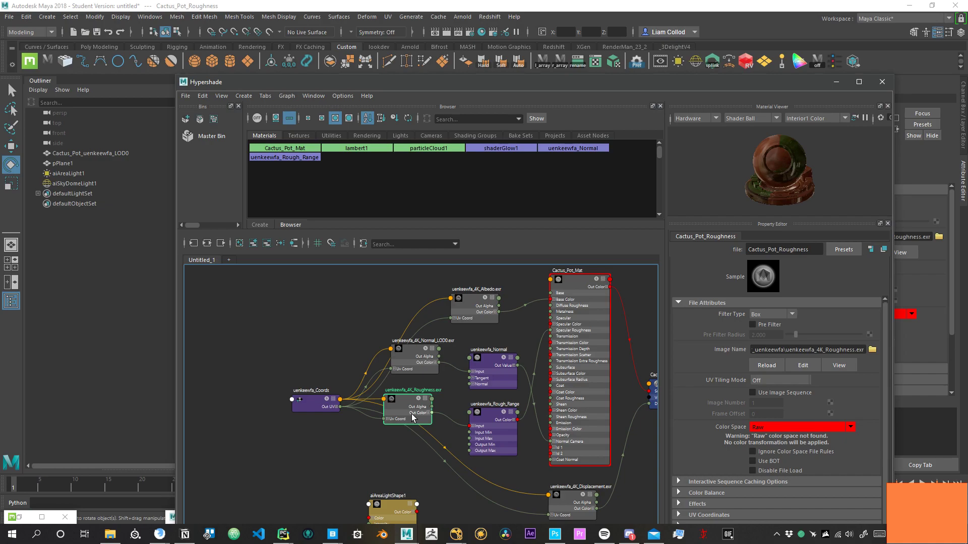
left_click_drag(408, 393, 415, 403)
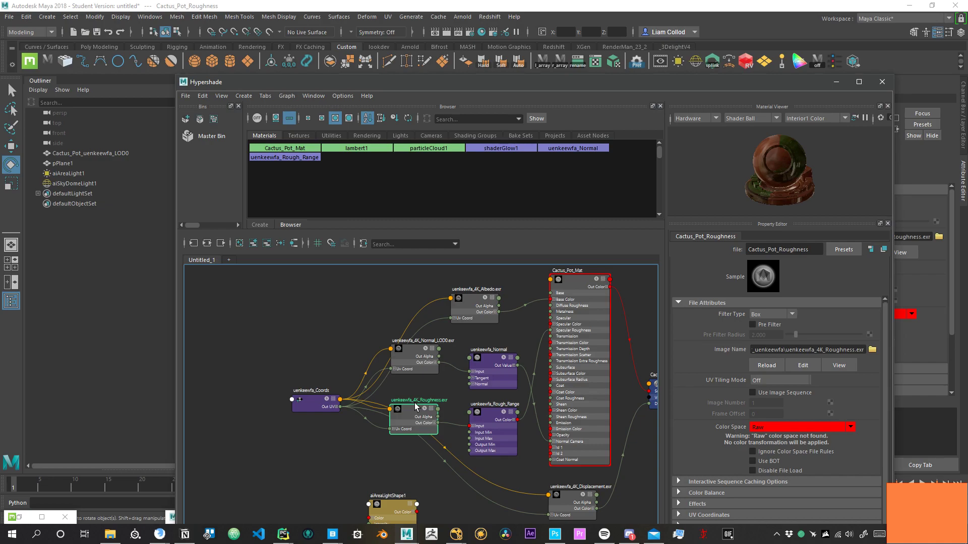
left_click_drag(415, 404, 397, 398)
left_click(776, 428)
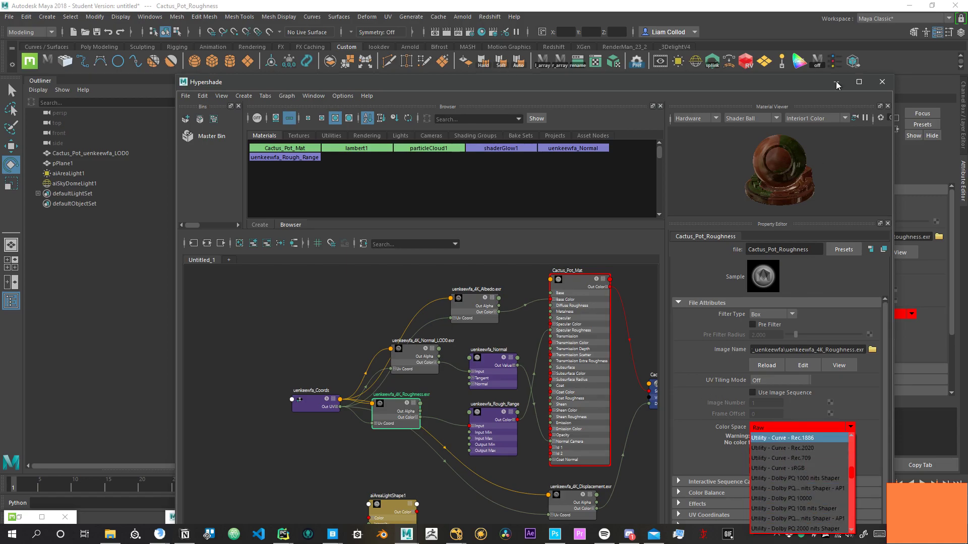
left_click(766, 84)
left_click_drag(766, 83, 748, 87)
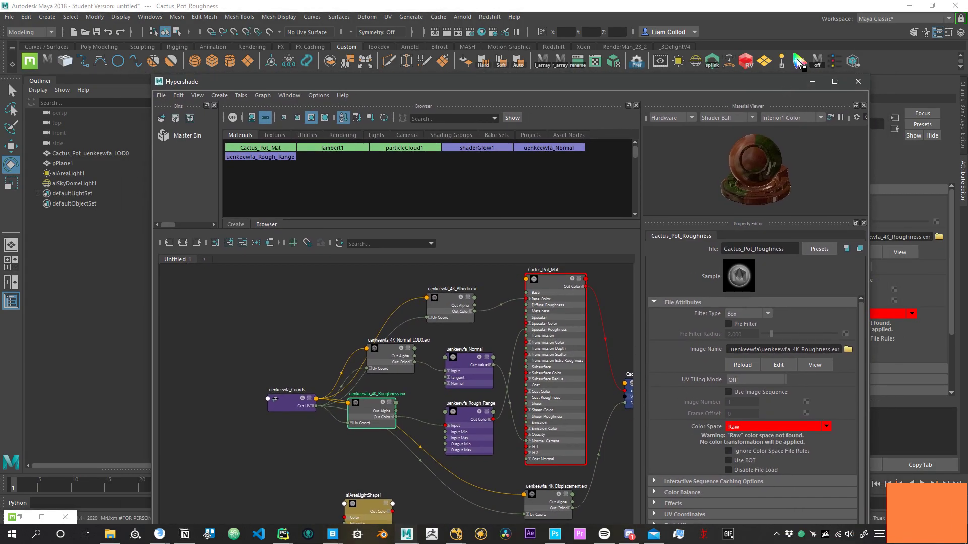
- Open the ACES Colorspace Utility and expand its options for changing the file nodes' color space (IDT)
left_click(800, 61)
left_click_drag(394, 100, 419, 136)
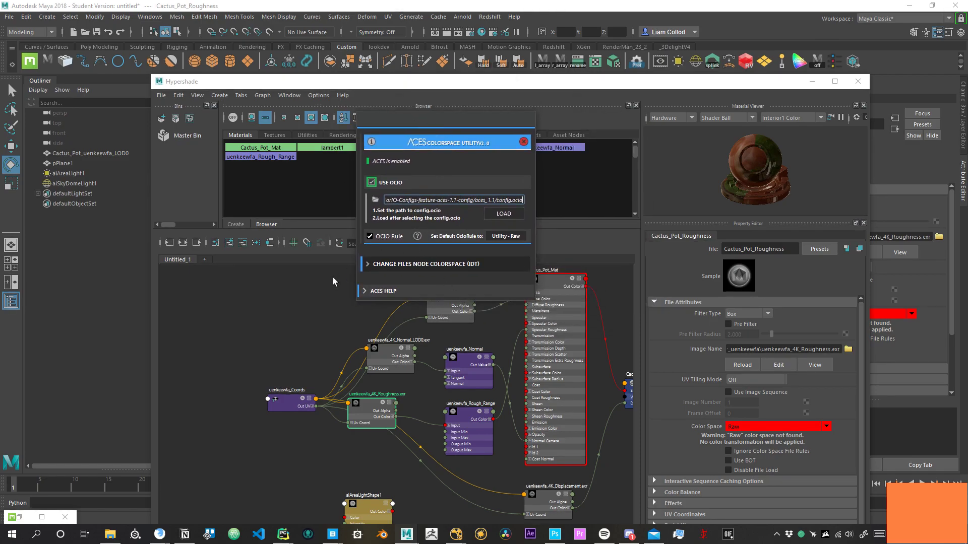
mouse_move(425, 134)
left_mouse_down()
mouse_move(492, 196)
mouse_move(456, 185)
mouse_move(428, 140)
left_mouse_up()
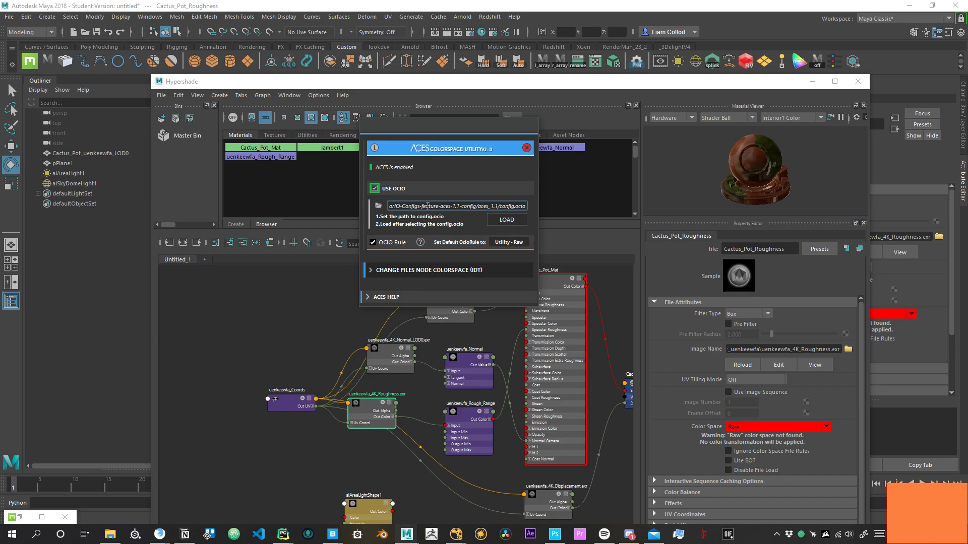
left_click(373, 271)
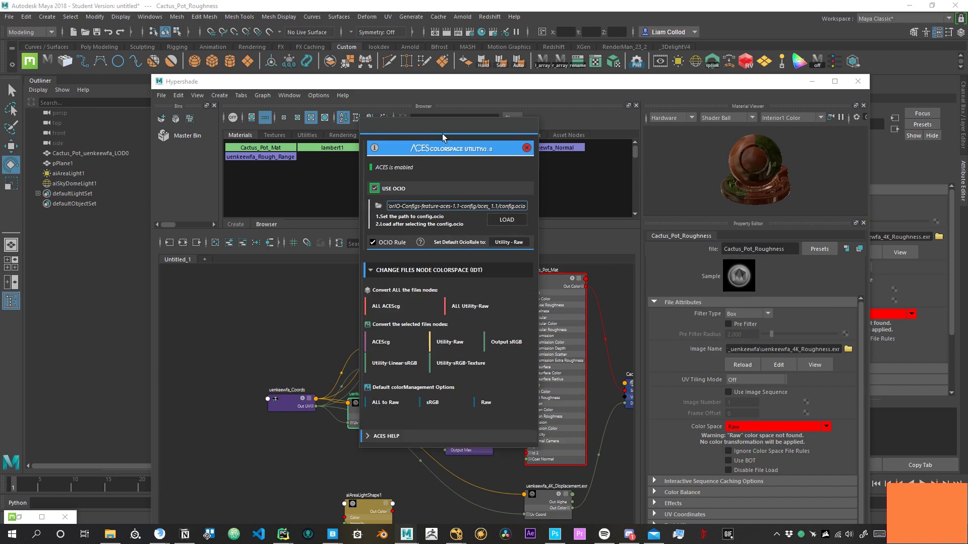
left_click_drag(452, 138, 681, 145)
- Select the normal, roughness and displacement file nodes and convert them all to Utility - Raw with the ACES utility
left_click_drag(392, 352, 394, 367)
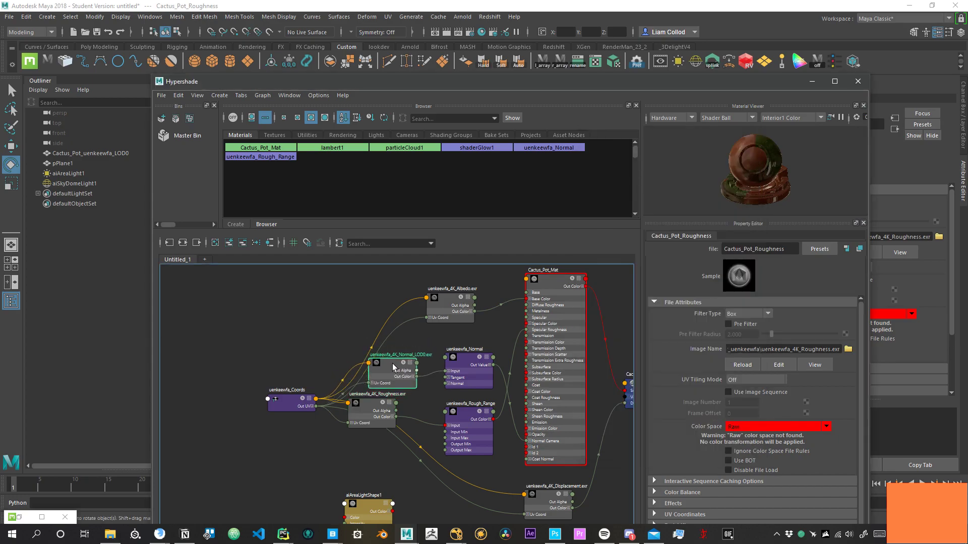
left_click(363, 413, "shift")
middle_click_drag(547, 514, 465, 413, "alt")
left_click(465, 414, "shift")
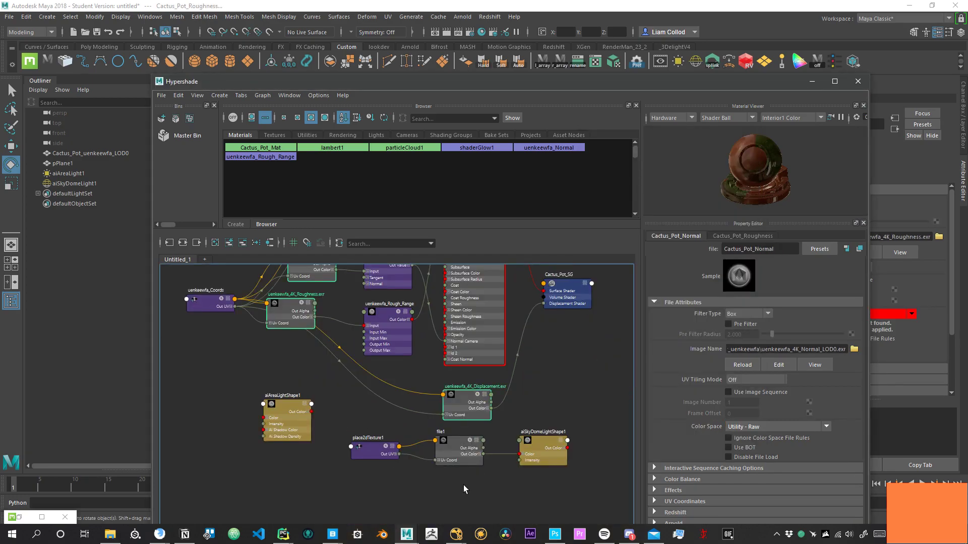
middle_click_drag(527, 380, 532, 426, "alt")
left_click_drag(701, 88, 616, 196)
left_click(588, 120)
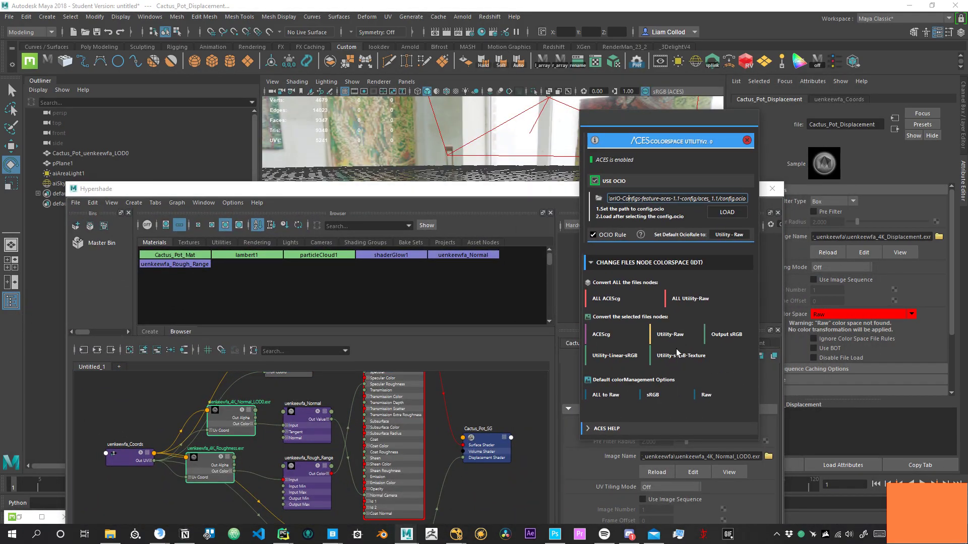
left_click(671, 334)
left_click_drag(493, 189, 494, 83)
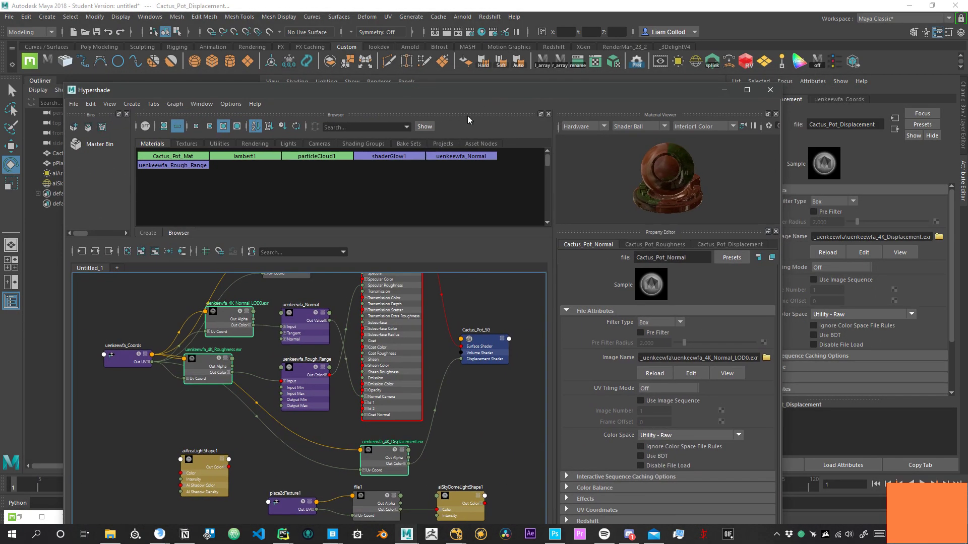
- Check the color space assigned to the roughness and displacement file nodes individually
middle_click_drag(185, 408, 217, 466, "alt")
scroll(275, 464, "up", 3)
middle_click_drag(293, 479, 377, 437, "alt")
left_click(377, 437)
left_click_drag(303, 353, 326, 378)
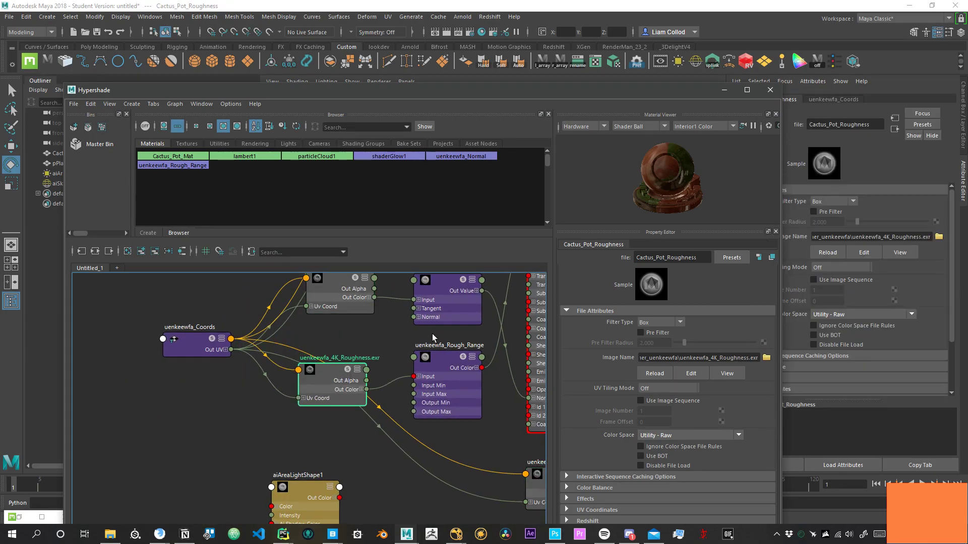
middle_click_drag(423, 445, 356, 408, "alt")
left_click_drag(506, 458, 393, 464)
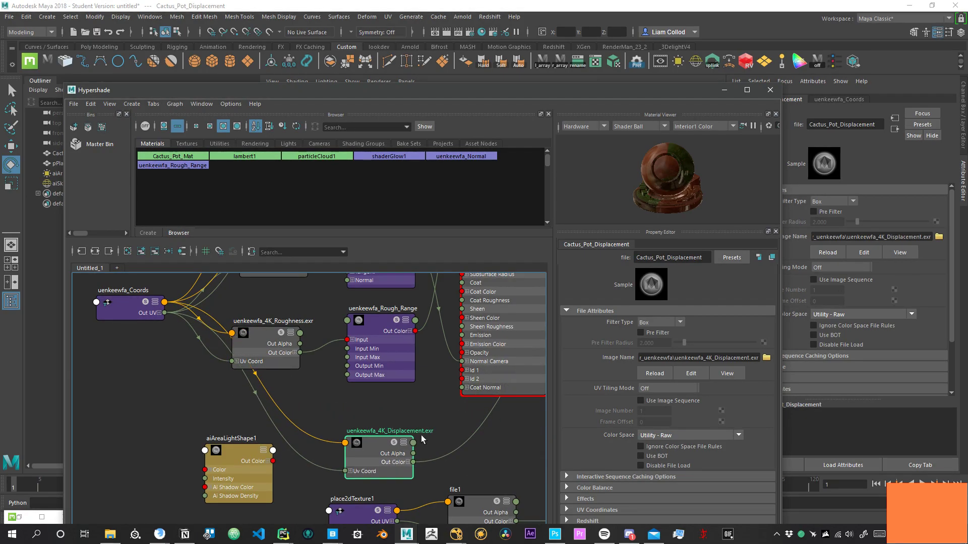
- Rearrange the displacement map and area light nodes below the roughness node in the material network
middle_click_drag(498, 455, 449, 449, "alt")
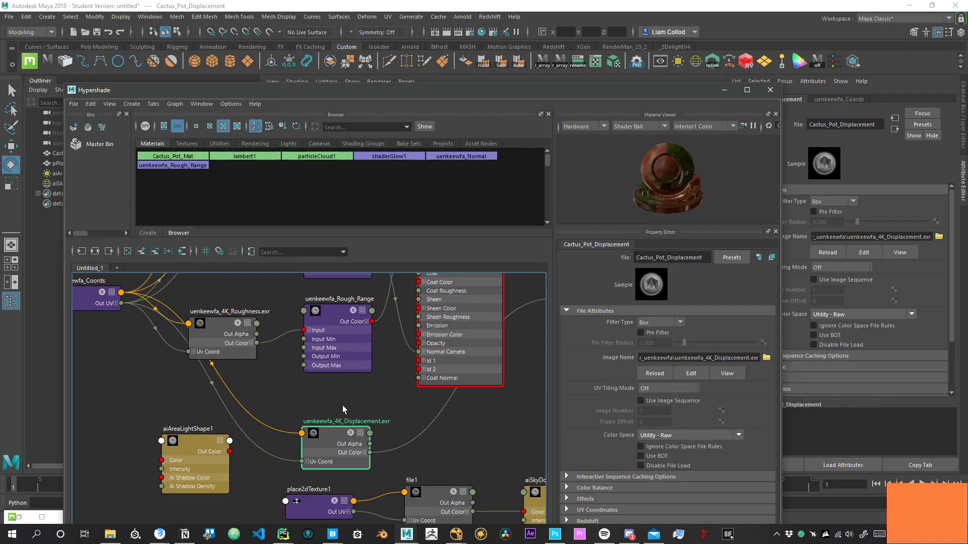
middle_click_drag(343, 405, 439, 410, "alt")
left_click_drag(423, 433, 298, 408)
left_click_drag(289, 474, 146, 450)
left_click_drag(306, 421, 315, 446)
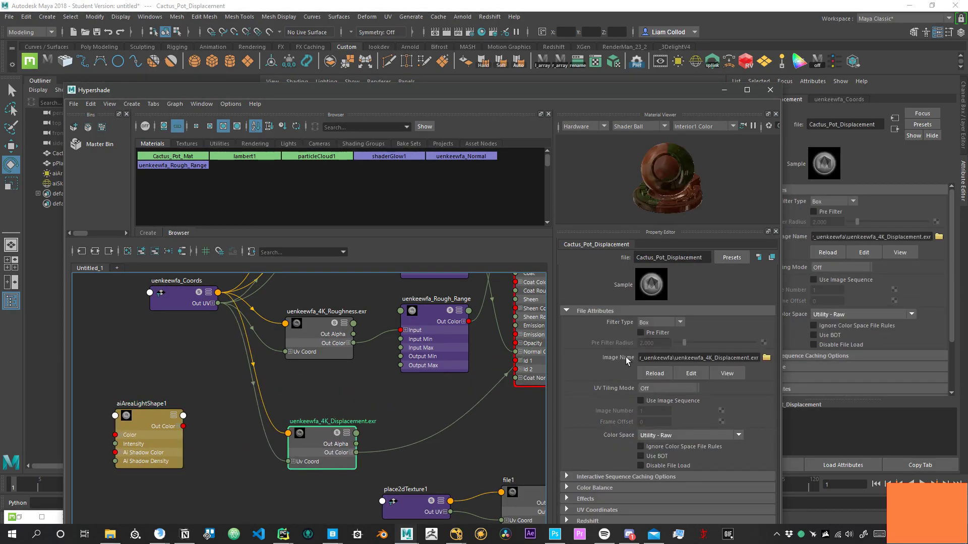
- Set the displacement map's color space to ACES - ACEScg
left_click(682, 436)
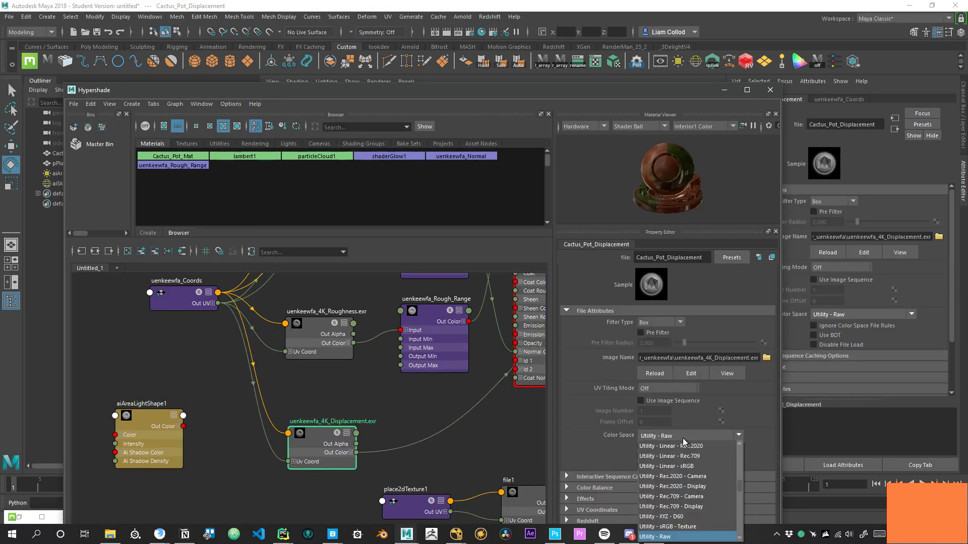
scroll(739, 489, "up", 5)
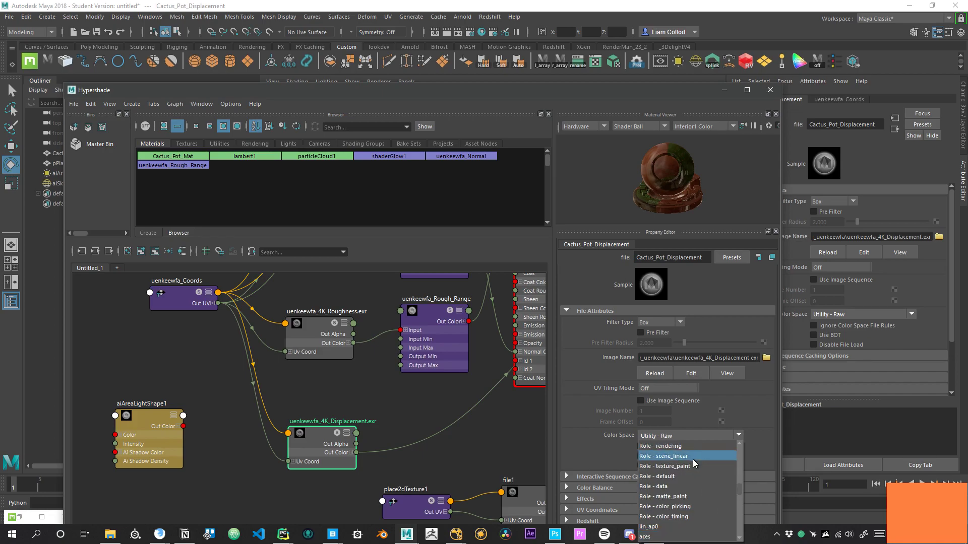
scroll(699, 479, "up", 10)
scroll(738, 452, "up", 3)
left_click(679, 485)
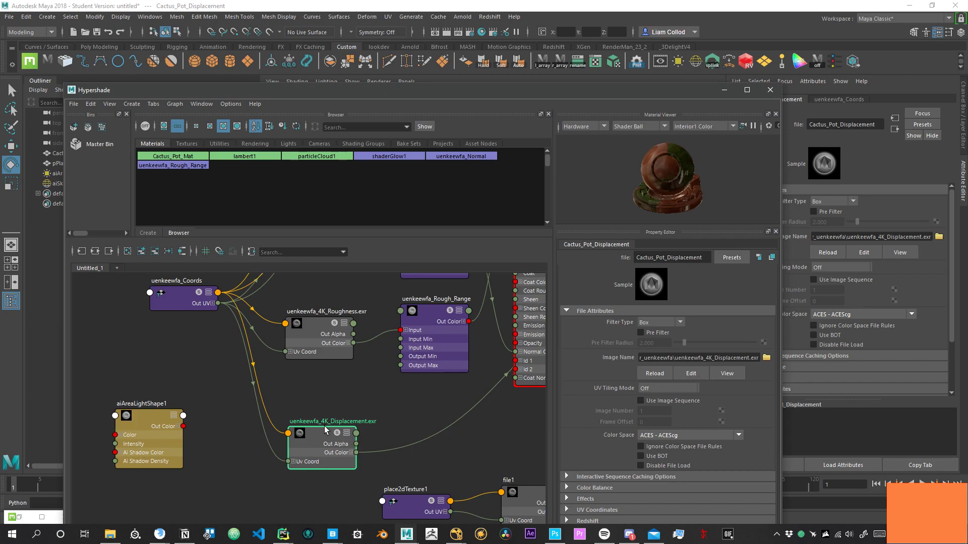
mouse_move(325, 430)
left_mouse_down()
mouse_move(351, 448)
mouse_move(336, 432)
mouse_move(331, 440)
left_mouse_up()
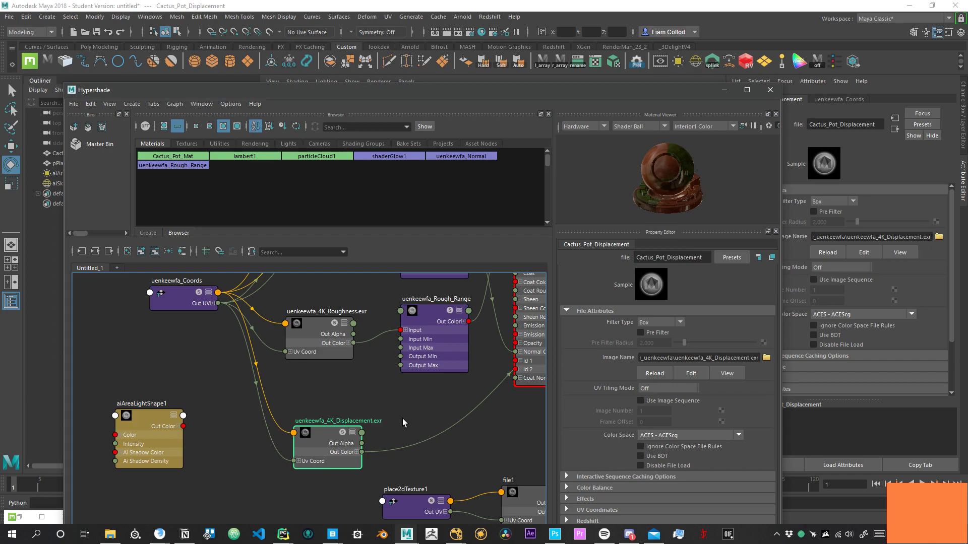
- Look through the color spaces offered for the displacement map, including the ACES, camera input and output entries
left_click(678, 435)
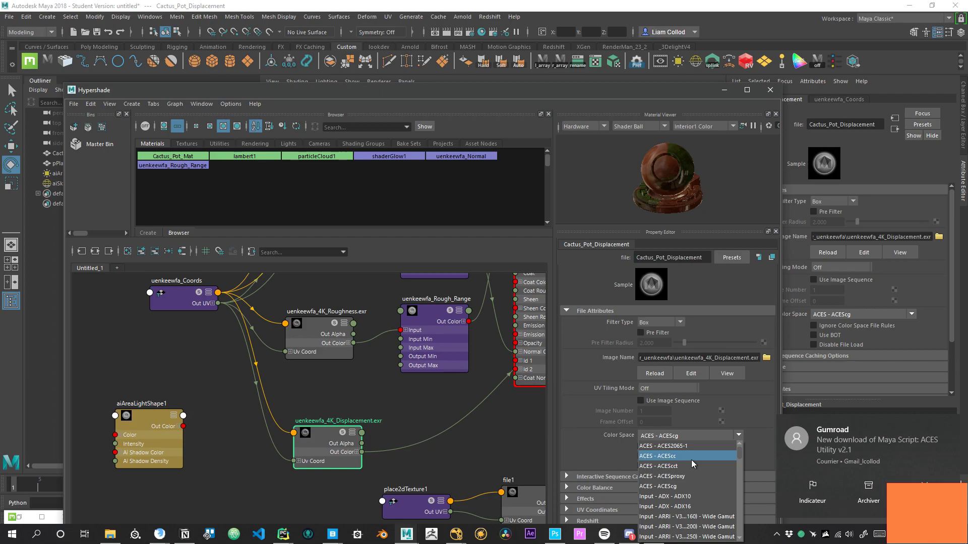
scroll(691, 464, "down", 5)
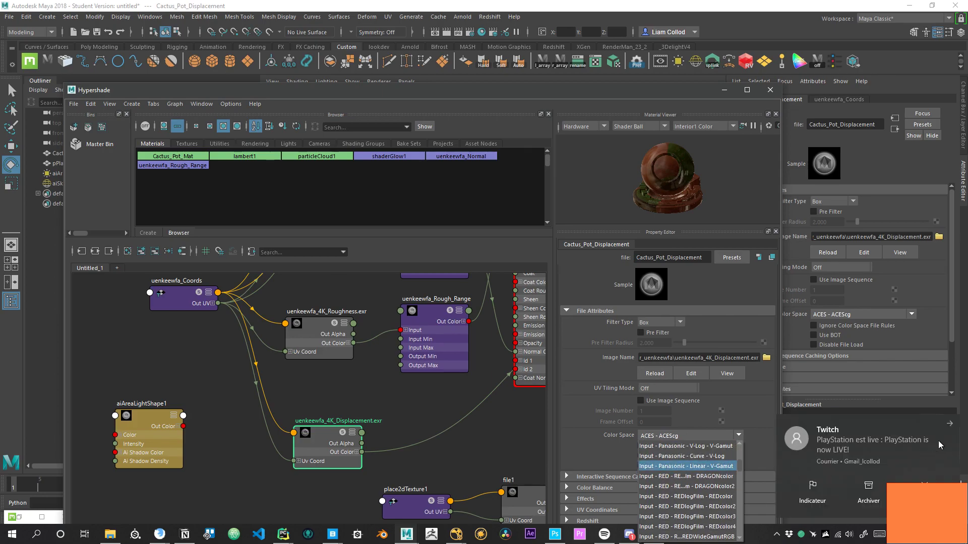
left_click(670, 435)
left_click(672, 435)
left_click(955, 534)
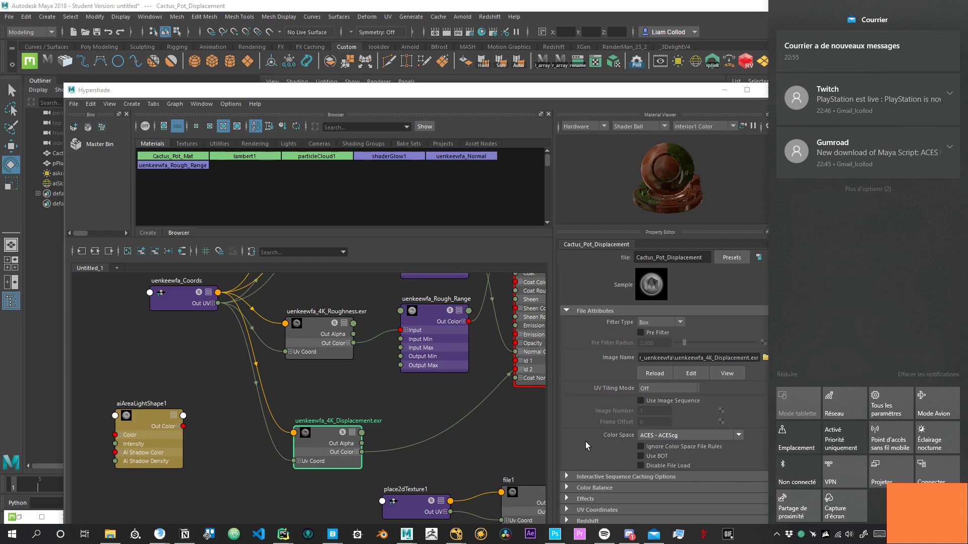
left_click(667, 435)
left_click(667, 434)
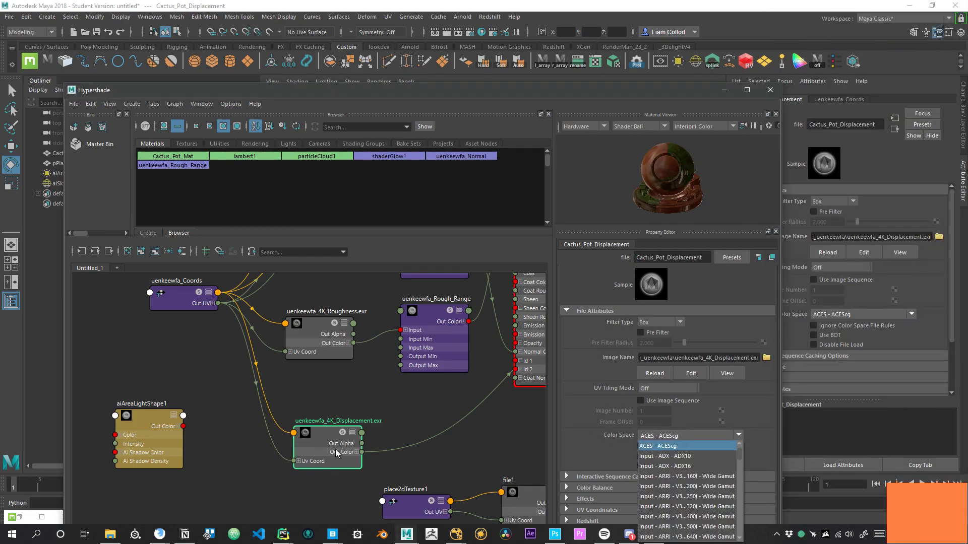
left_click_drag(335, 449, 333, 422)
left_click(676, 435)
left_click(675, 434)
left_click(675, 435)
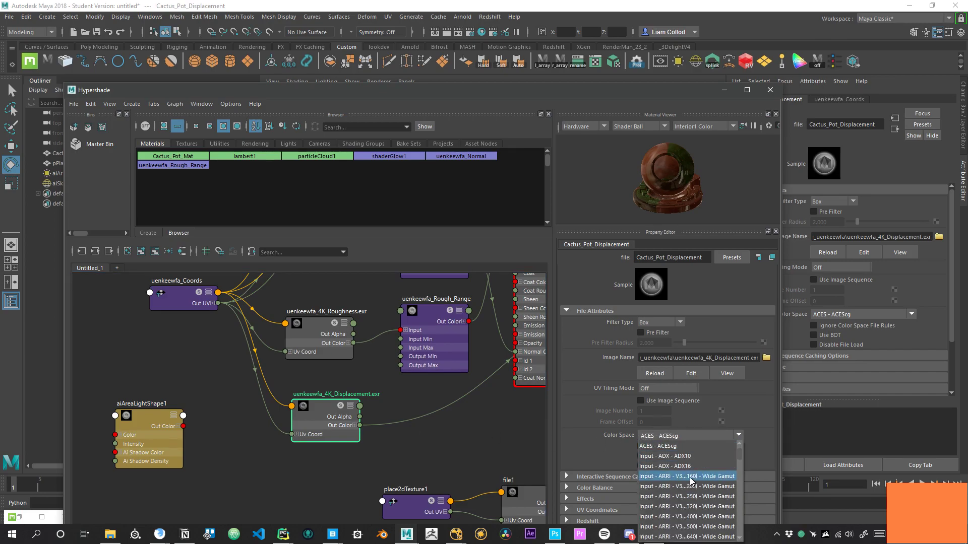
scroll(685, 476, "down", 15)
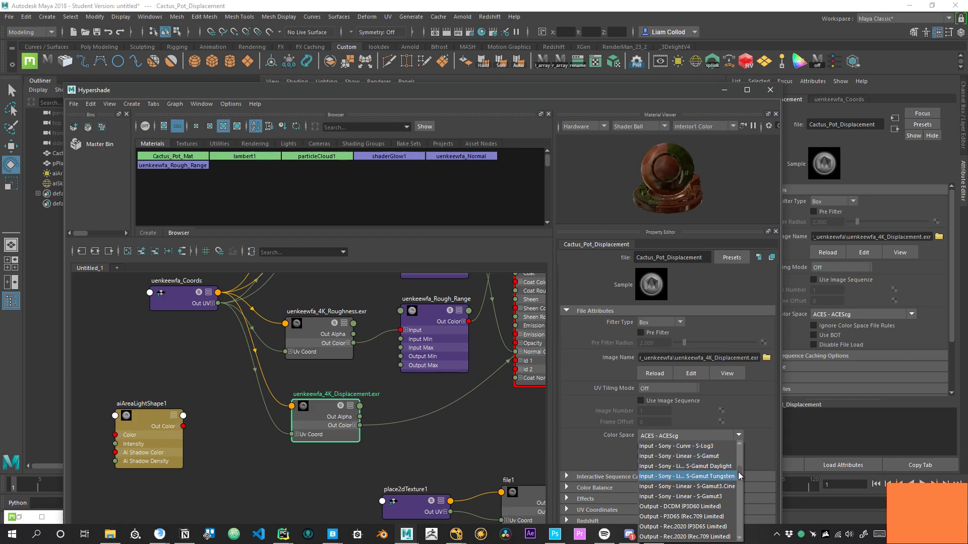
left_click_drag(737, 472, 735, 447)
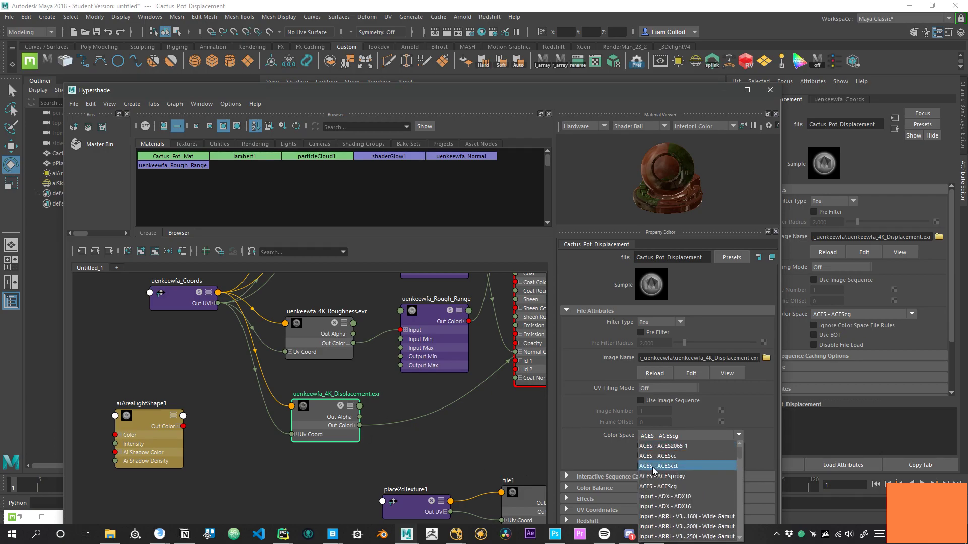
- Convert the displacement map's color space to Utility - Raw with the ACES Colorspace Utility and close the utility
left_click(799, 61)
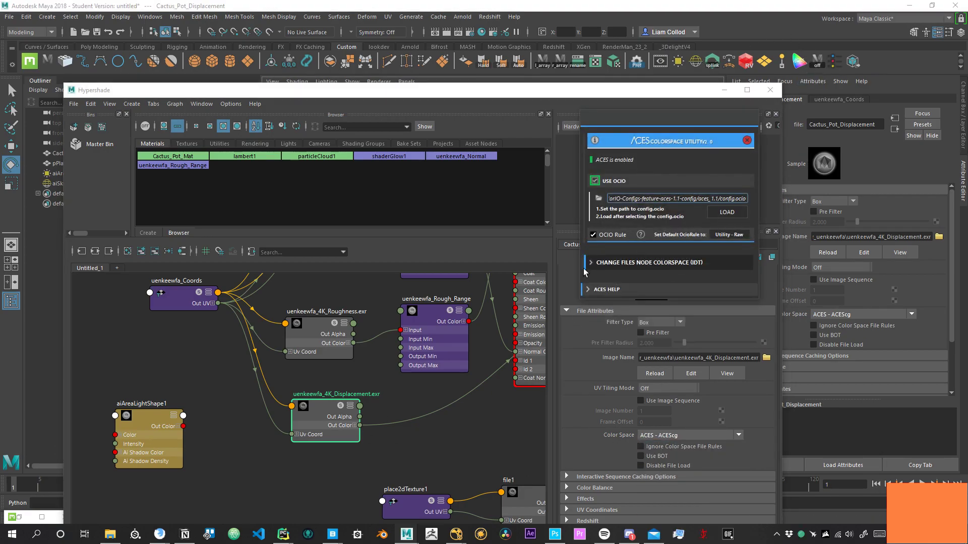
left_click(591, 264)
left_click(683, 335)
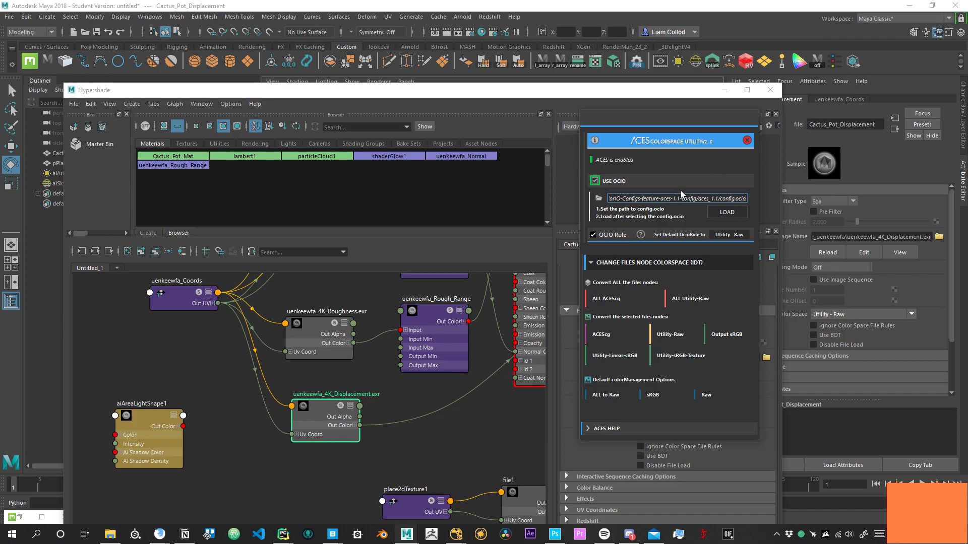
left_click(747, 140)
- Select the normal map's file node, reposition it above the roughness node, and check its color space
middle_click_drag(432, 430, 412, 467, "alt")
middle_click_drag(322, 402, 293, 460, "alt")
left_click_drag(283, 314, 269, 369)
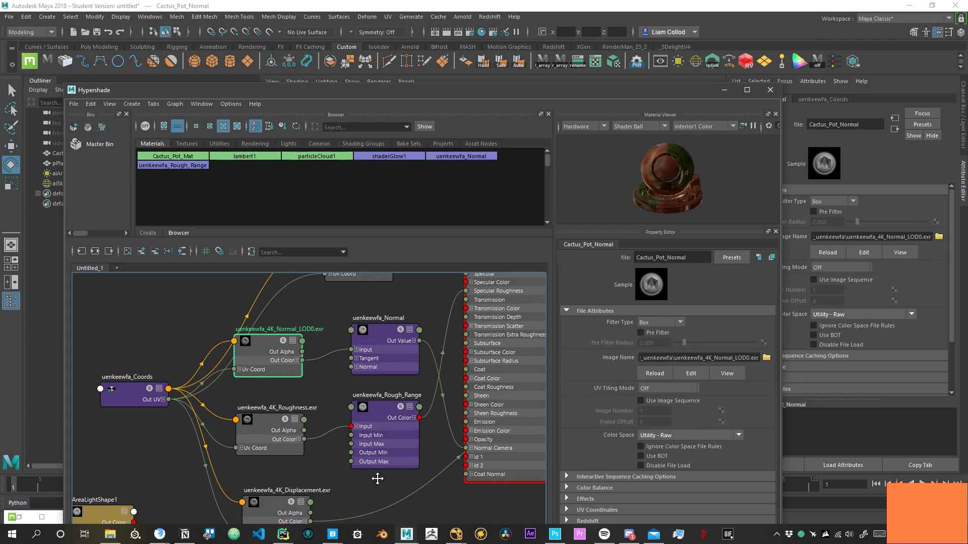
middle_click_drag(378, 479, 318, 354, "alt")
middle_click_drag(404, 362, 437, 502, "alt")
middle_click_drag(293, 357, 291, 456, "alt")
- Set the albedo file node apart above the other textures, beside Cactus_Pot_Mat's Base Color input, and shift the Hypershade window down
left_click_drag(340, 374, 224, 348)
left_click(522, 413)
middle_click_drag(337, 409, 384, 361, "alt")
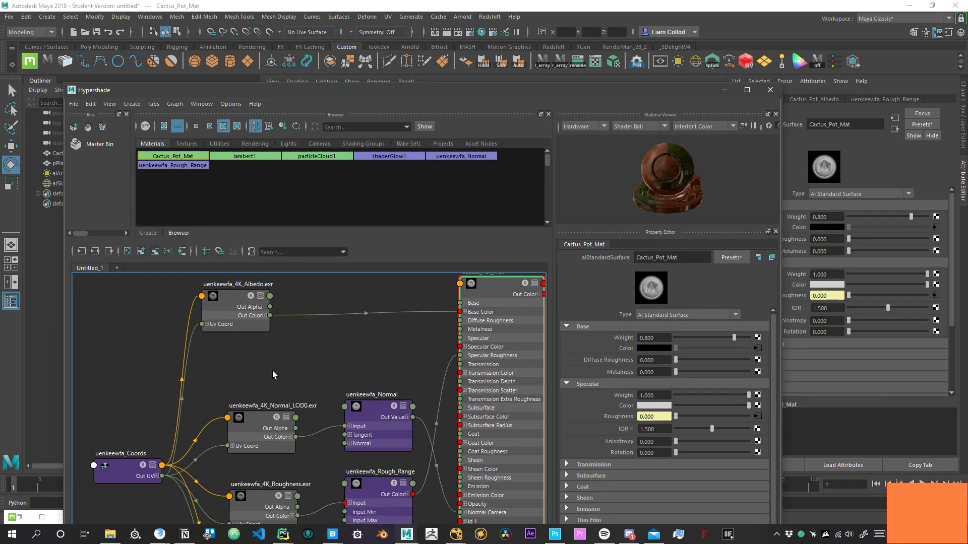
left_click_drag(238, 302, 261, 292)
middle_click_drag(382, 397, 342, 393, "alt")
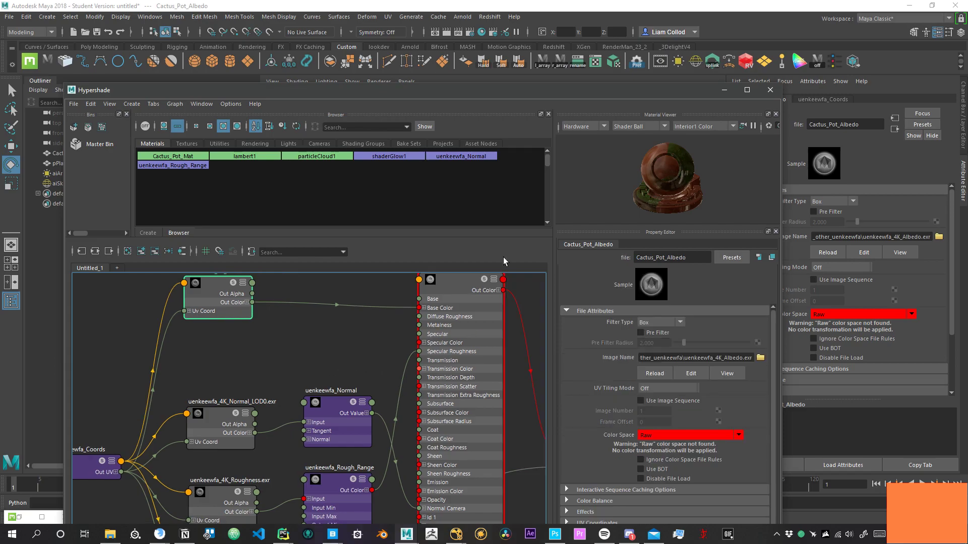
left_click_drag(563, 91, 558, 122)
middle_click_drag(306, 385, 347, 345, "alt")
middle_click_drag(376, 418, 335, 410, "alt")
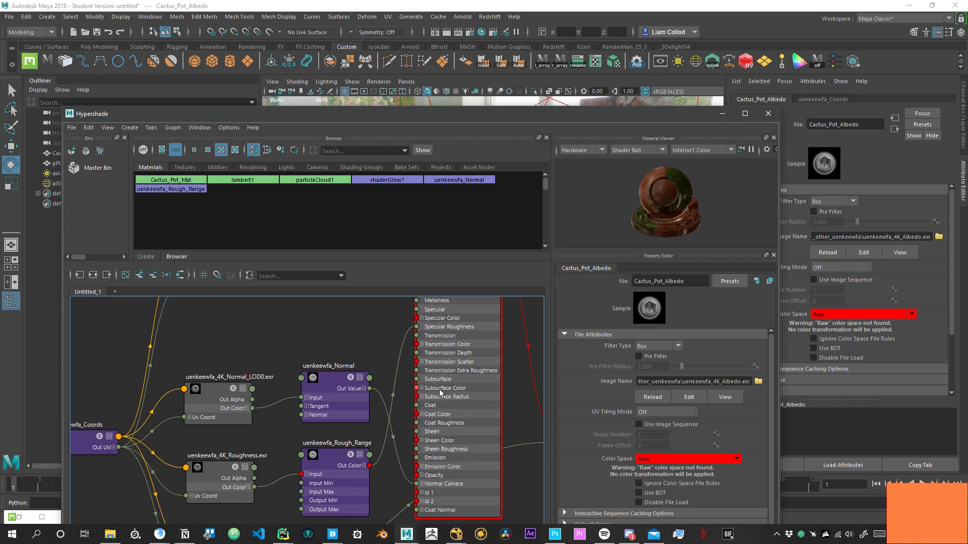
scroll(306, 340, "up", 2)
left_click_drag(306, 340, 349, 434, "alt")
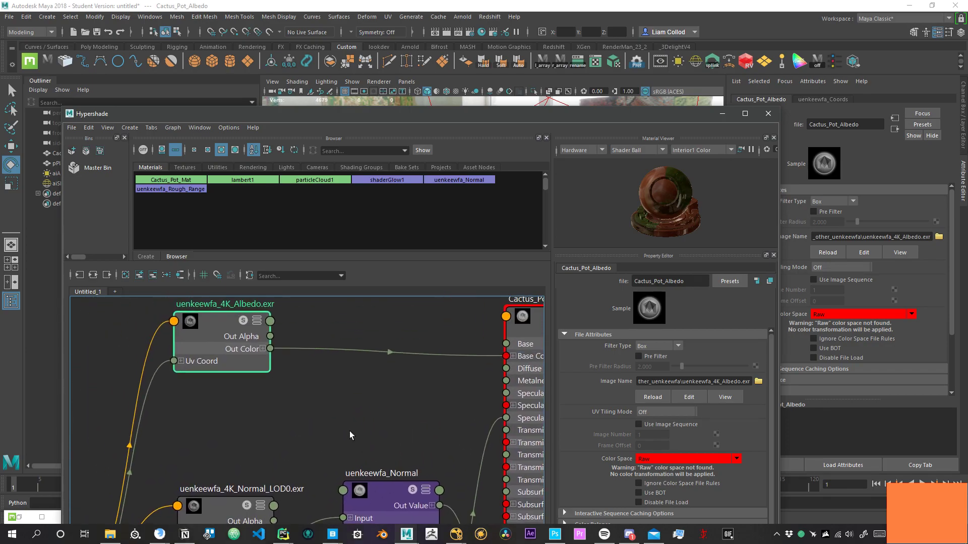
left_click_drag(220, 340, 230, 338)
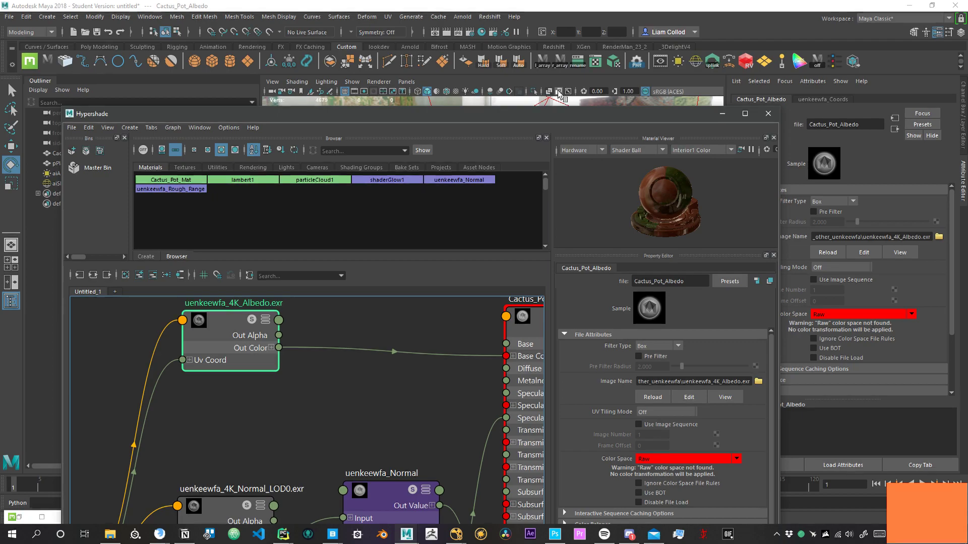
left_click_drag(243, 345, 216, 354)
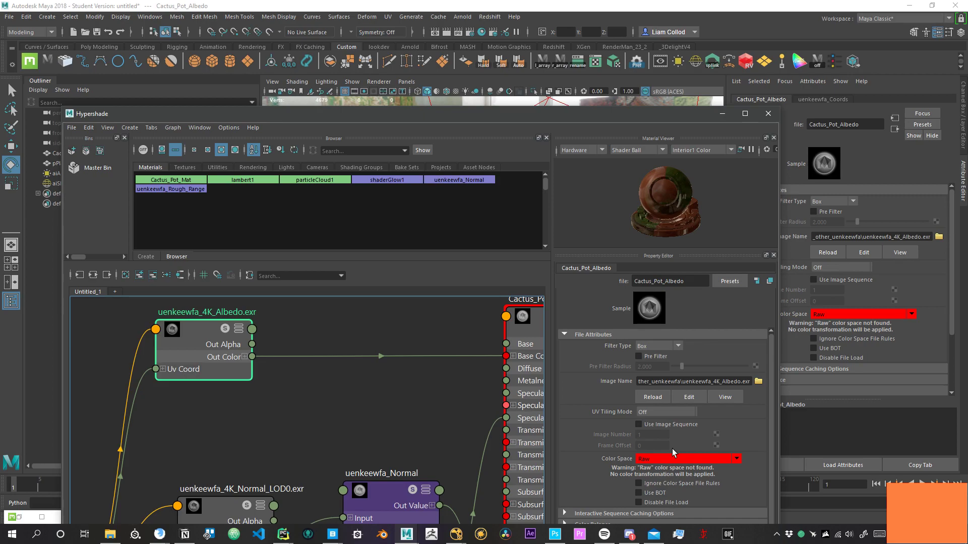
- Convert the EXR albedo's color space to Utility - Linear - sRGB with the ACES Colorspace Utility
left_click(799, 62)
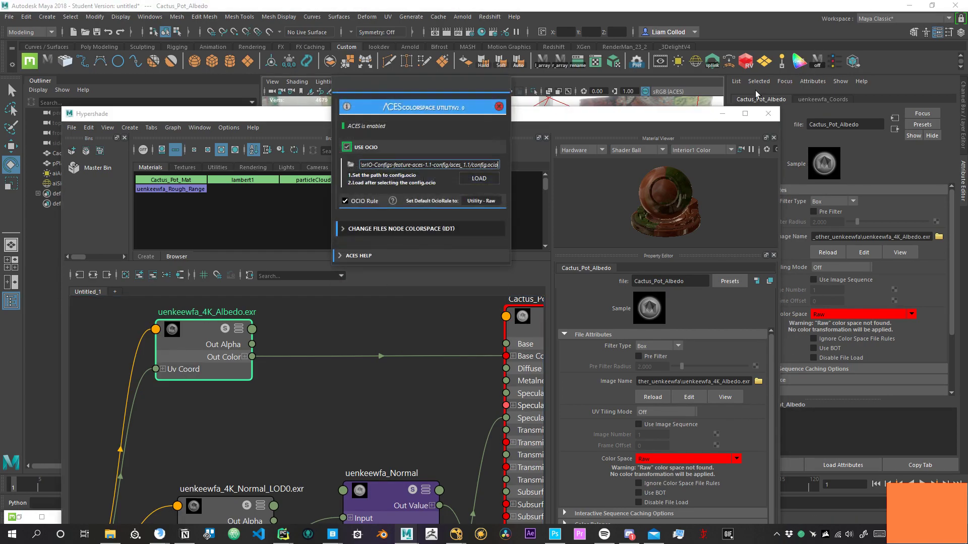
left_click(348, 230)
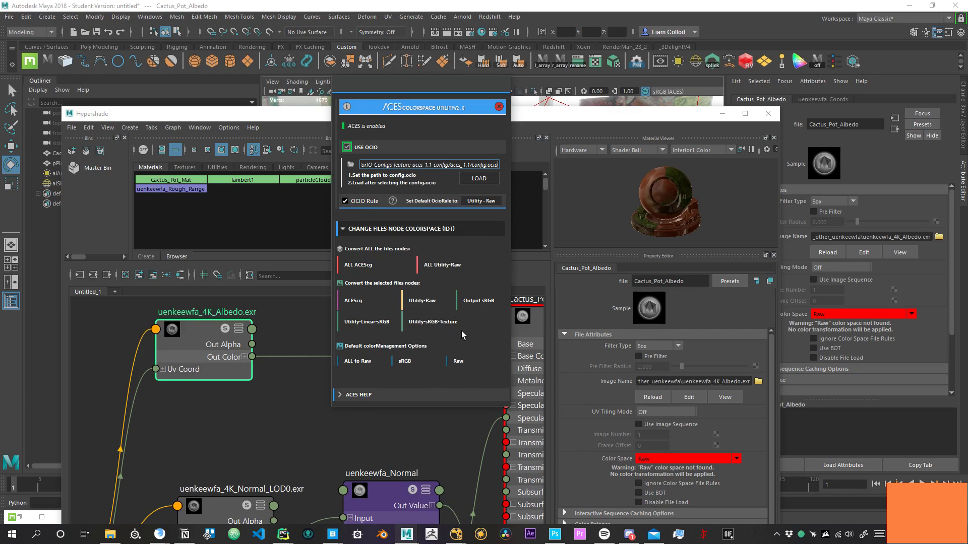
left_click(286, 382)
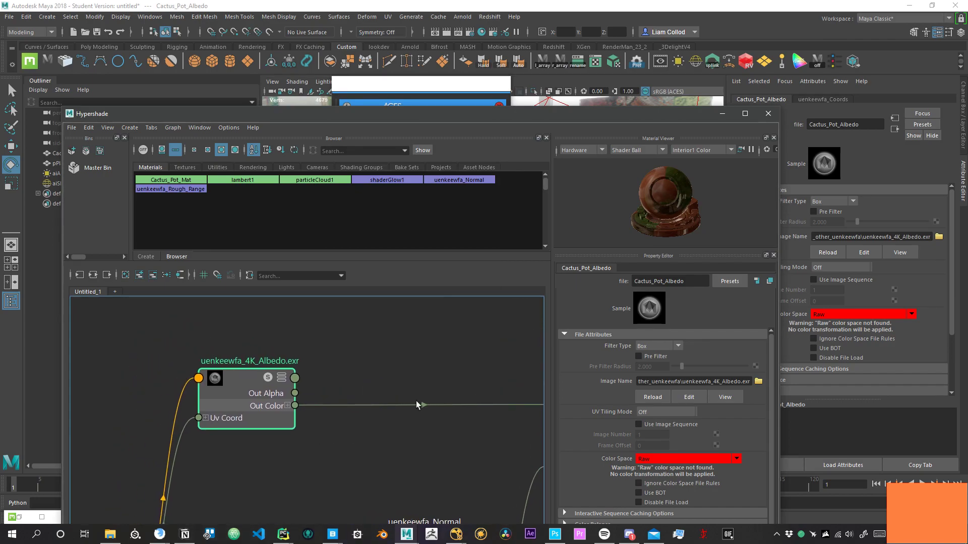
left_click_drag(442, 81, 524, 111)
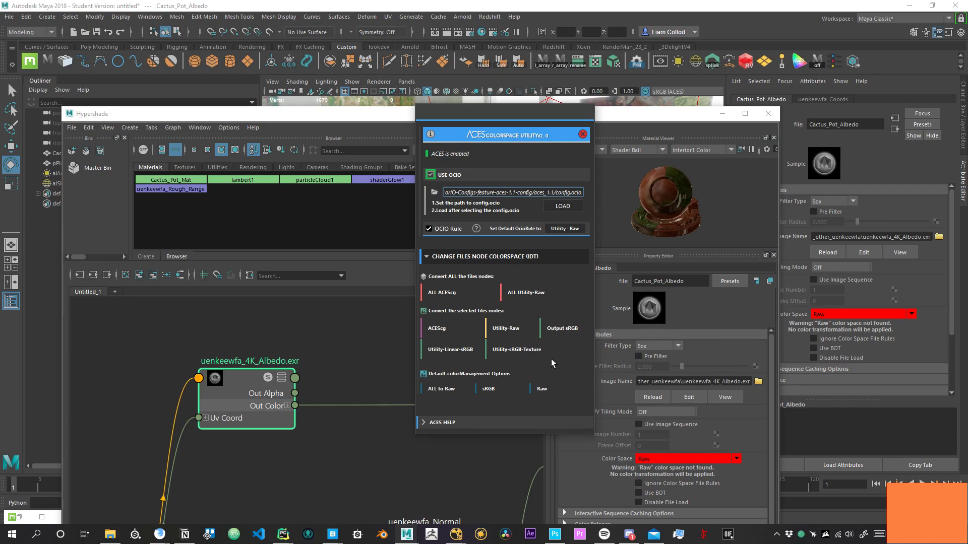
left_click(453, 348)
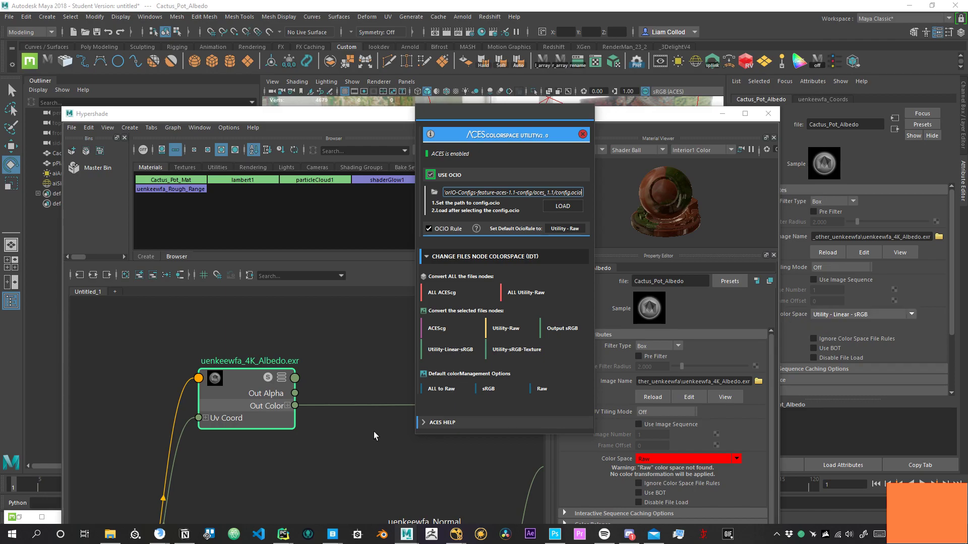
- Replace the albedo node's image with uenkeewfa_4K_Albedo.jpg
middle_click_drag(336, 405, 441, 402, "alt")
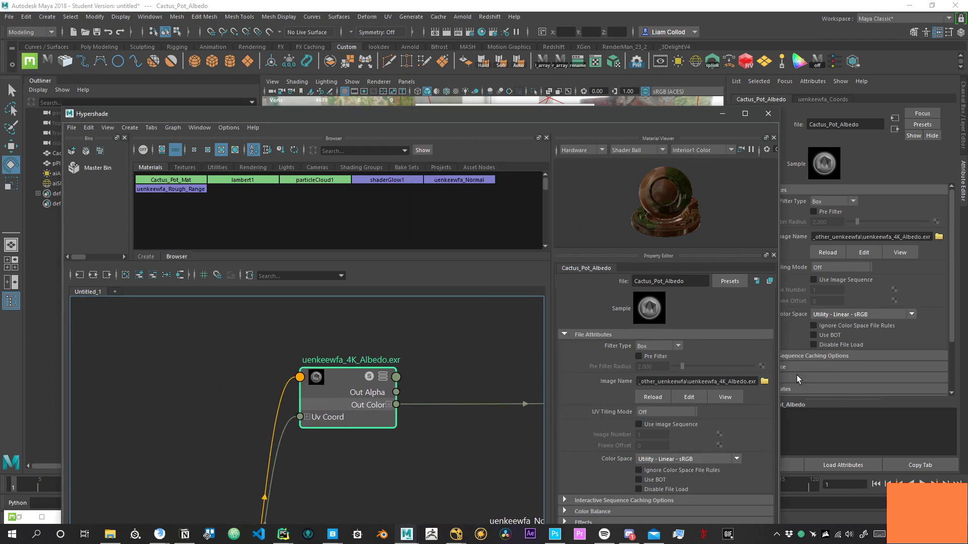
left_click(763, 381)
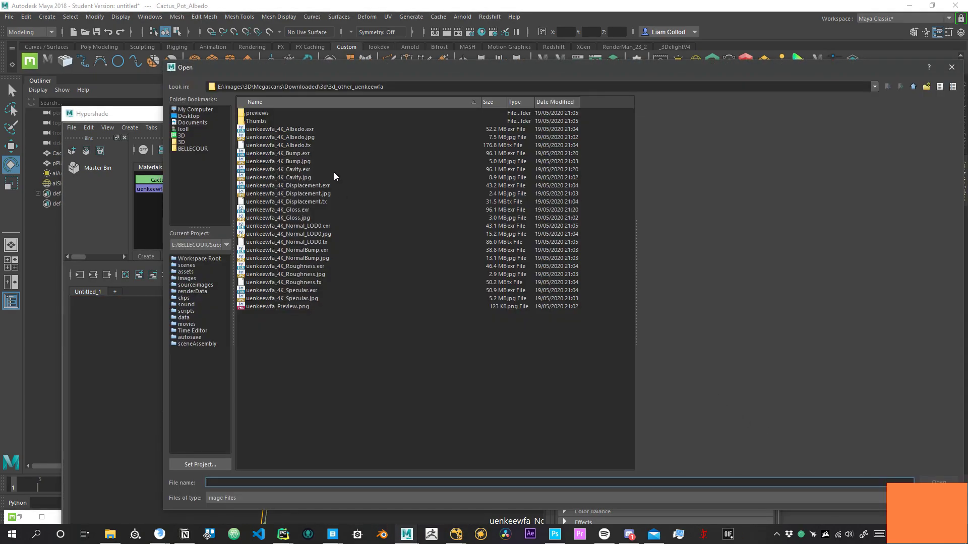
left_click(313, 130)
left_click(315, 137)
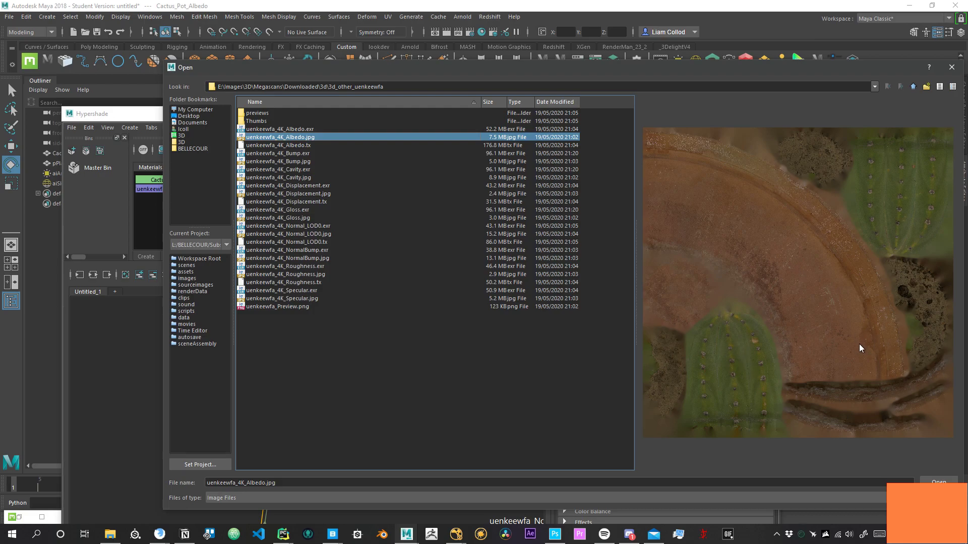
key("Return")
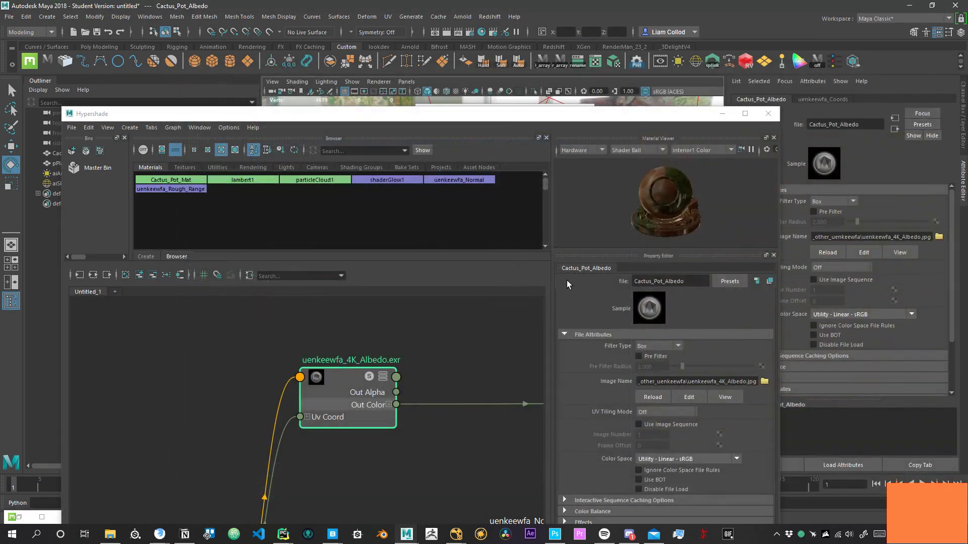
- Convert the JPG albedo's color space to Utility - sRGB - Texture with the ACES Colorspace Utility
left_click(686, 458)
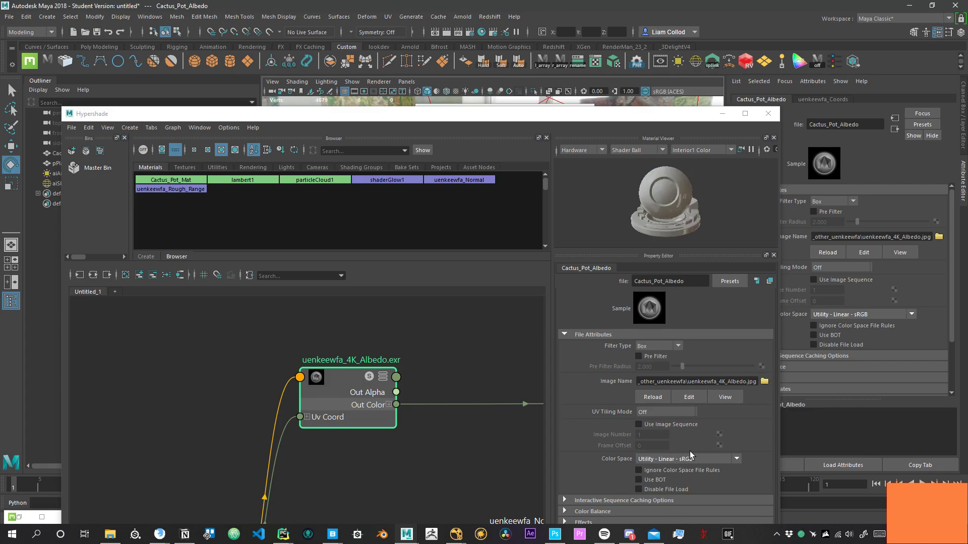
left_click(685, 463)
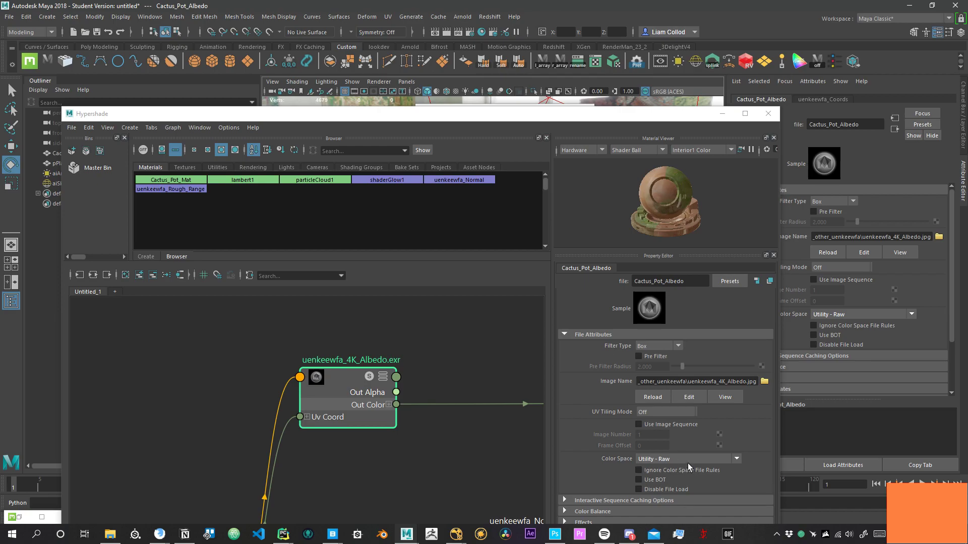
left_click(801, 61)
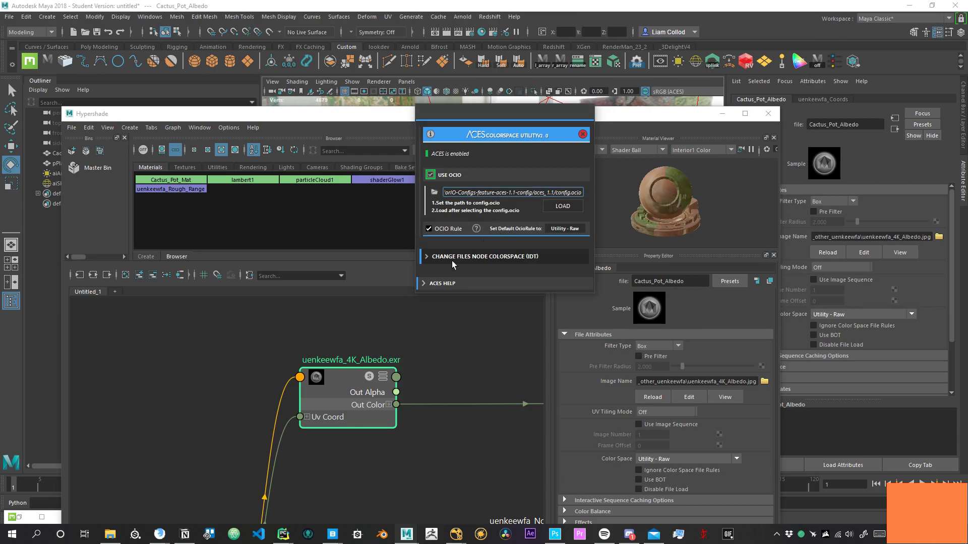
left_click(427, 258)
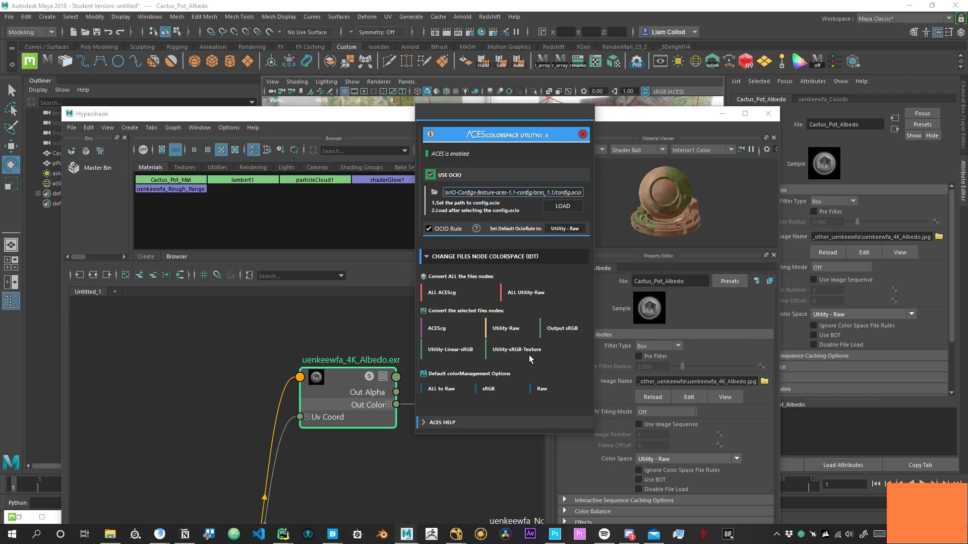
left_click(515, 349)
mouse_move(434, 458)
middle_mouse_down("alt")
mouse_move(449, 439)
mouse_move(463, 448)
mouse_move(440, 448)
middle_mouse_up("alt")
- Examine the Utility color spaces offered for the albedo texture and the node's connection to the material
left_click(672, 459)
left_click(683, 458)
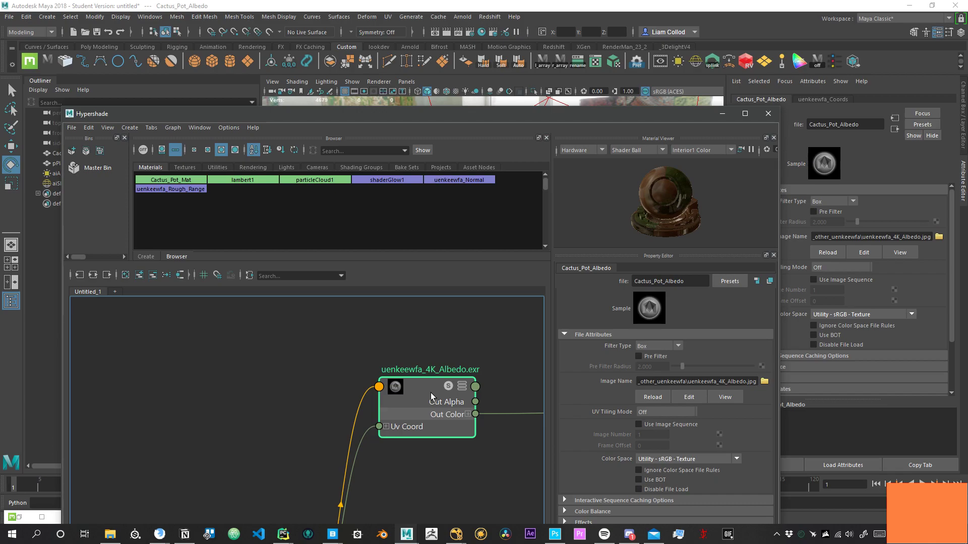
middle_click_drag(480, 451, 402, 472, "alt")
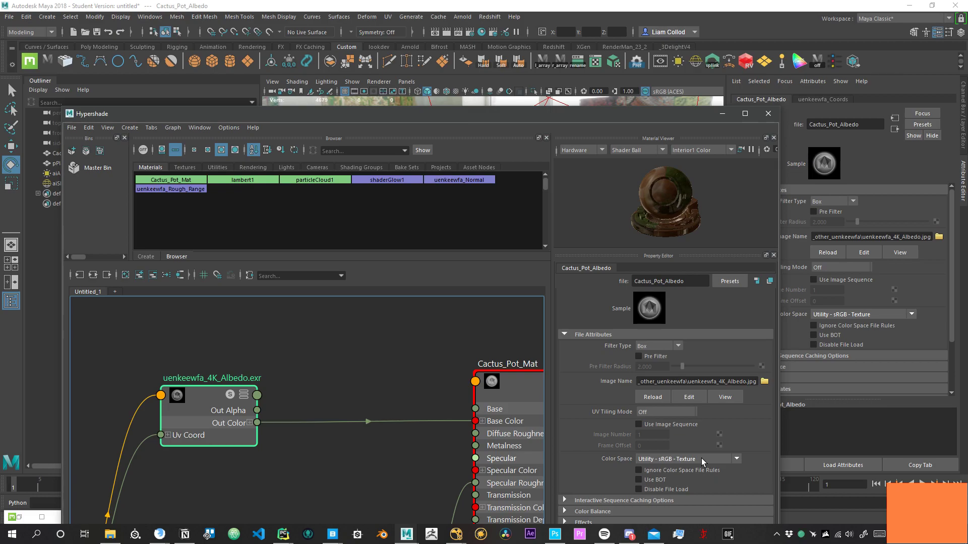
left_click(673, 462)
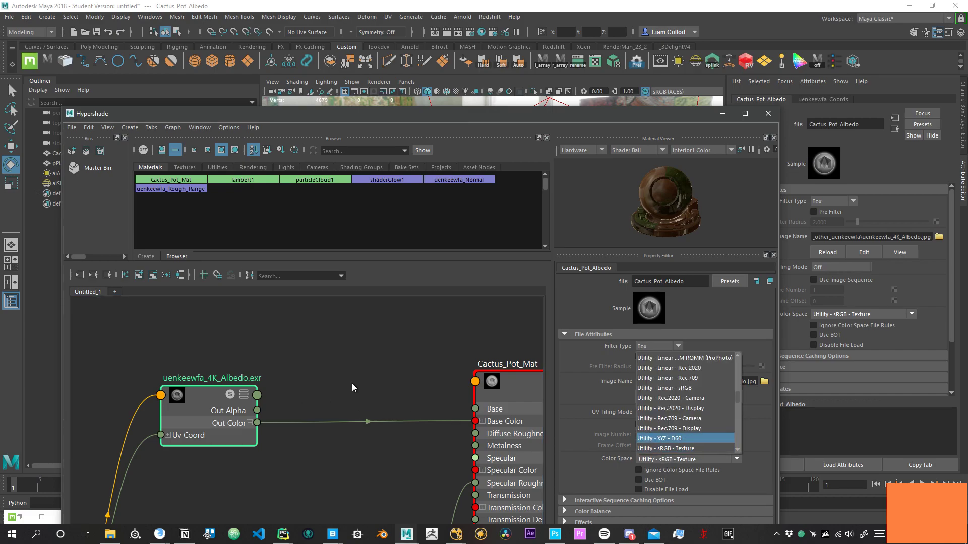
left_click(273, 393)
left_click_drag(233, 395, 281, 393)
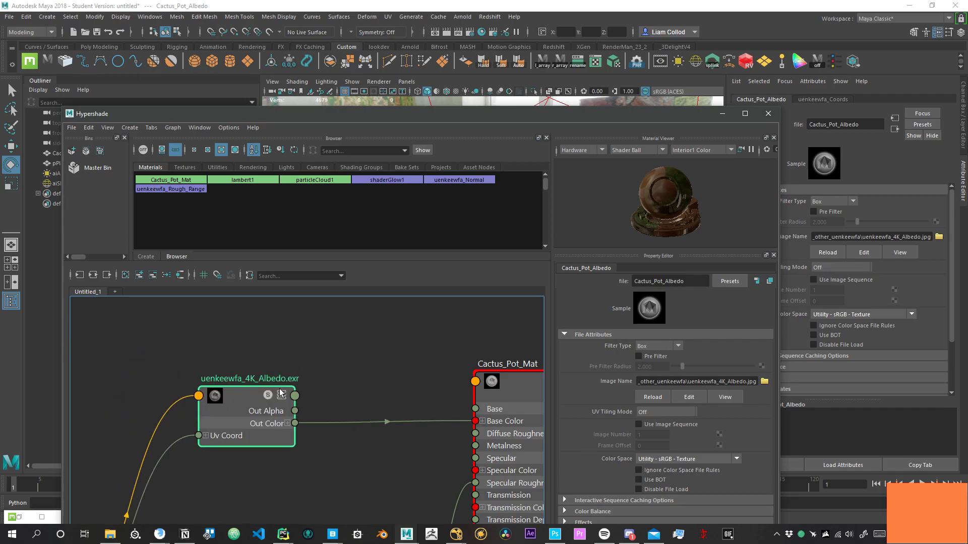
left_click(705, 458)
left_click(700, 455)
scroll(364, 345, "down", 3)
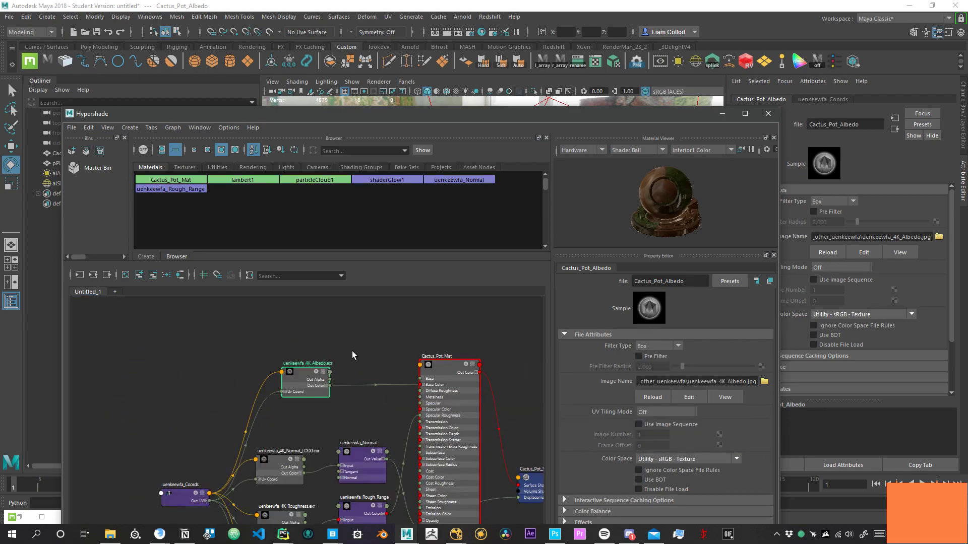
scroll(353, 394, "up", 3)
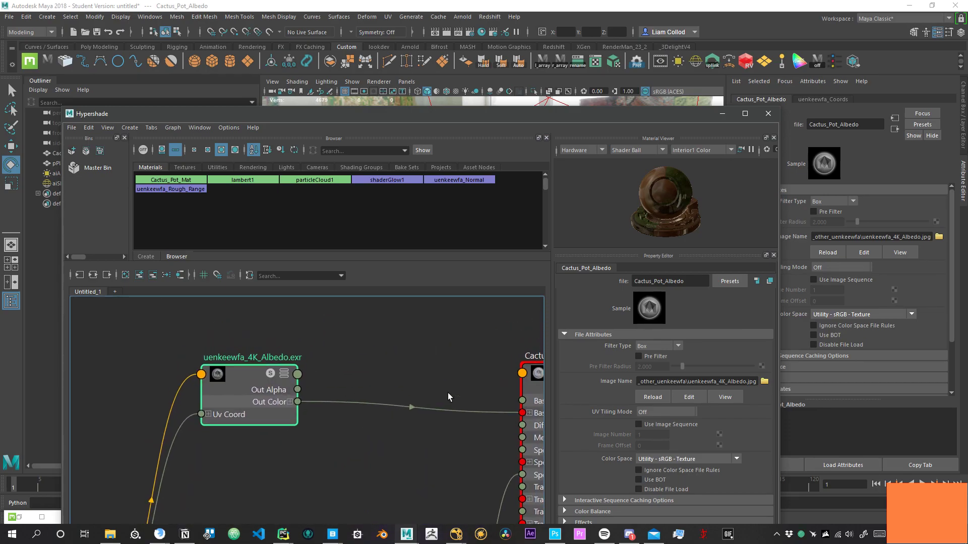
middle_click_drag(421, 454, 443, 442, "alt")
middle_click_drag(444, 360, 419, 388, "alt")
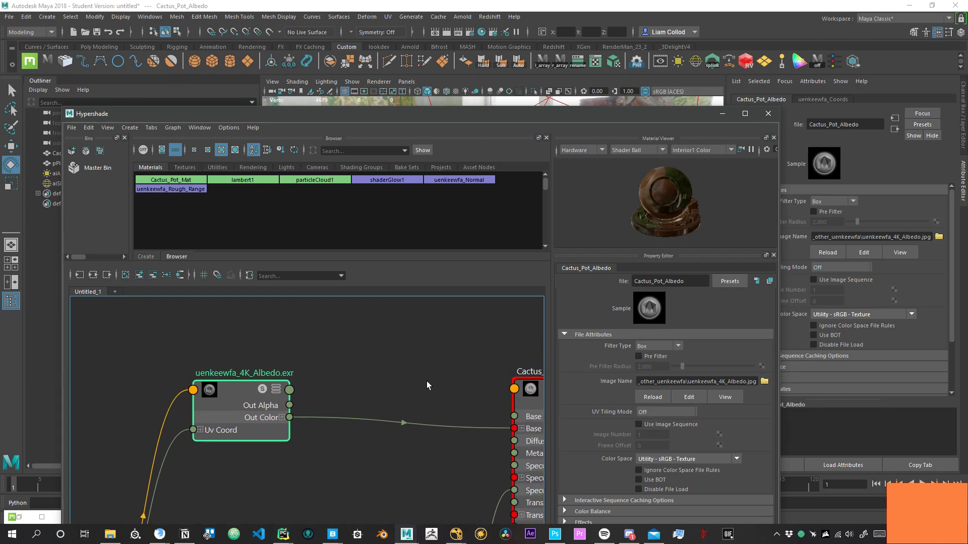
left_click(681, 459)
left_click(677, 460)
- Check the color spaces of the normal, roughness and displacement maps together, and of the HDRI file node
middle_click_drag(395, 376, 397, 418, "alt")
scroll(388, 364, "down", 4)
scroll(320, 324, "up", 1)
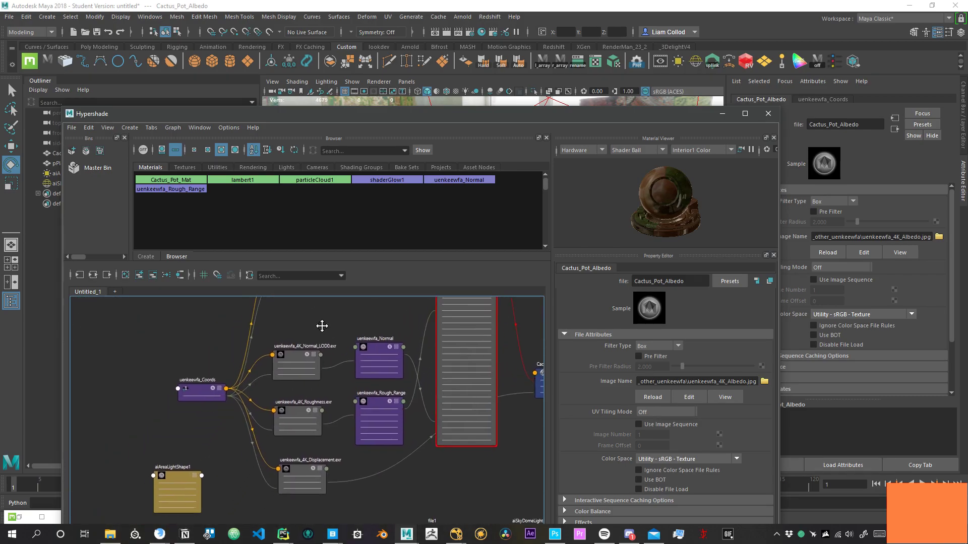
left_click_drag(287, 351, 312, 499)
middle_click_drag(430, 515, 357, 418, "alt")
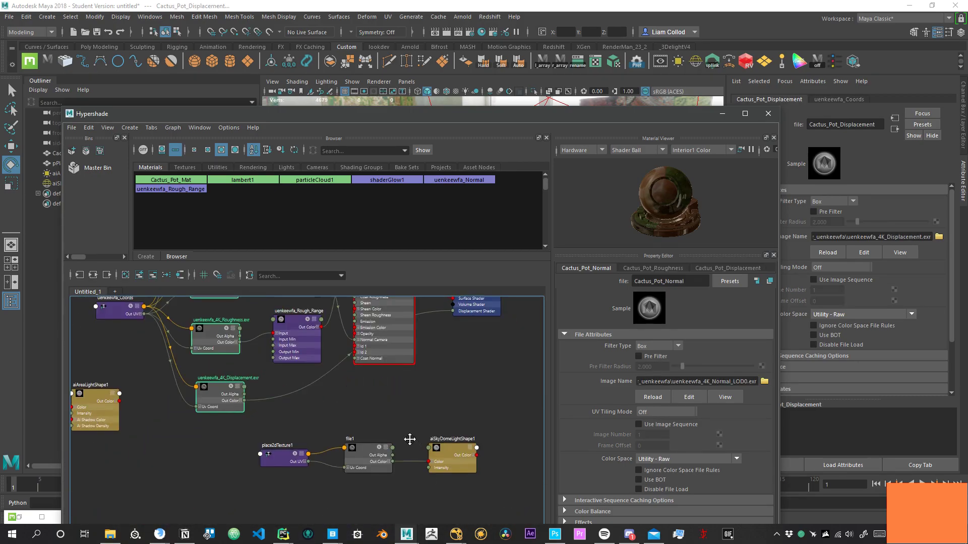
left_click(371, 445)
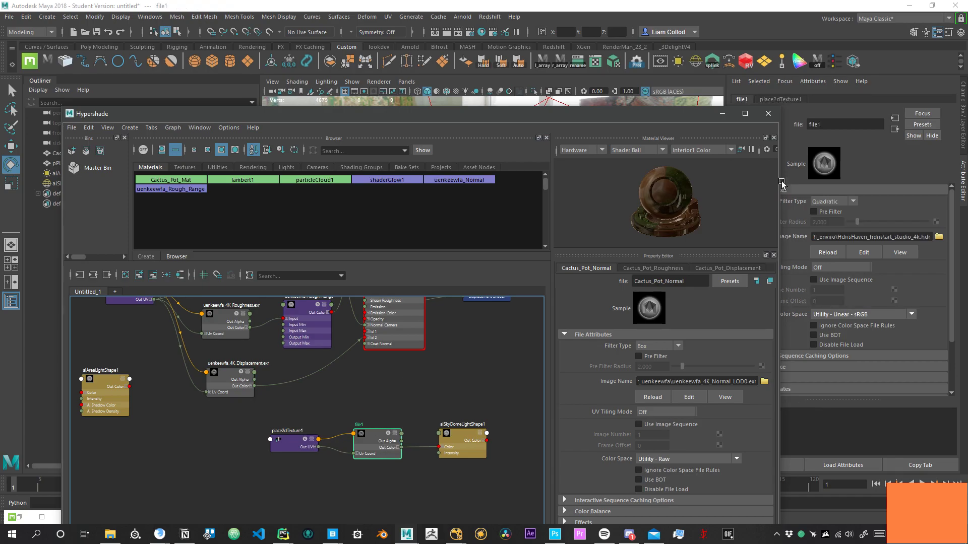
- Minimize the Hypershade, render the cactus scene in Arnold RenderView, and view it from a lower camera angle
left_click(722, 115)
left_click(745, 61)
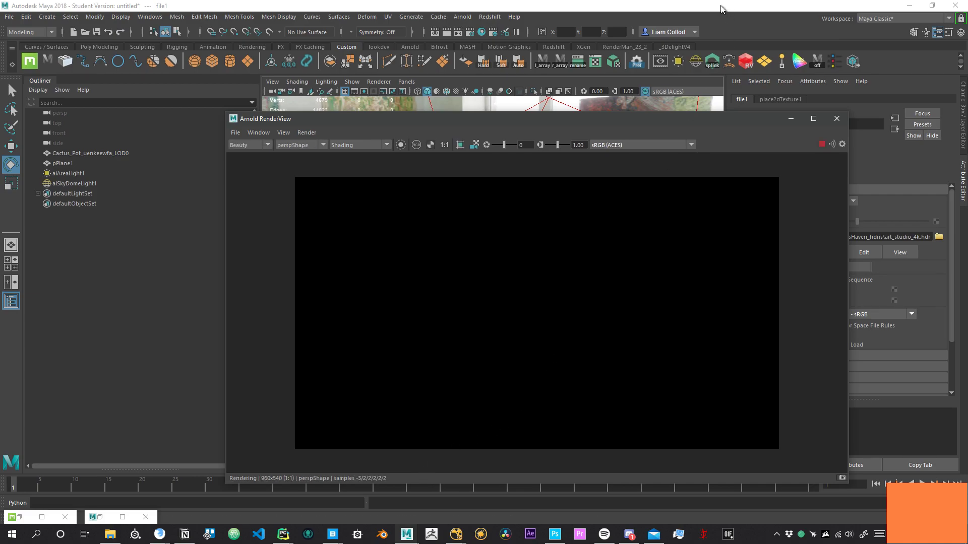
left_click_drag(751, 124, 684, 108)
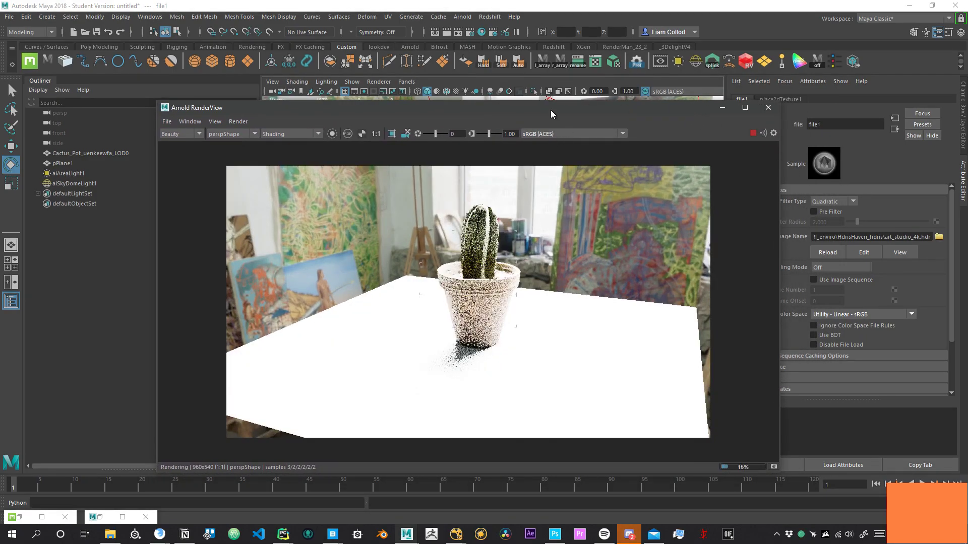
left_click_drag(551, 110, 527, 282)
left_click_drag(522, 246, 537, 206, "alt")
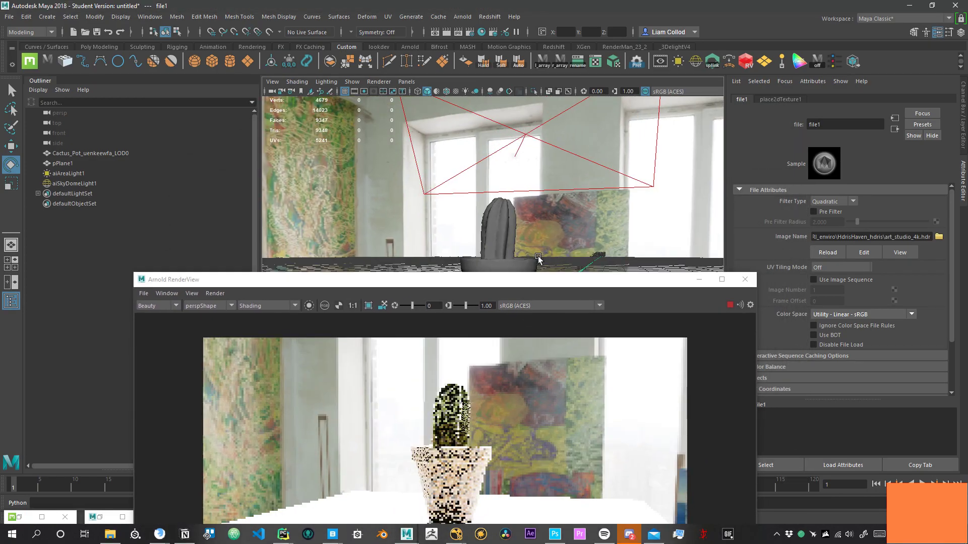
- Select the area light above the cactus and try exposures of 21, 20 and 15 in the live render
left_click_drag(532, 285, 541, 172)
left_click(522, 132)
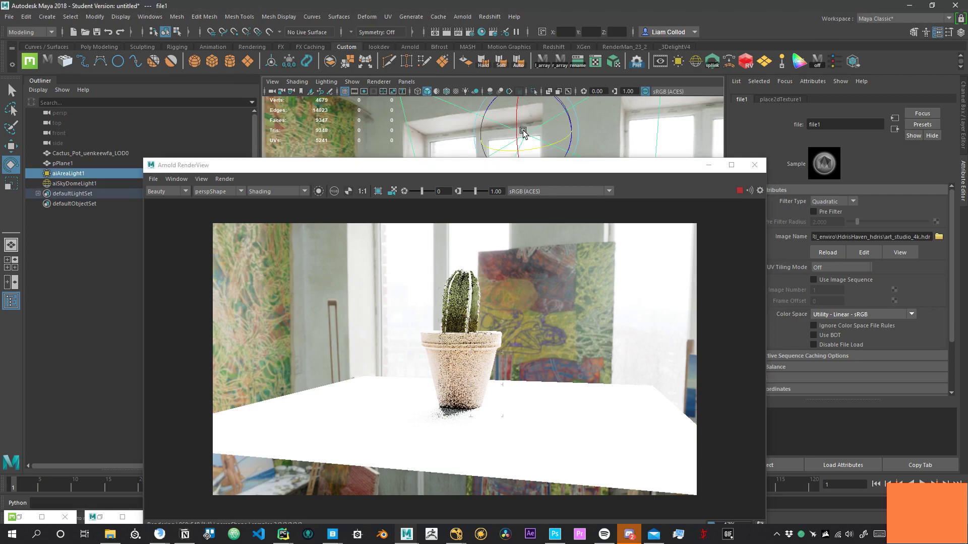
type("21")
key("Return")
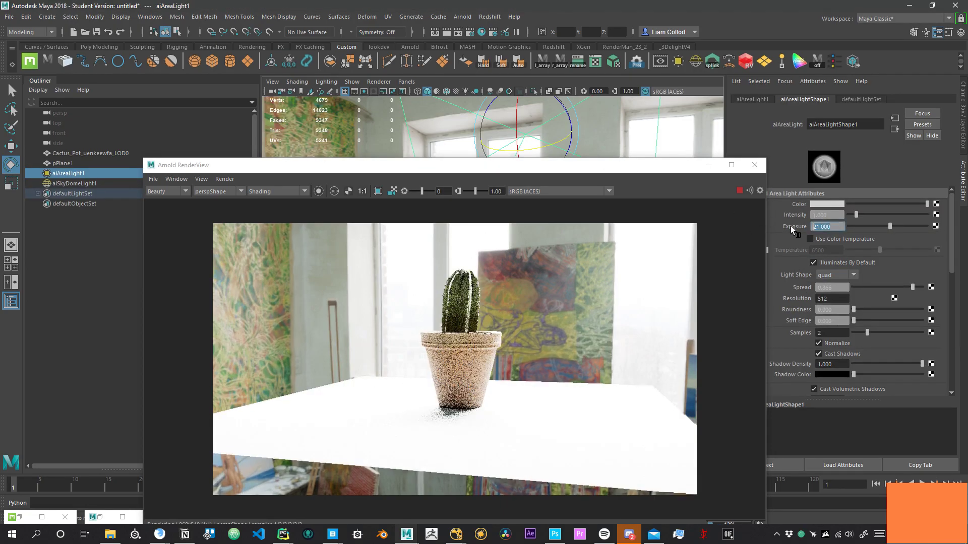
type("20")
key("Return")
type("15")
key("Return")
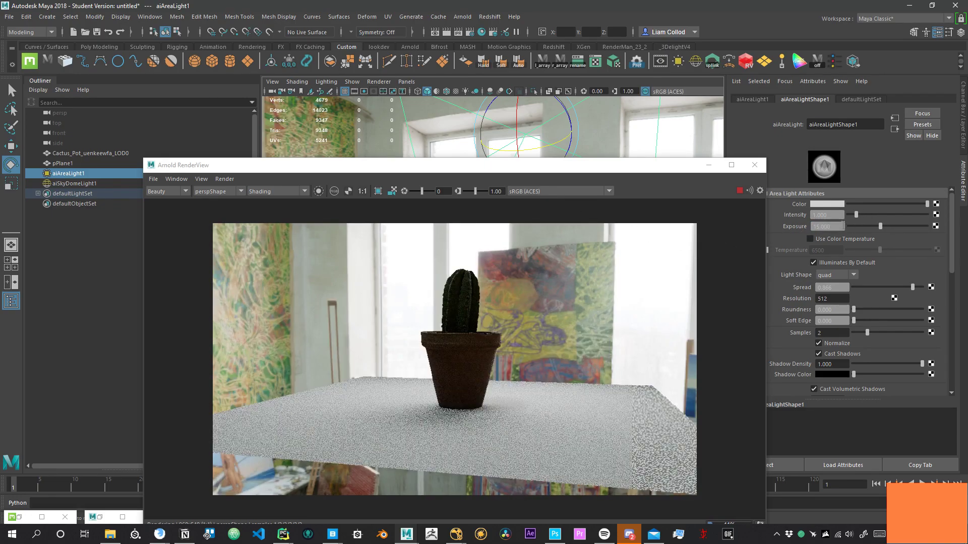
- Set the area light's exposure to 18
left_click_drag(843, 226, 752, 238)
type("0.")
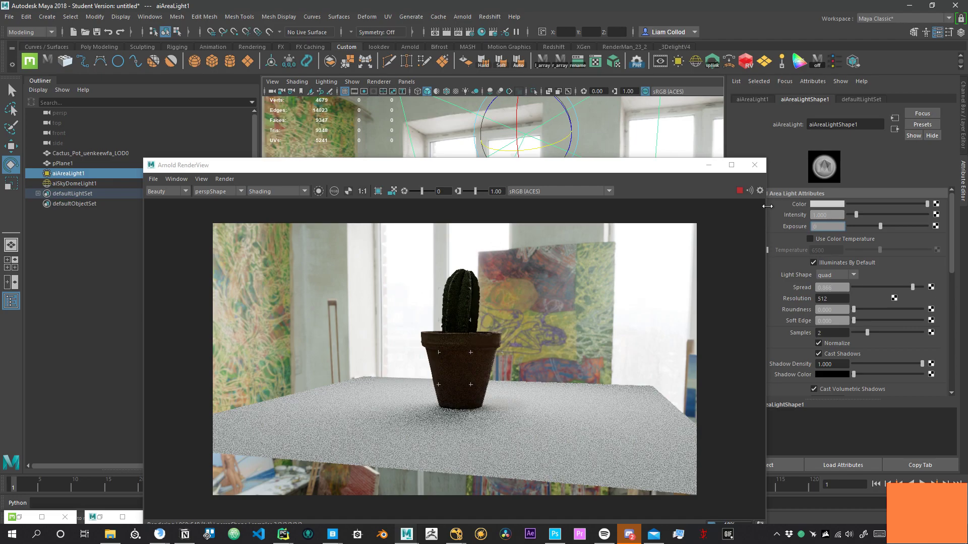
type("8")
key("Return")
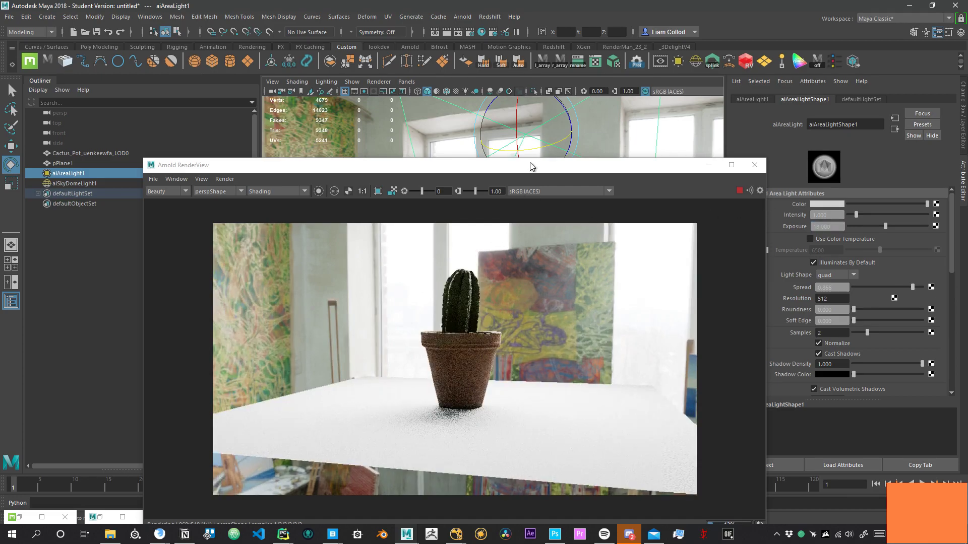
- Examine the live cactus render from other sides of the studio environment
left_click_drag(531, 166, 536, 176)
middle_click_drag(631, 123, 676, 103, "alt")
right_click_drag(588, 123, 452, 123, "alt")
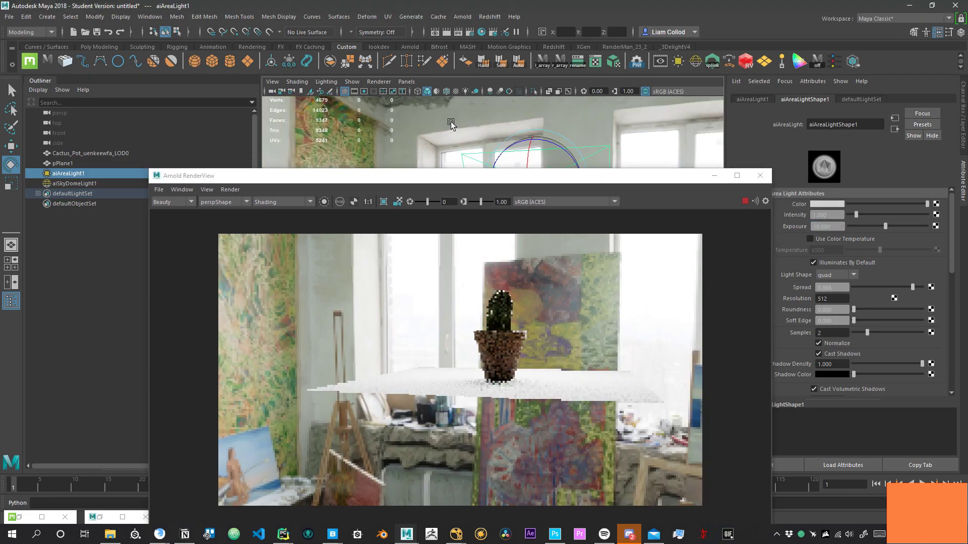
left_click_drag(465, 143, 590, 132, "alt")
left_click(593, 151)
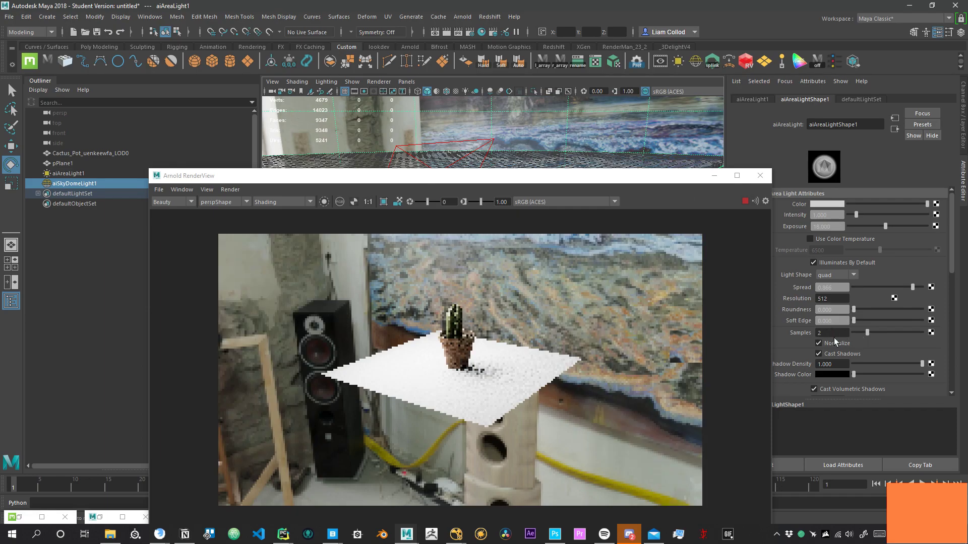
left_click_drag(538, 164, 525, 131, "alt")
right_click_drag(526, 131, 572, 156, "alt")
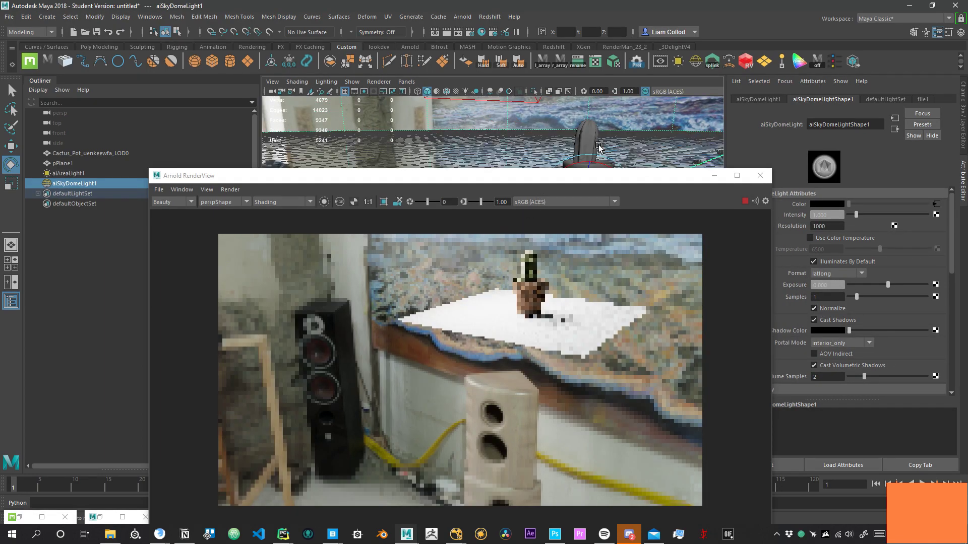
- Enable camera manipulation inside Arnold RenderView and inspect the lit side of the cactus and pot up close
left_click(397, 201)
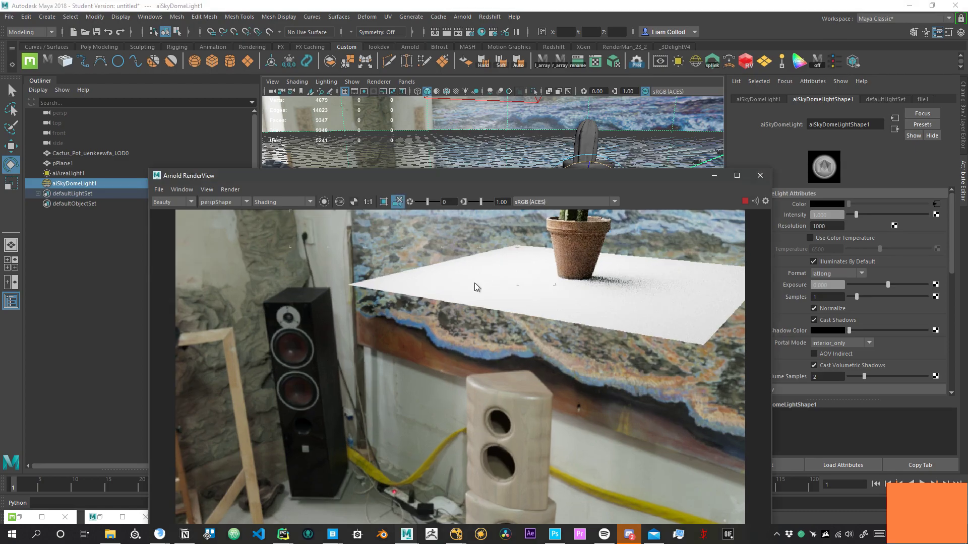
middle_click_drag(428, 376, 416, 386, "alt")
left_click_drag(402, 396, 705, 359, "alt")
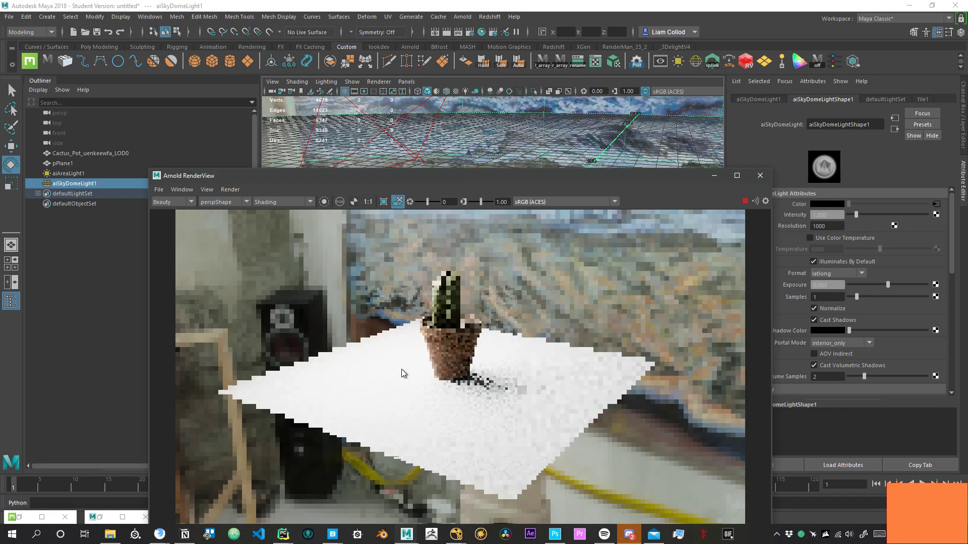
left_click_drag(454, 391, 494, 397, "alt")
right_click_drag(495, 397, 539, 406, "alt")
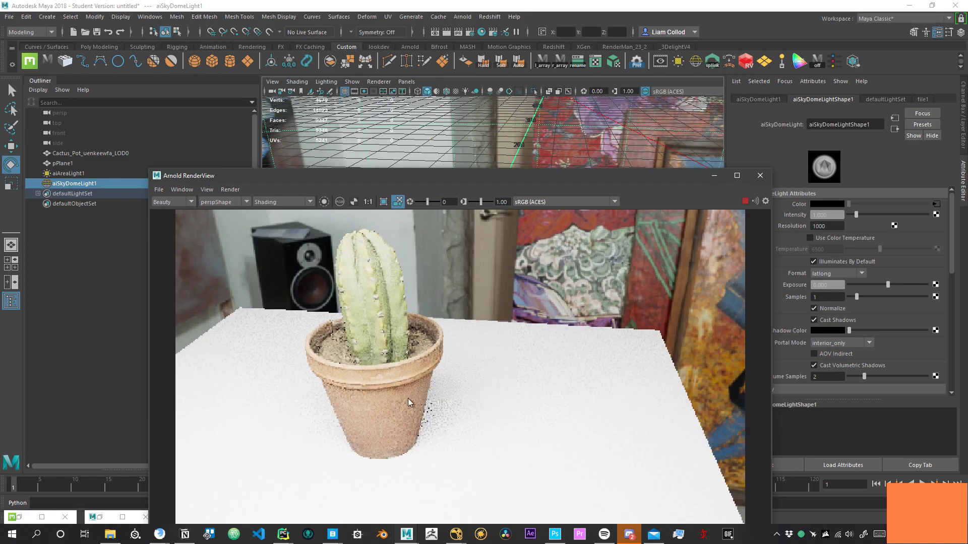
middle_click_drag(383, 402, 468, 385, "alt")
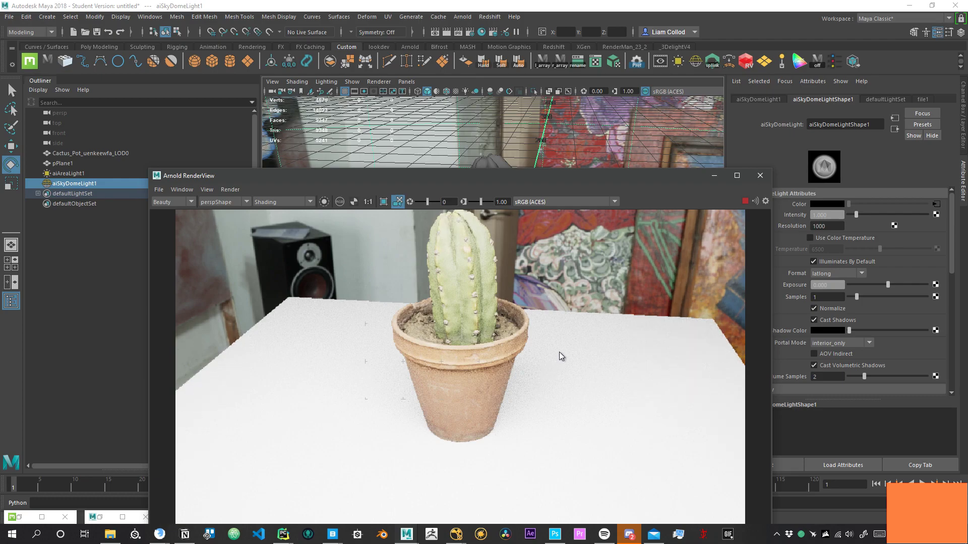
- Reselect the area light, set its exposure to 0, and open the exposure value for editing again
left_click_drag(451, 380, 423, 288, "alt")
right_click_drag(568, 244, 518, 220, "alt")
left_click(514, 218)
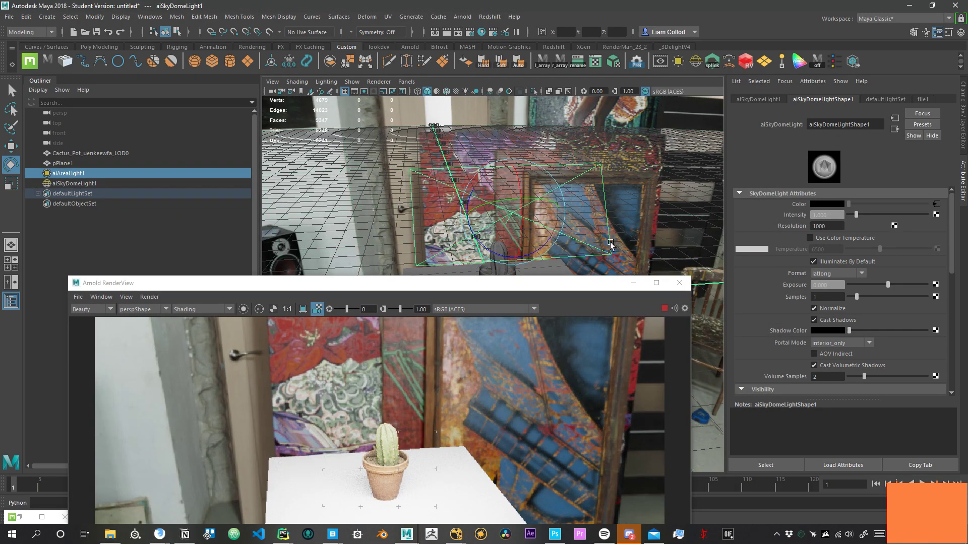
left_click(836, 227)
type("000")
key("Return")
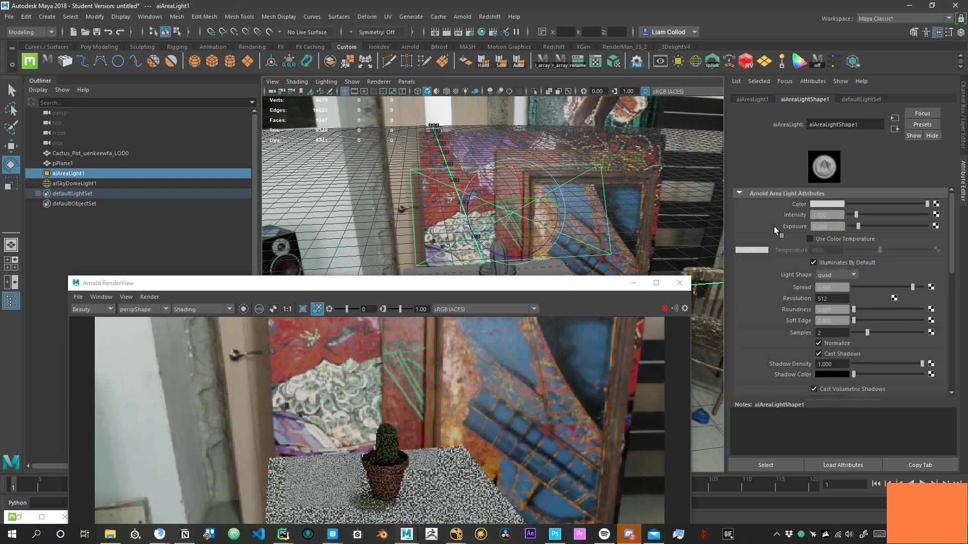
left_click_drag(843, 225, 800, 219)
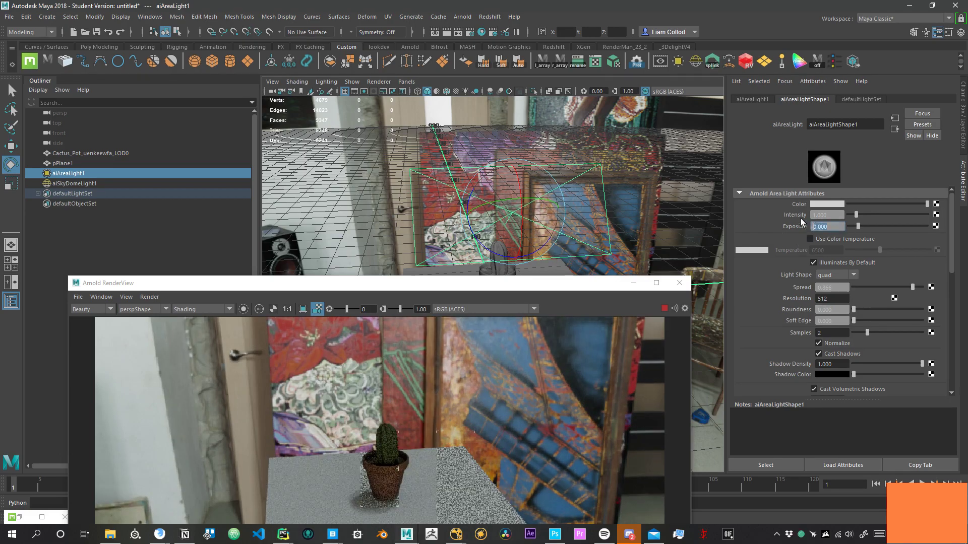
- Set the area light's exposure to 16, check the render, and minimize the Arnold RenderView
type("16")
key("Return")
left_click_drag(514, 284, 727, 176)
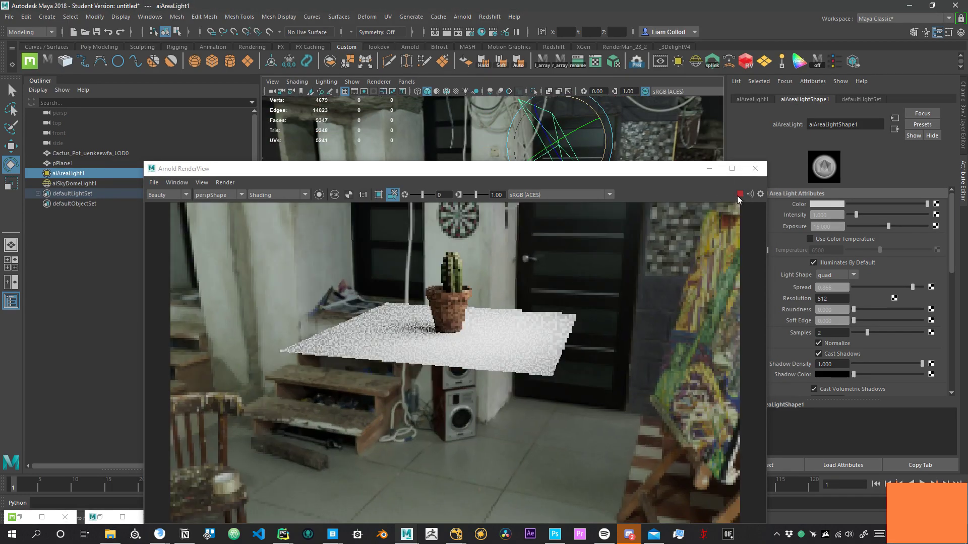
left_click(711, 170)
- Open the Redshift Render View and enlarge its window over the viewport
left_click_drag(682, 201, 582, 266, "alt")
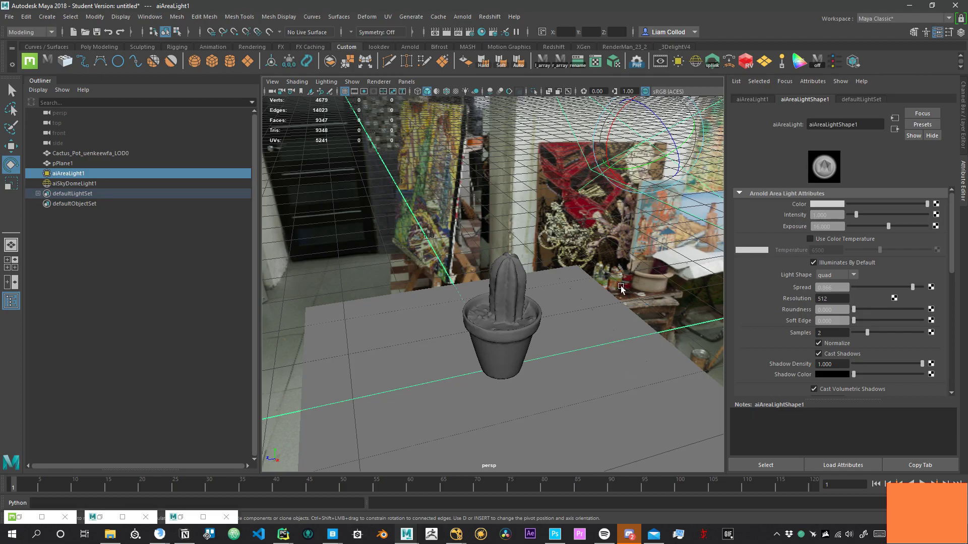
middle_click_drag(653, 305, 584, 305, "alt")
right_click_drag(584, 305, 567, 322, "alt")
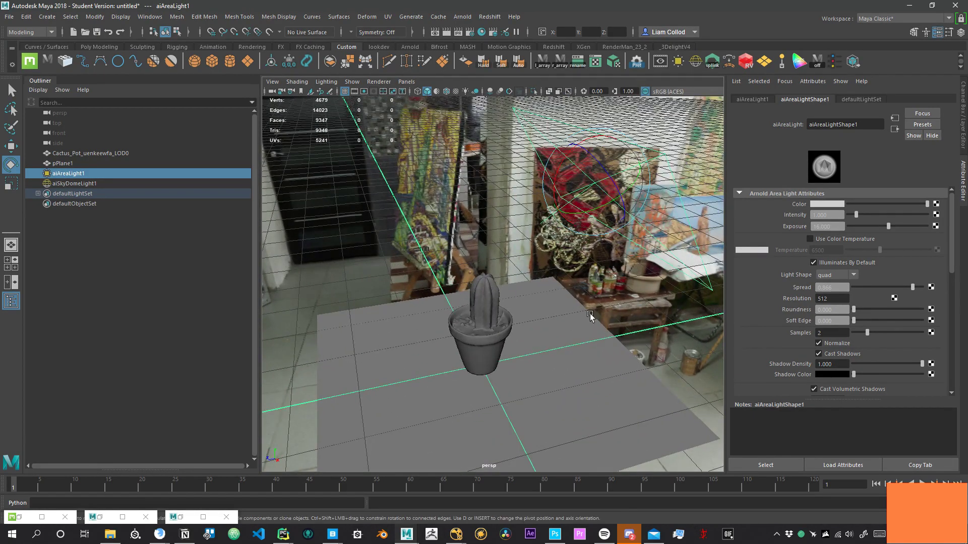
left_click(748, 65)
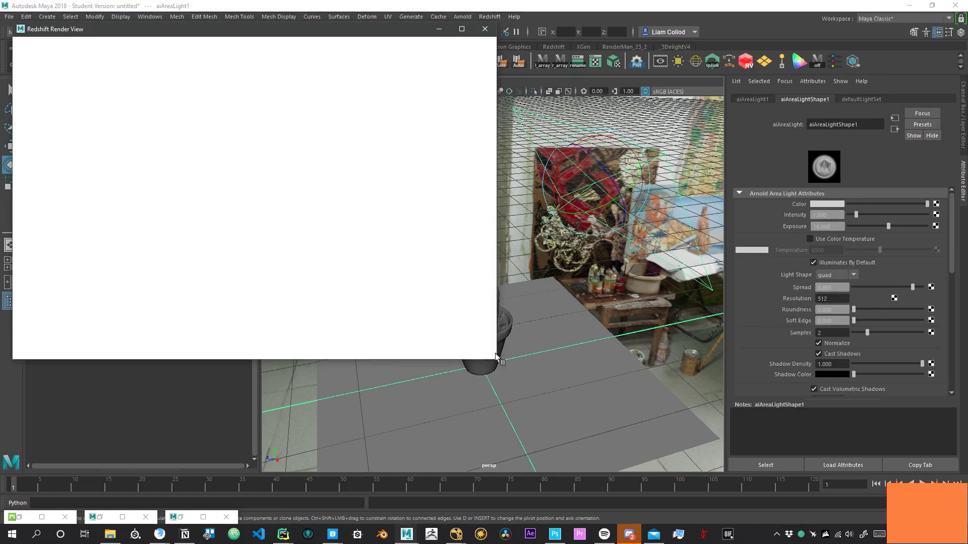
left_click_drag(396, 34, 459, 112)
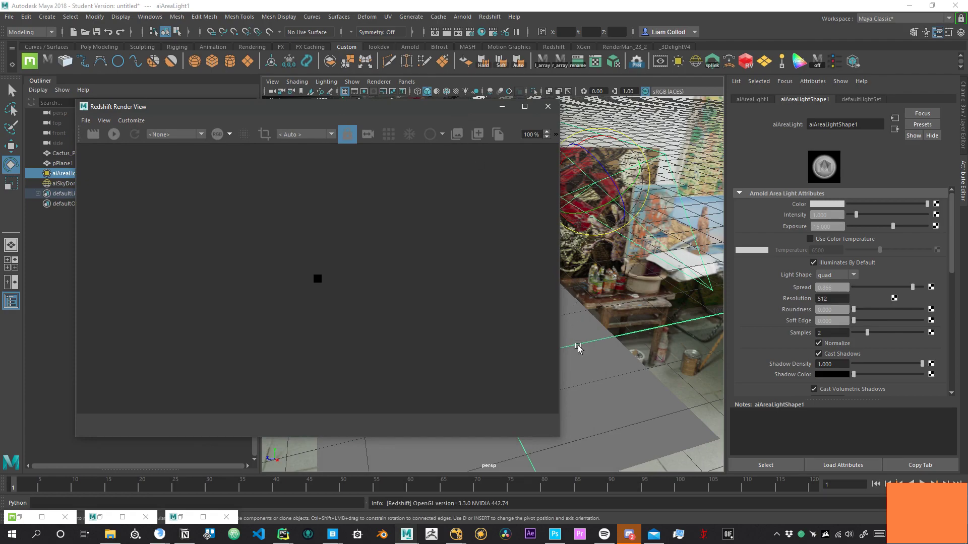
left_click_drag(560, 440, 722, 470)
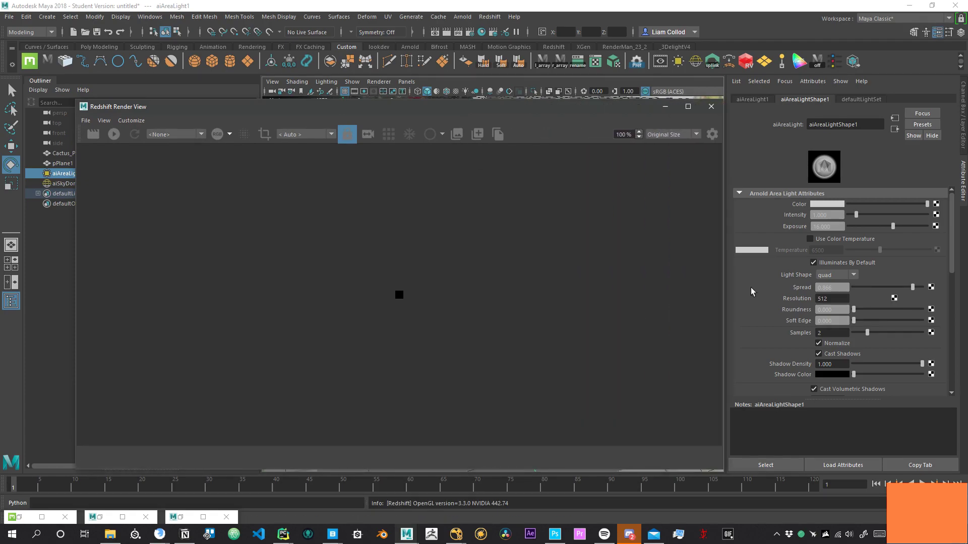
- Show the Redshift Render View's display settings and examine its color management options, including the OCIO config and view transform
left_click(712, 134)
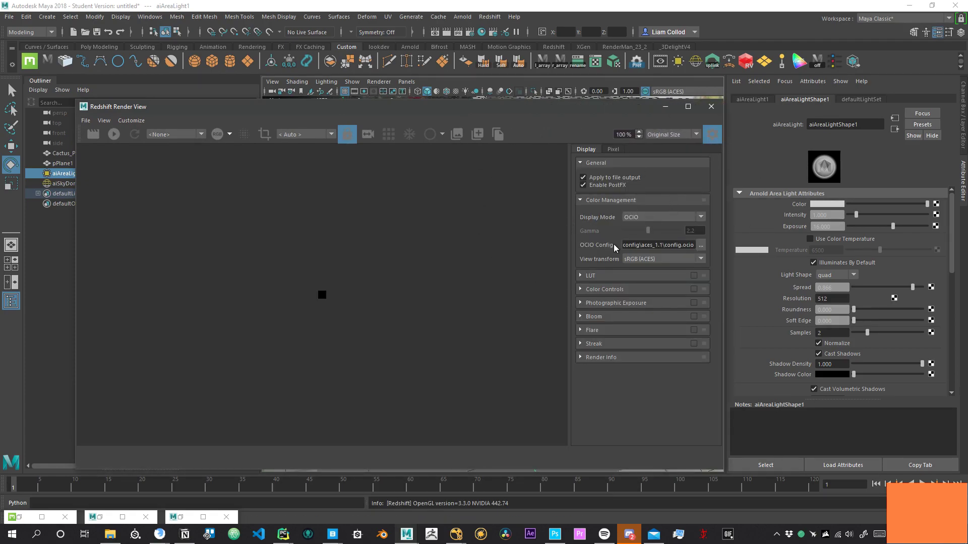
left_click(658, 259)
left_click(655, 264)
left_click(641, 261)
left_click(593, 231)
left_click(712, 134)
left_click(712, 134)
- Keep the Redshift display mode on OCIO, check the config path, and choose sRGB (ACES) as the view transform
left_click(636, 217)
left_click(648, 218)
mouse_move(695, 246)
left_mouse_down()
mouse_move(584, 245)
mouse_move(693, 259)
left_mouse_up()
left_click(639, 259)
left_click(644, 262)
left_click(650, 260)
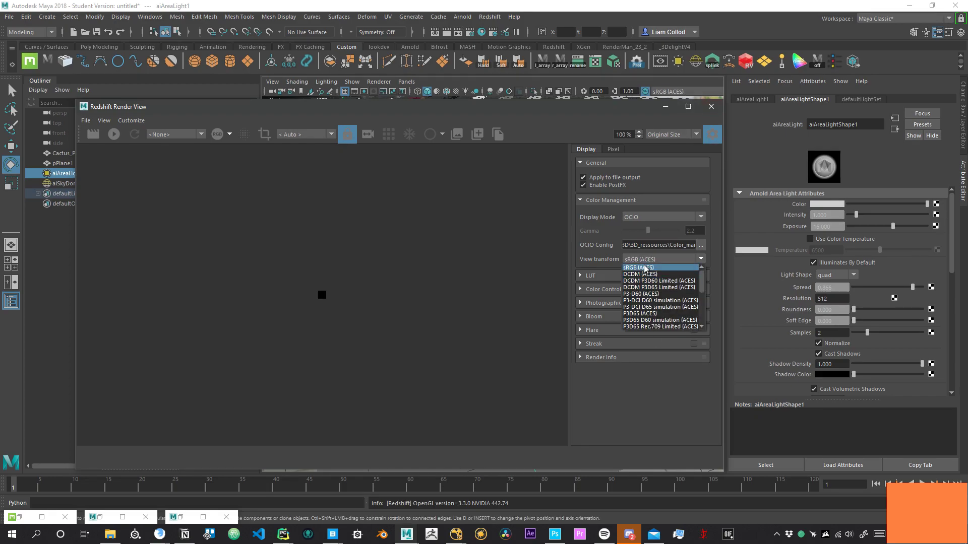
left_click(648, 269)
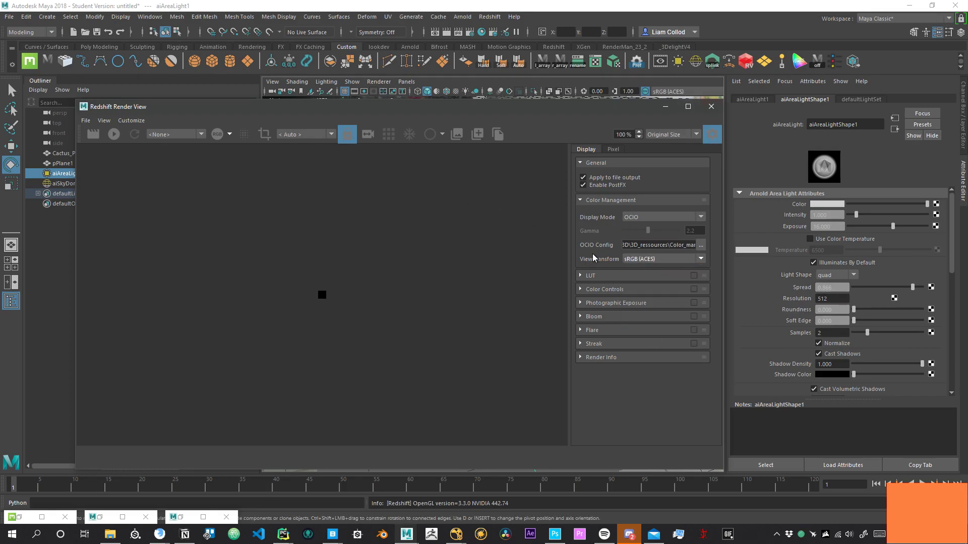
- Inspect the empty render area and close the Redshift Render View
left_click_drag(505, 111, 551, 122)
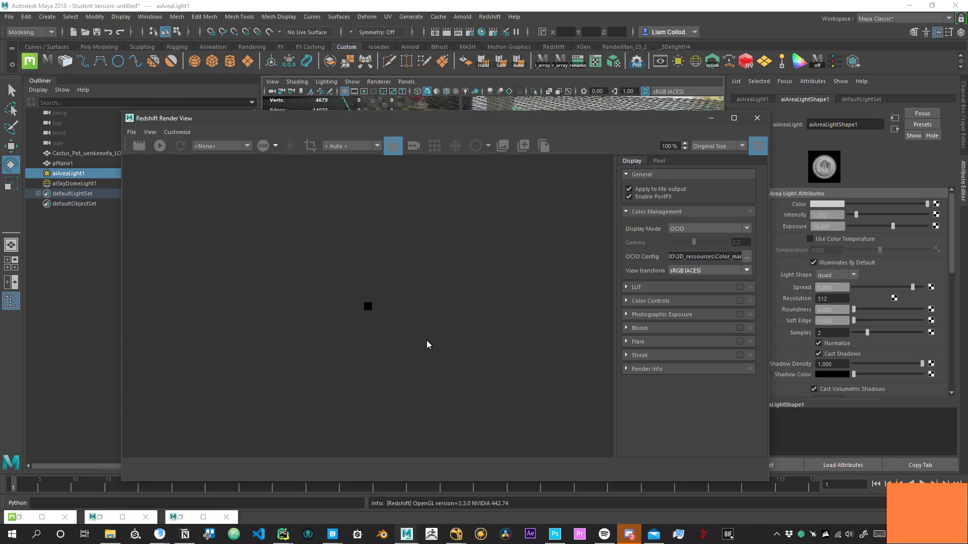
scroll(392, 294, "up", 5)
middle_click_drag(317, 323, 472, 279)
left_click(763, 121)
mouse_move(560, 292)
left_mouse_down("alt")
mouse_move(544, 294)
mouse_move(554, 295)
left_mouse_up("alt")
right_click_drag(555, 295, 577, 312, "alt")
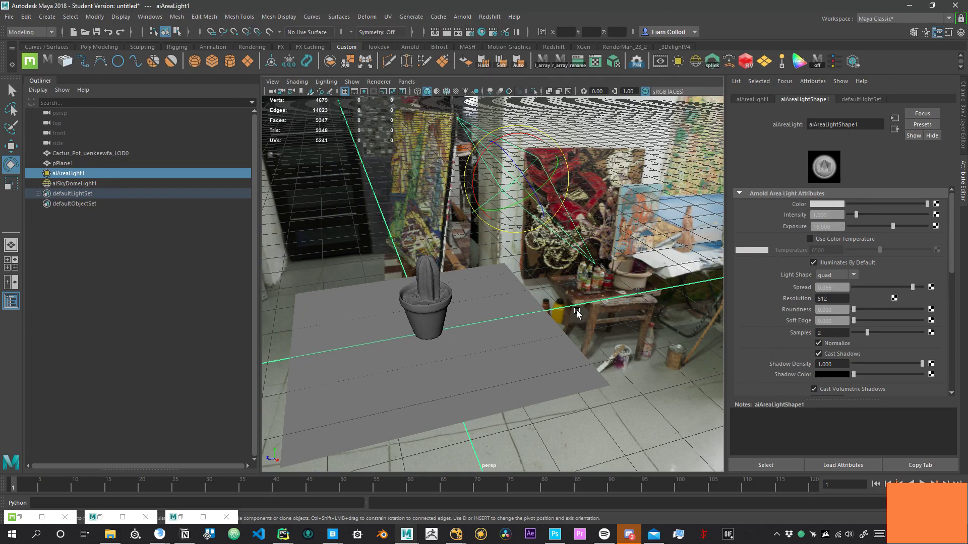
middle_click_drag(560, 293, 644, 295, "alt")
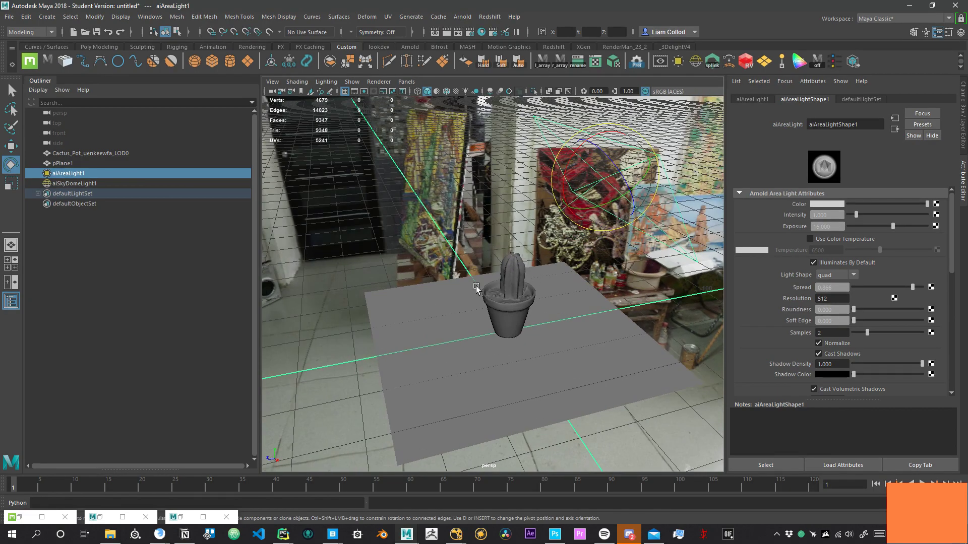
right_click_drag(487, 289, 575, 350, "alt")
left_click_drag(575, 350, 616, 331, "alt")
right_click_drag(616, 331, 598, 372, "alt")
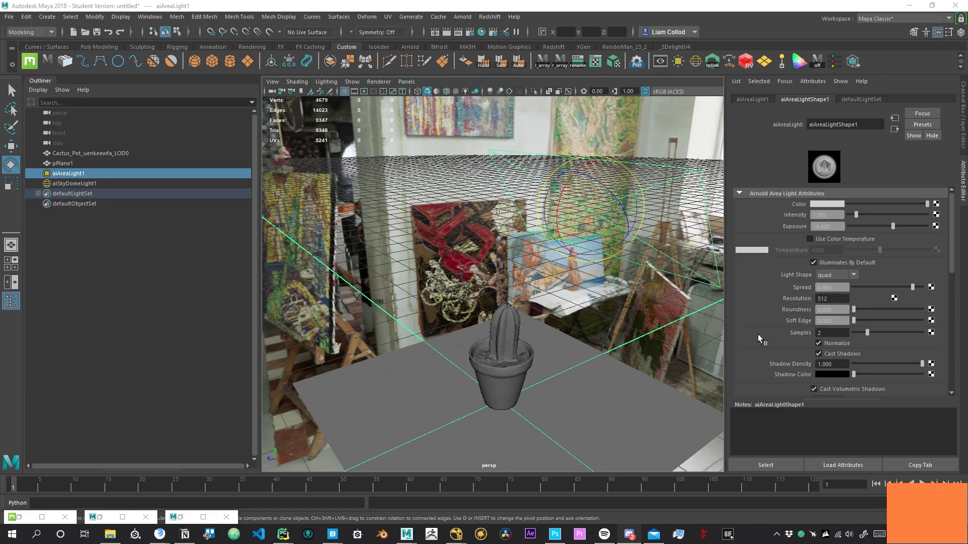
scroll(800, 299, "down", 2)
scroll(800, 297, "down", 5)
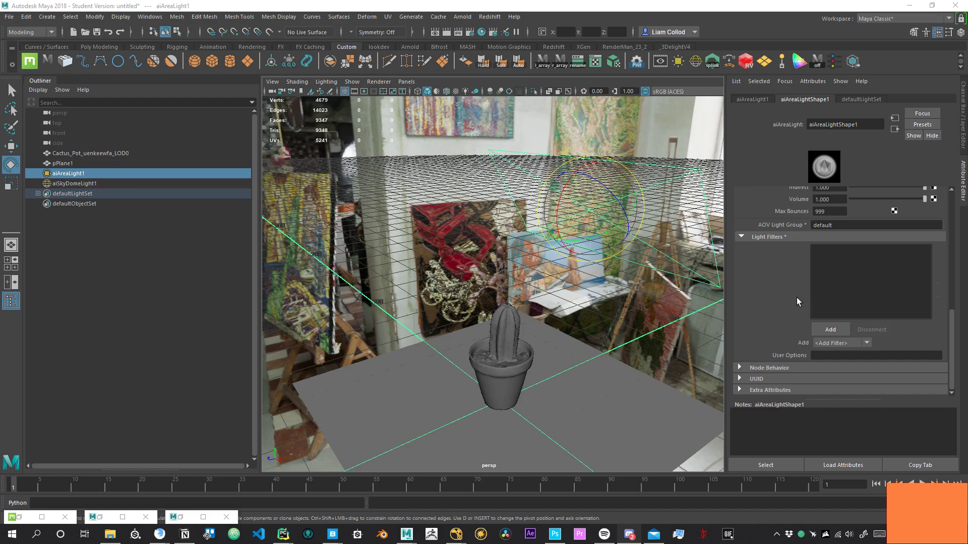
mouse_move(456, 533)
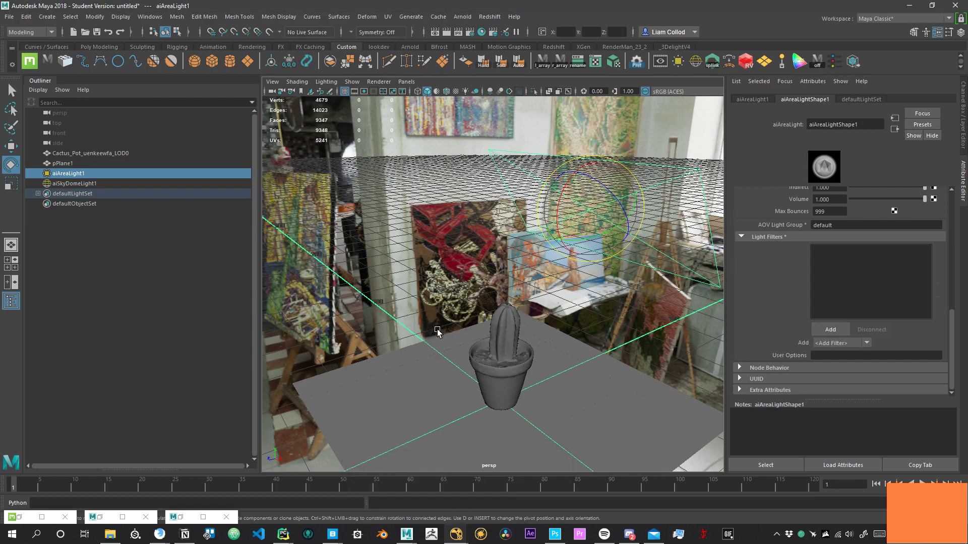
- Enable Use Color Temperature on the Arnold area light and lower the temperature to about 3870
left_click_drag(545, 262, 788, 204, "alt")
left_click(851, 100)
left_click(795, 101)
scroll(779, 265, "up", 5)
scroll(779, 265, "up", 3)
left_click(830, 240)
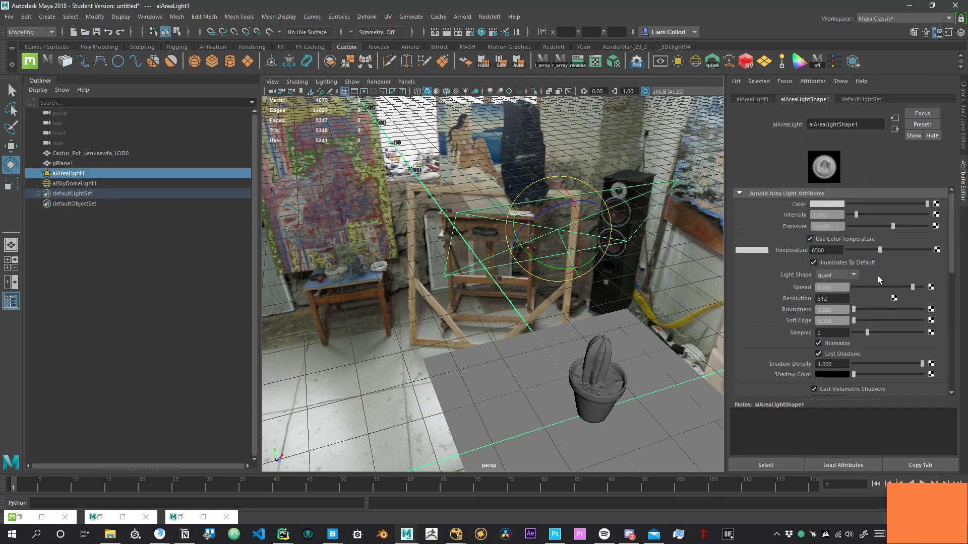
left_click_drag(879, 251, 867, 253)
middle_click_drag(594, 290, 499, 303, "alt")
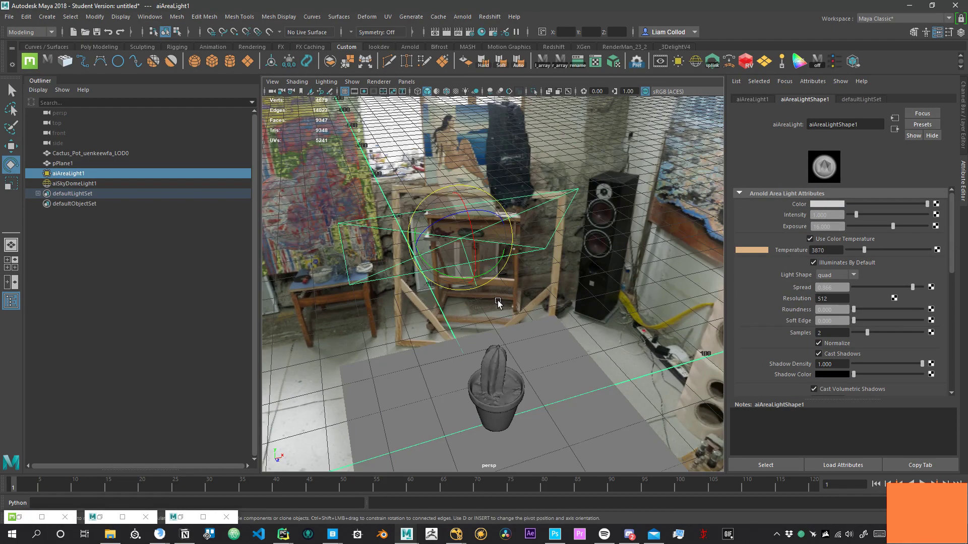
- Warm the Arnold area light further by lowering its color temperature to about 2478
left_click_drag(499, 302, 566, 324, "alt")
middle_click_drag(566, 324, 633, 324, "alt")
right_click_drag(633, 324, 604, 320, "alt")
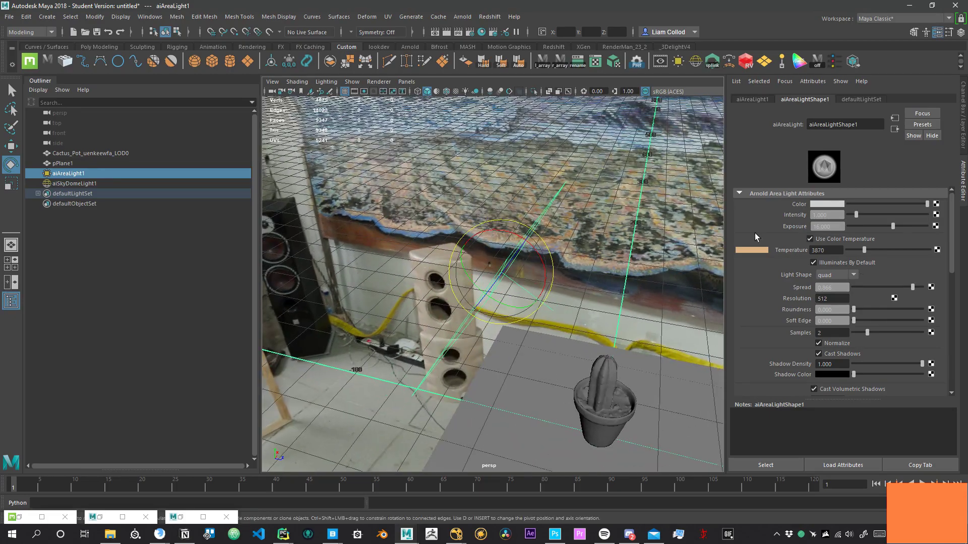
left_click_drag(597, 288, 505, 289, "alt")
middle_click_drag(506, 290, 524, 302, "alt")
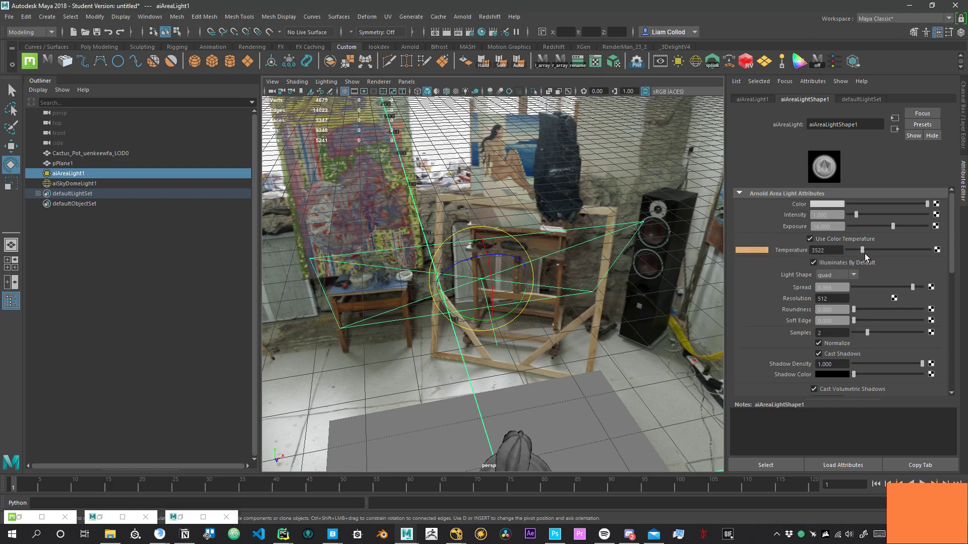
left_click_drag(866, 250, 868, 251)
left_click_drag(873, 250, 856, 250)
left_click_drag(620, 231, 630, 238, "alt")
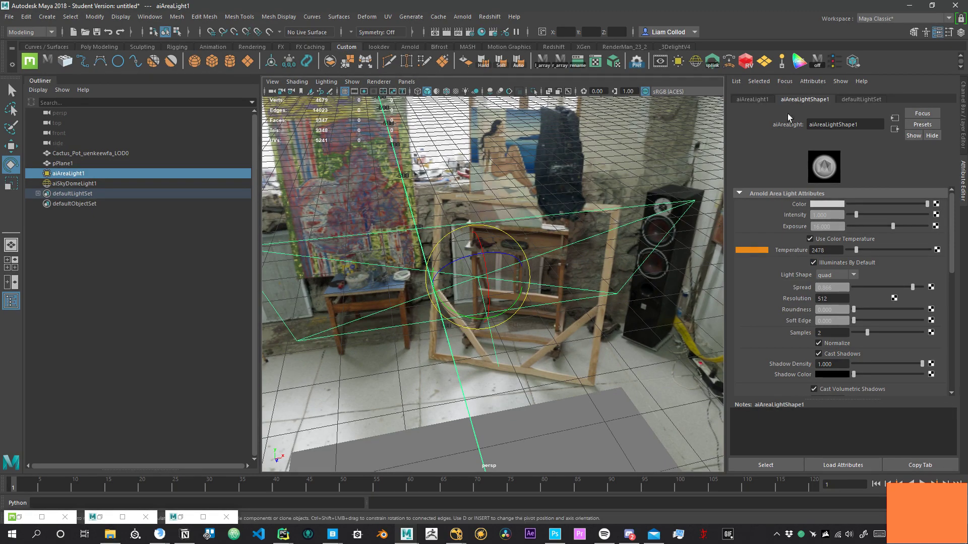
left_click(148, 17)
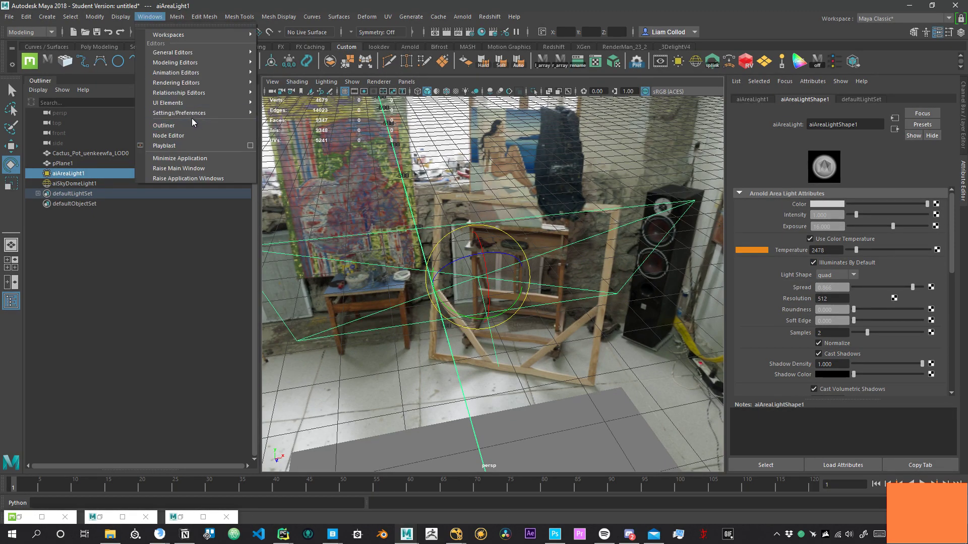
mouse_move(191, 113)
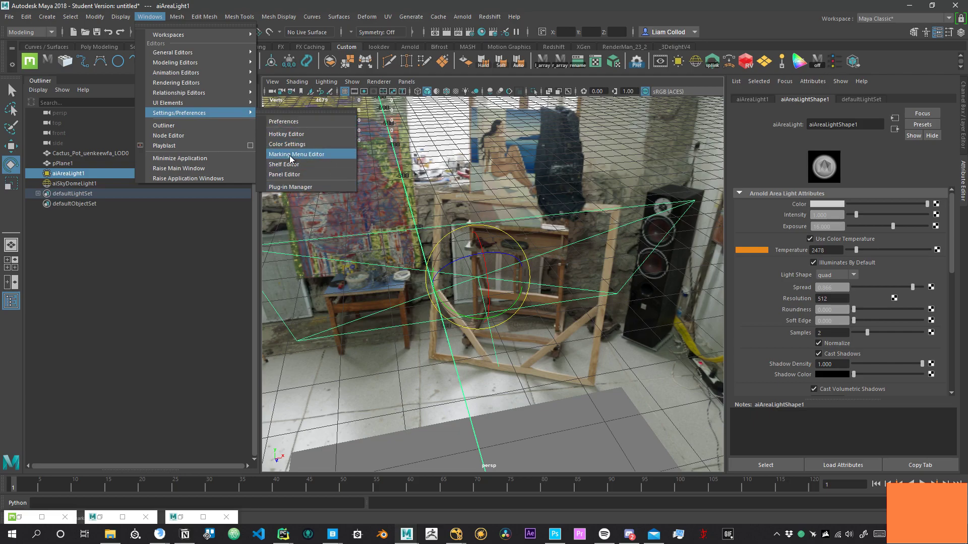
left_click(775, 285)
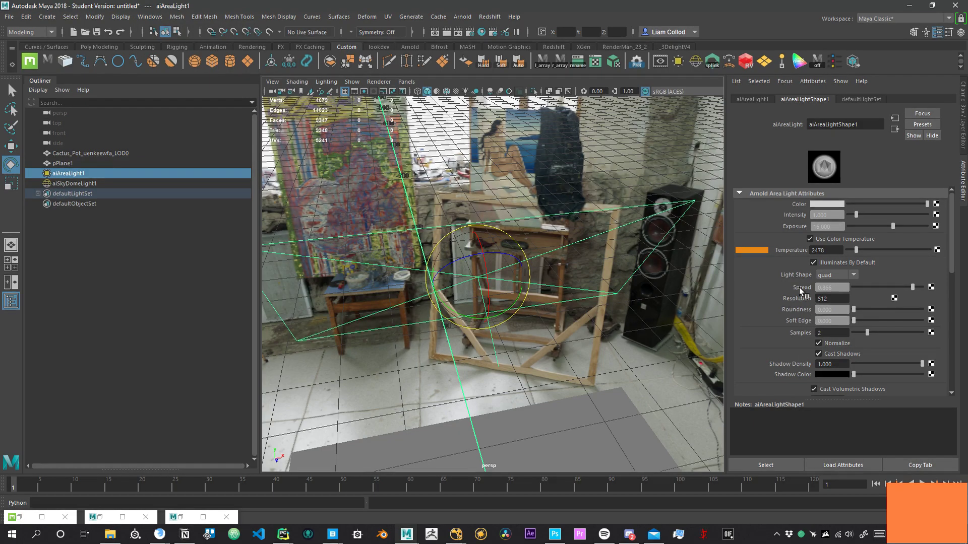
scroll(846, 284, "down", 8)
scroll(817, 290, "up", 8)
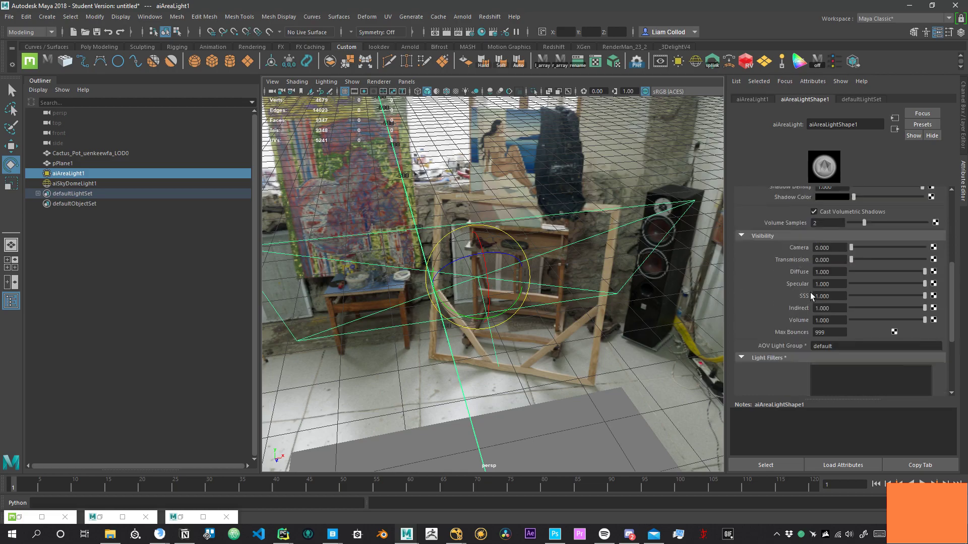
- Fine-tune the Arnold area light's color temperature to around 2217
left_click_drag(856, 250, 854, 250)
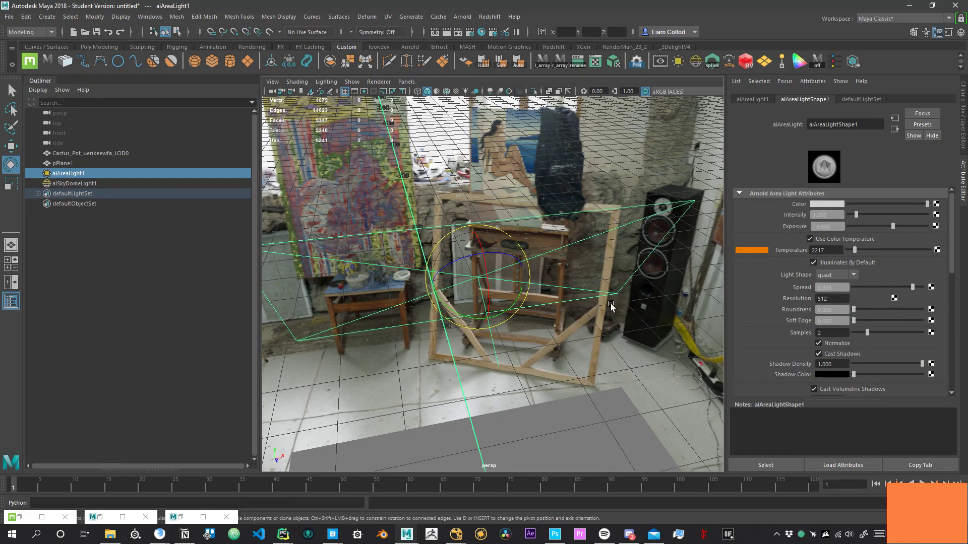
scroll(531, 301, "down", 3)
middle_click_drag(540, 295, 621, 294, "alt")
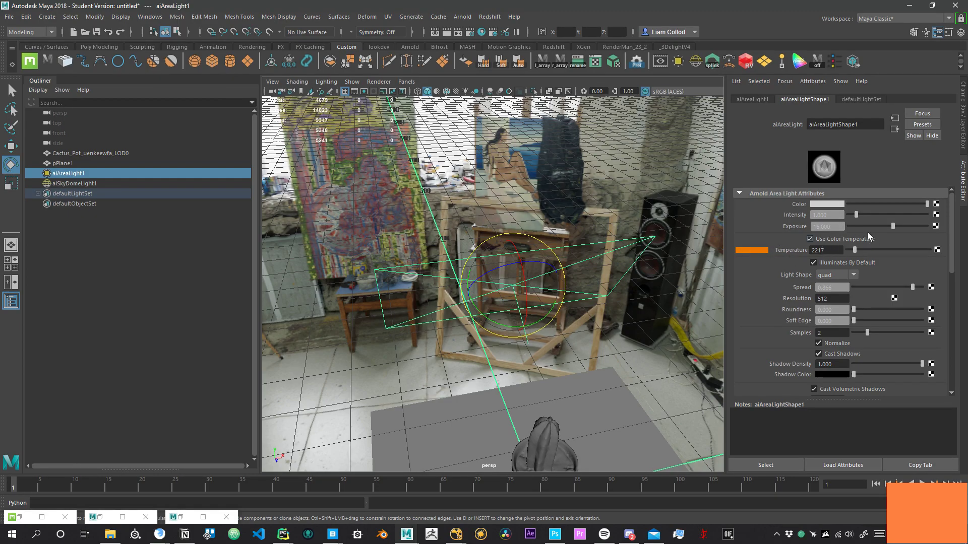
left_click_drag(856, 250, 857, 249)
- Create a Redshift physical area light, scale it up, and move it above and behind the cactus pot
left_click(764, 63)
key("r")
middle_click_drag(580, 358, 600, 200, "alt")
left_click_drag(555, 360, 600, 355)
key("w")
left_click_drag(560, 321, 687, 173)
- Set the Redshift physical light's intensity mode to Temperature and lower the temperature to about 2576
left_click(831, 198)
left_click(833, 213)
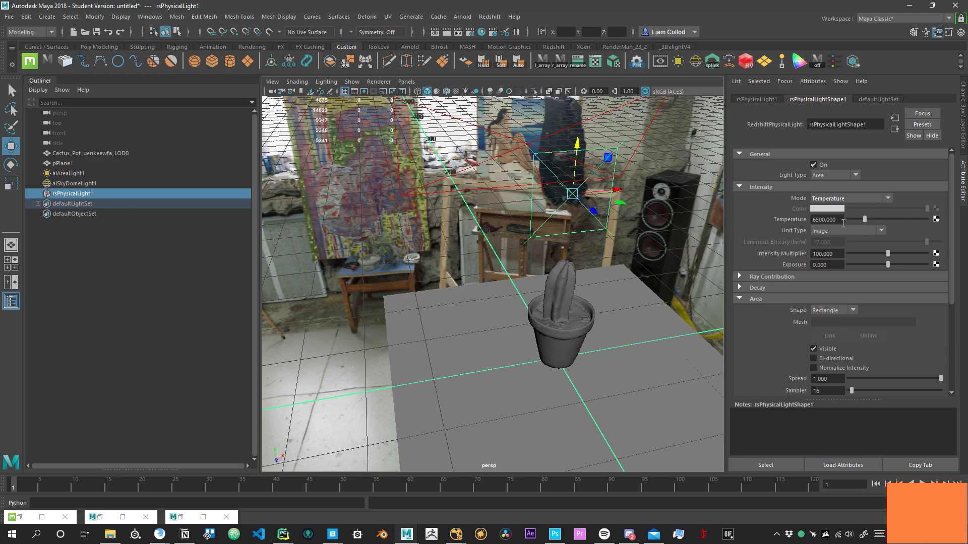
left_click_drag(865, 221, 852, 220)
left_click_drag(488, 298, 620, 302, "alt")
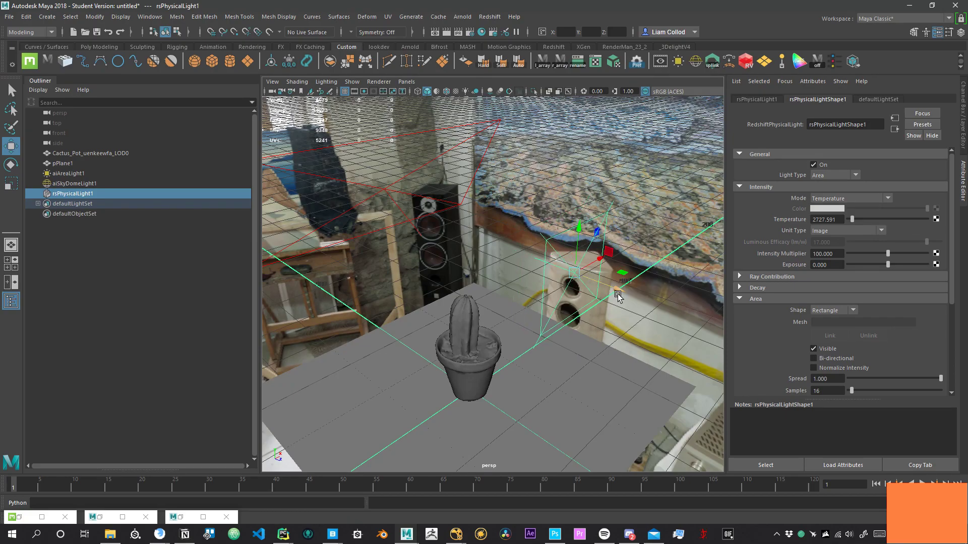
key("e")
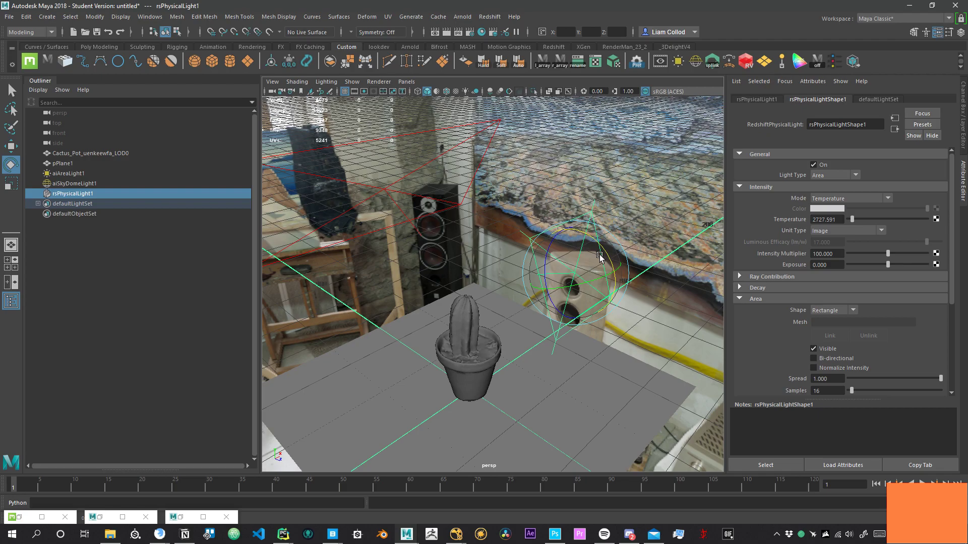
left_click_drag(852, 220, 851, 220)
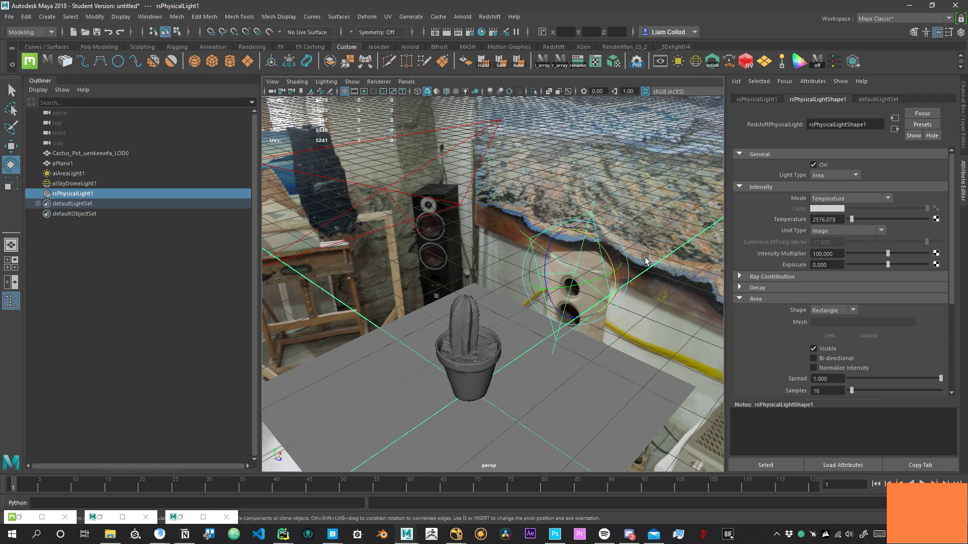
- Scale up the Redshift physical light beside the cactus table
middle_click_drag(562, 272, 572, 266, "alt")
key("r")
left_click_drag(590, 265, 644, 246)
middle_click_drag(464, 345, 548, 291, "alt")
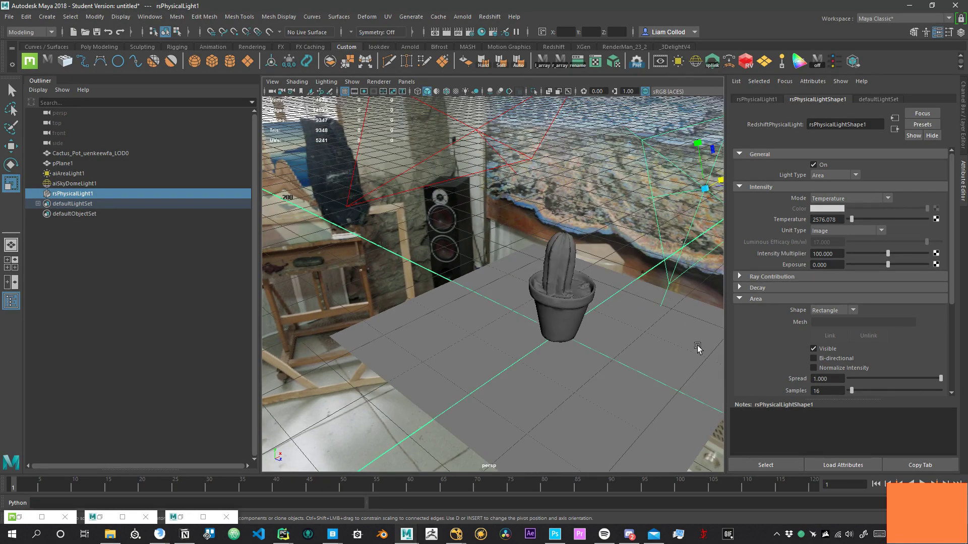
middle_click_drag(696, 338, 555, 328, "alt")
middle_click_drag(559, 386, 601, 345, "alt")
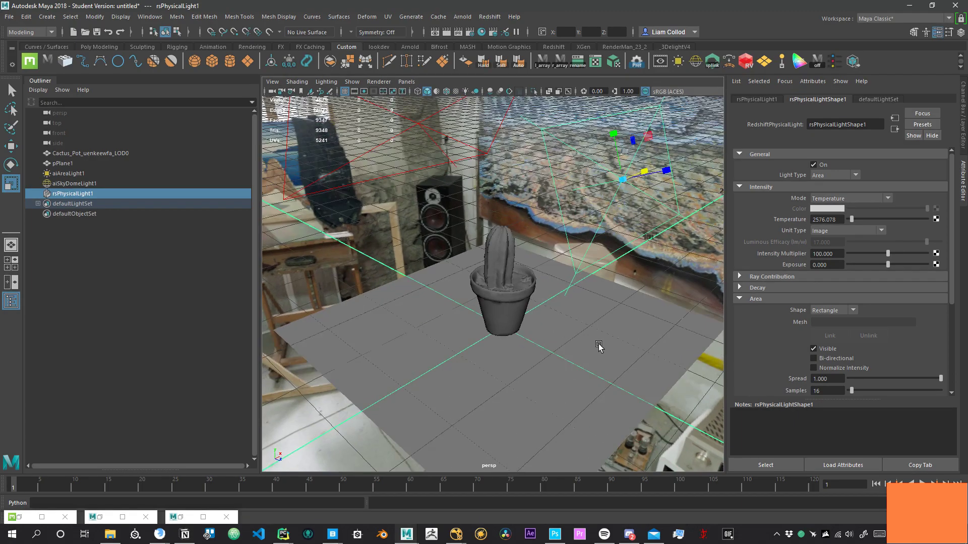
right_click_drag(601, 345, 561, 357, "alt")
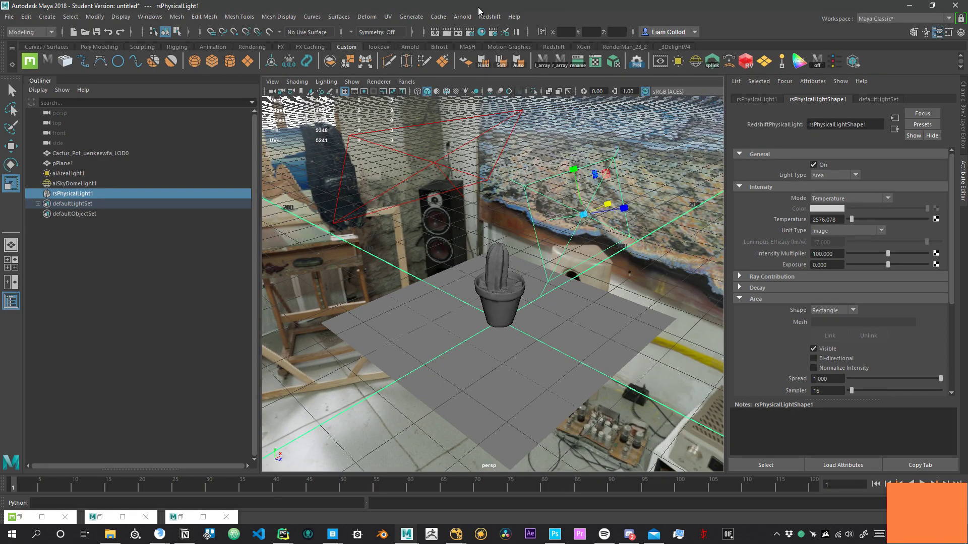
- Open the Hypershade and bring the sky dome light's texture network and the cactus material nodes into view
left_click(482, 32)
scroll(393, 409, "down", 5)
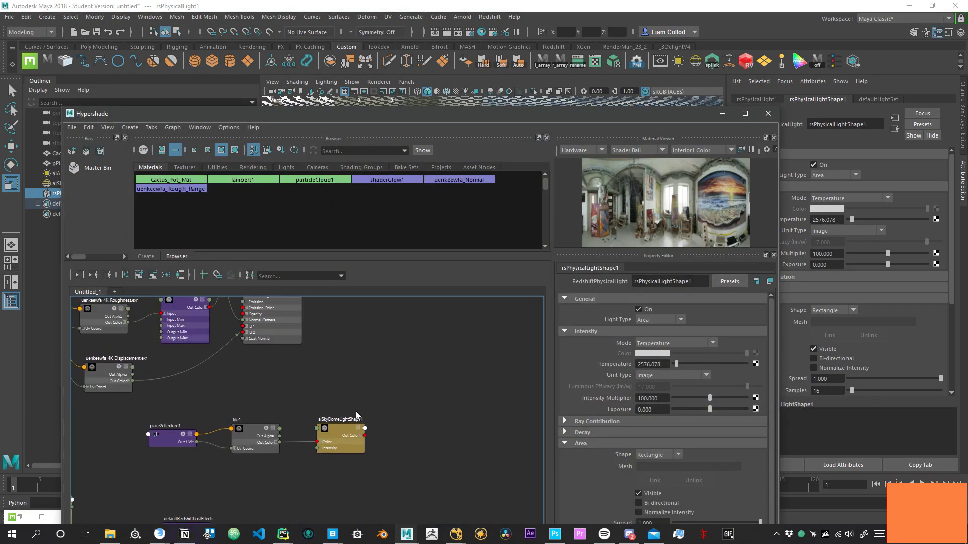
scroll(343, 397, "up", 4)
middle_click_drag(399, 400, 370, 386, "alt")
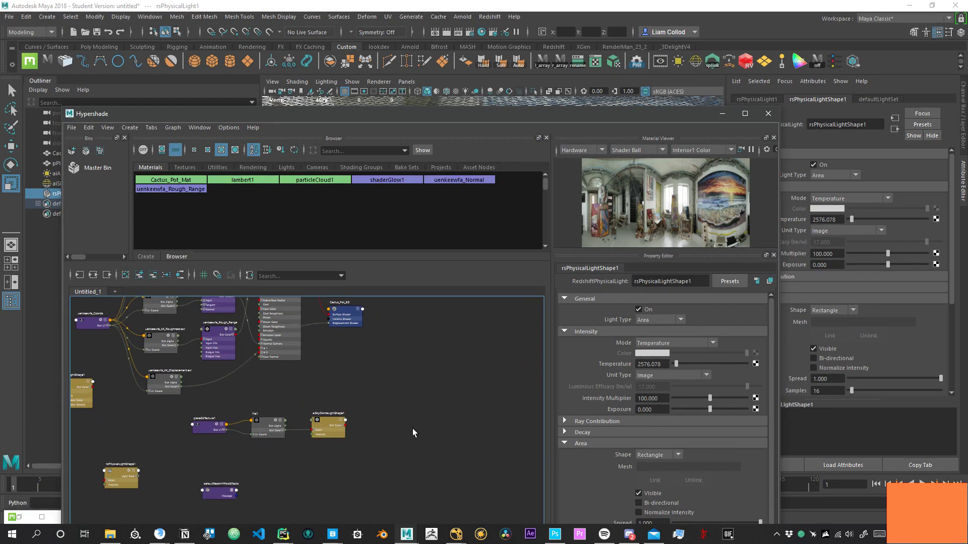
- Place the Redshift physical light node just below the Arnold area light node, clear of the material network
middle_click_drag(412, 428, 391, 417, "alt")
middle_click_drag(380, 379, 534, 341, "alt")
scroll(258, 412, "up", 4)
middle_click_drag(258, 413, 417, 492, "alt")
left_click_drag(327, 354, 287, 409)
middle_click_drag(391, 467, 384, 367, "alt")
left_click_drag(409, 430, 307, 409)
scroll(418, 392, "down", 7)
scroll(364, 406, "up", 5)
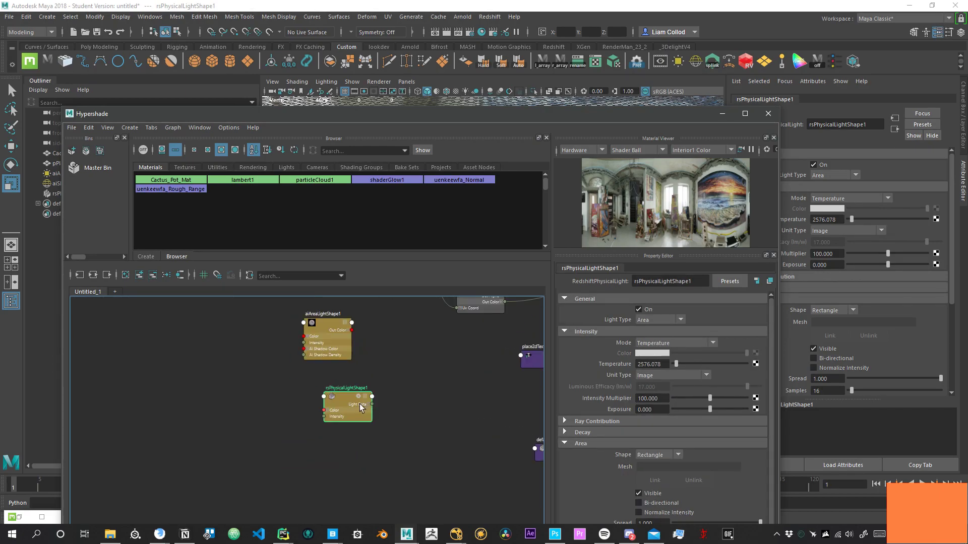
- Expand the Redshift physical light node so it lists all of its attributes
left_click(364, 396)
left_click(365, 397)
scroll(378, 389, "up", 4)
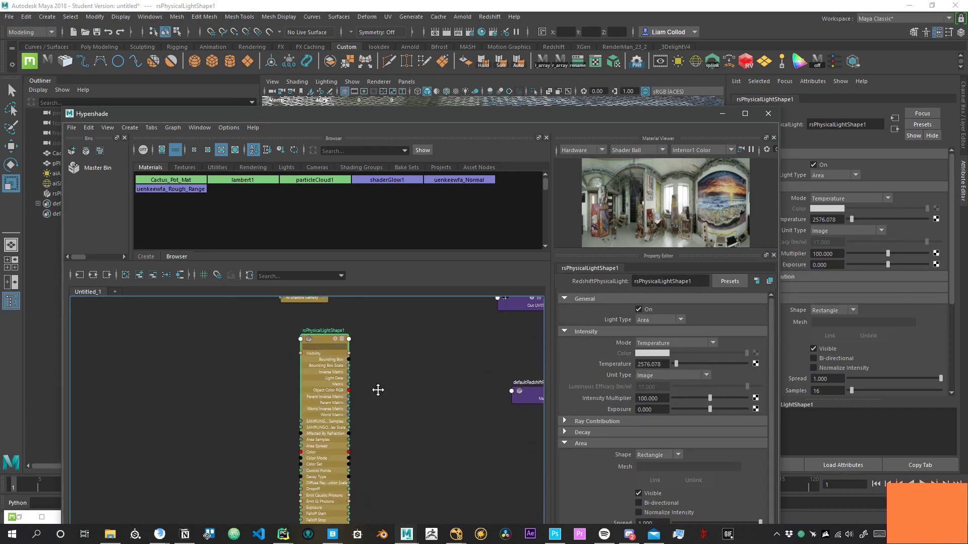
- Examine the Redshift physical light node's attribute list, looking at its color and other available inputs and outputs
middle_click_drag(396, 450, 437, 302, "alt")
middle_click_drag(390, 423, 394, 483, "alt")
left_click_drag(382, 402, 515, 403)
middle_click_drag(430, 401, 357, 461, "alt")
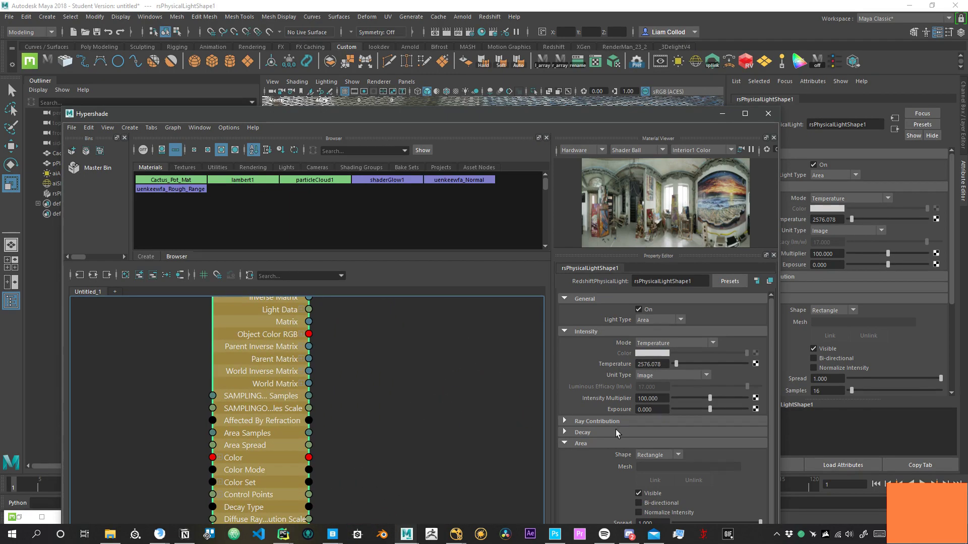
scroll(431, 443, "down", 2)
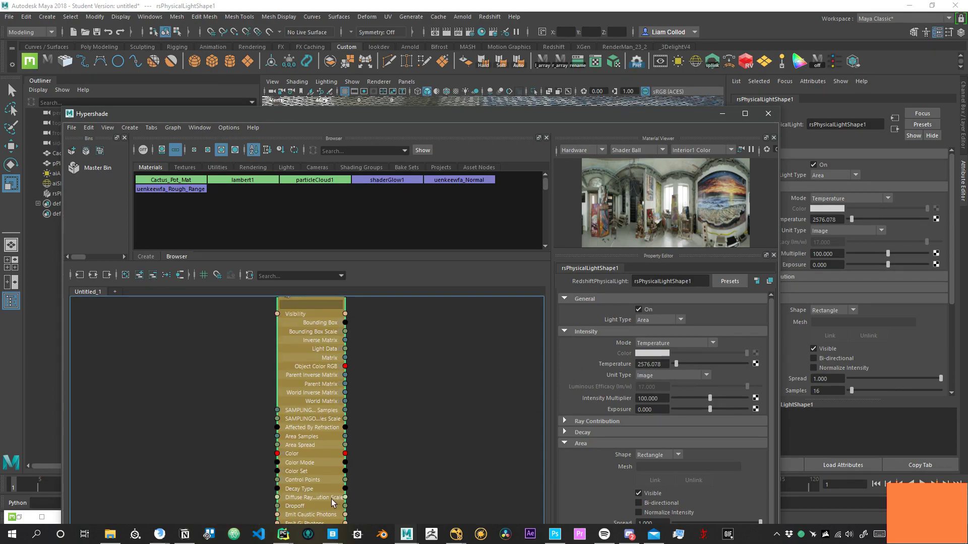
middle_click_drag(343, 463, 227, 464, "alt")
left_click_drag(189, 457, 633, 398)
left_click_drag(588, 404, 368, 394)
middle_click_drag(332, 445, 416, 453, "alt")
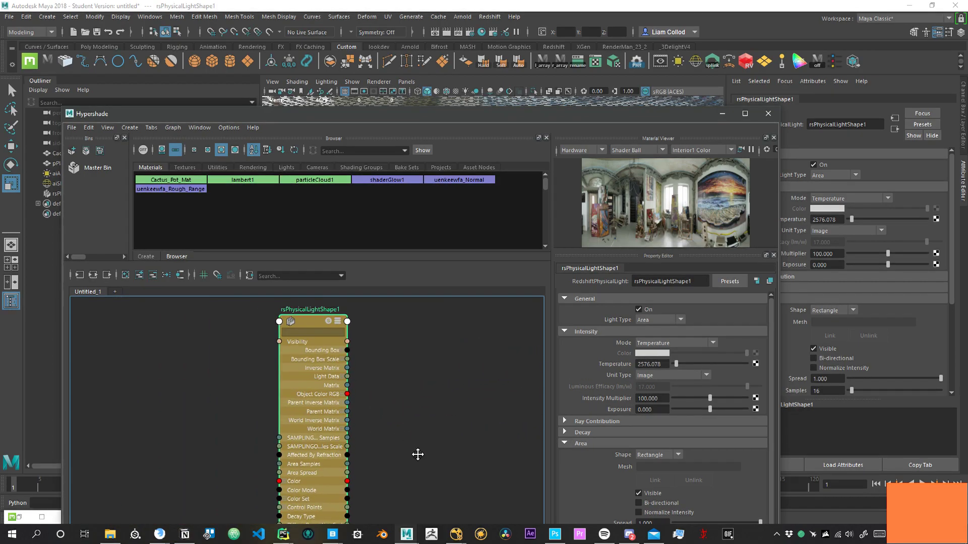
middle_click_drag(314, 364, 431, 355, "alt")
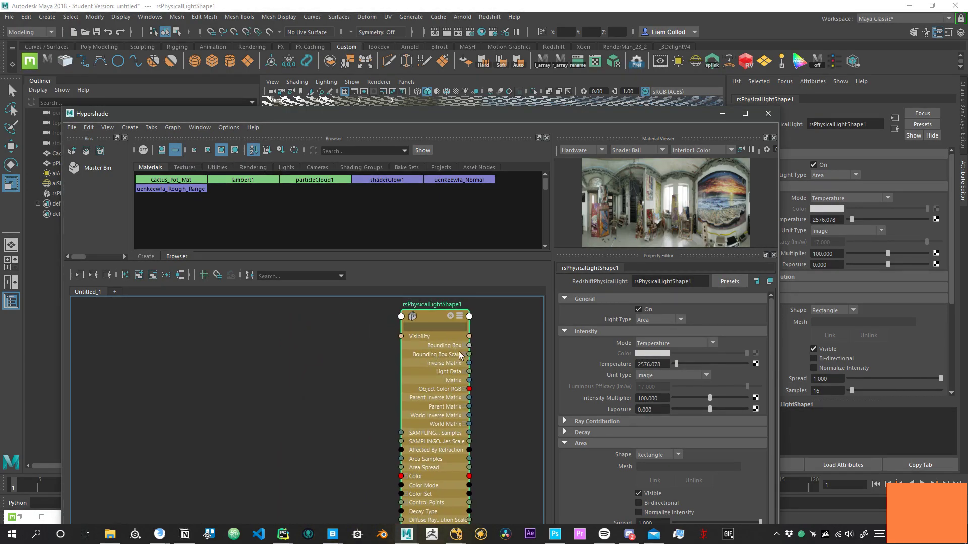
- Set the Redshift physical light's intensity mode to Color and its color picker's value display to RGB, 0 to 1.0
left_click_drag(648, 124, 634, 114)
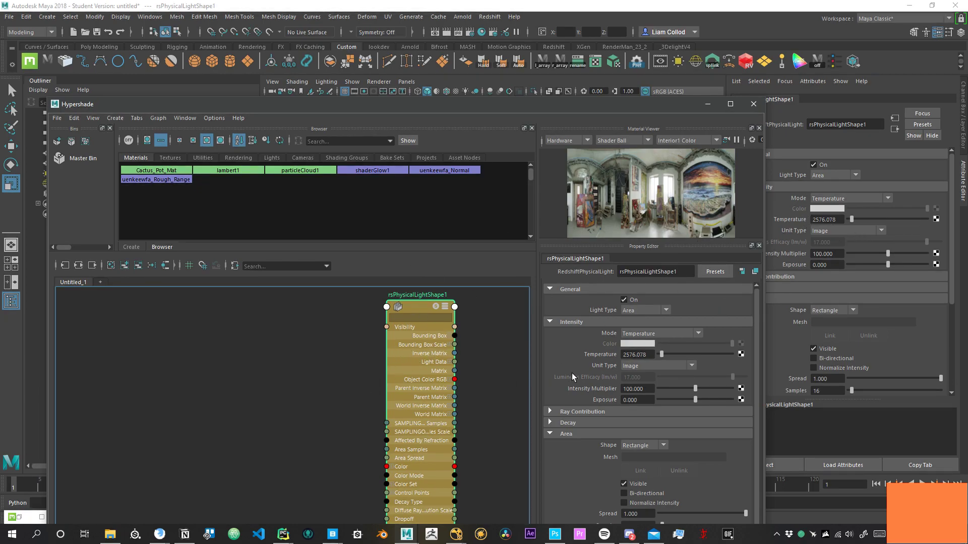
left_click(829, 198)
left_click(832, 207)
left_click(831, 208)
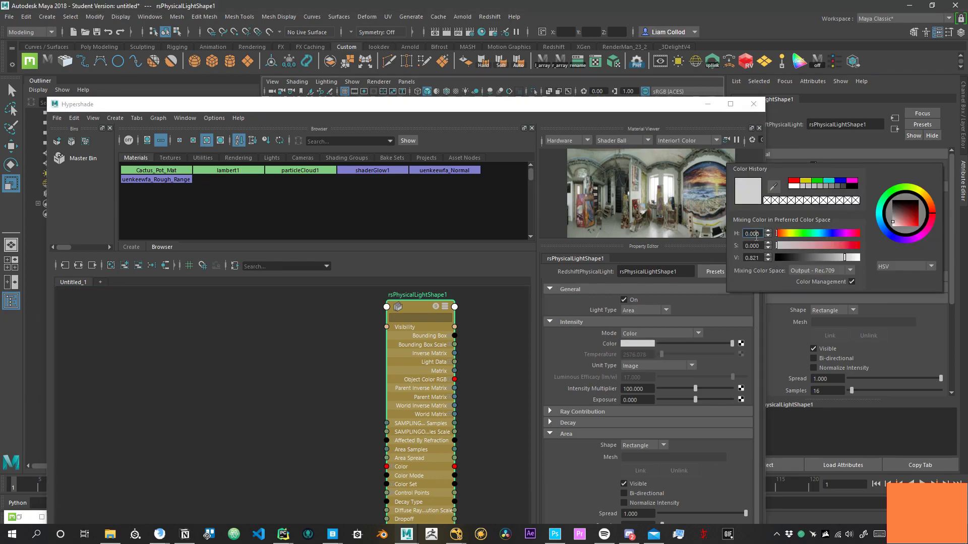
left_click(897, 267)
left_click(893, 275)
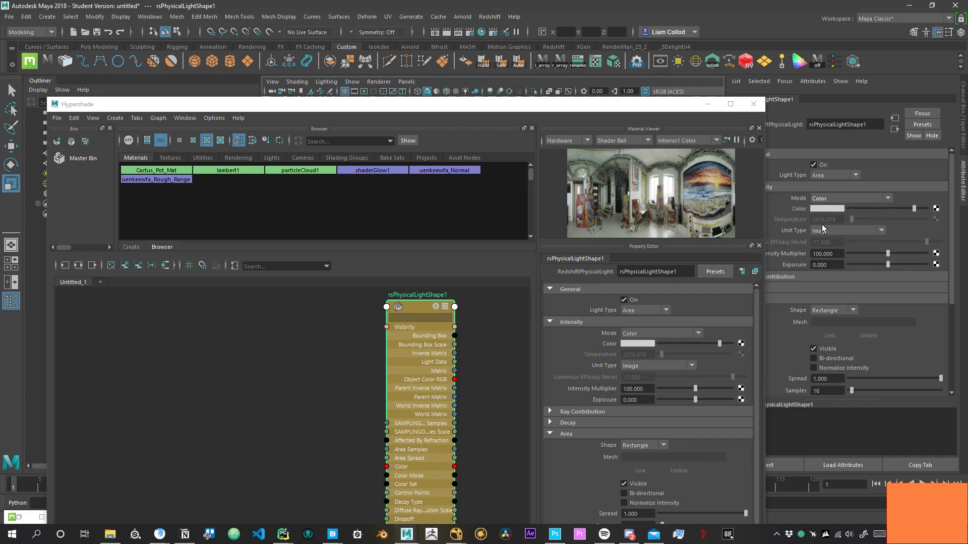
left_click(706, 105)
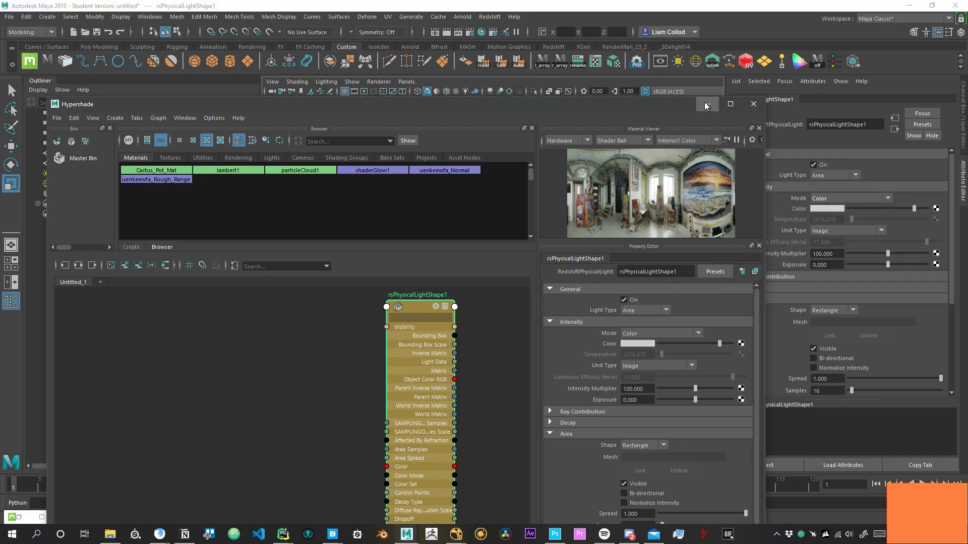
- Create an aiStandardHair shader node near the area light node and adjust its Melanin Redness
scroll(468, 364, "down", 4)
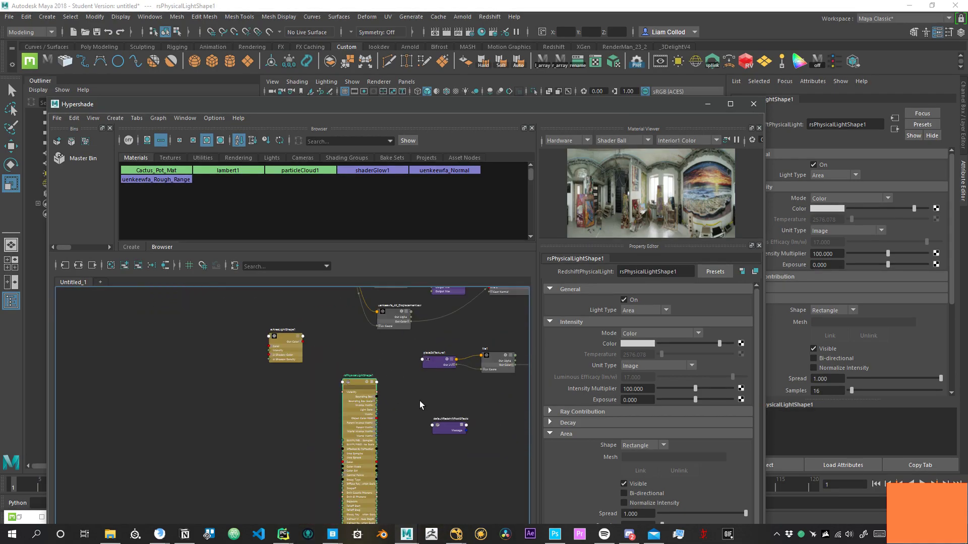
middle_click_drag(420, 401, 343, 381, "alt")
scroll(337, 380, "up", 2)
middle_click_drag(162, 380, 349, 464, "alt")
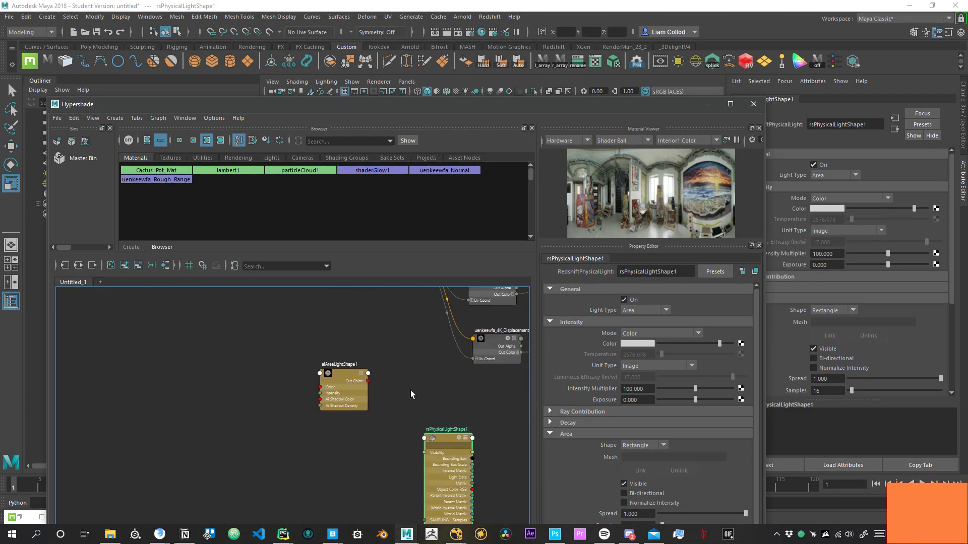
middle_click_drag(410, 391, 355, 376, "alt")
left_click(360, 375)
key("Tab")
type("stand")
key("Return")
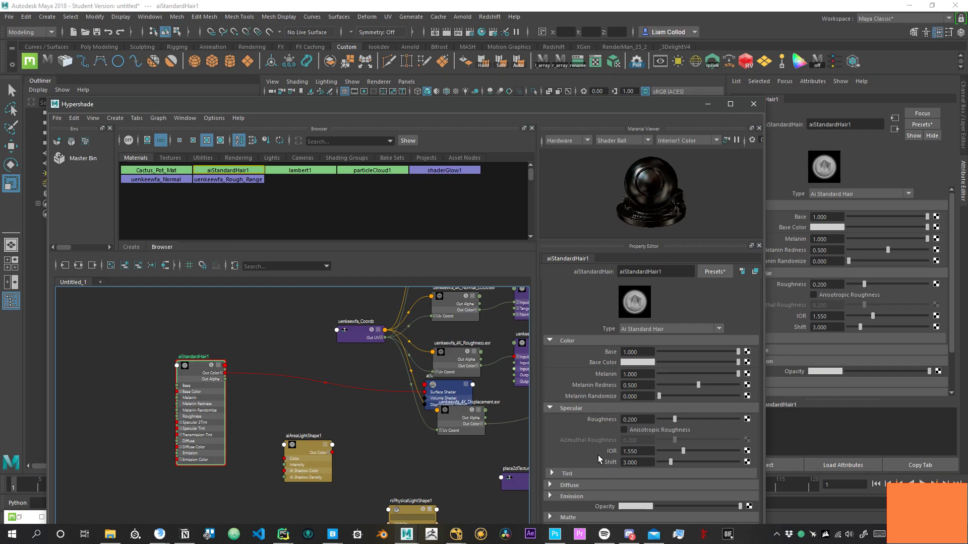
mouse_move(696, 383)
left_mouse_down()
mouse_move(683, 396)
mouse_move(694, 389)
mouse_move(697, 403)
mouse_move(715, 385)
mouse_move(695, 408)
mouse_move(700, 392)
mouse_move(676, 388)
mouse_move(693, 406)
mouse_move(704, 391)
left_mouse_up()
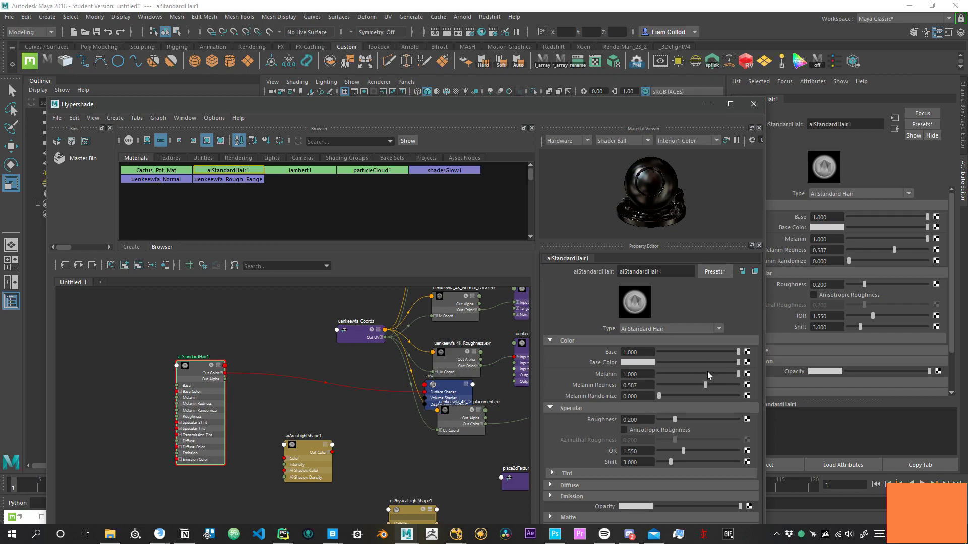
mouse_move(704, 385)
left_mouse_down()
mouse_move(641, 380)
mouse_move(693, 388)
left_mouse_up()
middle_click_drag(352, 450, 354, 443, "alt")
left_click(355, 443)
key("Tab")
type("rs")
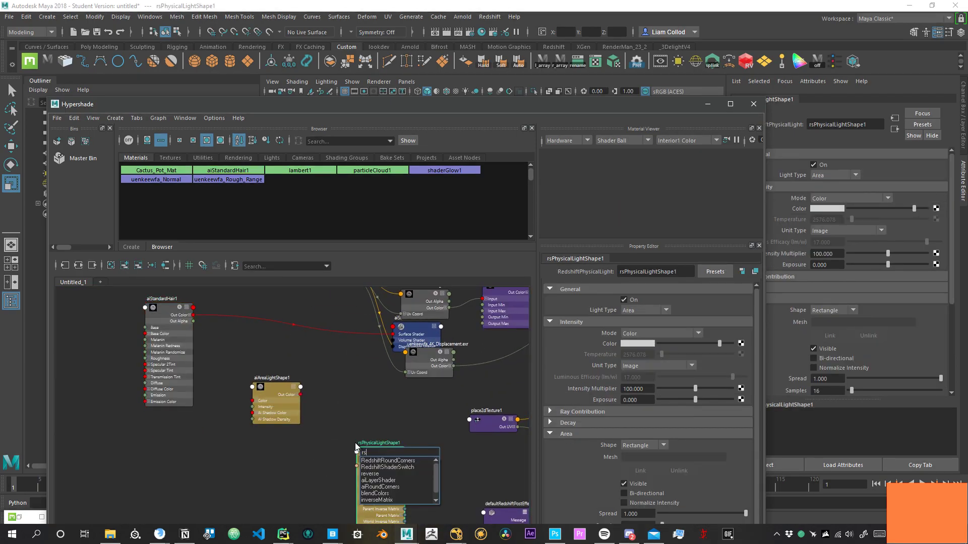
key("BackSpace")
key("BackSpace")
type("hai")
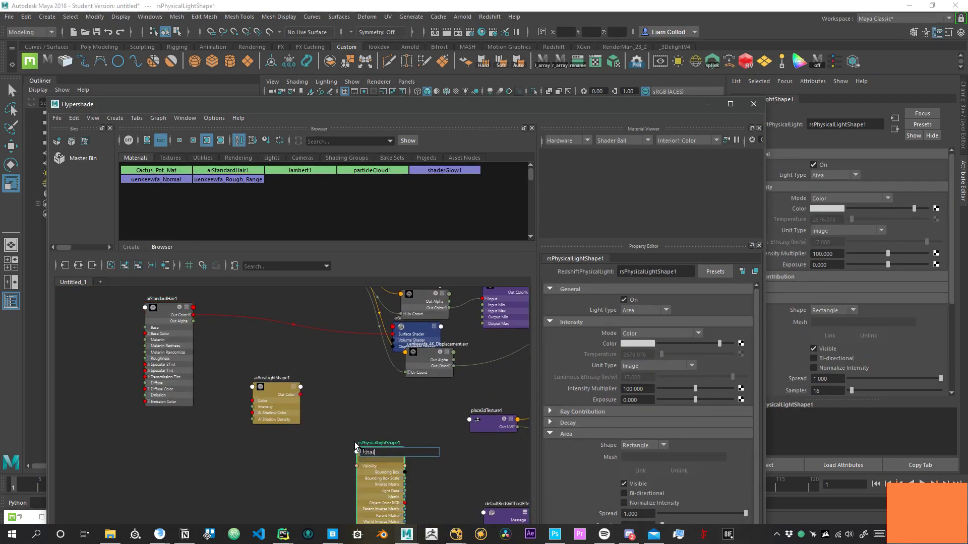
key("BackSpace")
key("BackSpace")
key("BackSpace")
left_click(389, 415)
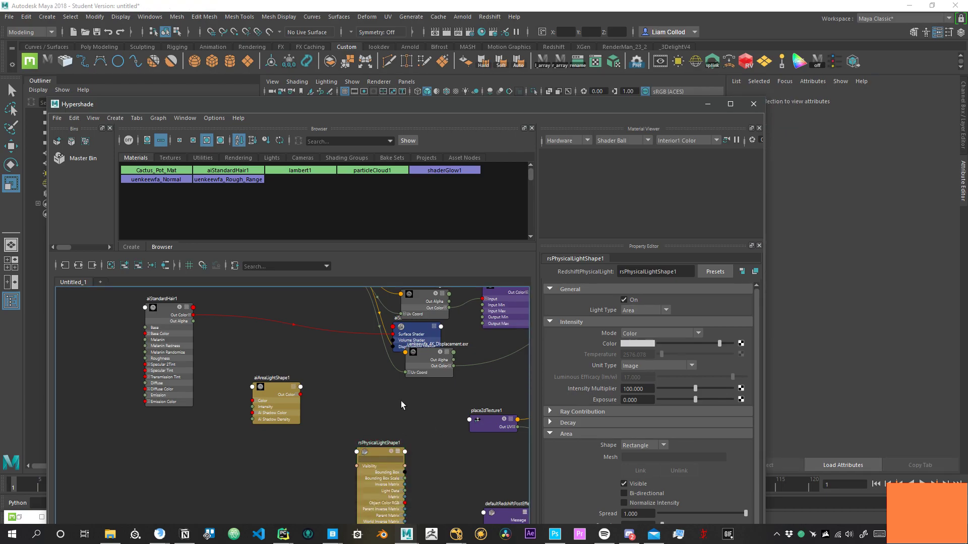
- Look over the whole node network and minimize the Hypershade to return to the scene
middle_click_drag(440, 432, 365, 415, "alt")
scroll(405, 407, "down", 2)
scroll(414, 400, "down", 4)
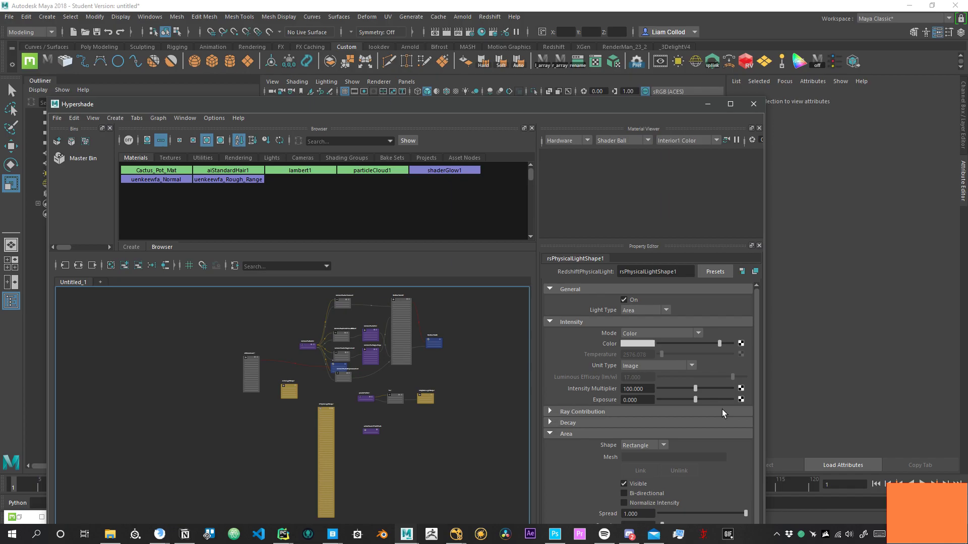
middle_click_drag(446, 415, 457, 417, "alt")
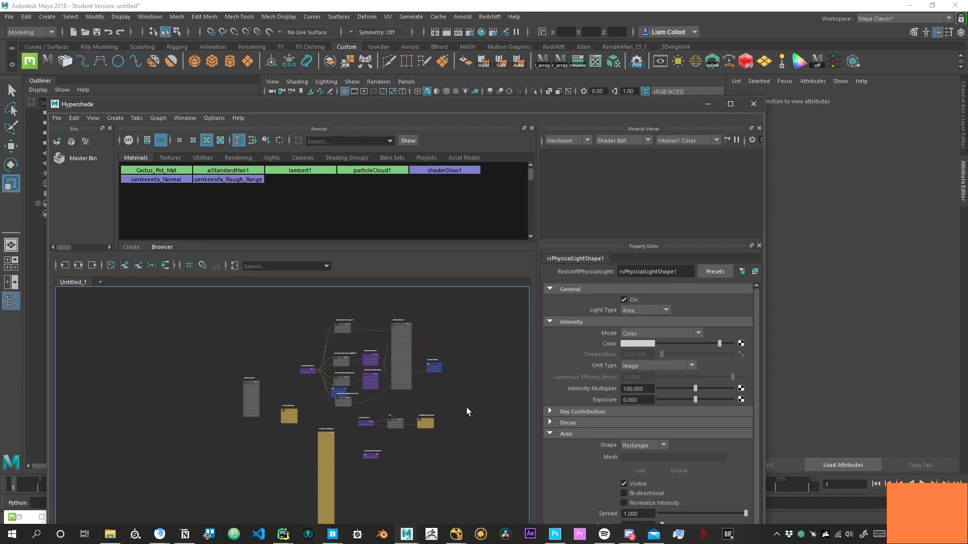
left_click(708, 104)
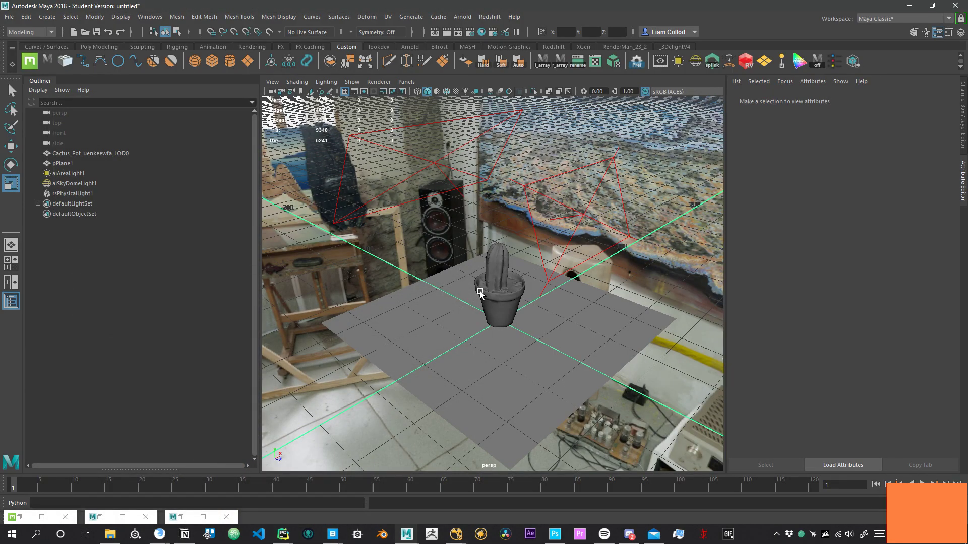
- Assign a new Arnold aiStandardSurface material to the ground plane and display its attributes
left_click(634, 336)
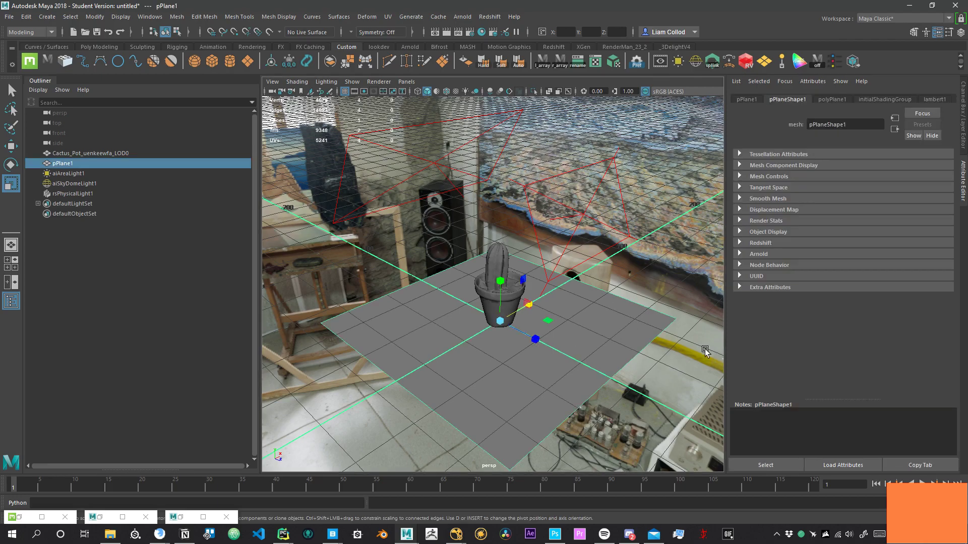
left_click(893, 100)
left_click(934, 100)
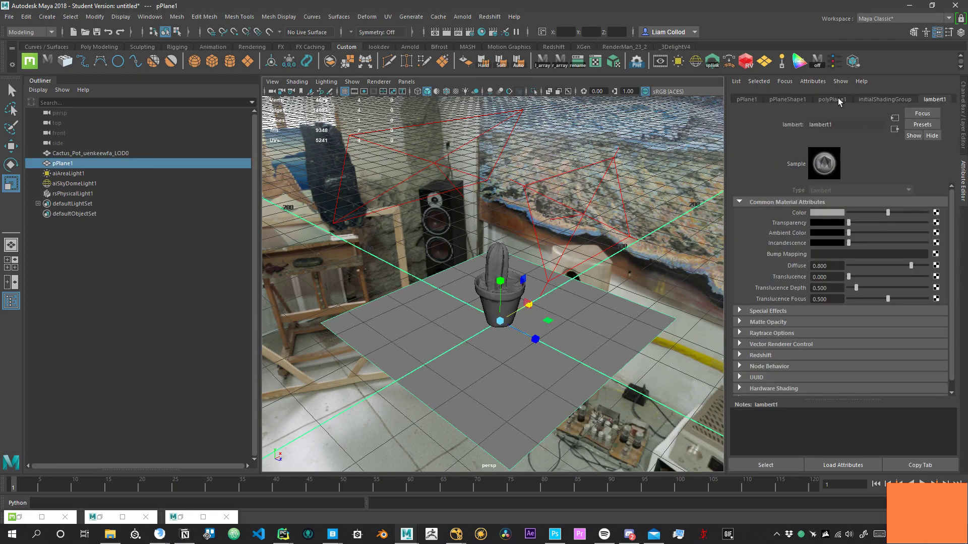
left_click(839, 100)
left_click(798, 100)
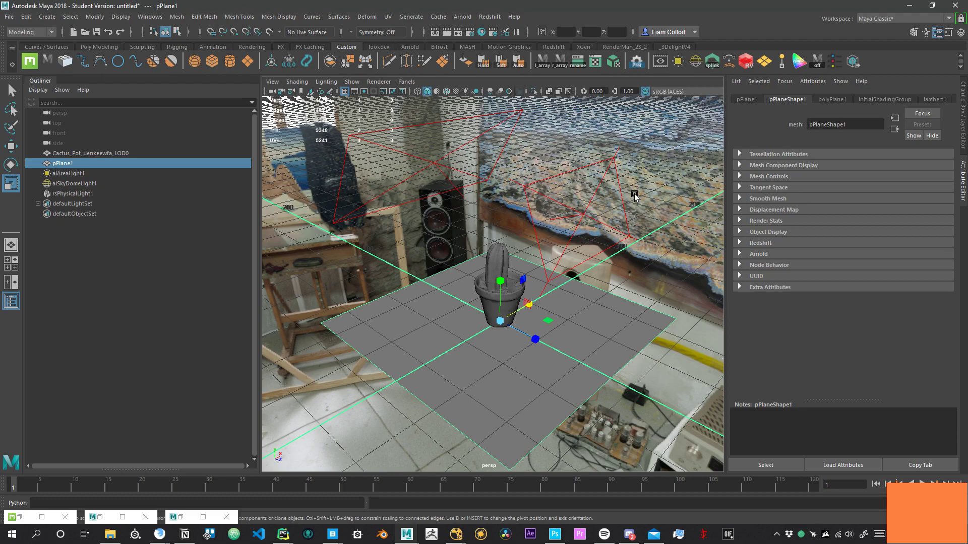
right_click_drag(508, 339, 514, 516)
left_click(361, 277)
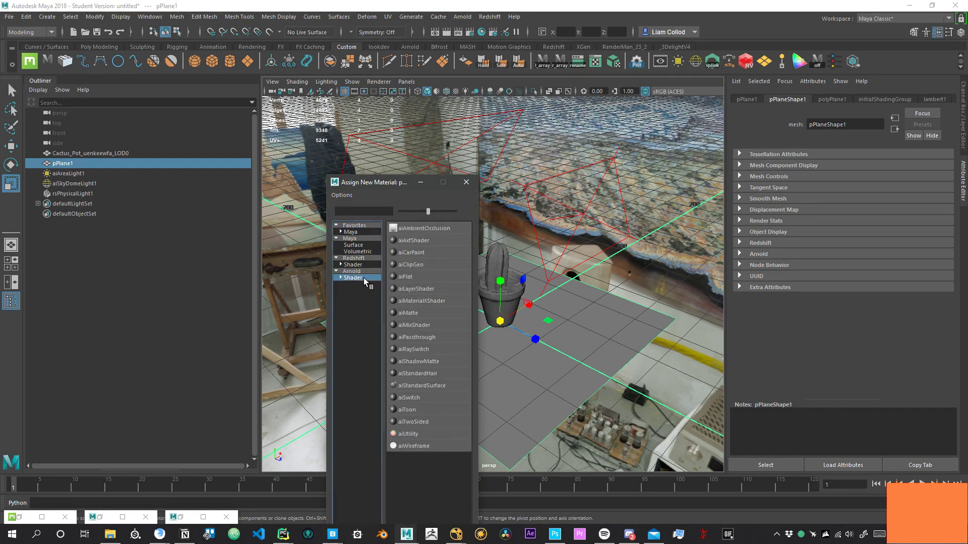
left_click(433, 386)
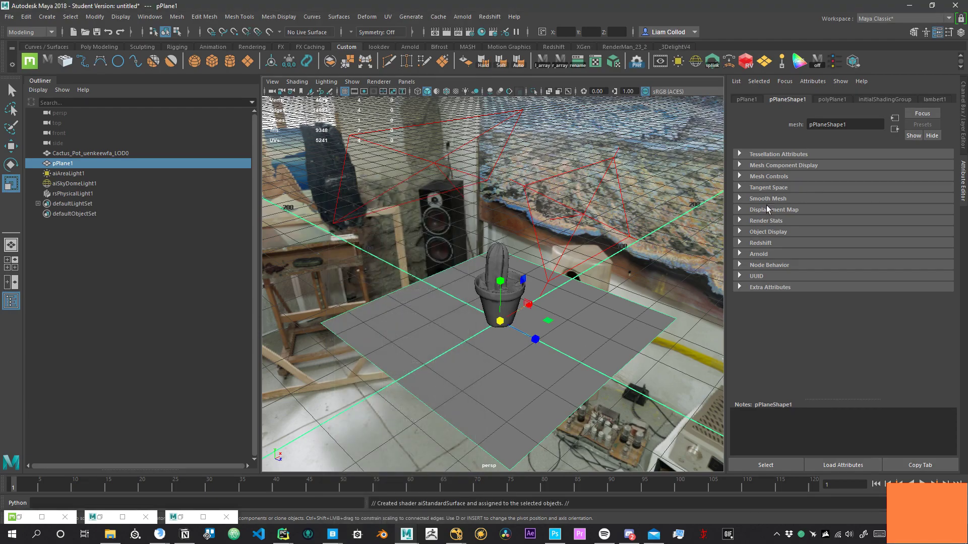
left_click(882, 100)
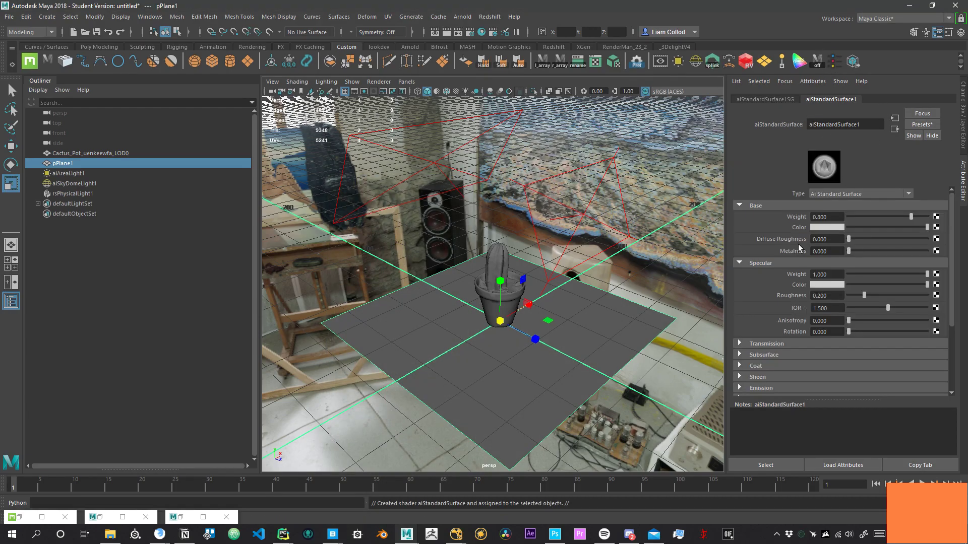
- Set the plane material's base color to a muted red of R 0.608, G 0.262, B 0.262
left_click_drag(609, 274, 577, 277, "alt")
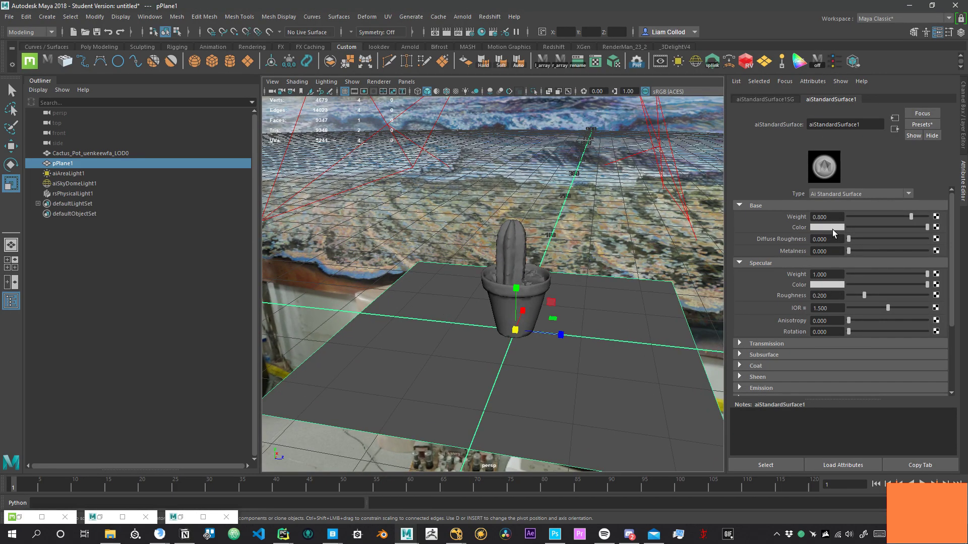
left_click(833, 228)
left_click(825, 227)
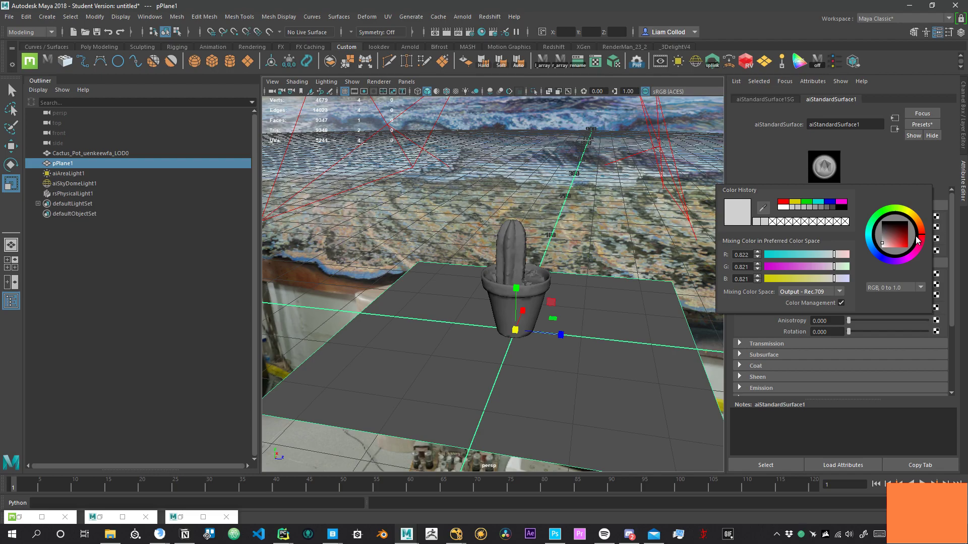
left_click_drag(889, 242, 896, 238)
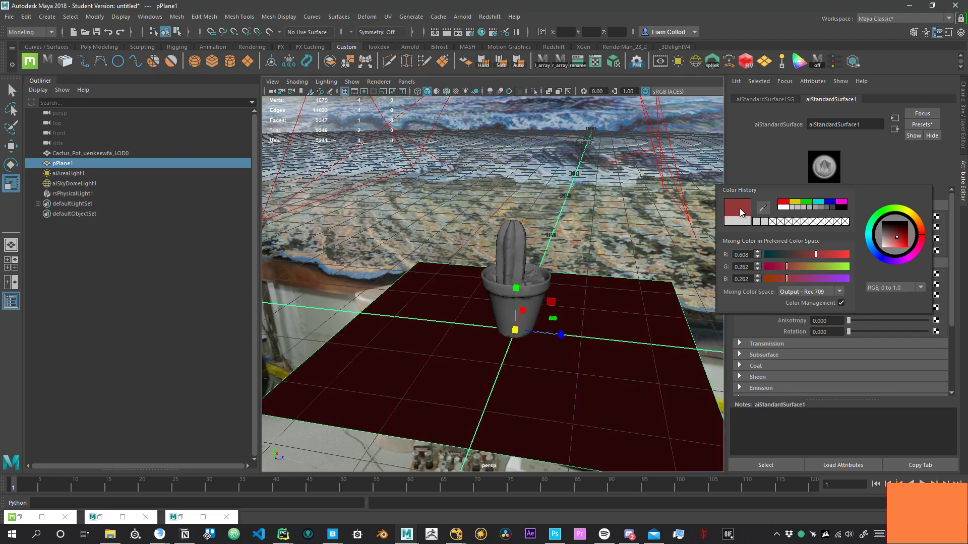
- Examine the Mixing Color Space choices and the Color Management option in the plane material's base color picker
middle_click_drag(513, 312, 532, 299, "alt")
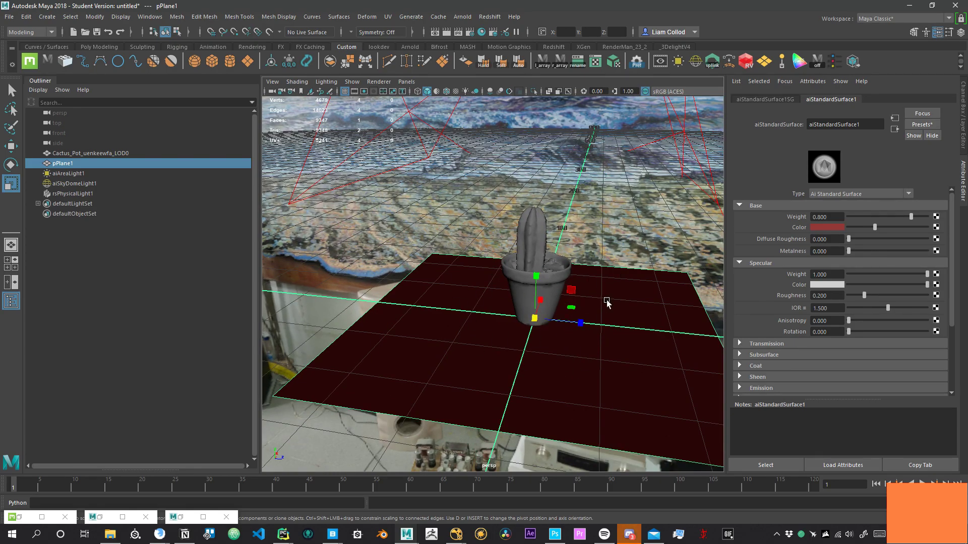
left_click_drag(585, 304, 632, 298, "alt")
middle_click_drag(632, 298, 591, 244, "alt")
left_click(840, 227)
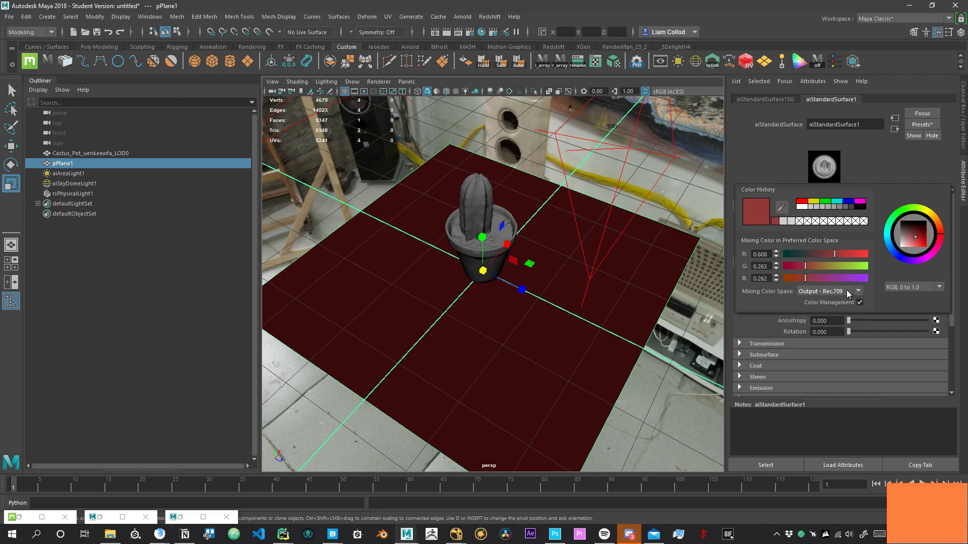
left_click(848, 292)
left_click(834, 298)
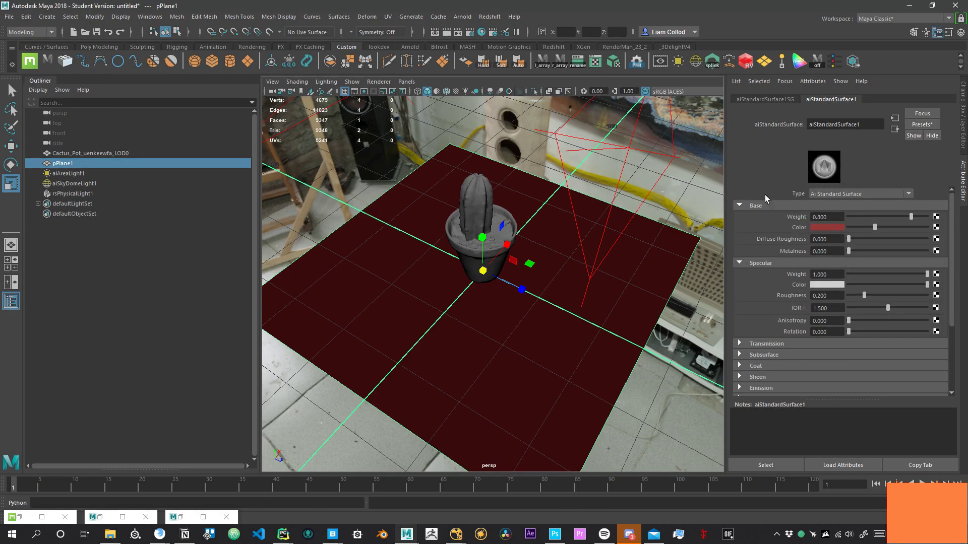
left_click(831, 228)
left_click(819, 299)
left_click(821, 307)
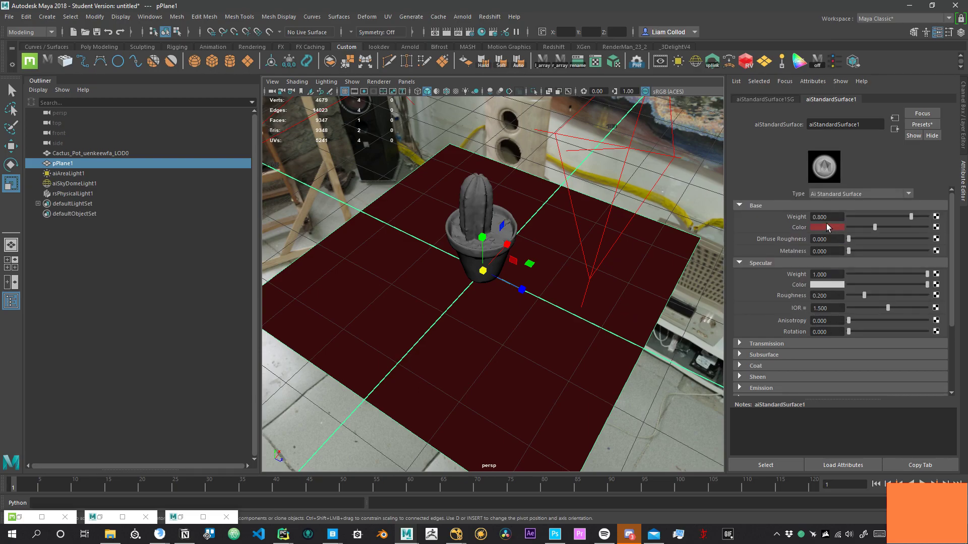
left_click(826, 228)
left_click(822, 228)
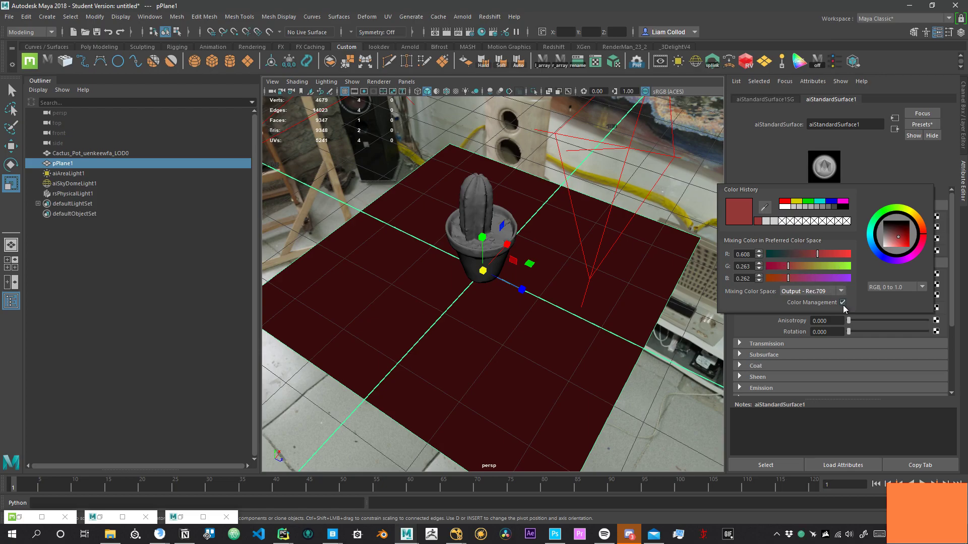
- Switch to NukeX and add a Constant node to the node graph beside the Read1 branch
mouse_move(456, 534)
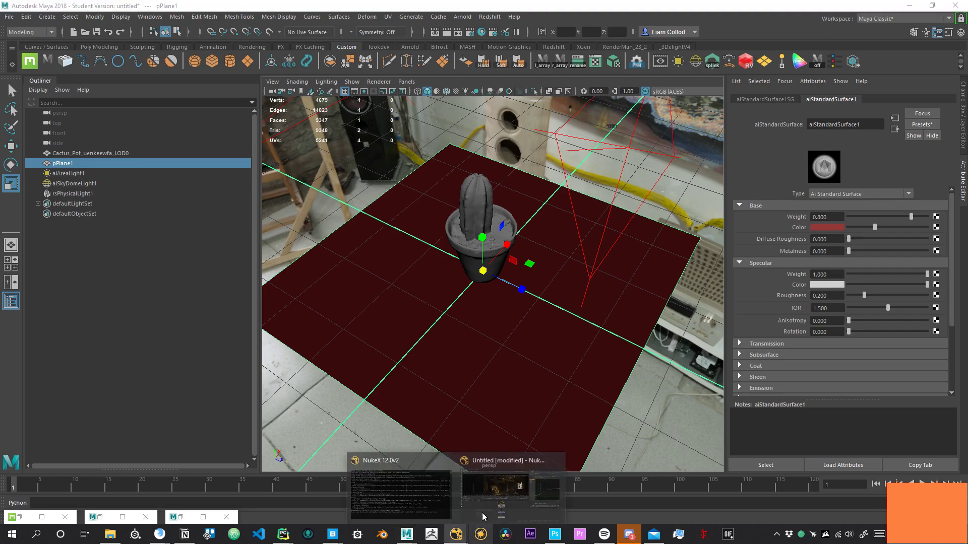
left_click(482, 512)
key("Tab")
type("ce [Color")
key("Down")
key("Down")
key("Down")
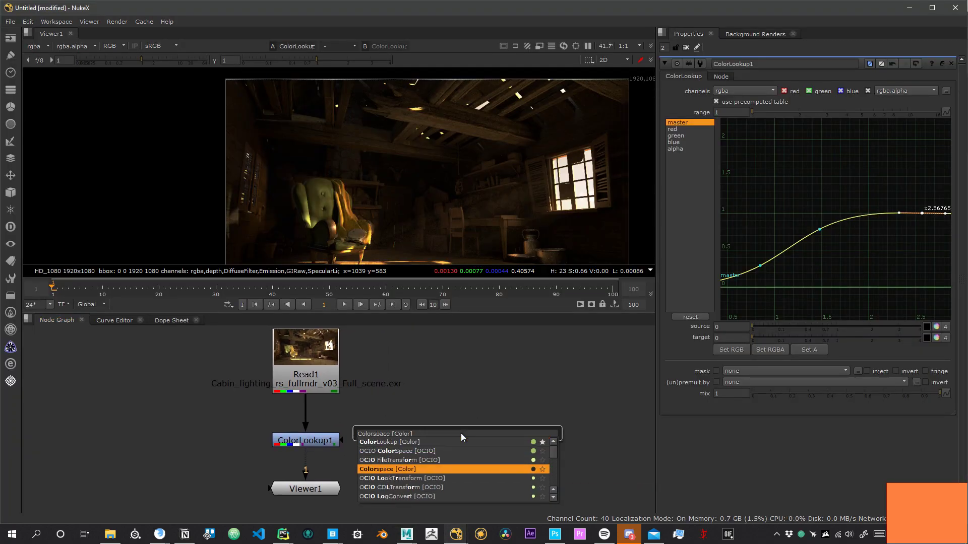
type("spa")
key("ctrl+a")
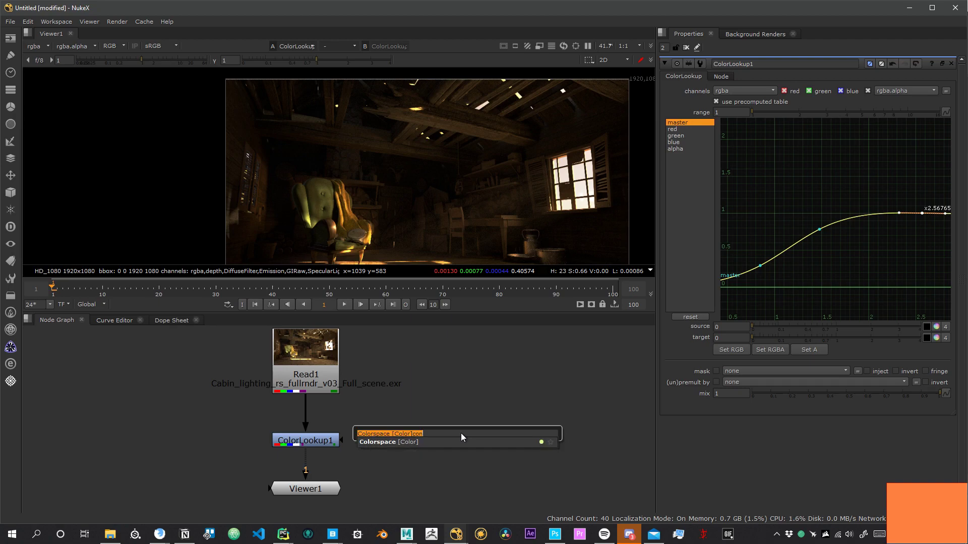
type("con")
key("Down")
key("Return")
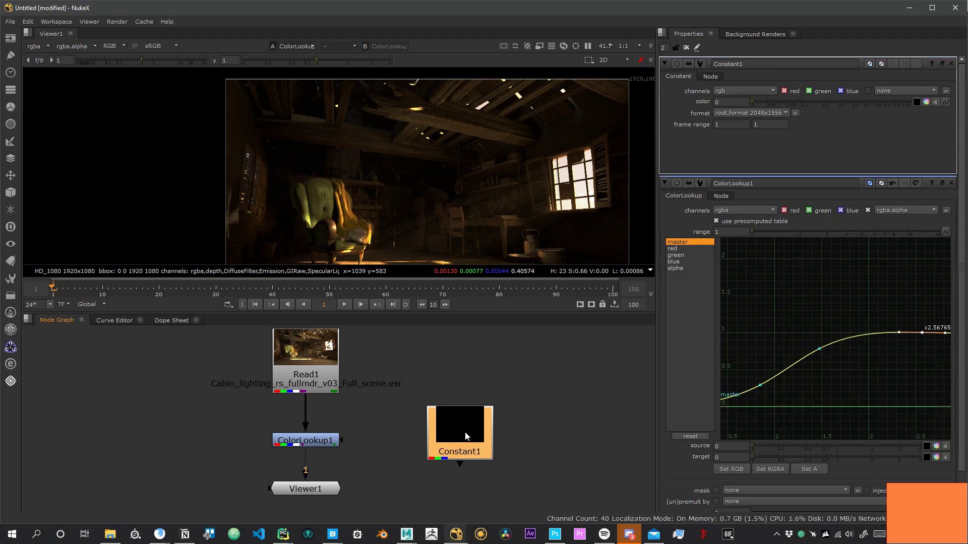
- Set the Constant node's color to pure green (0, 1, 0) and place the node higher up beside Read1
left_click(934, 103)
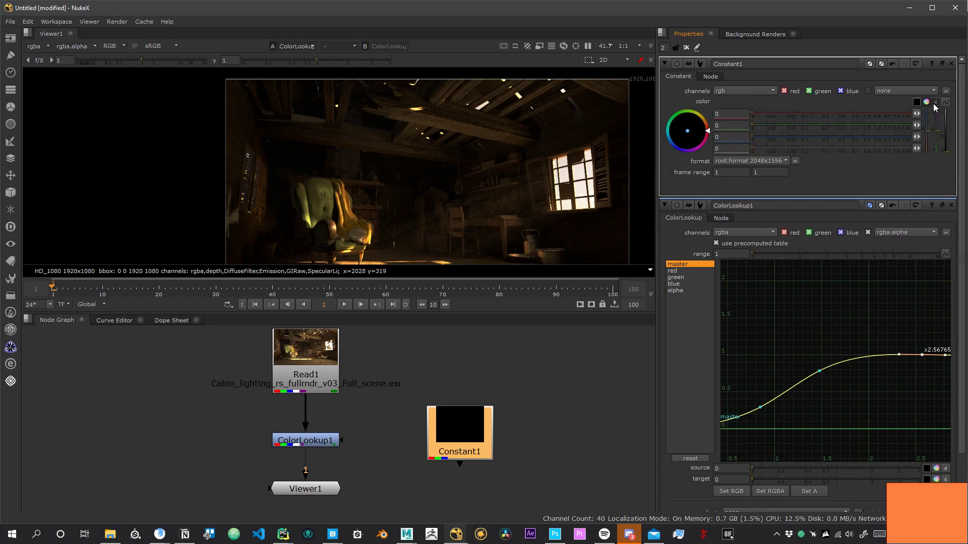
left_click(728, 127)
key("Return")
left_click_drag(488, 446, 446, 383)
- Add an OCIO ColorSpace node connected below the green Constant and bring up its properties
key("Tab")
type("ocio")
key("Down")
key("Return")
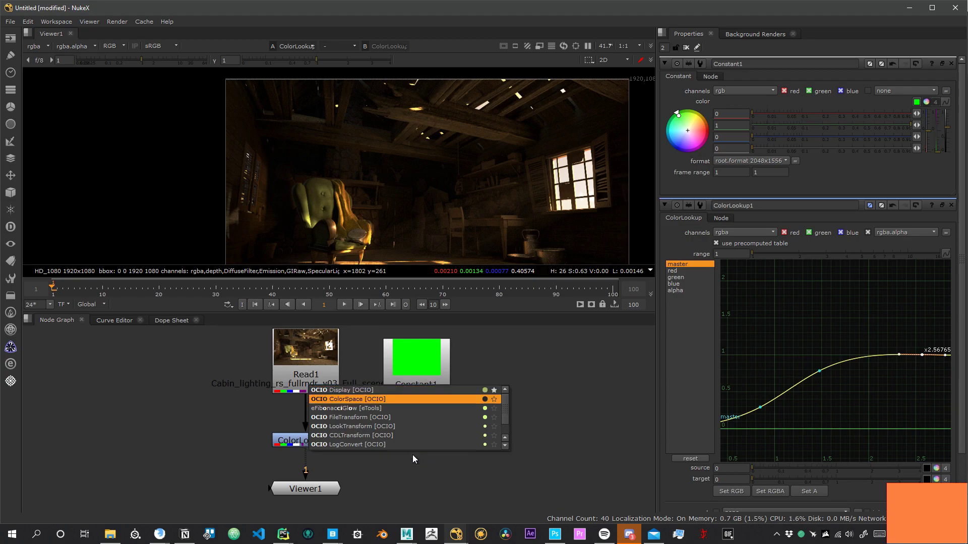
left_click_drag(391, 426, 421, 382)
left_click_drag(421, 462, 428, 433)
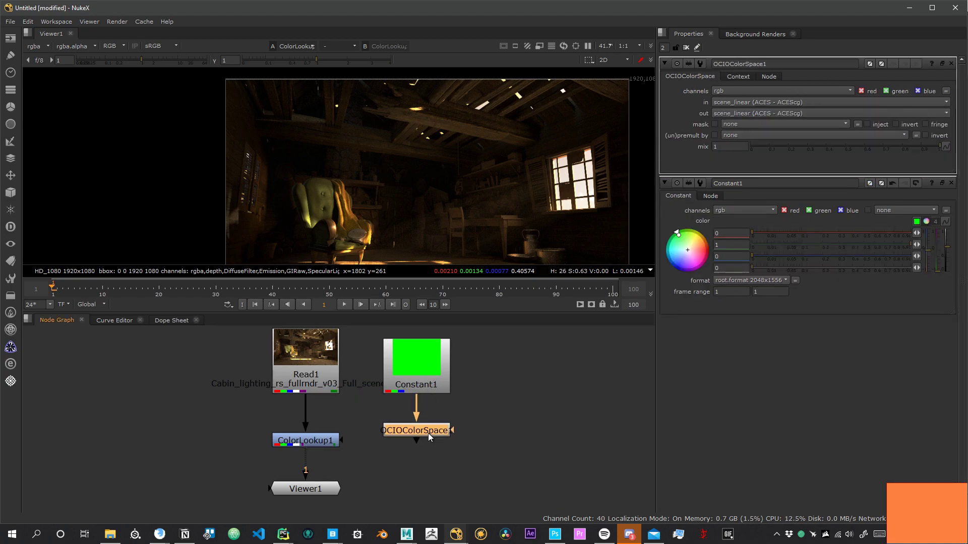
double_click(428, 379)
left_click(431, 434)
double_click(430, 434)
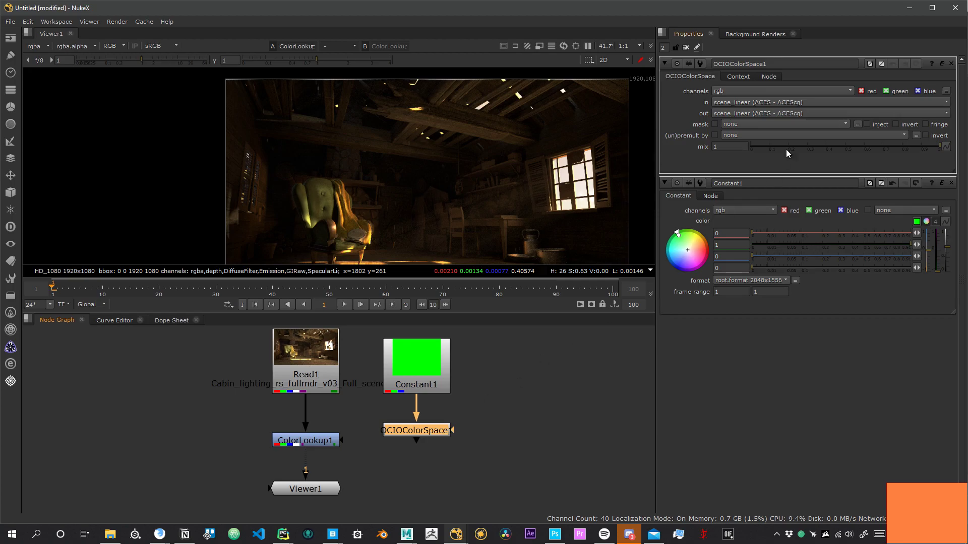
- Set the OCIO ColorSpace node's input color space to Utility - Linear - sRGB and tidy the node positions
left_click(787, 101)
mouse_move(779, 213)
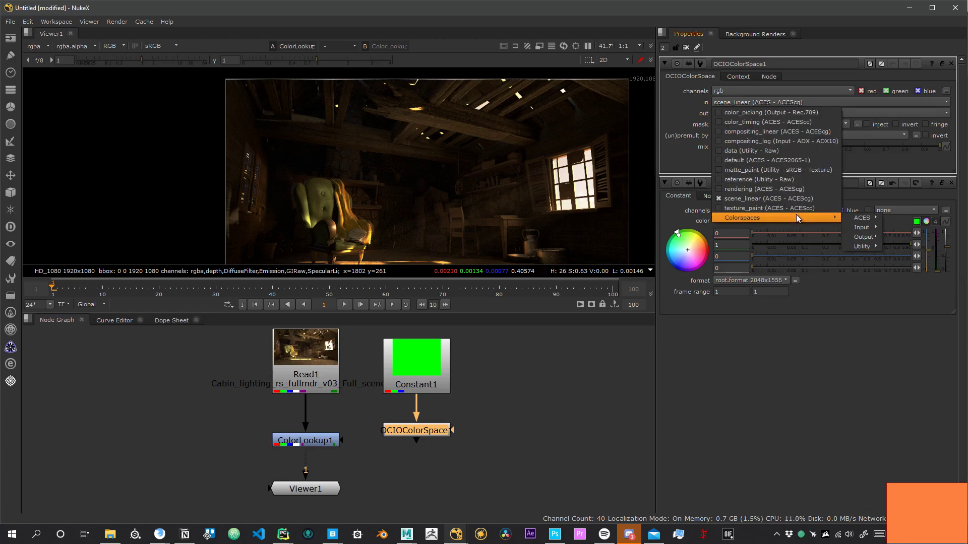
mouse_move(861, 247)
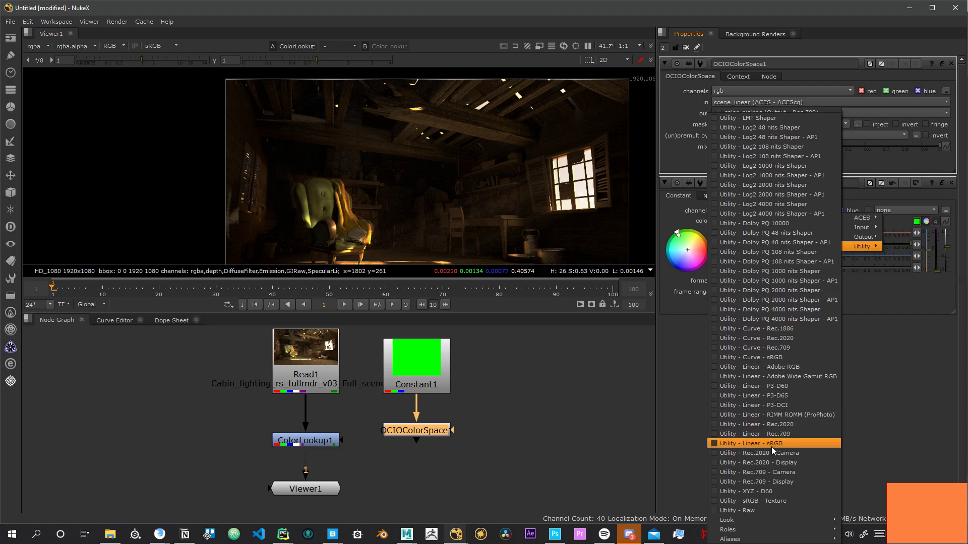
left_click(758, 443)
left_click(425, 363)
left_click_drag(425, 364, 425, 369)
left_click(428, 430)
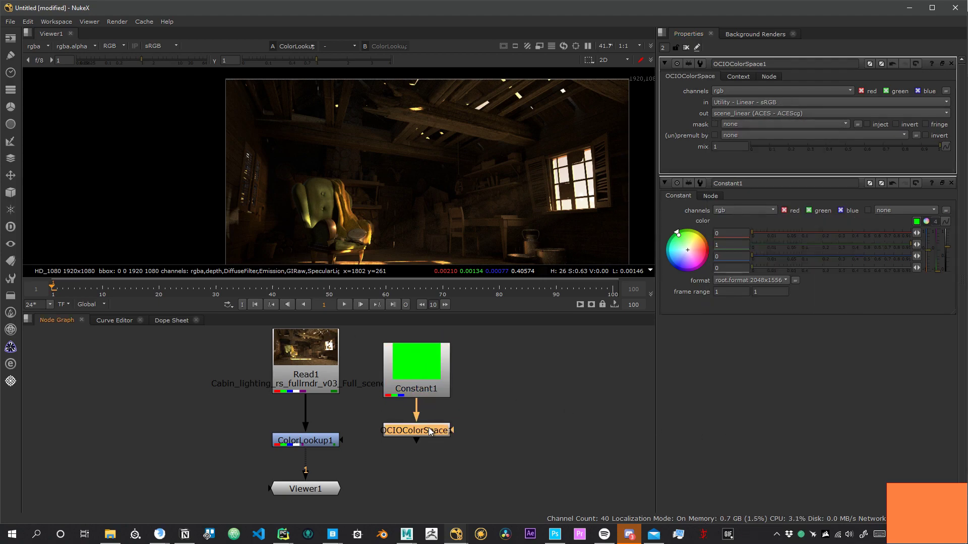
left_click_drag(432, 431, 430, 427)
- Keep the OCIO ColorSpace output at scene_linear (ACES - ACEScg) and show the node's result in the viewer
left_click(770, 115)
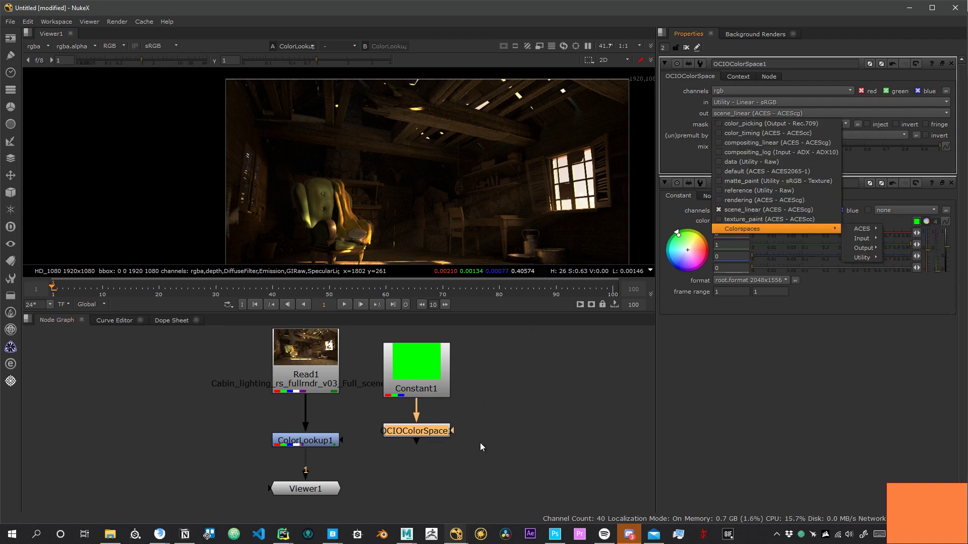
left_click(430, 435)
key("1")
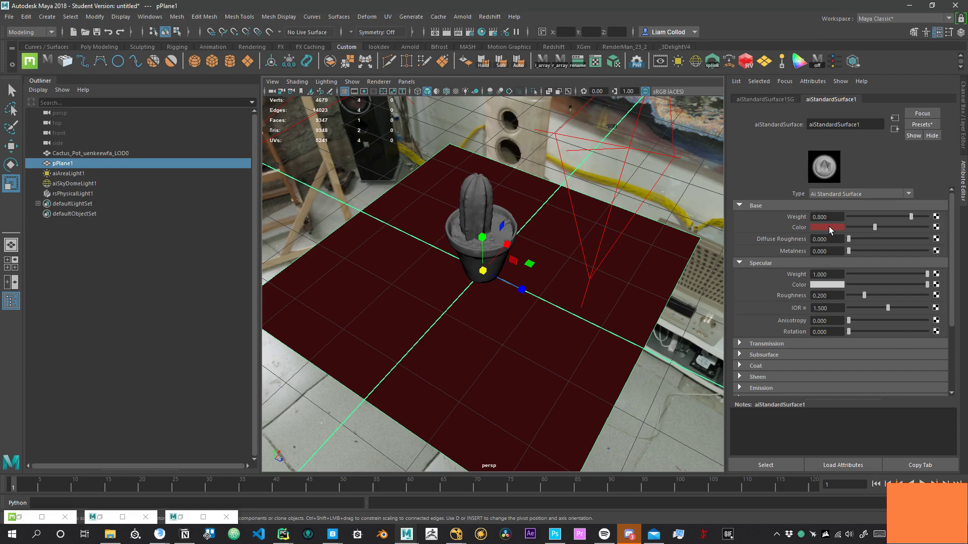
- Switch to Maya and set the plane material's base color to a red of about 0.3 and a green of 0.916
left_click(829, 227)
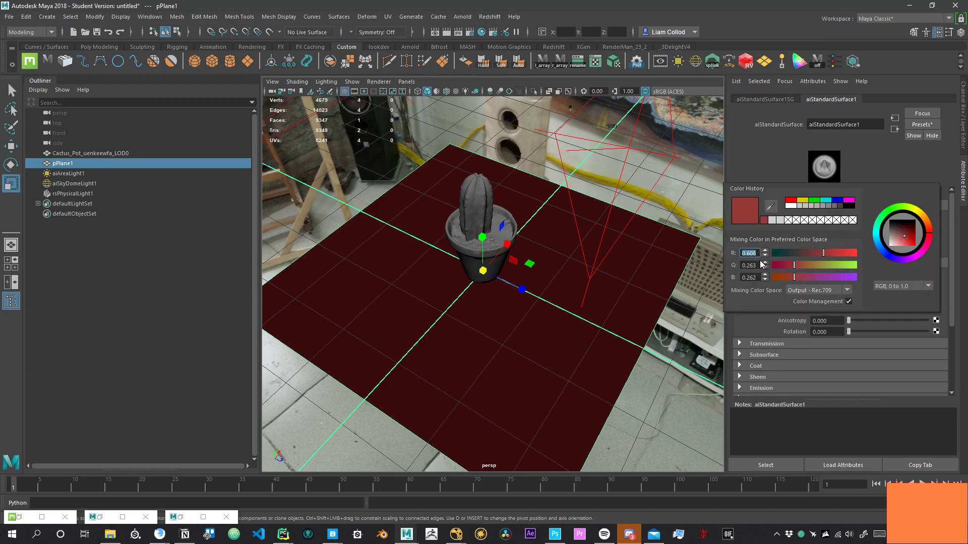
type("0.")
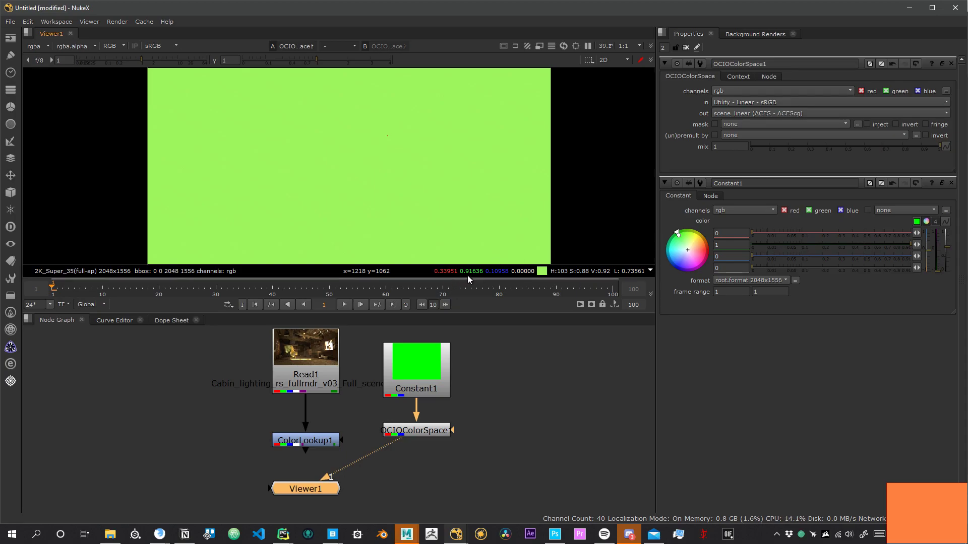
key("alt+Tab")
left_click(821, 227)
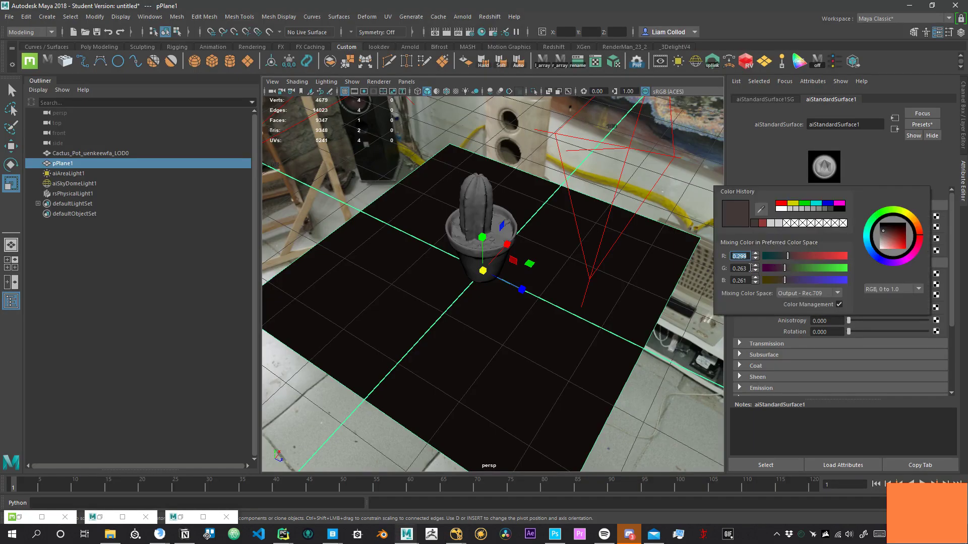
key("1")
key("1")
key("6")
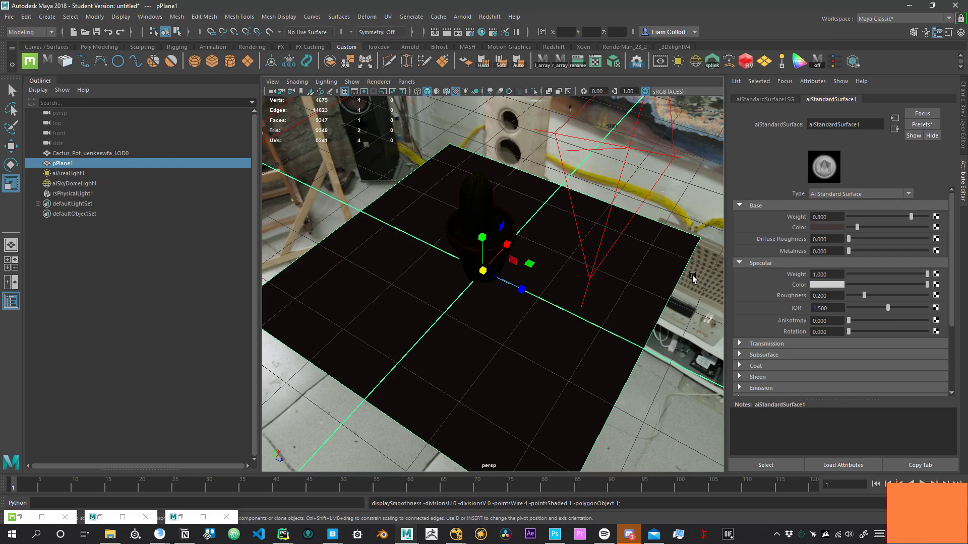
left_click(812, 229)
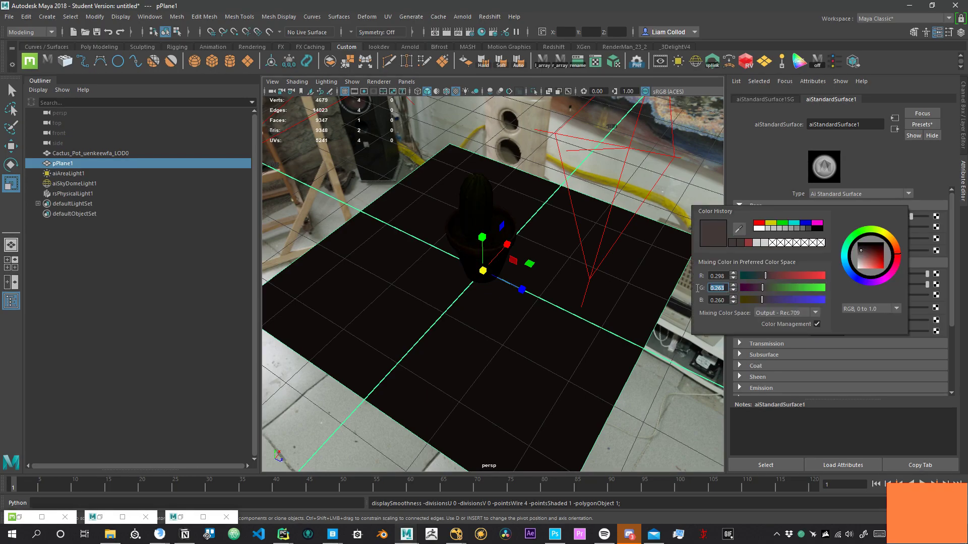
key("Return")
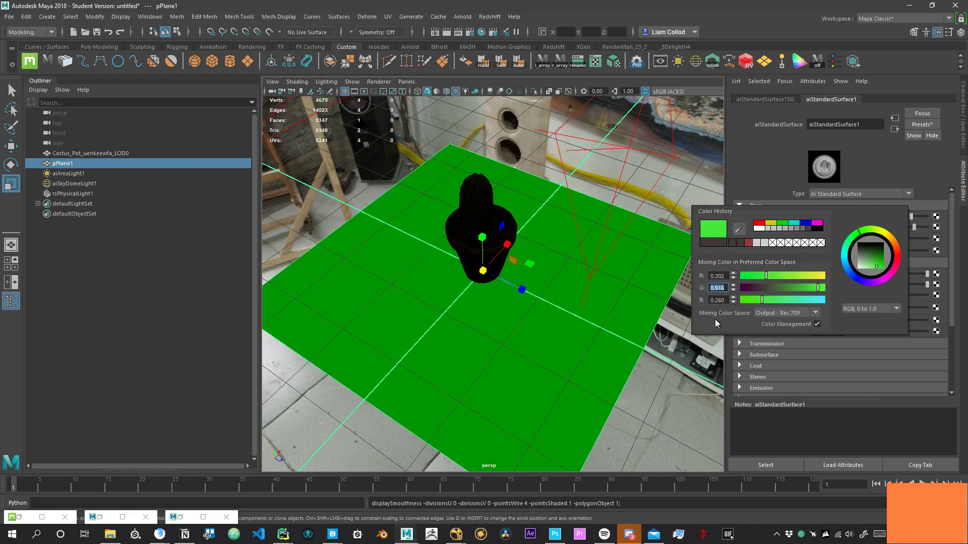
- Check the converted color's blue value in NukeX and set the plane material's base color blue to about 0.1
key("alt+Tab")
key("alt+Tab")
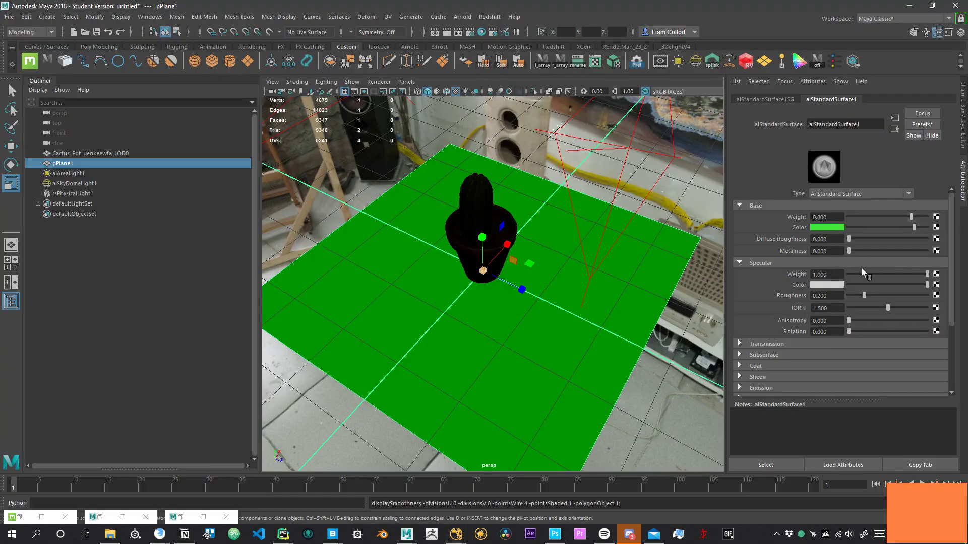
left_click(814, 229)
left_click(724, 280)
type("0.1")
key("Return")
- Compare the plane's green in the viewport and color picker with the converted color readout in NukeX
left_click_drag(579, 262, 534, 312, "alt")
left_click_drag(628, 309, 484, 302, "alt")
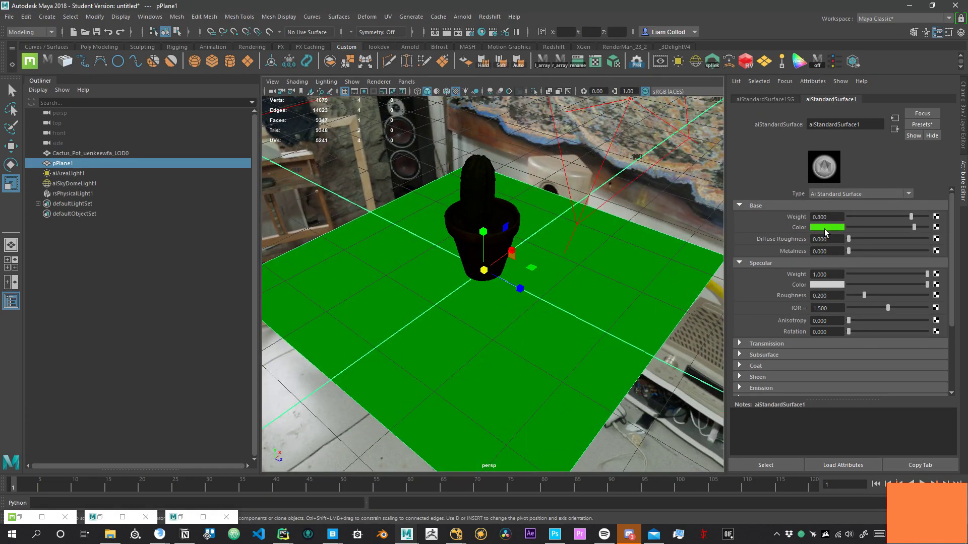
left_click(825, 227)
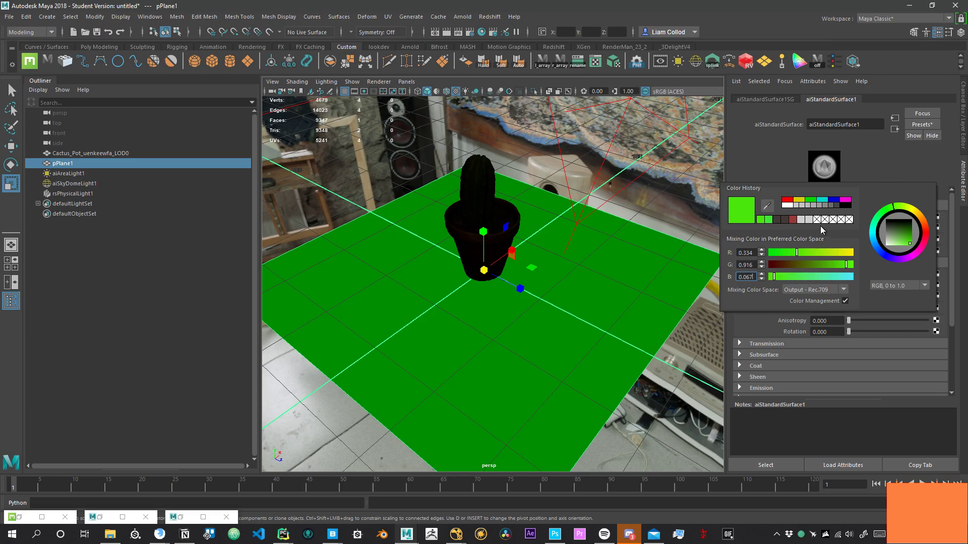
left_click_drag(529, 300, 535, 281, "alt")
key("alt+Tab")
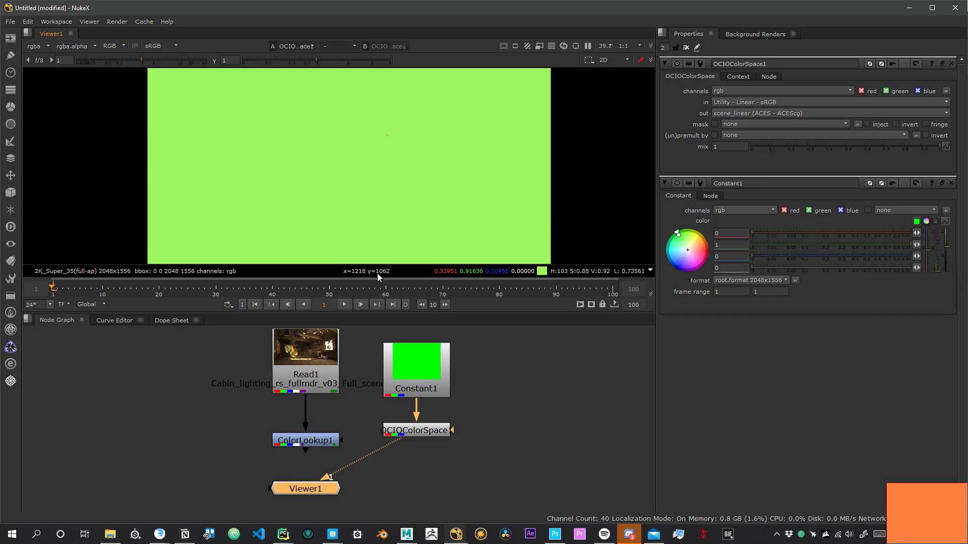
left_click(515, 425)
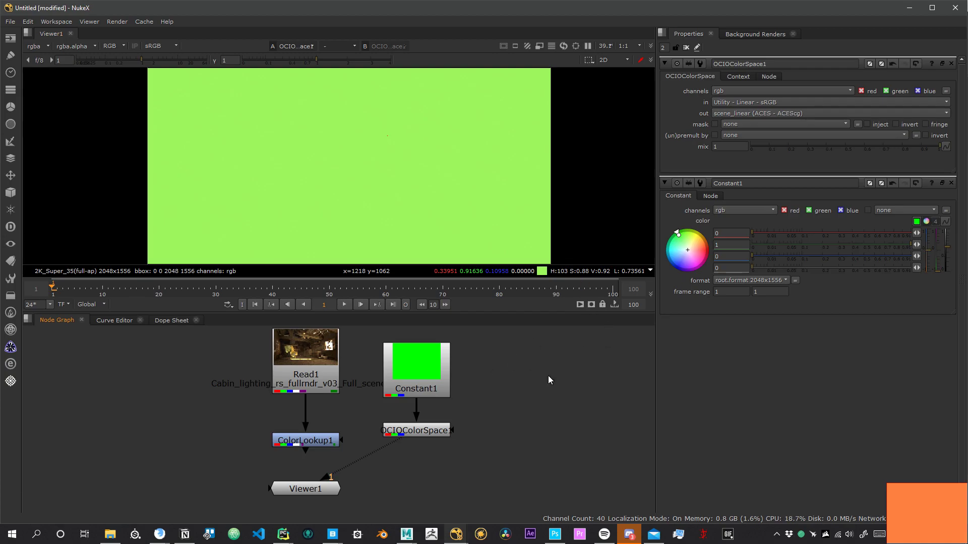
key("alt+Tab")
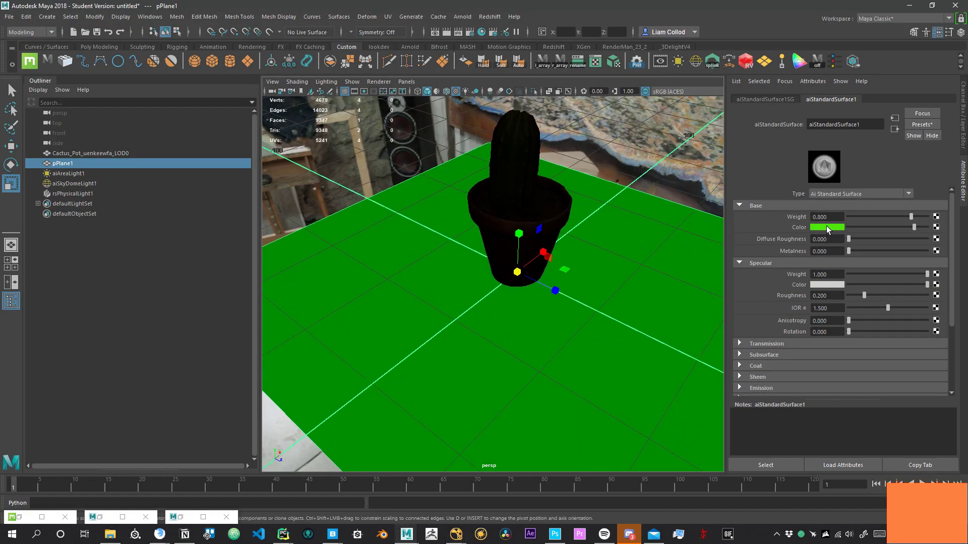
- Turn off Color Management in the base color picker and inspect the resulting RGB values
left_click(827, 227)
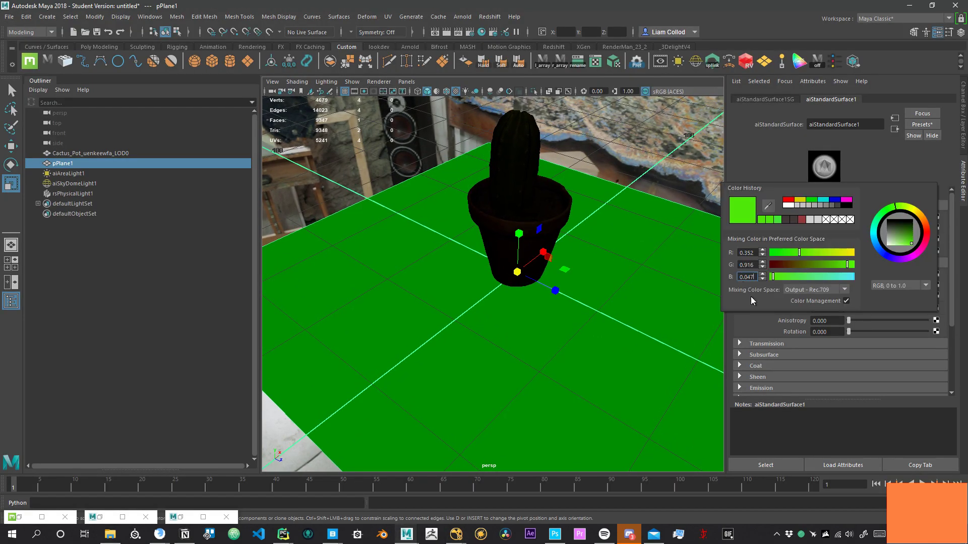
left_click(755, 266)
left_click(754, 276)
left_click(846, 302)
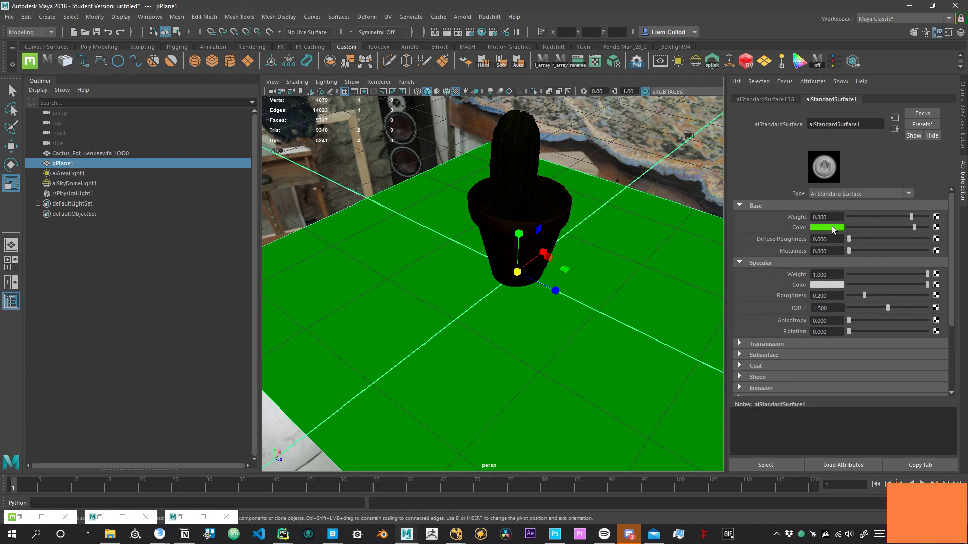
left_click(832, 227)
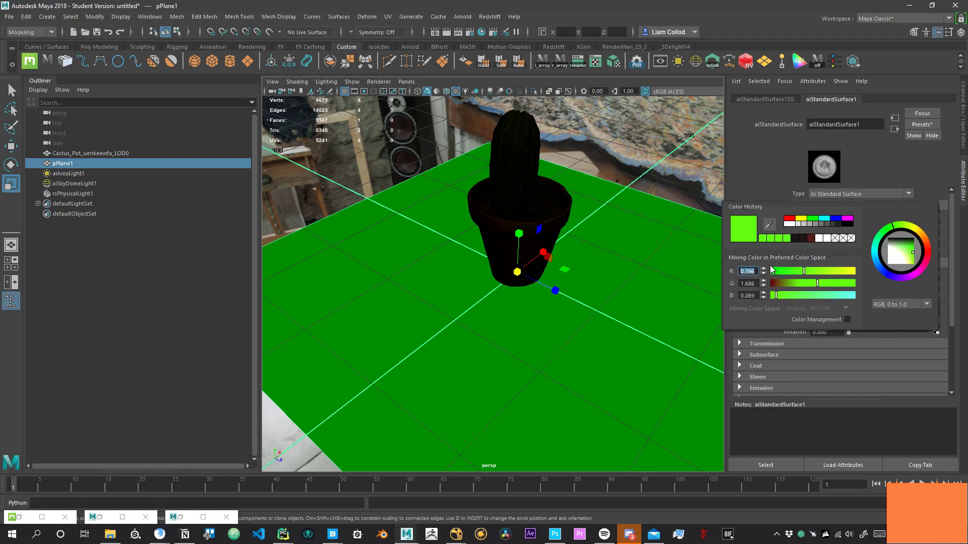
left_click(847, 320)
left_click(847, 321)
left_click(830, 228)
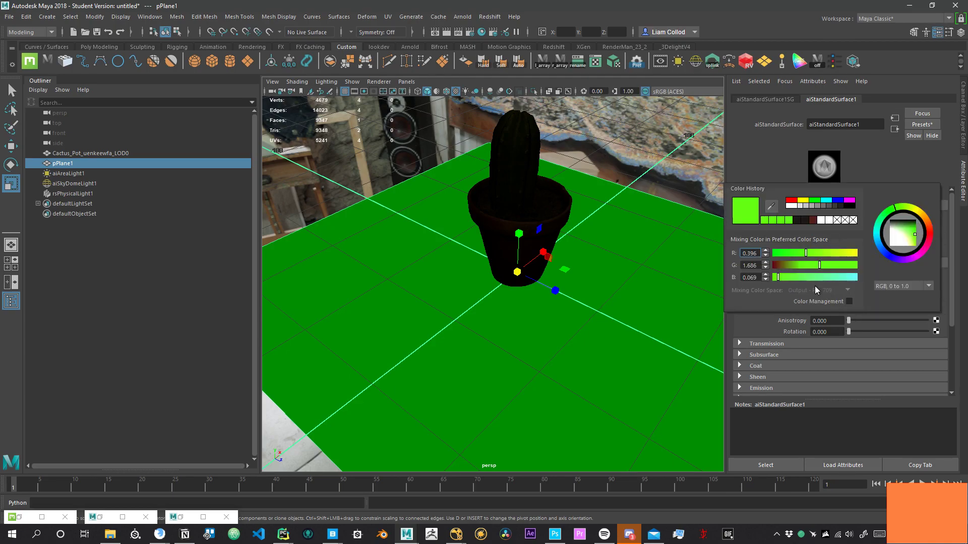
- Set the unmanaged base color to R 0, G 0.18, B 0
key("Tab")
left_click_drag(759, 253, 737, 267)
type("0")
type("0.18")
key("Return")
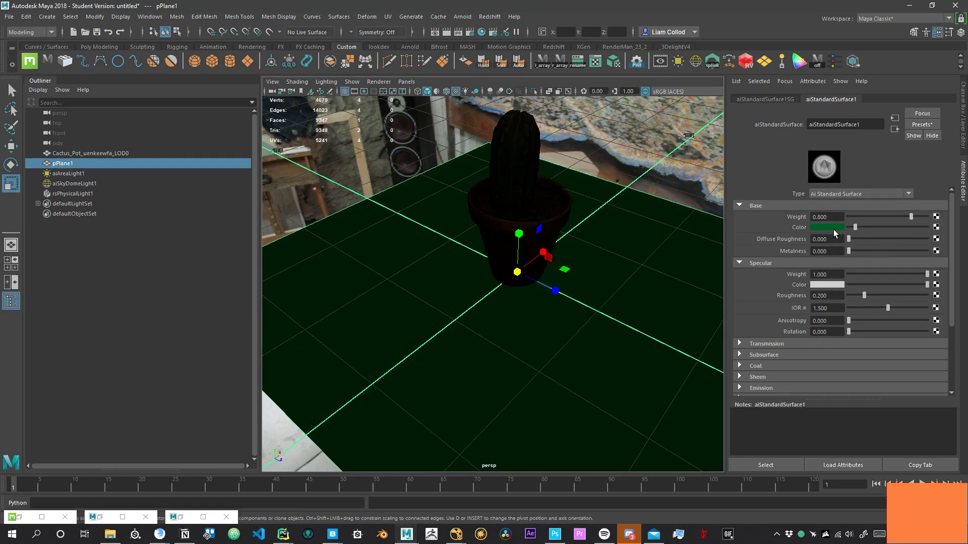
left_click(833, 229)
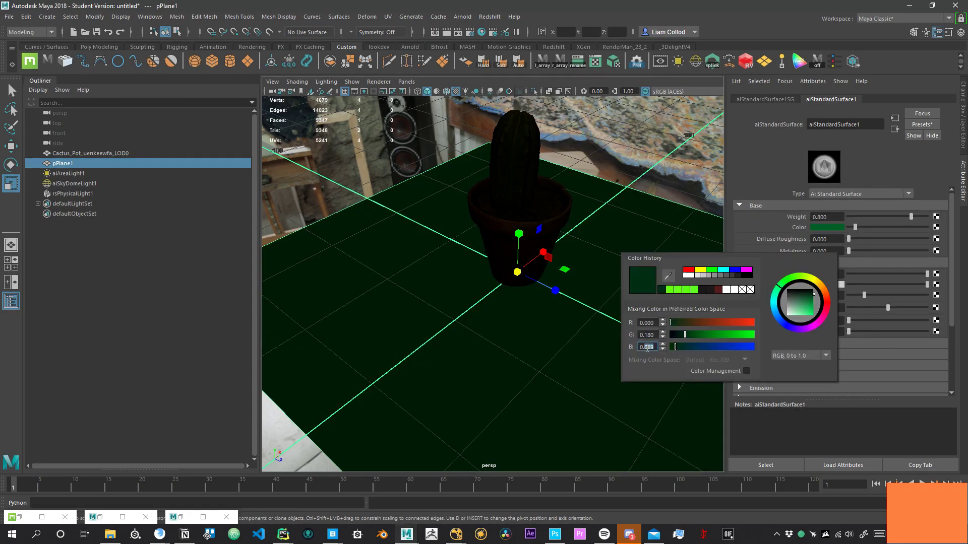
type("0.0")
key("Return")
- Turn Color Management back on for the base color and set the blue value to 0.4
left_click(747, 371)
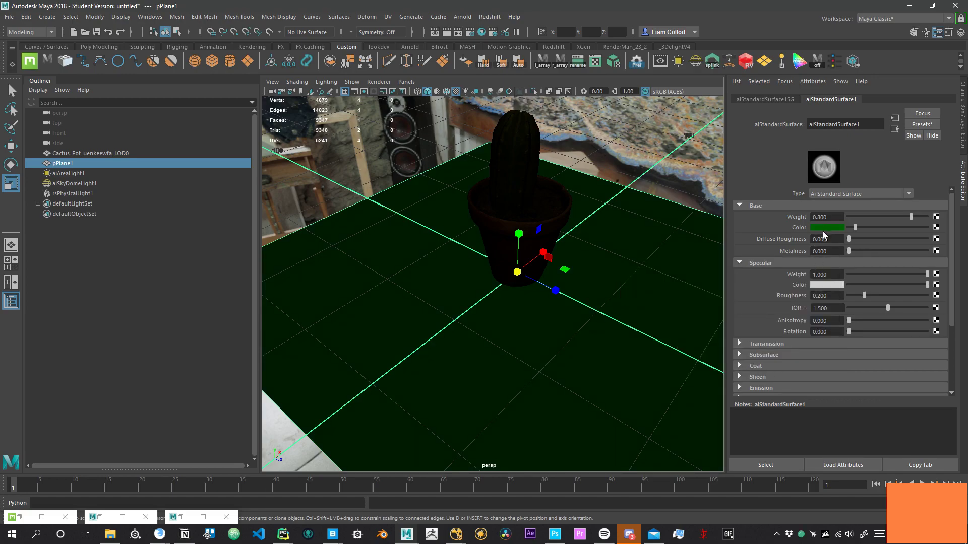
left_click(824, 227)
left_click(822, 228)
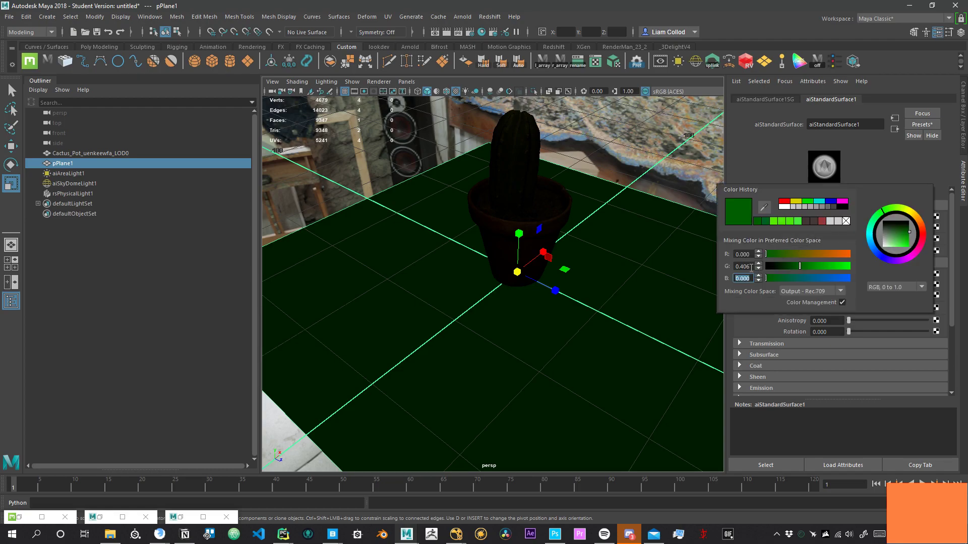
type("0.4")
key("Tab")
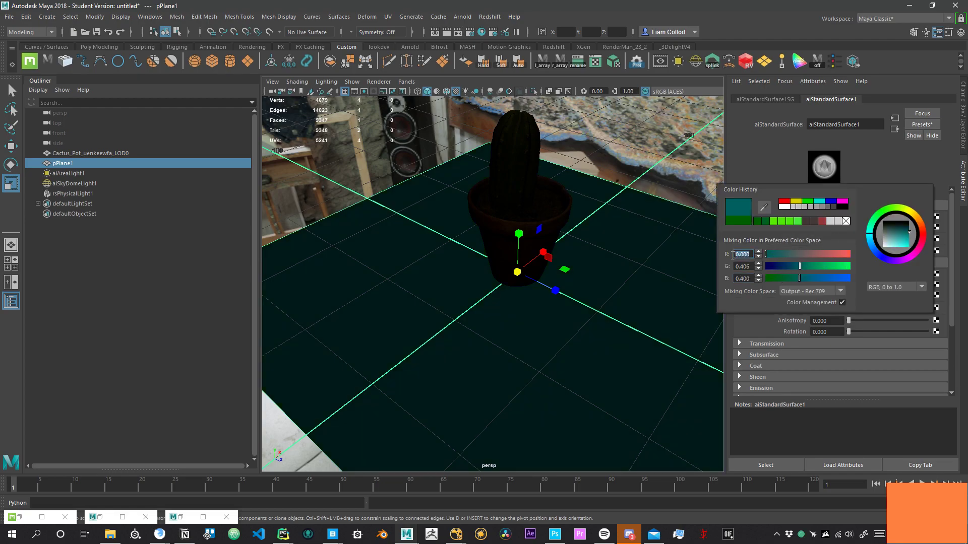
- Turn off Color Management and set the base color to a neutral gray of 0.18 in all three channels
left_click(839, 303)
left_click(731, 278)
type("0.18")
key("Tab")
type("0.1")
left_click(750, 267)
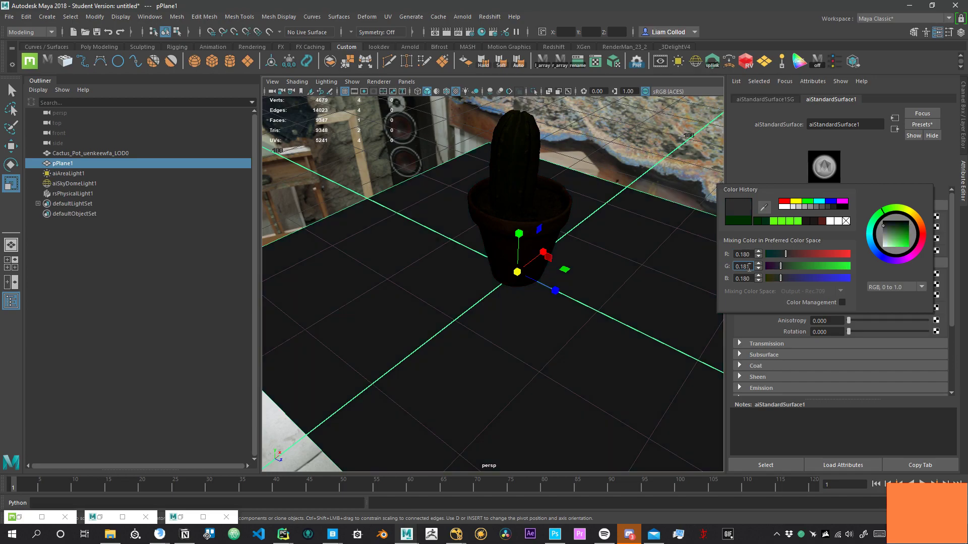
- Toggle Color Management on and off for the plane's base color and compare the resulting RGB values
left_click(841, 302)
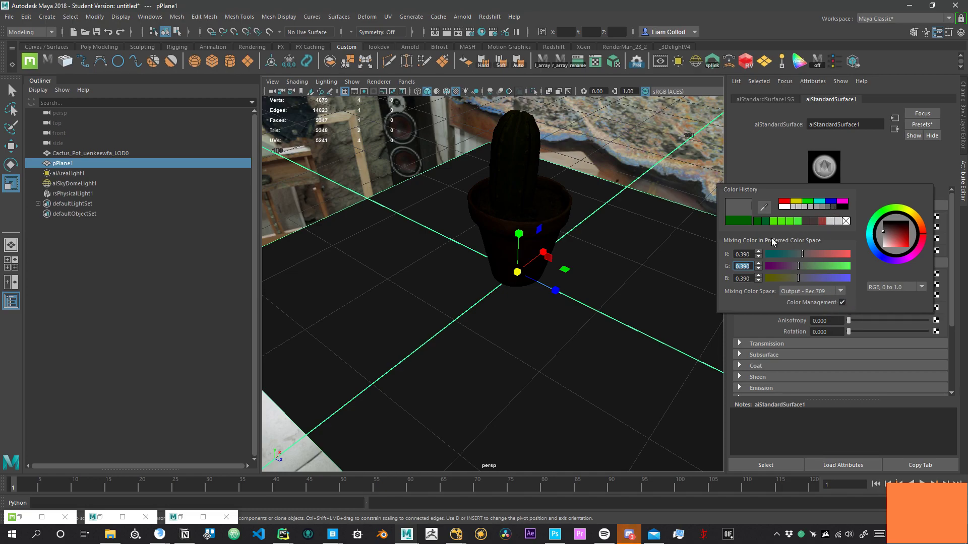
left_click(842, 302)
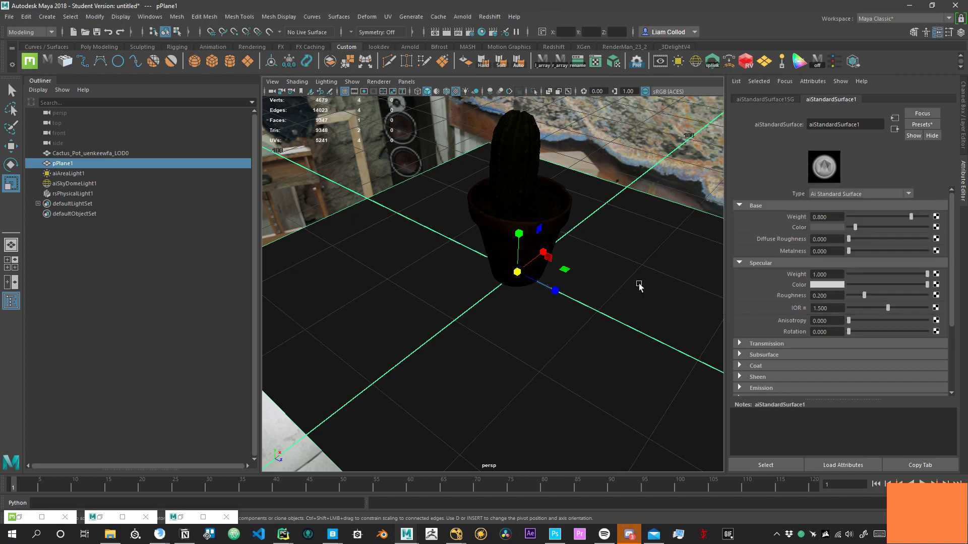
left_click(824, 228)
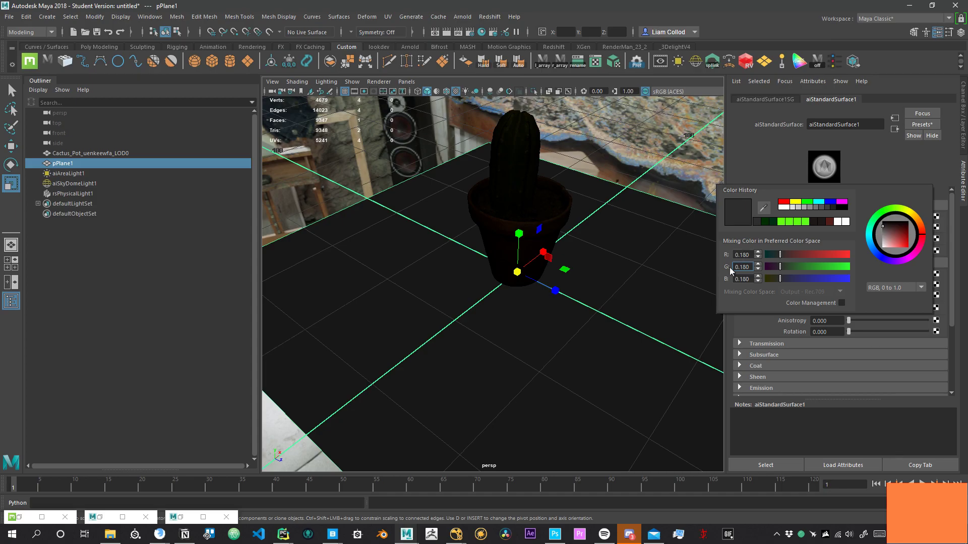
scroll(583, 262, "down", 6)
left_click_drag(506, 304, 570, 335, "alt")
scroll(590, 342, "up", 6)
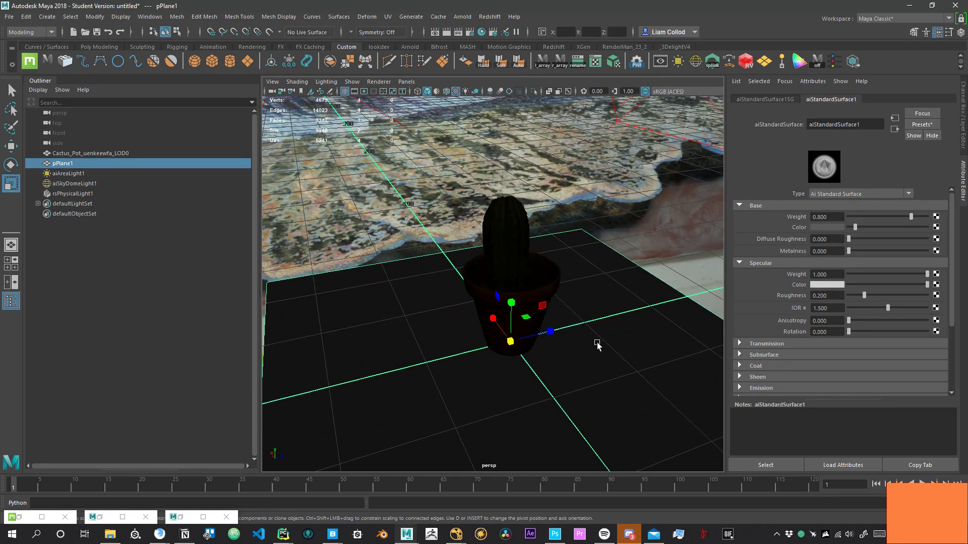
left_click_drag(605, 309, 558, 328, "alt")
scroll(557, 326, "down", 3)
left_click(828, 226)
left_click(743, 276)
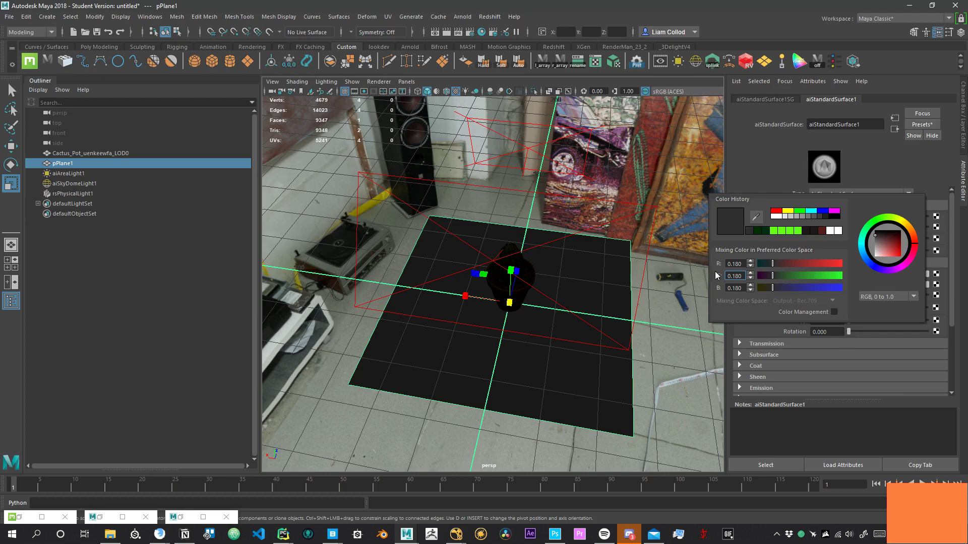
middle_click_drag(591, 332, 546, 339, "alt")
scroll(486, 258, "up", 4)
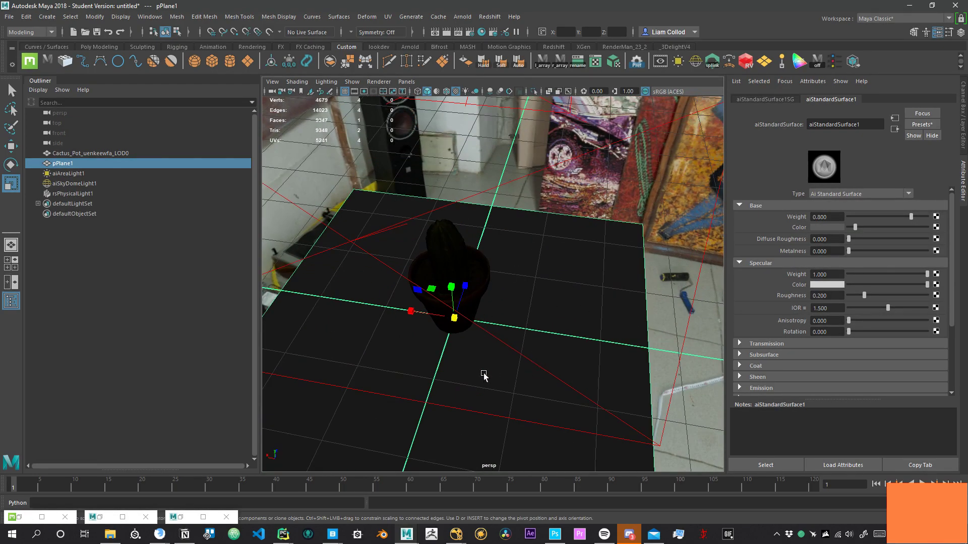
middle_click_drag(490, 381, 563, 311, "alt")
scroll(574, 314, "down", 3)
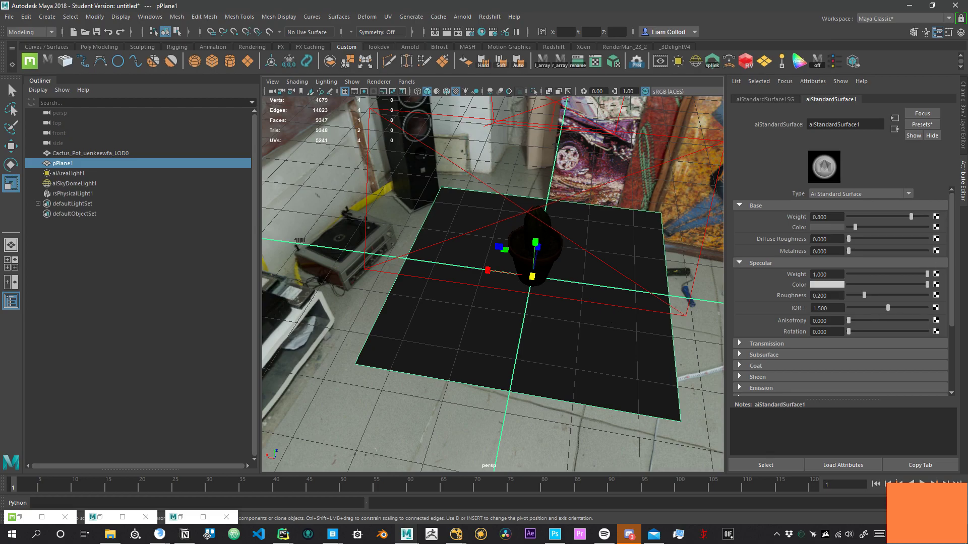
scroll(474, 355, "down", 2)
right_click_drag(474, 357, 580, 339, "alt")
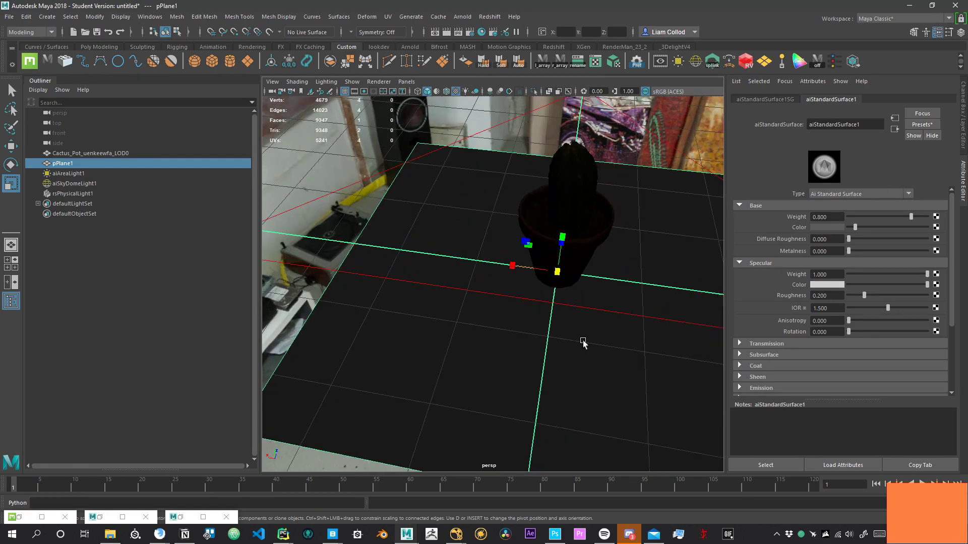
left_click_drag(696, 313, 634, 329, "alt")
middle_click_drag(634, 329, 527, 327, "alt")
left_click(747, 62)
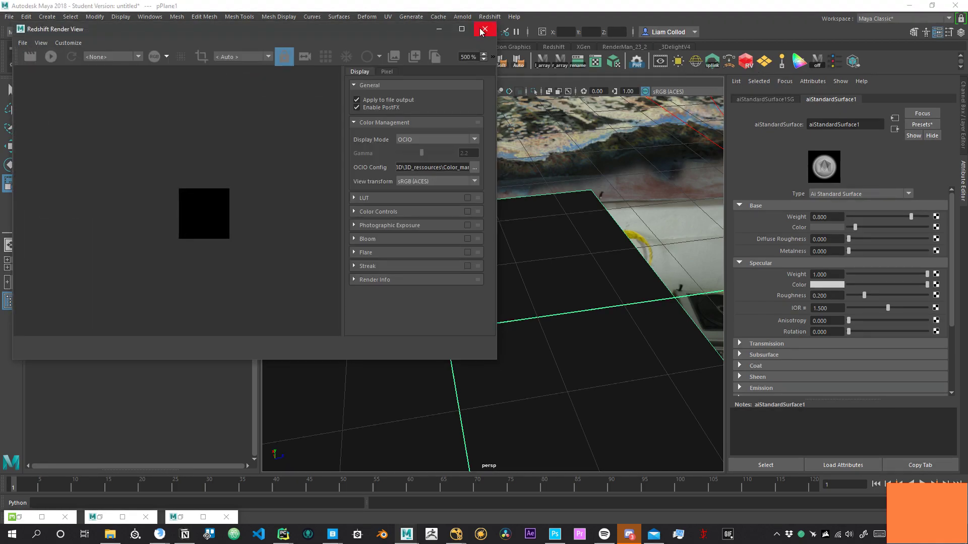
left_click(484, 29)
scroll(654, 217, "up", 2)
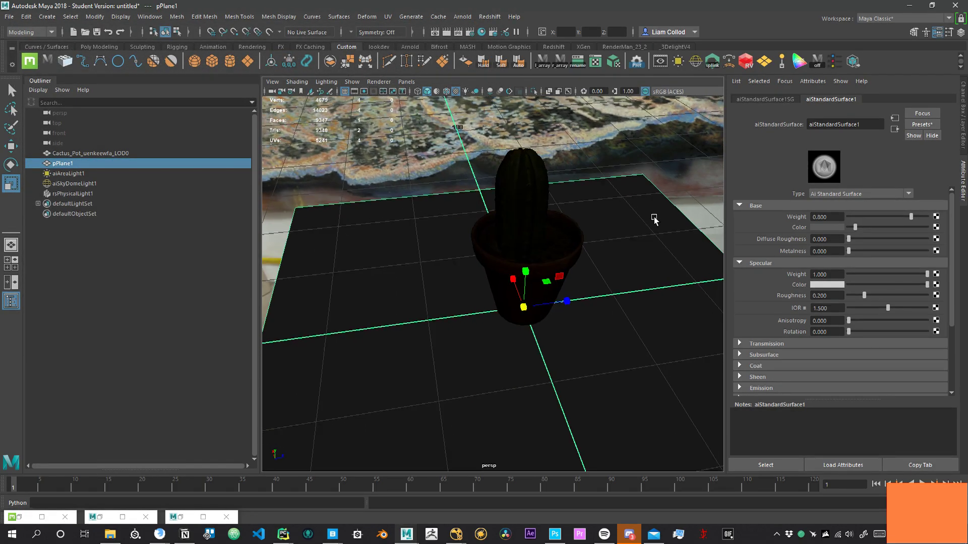
right_click_drag(571, 296, 413, 268, "alt")
left_click_drag(496, 268, 432, 271, "alt")
right_click_drag(431, 271, 580, 331, "alt")
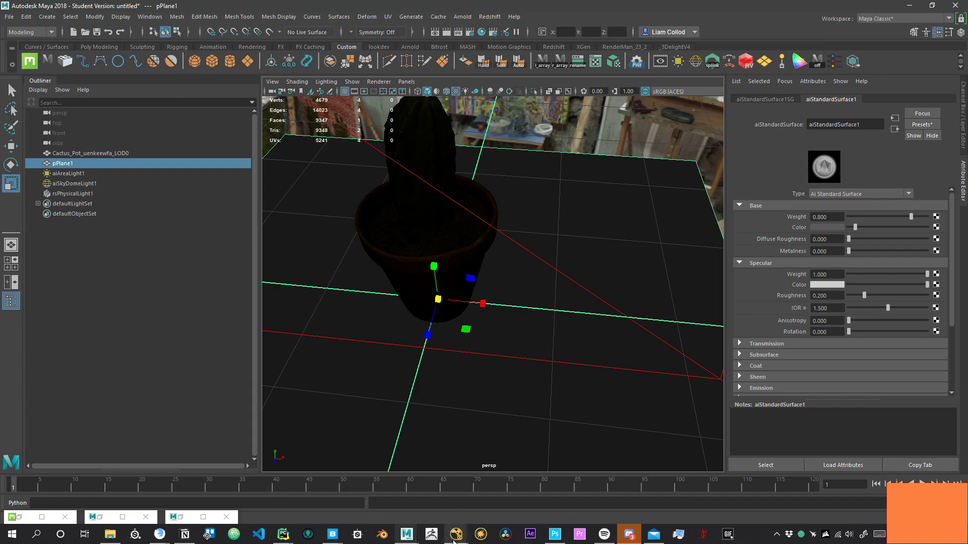
- Switch to NukeX and delete the color-test nodes from the node graph, keeping the Read1, ColorLookup1 and Viewer1 nodes
mouse_move(454, 541)
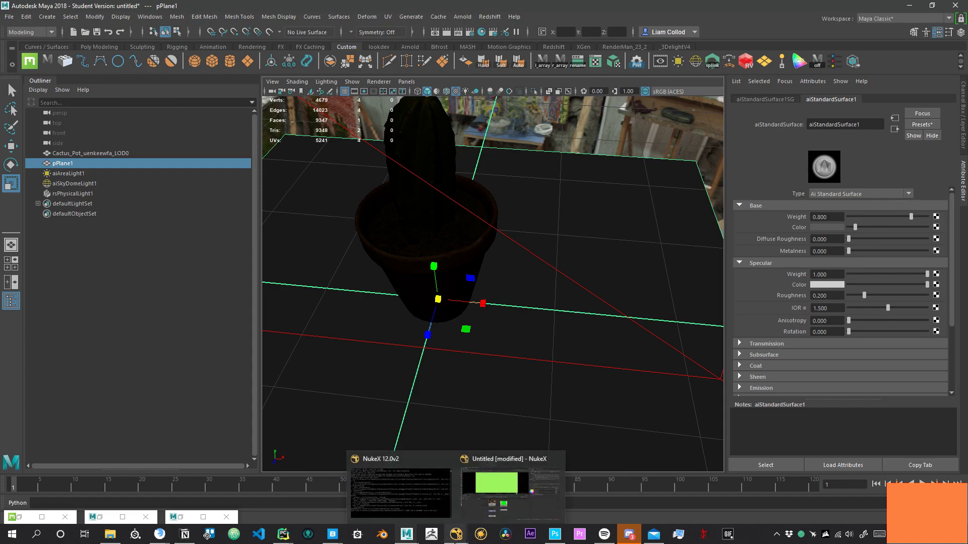
left_click(484, 511)
middle_click_drag(472, 482, 542, 425)
left_click_drag(568, 367, 423, 509)
key("Delete")
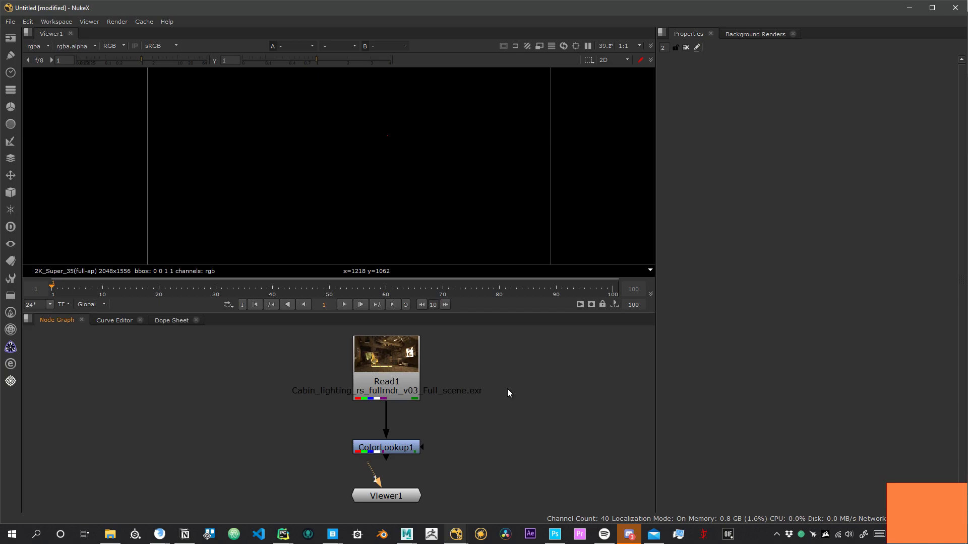
scroll(518, 371, "up", 2)
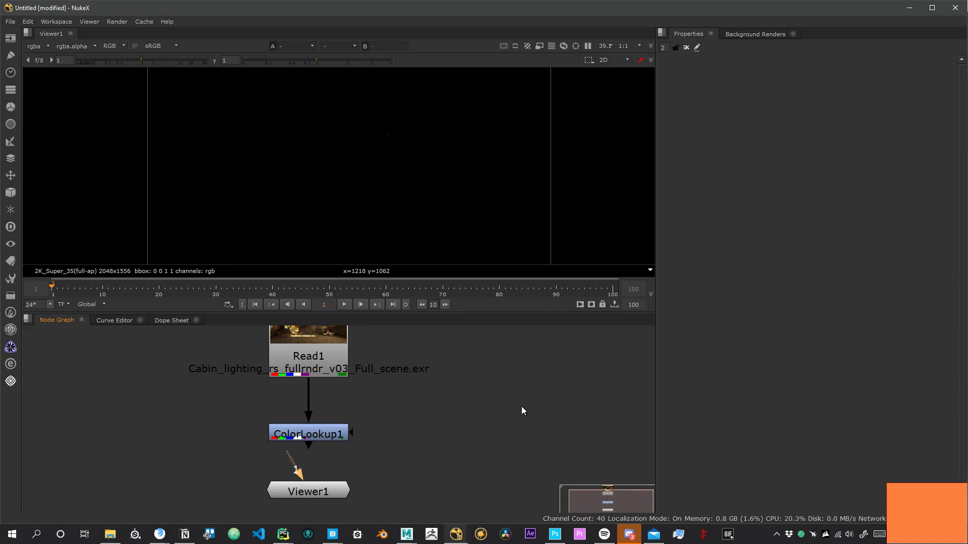
middle_click_drag(527, 357, 528, 384)
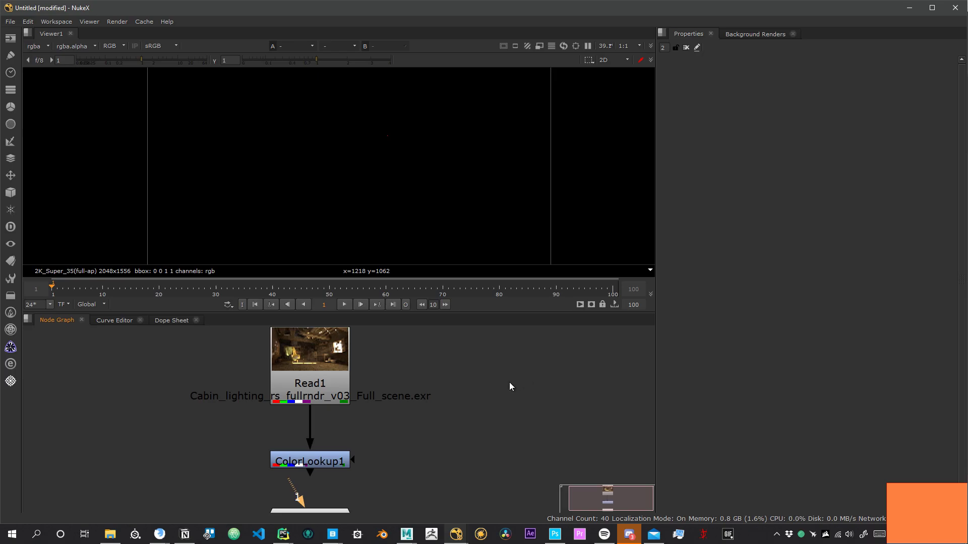
scroll(458, 368, "down", 2)
- Open the Windows environment variables settings by searching for "var" and enlarge the window to show longer values
key("super")
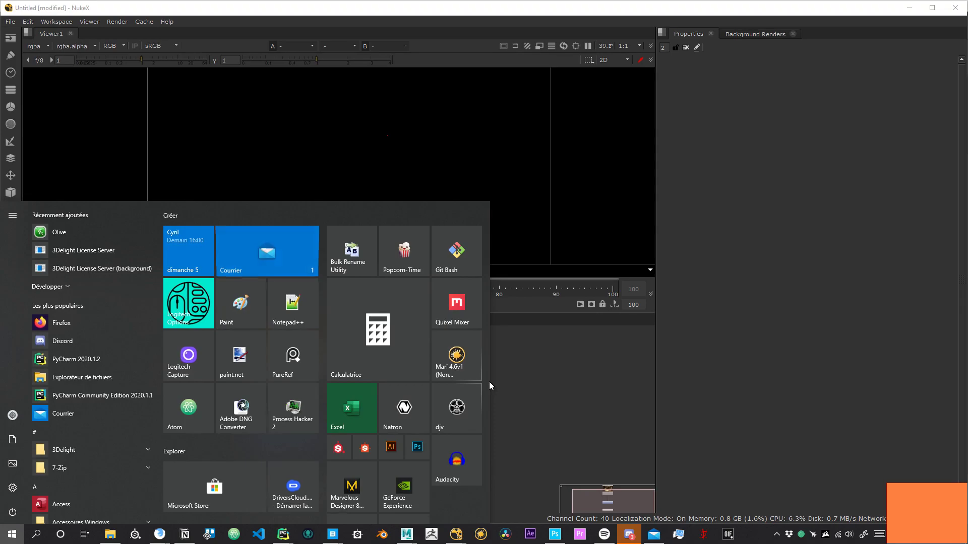
type("var")
key("Return")
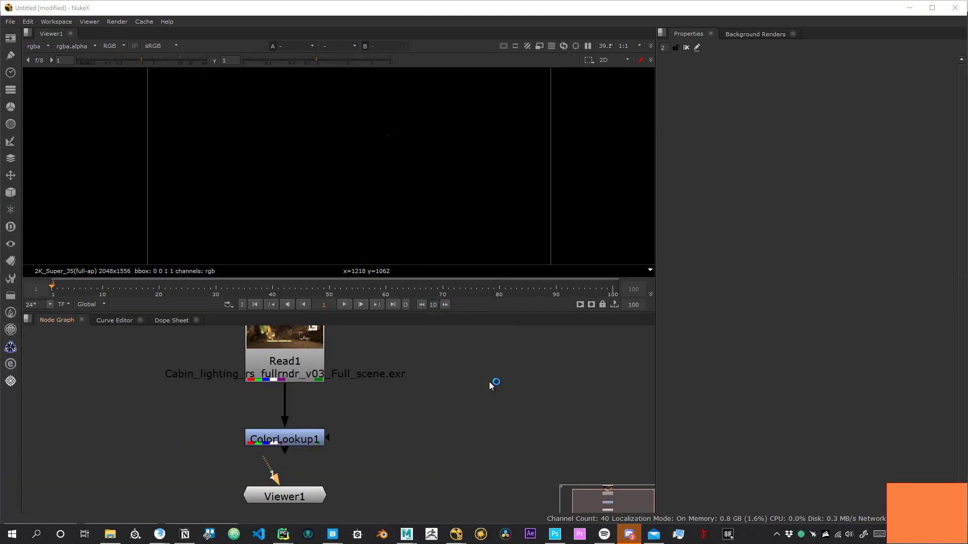
key("super")
key("super")
left_click(38, 535)
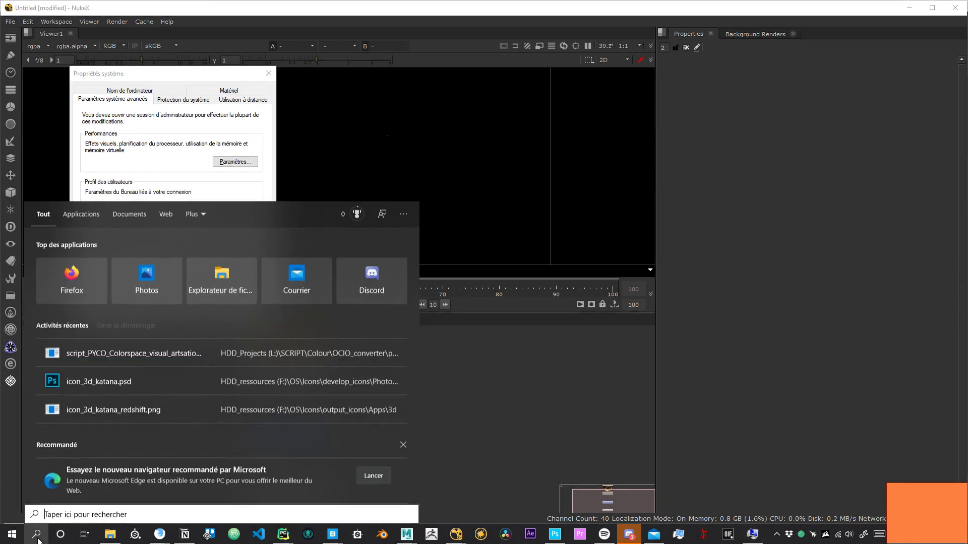
left_click(38, 535)
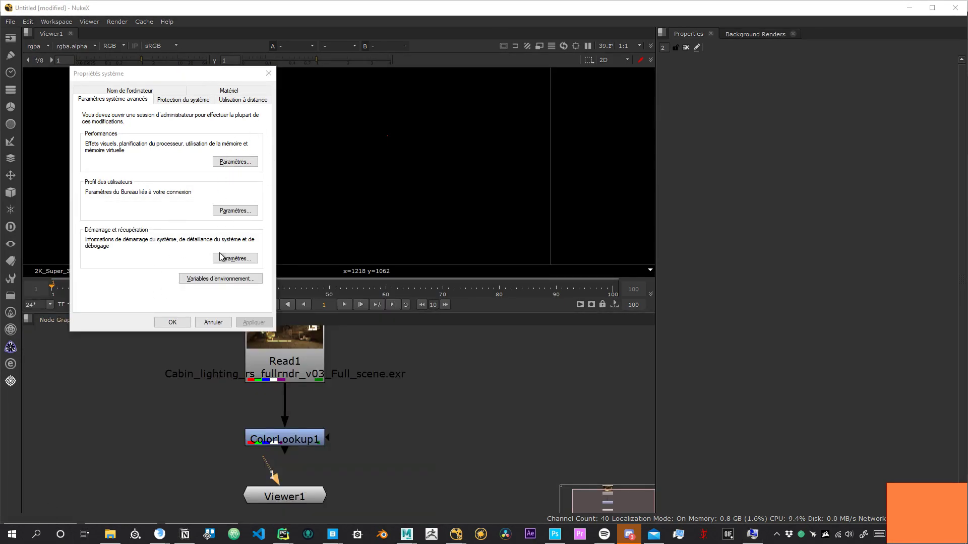
left_click(207, 281)
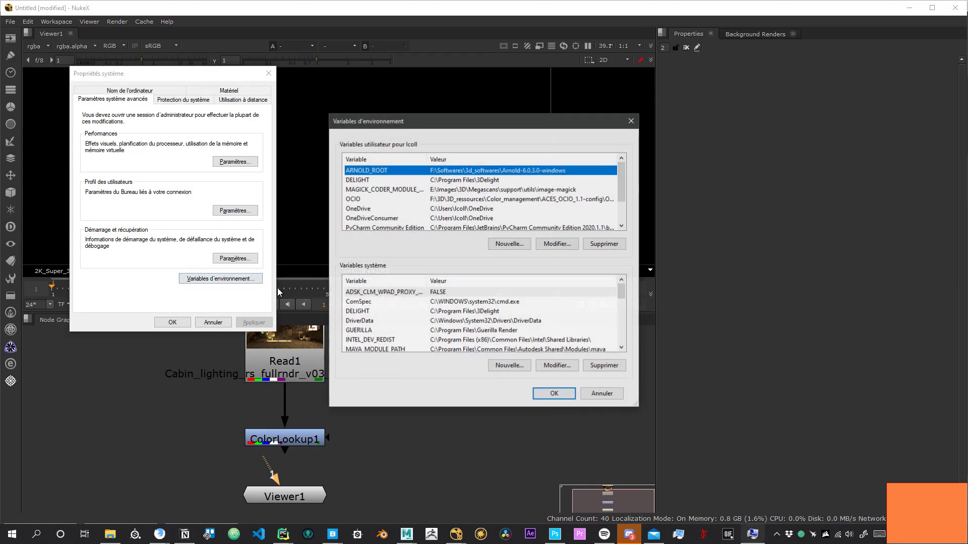
scroll(368, 190, "down", 2)
left_click_drag(636, 404, 786, 469)
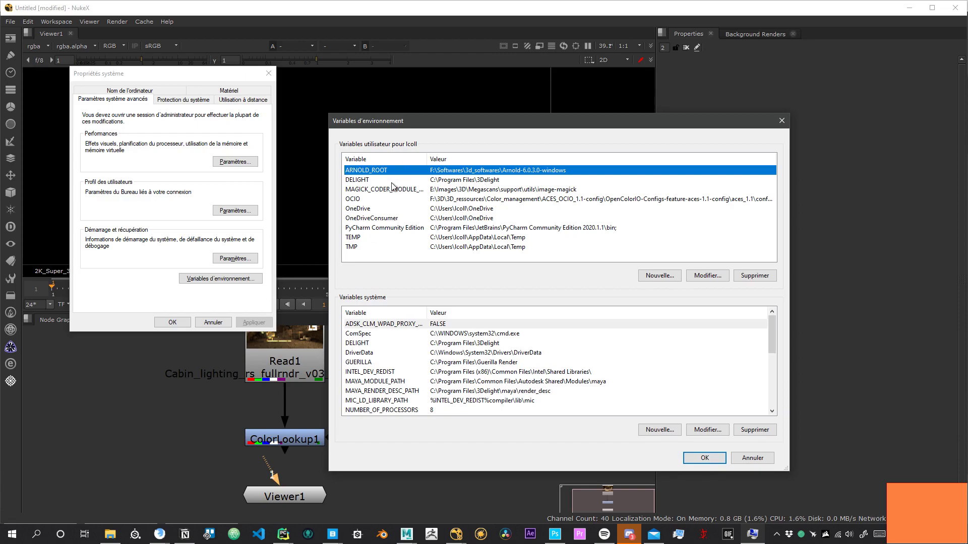
- Review the OCIO user variable and the system variables list, and view the form for creating a new user variable
left_click(362, 199)
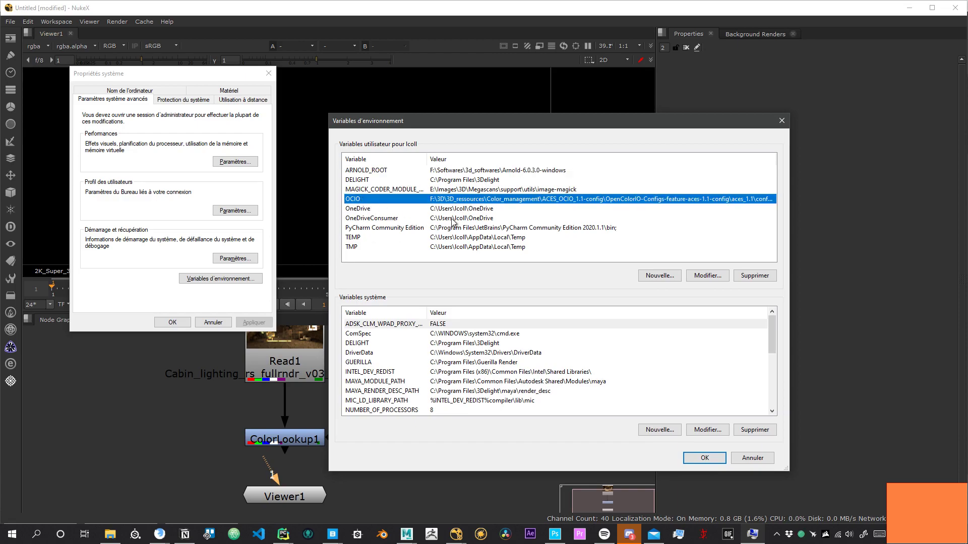
scroll(426, 317, "down", 5)
scroll(469, 360, "up", 5)
scroll(389, 348, "down", 5)
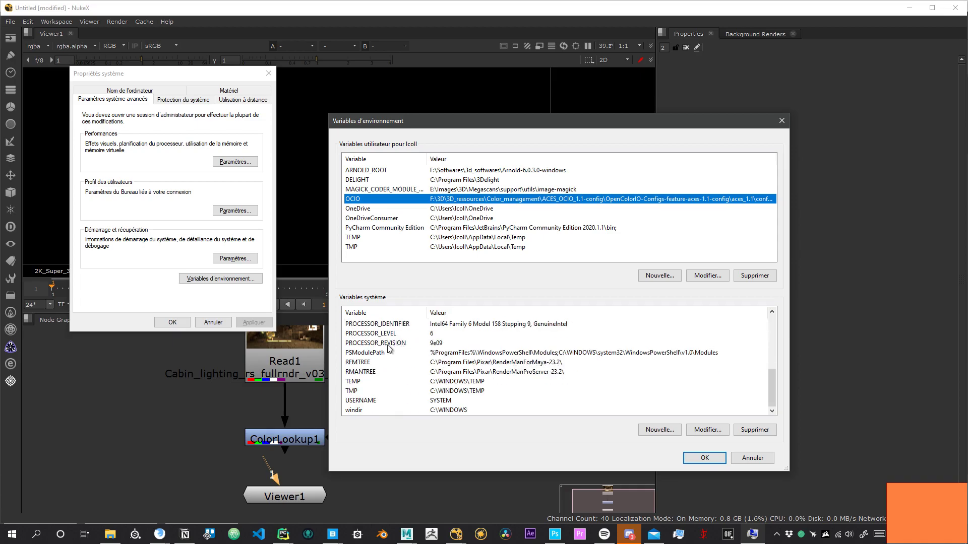
scroll(544, 361, "up", 10)
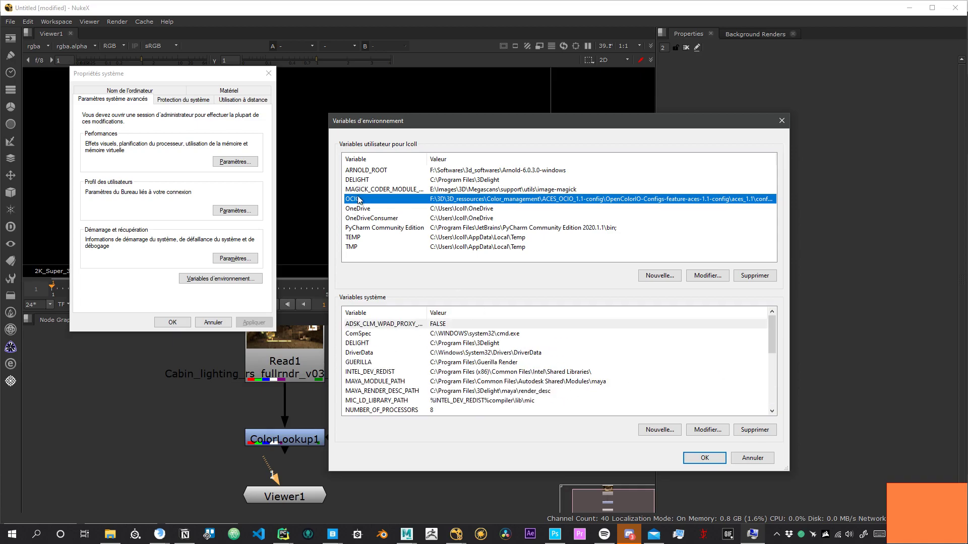
left_click(666, 277)
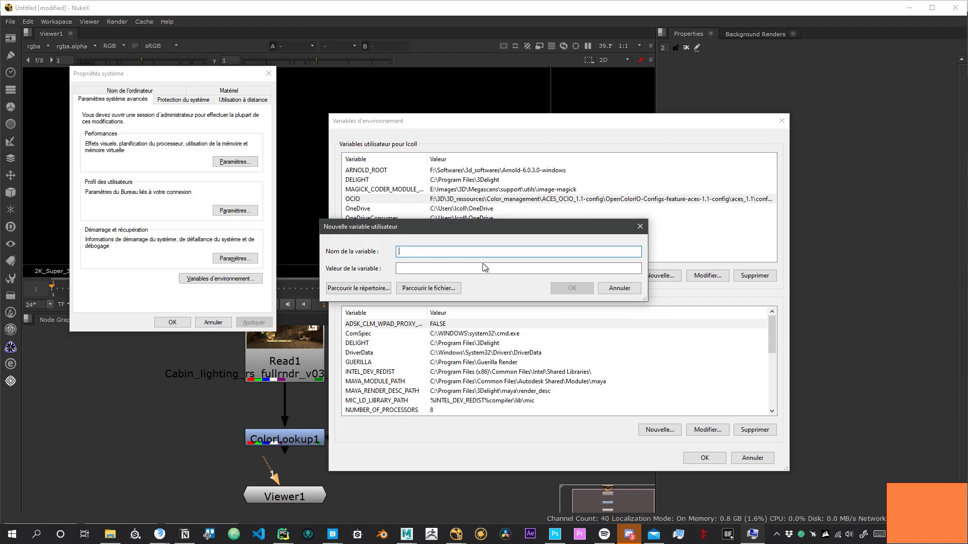
left_click(640, 226)
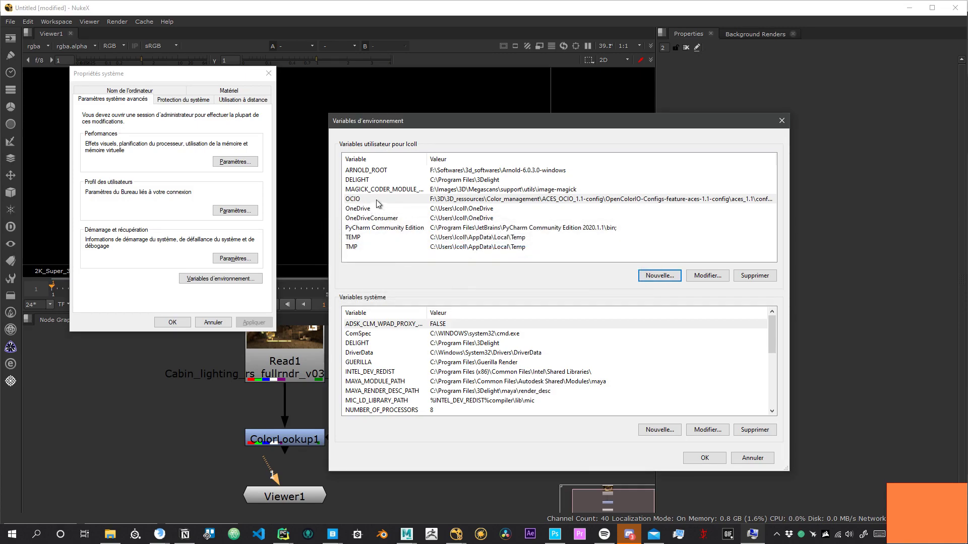
- Open the OCIO user variable for editing and inspect its full config.ocio path
left_click(444, 202)
double_click(468, 200)
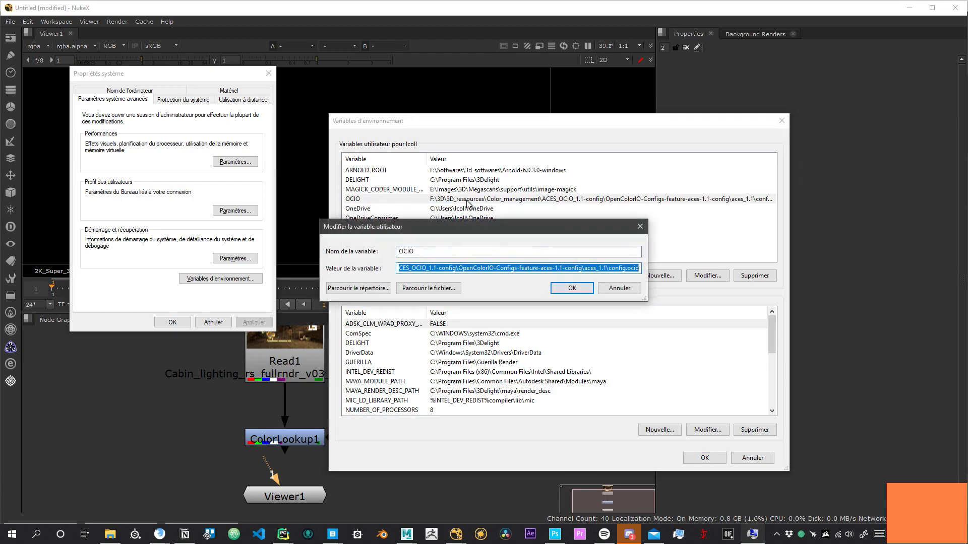
left_click(618, 268)
left_click_drag(610, 269, 355, 278)
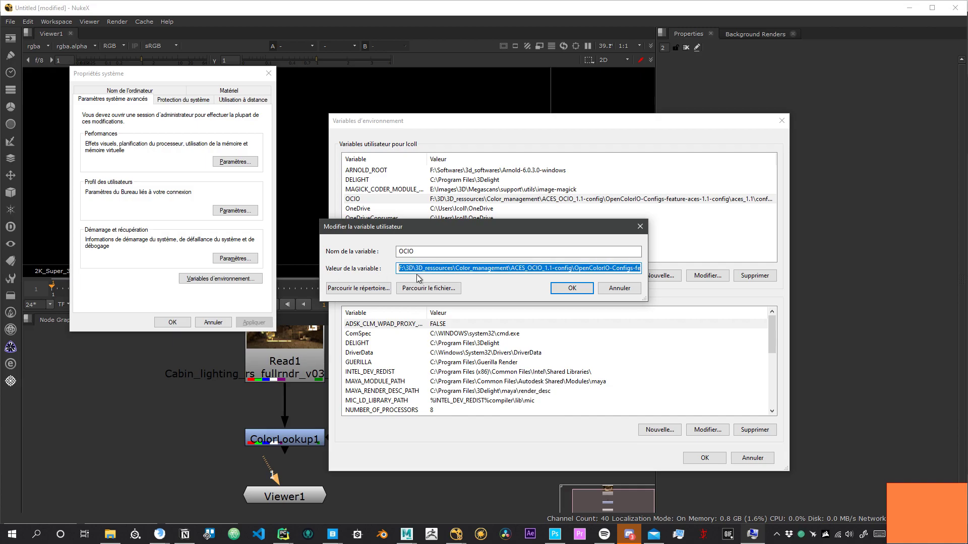
- Copy the path of Cabin_lighting_rs_fullrndr_v01_Alpha_scene.exr from File Explorer and paste it as the OCIO variable's value
left_click(110, 534)
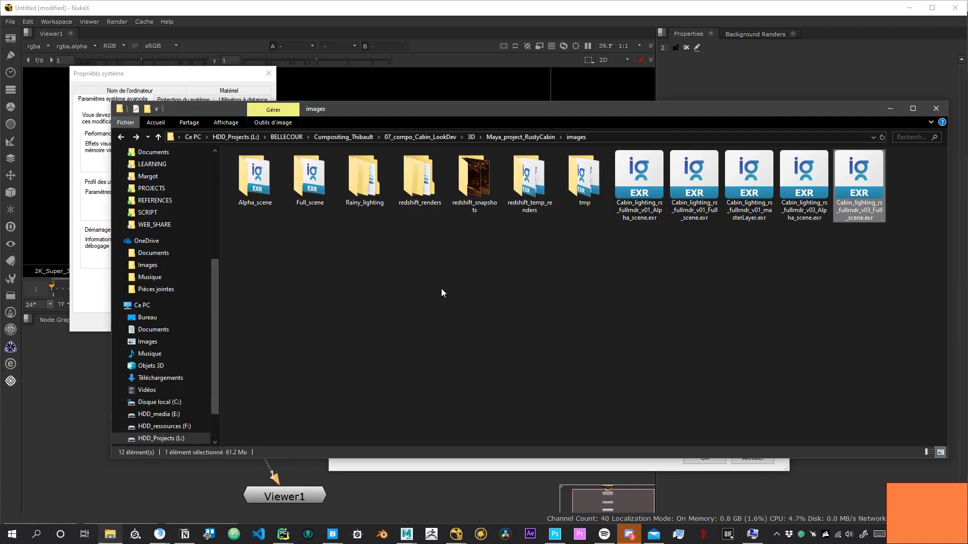
left_click_drag(555, 119, 406, 293)
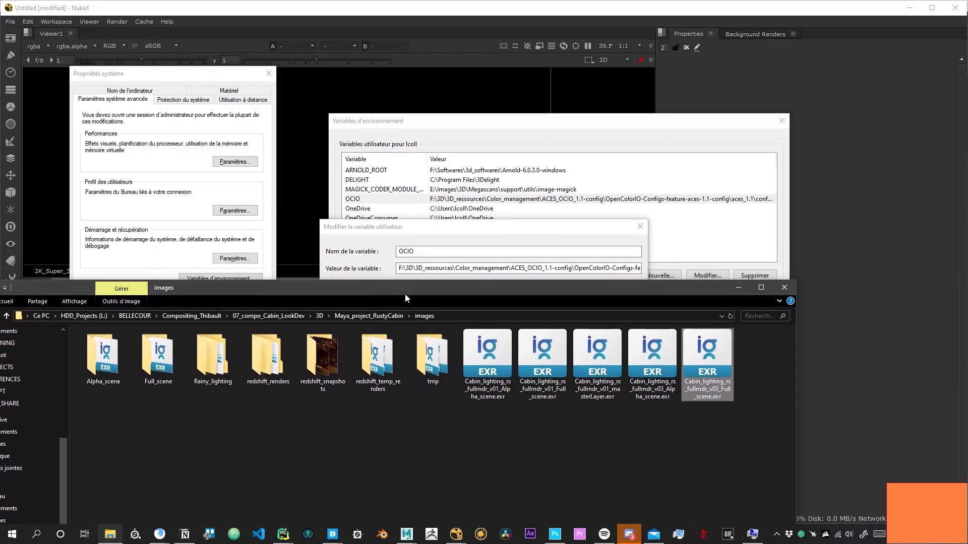
right_click(483, 356)
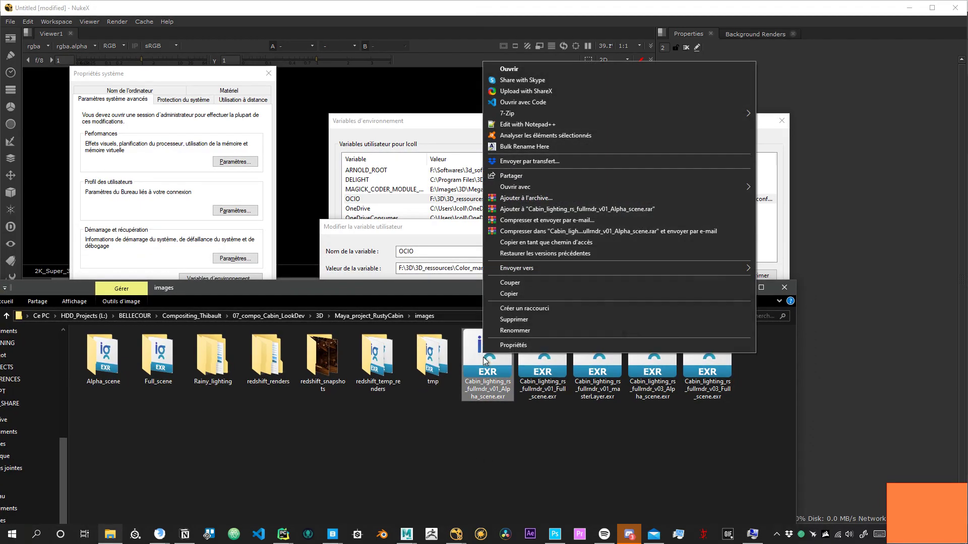
left_click(531, 242)
left_click(478, 268)
double_click(478, 268)
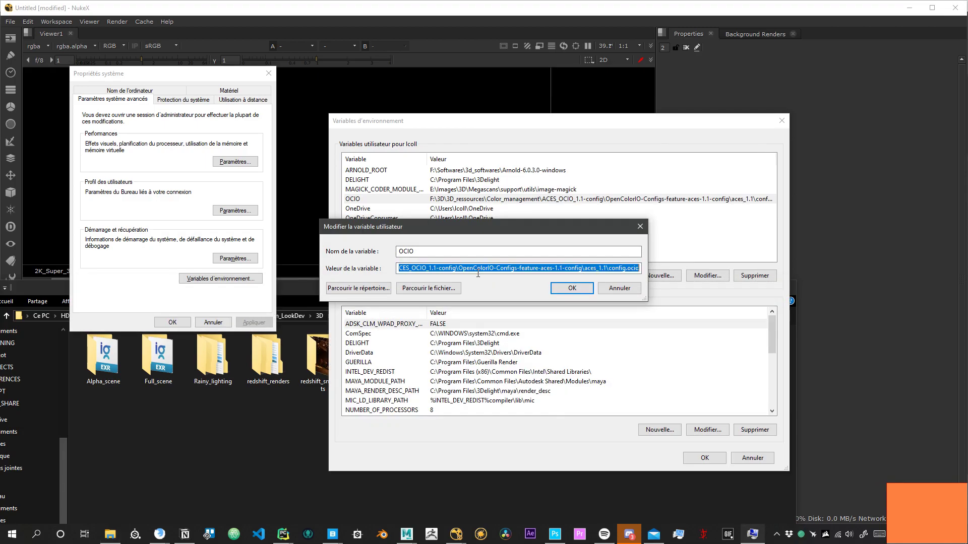
key("ctrl+v")
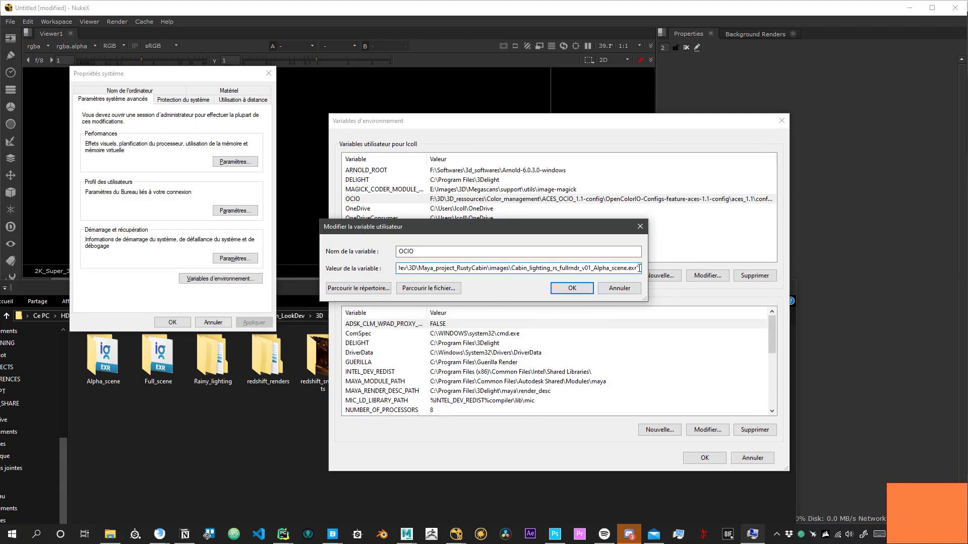
- Remove the quotation marks around the pasted path in the OCIO variable's value and check the cleaned path
key("BackSpace")
left_click_drag(407, 268, 387, 273)
left_click(401, 269)
key("BackSpace")
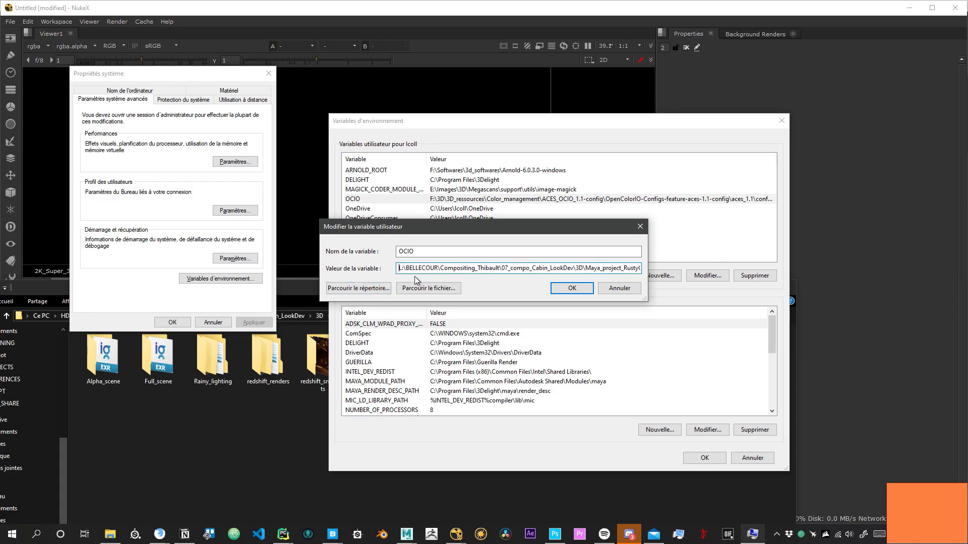
left_click_drag(574, 268, 646, 251)
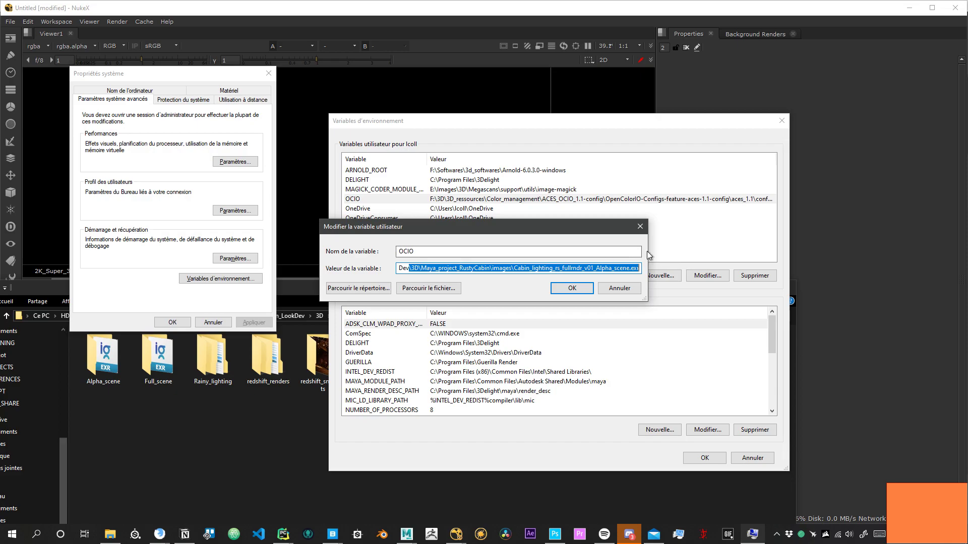
- Discard the pending OCIO variable edit and check the path-copying command for the v01 Alpha scene EXR and the tmp folder
left_click(640, 227)
left_click(582, 427)
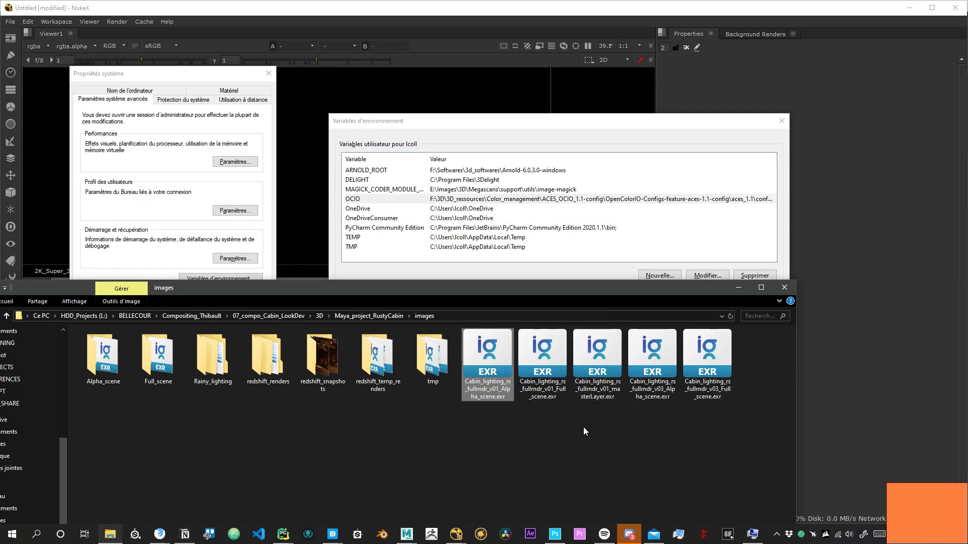
right_click(497, 374)
left_click(519, 295)
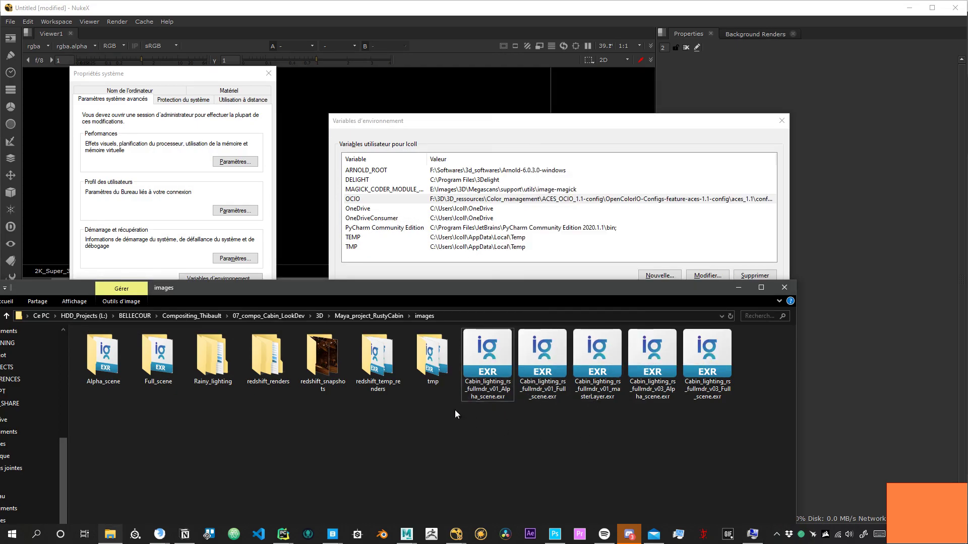
left_click(432, 358)
right_click(432, 358)
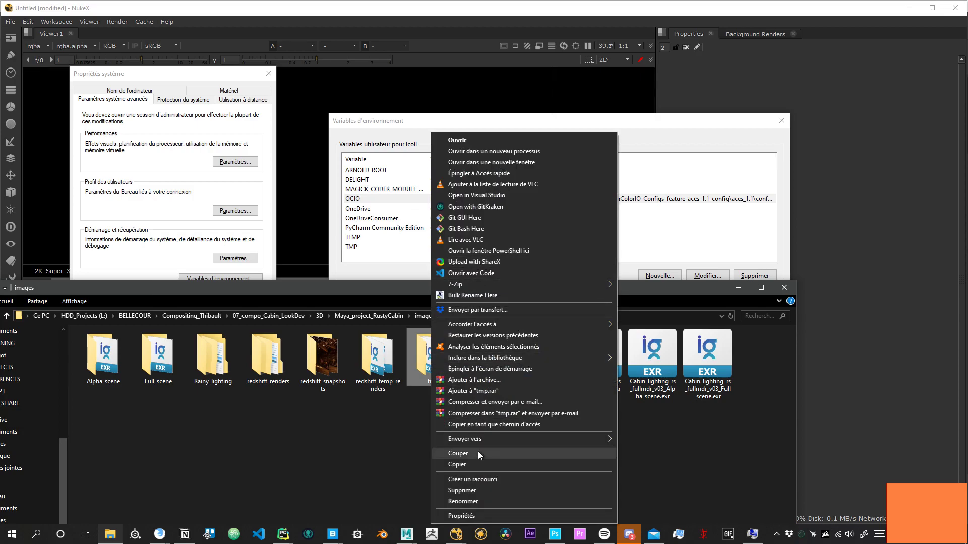
left_click(388, 426)
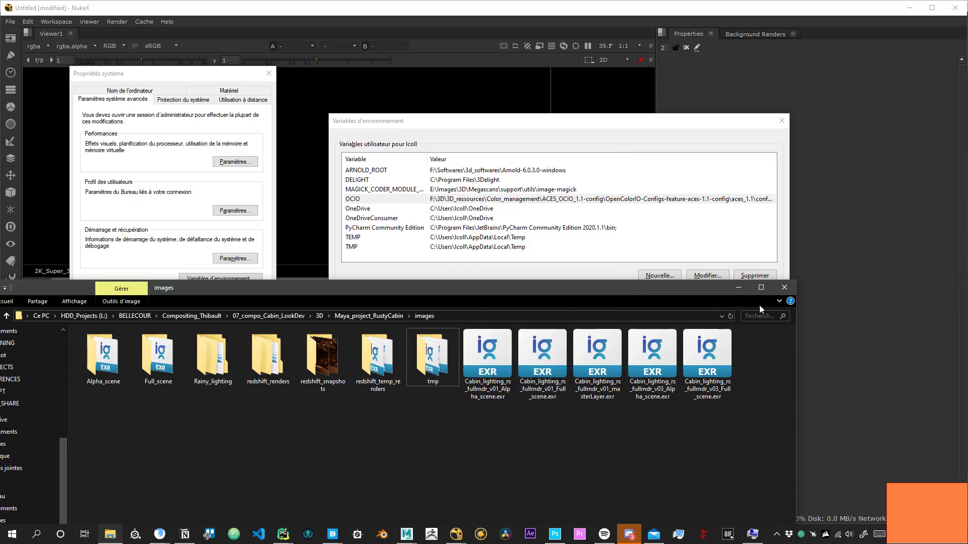
- Minimize File Explorer and close the environment variables and system properties windows
left_click(738, 288)
left_click_drag(471, 122, 523, 98)
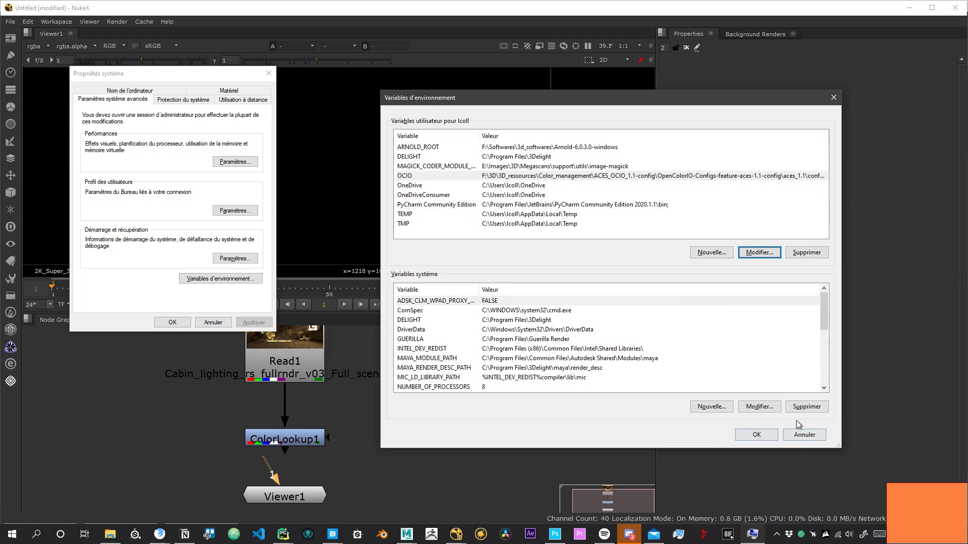
left_click(833, 96)
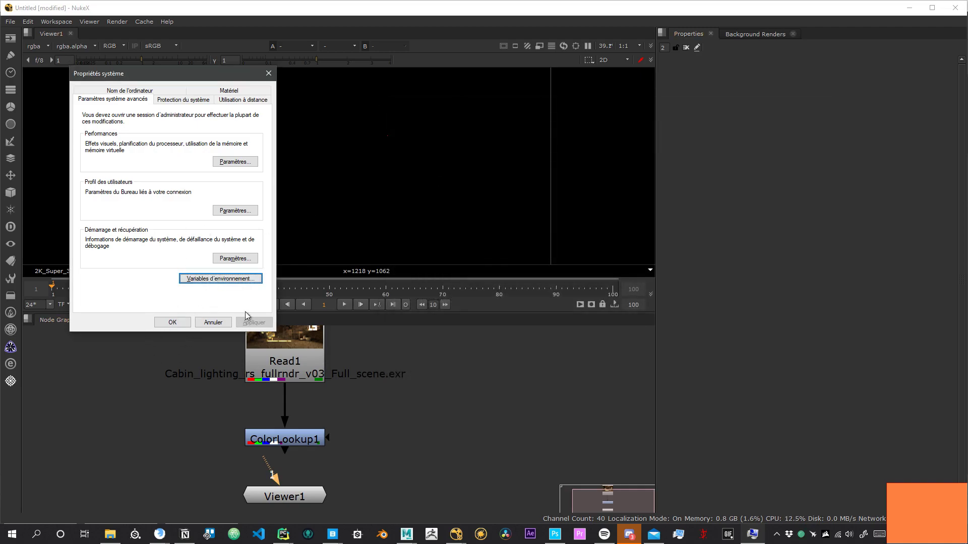
left_click(268, 73)
- Open the Nuke project's color settings and set color management to OCIO
middle_click_drag(353, 383, 461, 409)
scroll(453, 461, "down", 3)
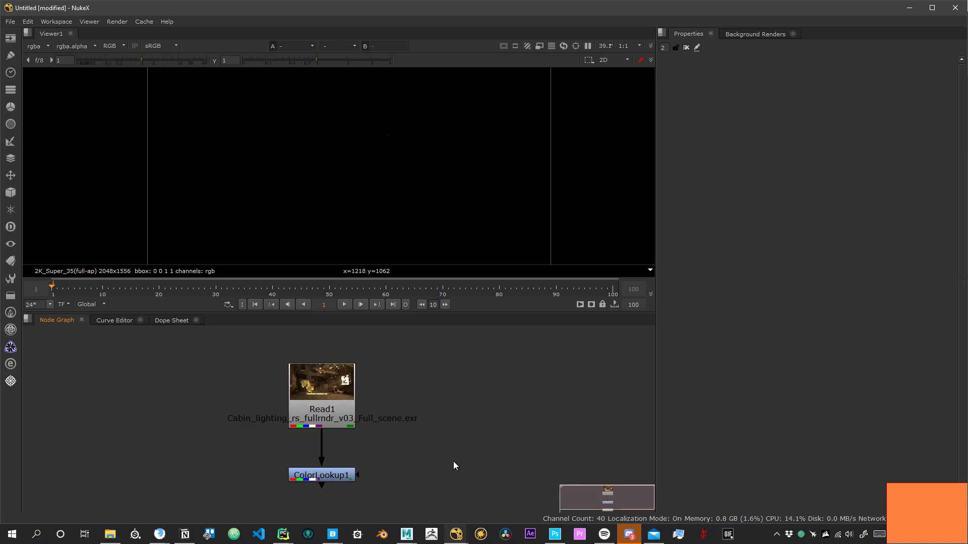
scroll(448, 456, "up", 4)
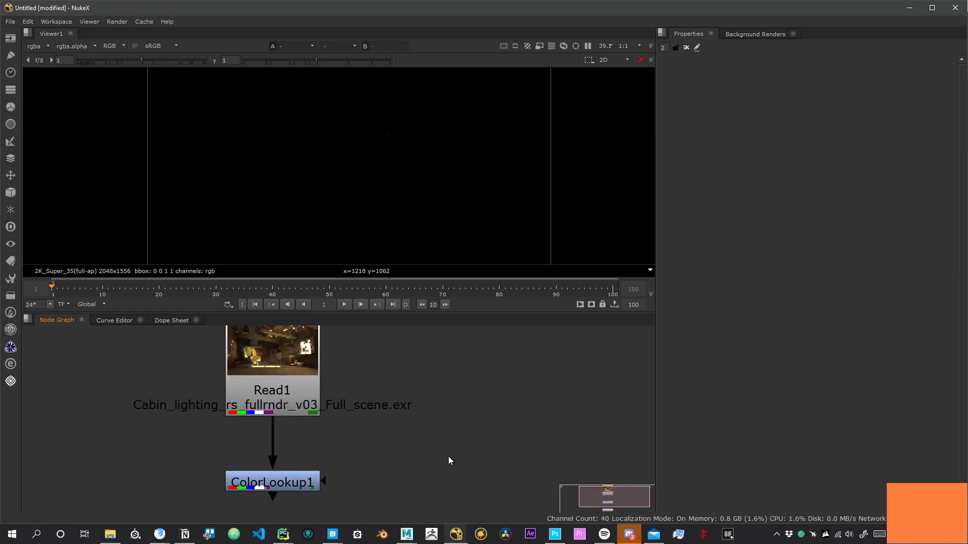
key("s")
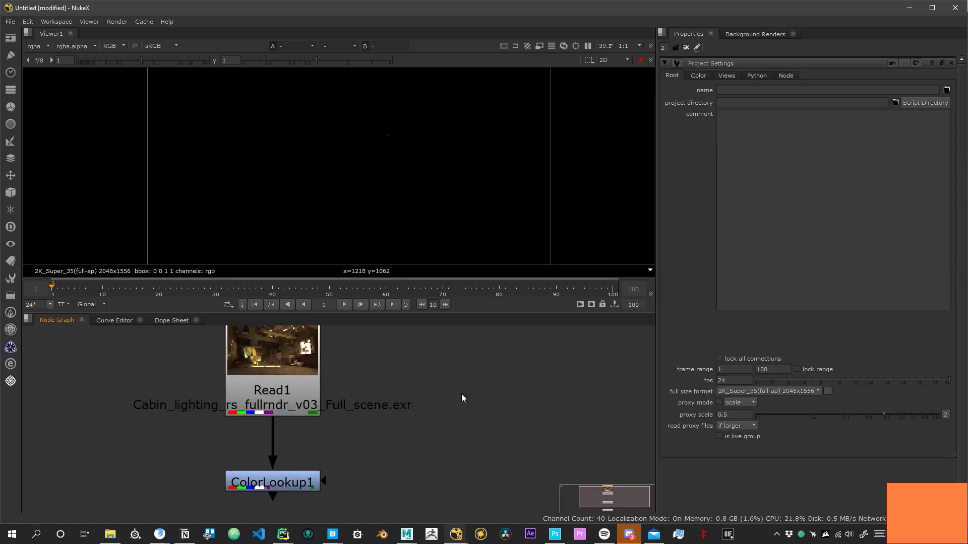
middle_click_drag(472, 385, 463, 411)
left_click(698, 75)
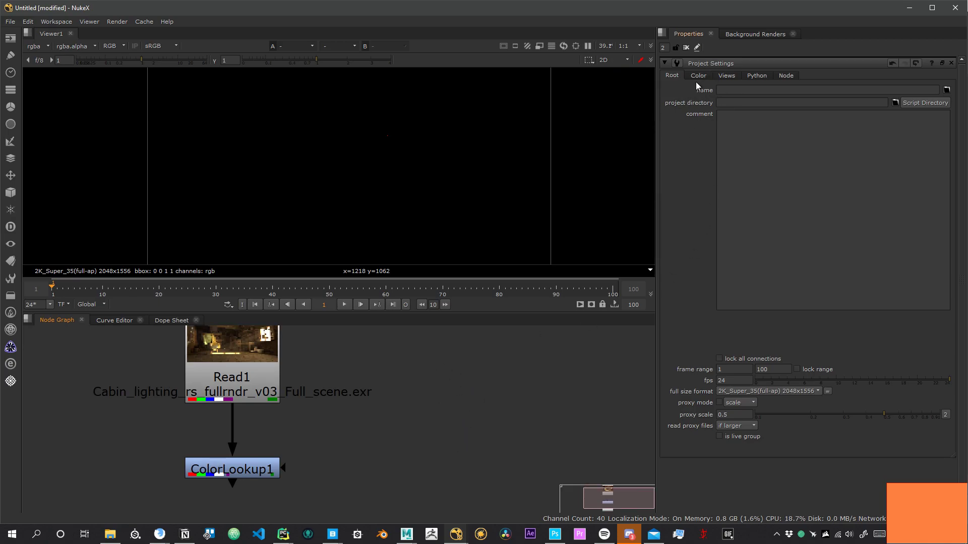
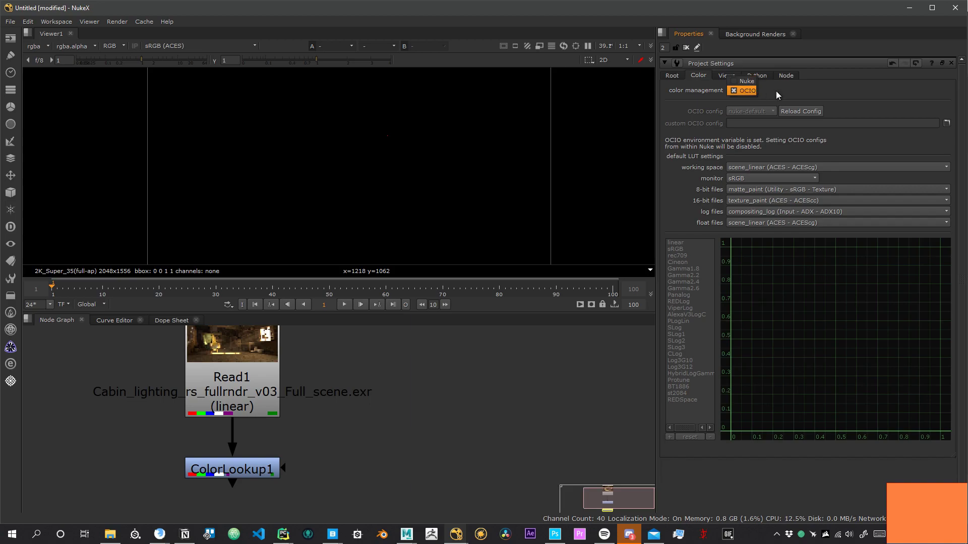
left_click(759, 98)
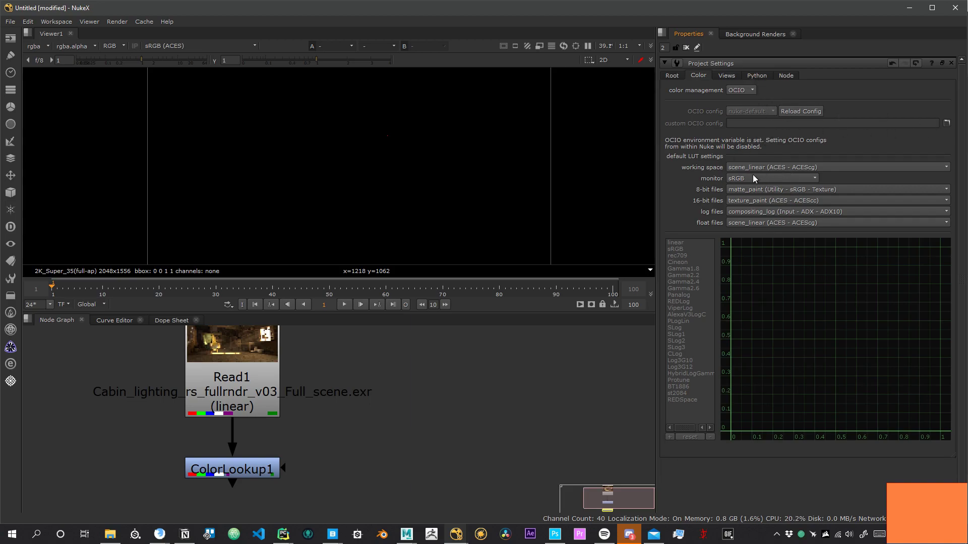
- Review the color space choices for the working space and 8-bit files, and the viewer's ACES display transforms
left_click(767, 172)
left_click(791, 167)
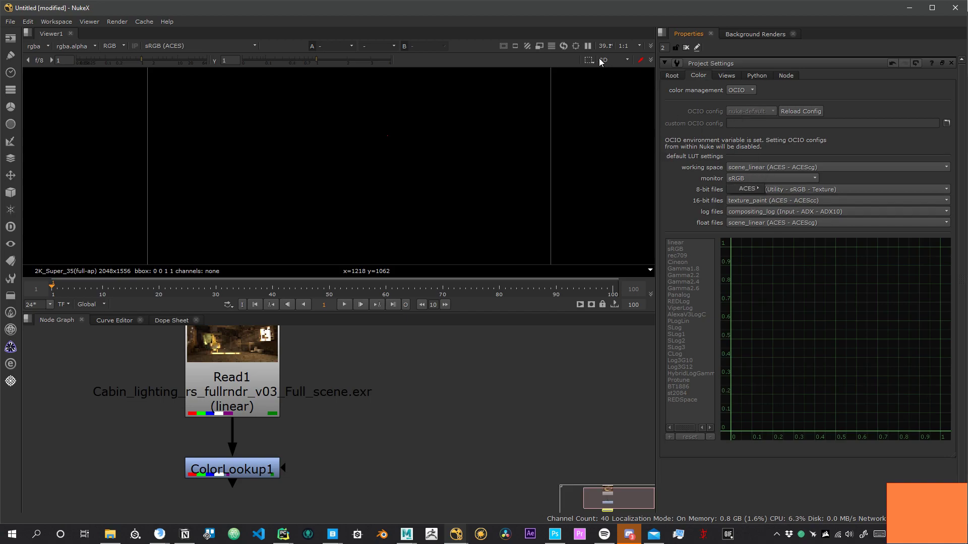
left_click(168, 45)
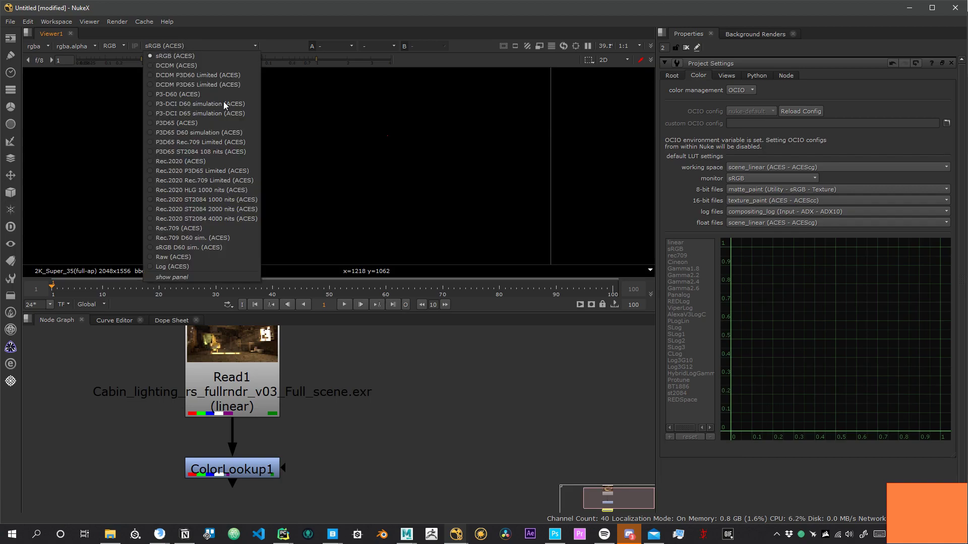
left_click(685, 198)
left_click(794, 189)
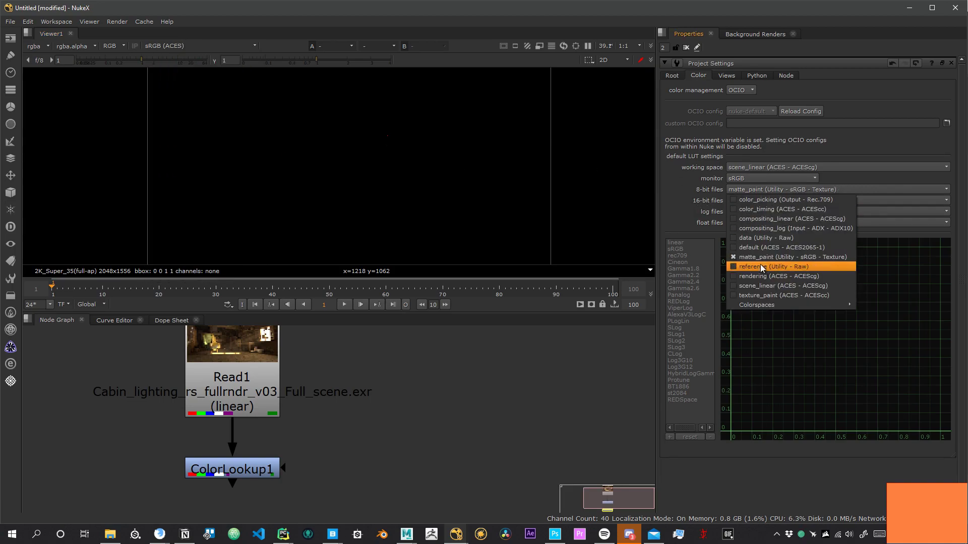
left_click(698, 197)
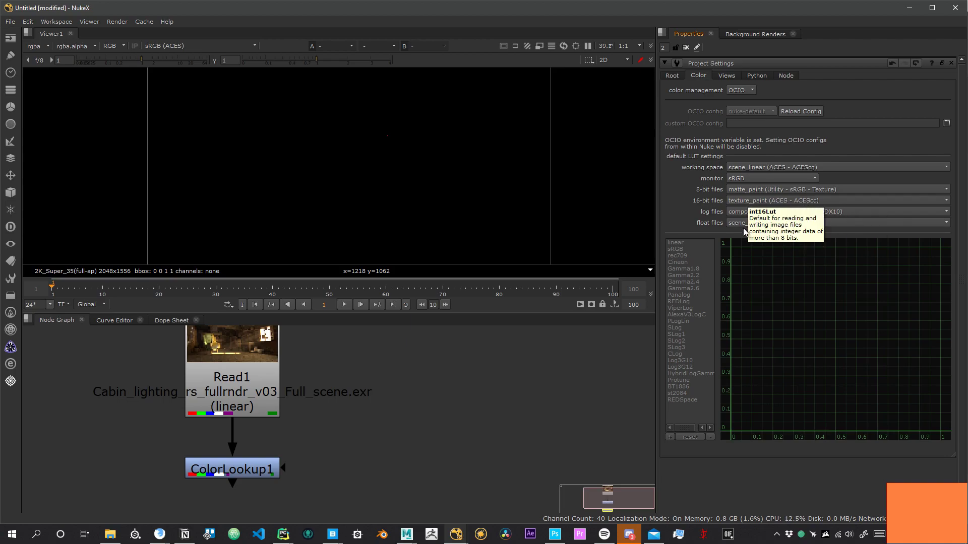
- Open the Read1 node's properties and display its cabin render in the viewer
middle_click_drag(272, 364, 437, 404)
double_click(438, 405)
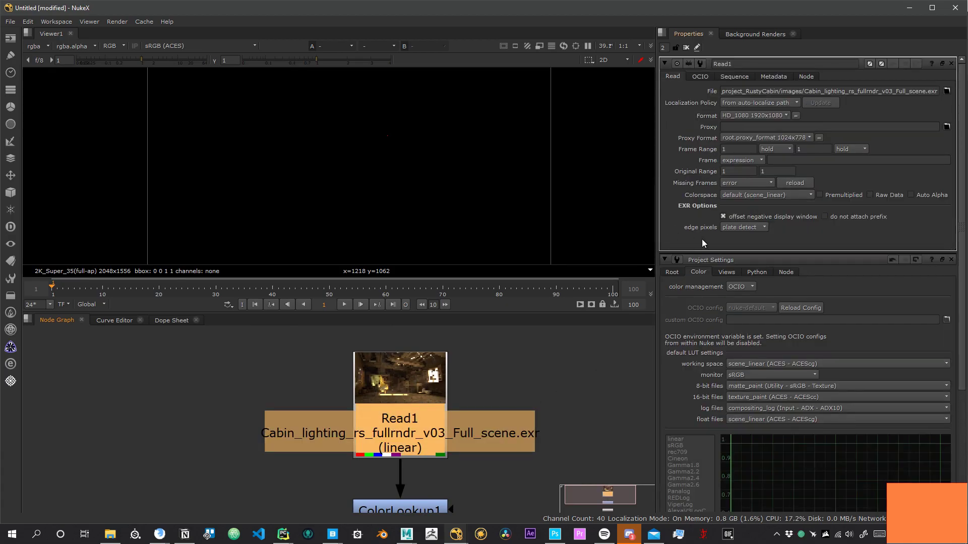
left_click_drag(416, 389, 420, 397)
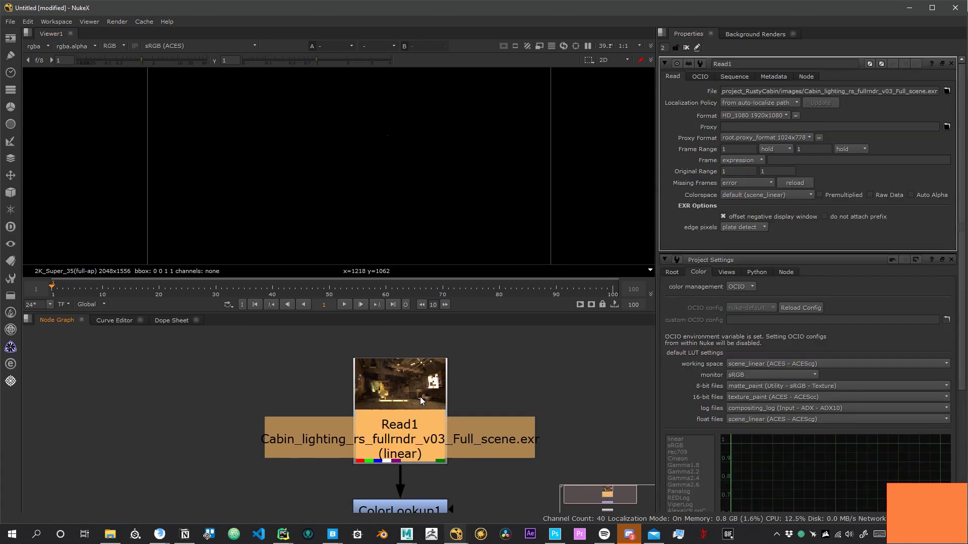
key("1")
- Examine the cabin render under the sRGB (ACES) view, including the window highlights, the armchair and the dark interior
middle_click_drag(359, 226, 385, 177)
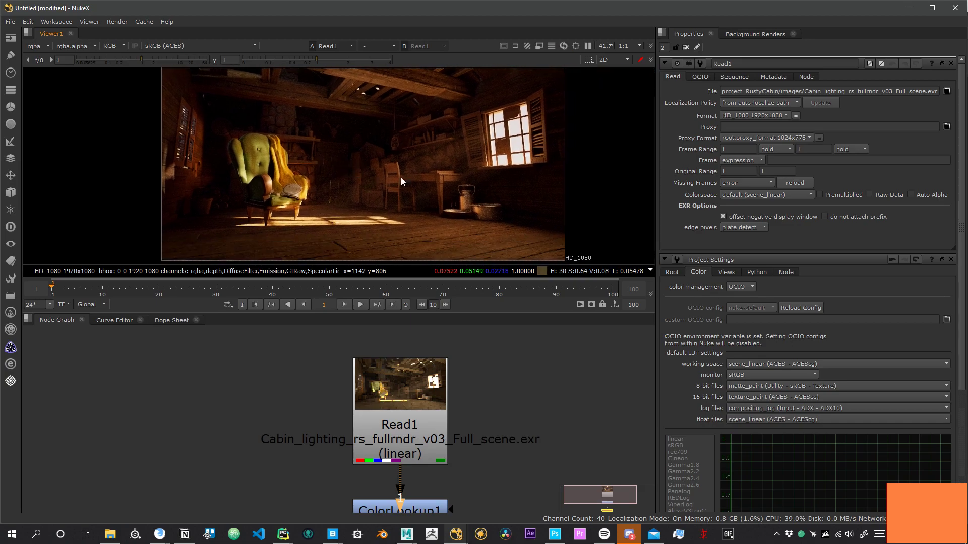
middle_click_drag(446, 186, 495, 134)
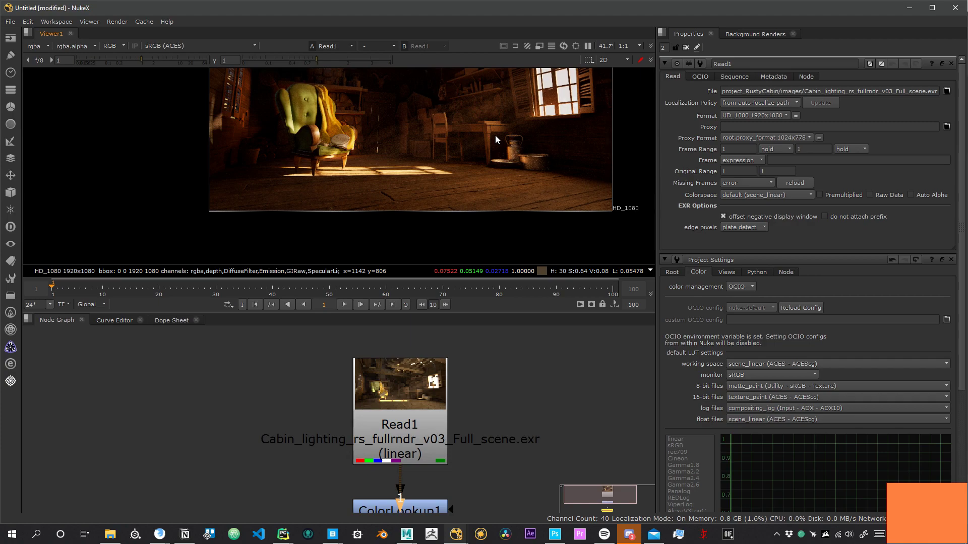
middle_click_drag(543, 160, 562, 203)
middle_click_drag(464, 116, 531, 153)
scroll(498, 199, "up", 1)
middle_click_drag(549, 196, 557, 196)
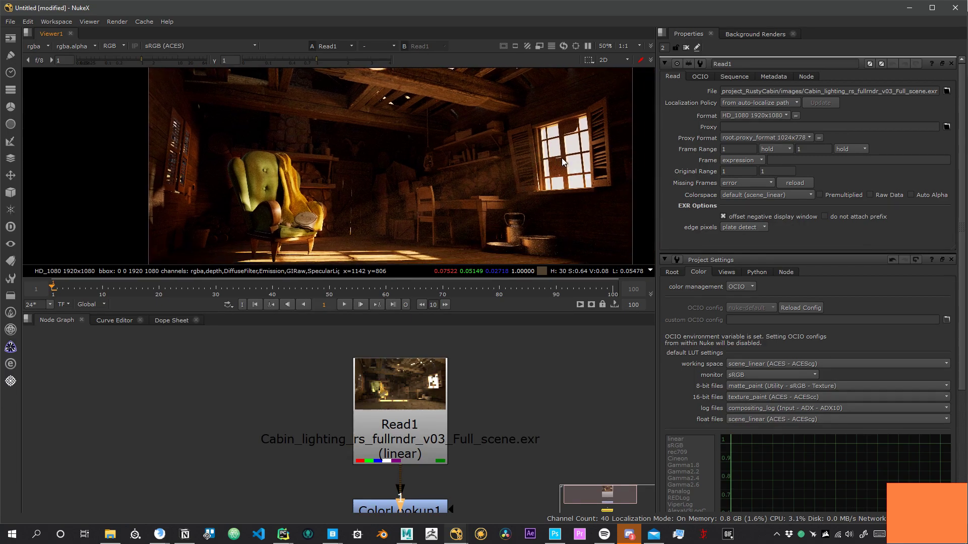
middle_click_drag(561, 159, 497, 136)
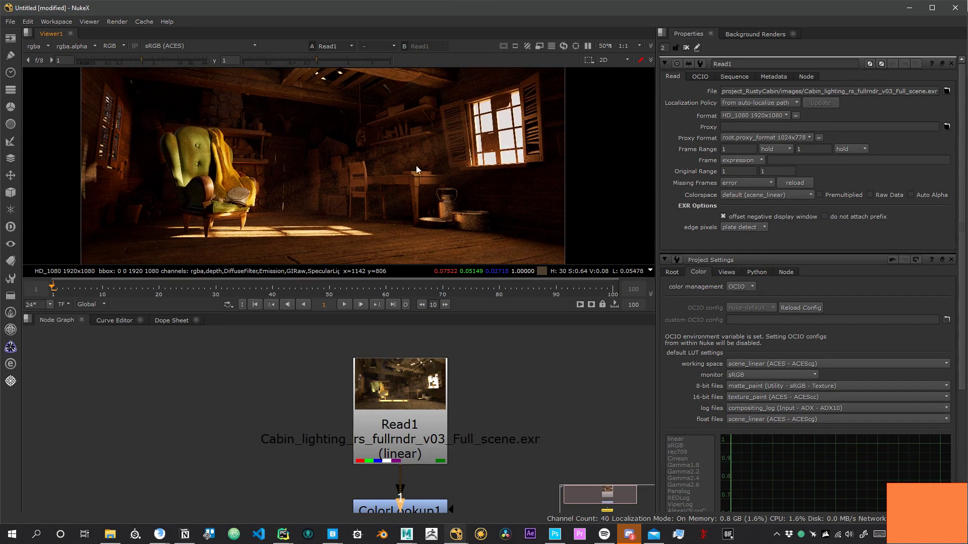
middle_click_drag(368, 138, 449, 138)
scroll(437, 186, "up", 3)
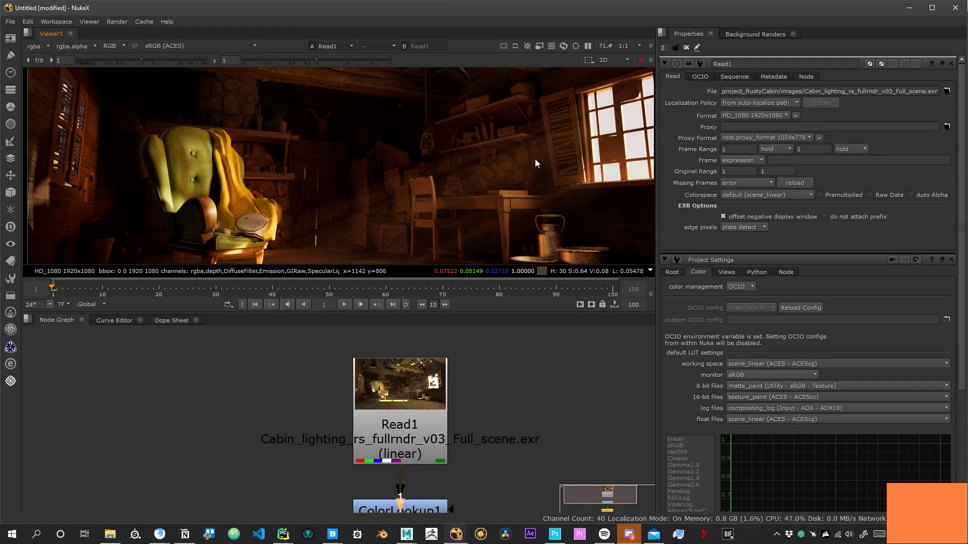
scroll(534, 159, "down", 3)
- Try compositing_linear (ACES - ACEScg) as Read1's colorspace and settle on rendering (ACES - ACEScg)
left_click(772, 196)
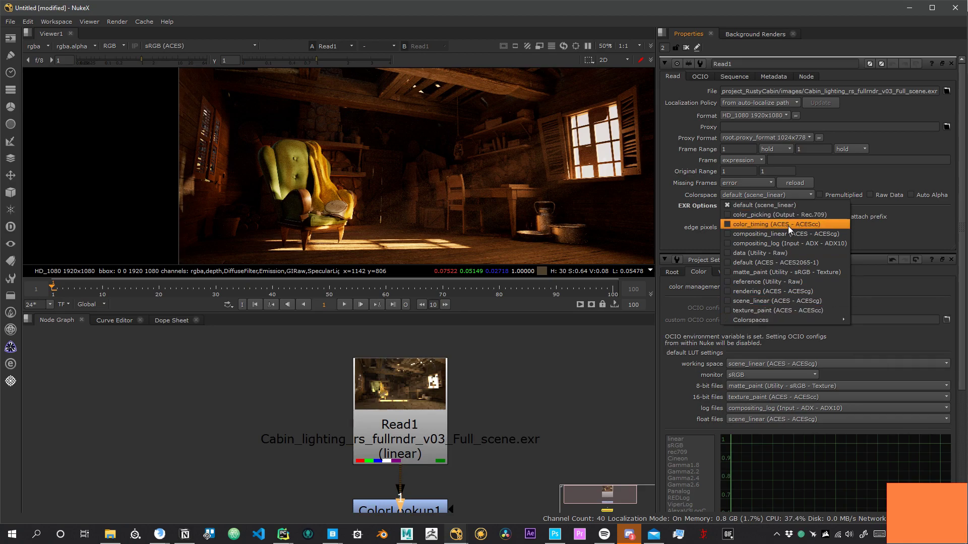
left_click(770, 234)
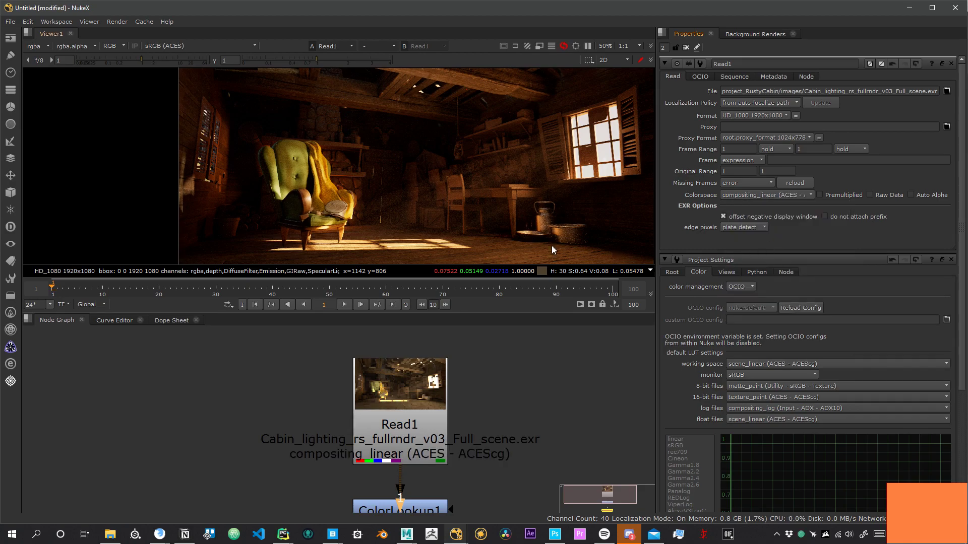
middle_click_drag(495, 153, 544, 183)
left_click(799, 196)
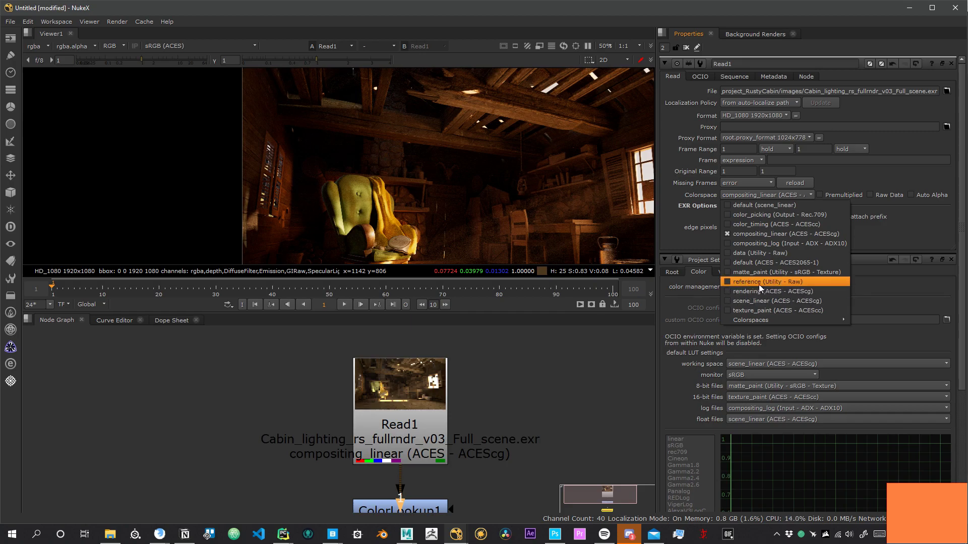
left_click(743, 296)
- Browse Read1's other colorspace choices, and switch its Raw Data option on and back off
left_click(754, 192)
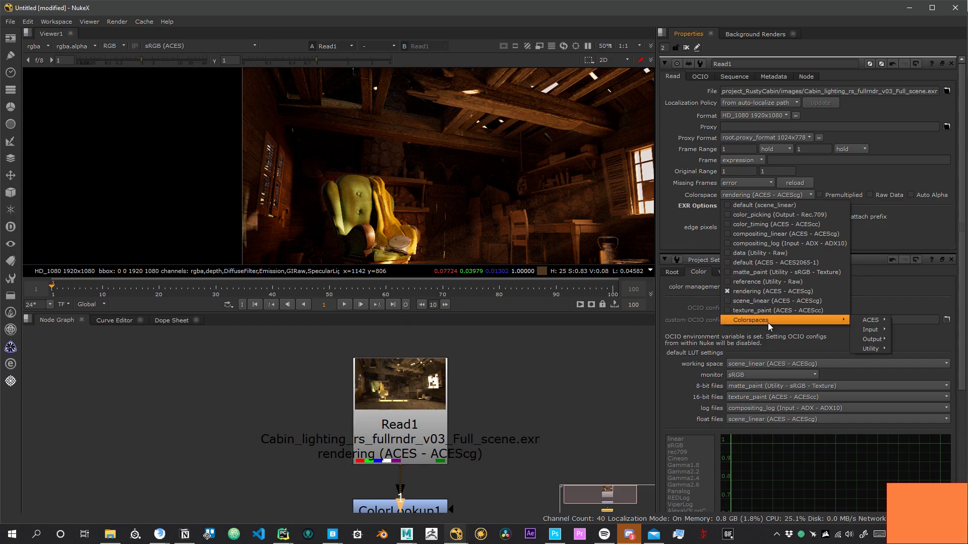
left_click(670, 236)
left_click(746, 194)
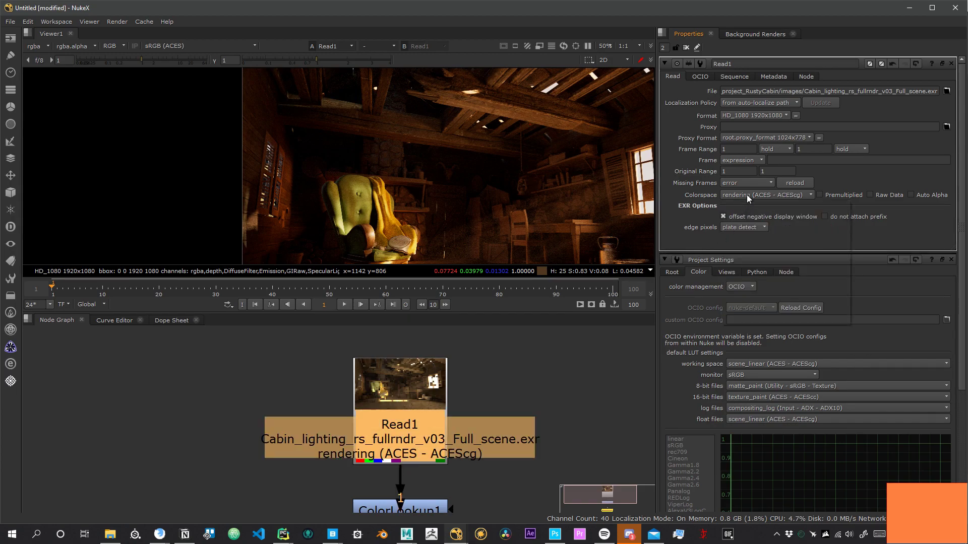
left_click(678, 202)
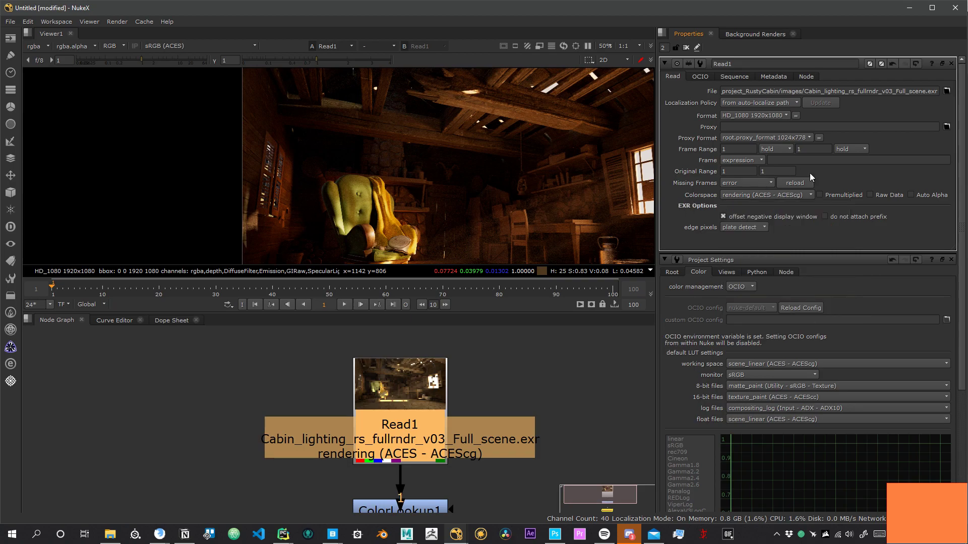
left_click(881, 195)
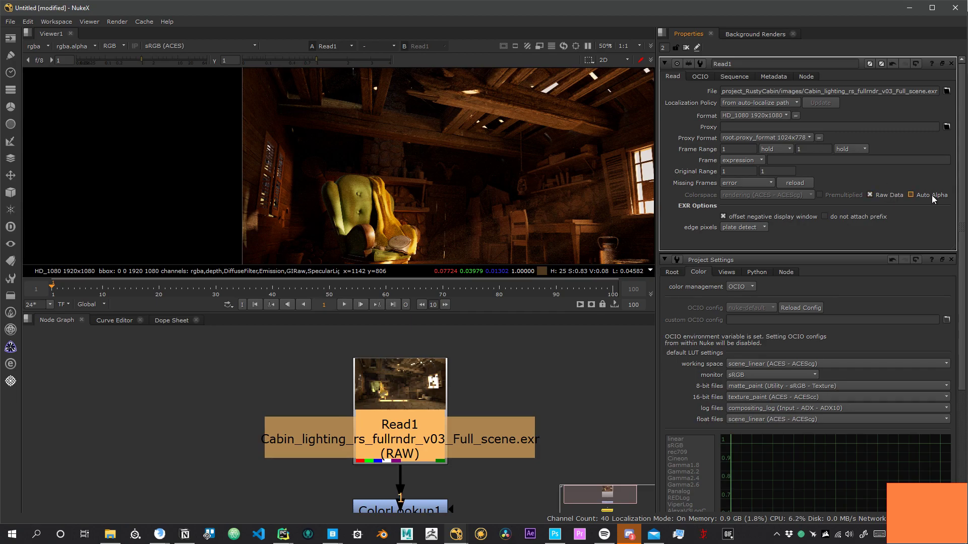
left_click(870, 195)
- Delete the ColorLookup1 node and place Viewer1 directly below Read1, connected straight to it
middle_click_drag(415, 484, 423, 439)
scroll(489, 483, "down", 1)
middle_click_drag(482, 491, 505, 441)
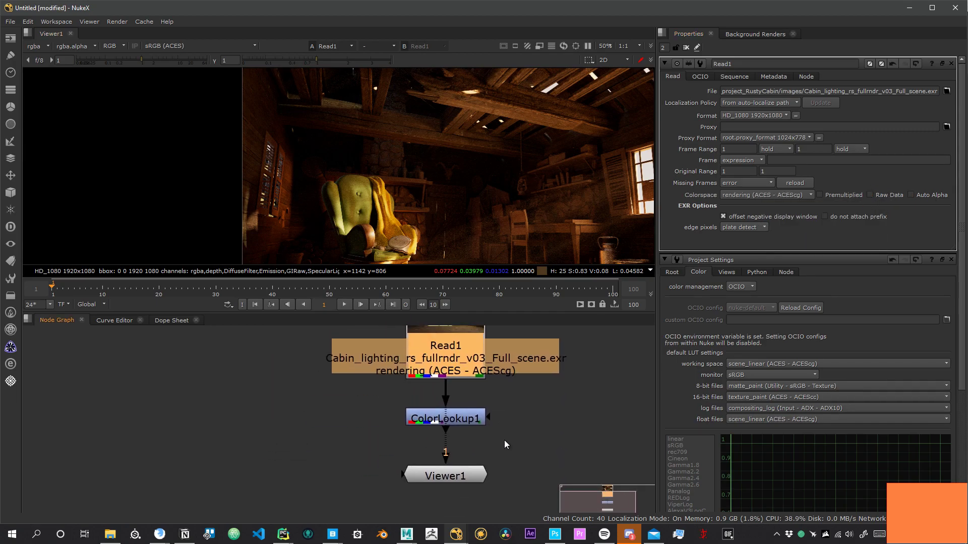
left_click_drag(426, 483, 373, 501)
left_click(448, 421)
key("1")
key("Delete")
left_click_drag(361, 509, 473, 467)
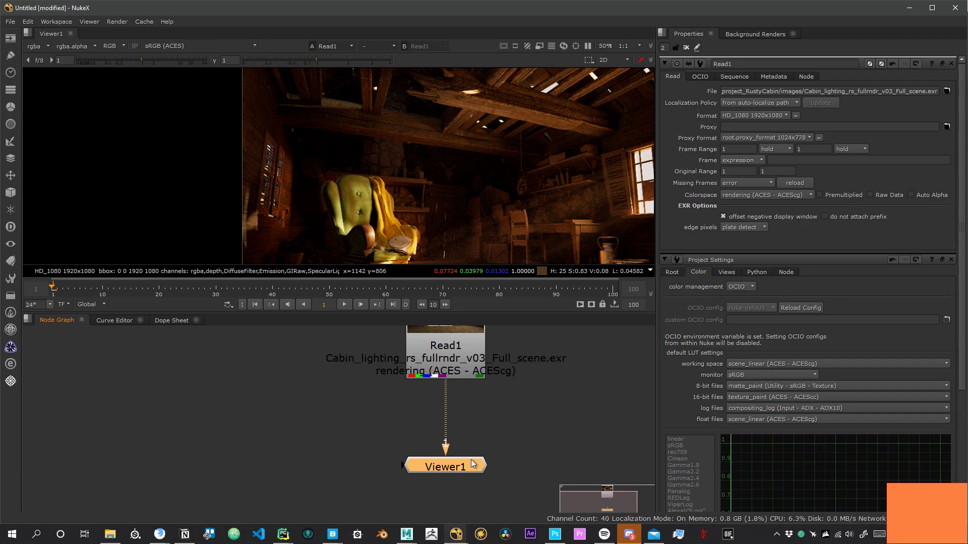
scroll(473, 174, "down", 4)
scroll(369, 170, "up", 3)
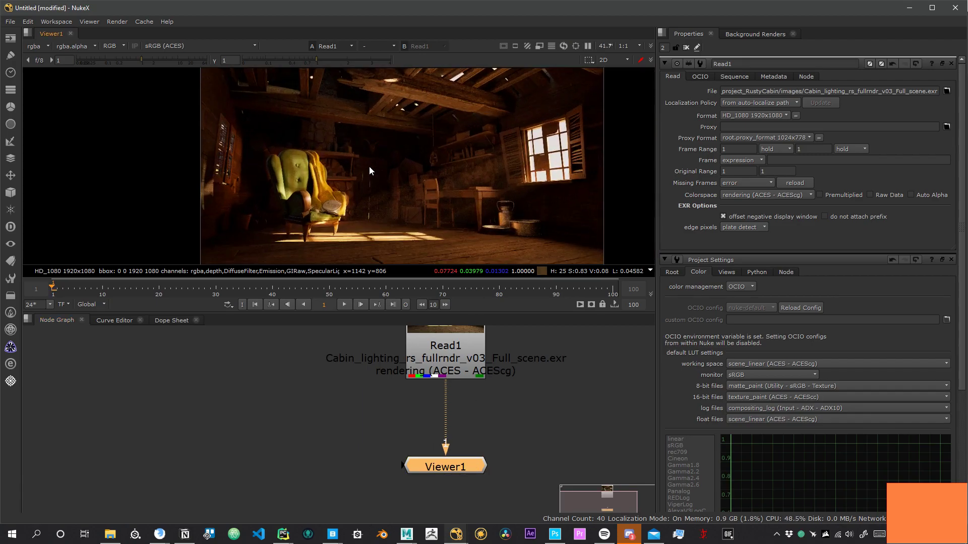
left_click_drag(446, 467, 447, 481)
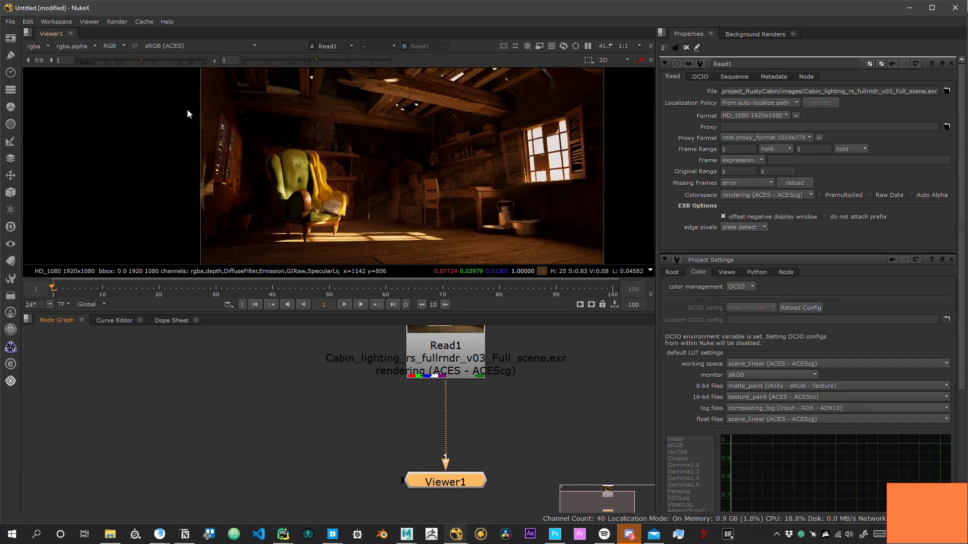
- Review the viewer's list of display transforms, keeping sRGB (ACES)
left_click(176, 45)
left_click(186, 44)
left_click(183, 47)
left_click(185, 41)
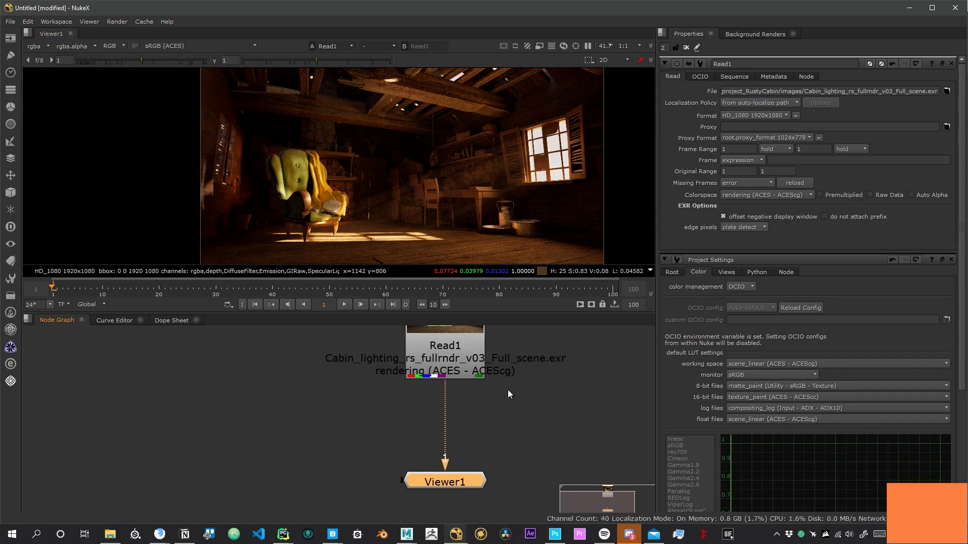
- Insert a Grade node between Read1 and Viewer1 and set its gain to 1.5
middle_click_drag(561, 394, 541, 434)
key("g")
left_click_drag(545, 437, 434, 449)
left_click_drag(832, 139, 848, 133)
left_click(551, 420)
key("Tab")
type("c")
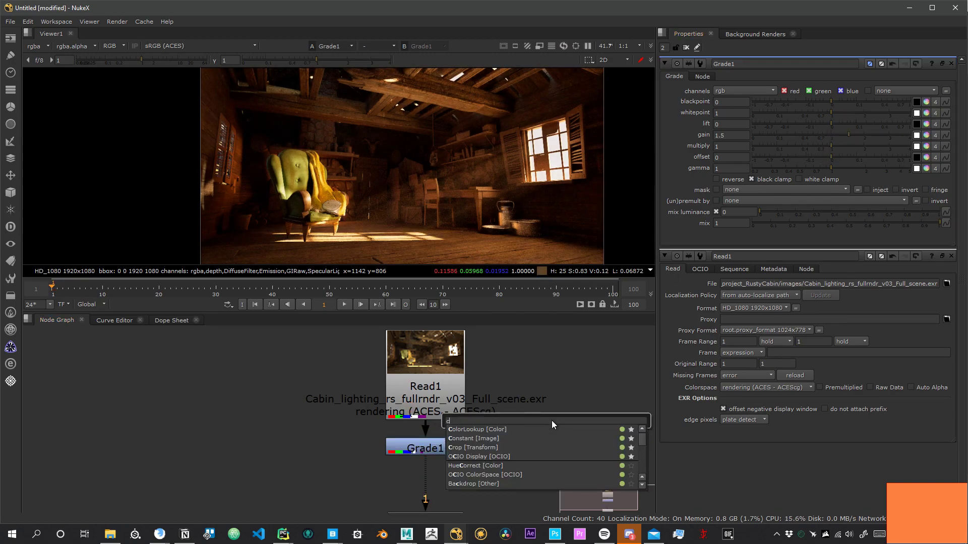
type("on")
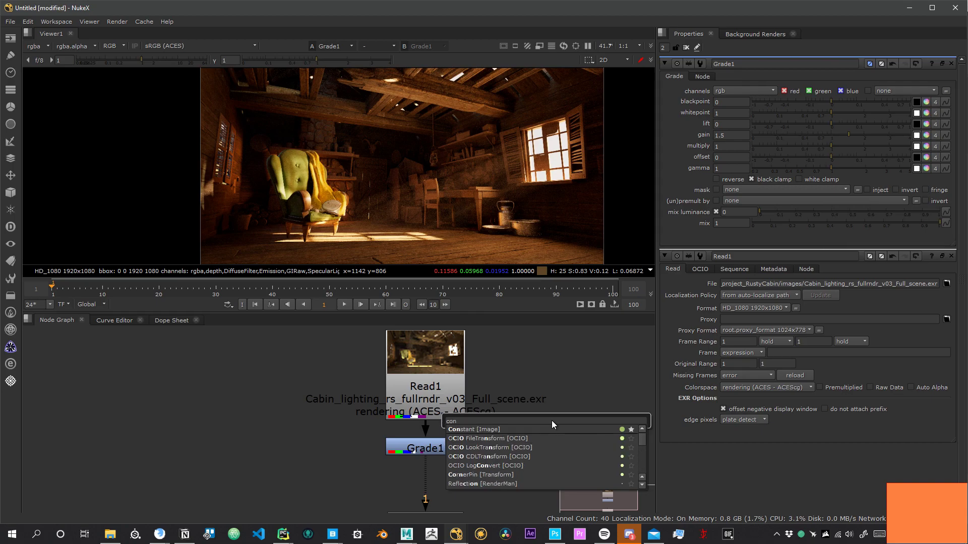
key("Return")
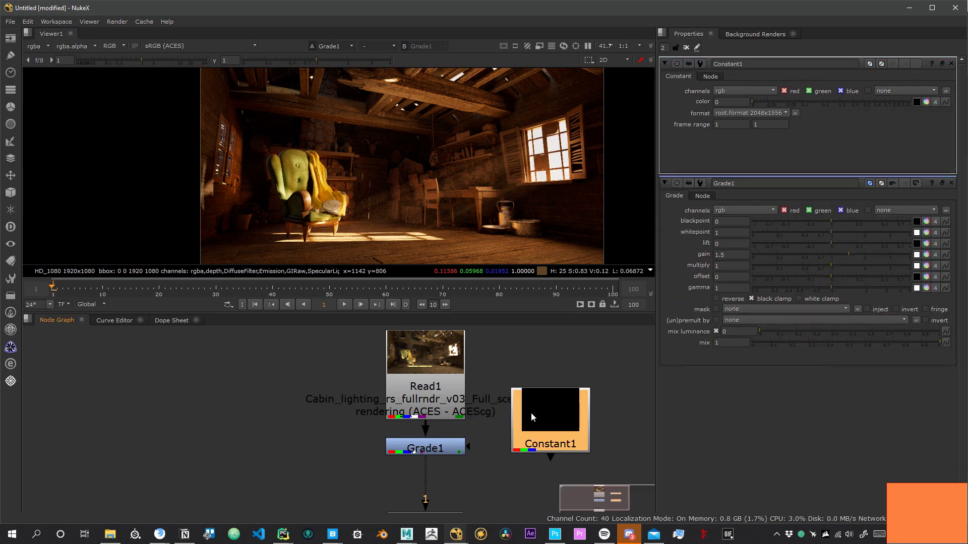
left_click(927, 102)
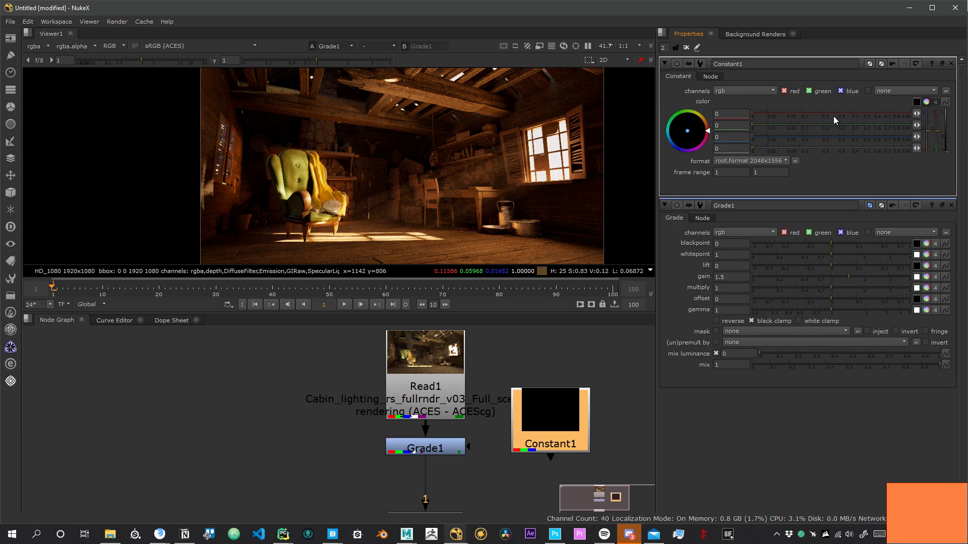
left_click(915, 103)
left_click_drag(688, 129, 685, 127)
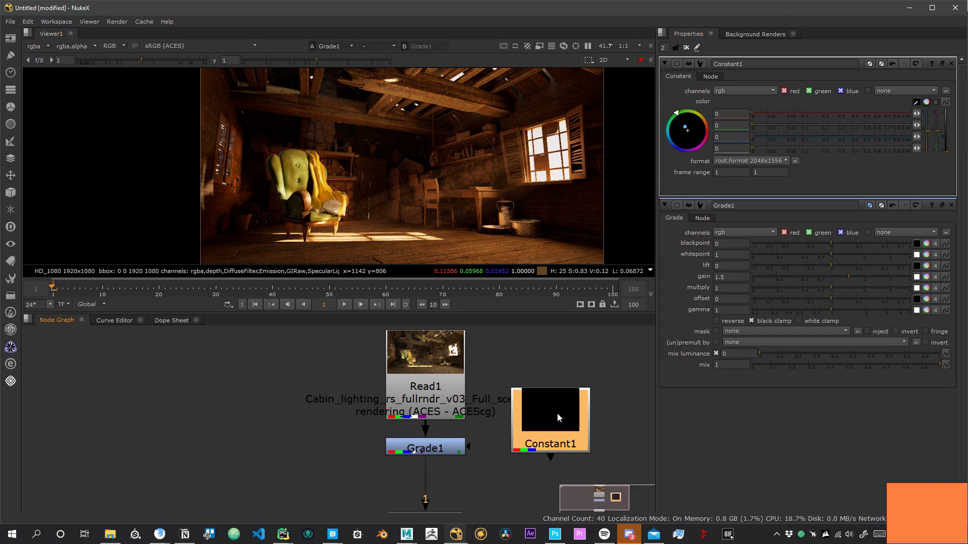
key("Delete")
- Move Viewer1 further down and space Grade1 away from Read1 in the node graph
left_click(426, 375)
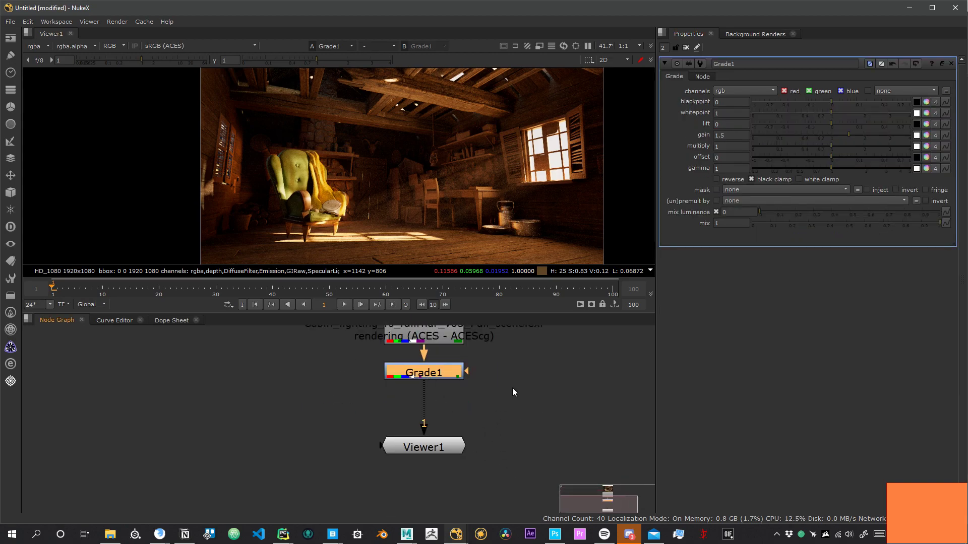
middle_click_drag(514, 394, 472, 442)
scroll(464, 425, "down", 4)
left_click_drag(436, 467, 436, 506)
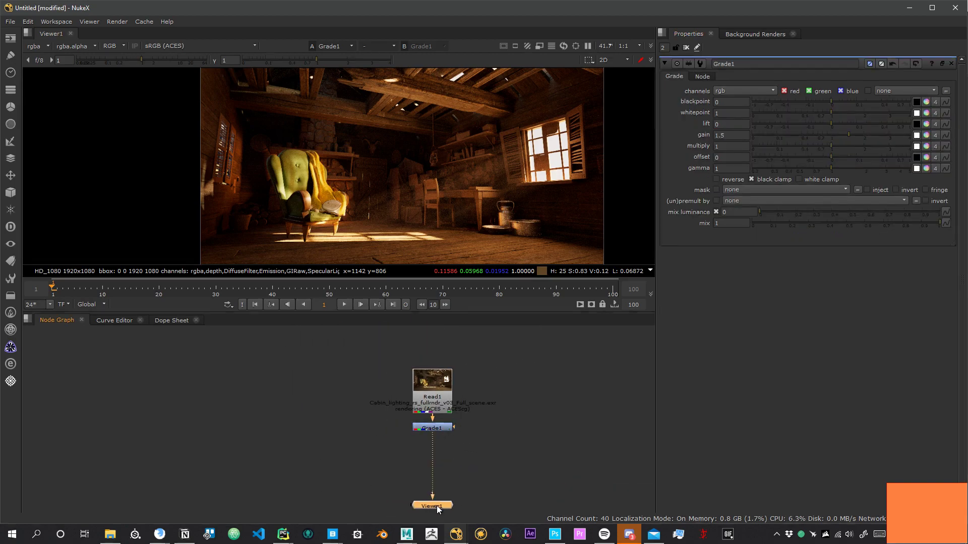
left_click(466, 444)
scroll(453, 445, "up", 3)
left_click_drag(437, 413, 440, 449)
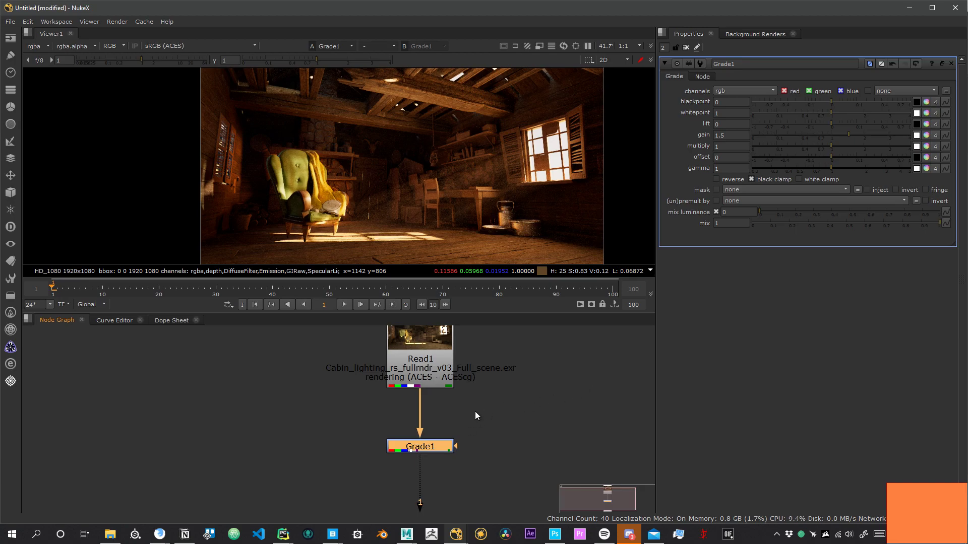
- Add an OCIO ColorSpace node between Read1 and Grade1, adjusting Grade1's position to fit it
left_click(498, 419)
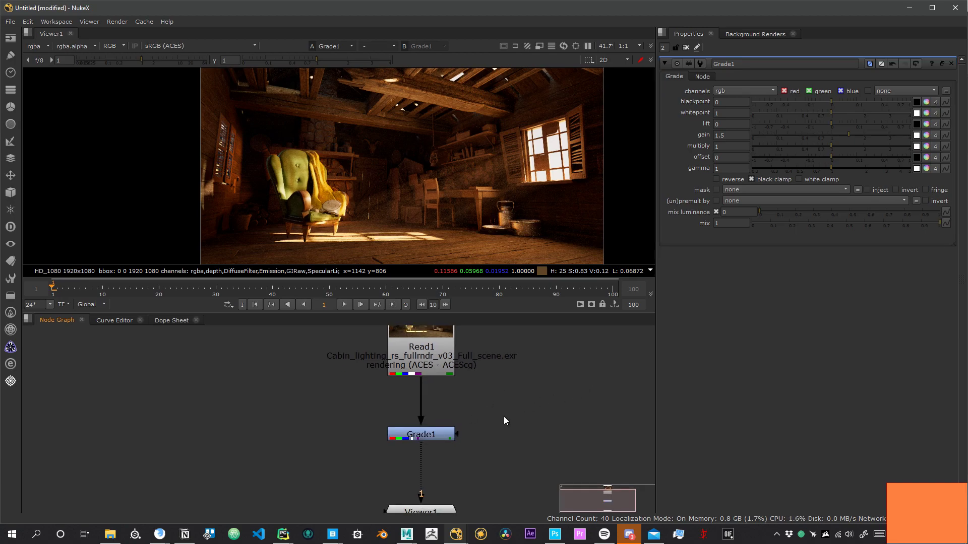
key("Tab")
type("ocio")
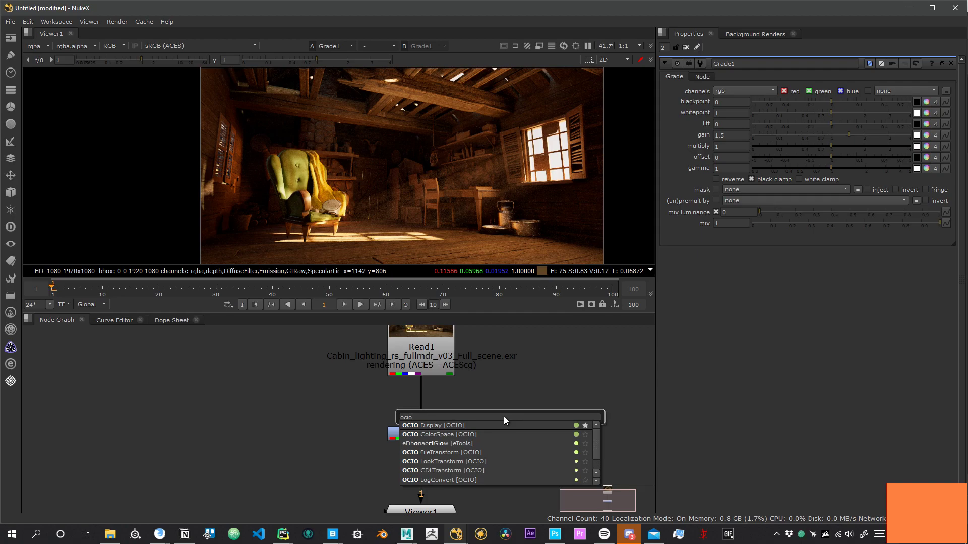
key("Down")
key("Down")
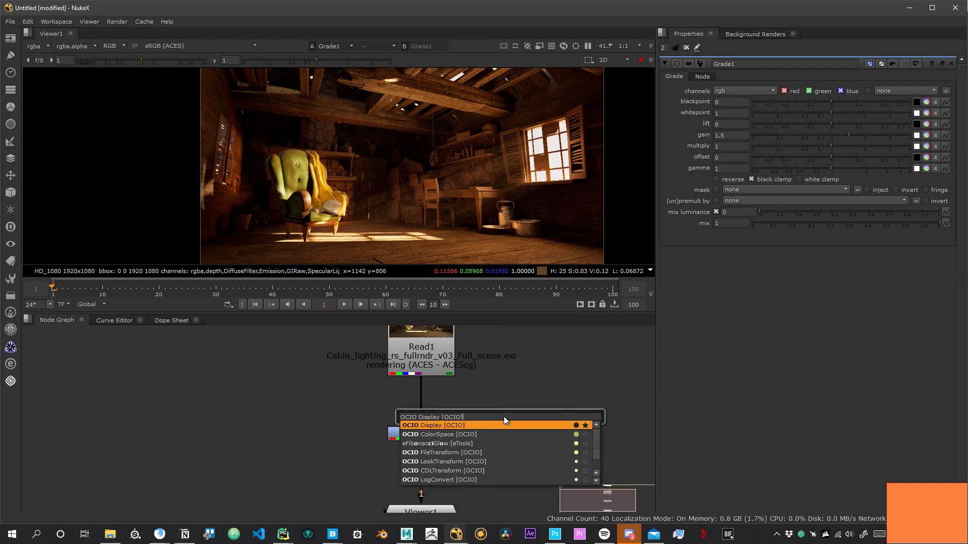
key("Return")
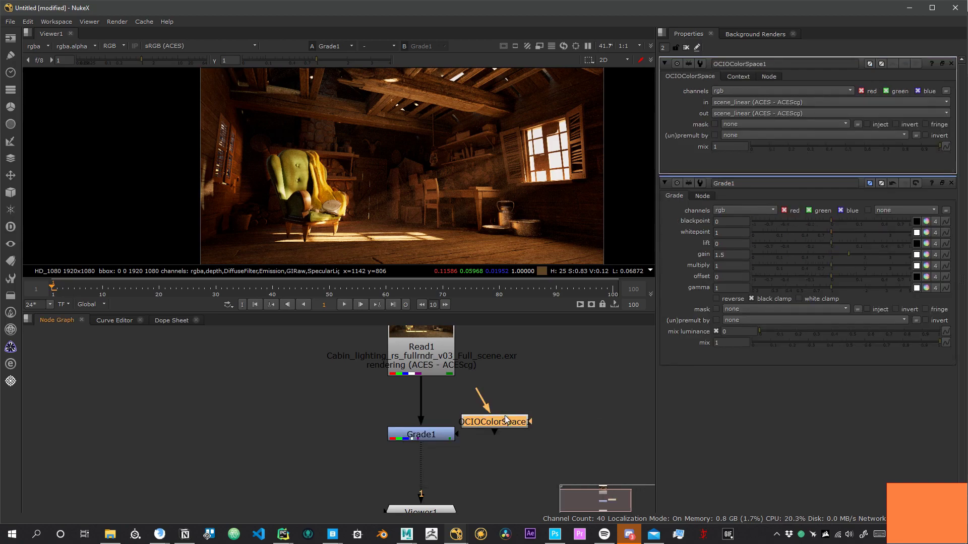
left_click_drag(440, 437, 440, 476)
left_click_drag(470, 422, 436, 420)
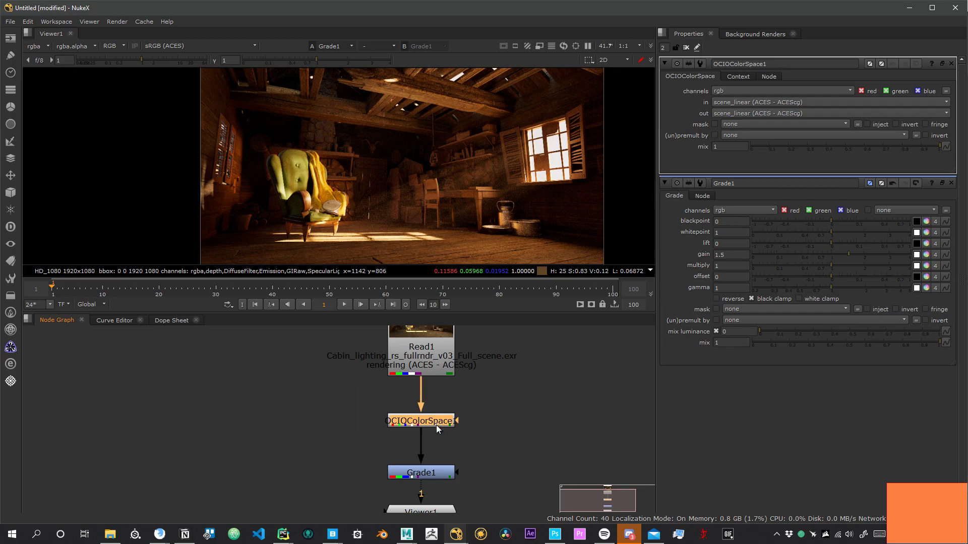
left_click_drag(440, 476, 440, 458)
left_click(474, 401)
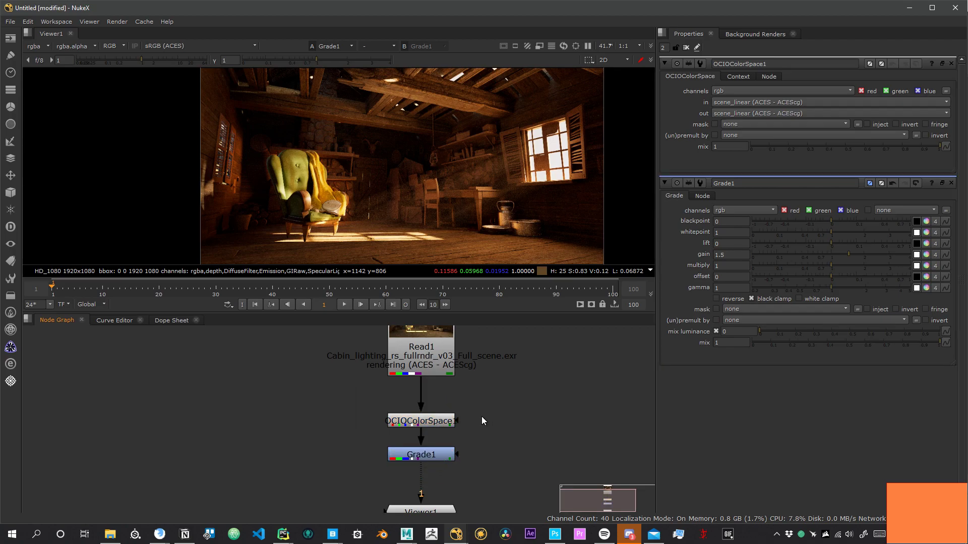
- Set the OCIO ColorSpace node's output to texture_paint (ACES - ACEScc), leaving its input at scene_linear (ACES - ACEScg)
middle_click_drag(433, 435, 476, 452)
left_click(475, 442)
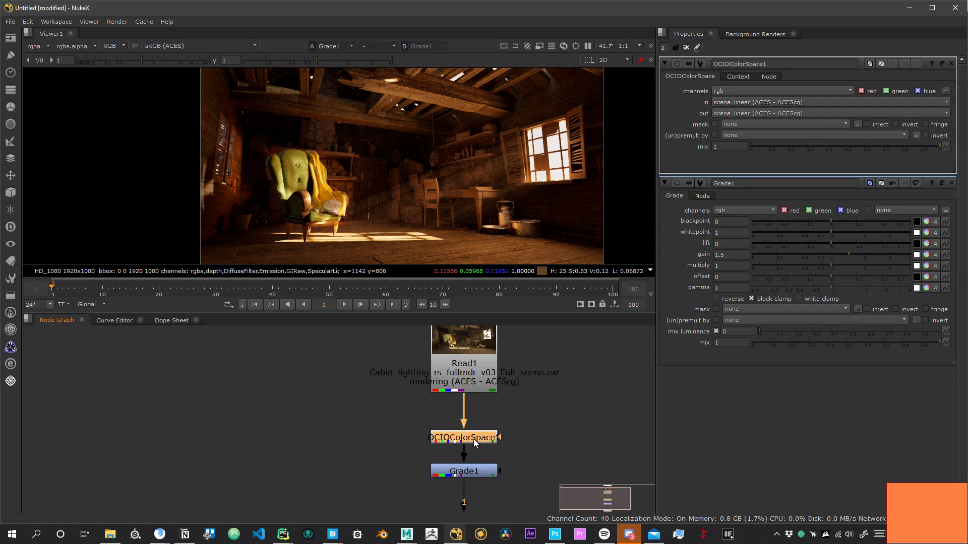
left_click_drag(355, 403, 524, 404)
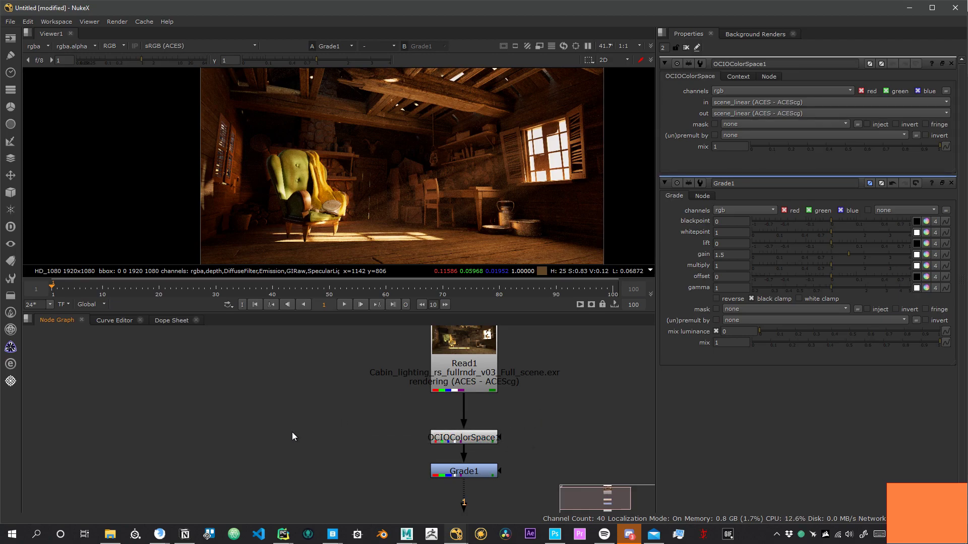
left_click(472, 434)
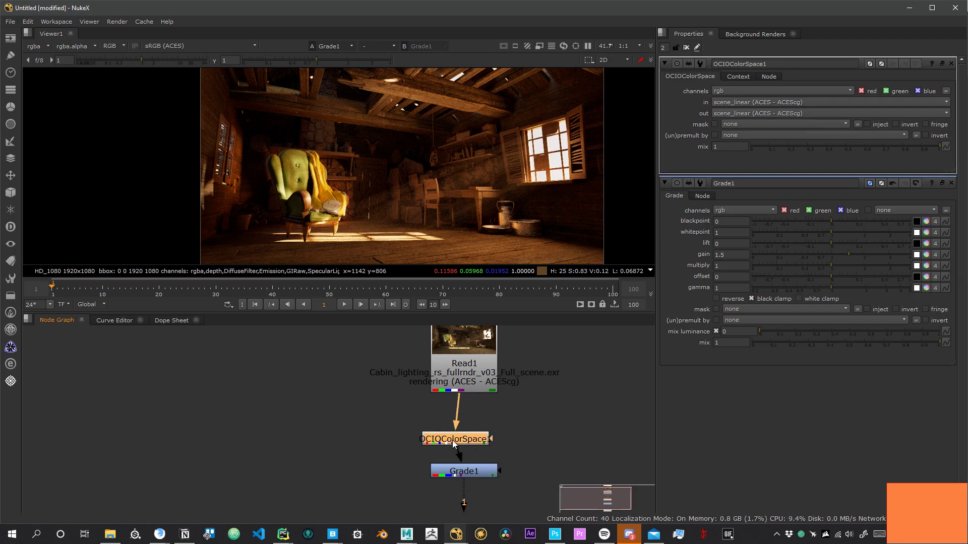
left_click(778, 102)
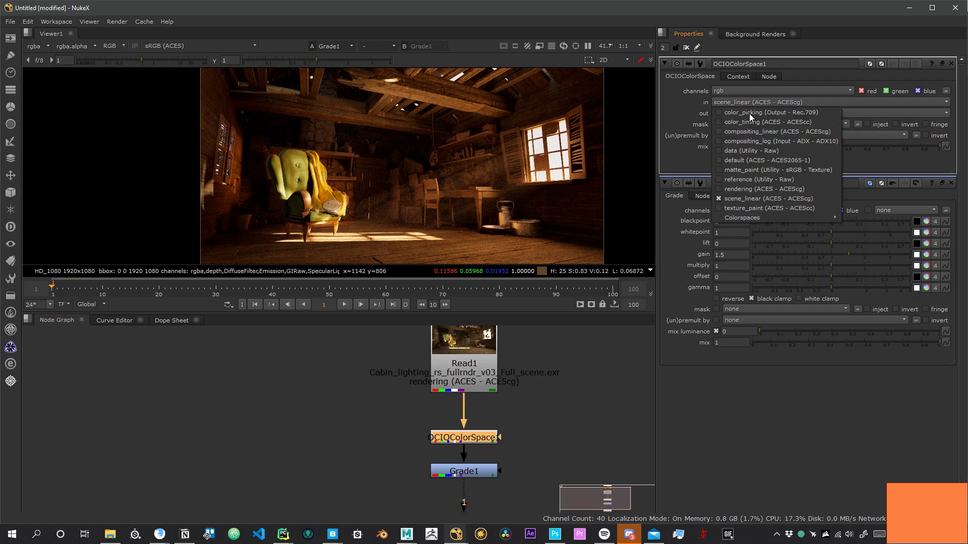
left_click(676, 100)
left_click(752, 112)
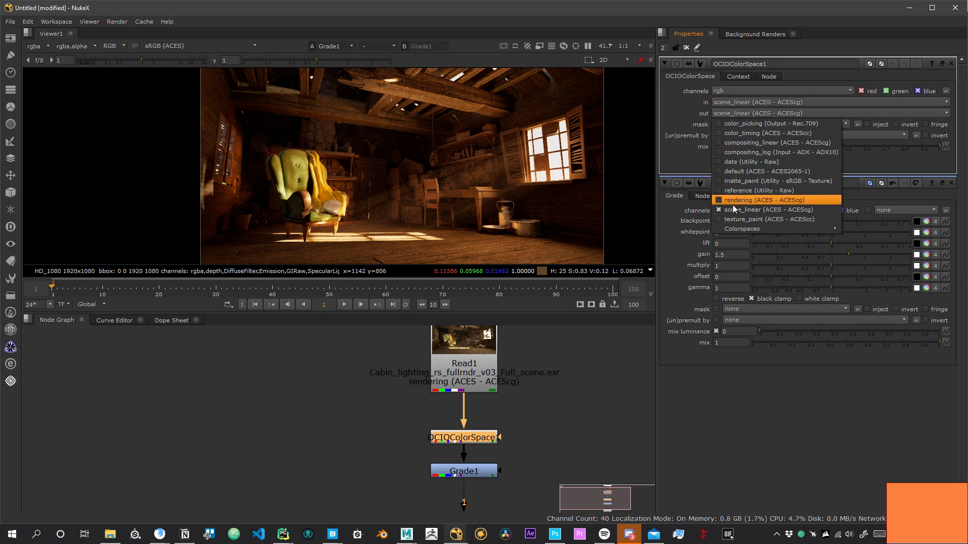
left_click(742, 220)
middle_click_drag(501, 420, 486, 401)
middle_click_drag(444, 139, 395, 115)
middle_click_drag(514, 499, 497, 425)
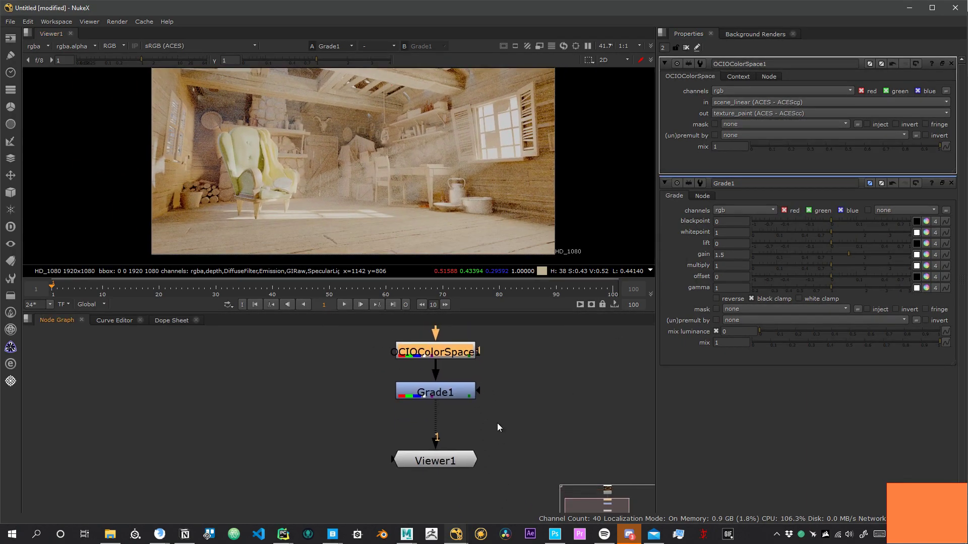
- Insert a second OCIO ColorSpace node between Grade1 and Viewer1, with its input set to texture_paint (ACES - ACEScc)
middle_click_drag(300, 168, 327, 160)
left_click_drag(431, 466, 441, 508)
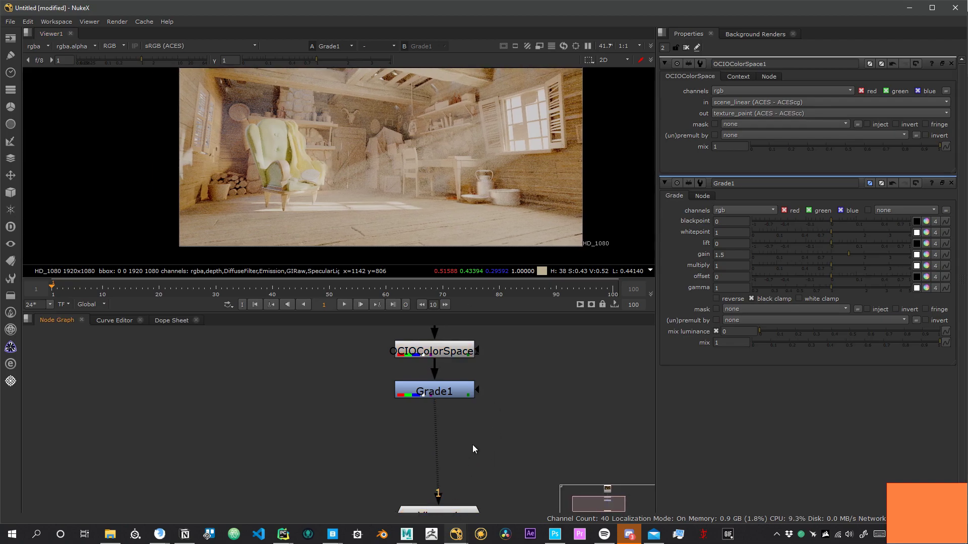
key("Tab")
type("ocio")
key("Down")
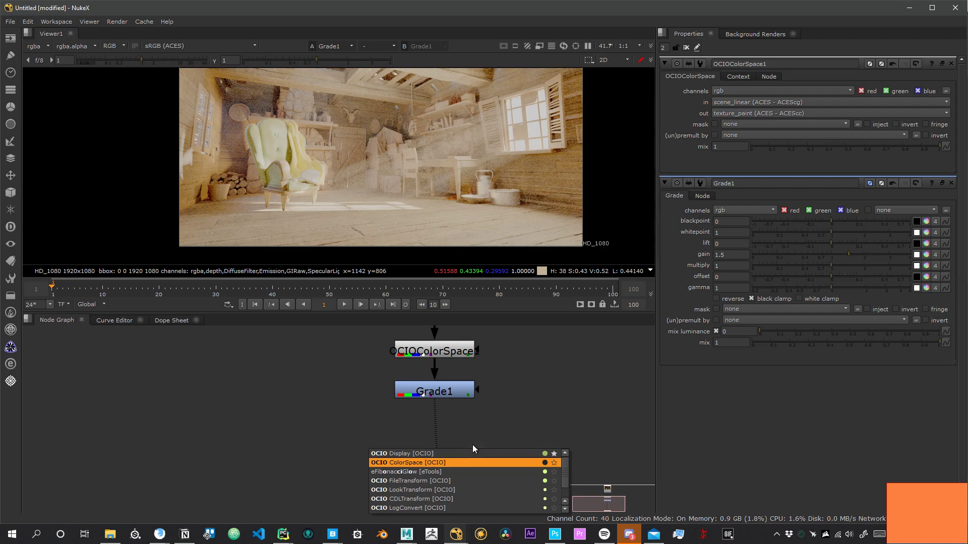
key("Return")
left_click_drag(473, 445, 458, 443)
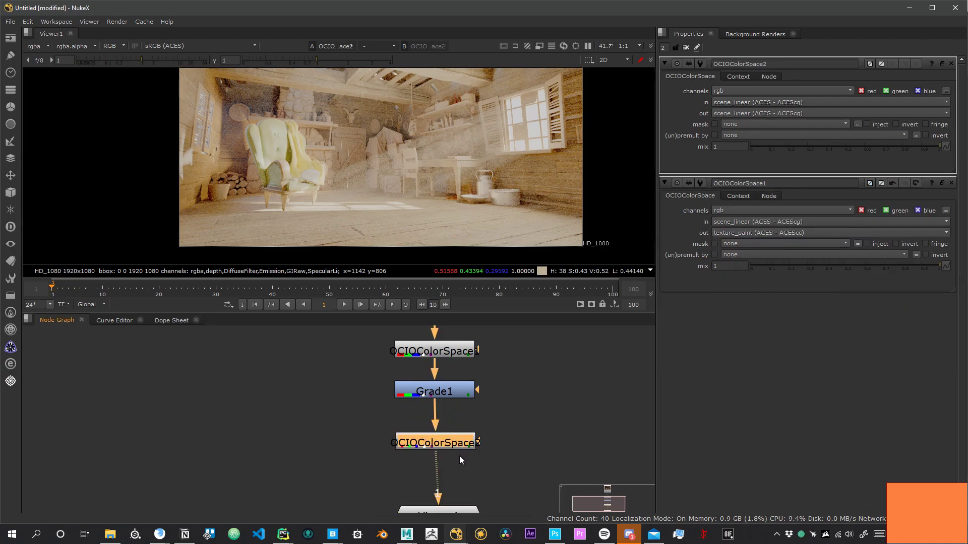
left_click(782, 104)
left_click(774, 209)
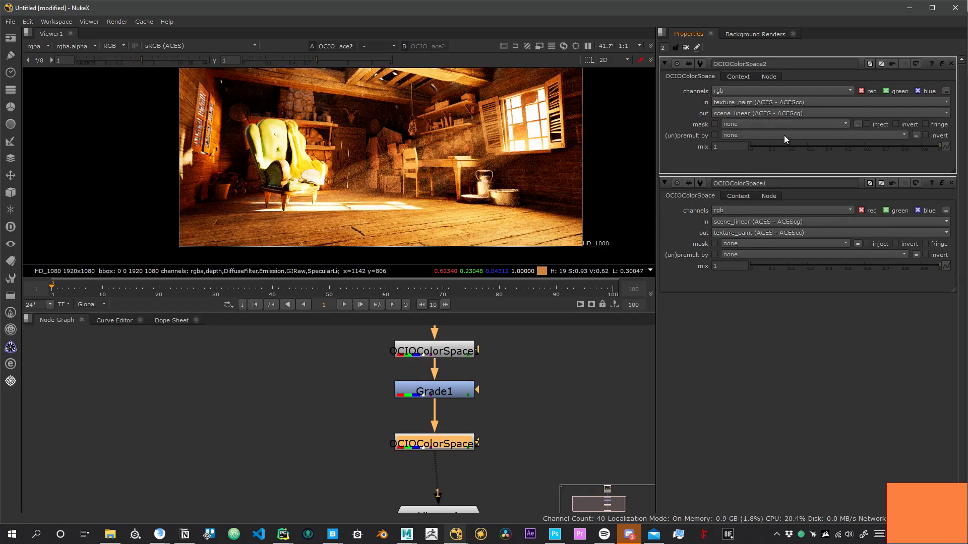
- Disable the Grade1 node
left_click(455, 390)
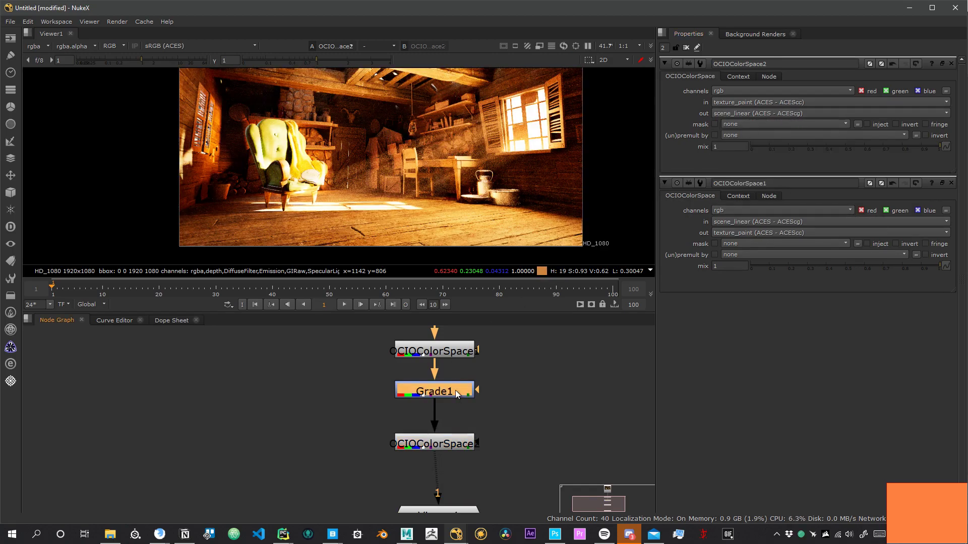
key("d")
middle_click_drag(478, 370, 525, 406)
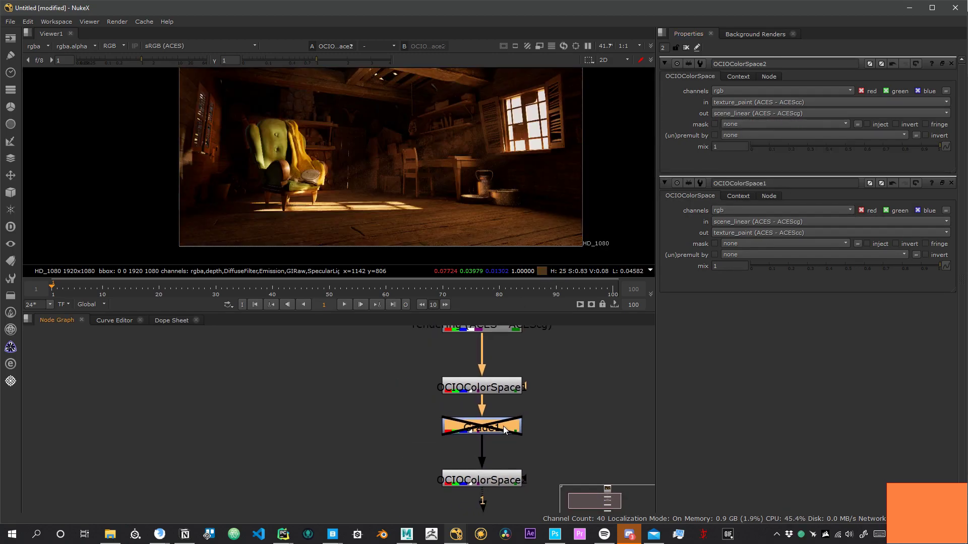
- Move OCIOColorSpace2 and Viewer1 down and insert a ColorCorrect node below the disabled Grade1
scroll(505, 427, "down", 1)
middle_click_drag(539, 461, 527, 375)
left_click_drag(412, 378, 504, 456)
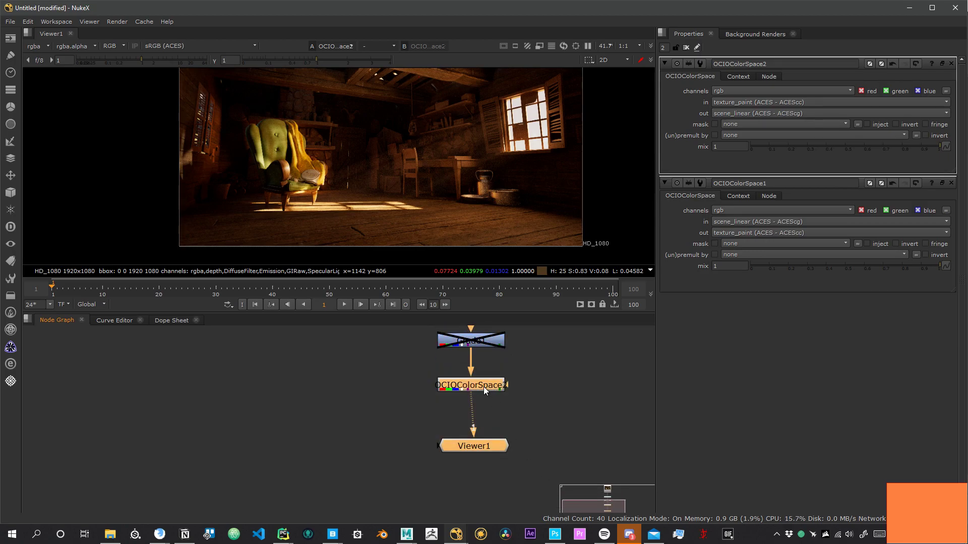
left_click_drag(483, 386, 479, 499)
left_click(488, 461)
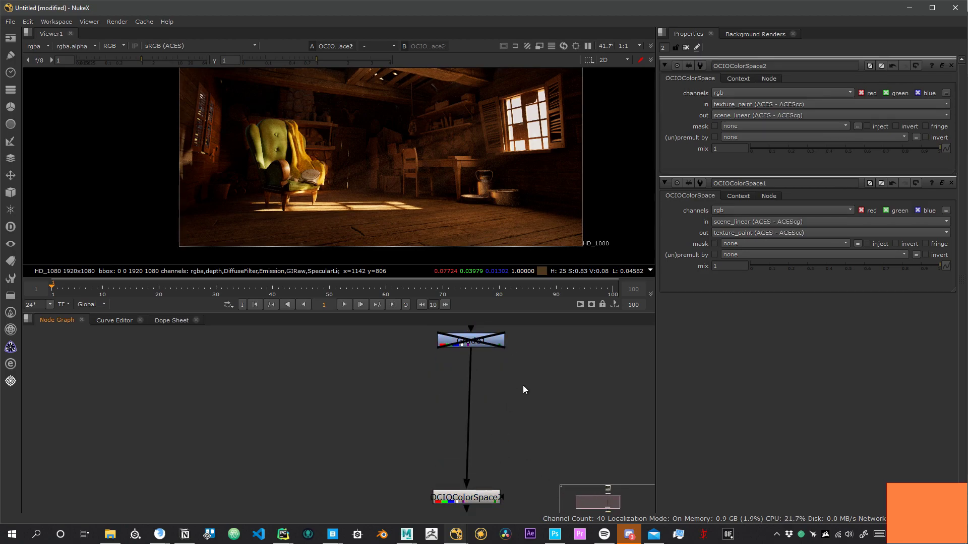
key("c")
left_click_drag(527, 391, 488, 390)
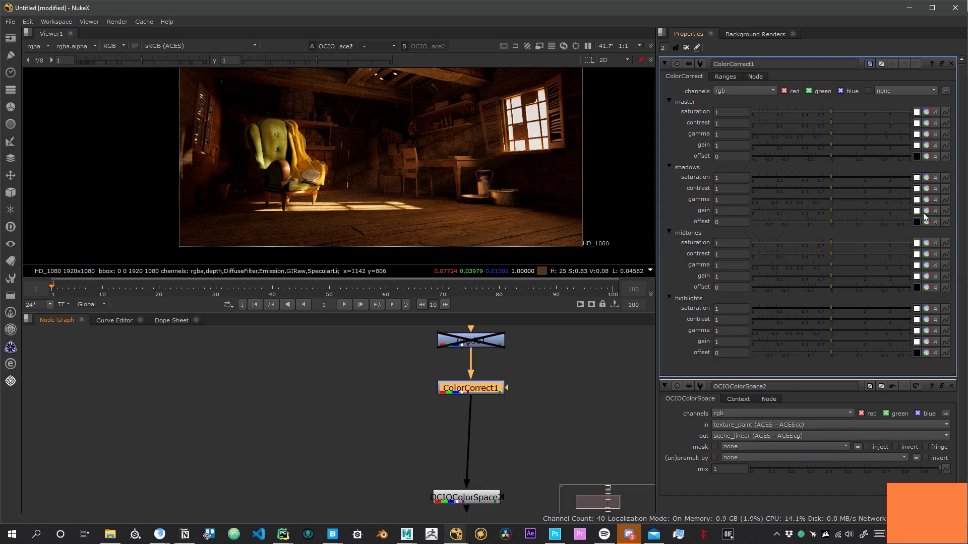
- Adjust the ColorCorrect node's shadows gain, settling on 0.96
mouse_move(831, 210)
left_mouse_down()
mouse_move(856, 208)
mouse_move(832, 211)
left_mouse_up()
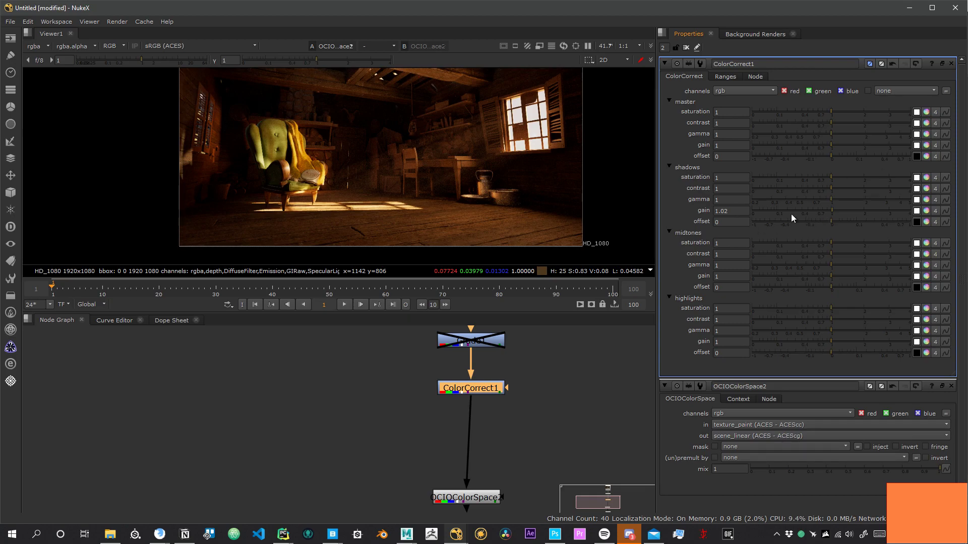
mouse_move(830, 211)
left_mouse_down()
mouse_move(858, 216)
mouse_move(832, 213)
left_mouse_up()
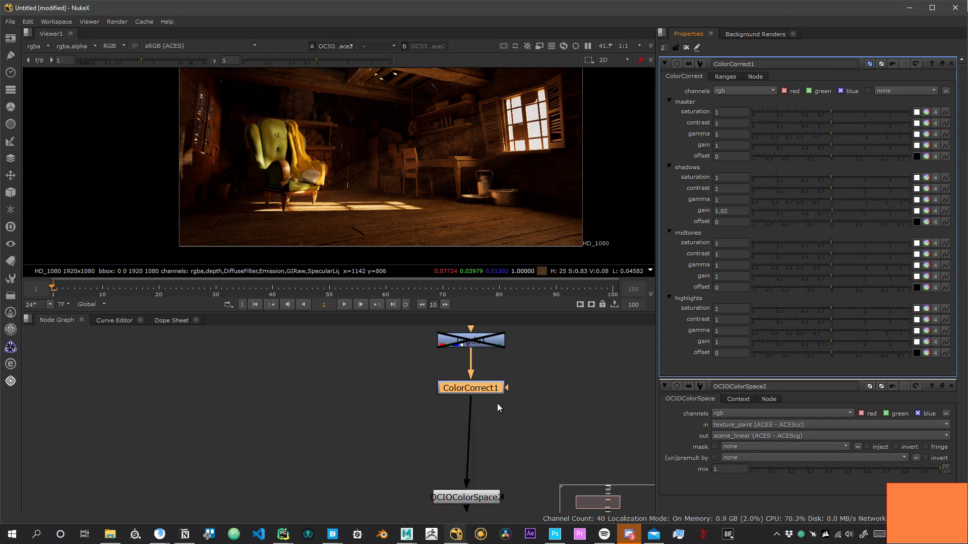
left_click(483, 494)
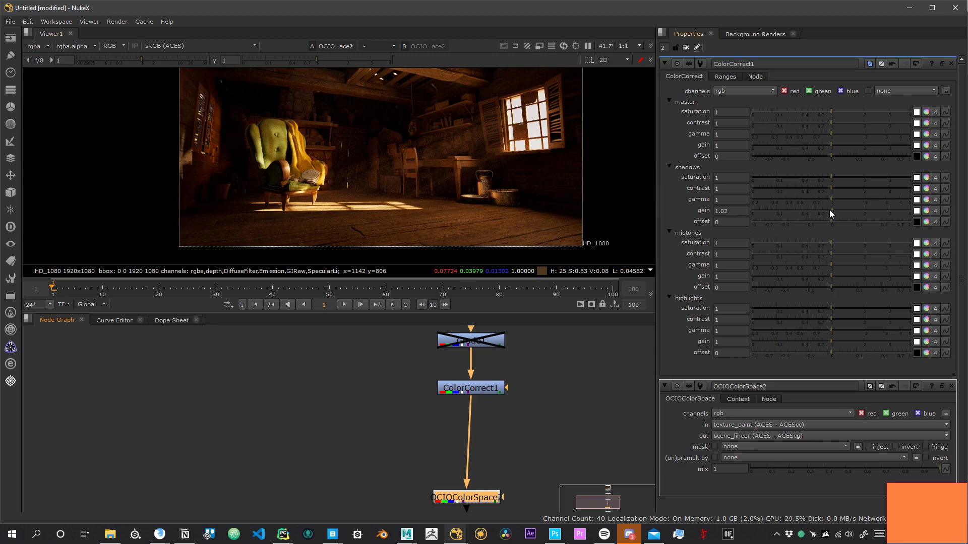
left_click_drag(829, 211, 826, 203)
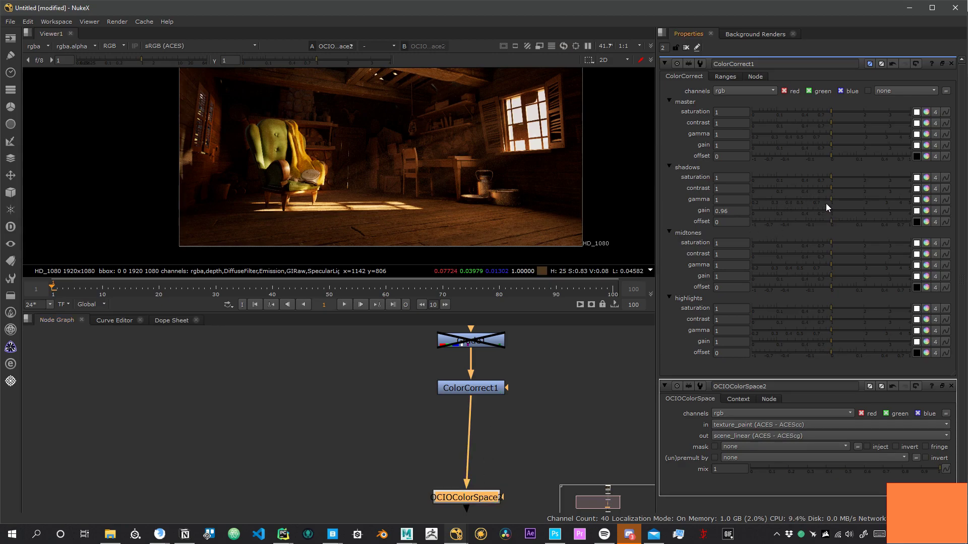
- Tint the ColorCorrect node's master gamma towards orange with red 1, green 0.839787 and blue 0.571459
left_click(926, 135)
left_click_drag(687, 165, 689, 161)
left_click_drag(720, 132, 739, 114)
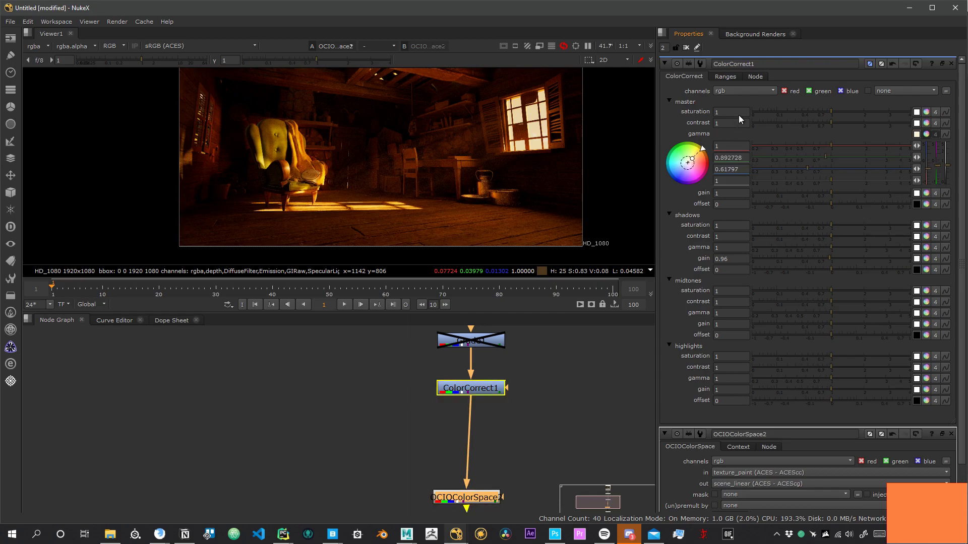
left_click_drag(692, 163, 704, 164)
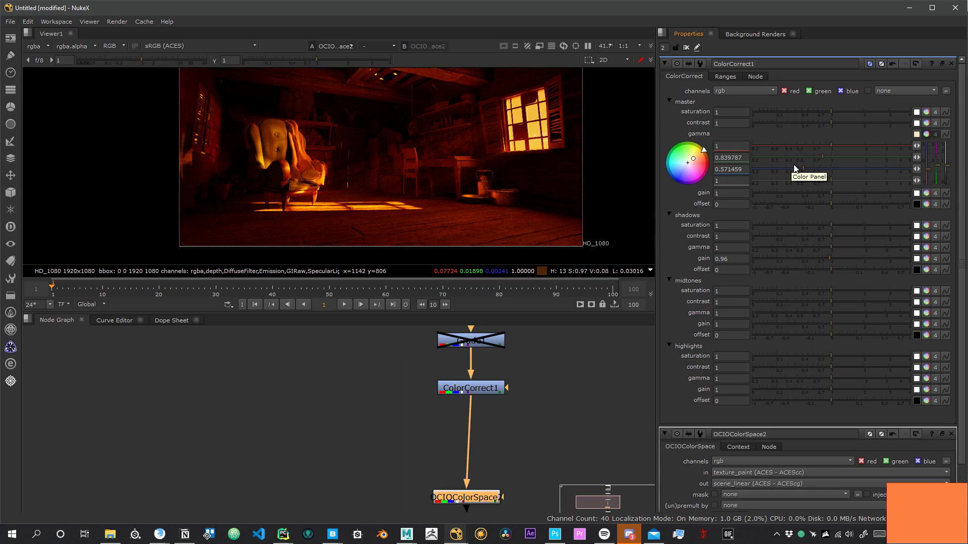
left_click(518, 435)
middle_click_drag(518, 435, 448, 479)
left_click_drag(716, 11, 666, 35)
left_click(863, 31)
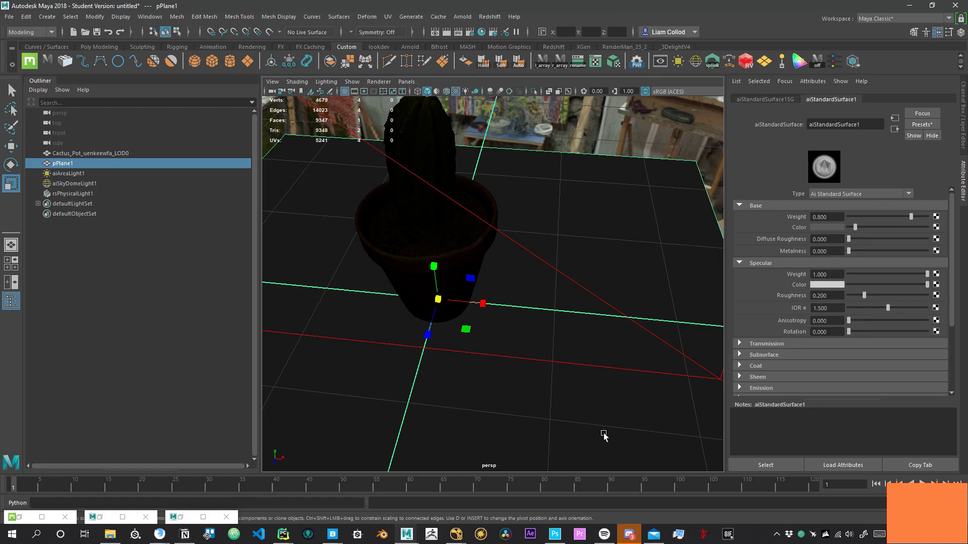
scroll(615, 315, "down", 10)
scroll(603, 314, "up", 10)
scroll(602, 316, "up", 5)
scroll(603, 319, "down", 5)
- Switch to Substance Painter, dismiss its welcome window, decline the new version download and fit the window to the screen
left_click(142, 536)
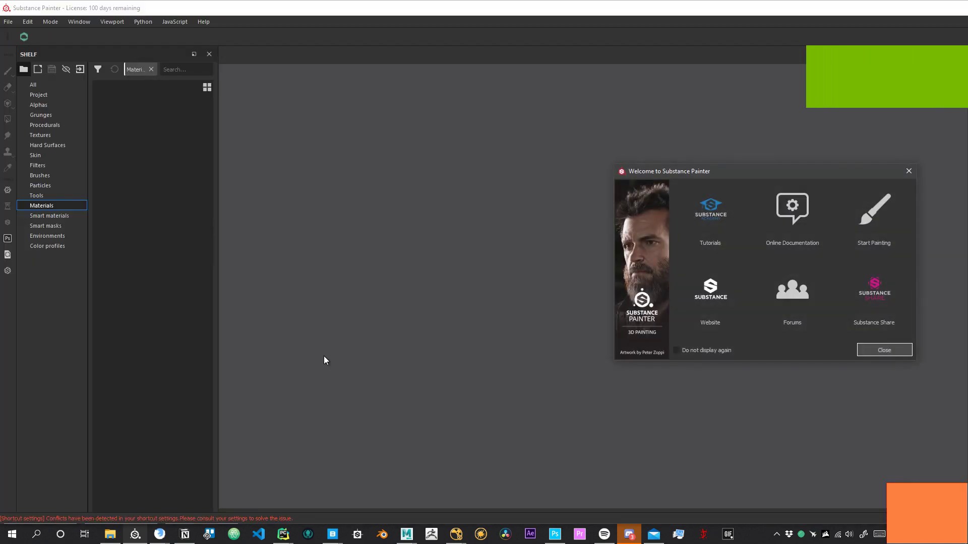
left_click(885, 351)
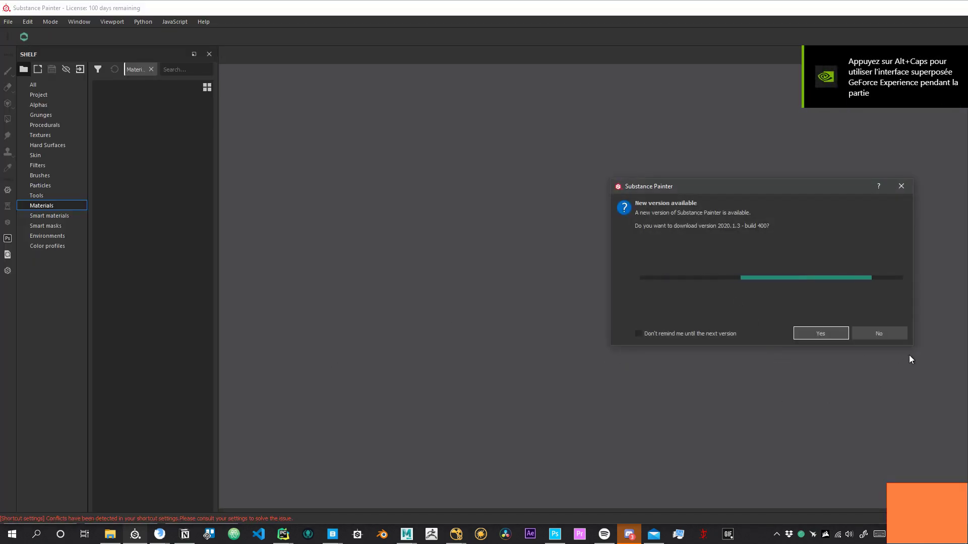
left_click(901, 334)
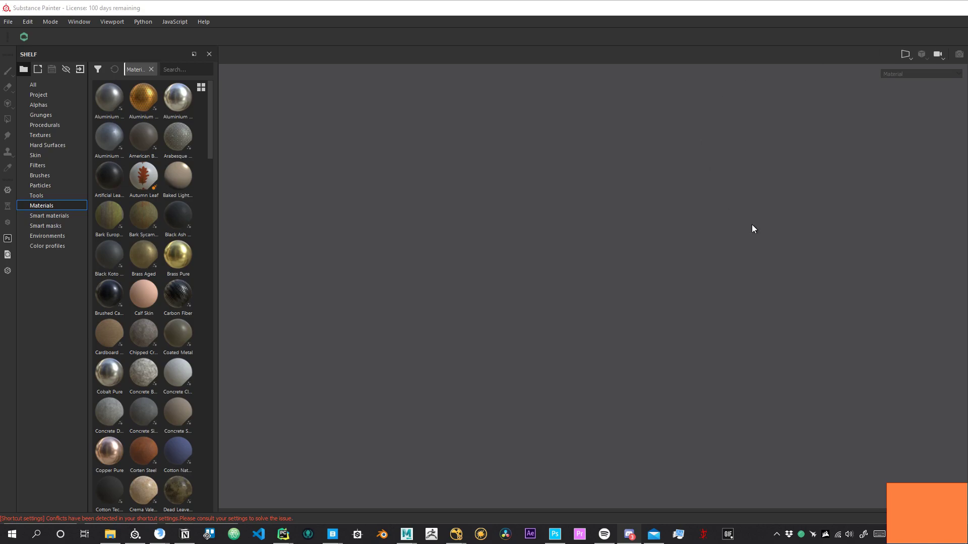
left_click(414, 2)
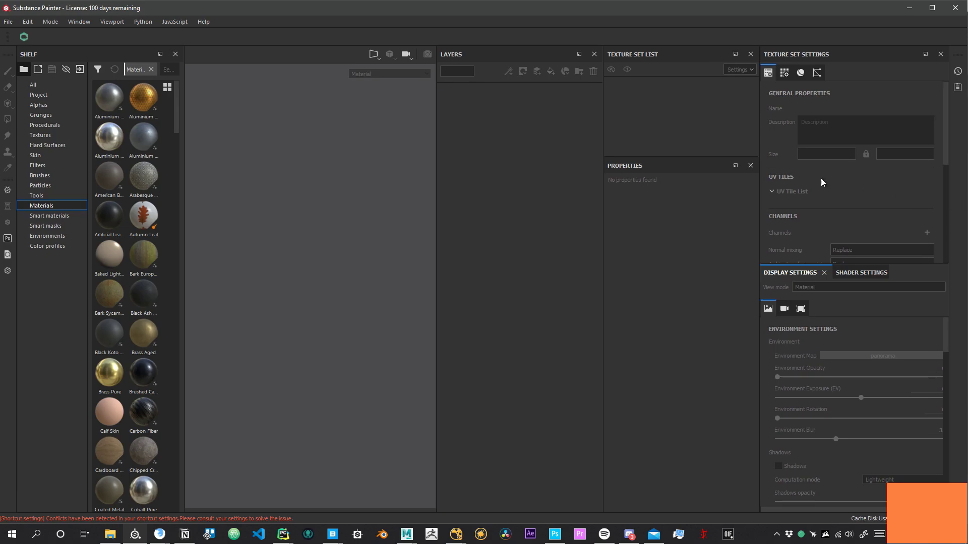
- Open the sample project JadeToad.spp and frame the toad in the viewport
left_click(852, 272)
left_click(793, 272)
left_click(9, 21)
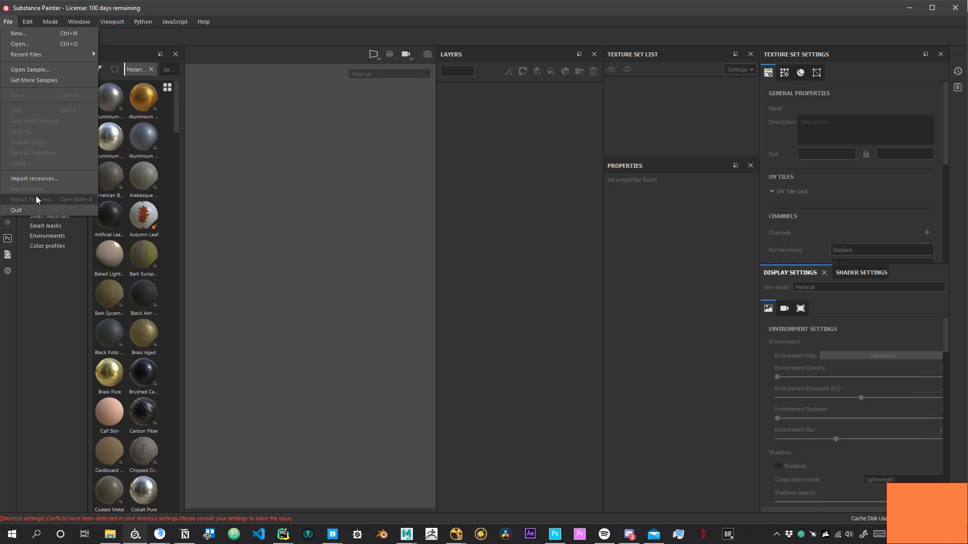
left_click(50, 70)
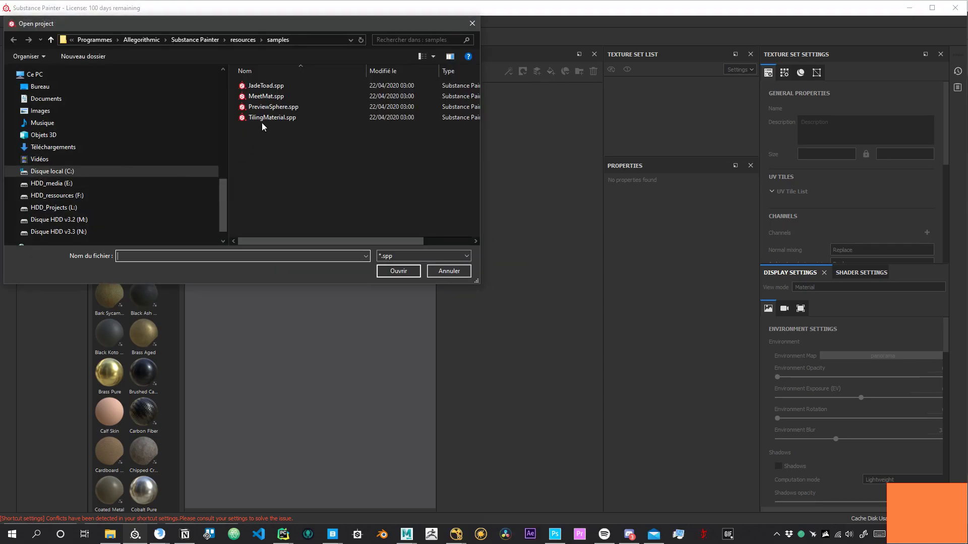
double_click(267, 84)
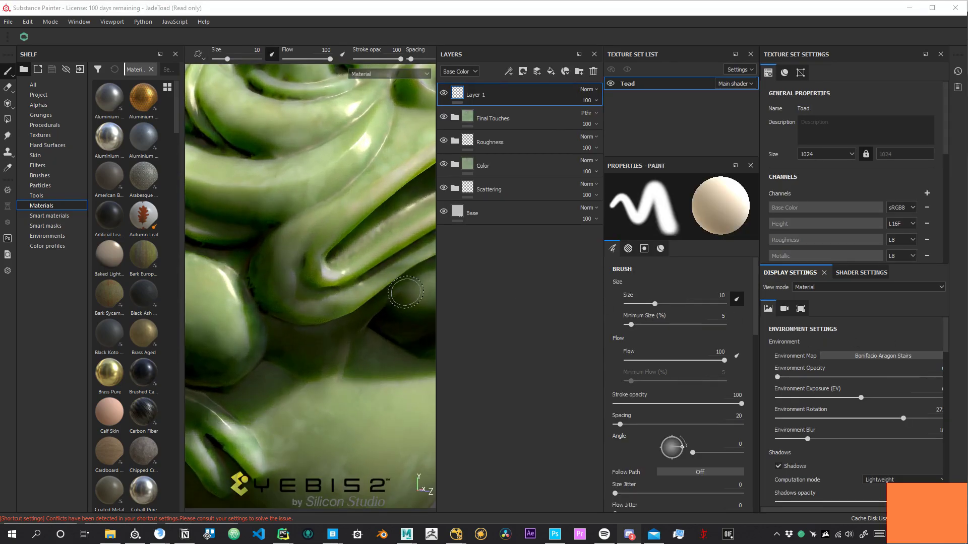
left_click_drag(416, 252, 365, 236, "alt")
middle_click_drag(364, 237, 319, 255, "alt")
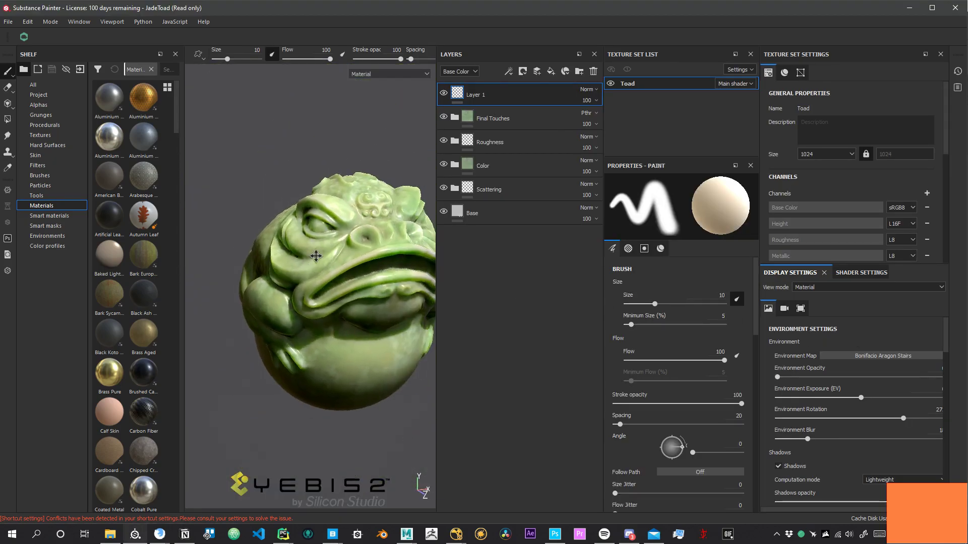
right_click_drag(319, 255, 380, 268, "alt")
key("f")
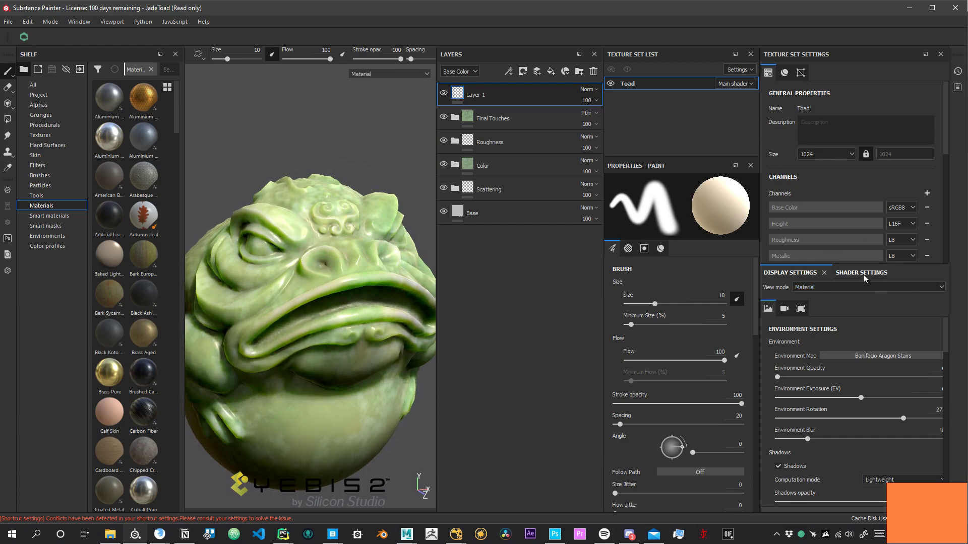
- Turn off the Vignette, Glare and Color Correction post effects in the camera display settings
left_click(861, 273)
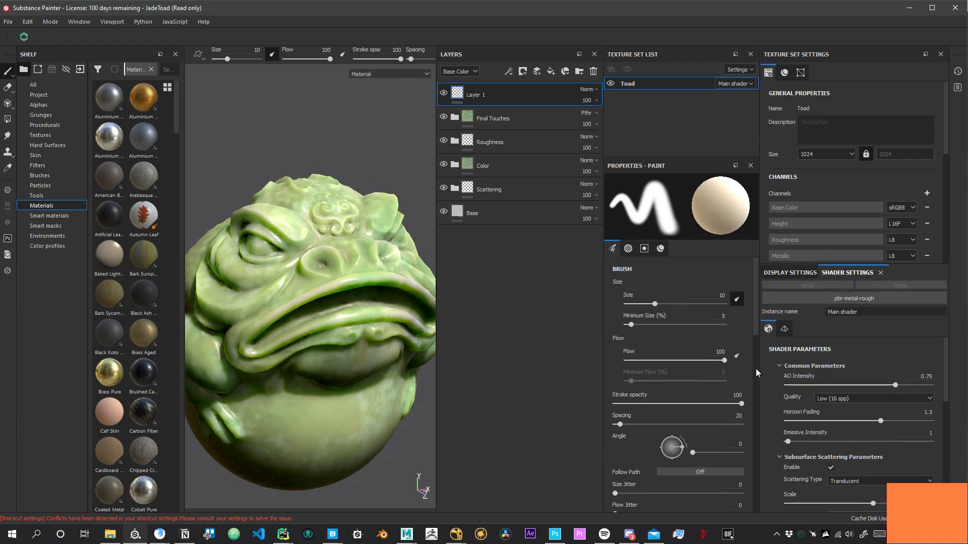
scroll(757, 369, "down", 3)
scroll(777, 360, "down", 1)
left_click(794, 272)
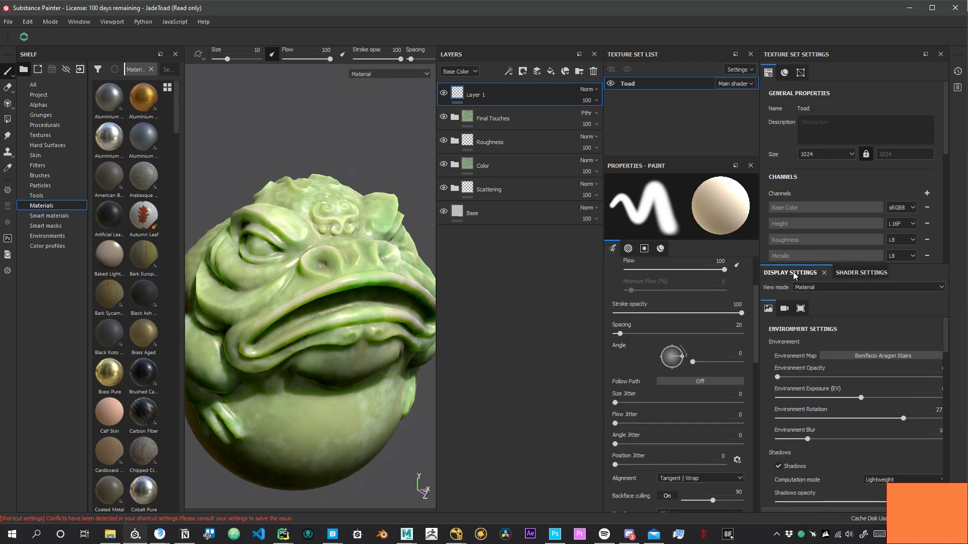
scroll(803, 346, "down", 3)
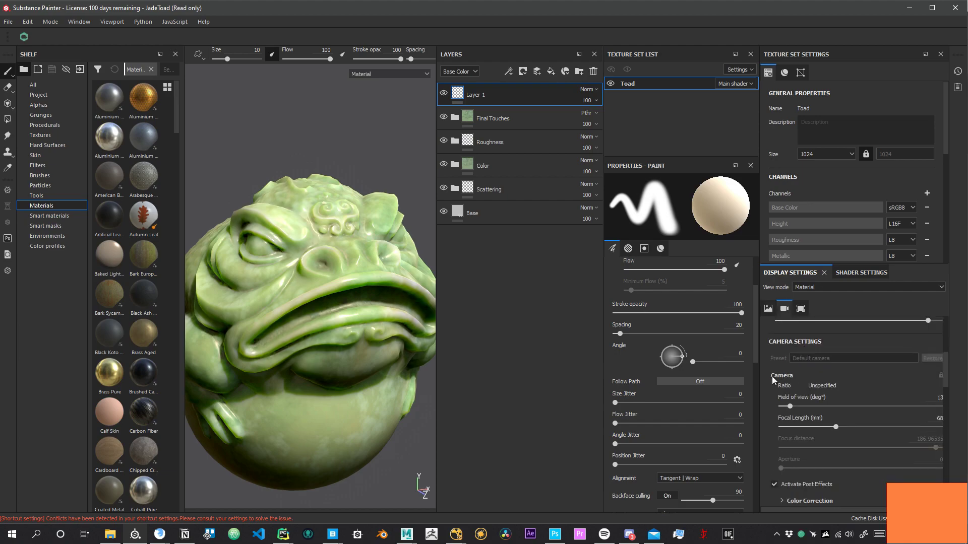
scroll(779, 364, "down", 4)
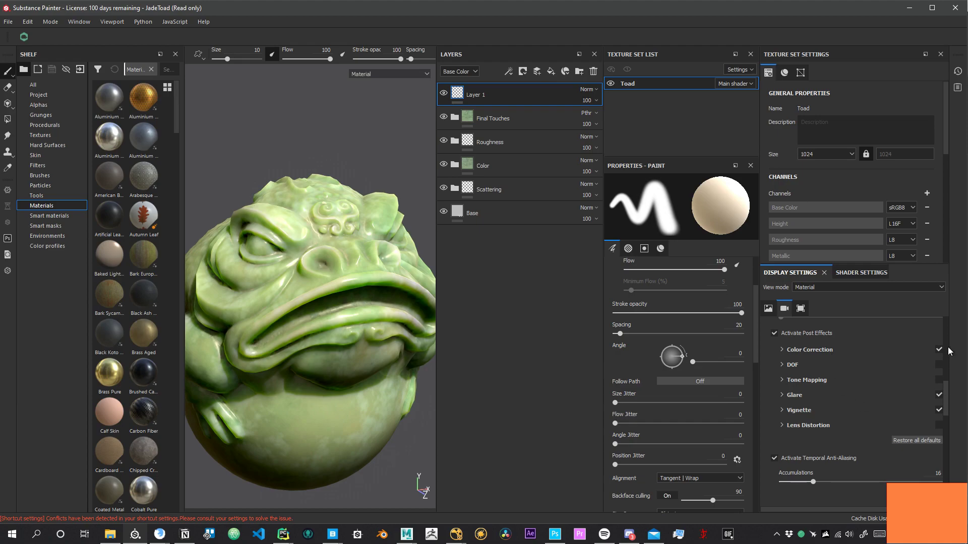
left_click(939, 410)
left_click(939, 395)
left_click(938, 349)
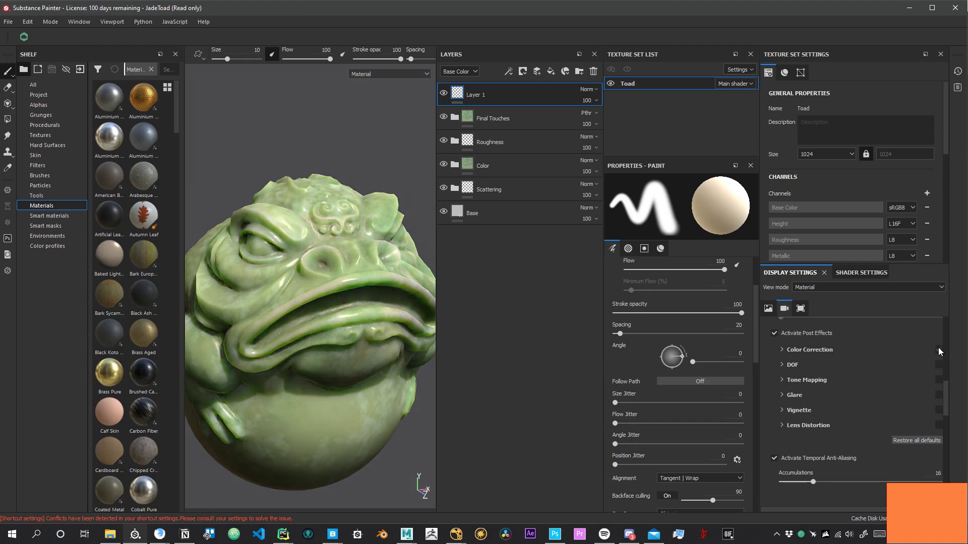
- Enable the Tone Mapping post effect with the Reinhard function and inspect the toad's eye area closely
left_click(788, 381)
left_click(937, 378)
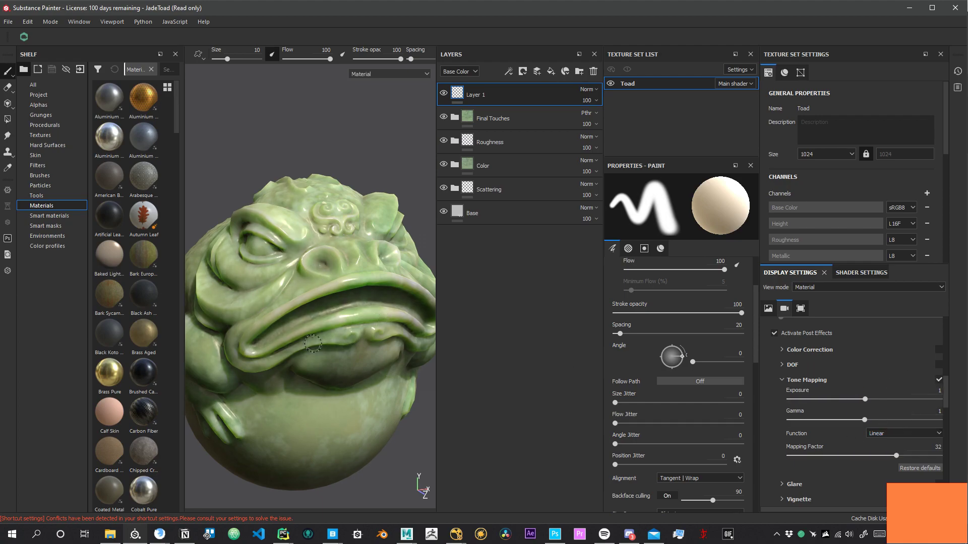
left_click(890, 434)
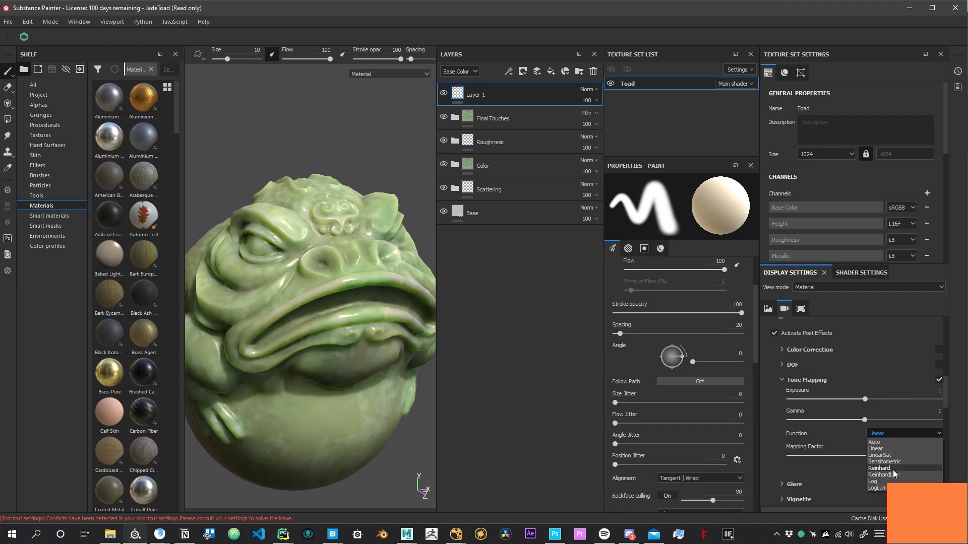
left_click(889, 469)
left_click_drag(312, 350, 367, 343, "alt")
scroll(363, 313, "up", 8)
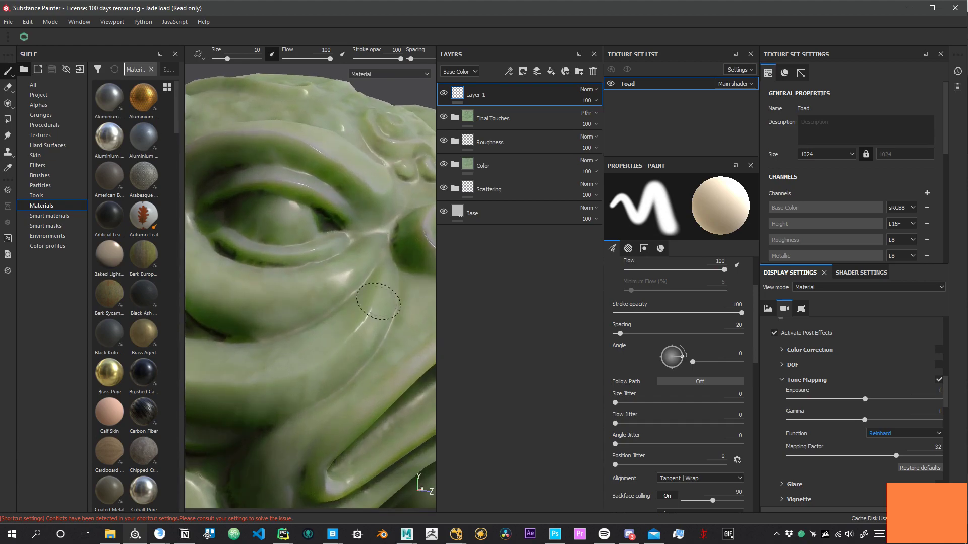
scroll(348, 323, "up", 4)
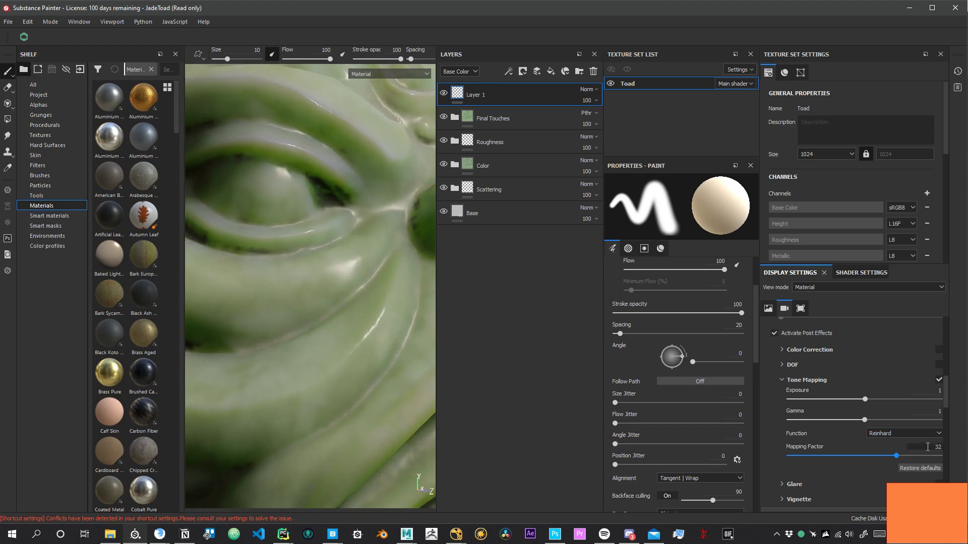
- Raise the tone mapping exposure to 2 and set the function to Linear to compare the toad's highlights
left_click_drag(874, 401, 940, 400)
scroll(310, 287, "down", 5)
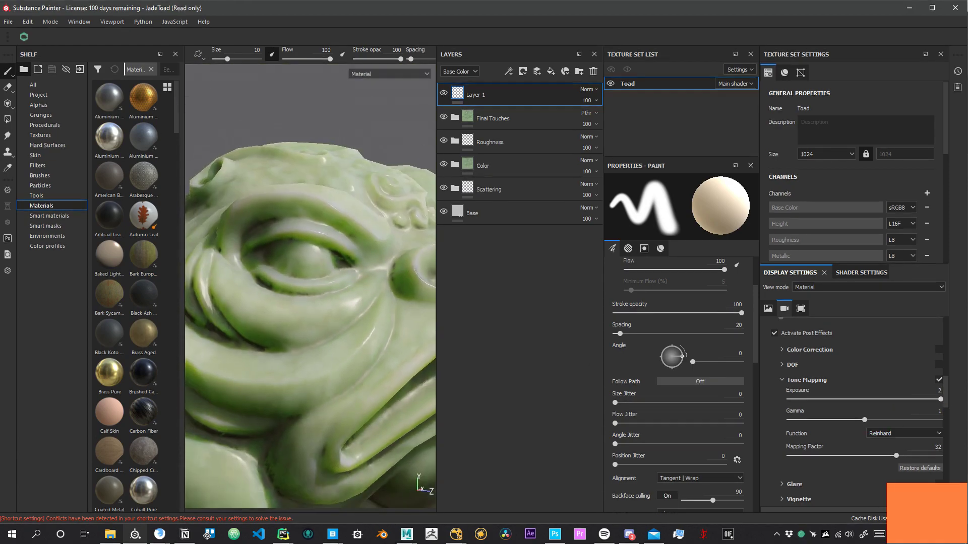
left_click(890, 433)
left_click(886, 447)
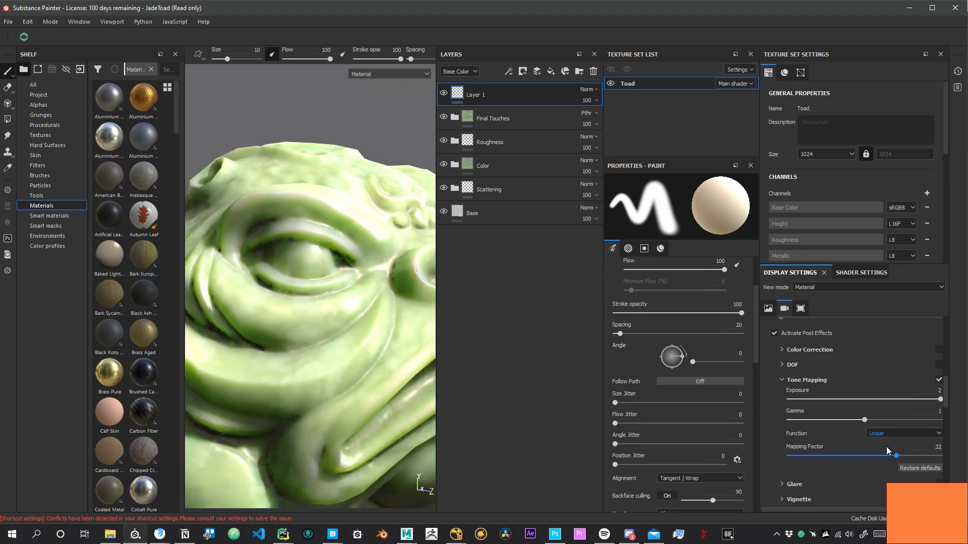
middle_click_drag(364, 311, 322, 335, "alt")
right_click_drag(323, 335, 371, 282, "alt")
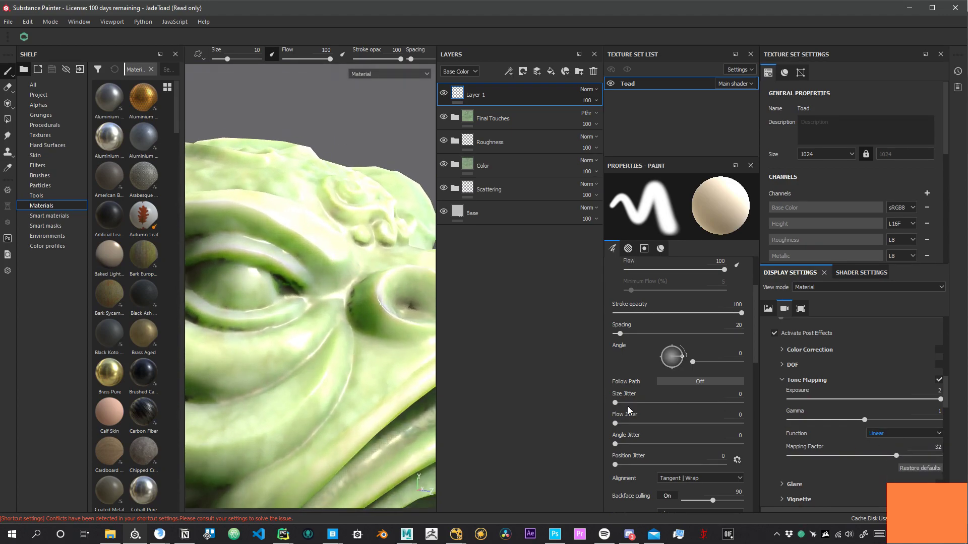
left_click(905, 433)
left_click(888, 449)
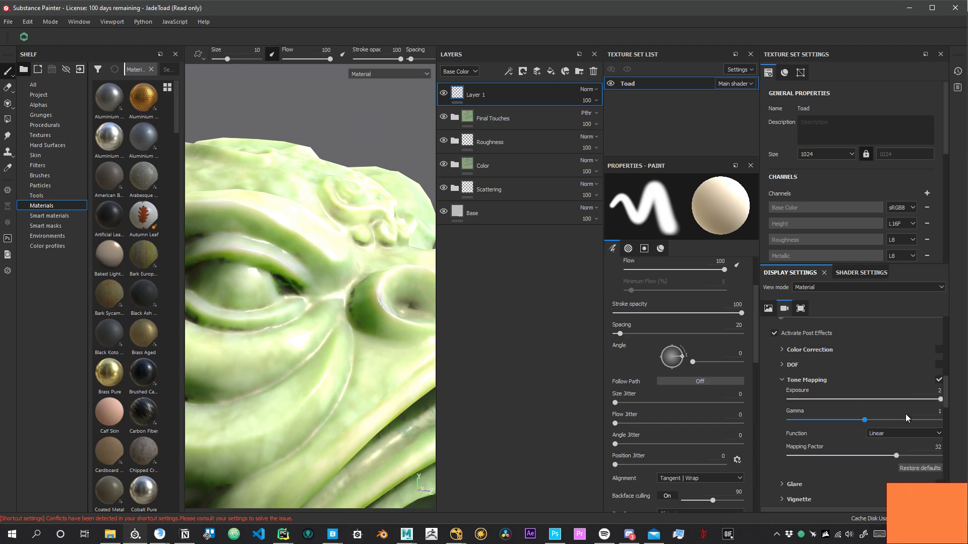
- Undo the tone mapping exposure change
key("ctrl+z")
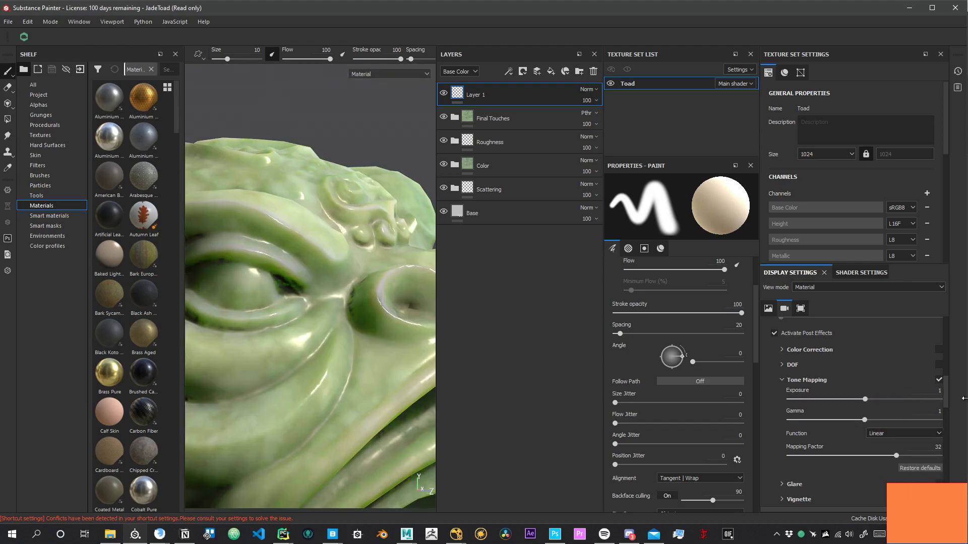
left_click_drag(941, 453, 966, 454)
left_click_drag(291, 285, 316, 296, "alt")
right_click_drag(316, 296, 274, 359, "alt")
- Activate the color profile and assign the ACES_Standard_Log profile to the viewport
scroll(801, 438, "down", 2)
scroll(801, 437, "down", 5)
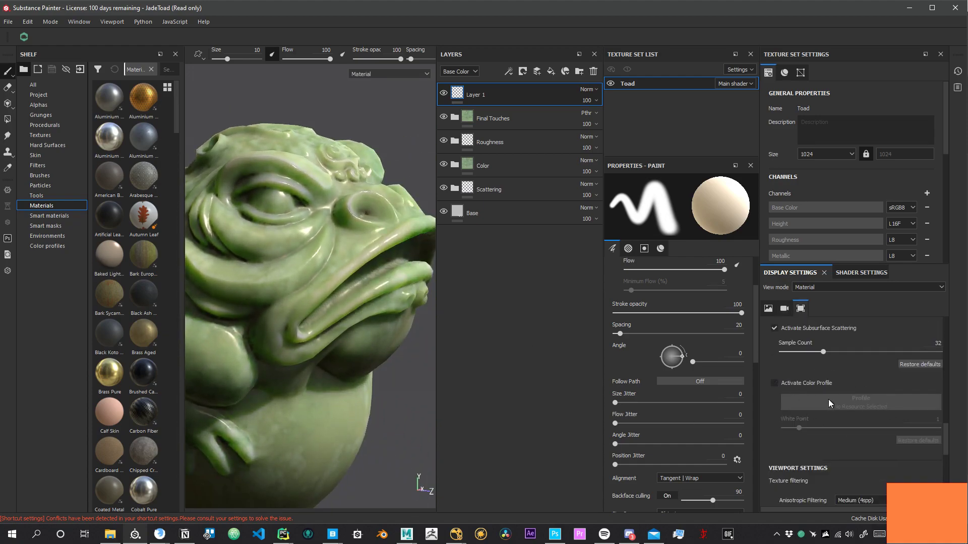
left_click(791, 383)
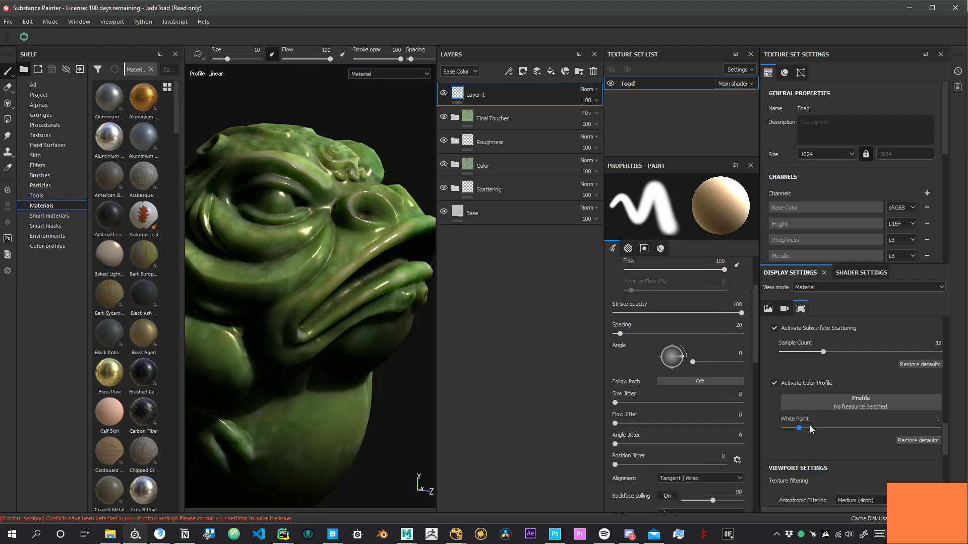
left_click(830, 401)
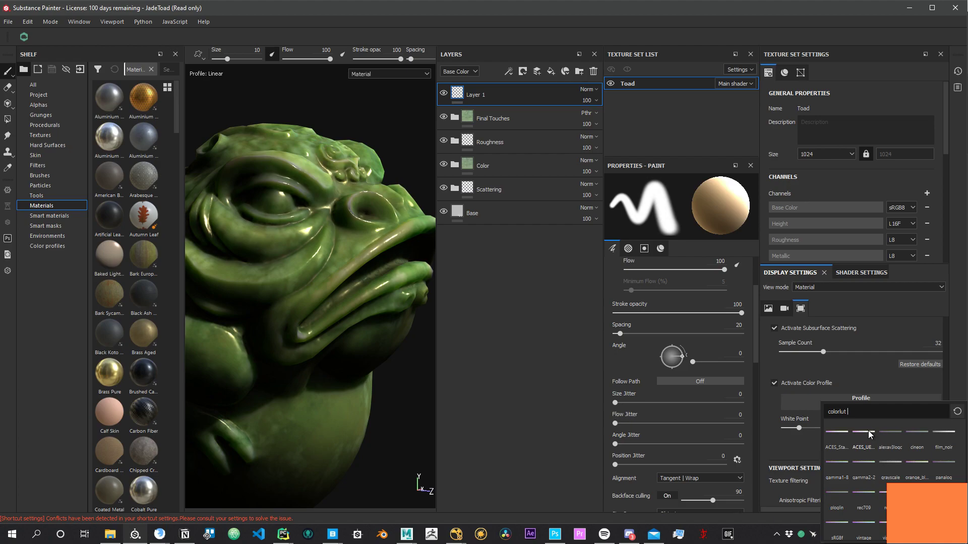
mouse_move(836, 433)
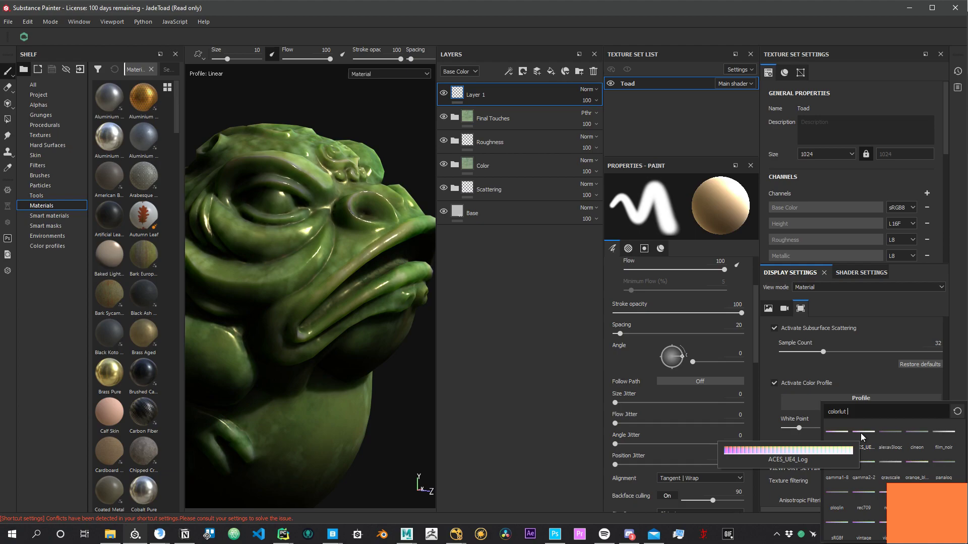
left_click(839, 429)
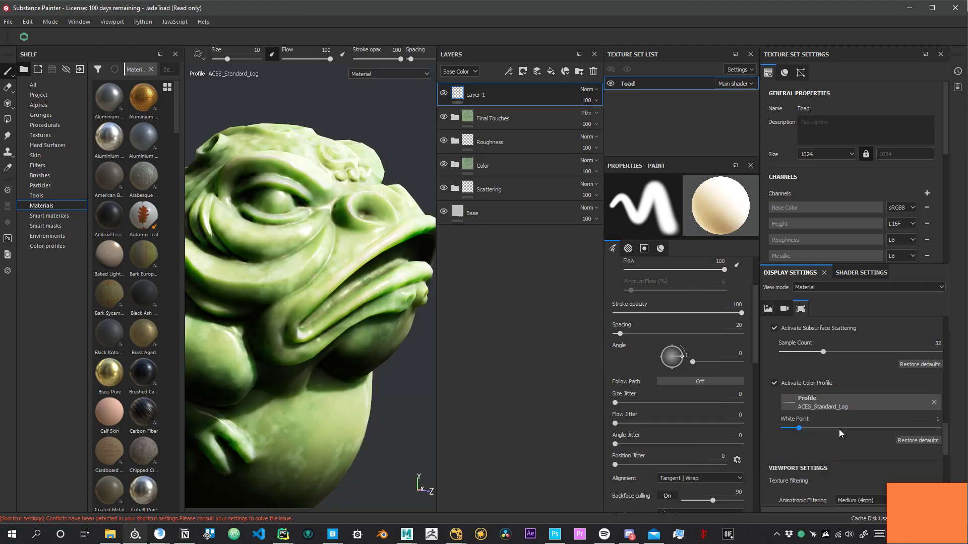
left_click(840, 398)
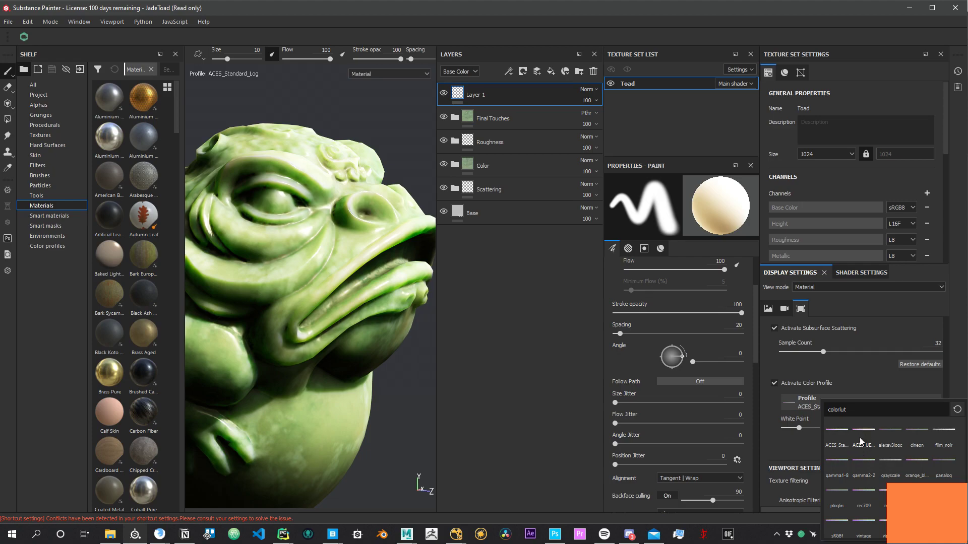
left_click(776, 449)
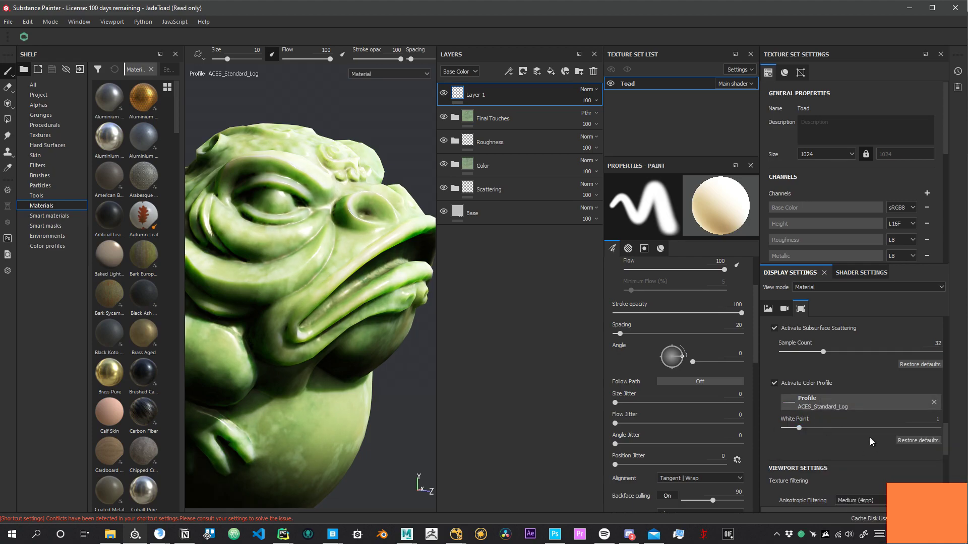
- Set the Tone Mapping function to Log while the ACES_Standard_Log color profile is active
scroll(880, 451, "up", 3)
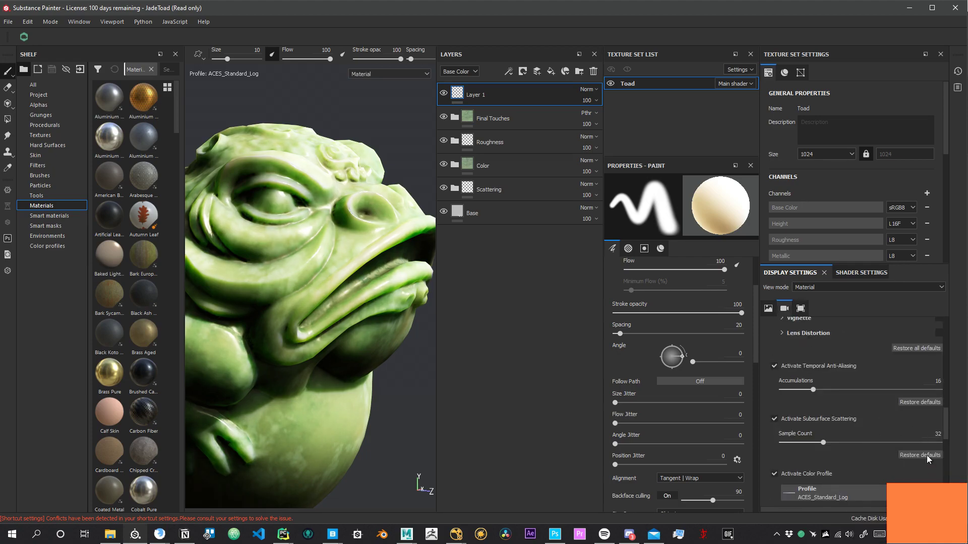
scroll(887, 432, "down", 1)
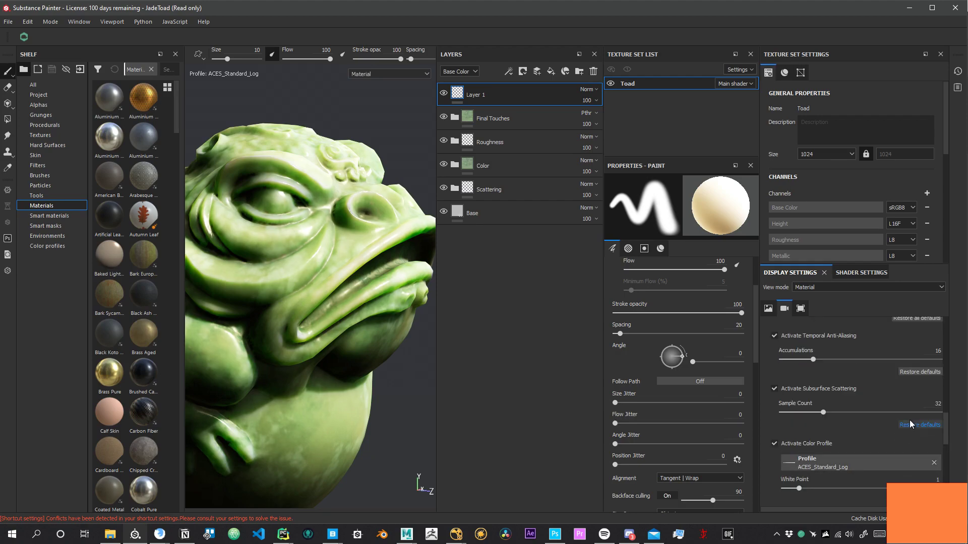
scroll(903, 413, "up", 5)
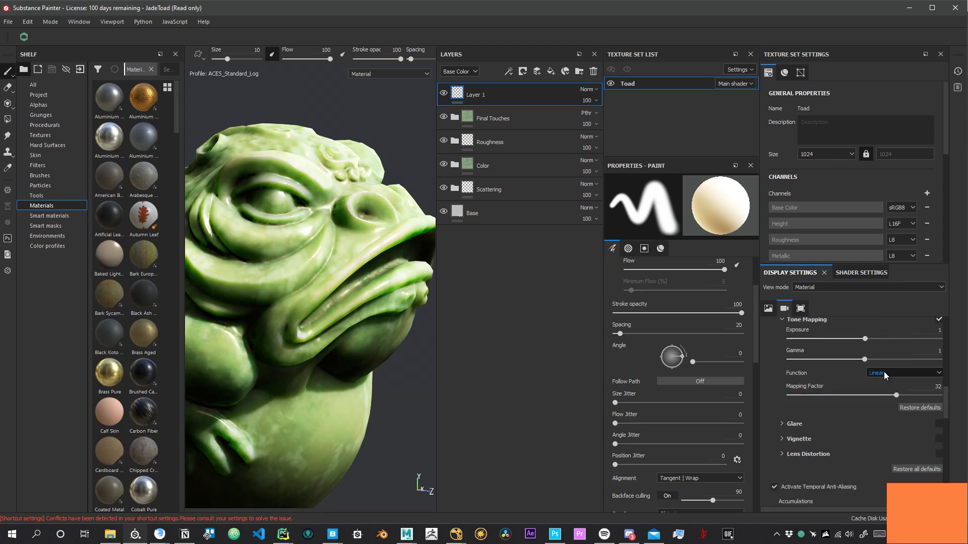
left_click(883, 373)
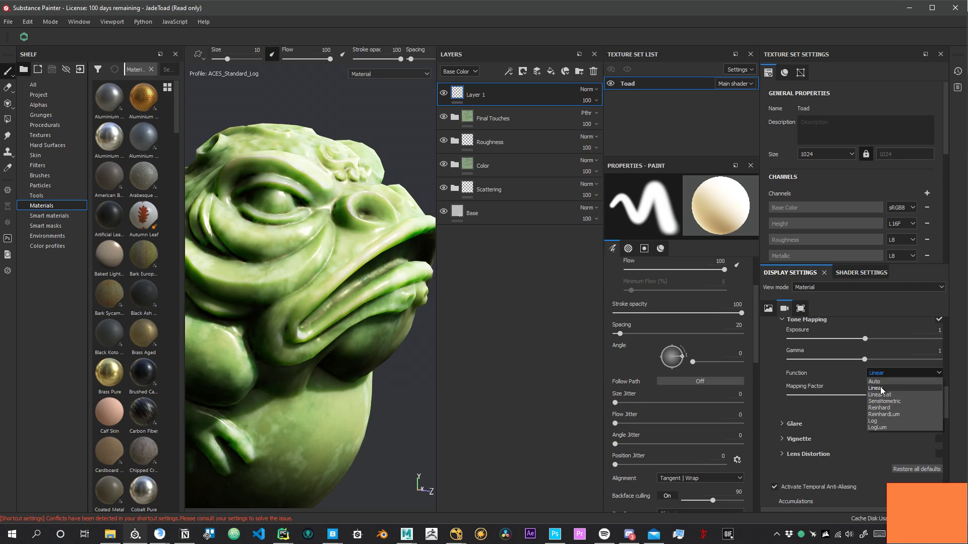
left_click(885, 419)
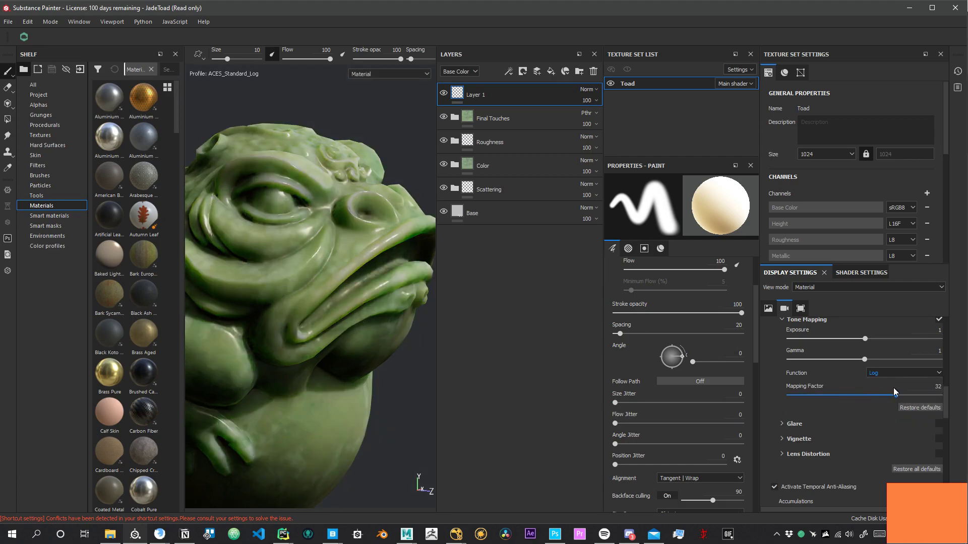
left_click(908, 373)
left_click(767, 375)
scroll(771, 383, "down", 5)
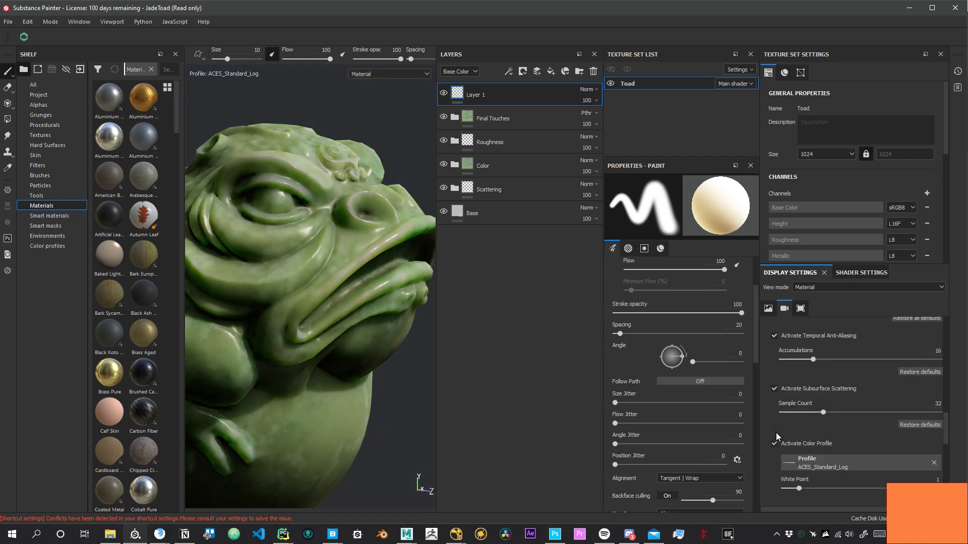
- Inspect the toad from the side and front with the Log tone mapping applied
middle_click_drag(264, 290, 318, 346, "alt")
right_click_drag(317, 345, 282, 362, "alt")
left_click_drag(416, 355, 373, 361, "alt")
right_click_drag(373, 362, 348, 370, "alt")
left_click_drag(348, 370, 303, 367, "alt")
middle_click_drag(303, 367, 260, 365, "alt")
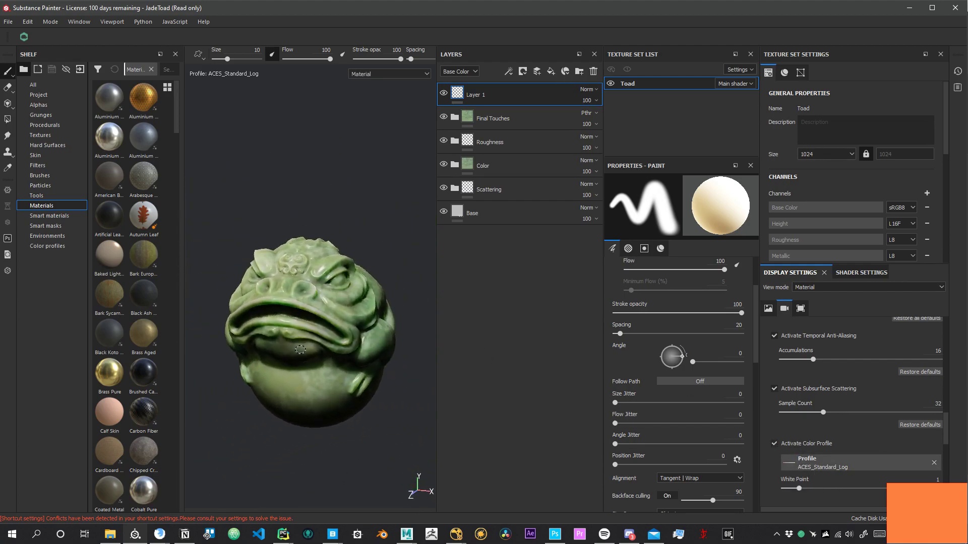
right_click_drag(259, 365, 297, 350, "alt")
- Look through the available color profiles for the viewport and examine the toad's shading from several angles
left_click(842, 462)
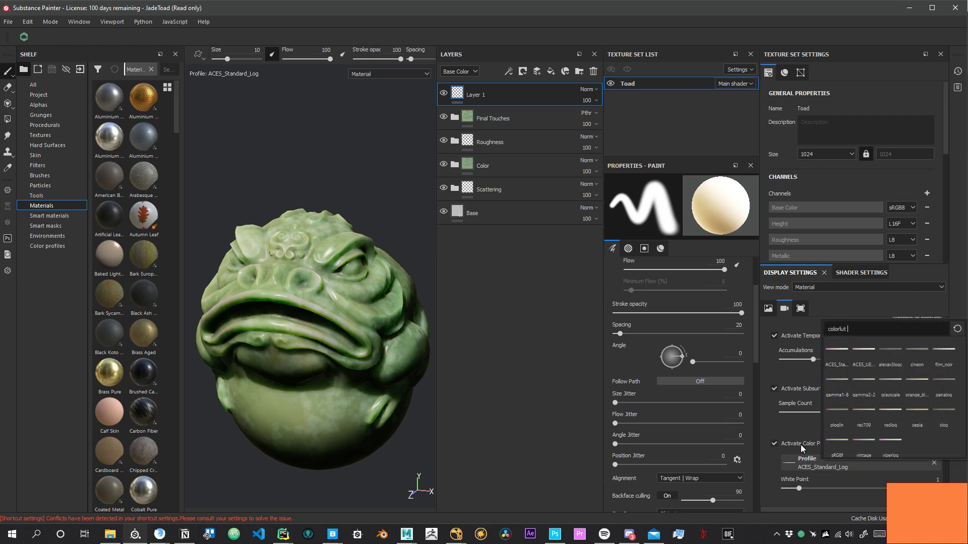
left_click(793, 462)
left_click(798, 467)
left_click(764, 470)
left_click(827, 466)
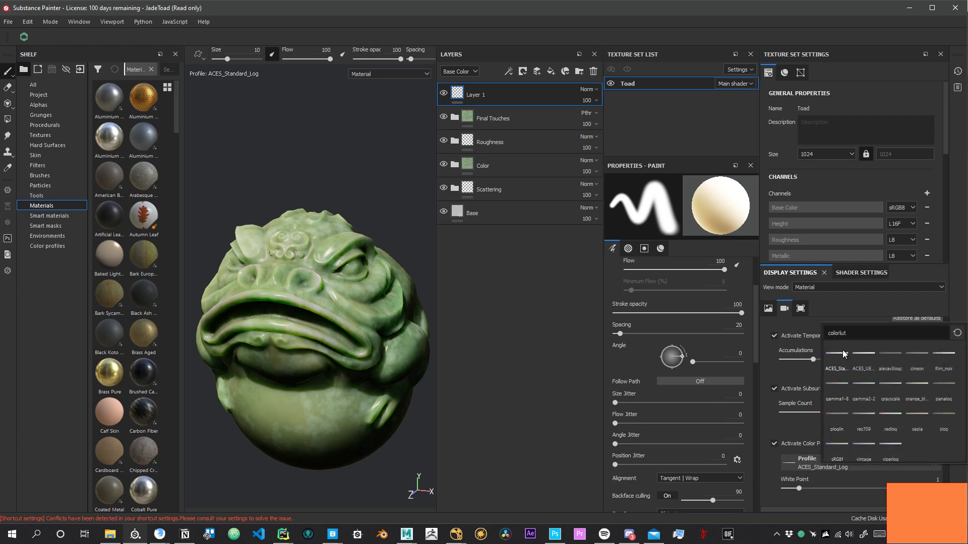
left_click_drag(306, 343, 363, 319, "alt")
middle_click_drag(363, 319, 406, 307, "alt")
left_click_drag(405, 307, 385, 322, "alt")
middle_click_drag(386, 323, 381, 356, "alt")
left_click_drag(382, 356, 396, 342, "alt")
middle_click_drag(395, 342, 343, 282, "alt")
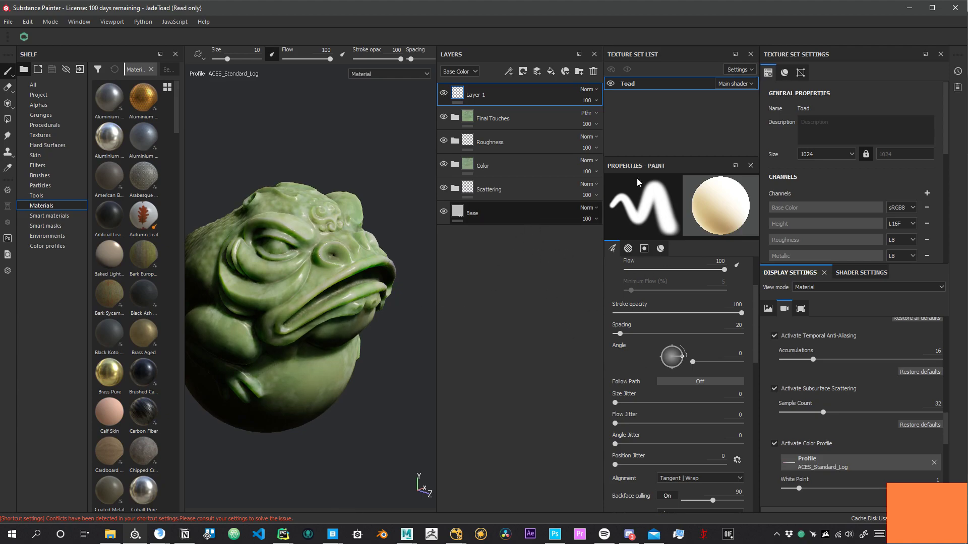
- Add a fill layer above Base with all layers above it hidden, and set its base color to bright green (R 0.165, G 0.857, B 0.026)
left_click(550, 73)
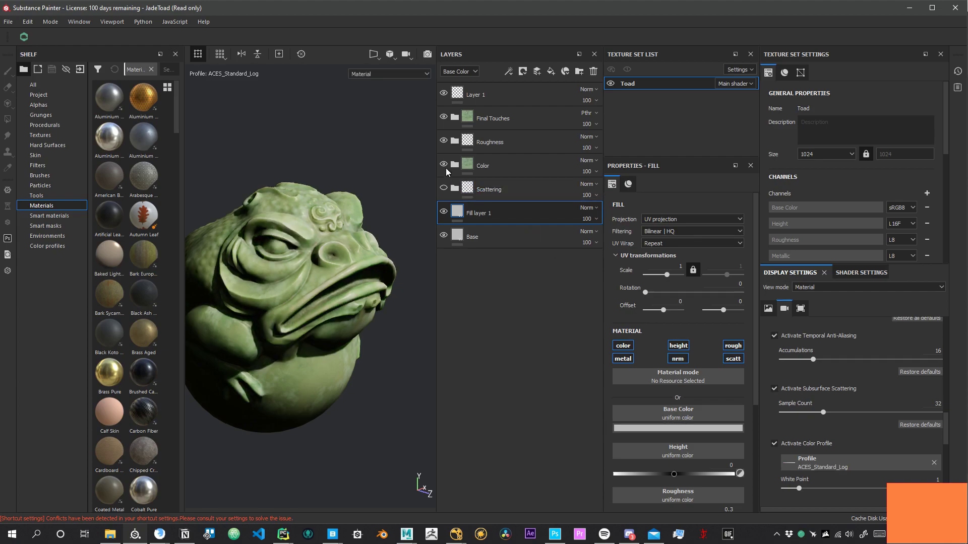
left_click(685, 428)
left_click_drag(713, 354, 736, 335)
left_click_drag(775, 403, 775, 380)
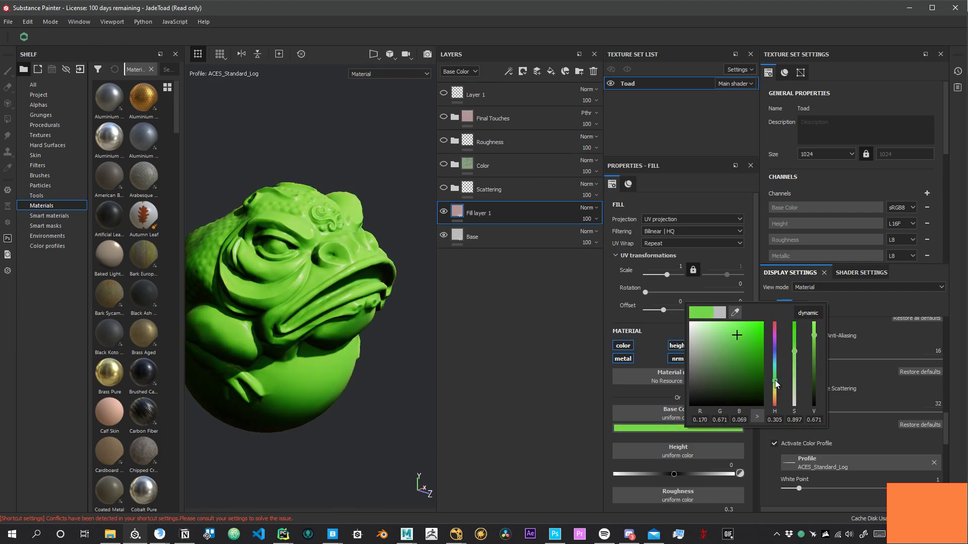
left_click(738, 331)
left_click(749, 328)
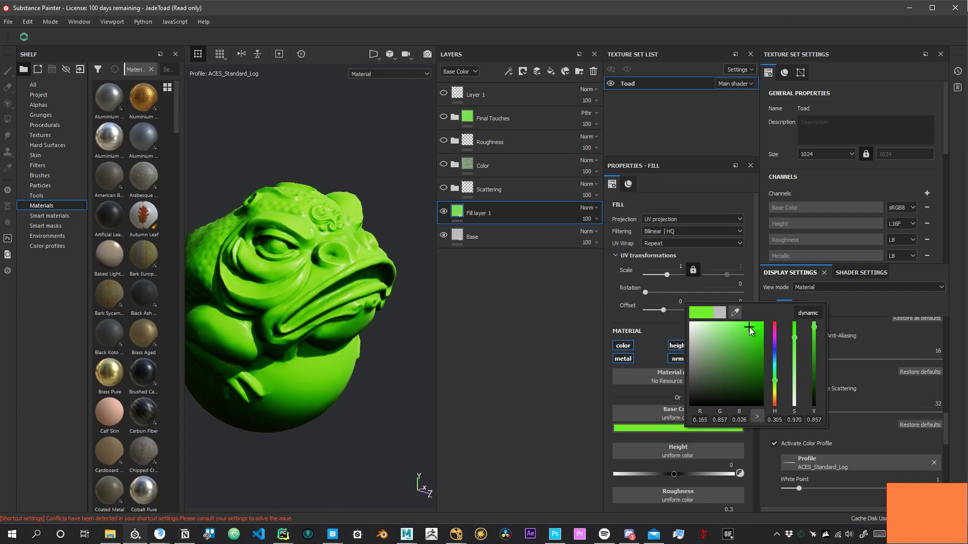
- Toggle the color profile off and on to compare the green toad with and without ACES_Standard_Log
left_click(775, 444)
left_click(776, 443)
left_click(776, 443)
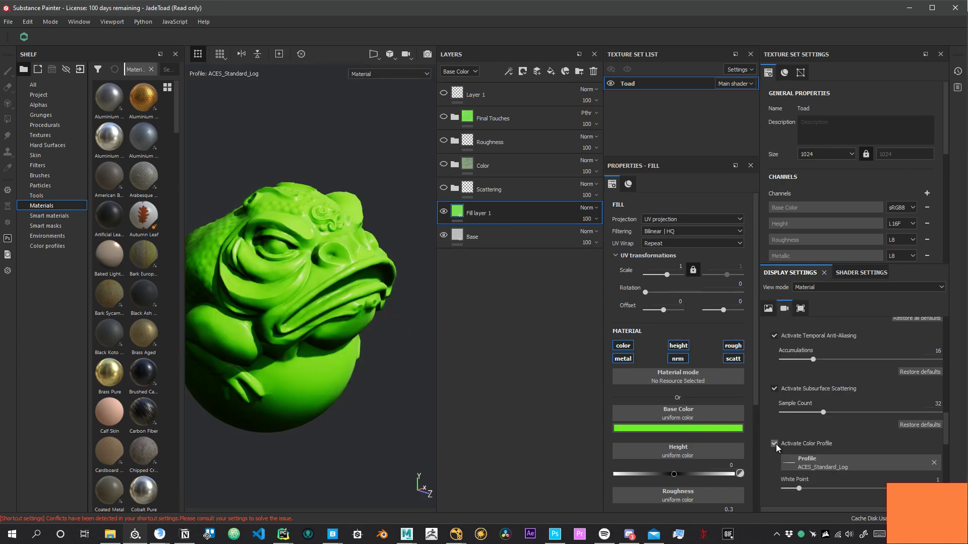
left_click(776, 444)
left_click(776, 444)
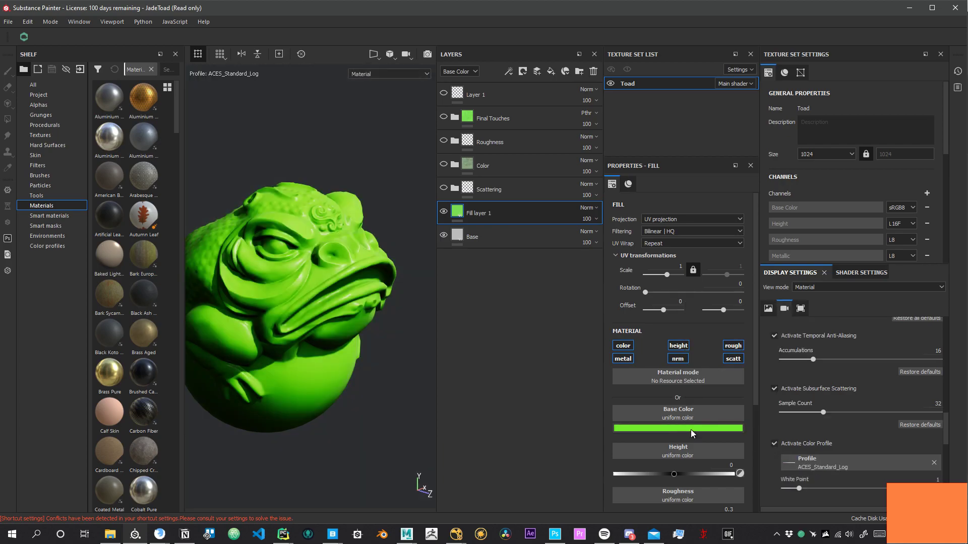
left_click(776, 444)
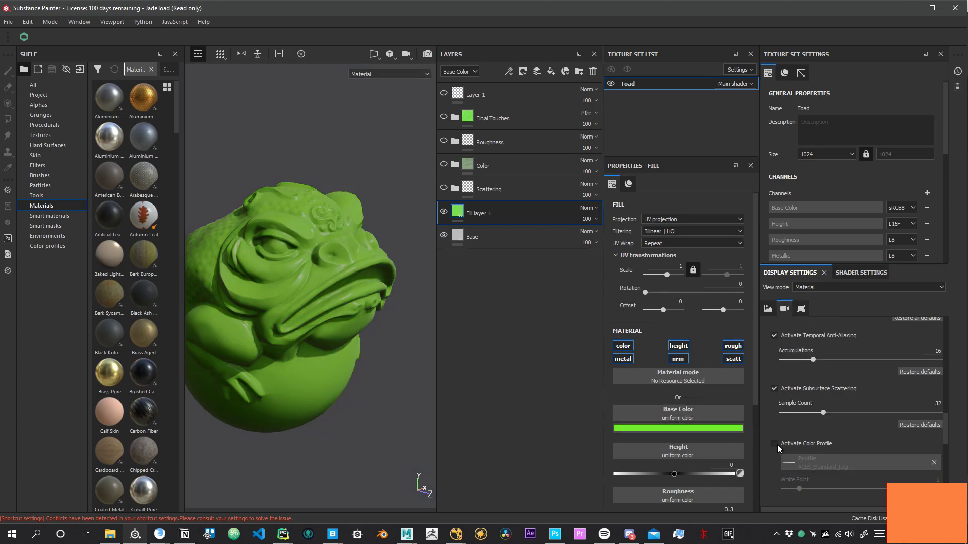
left_click(778, 445)
mouse_move(285, 378)
left_mouse_down("alt")
mouse_move(252, 373)
mouse_move(348, 352)
left_mouse_up("alt")
mouse_move(253, 327)
left_mouse_down("alt")
mouse_move(322, 345)
mouse_move(282, 349)
mouse_move(349, 376)
mouse_move(323, 352)
mouse_move(343, 313)
left_mouse_up("alt")
- Display only the Base Color channel and toggle the color profile to check its effect on the flat green
left_click(687, 429)
key("c")
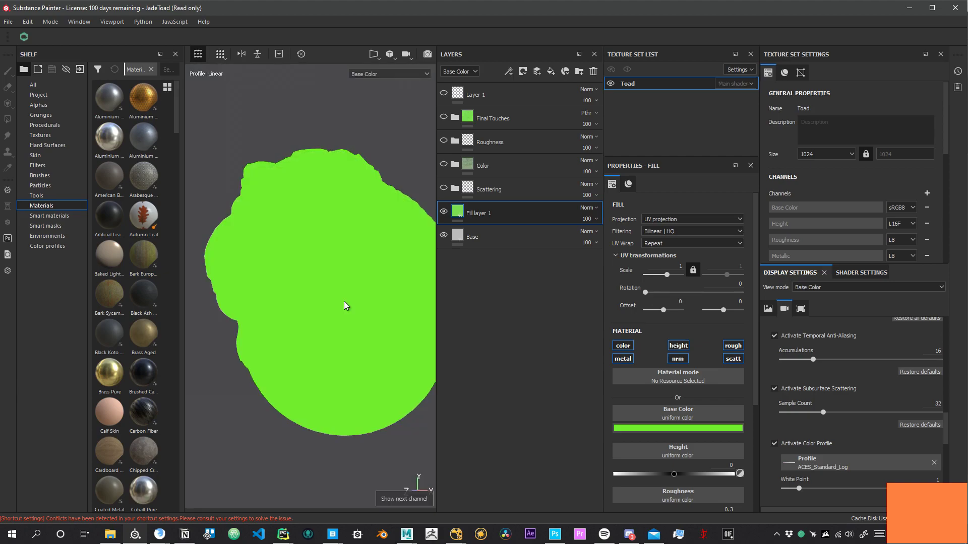
middle_click_drag(336, 308, 318, 333, "alt")
left_click(774, 443)
left_click(774, 444)
right_click_drag(280, 378, 343, 357, "alt")
middle_click_drag(366, 349, 329, 370, "alt")
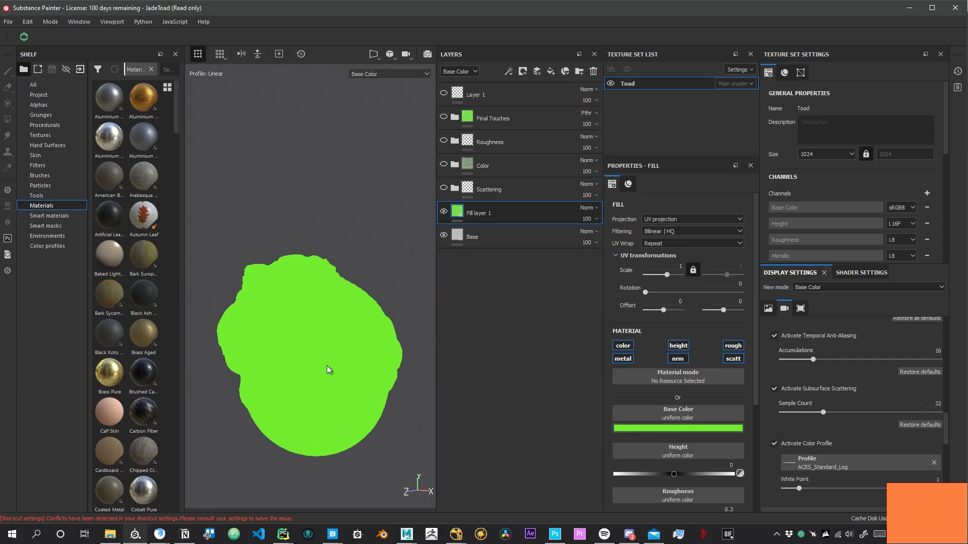
right_click_drag(312, 319, 355, 357, "alt")
left_click_drag(311, 371, 249, 131, "alt")
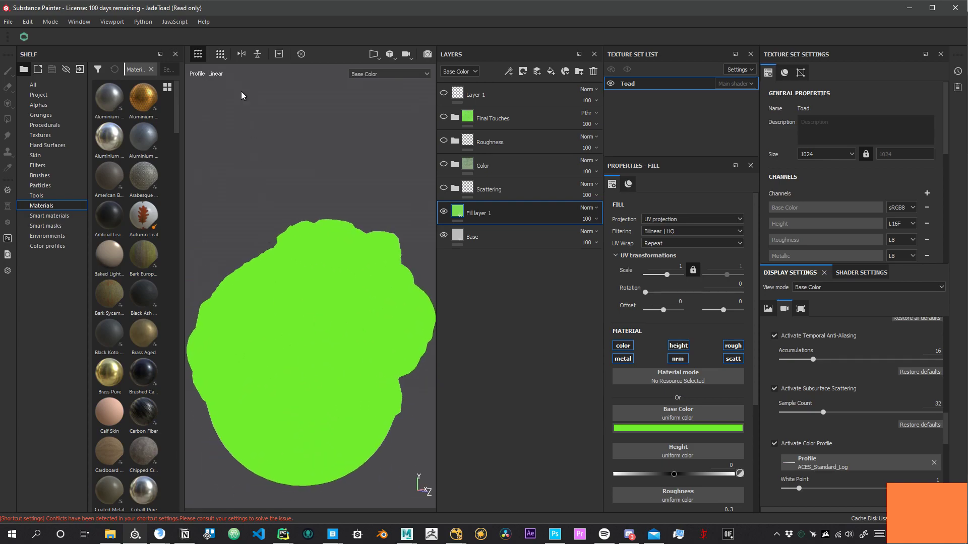
left_click(375, 74)
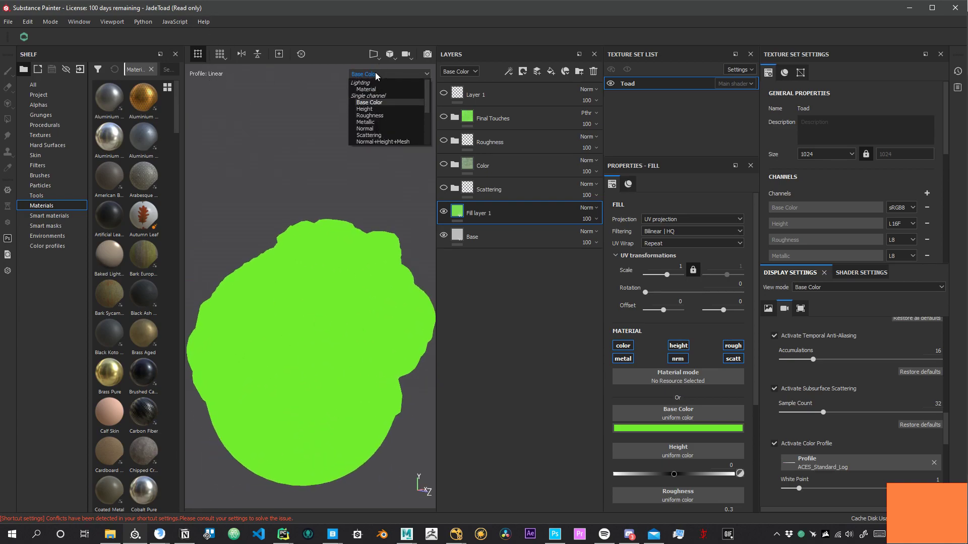
left_click(375, 73)
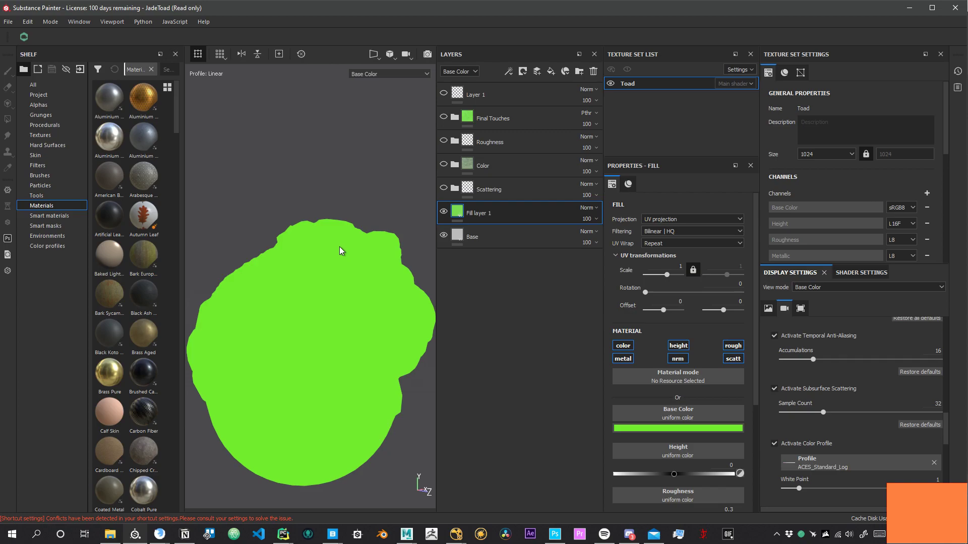
- Return the viewport to the Material view and examine the toad's face up close
key("m")
left_click_drag(347, 286, 323, 282, "alt")
middle_click_drag(323, 282, 299, 240, "alt")
right_click_drag(299, 240, 353, 262, "alt")
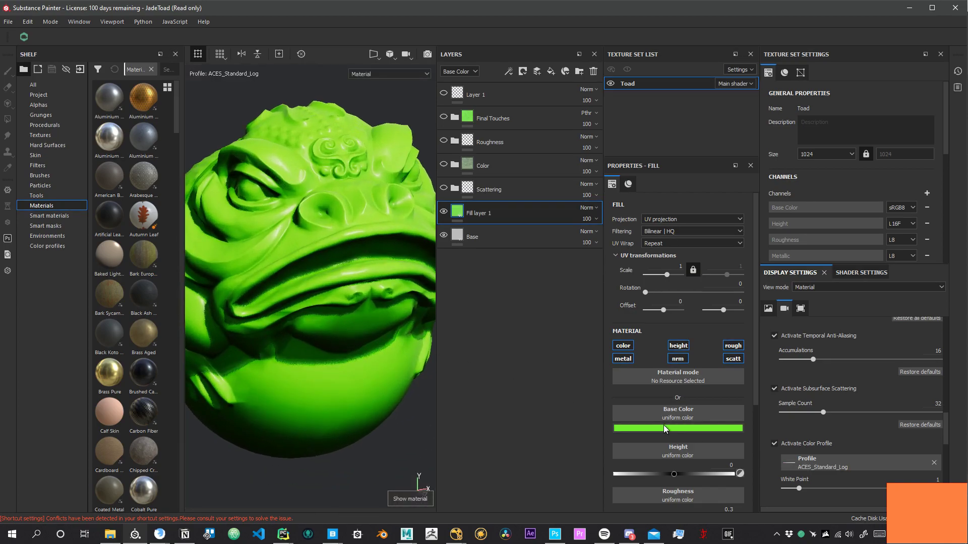
- Change the fill layer's base color to a dark orange-brown and inspect the toad from above
left_click(665, 429)
left_click(711, 353)
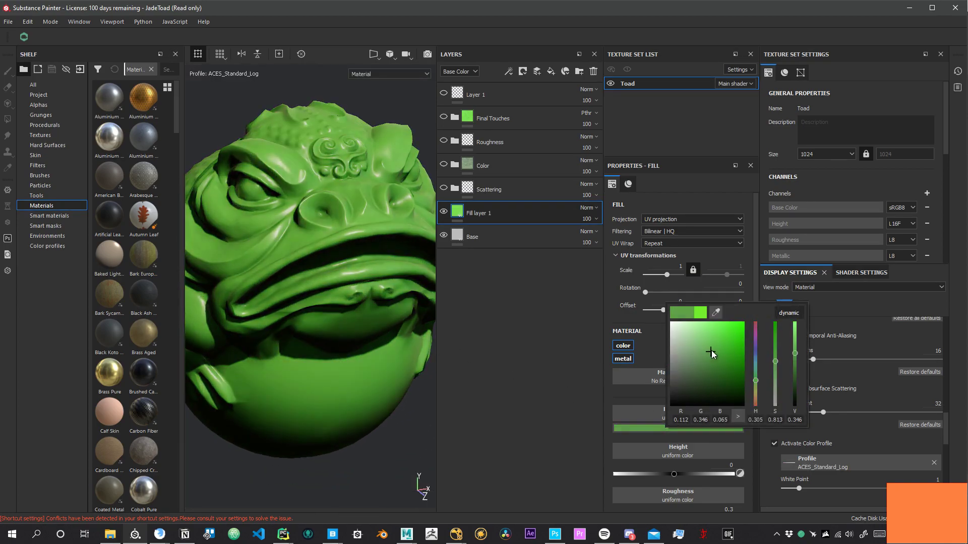
left_click(712, 359)
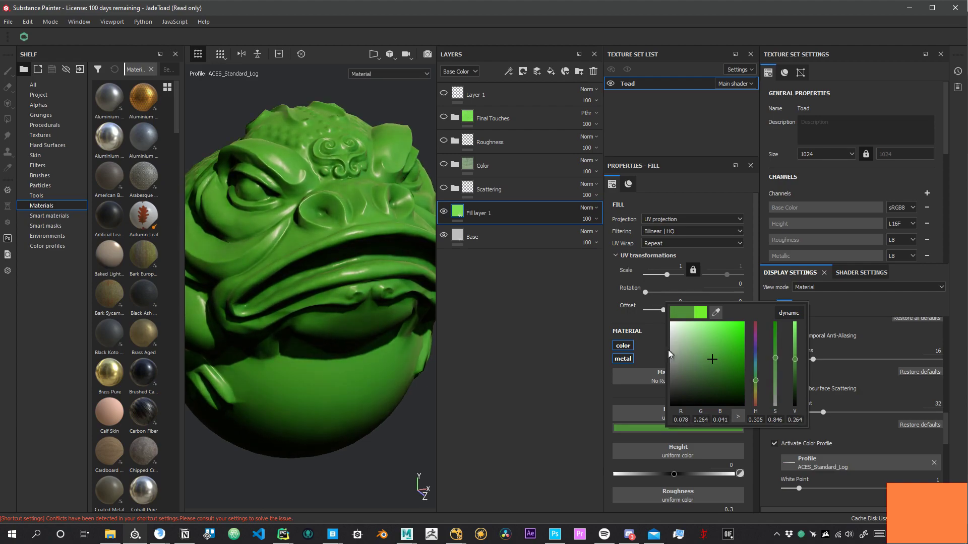
left_click_drag(755, 386, 757, 400)
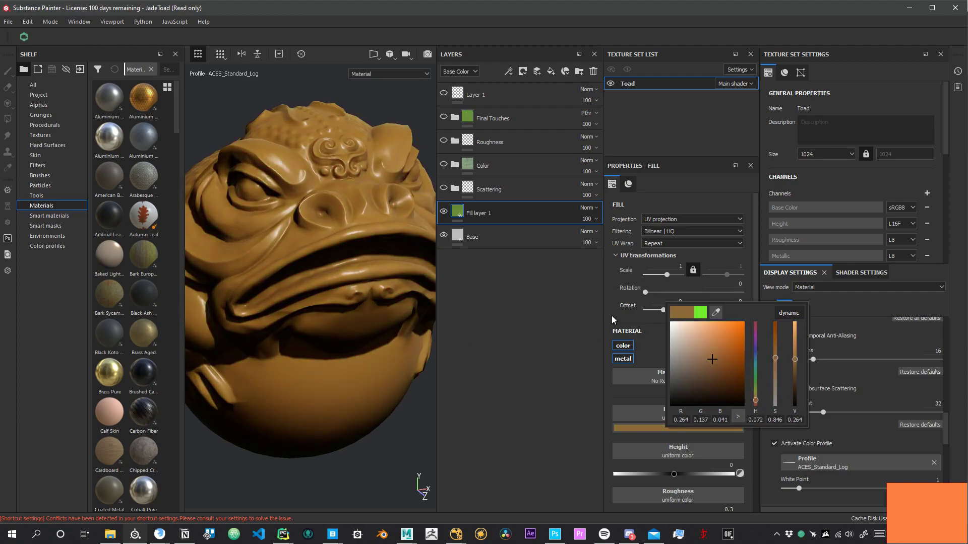
left_click_drag(711, 363, 715, 366)
left_click_drag(324, 281, 393, 302, "alt")
middle_click_drag(296, 297, 335, 313, "alt")
left_click_drag(352, 308, 338, 354, "alt")
scroll(338, 354, "down", 3)
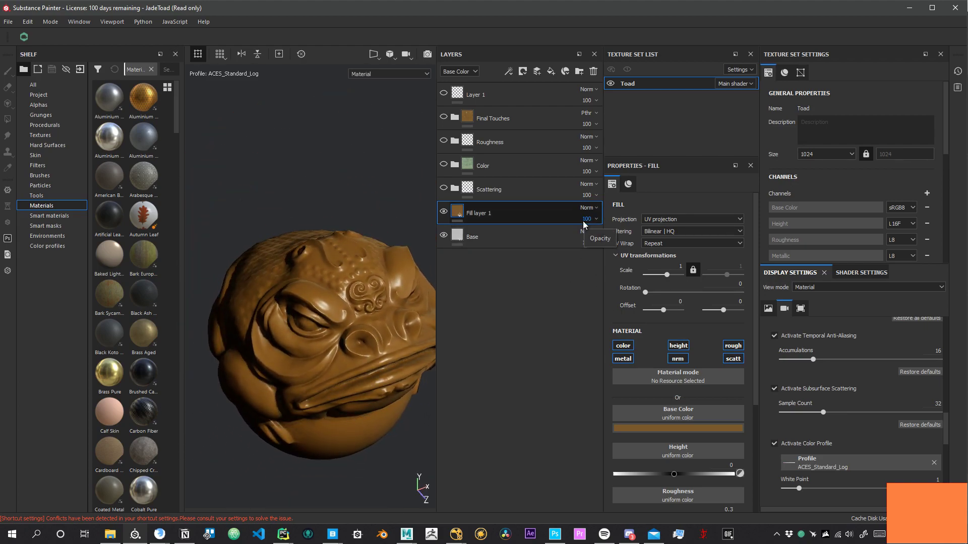
- Switch to Mari and open the New Project dialog
left_click(910, 8)
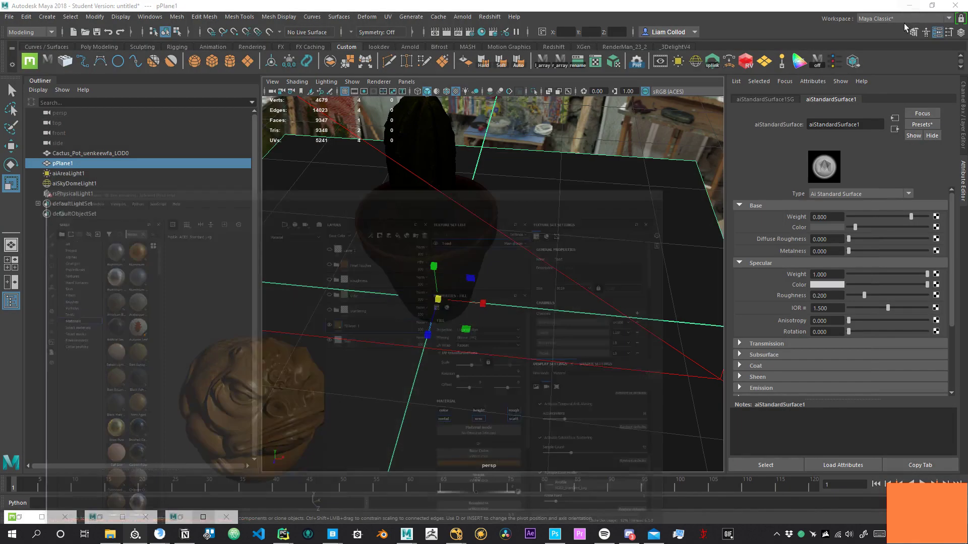
left_click(480, 536)
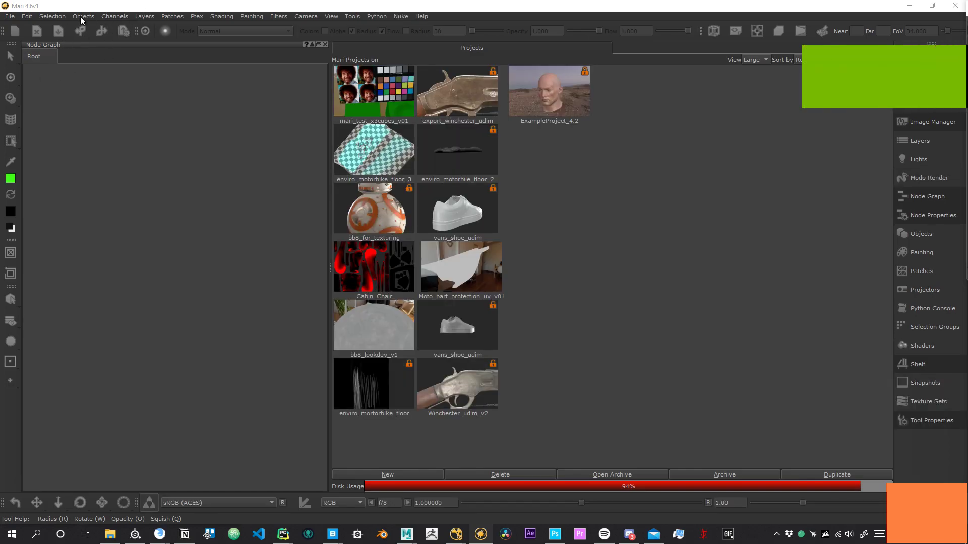
left_click(12, 16)
left_click(22, 28)
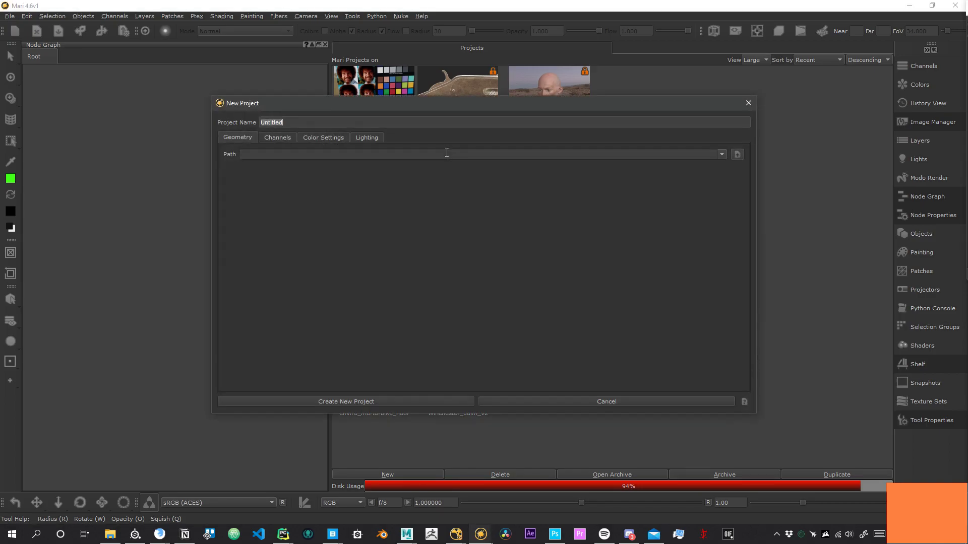
- Examine the new project's OCIO color settings and channel colorspaces, and close the dialog without creating a project
left_click(269, 137)
left_click(335, 137)
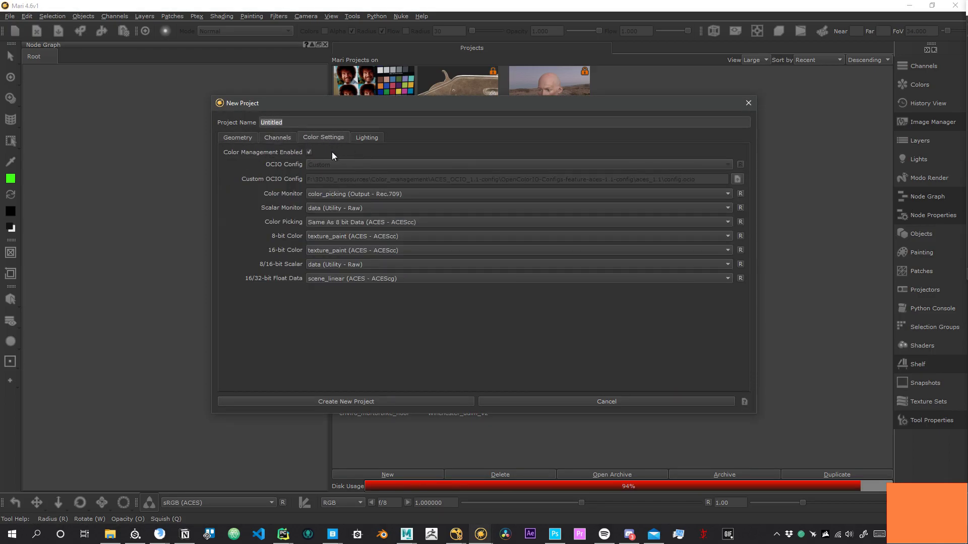
left_click(340, 162)
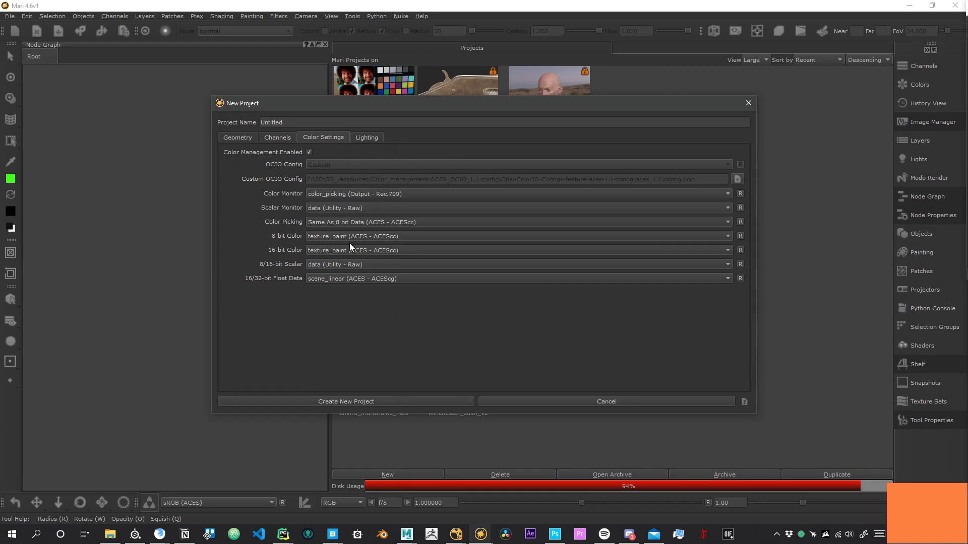
left_click(277, 136)
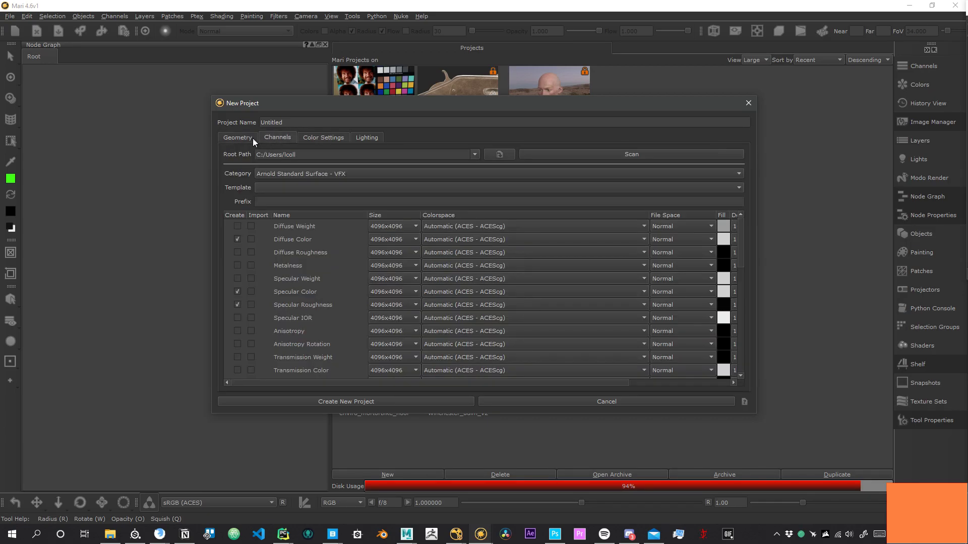
left_click(248, 143)
left_click(748, 103)
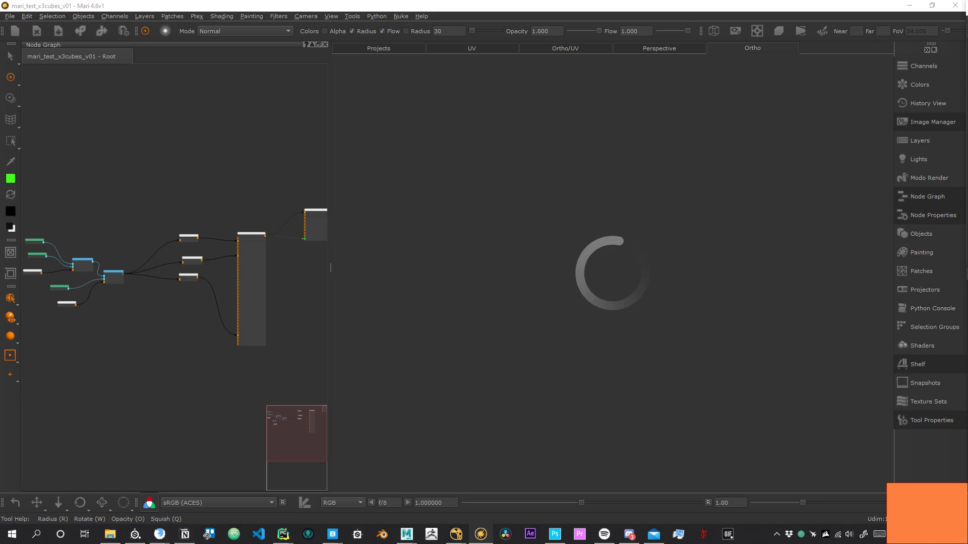
- Look through the ACES view transforms available for the mari_test_x3cubes_v01 project's viewport
left_click(181, 495)
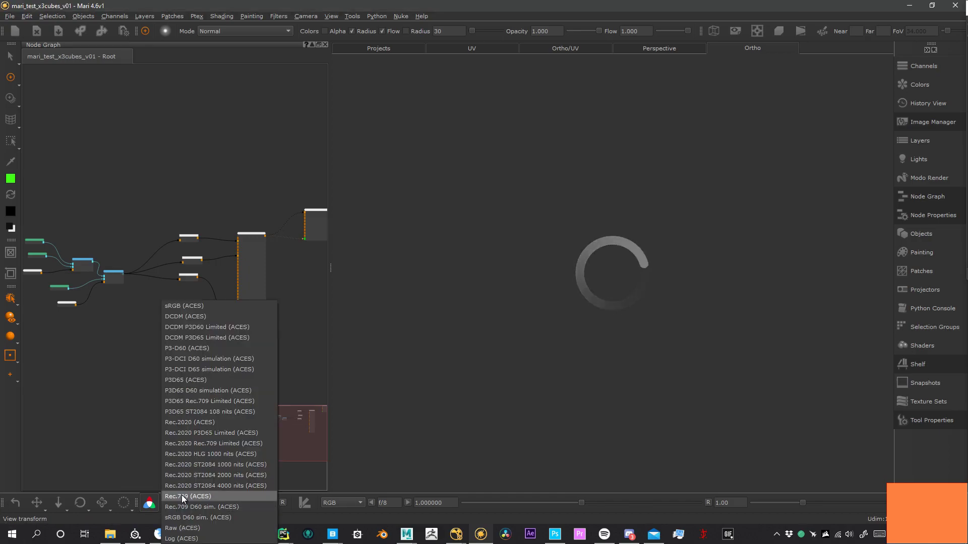
left_click(129, 454)
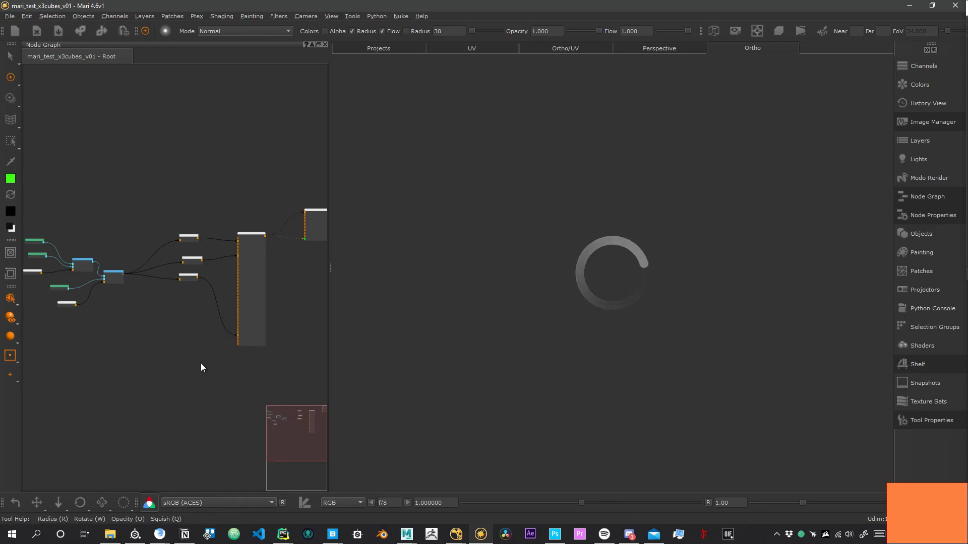
- Examine the node connections from the Multi Channel Merge through Diffuse Color, Specular Roughness and Normal to the Arnold Standard Surface shader
scroll(182, 318, "up", 3)
middle_click_drag(154, 310, 305, 401)
scroll(198, 343, "up", 6)
middle_click_drag(271, 305, 135, 284)
middle_click_drag(229, 280, 153, 288)
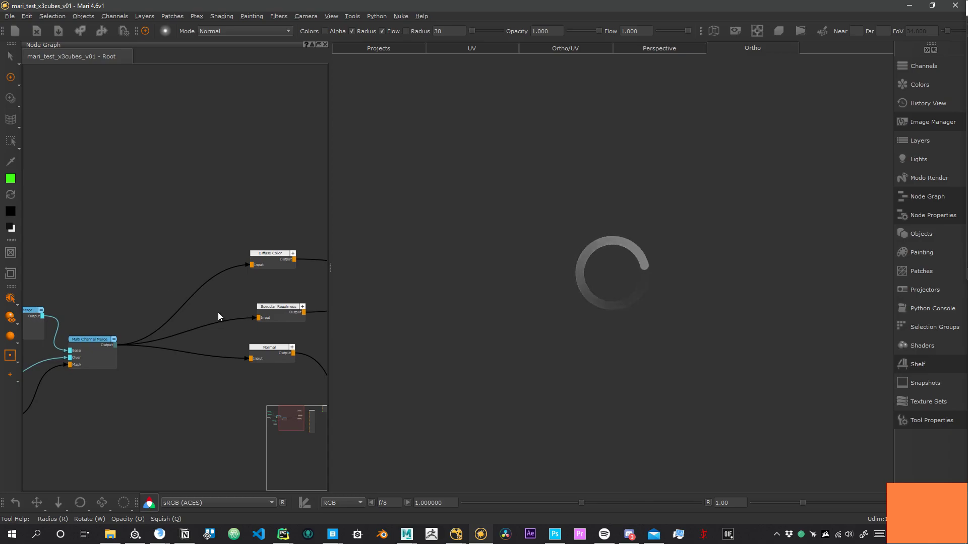
middle_click_drag(269, 378, 189, 369)
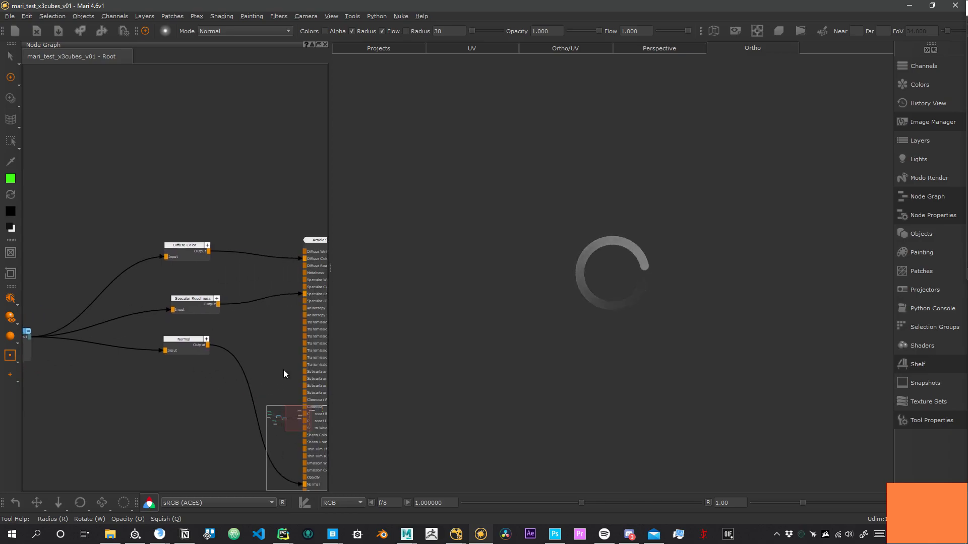
left_click(177, 246)
middle_click_drag(88, 251, 149, 212)
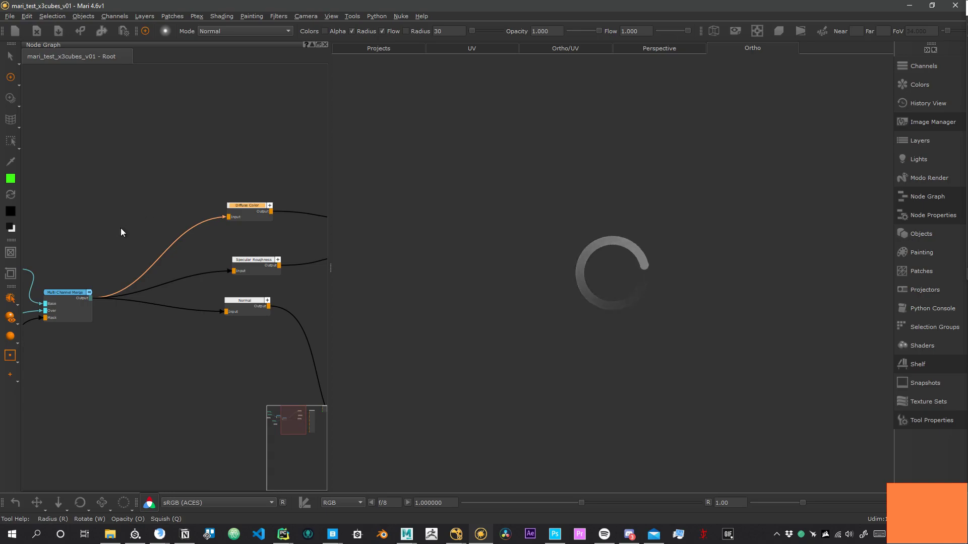
- Move the Normal node farther below Specular Roughness and shift the Arnold Standard Surface node slightly upward in the node graph
left_click(239, 351)
middle_click_drag(231, 336, 148, 368)
left_click_drag(161, 347, 173, 440)
middle_click_drag(181, 355, 184, 319)
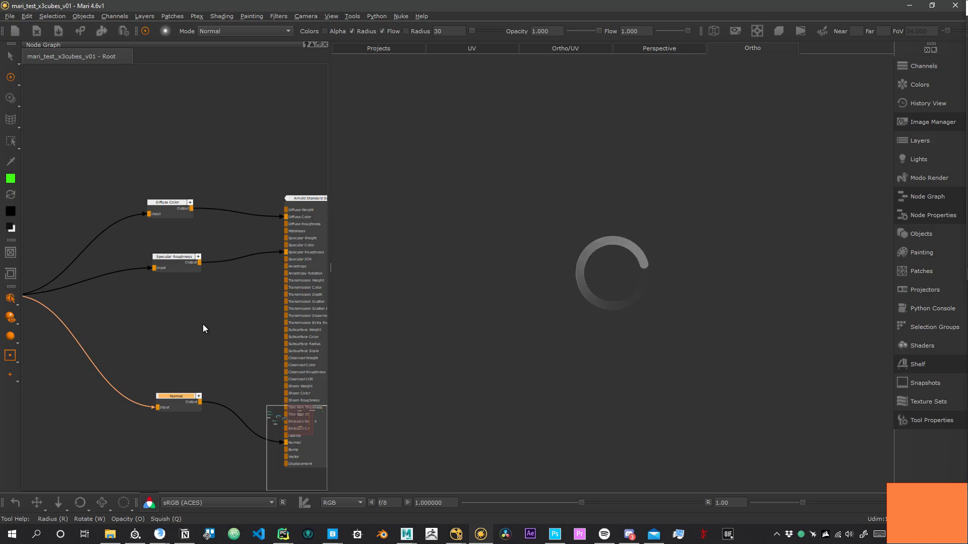
middle_click_drag(208, 311, 139, 277)
scroll(139, 276, "up", 1)
left_click_drag(258, 305, 258, 267)
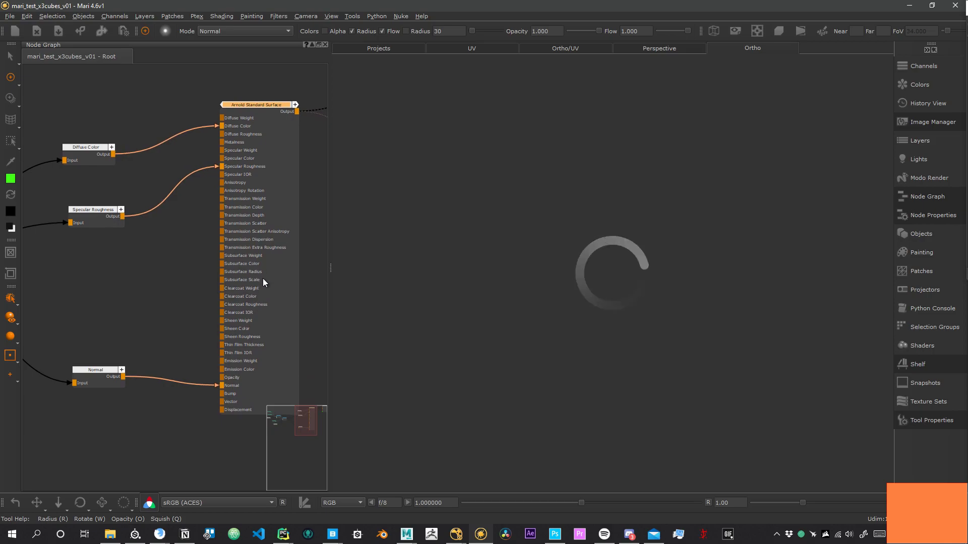
middle_click_drag(136, 286, 341, 296)
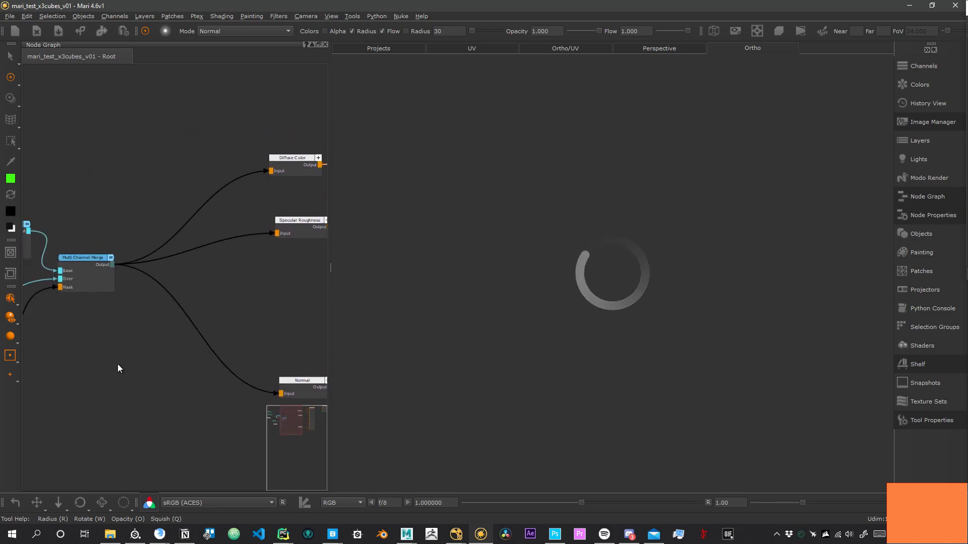
middle_click_drag(167, 302, 389, 234)
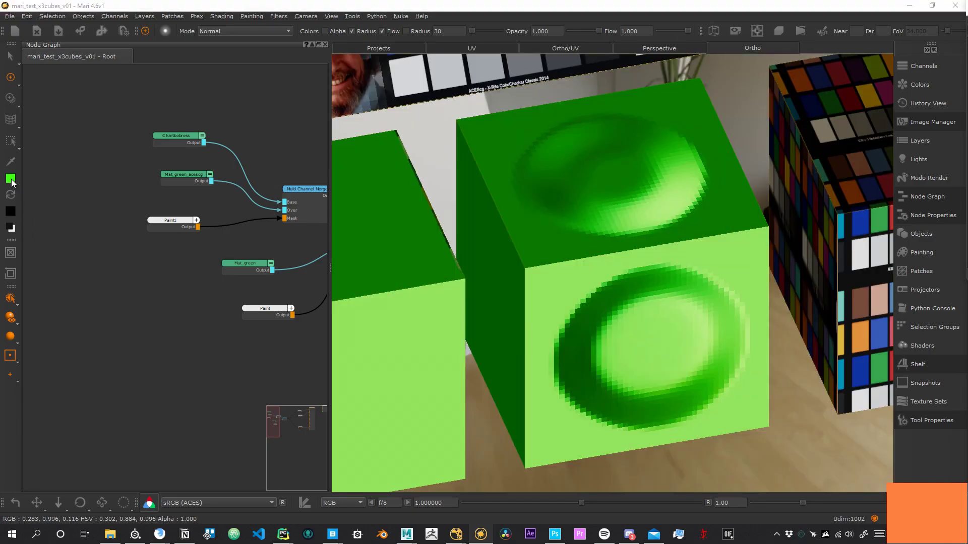
- Open the foreground color picker and sample the light green of the cube's front face, followed by its dark green top face
left_click(10, 179)
left_click_drag(299, 195, 502, 91)
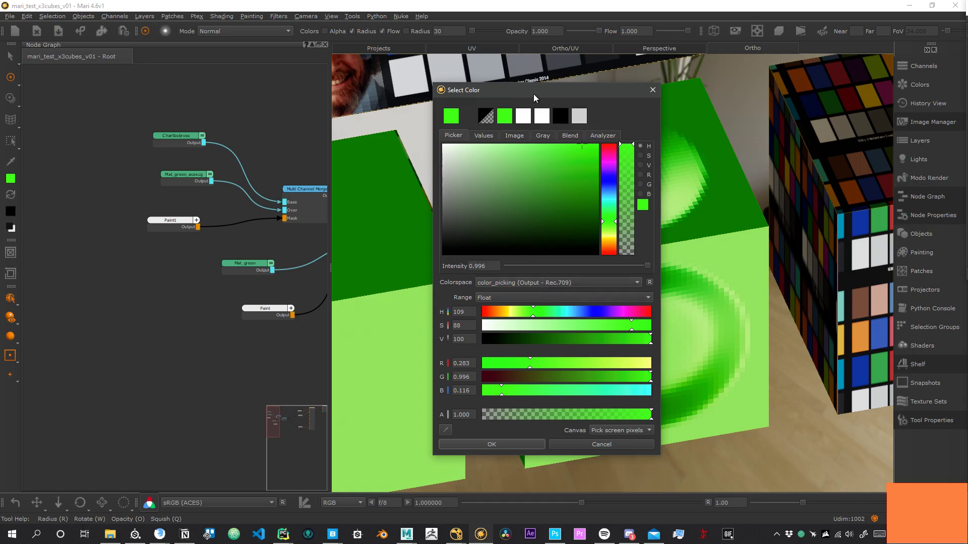
left_click_drag(534, 94, 728, 111)
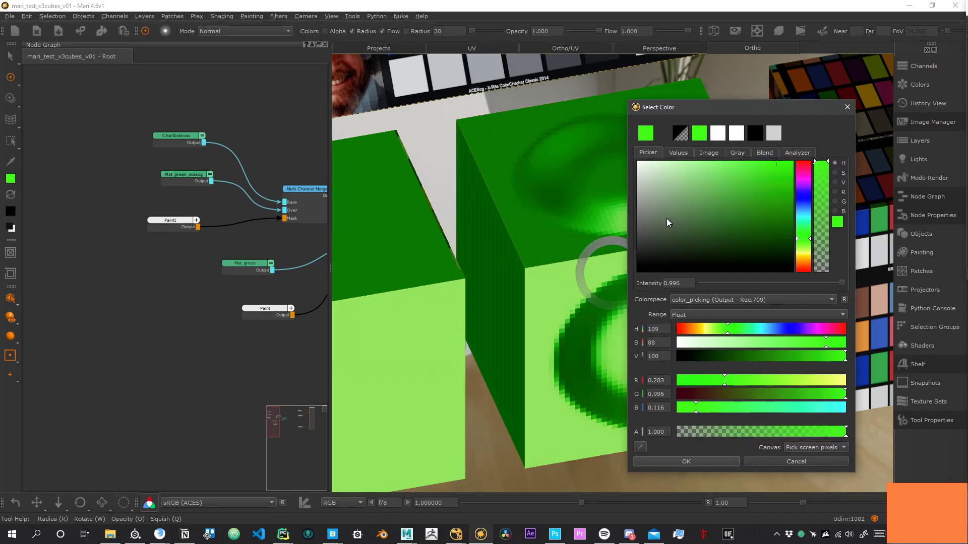
left_click(640, 448)
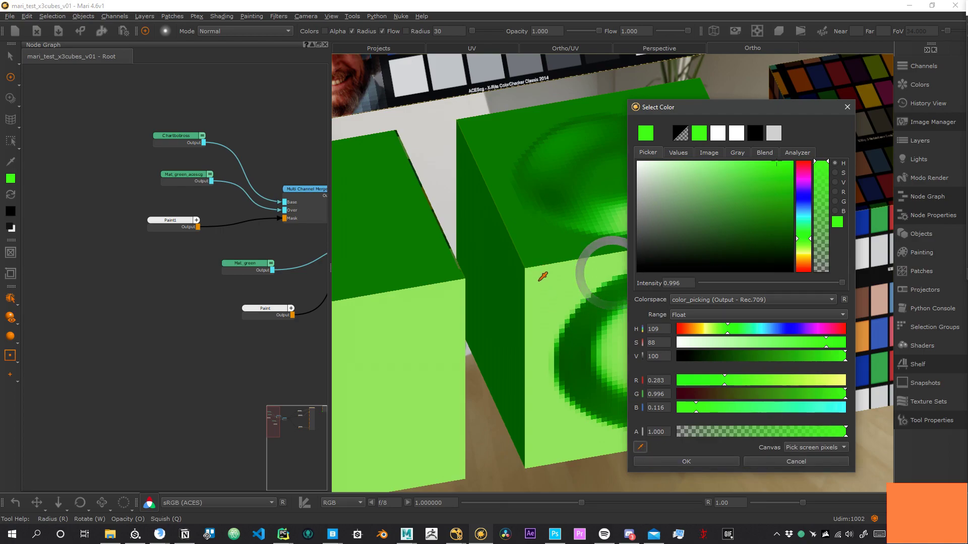
left_click(551, 316)
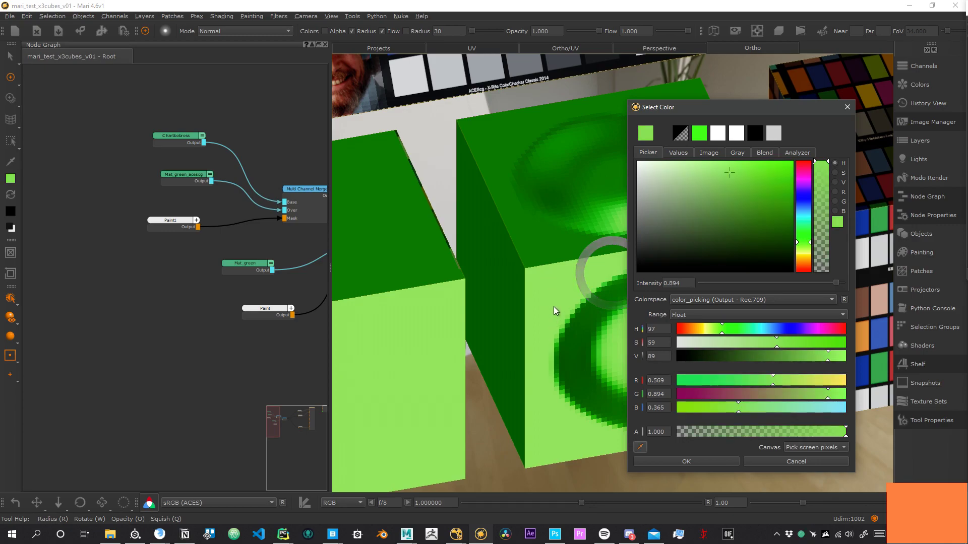
left_click(532, 244)
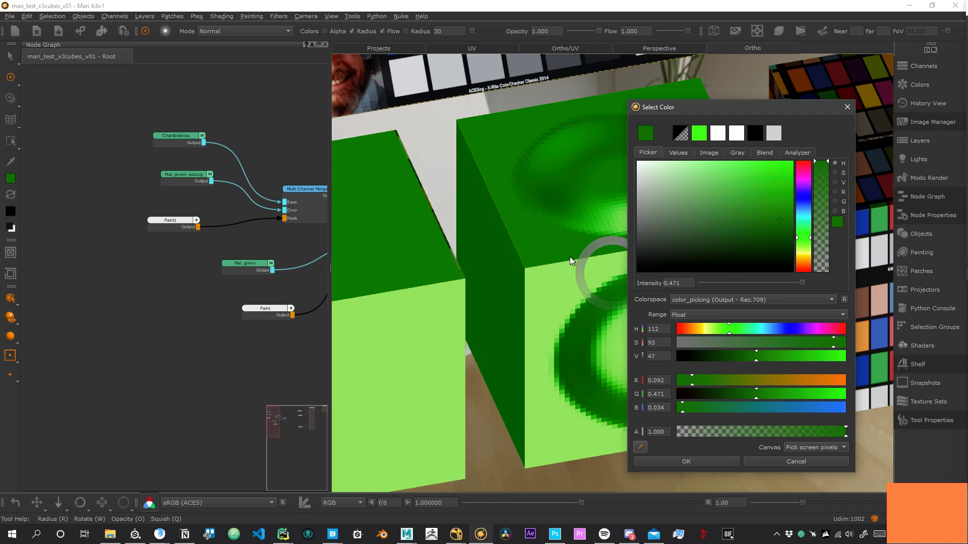
- Try the Utility - Curve - sRGB colorspace in the color picker
left_click(743, 300)
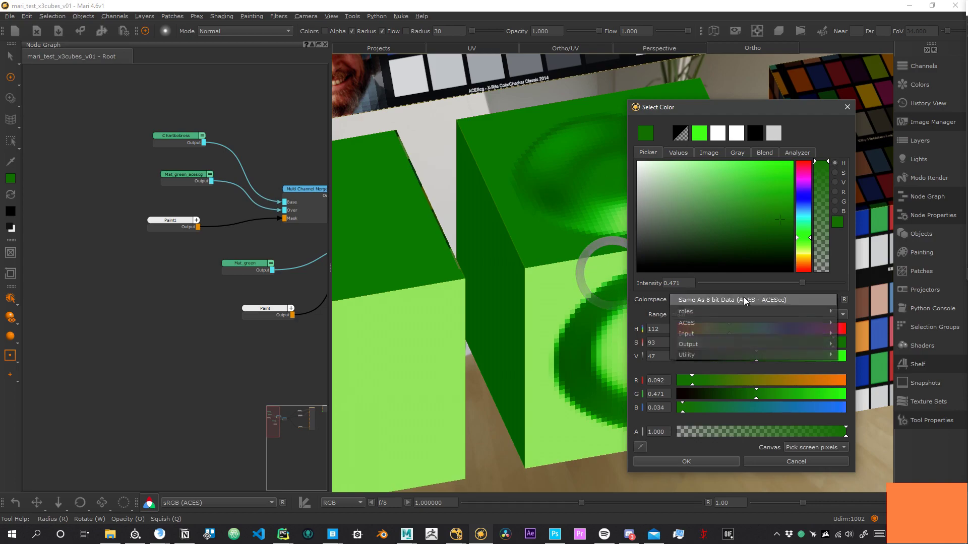
left_click(707, 298)
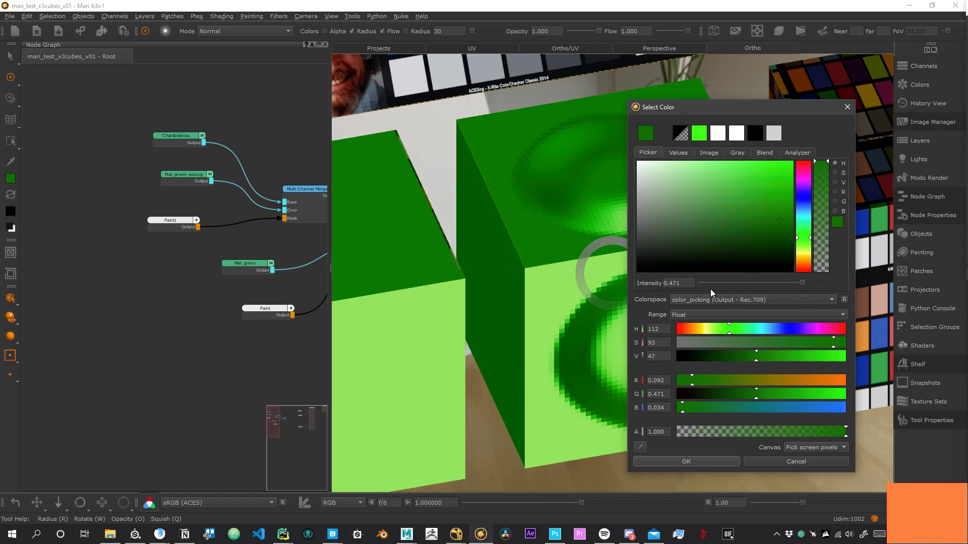
left_click(694, 297)
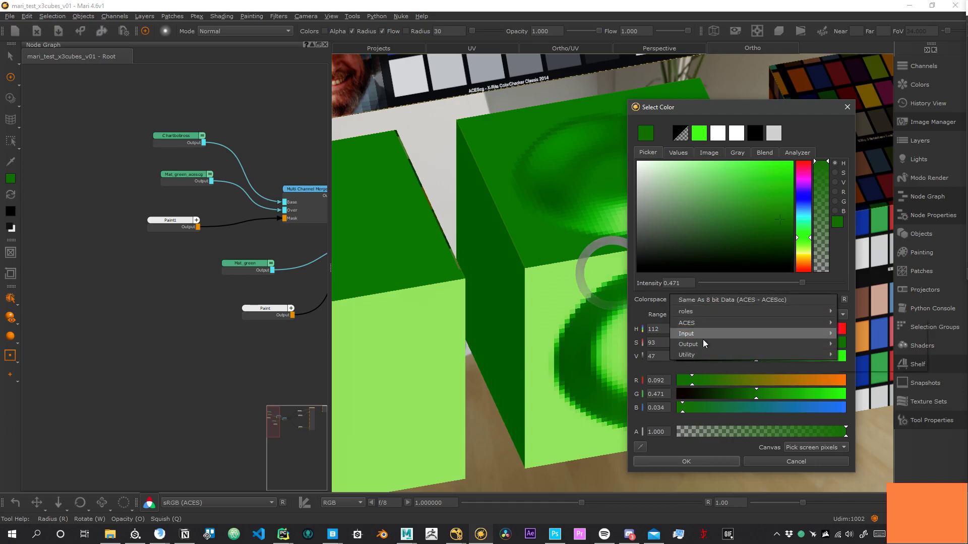
mouse_move(709, 355)
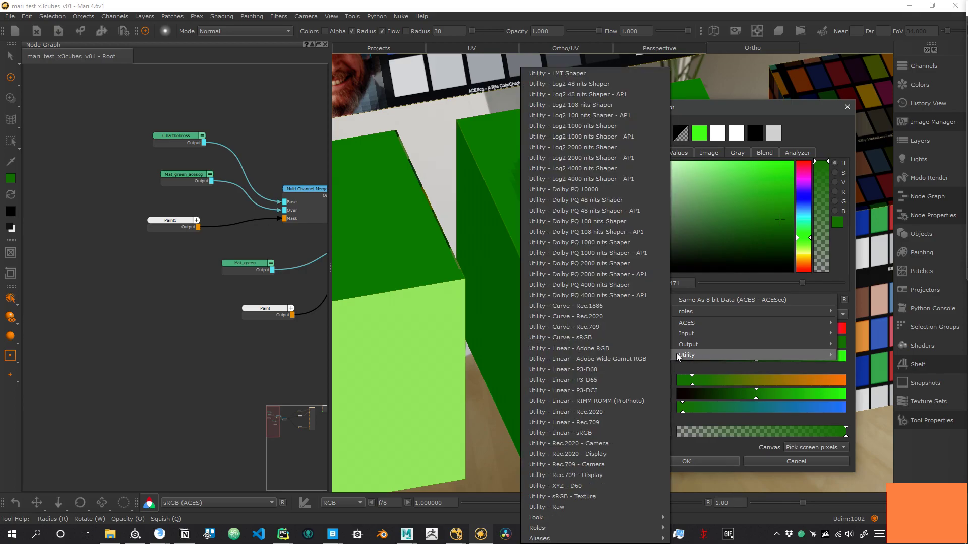
left_click(576, 337)
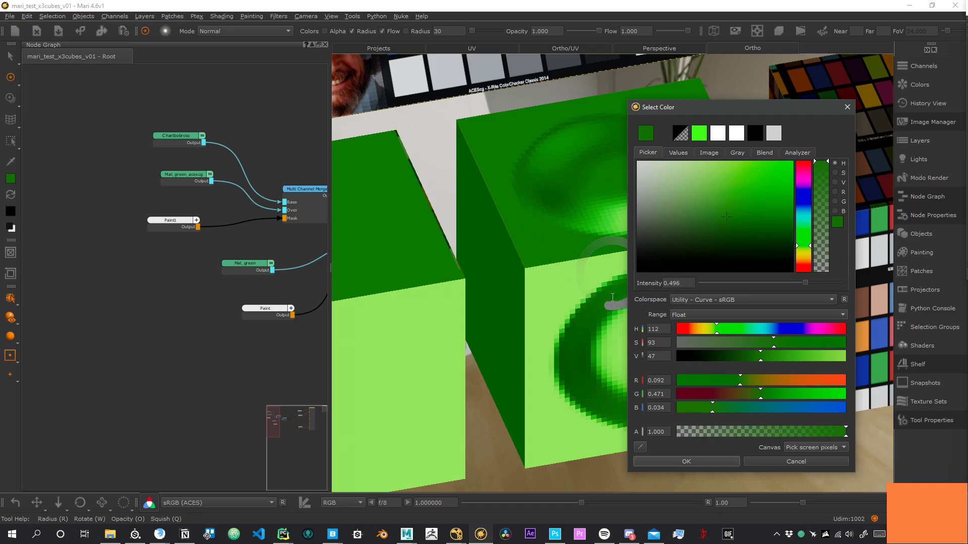
left_click(154, 261)
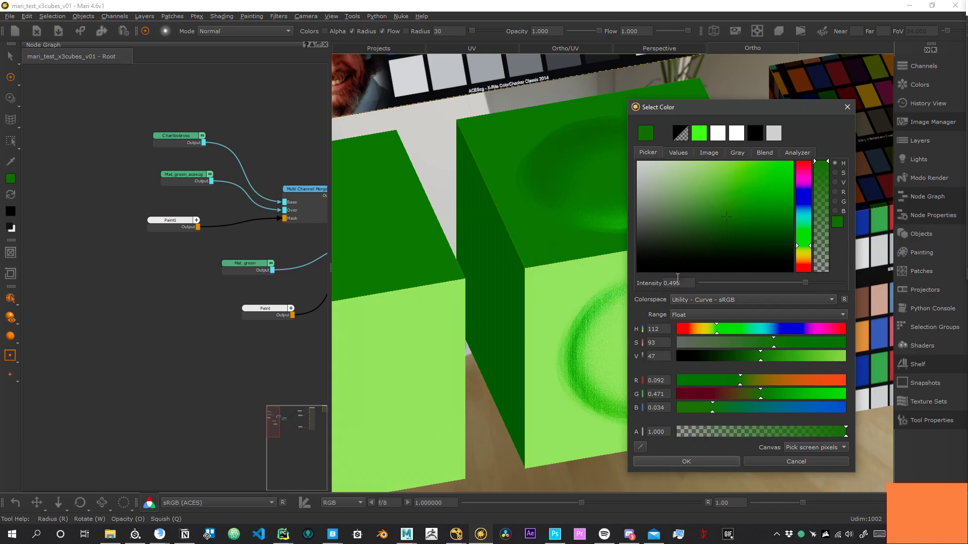
- Browse the picker's colorspace options, choose Output - sRGB, and close the color dialog without applying the color
left_click(710, 302)
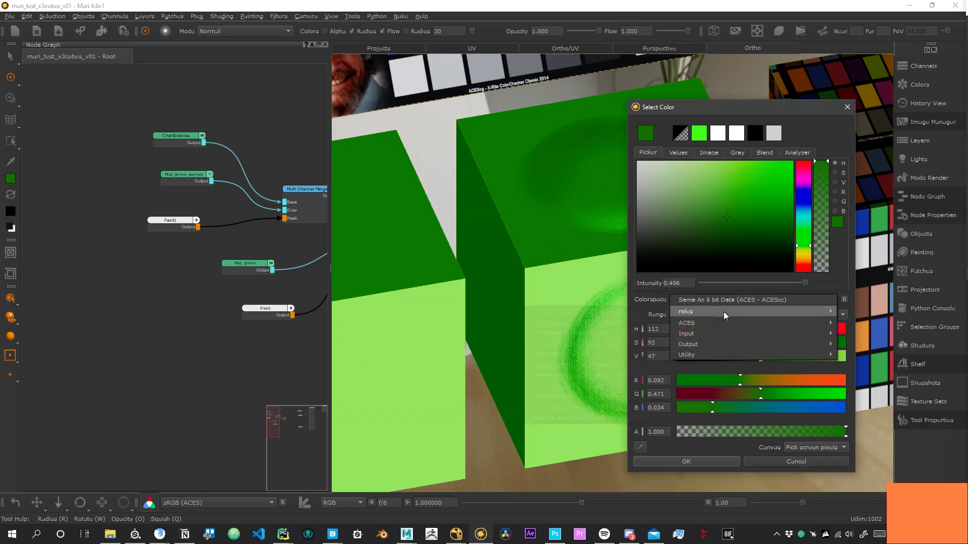
mouse_move(679, 348)
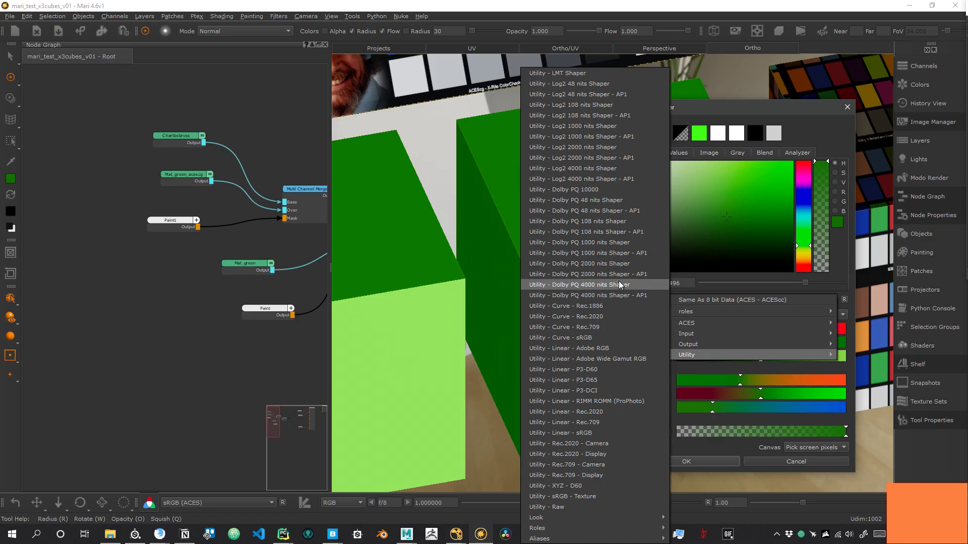
left_click(634, 301)
left_click(711, 299)
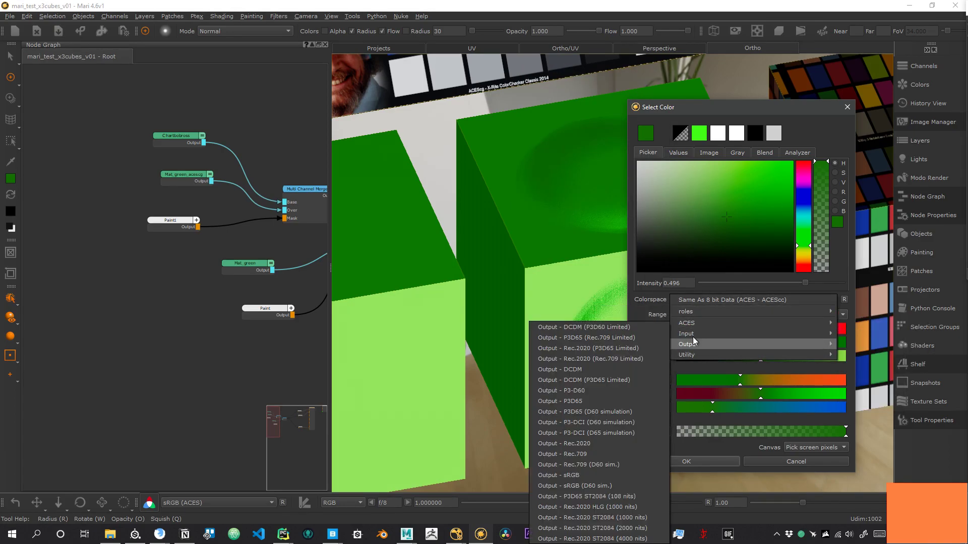
mouse_move(697, 313)
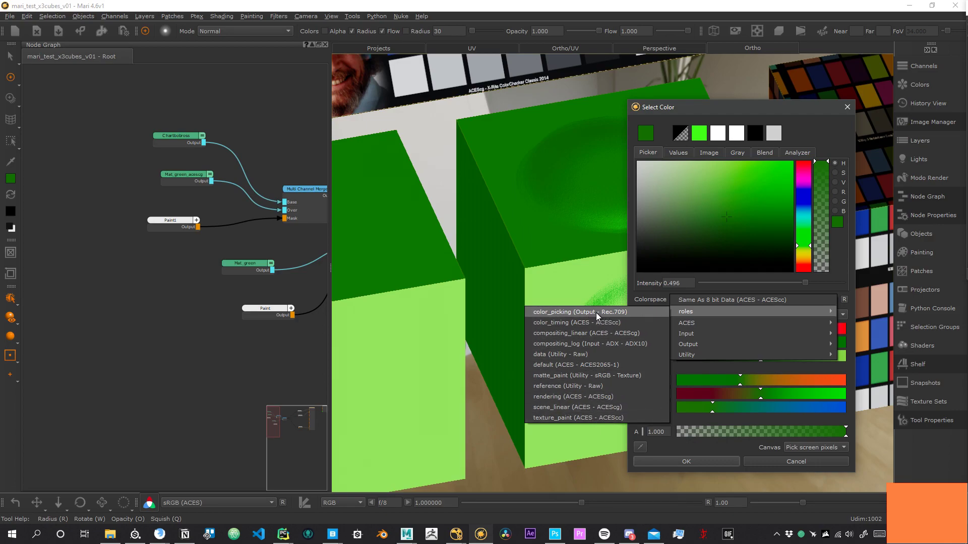
mouse_move(695, 346)
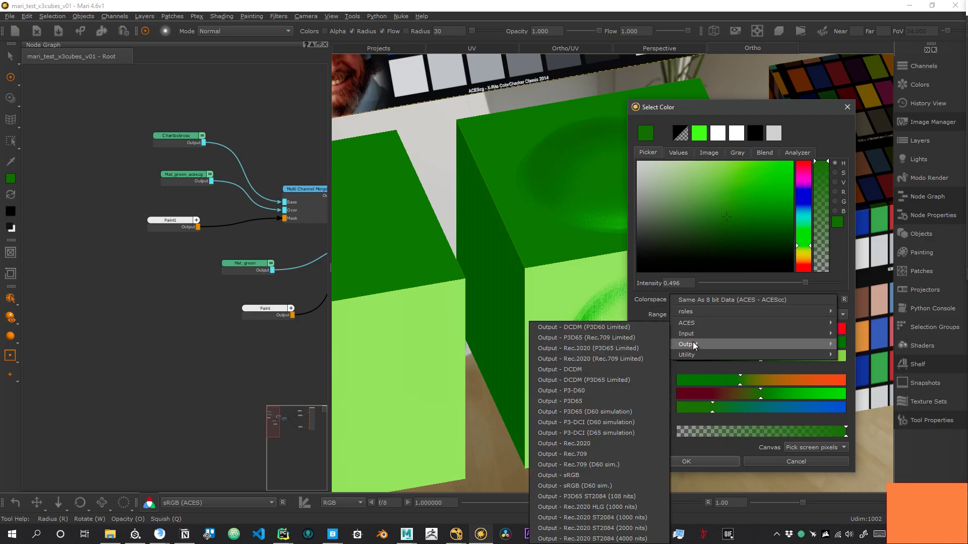
left_click(604, 474)
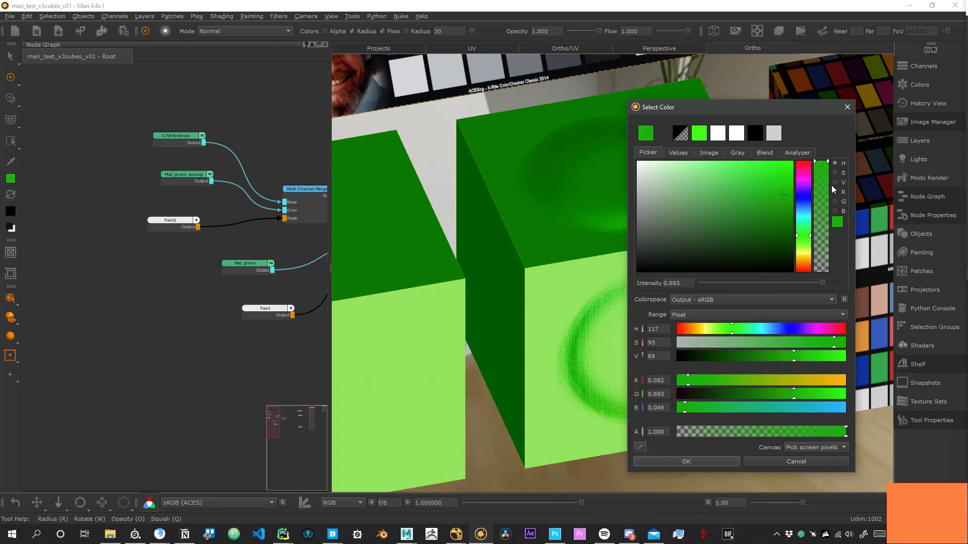
left_click(848, 107)
middle_click_drag(151, 238, 71, 328)
mouse_move(216, 369)
middle_mouse_down()
mouse_move(182, 329)
mouse_move(180, 303)
mouse_move(287, 285)
middle_mouse_up()
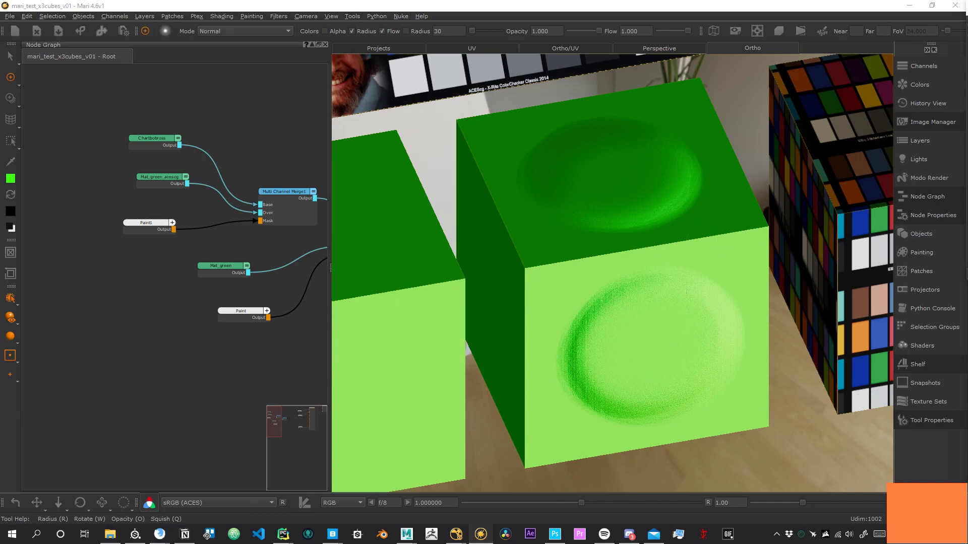
- Open the Image Manager with the bob-ross image selected, and enlarge the window and its info section to show all image details
key("i")
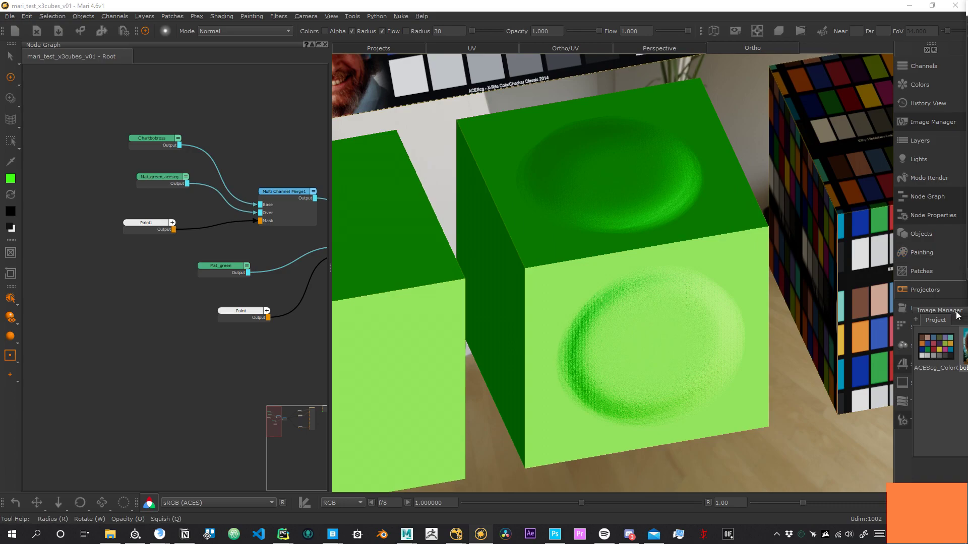
left_click_drag(954, 312, 543, 122)
left_click(574, 155)
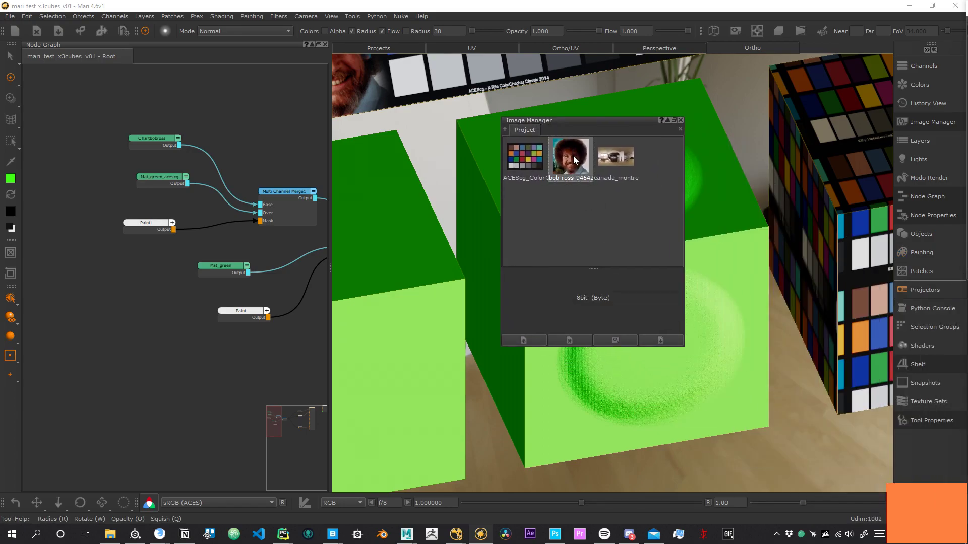
left_click(682, 343)
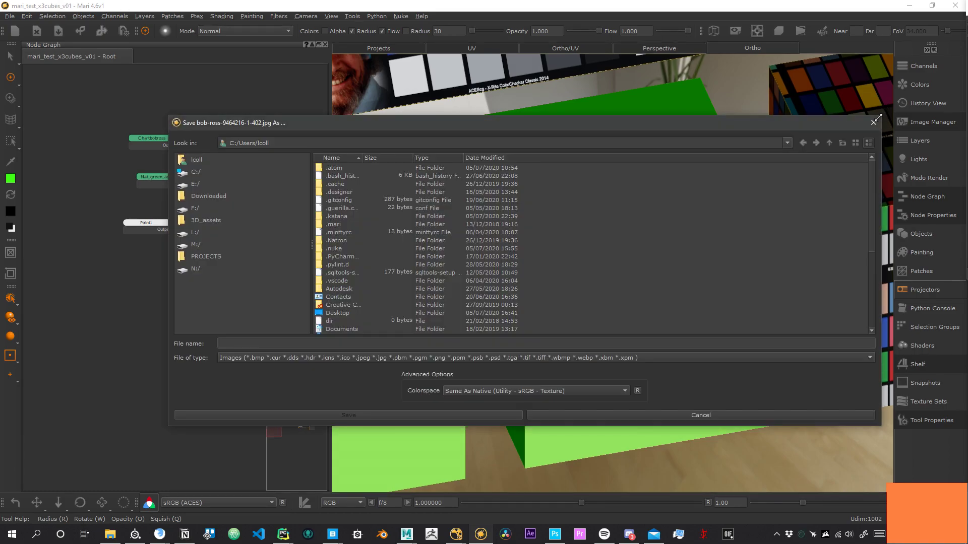
key("Escape")
left_click_drag(684, 347, 838, 470)
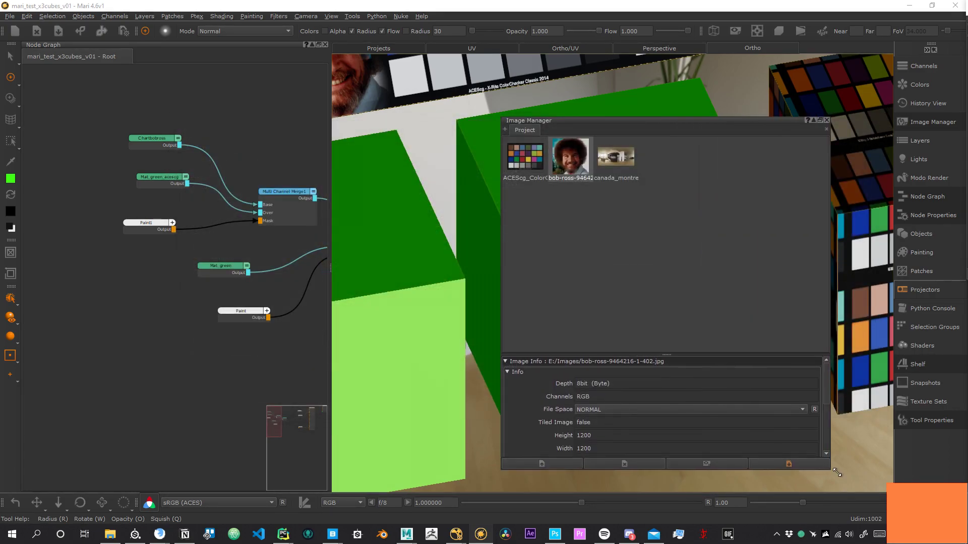
left_click_drag(615, 352, 615, 232)
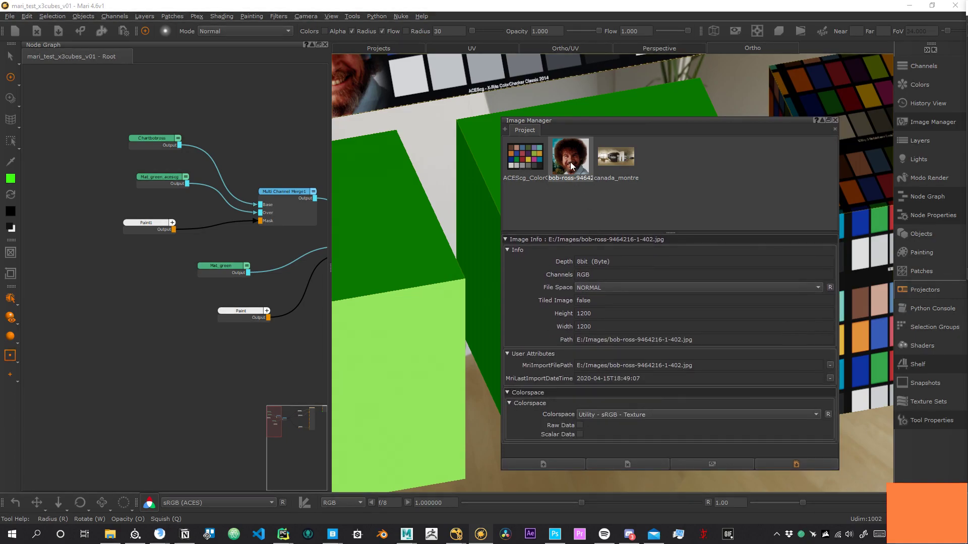
- Review the colorspace assigned to the bob-ross, canada_montreal and ACEScg_ColorChecker2014 images and the alternatives on offer
left_click(613, 414)
left_click(707, 191)
left_click(630, 156)
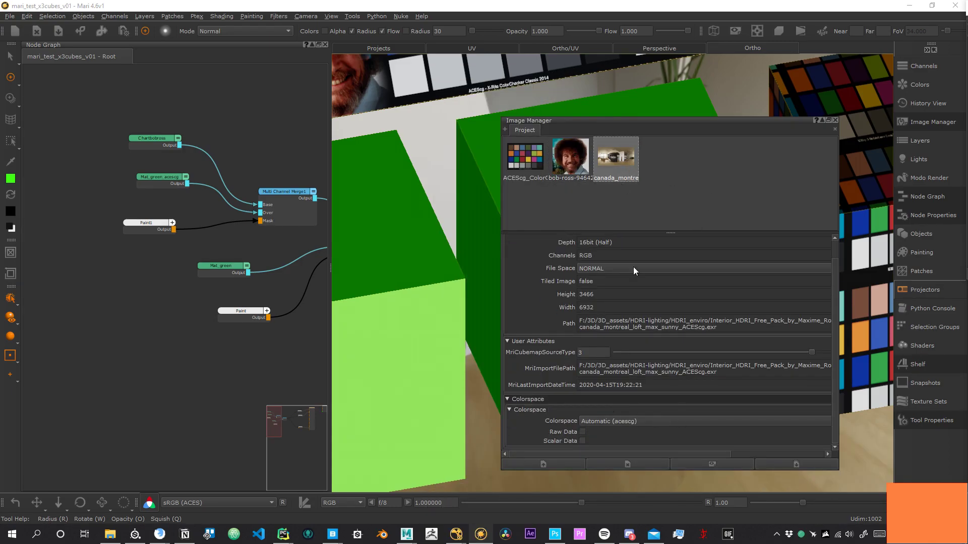
left_click(527, 161)
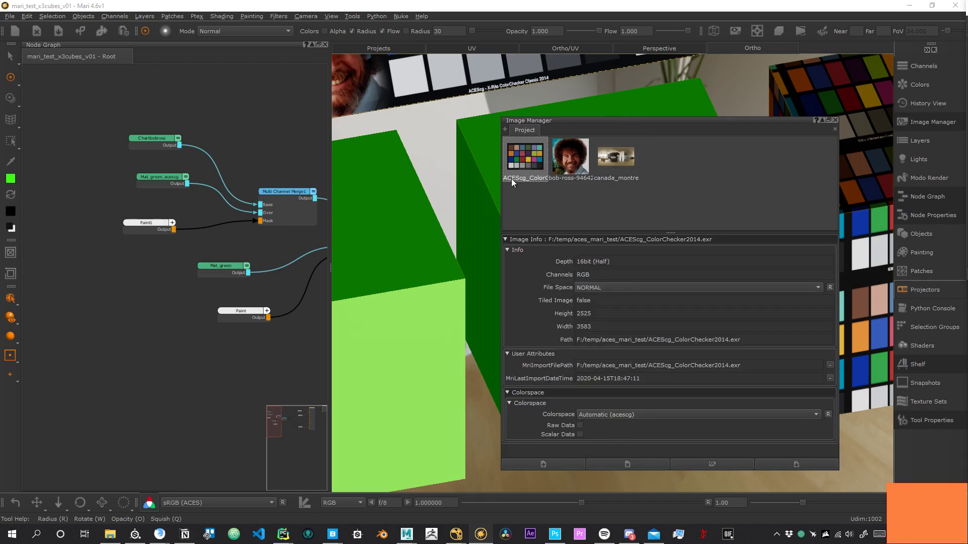
mouse_move(626, 422)
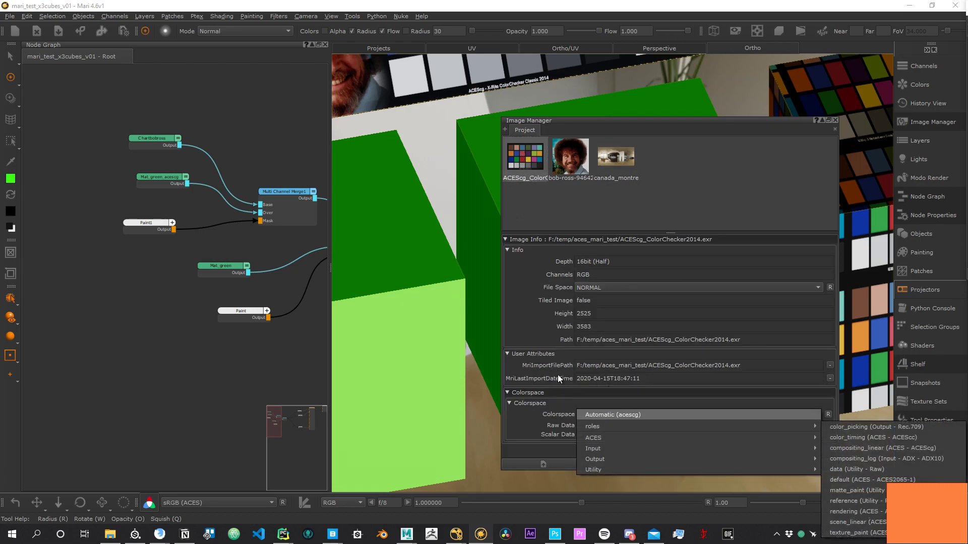
left_click(586, 203)
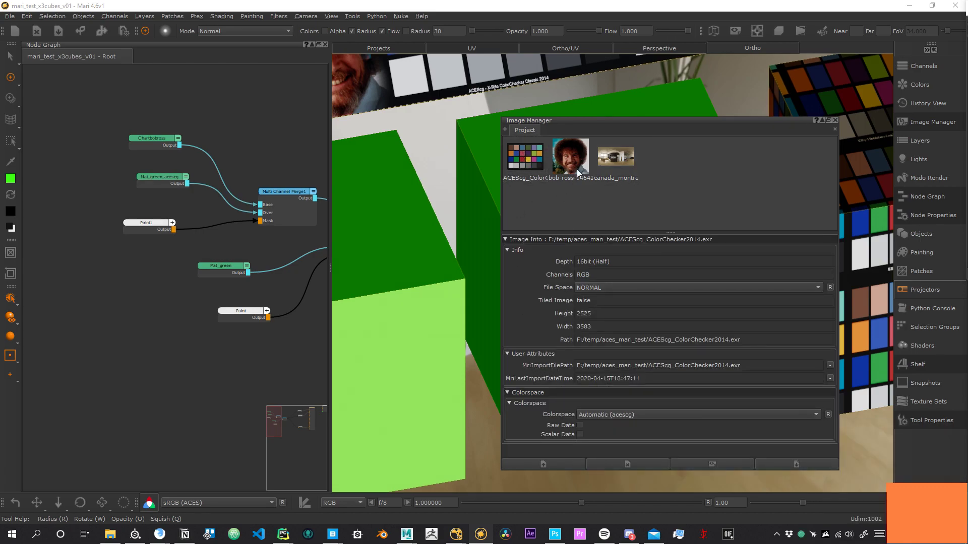
left_click(619, 173)
scroll(546, 401, "down", 1)
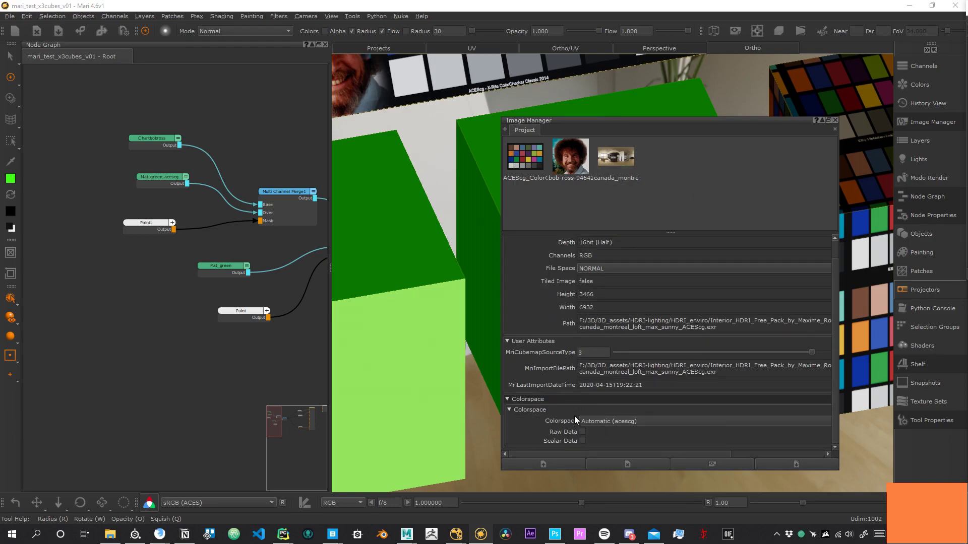
- Close the Image Manager and start creating a new channel from the node graph
left_click(835, 121)
key("f")
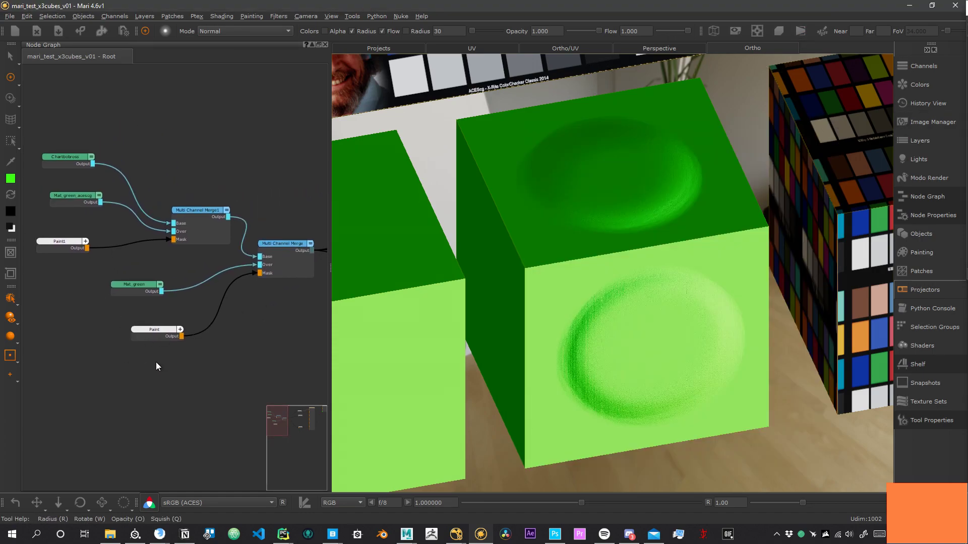
key("Tab")
type("chn")
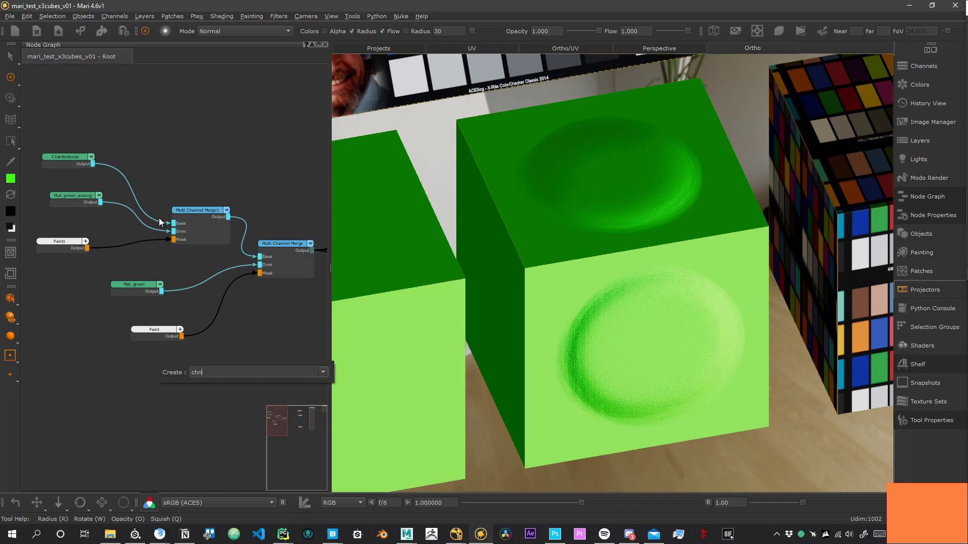
key("Down")
key("Return")
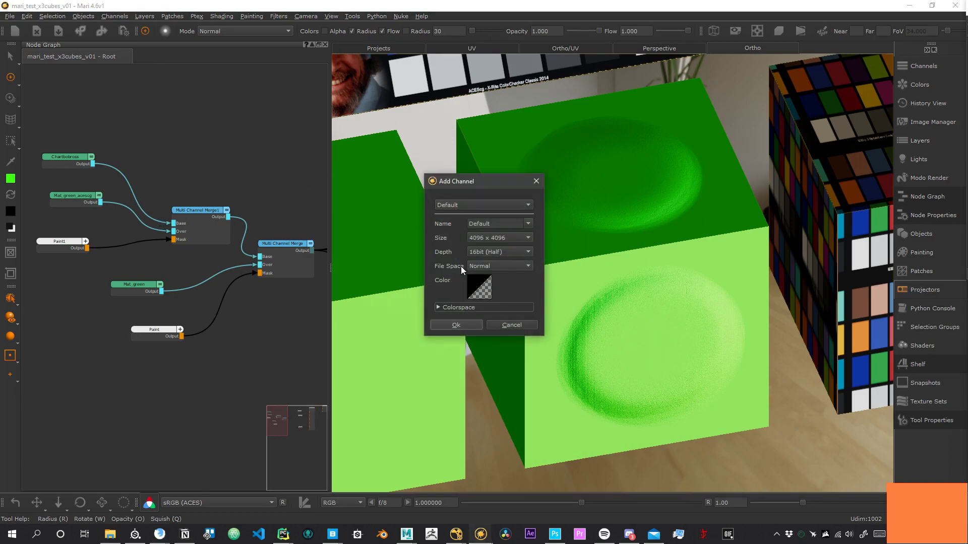
- Expand the new channel's colorspace options, try Raw Data for its color data, and close the dialog without adding the channel
left_click_drag(543, 335, 661, 416)
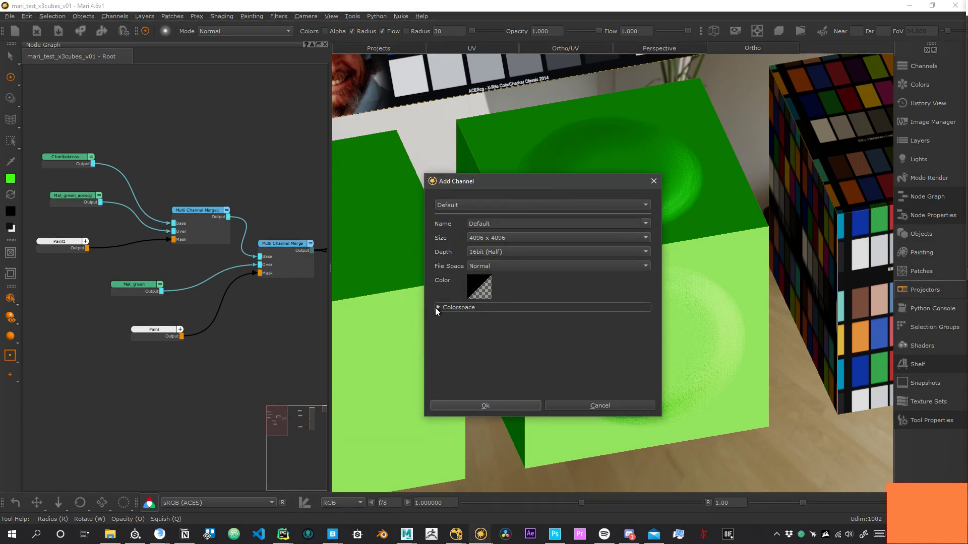
left_click(437, 307)
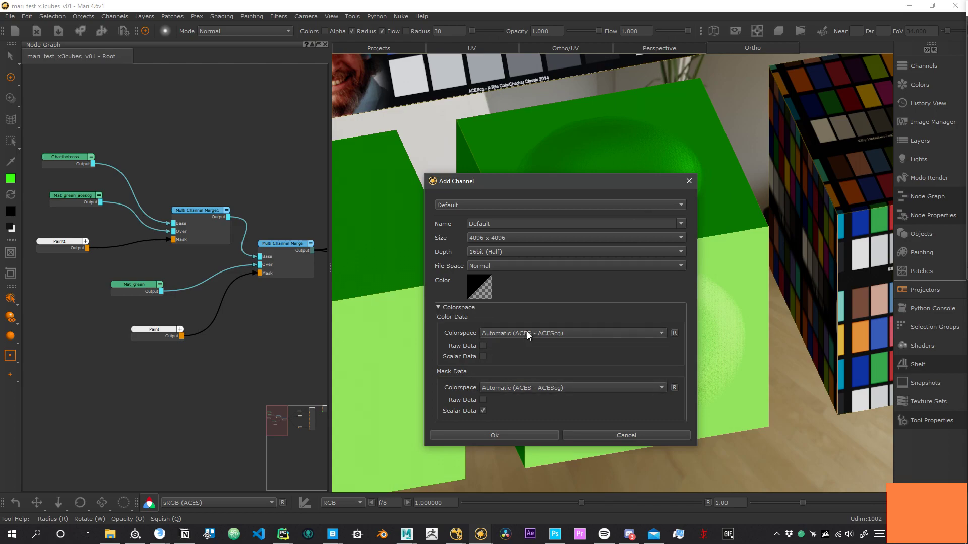
left_click(483, 347)
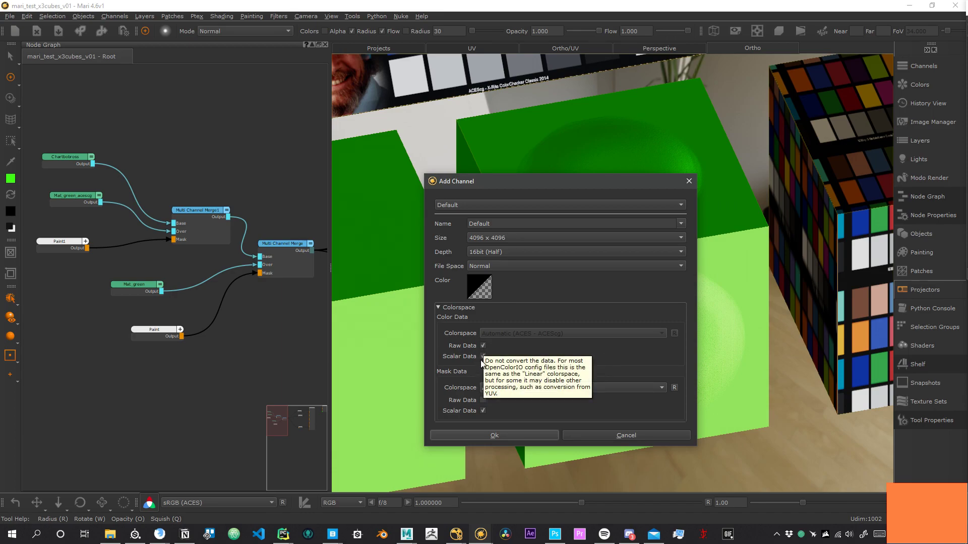
left_click(683, 186)
- Look inside the Multi Channel Merge1 node and return to the root graph
middle_click_drag(108, 347, 179, 416)
middle_click_drag(199, 348, 124, 350)
left_click(185, 285)
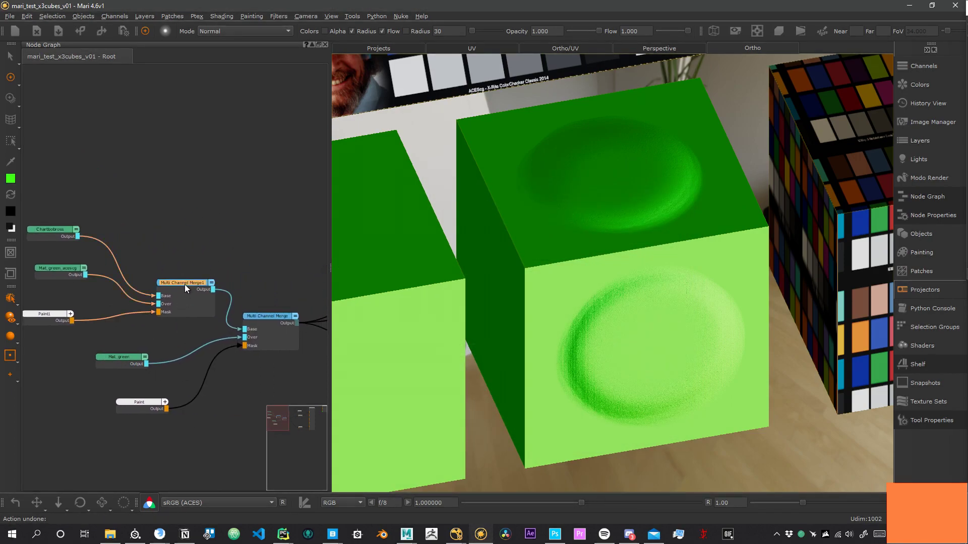
left_click(184, 282, "ctrl")
double_click(185, 291)
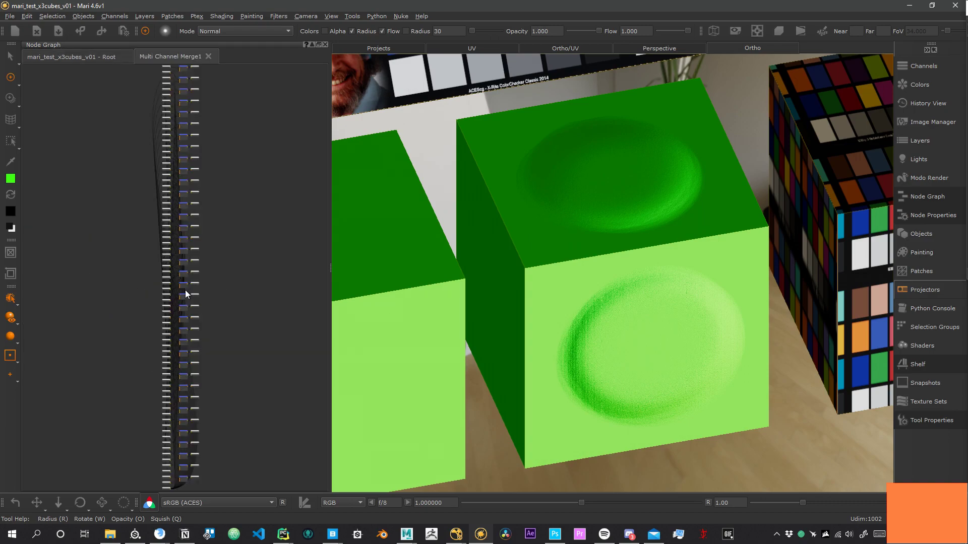
left_click(89, 58)
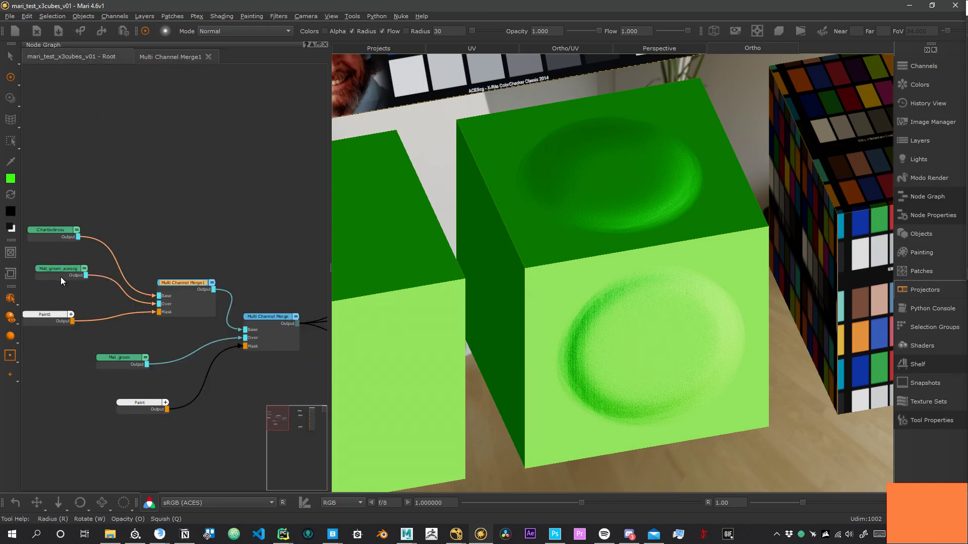
- Open the contents of the Mat_green_acescg node and select the Merge node inside it
left_click(74, 316)
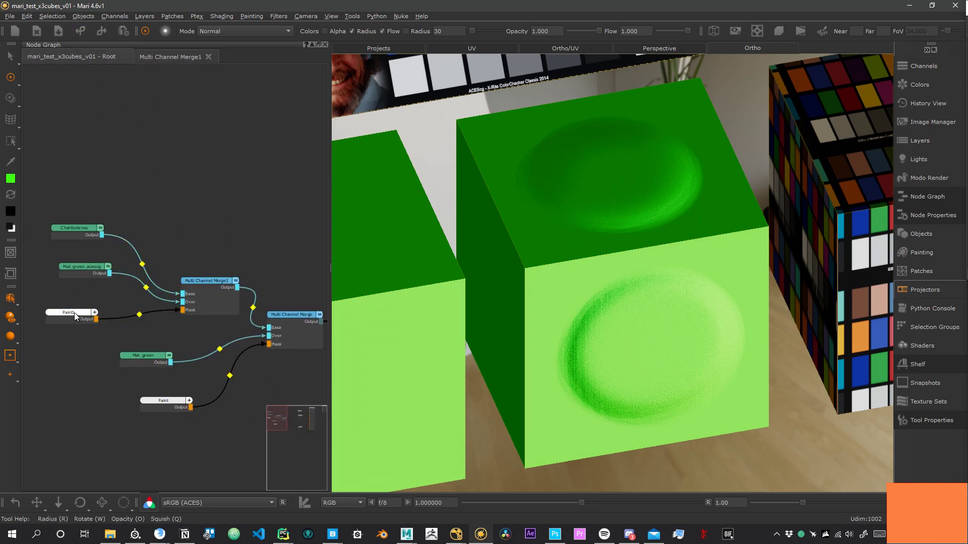
double_click(94, 271)
middle_click_drag(128, 186, 110, 344)
scroll(166, 323, "up", 8)
left_click(232, 377)
- Bring up the Merge node's properties and set Colorspace Enabled to Disable
middle_click_drag(267, 387, 200, 301)
scroll(201, 302, "up", 6)
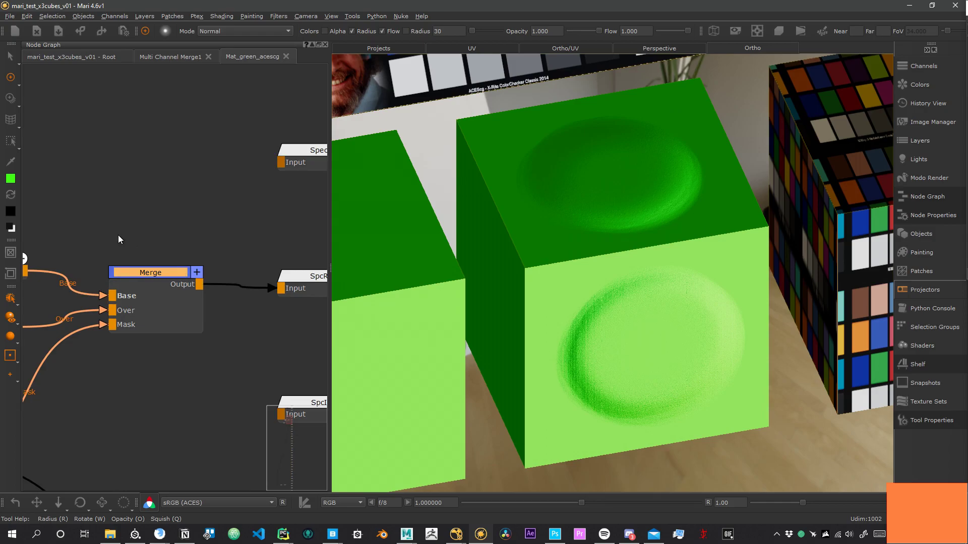
middle_click_drag(118, 235, 182, 247)
left_click_drag(967, 83, 427, 132)
left_click(460, 220)
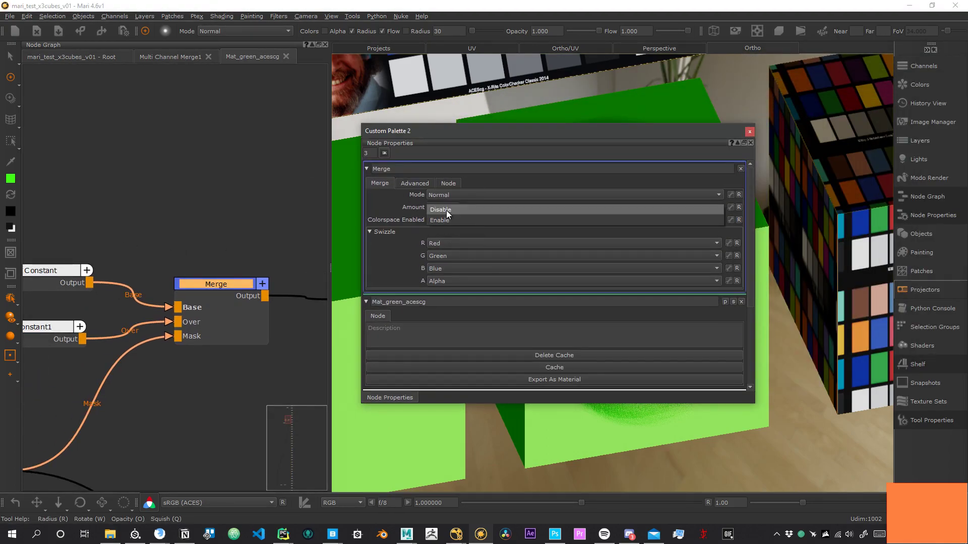
left_click(446, 210)
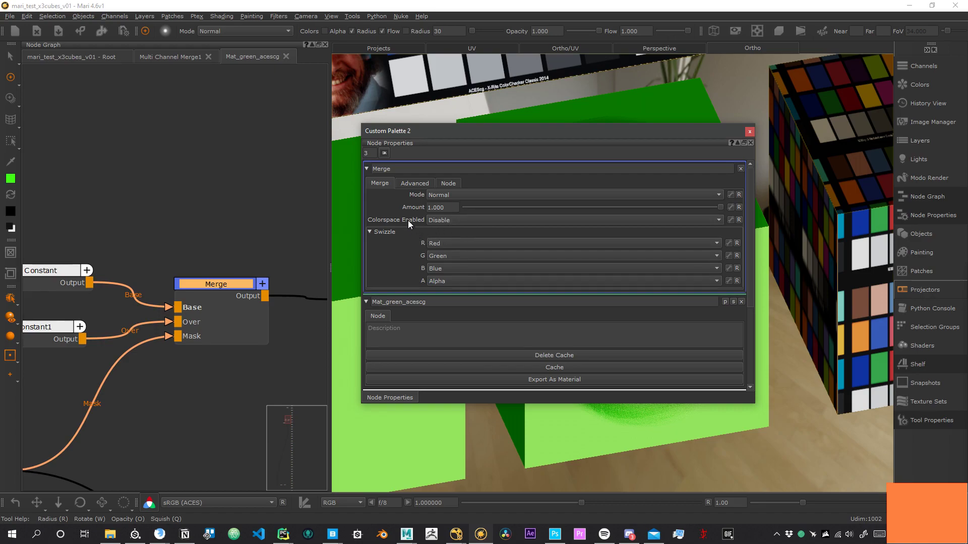
- Examine the Constant1 node feeding the Merge and the blend modes offered for the Merge, keeping the mode at Normal
mouse_move(68, 357)
middle_mouse_down()
mouse_move(208, 296)
mouse_move(168, 316)
middle_mouse_up()
left_click_drag(168, 316, 150, 307)
left_click(455, 196)
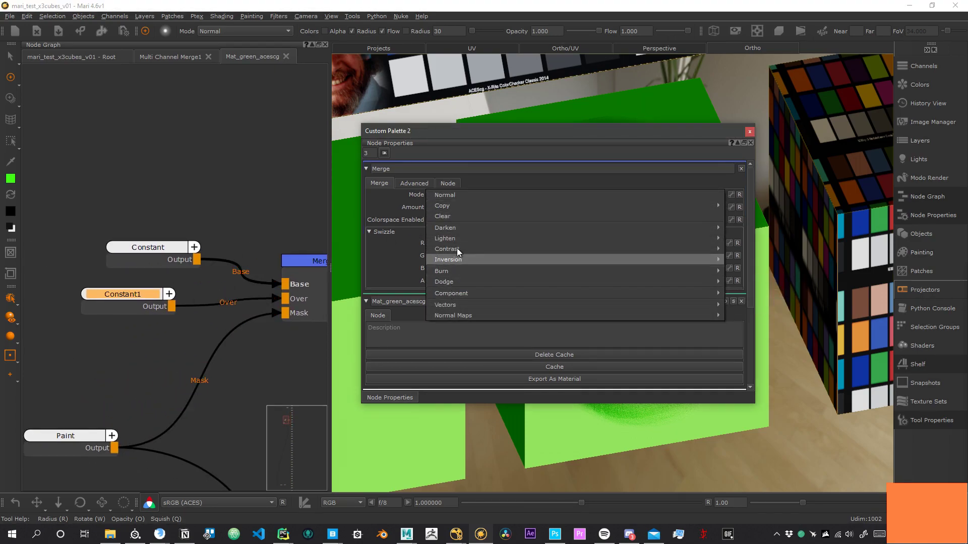
mouse_move(456, 229)
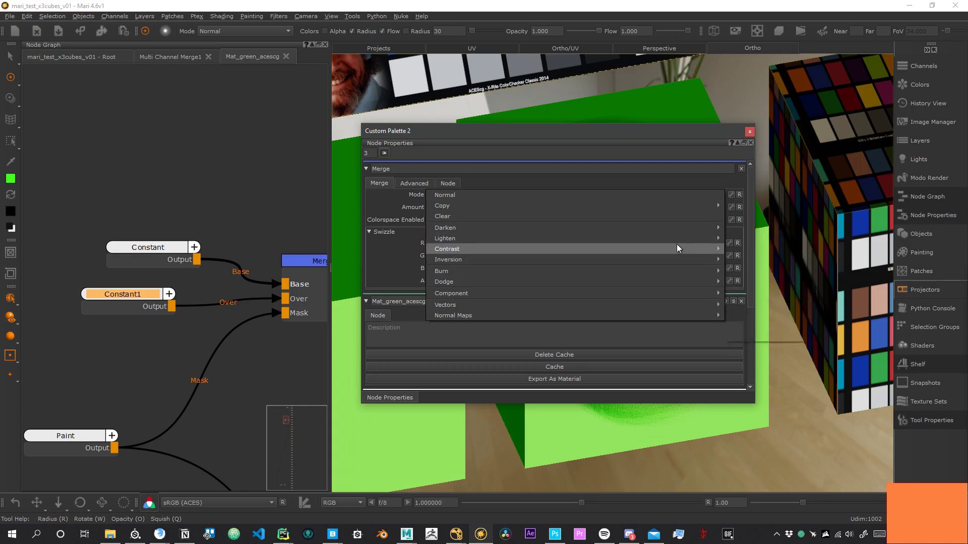
left_click(460, 140)
left_click(437, 220)
left_click(437, 221)
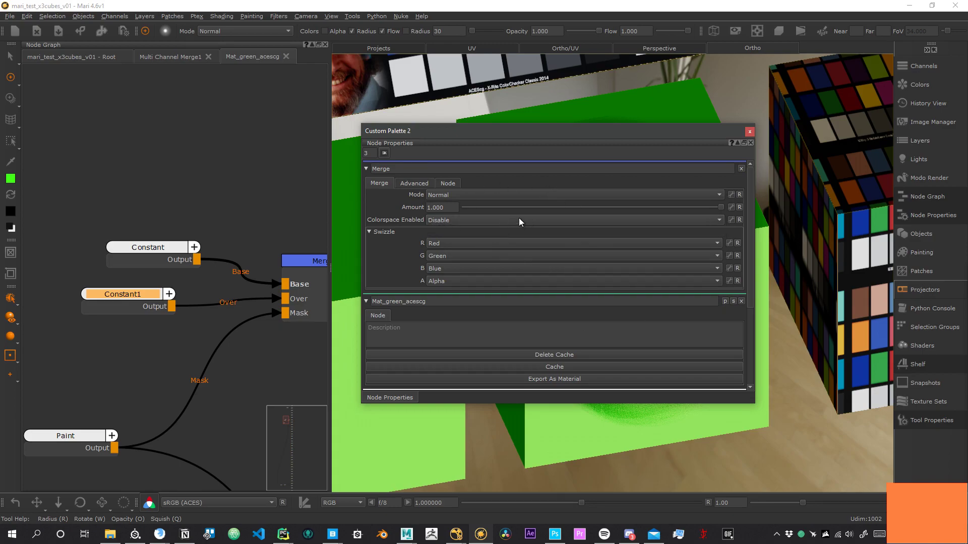
- Review the Merge's Colorspace Enabled choices and compare with the Color_acescg node that feeds the Diff output
left_click(457, 222)
middle_click_drag(264, 351, 181, 336)
scroll(172, 280, "down", 3)
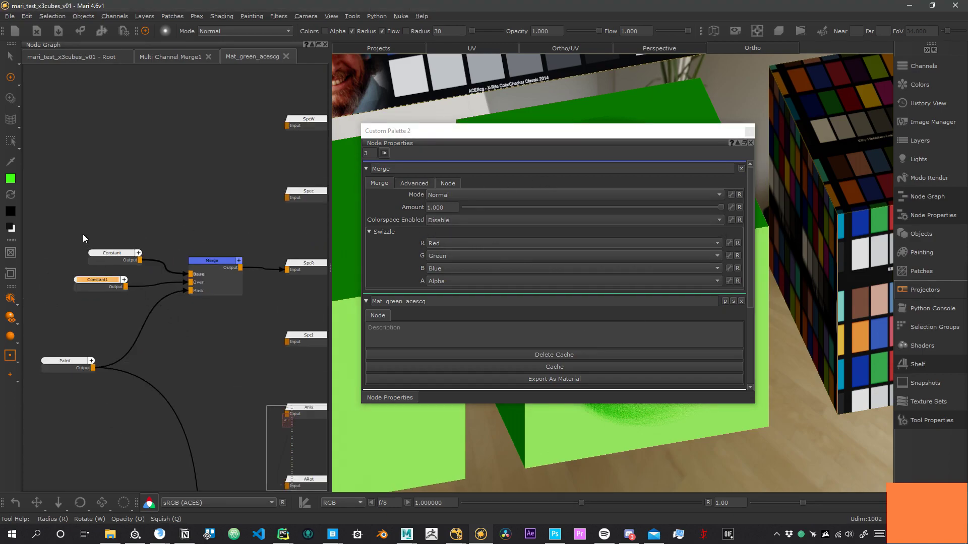
middle_click_drag(193, 147, 189, 373)
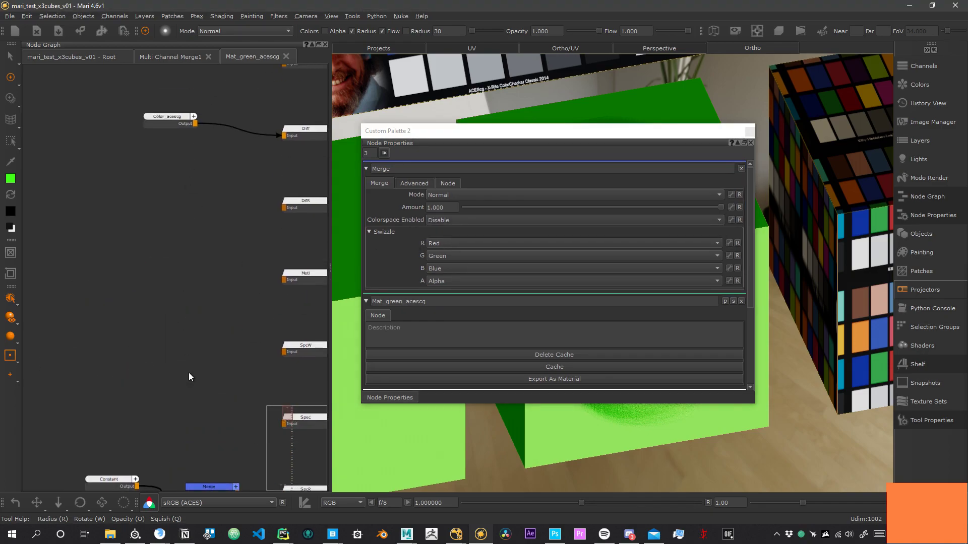
middle_click_drag(182, 166, 163, 293)
left_click_drag(143, 242, 73, 234)
left_click(438, 220)
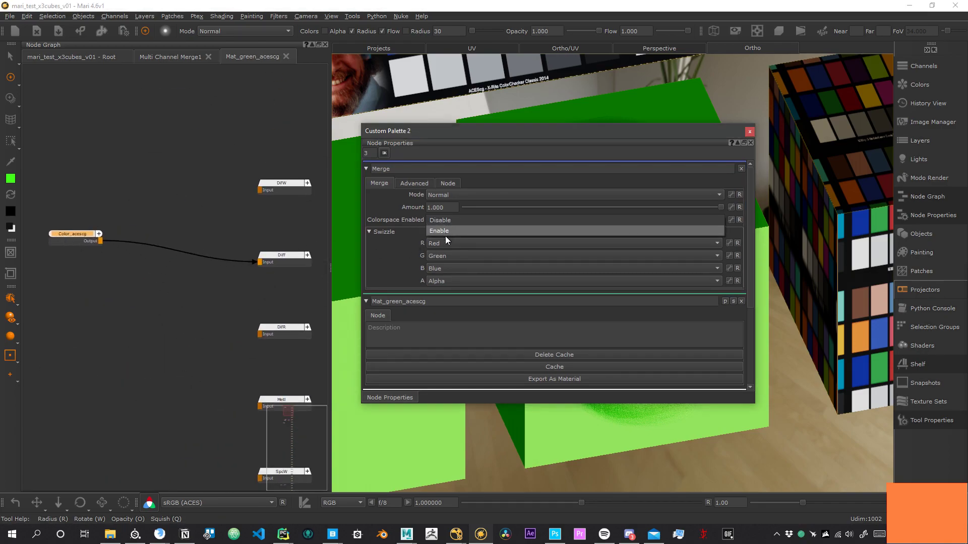
- Return to the root graph and close the node properties window
middle_click_drag(158, 369, 185, 68)
scroll(209, 176, "down", 3)
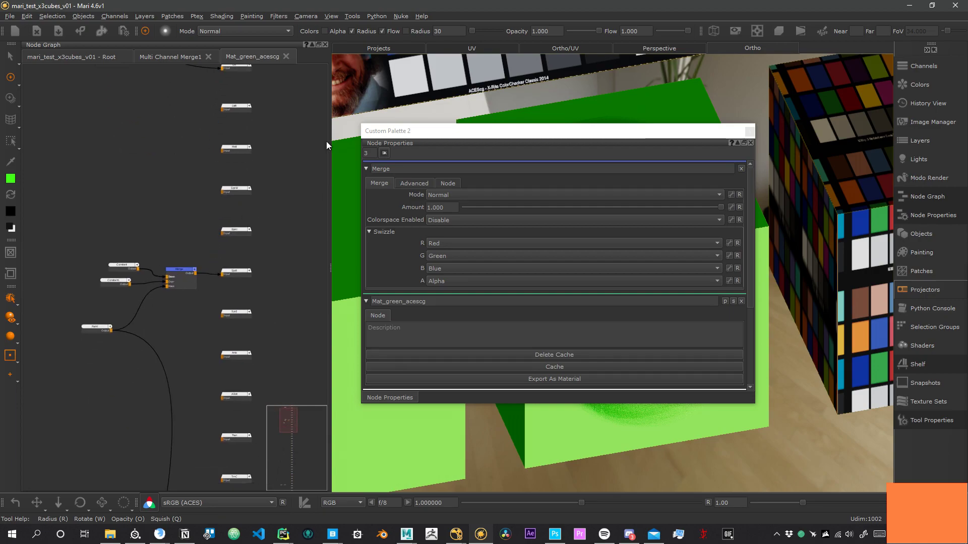
left_click(167, 58)
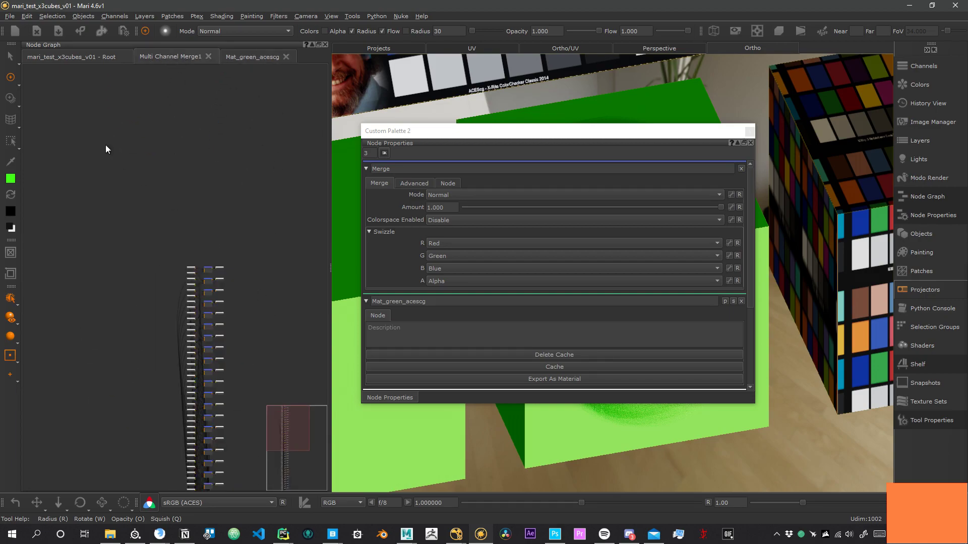
left_click(71, 57)
scroll(262, 238, "up", 5)
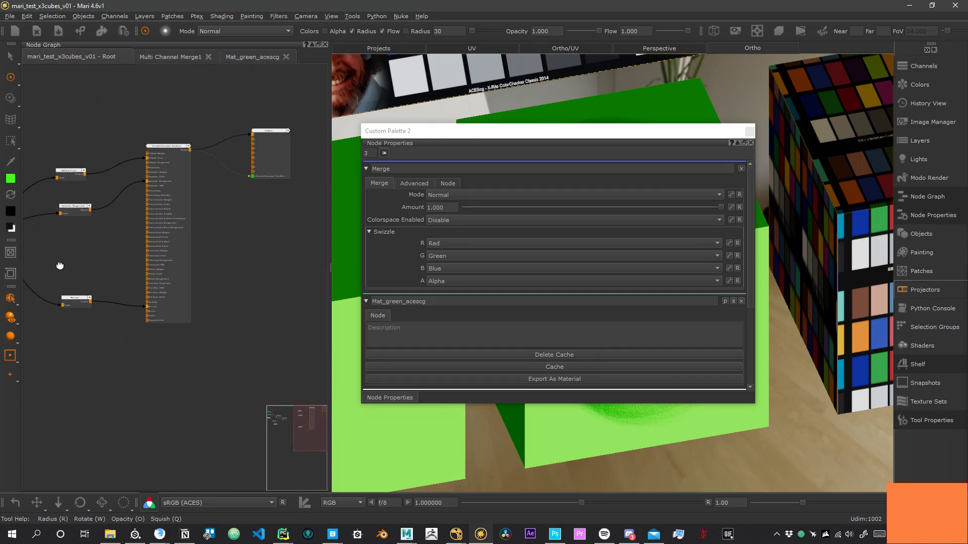
left_click(749, 131)
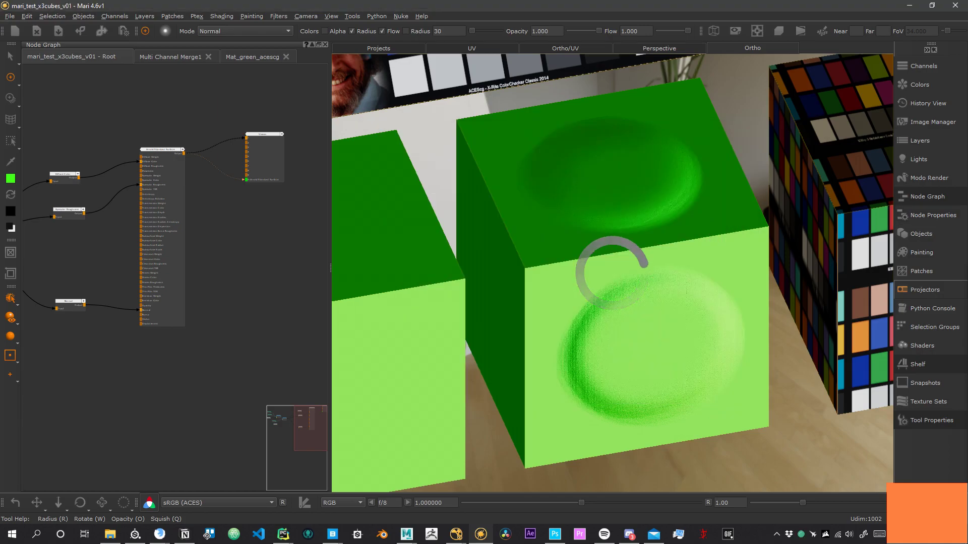
- Open the Export Manager and browse the export colorspaces offered for the Normal channel without changing it
left_click(115, 16)
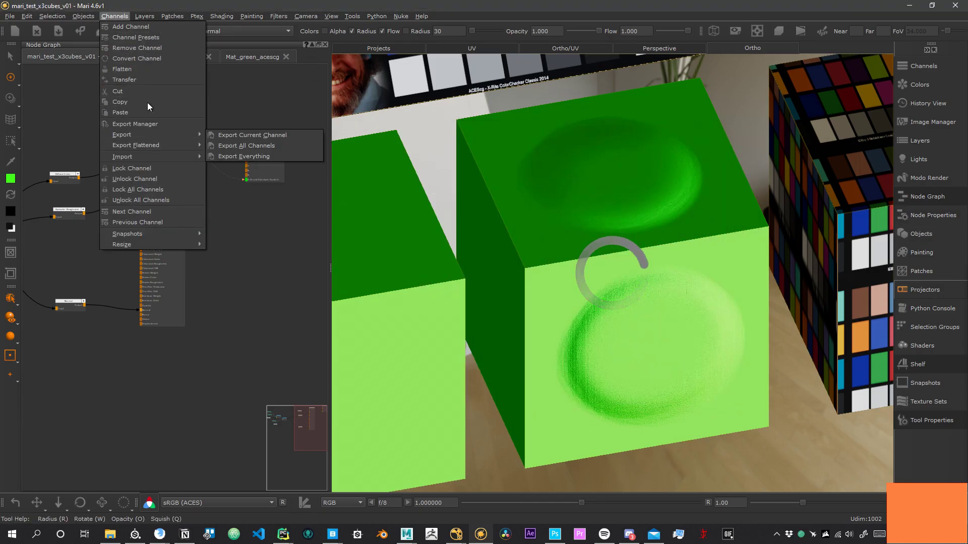
left_click(138, 126)
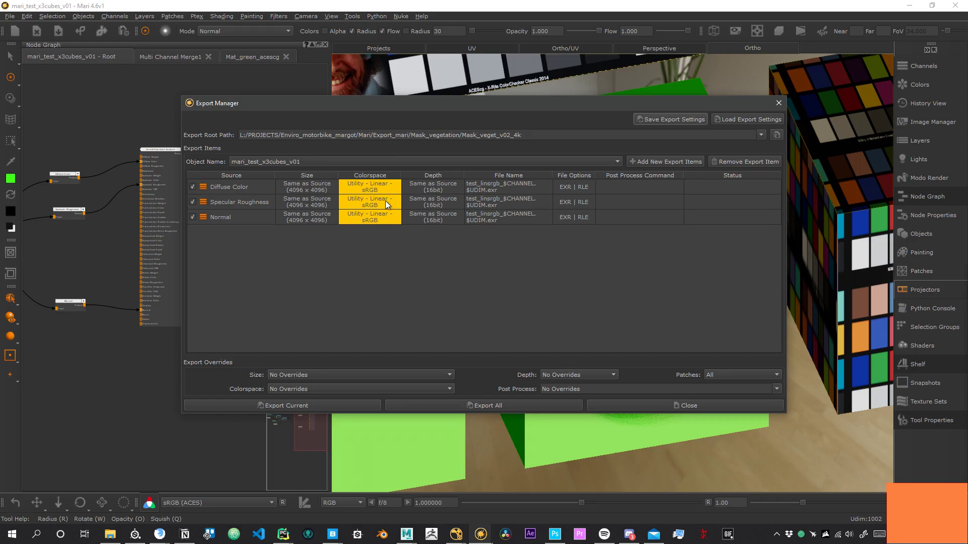
left_click_drag(368, 191, 357, 237)
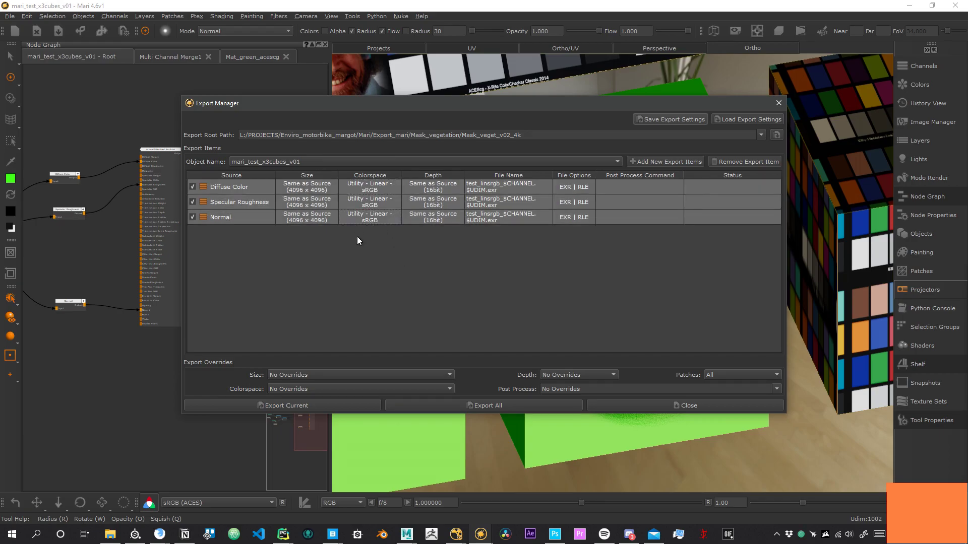
left_click(394, 247)
left_click_drag(374, 192, 371, 235)
double_click(374, 222)
left_click(375, 219)
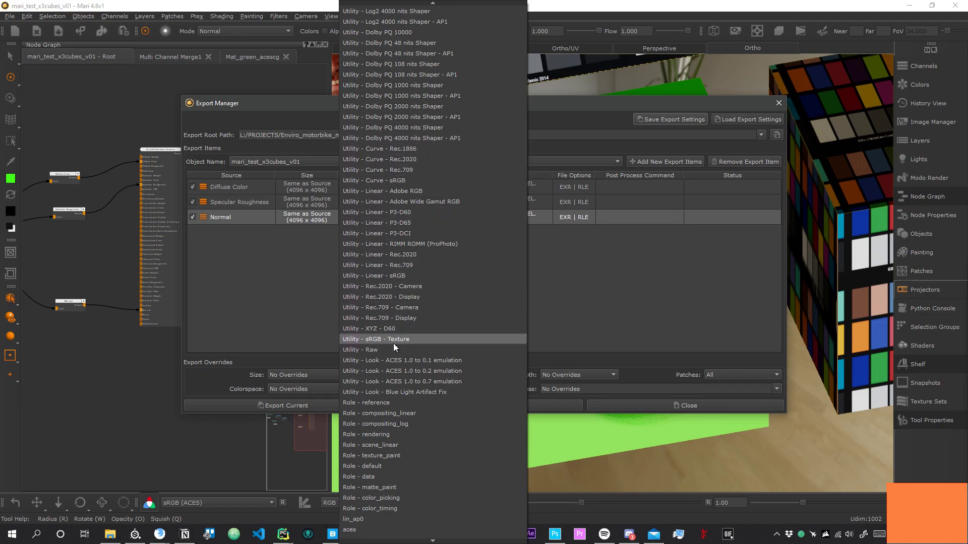
left_click(264, 286)
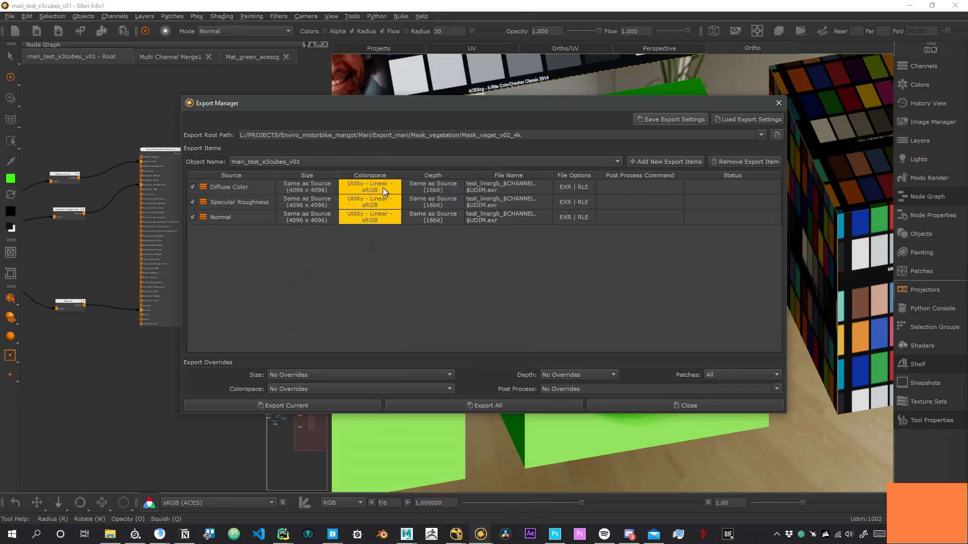
- Review the export colorspaces assigned to the Diffuse Color, Specular Roughness and Normal channels
left_click_drag(382, 197, 369, 274)
left_click(380, 205)
left_click(237, 220)
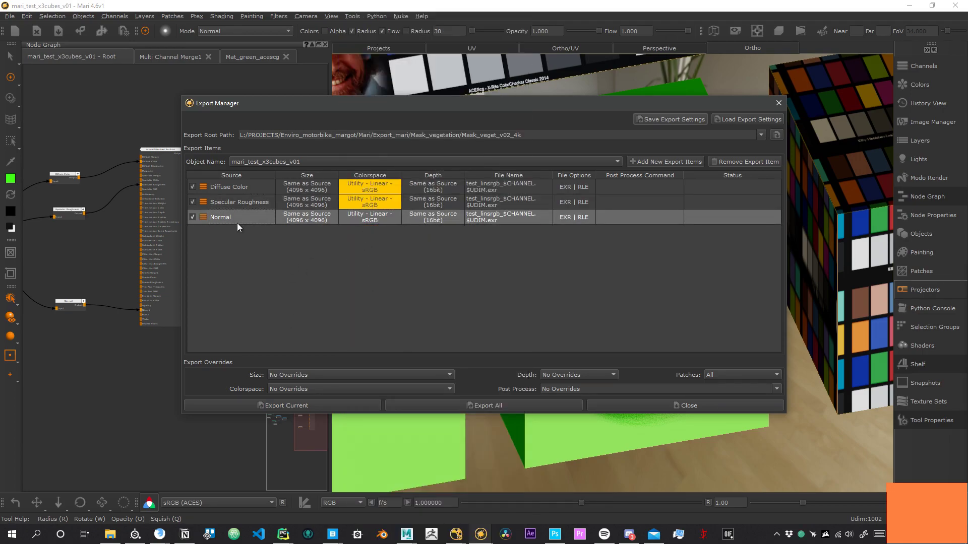
left_click(376, 200)
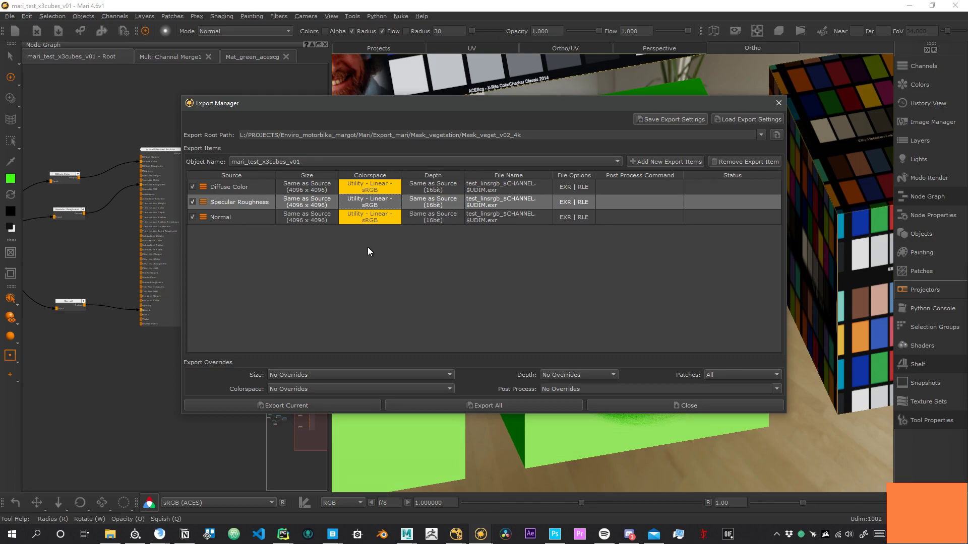
left_click(361, 265)
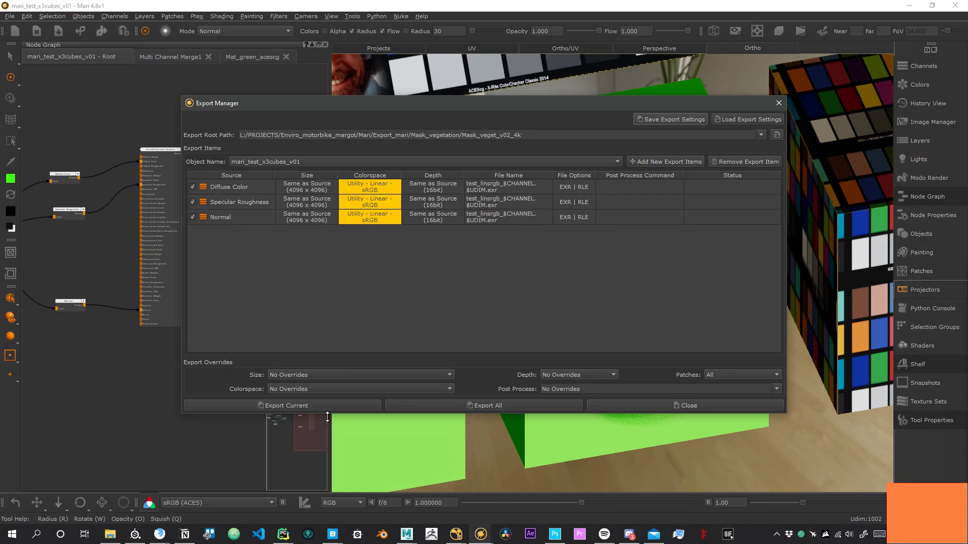
- Change the Diffuse Color export file name to test_linsrgb_$CHANNEL.$UDIM_acescg.exr and close the Export Manager
left_click(520, 189)
left_click(535, 187)
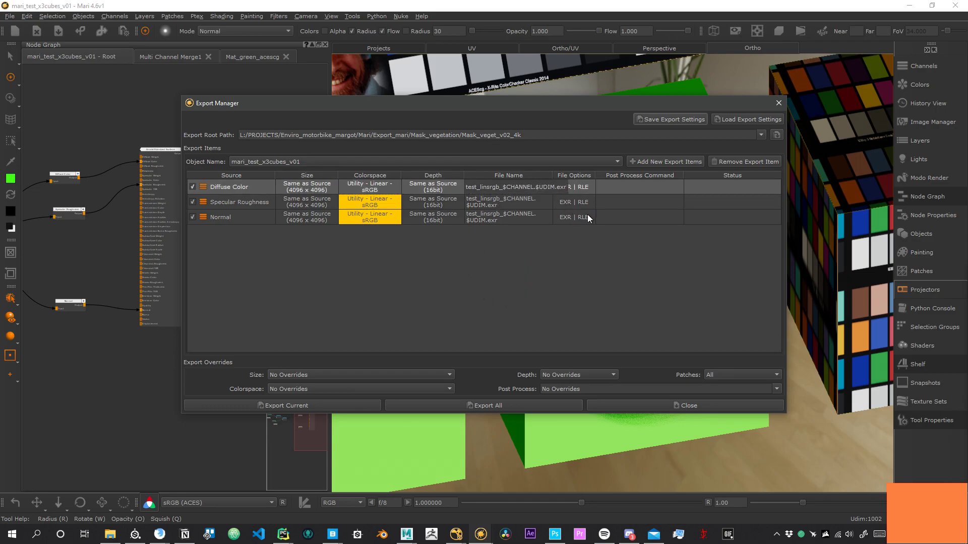
type("_acescg")
left_click(530, 275)
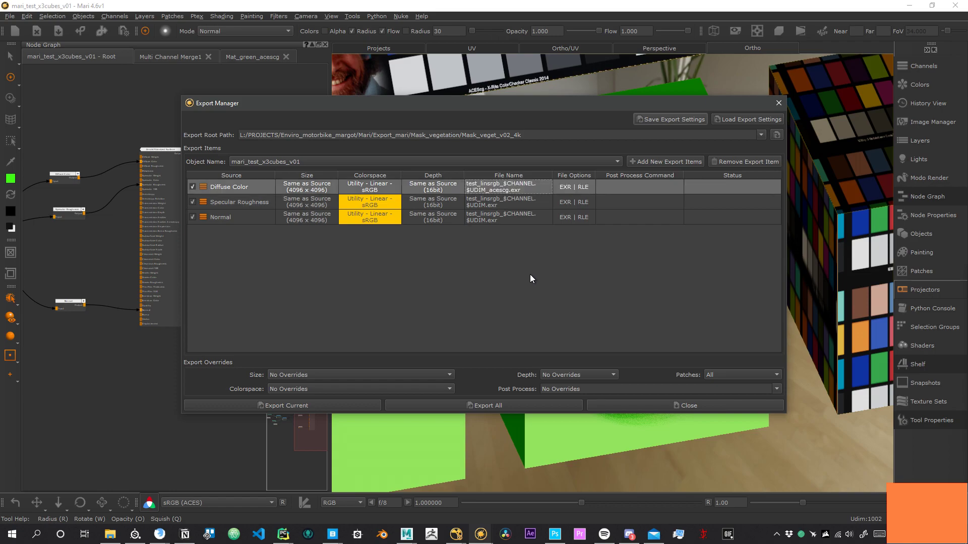
double_click(523, 187)
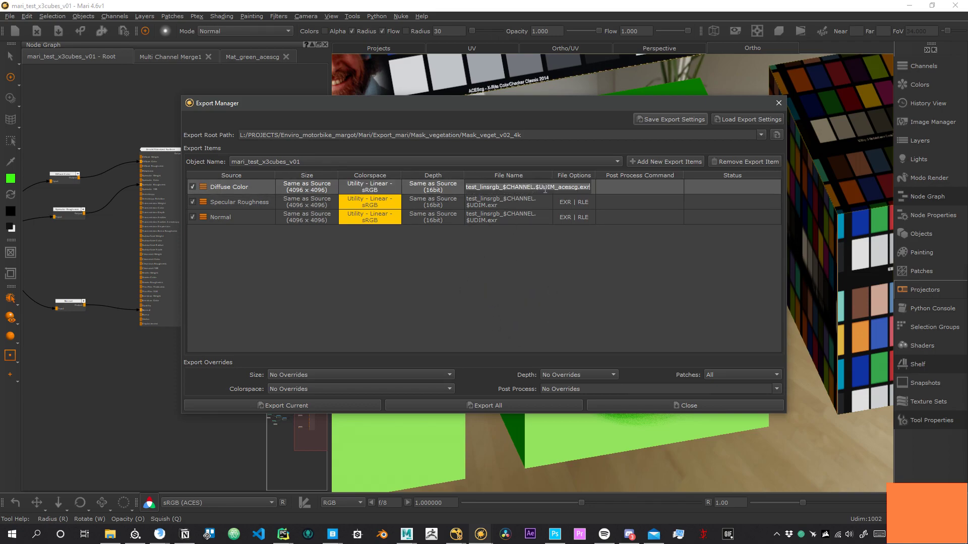
left_click(570, 236)
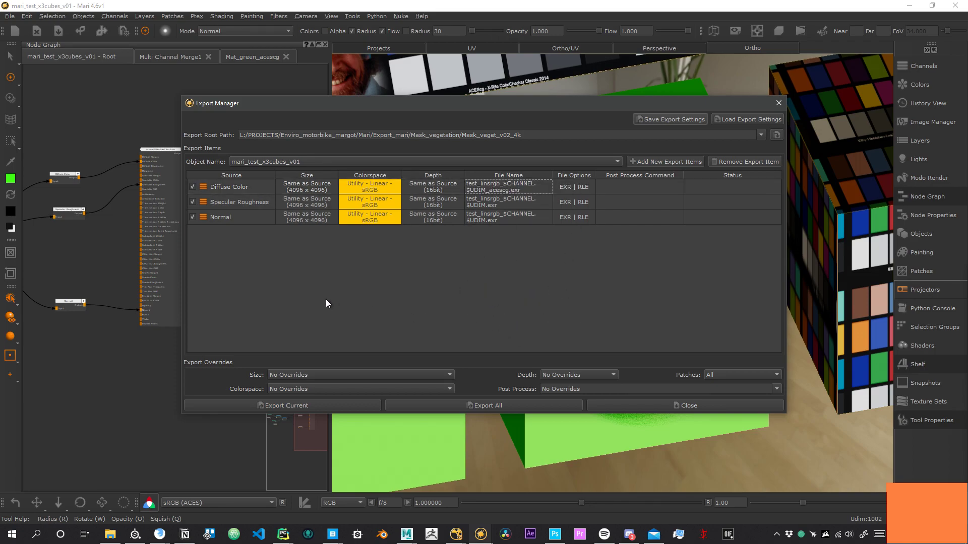
left_click(779, 103)
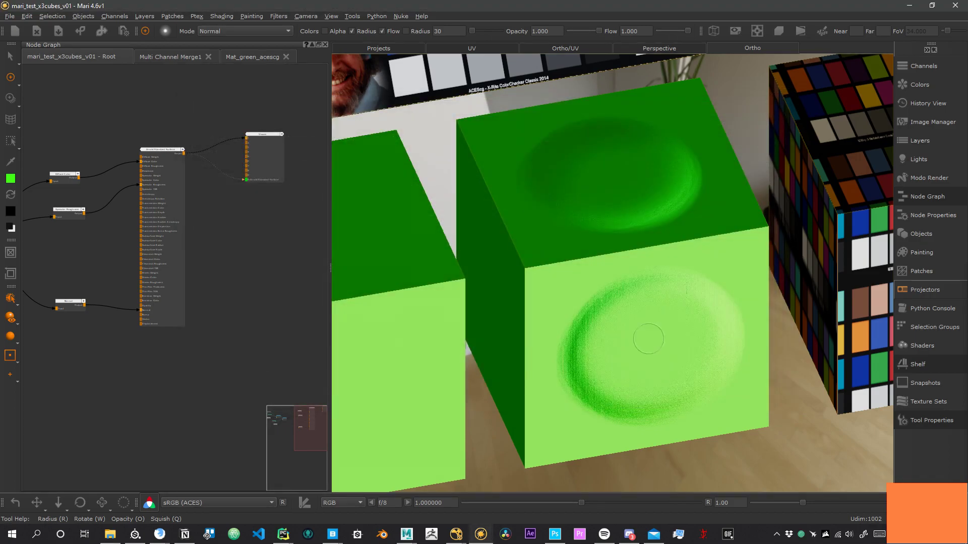
- Switch from Mari to the Maya scene and examine the potted cactus on the plane up close
right_click_drag(770, 300, 632, 250, "alt")
middle_click_drag(633, 249, 557, 294, "alt")
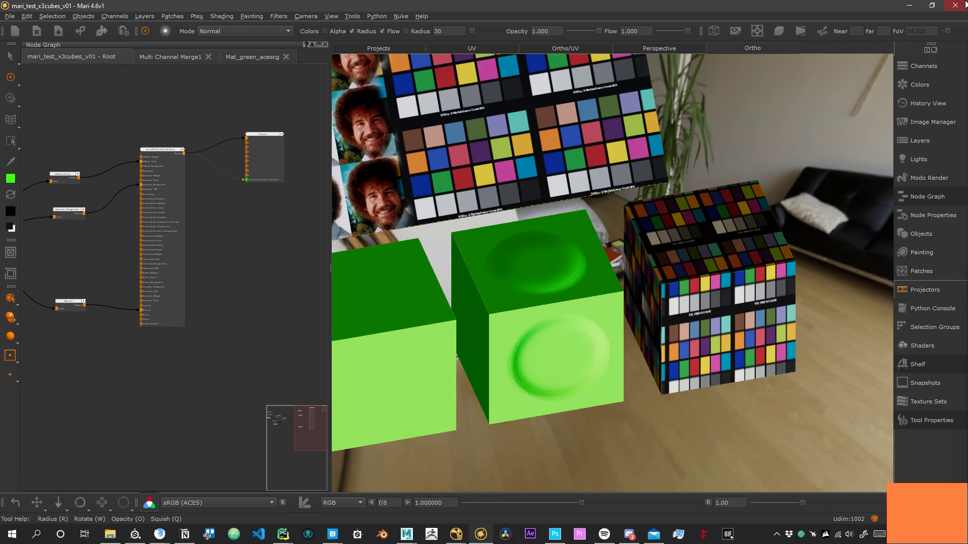
left_click(909, 6)
scroll(619, 219, "down", 5)
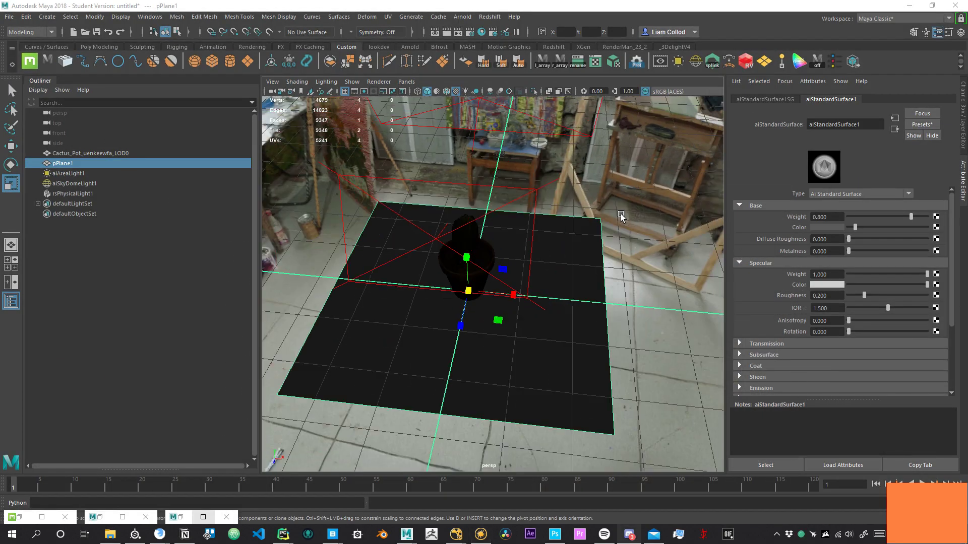
left_click_drag(525, 288, 464, 264, "alt")
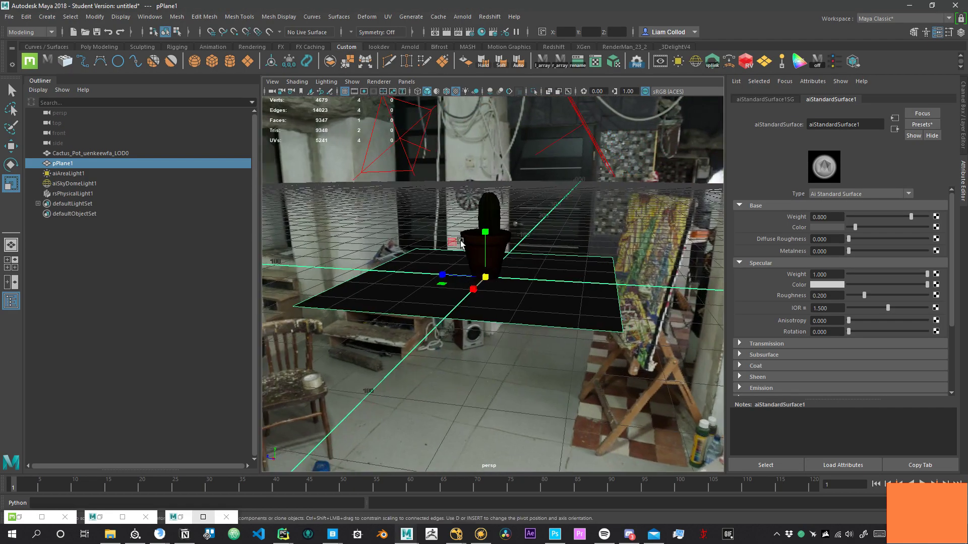
right_click_drag(464, 263, 612, 280, "alt")
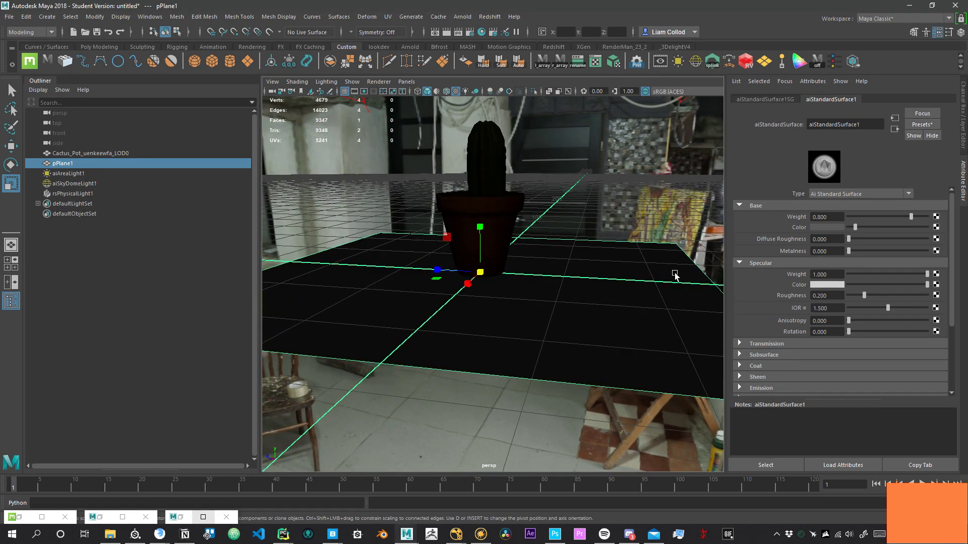